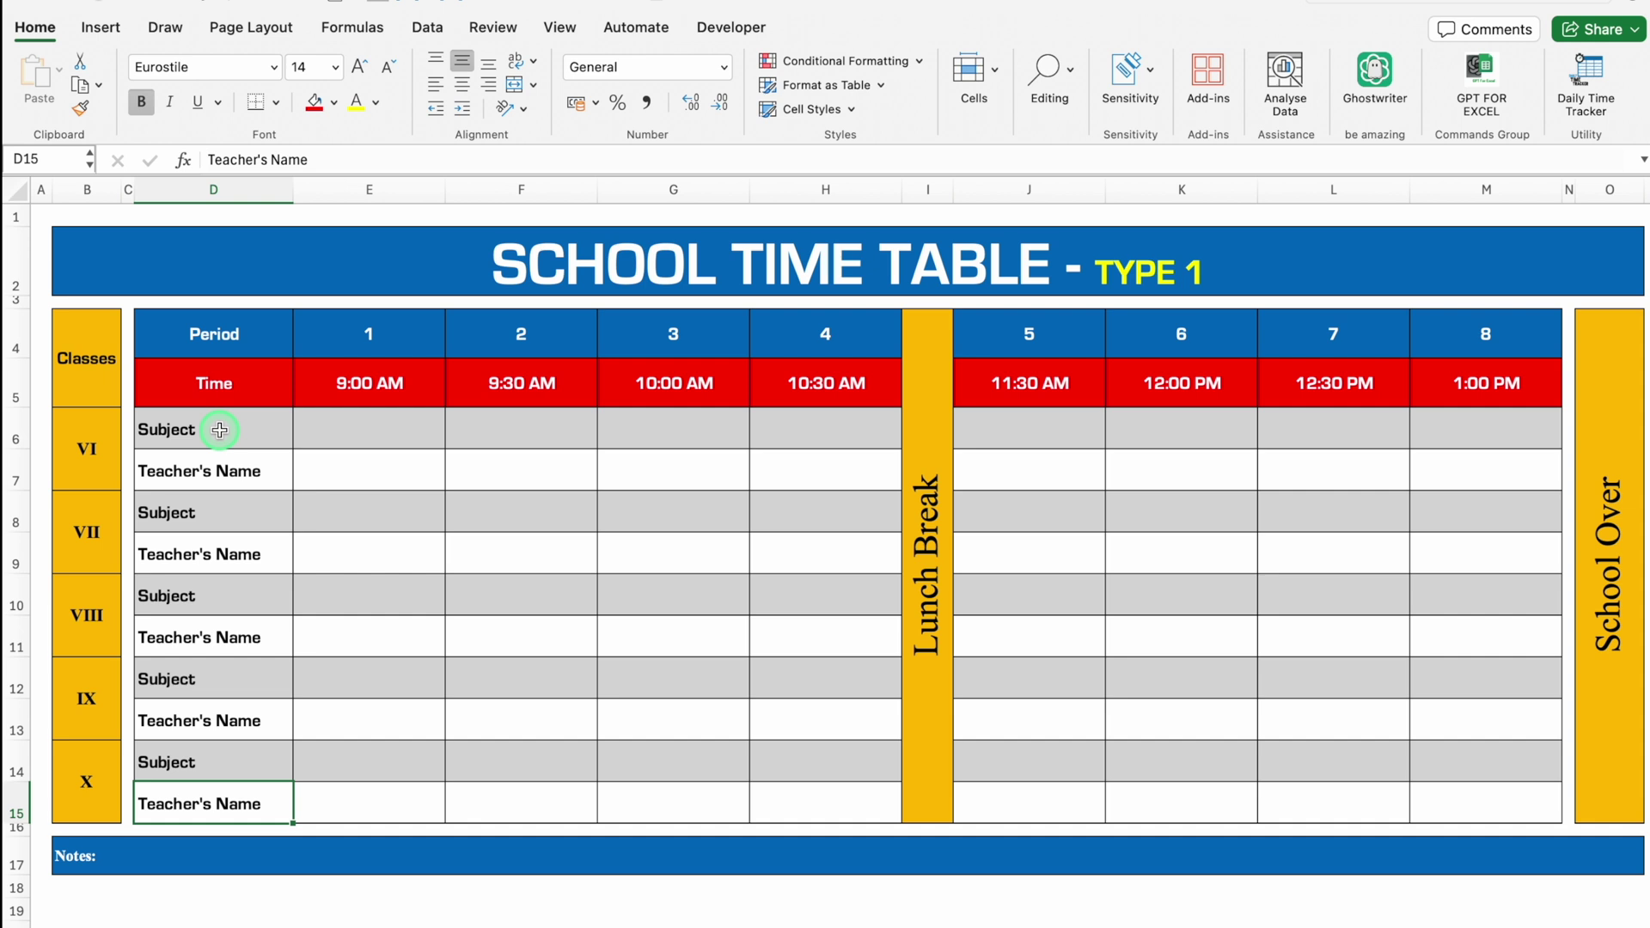
Step: Choose English as class VI's period 1 subject and open the subject choices for class VII in the same period
click(362, 428)
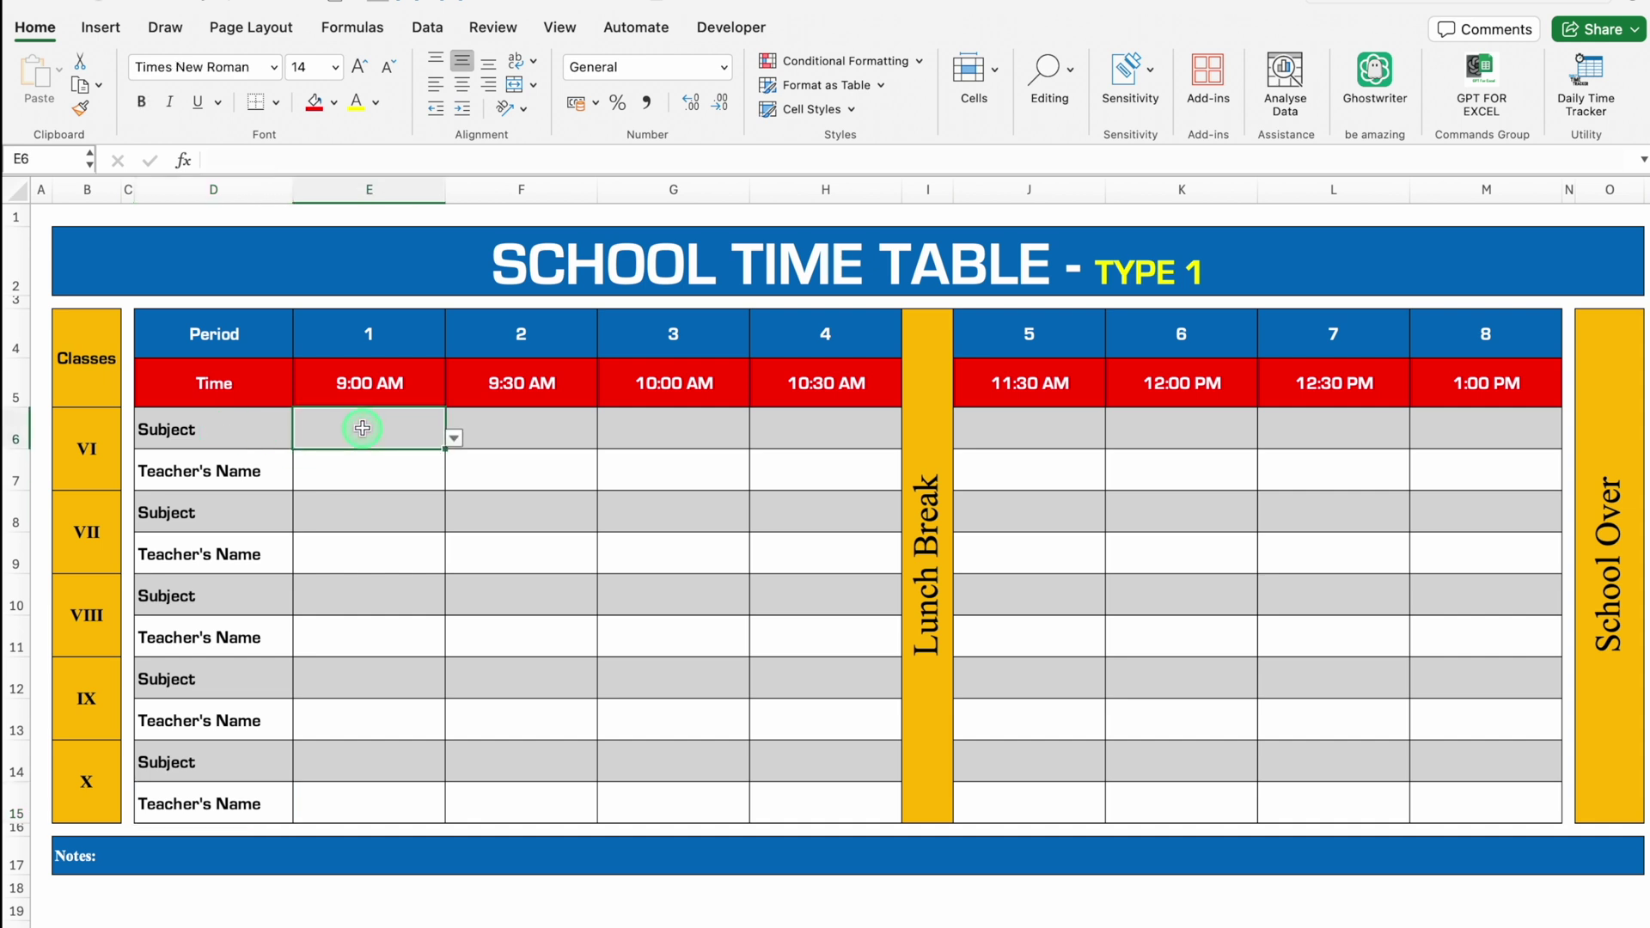
click(454, 439)
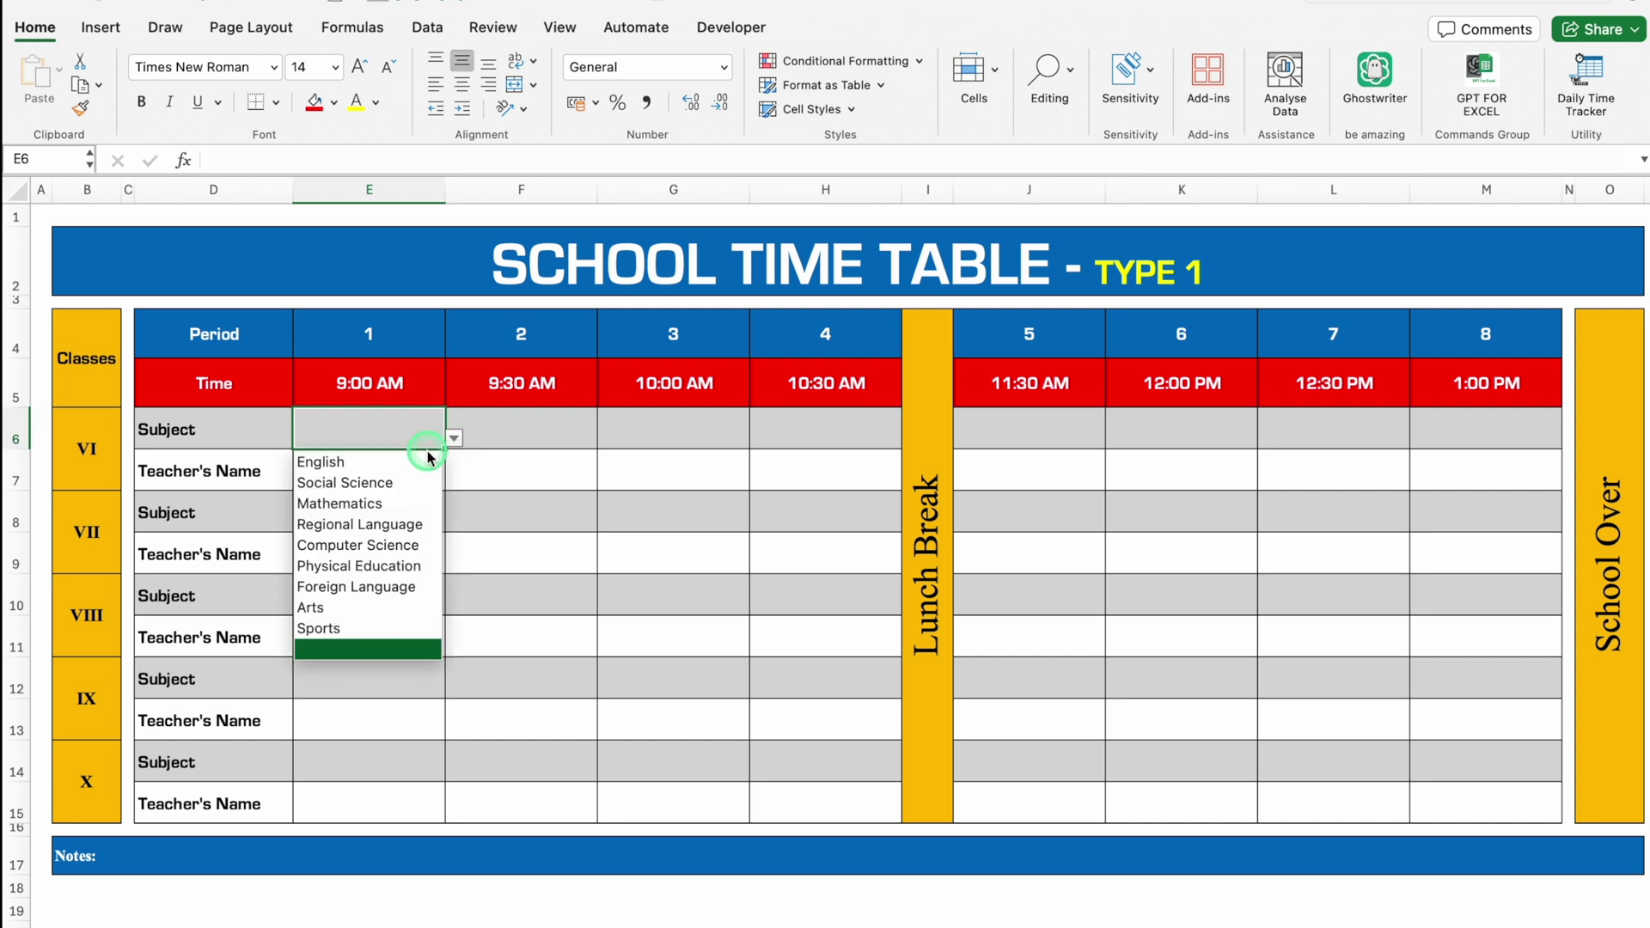
click(387, 465)
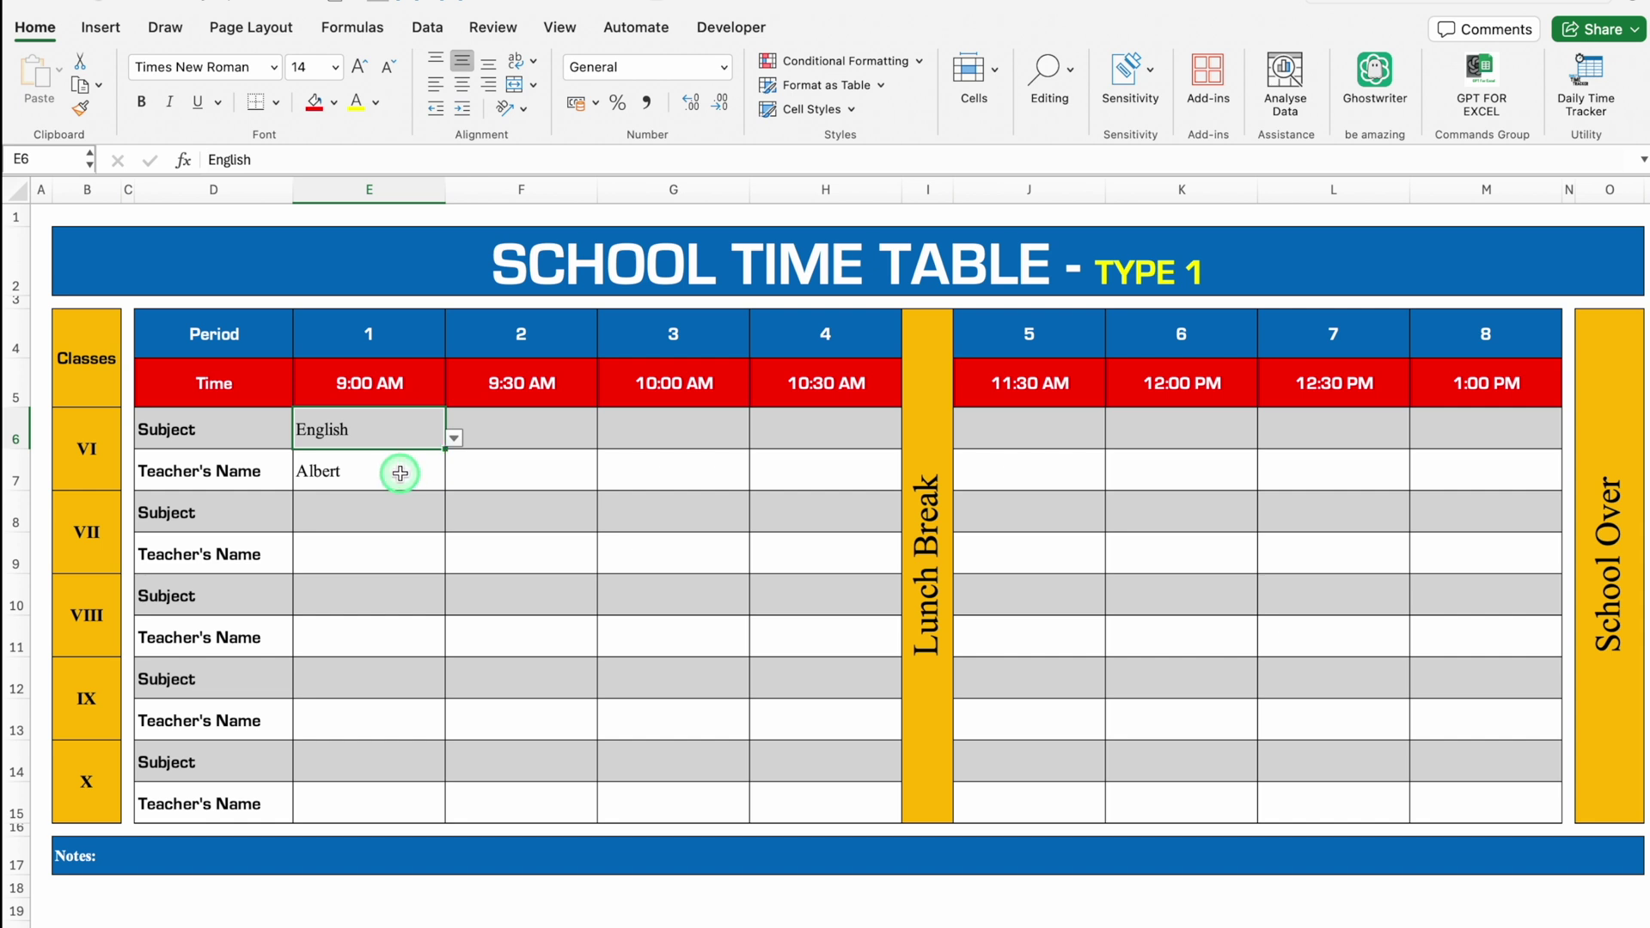
click(353, 514)
click(454, 522)
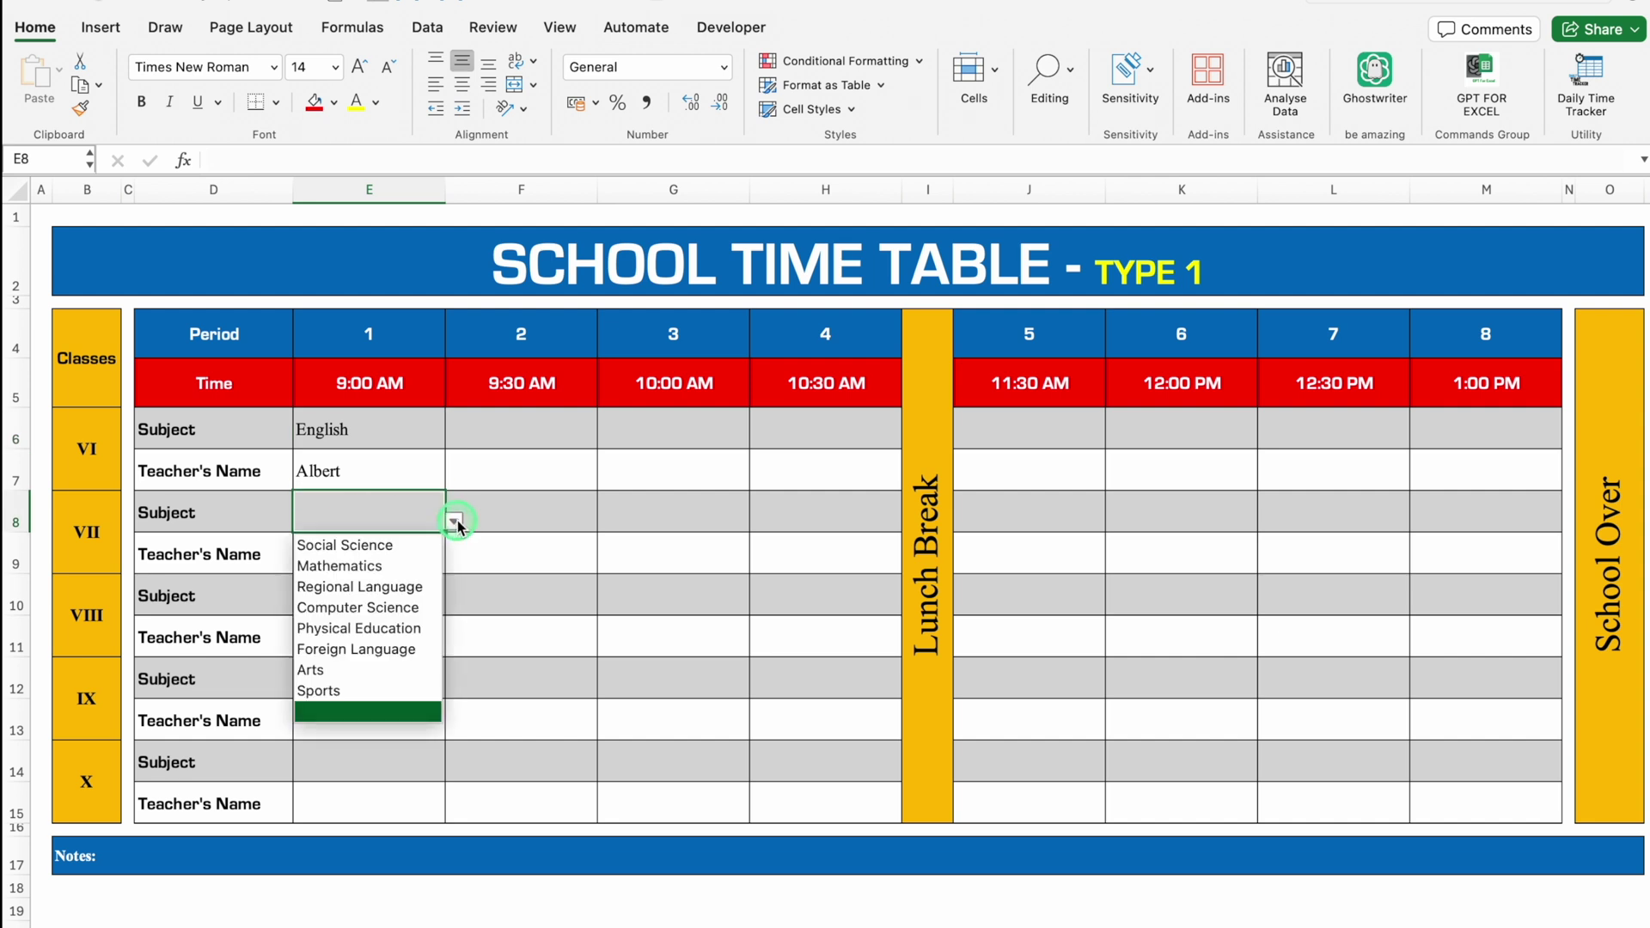
Step: Set the period 1 subjects to Social Science for class VI and English for class VII
click(391, 471)
click(407, 431)
click(454, 438)
click(408, 463)
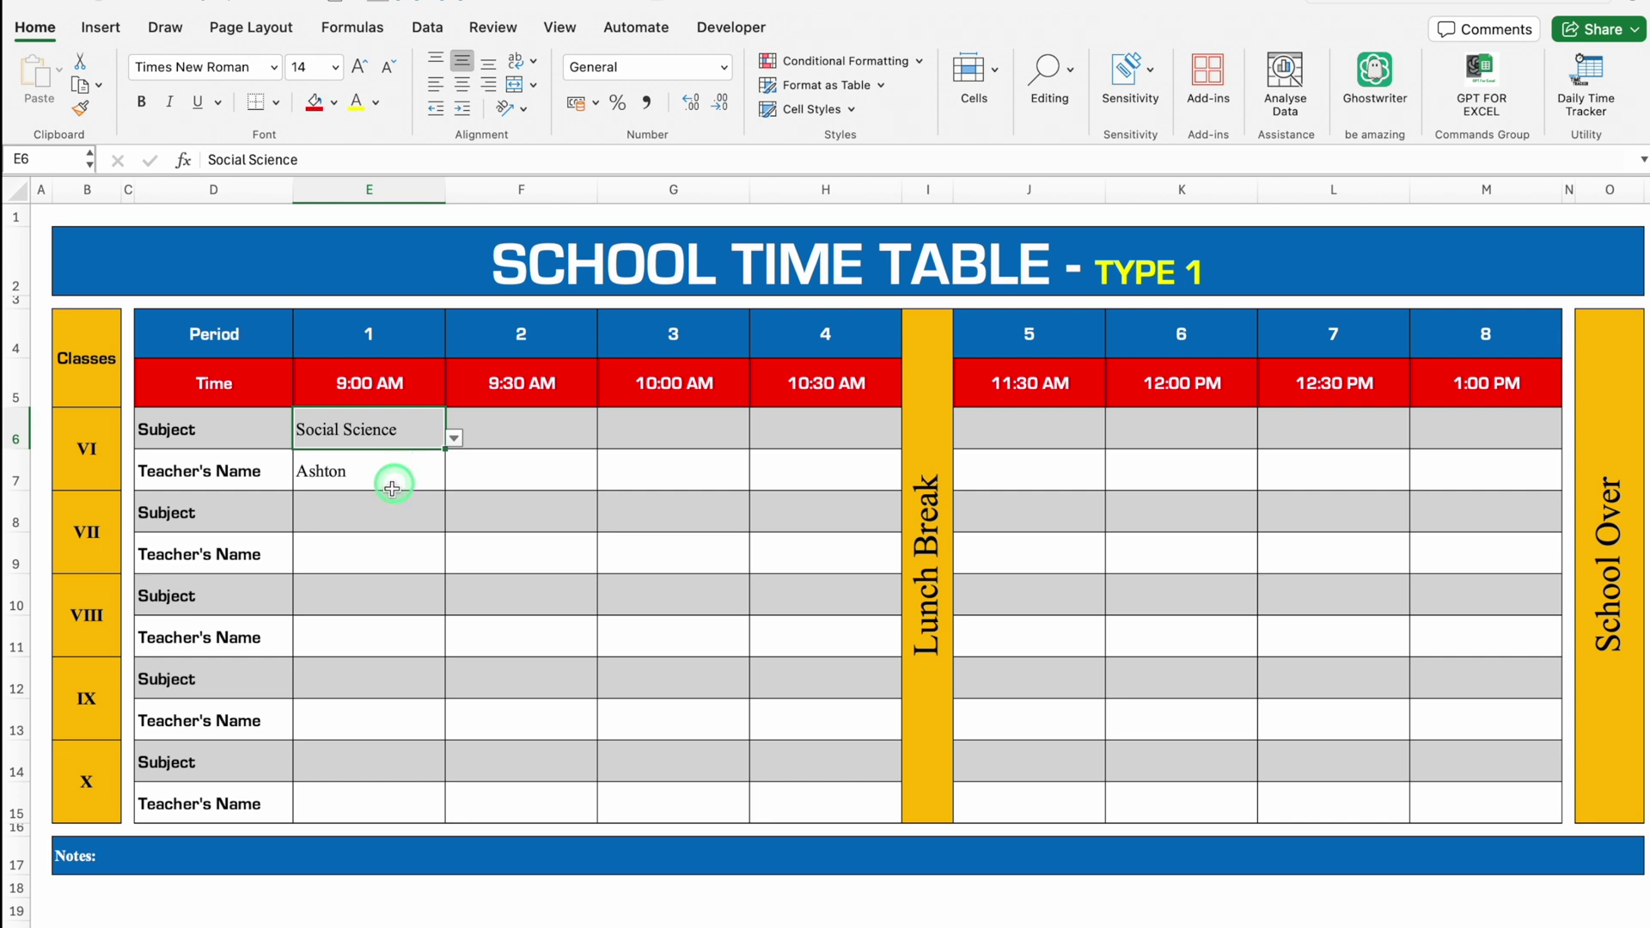
click(391, 516)
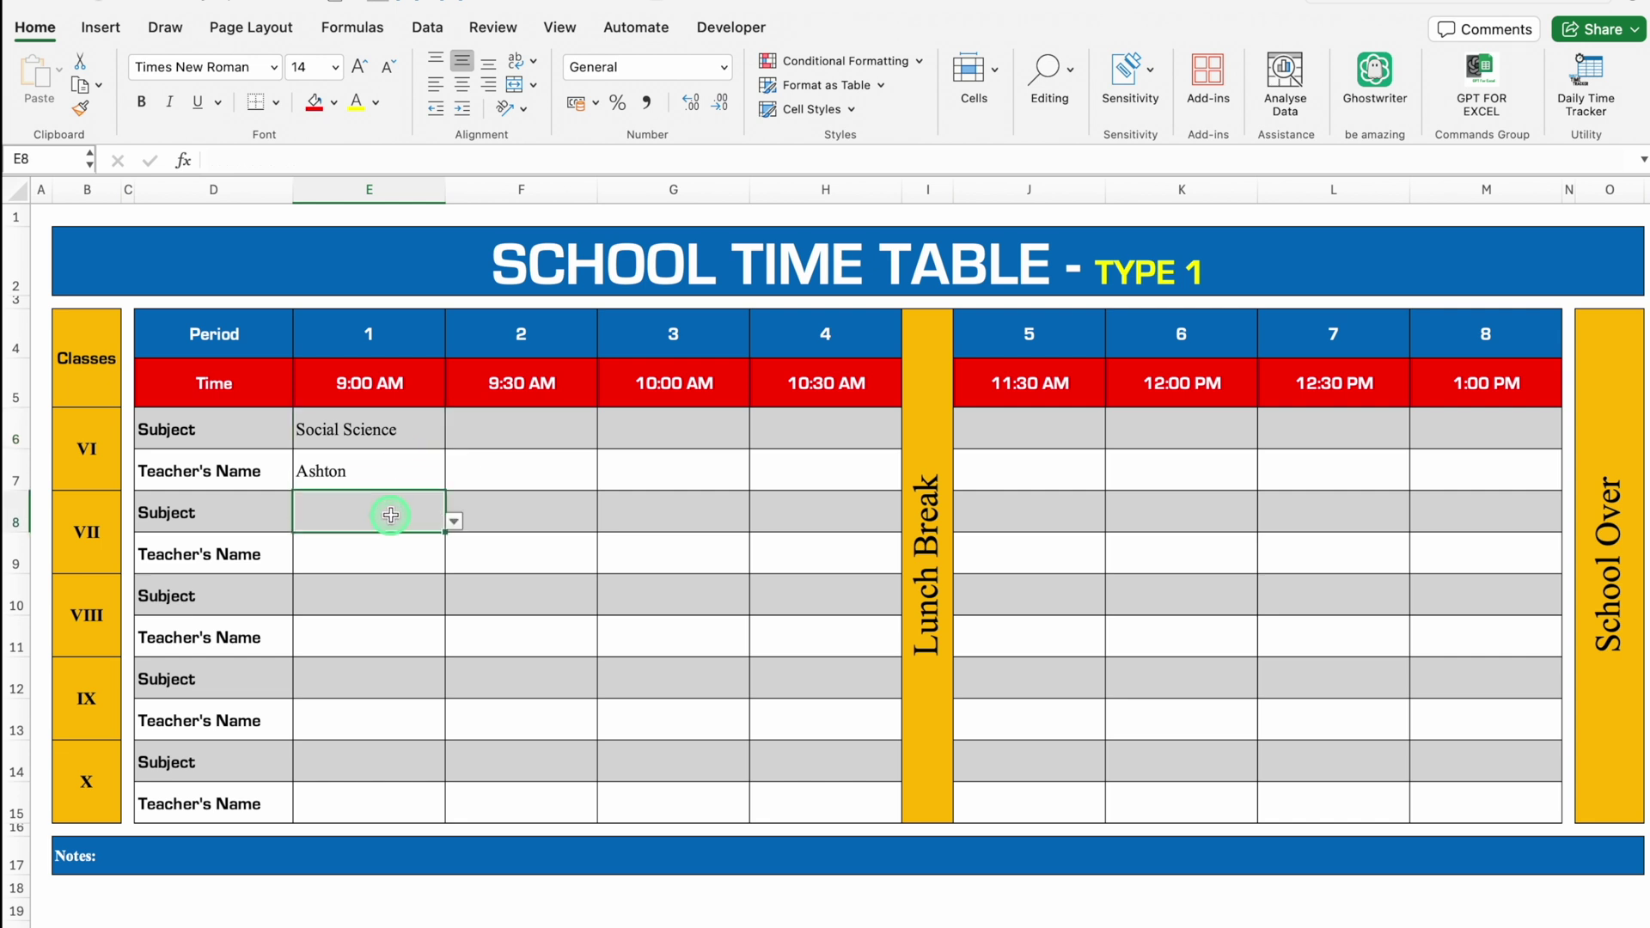
click(454, 522)
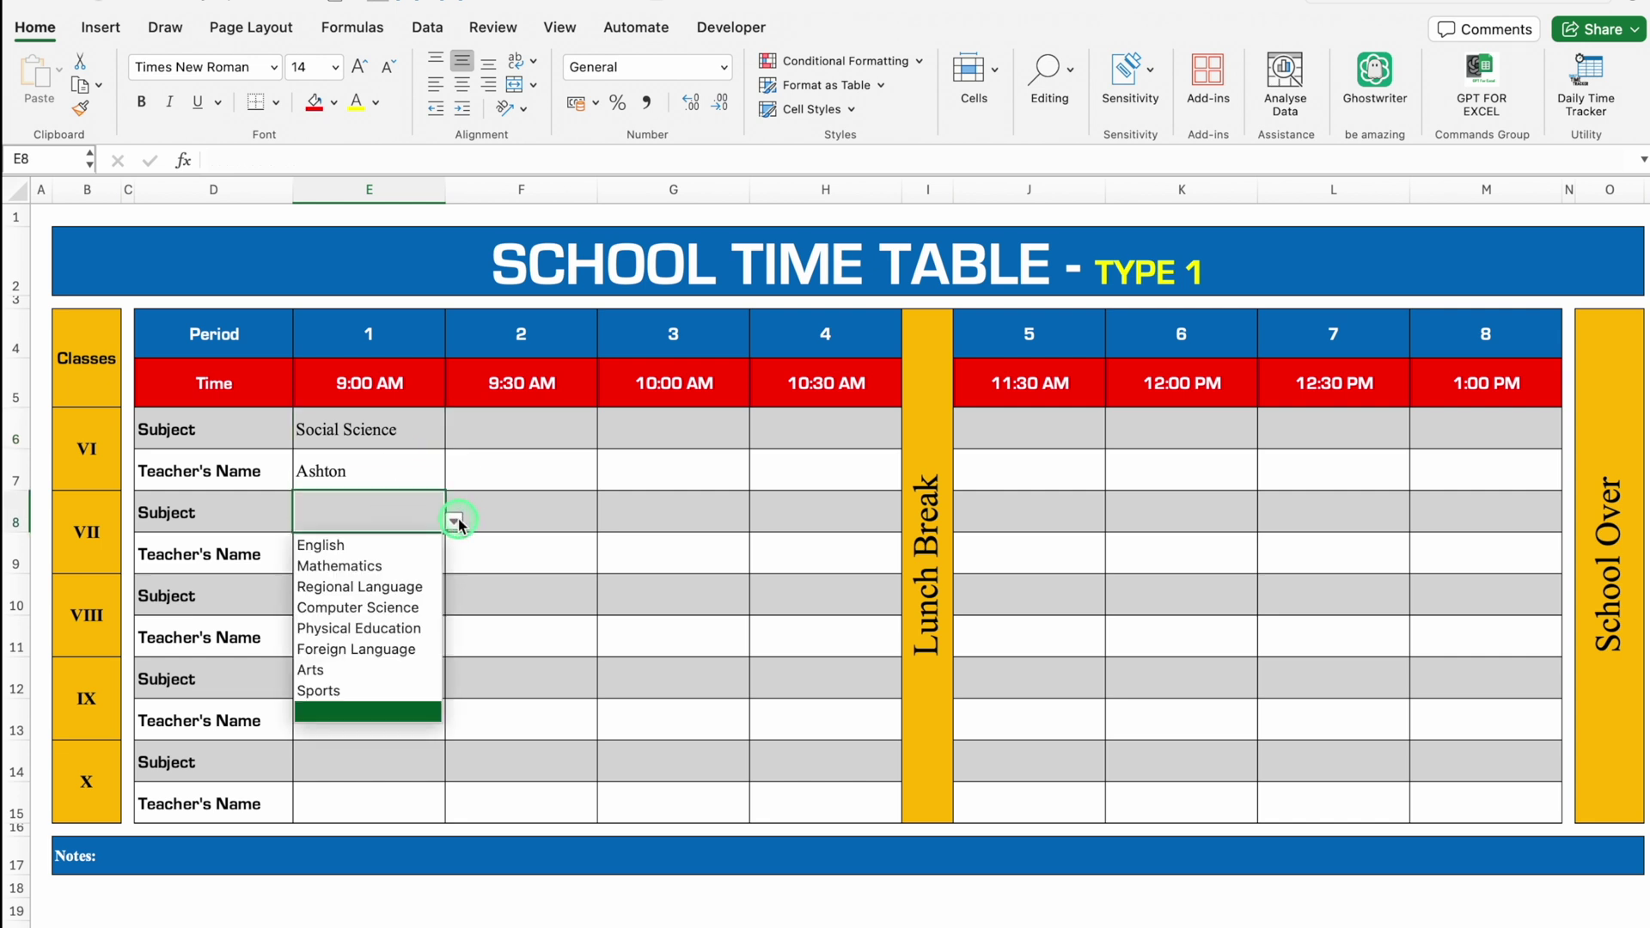
click(397, 547)
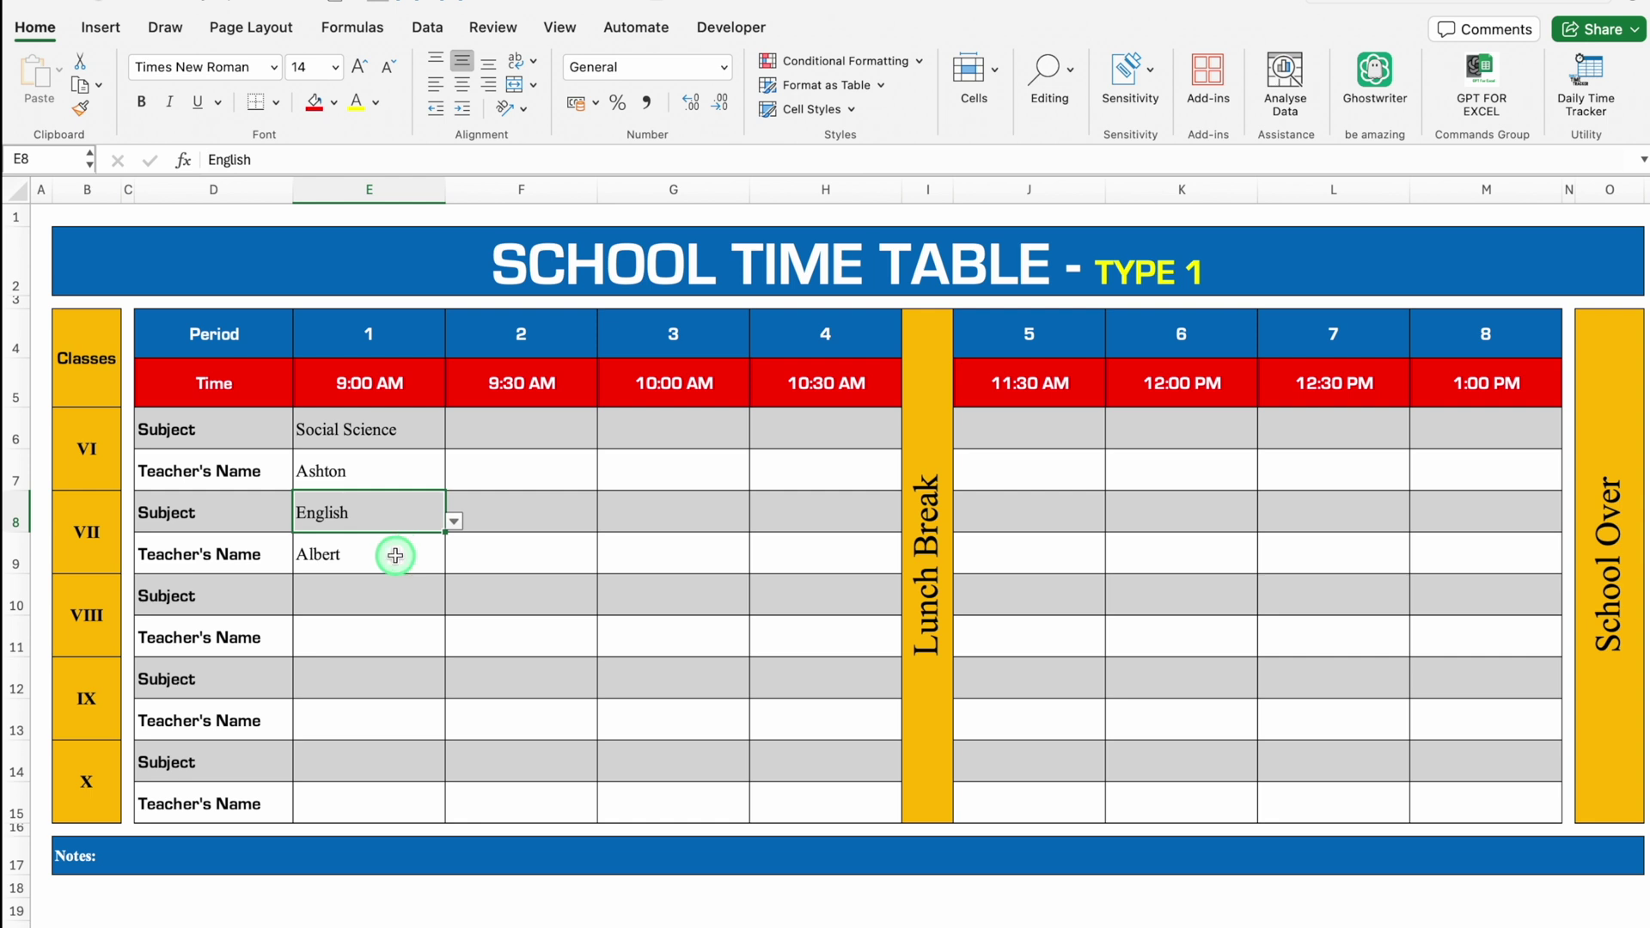
Step: Set the period 2 subjects to English for class VII and Social Science for class IX
click(509, 512)
click(606, 520)
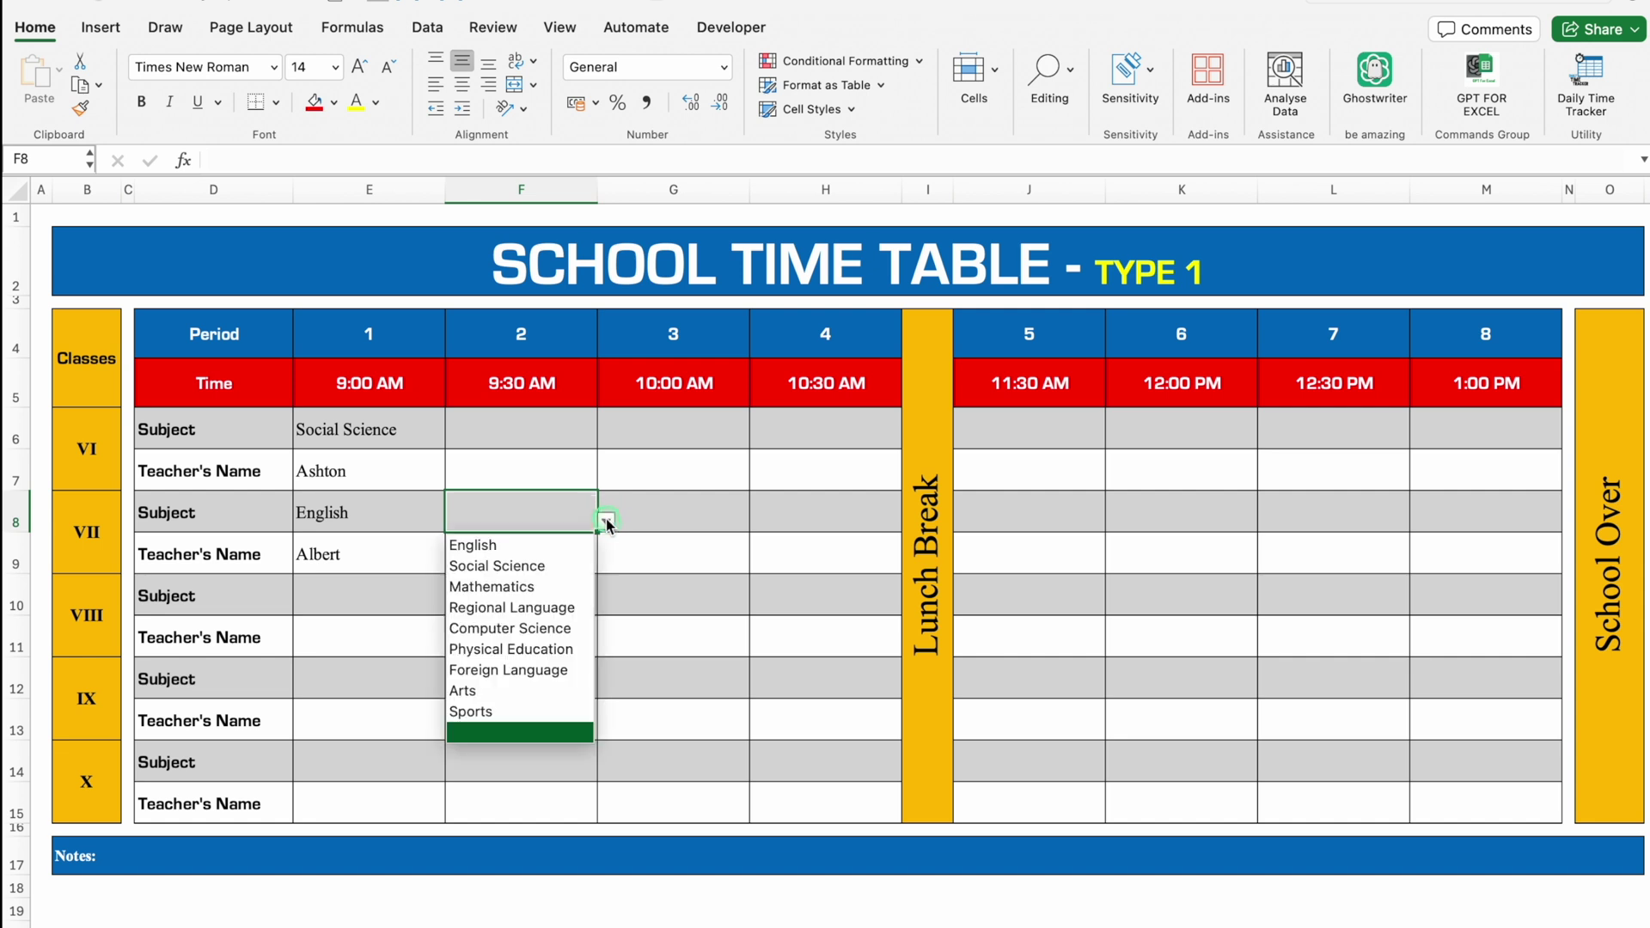
click(542, 546)
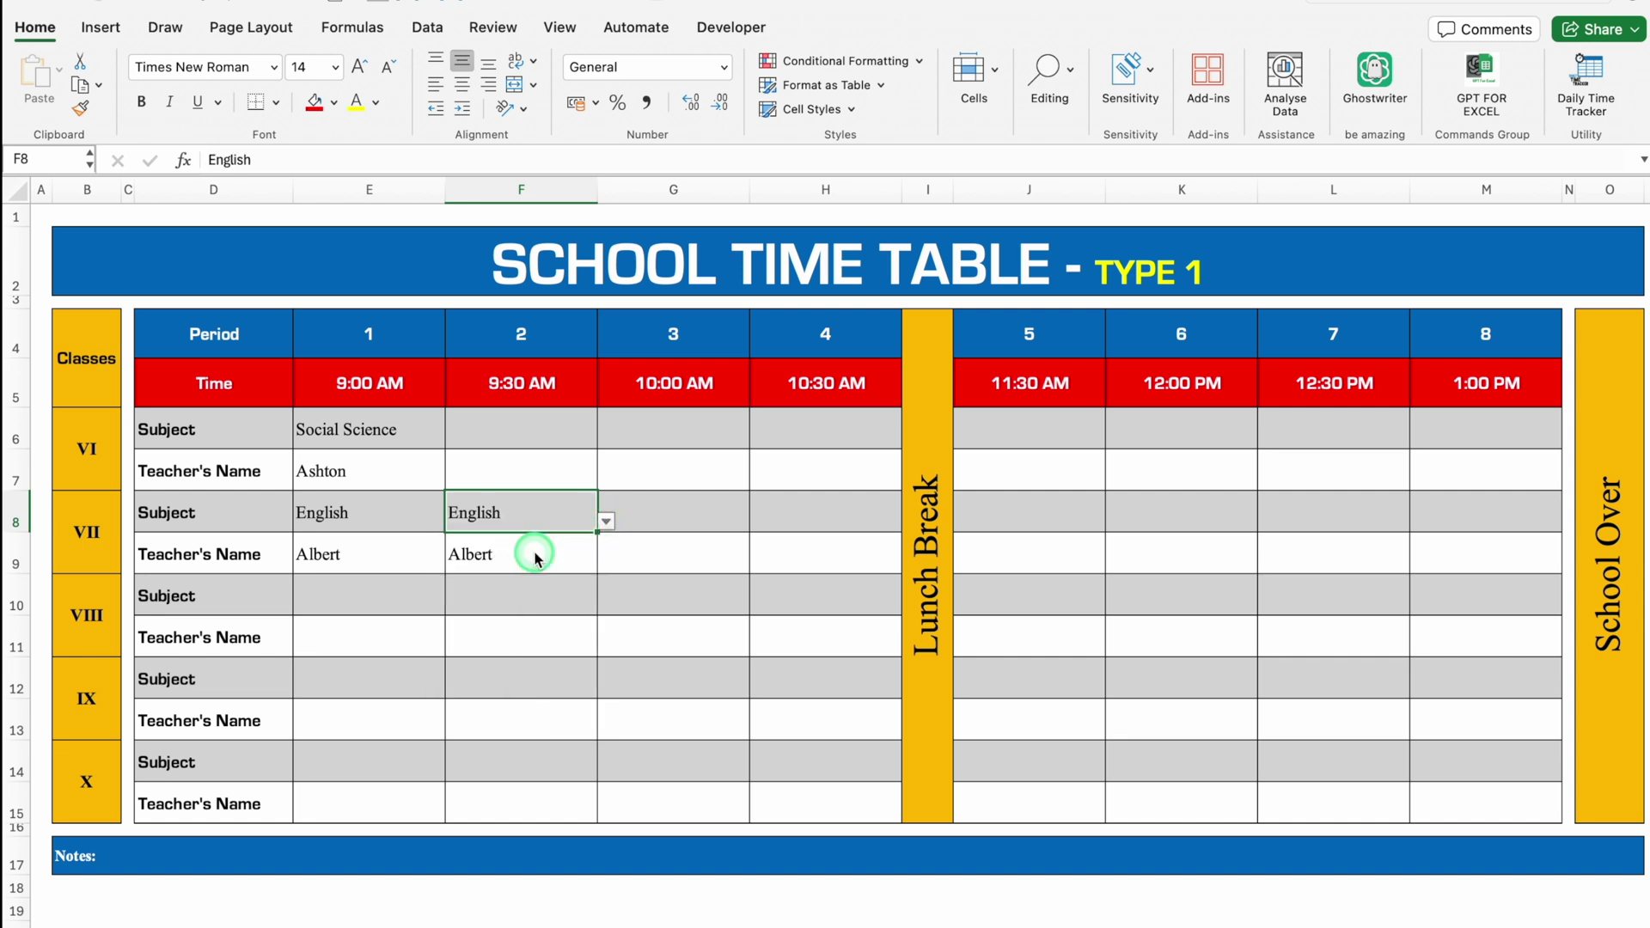
click(527, 675)
click(606, 691)
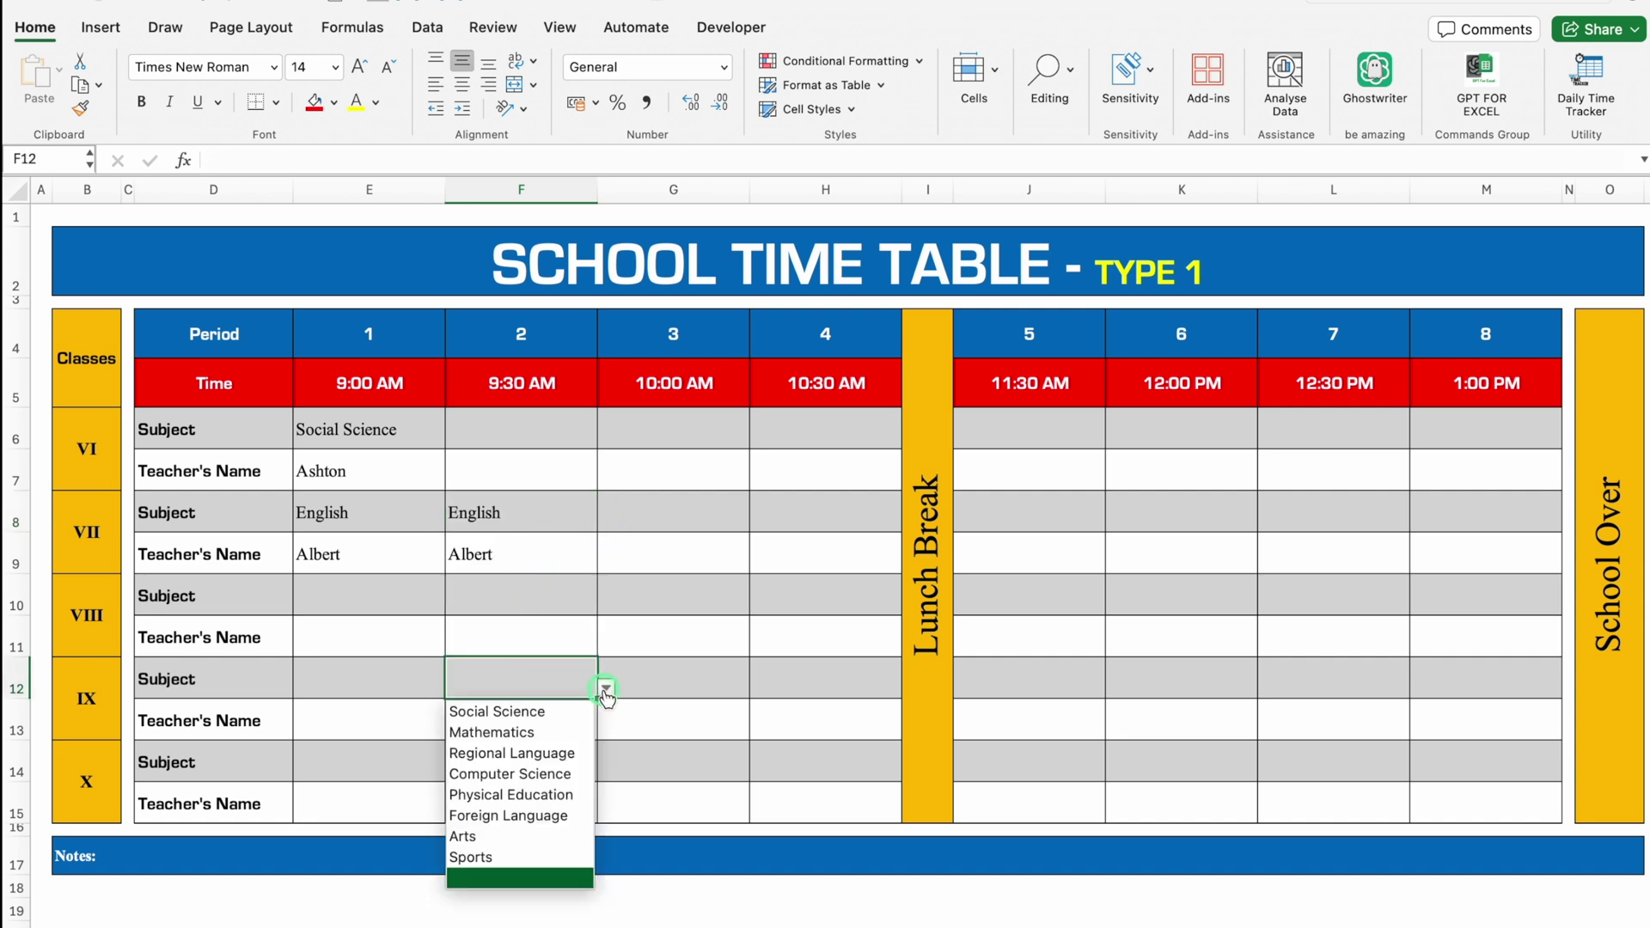
click(555, 712)
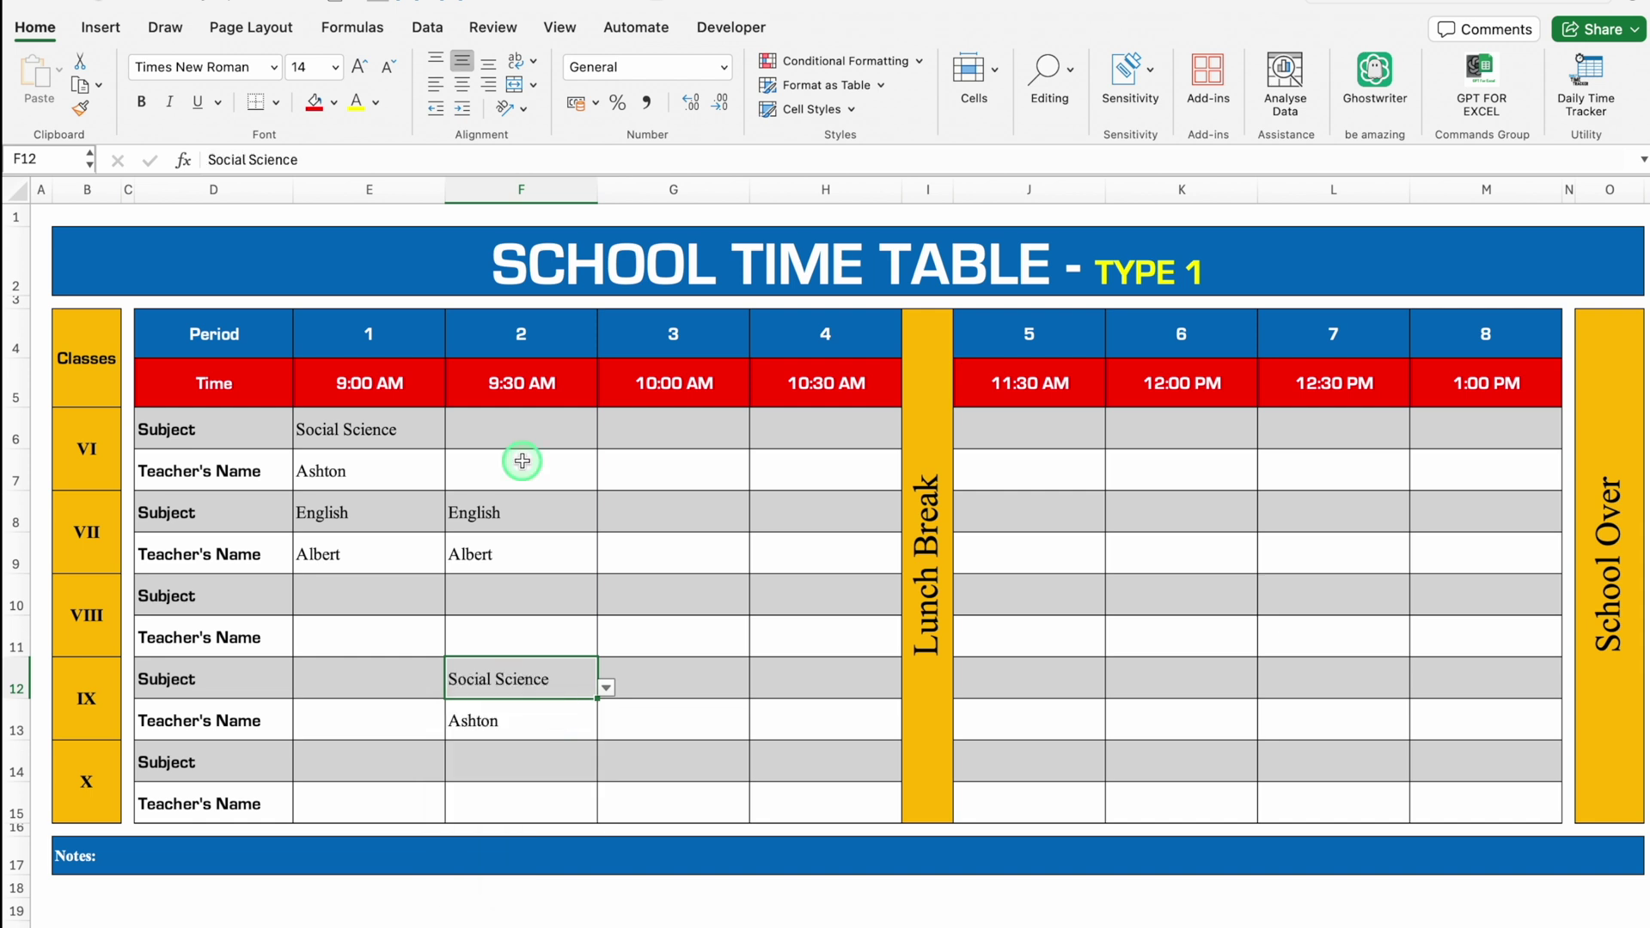
Step: Set the School Open Time to 8:00 on the teacher and period details sheet and return to the timetable
click(159, 889)
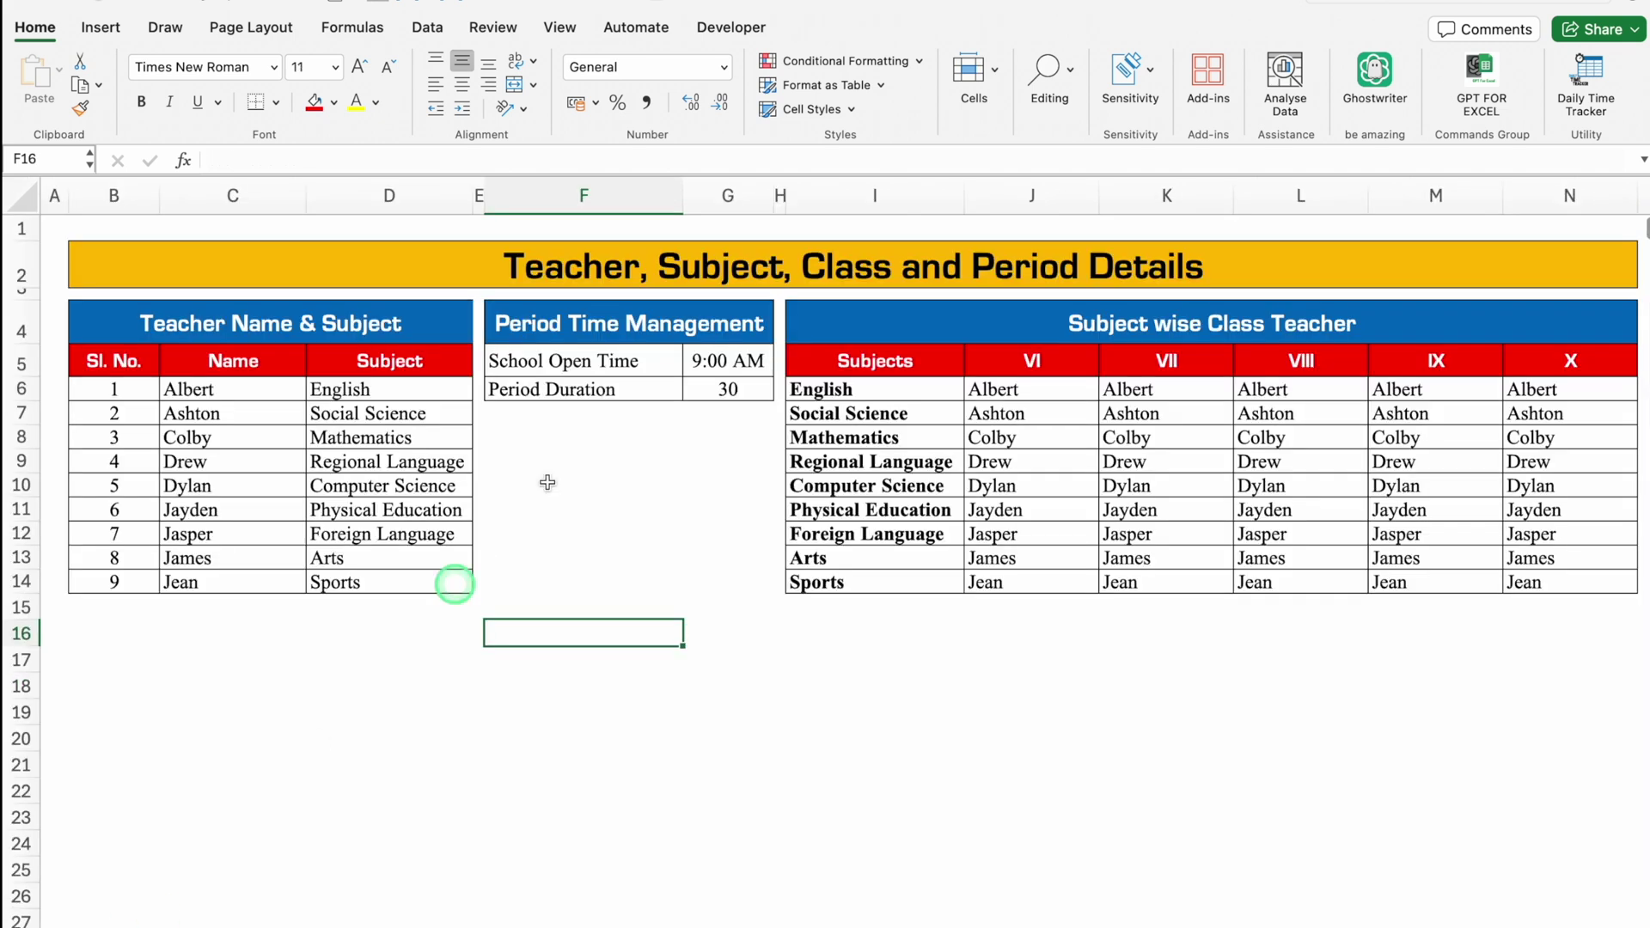
click(741, 362)
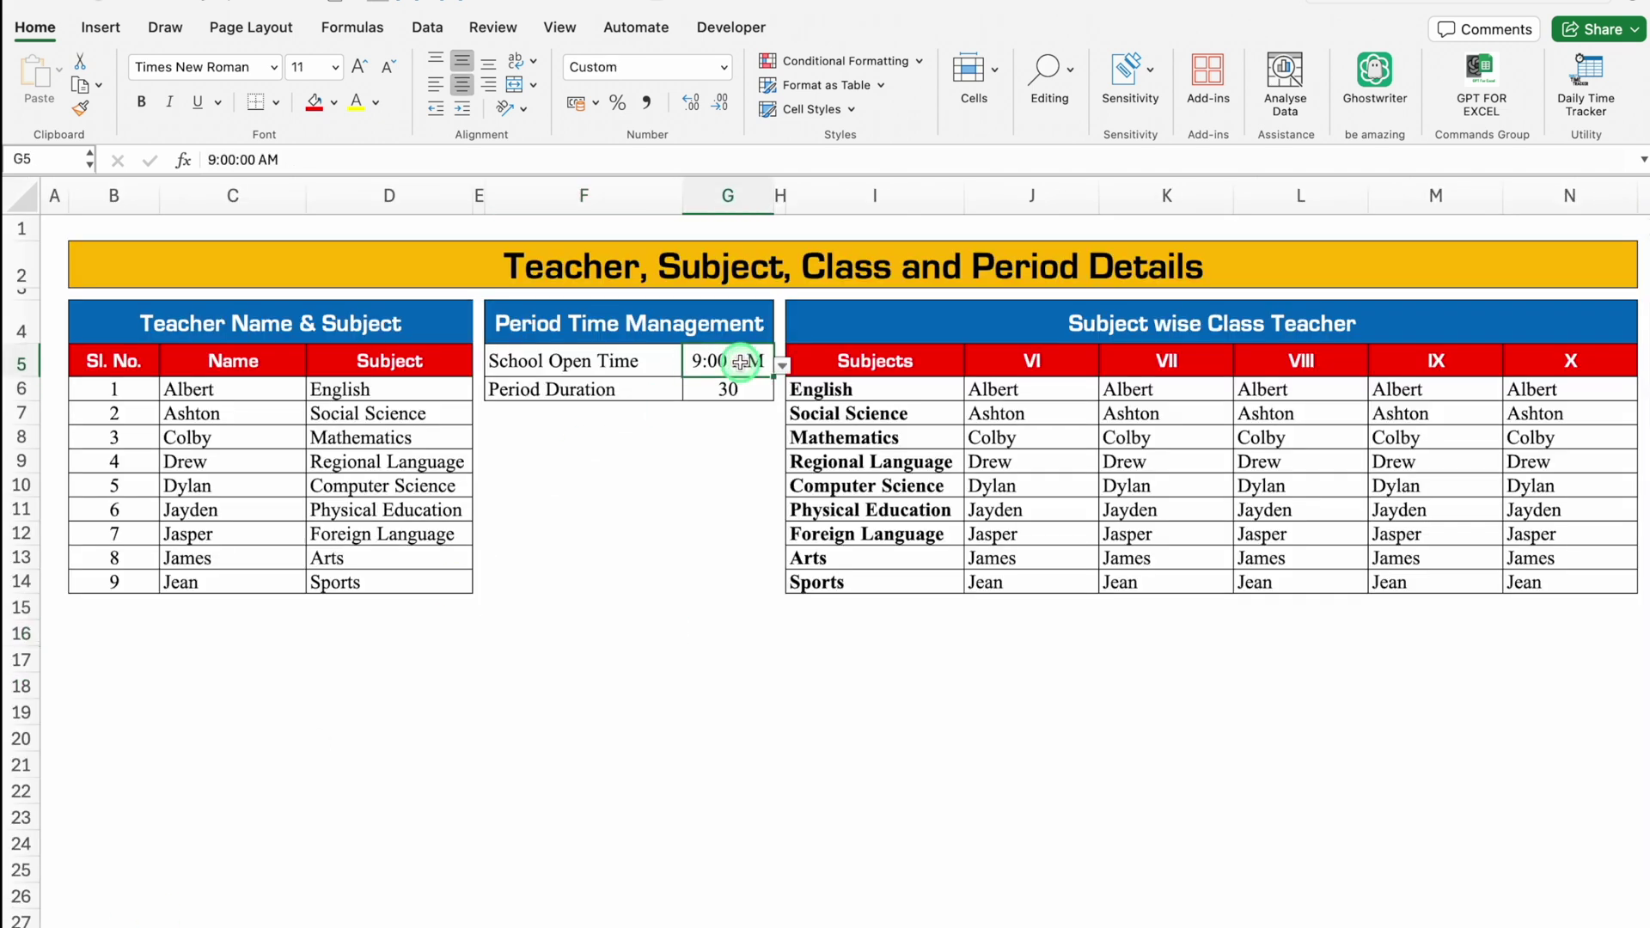
click(781, 367)
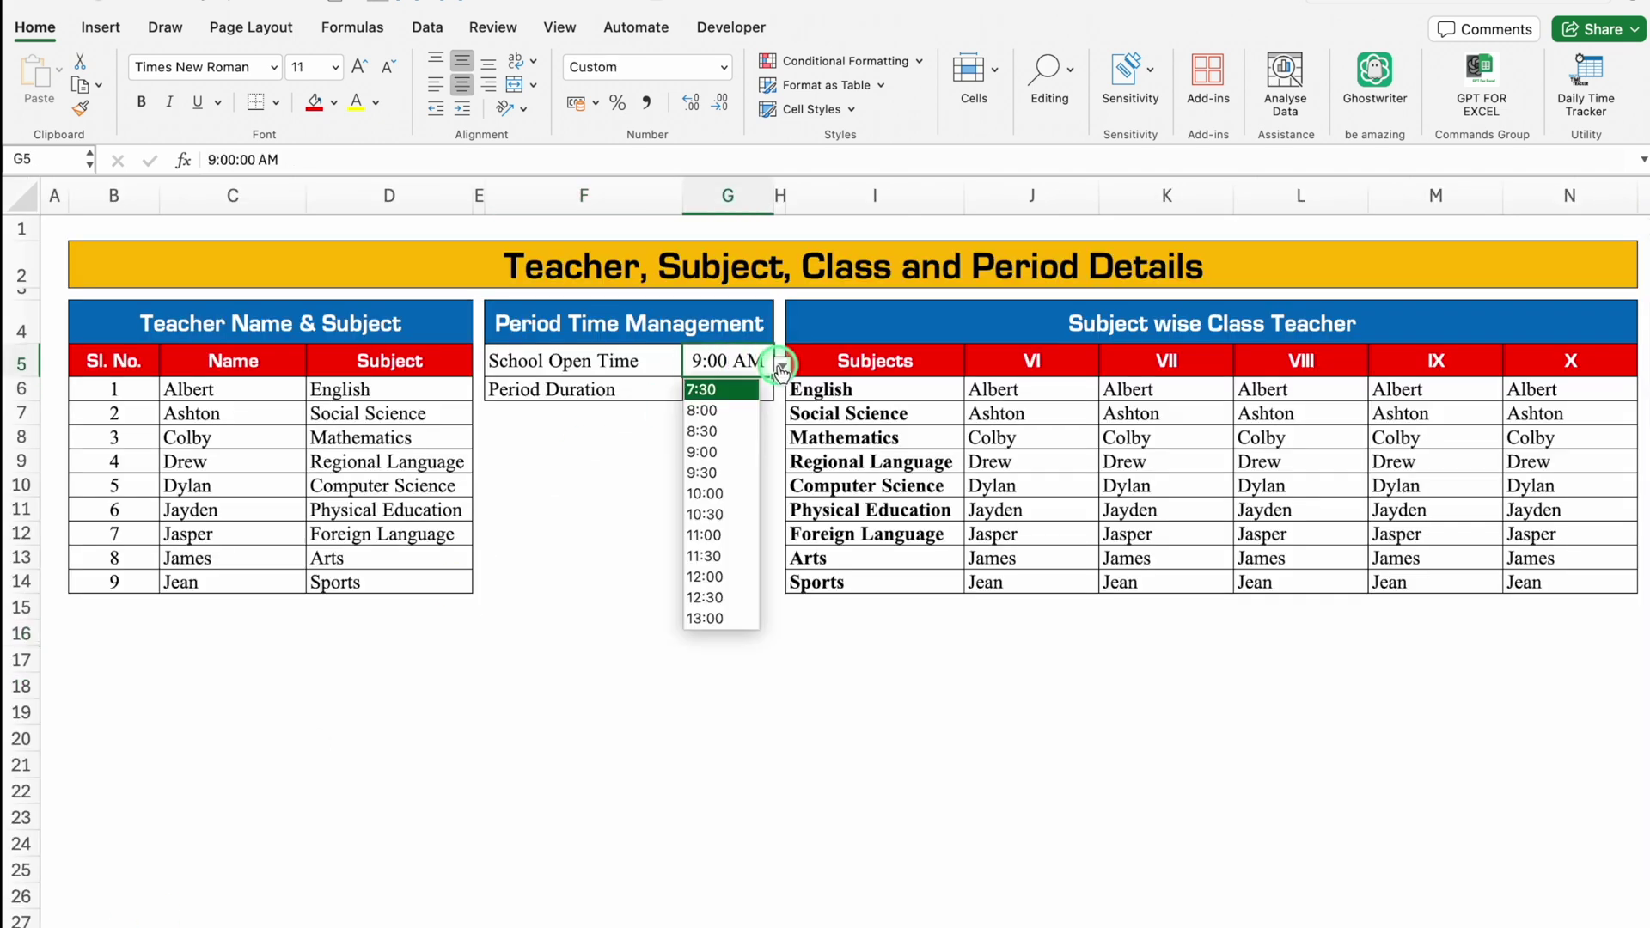
click(732, 412)
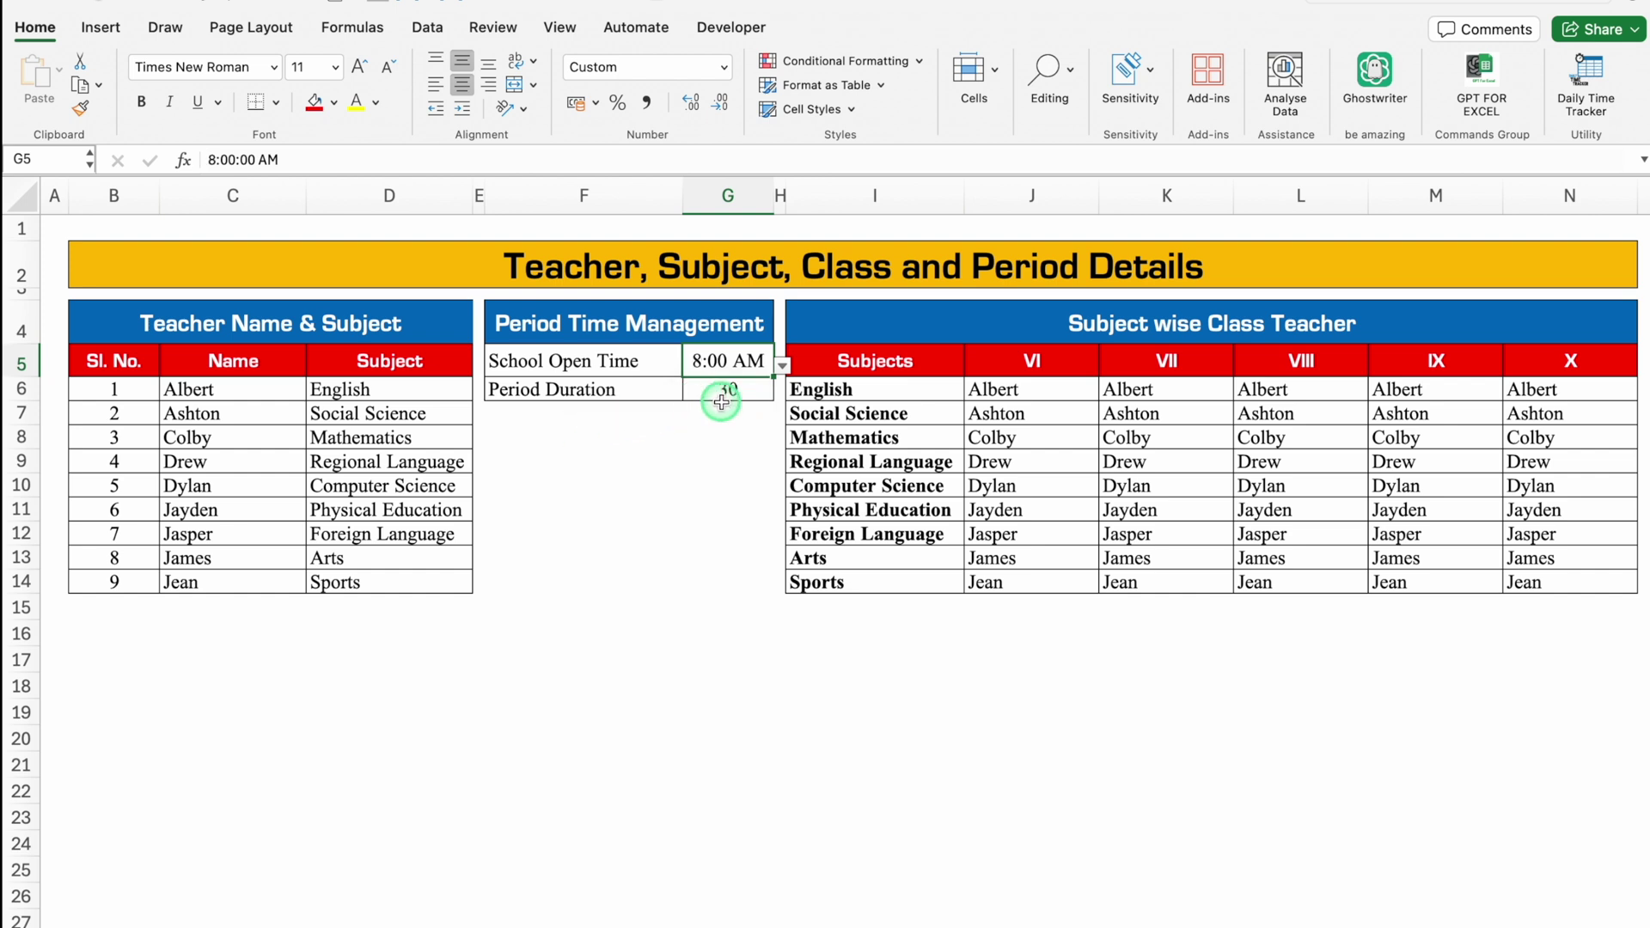
click(733, 392)
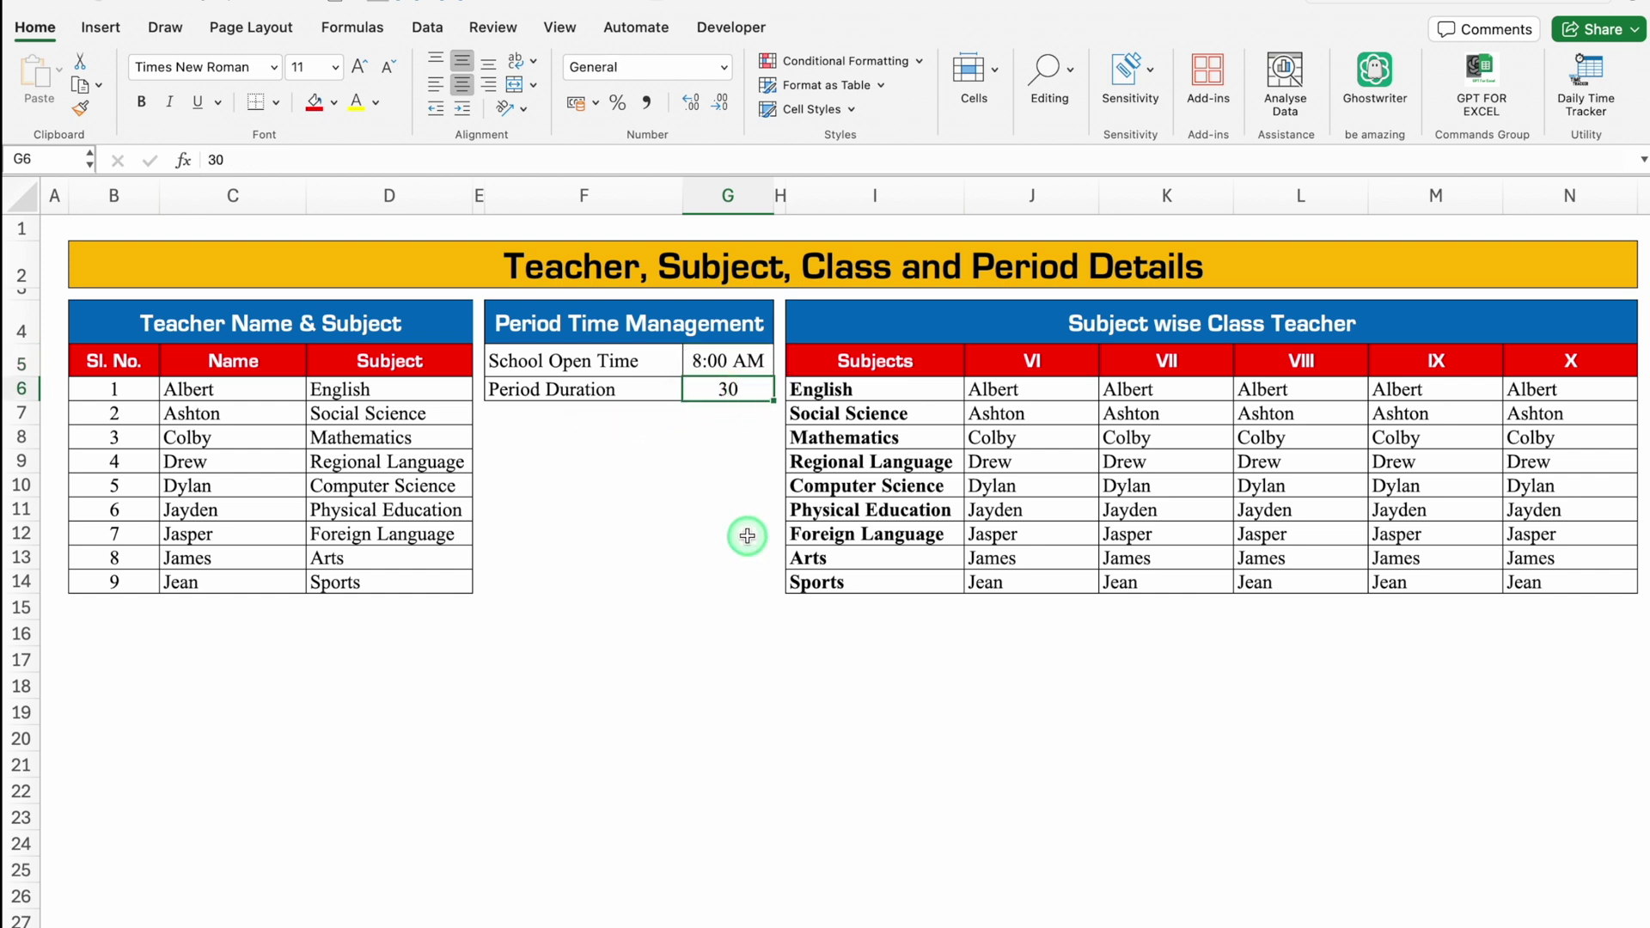
click(411, 920)
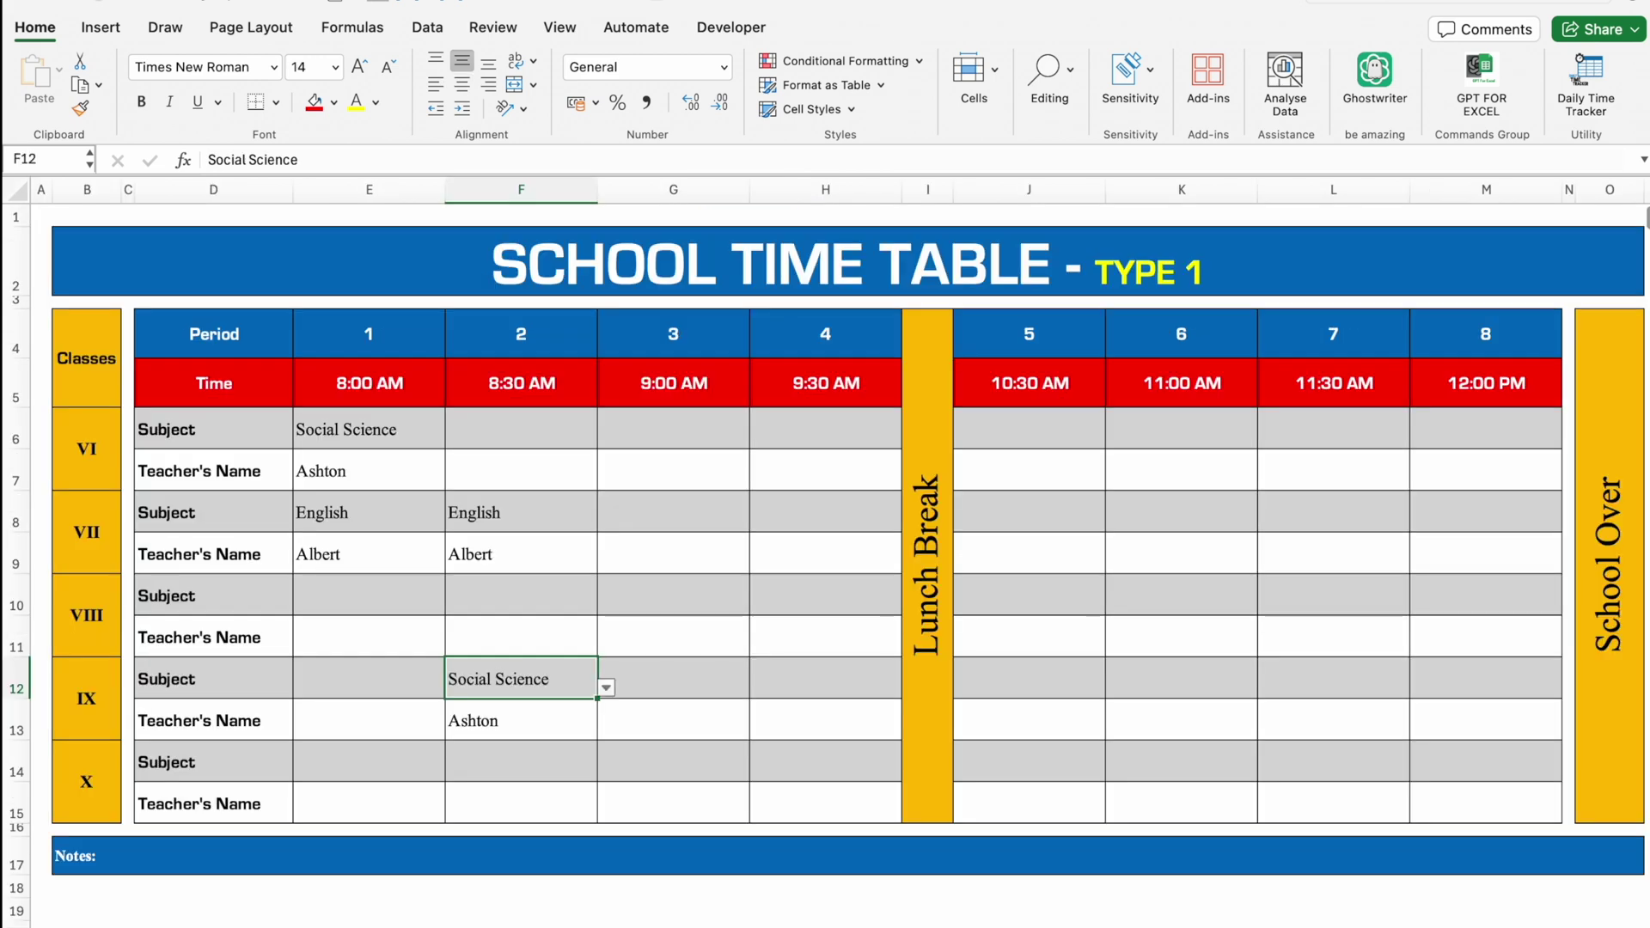
Step: Set the Period Duration to 40 on the details sheet and return to the timetable
key(ctrl+Page_Up)
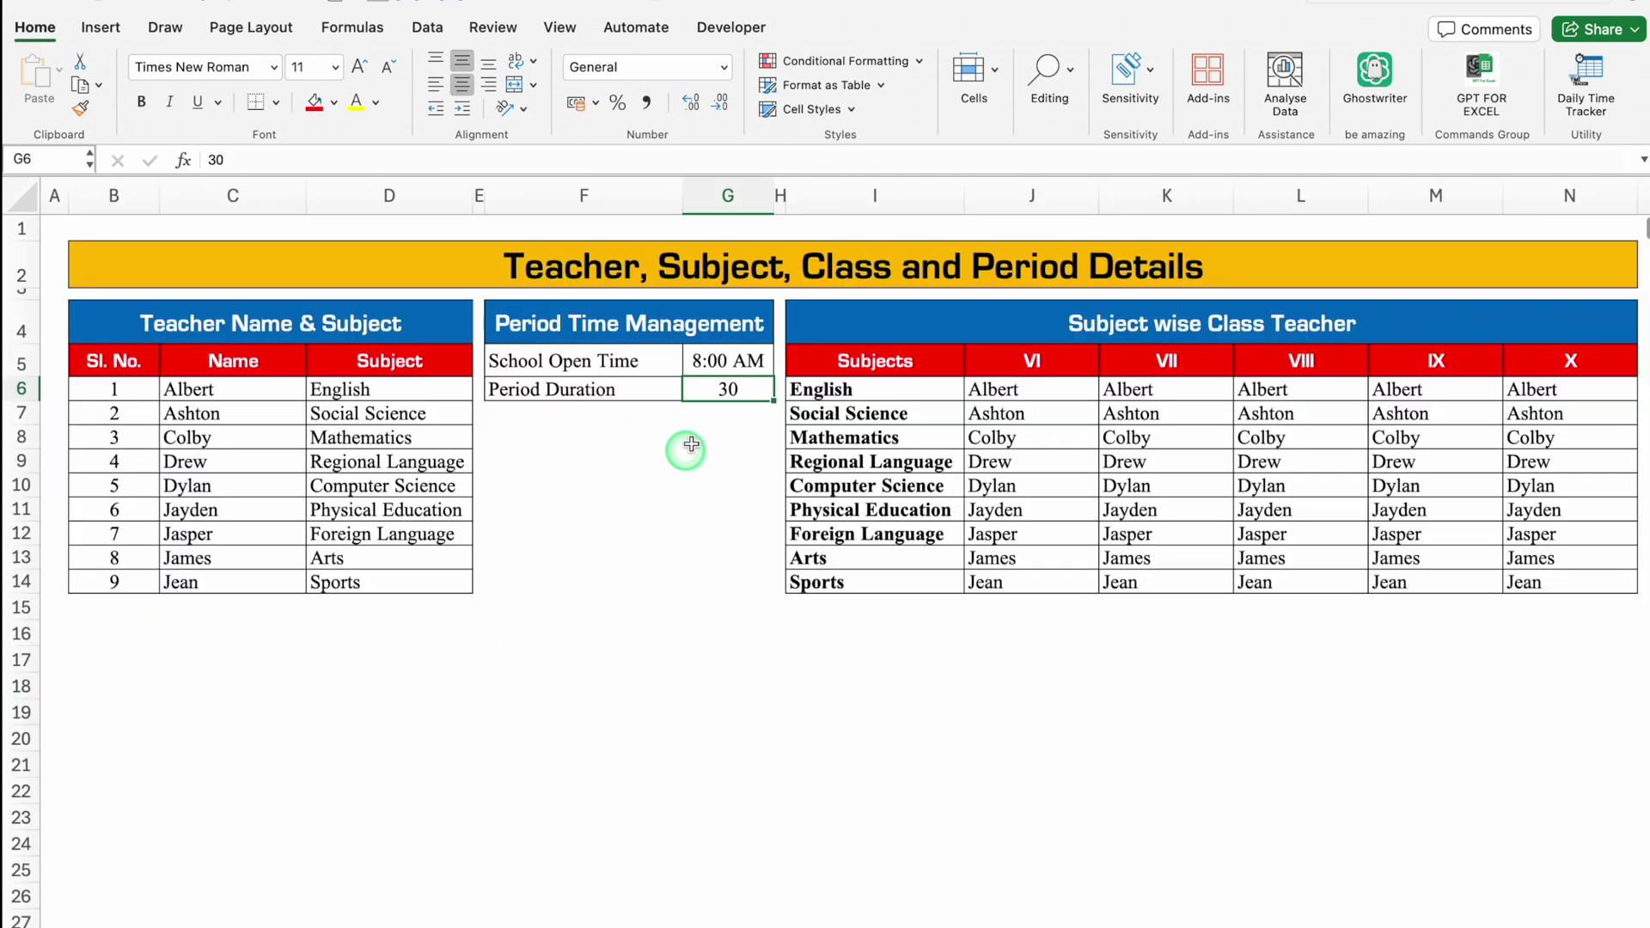
text(40)
key(Return)
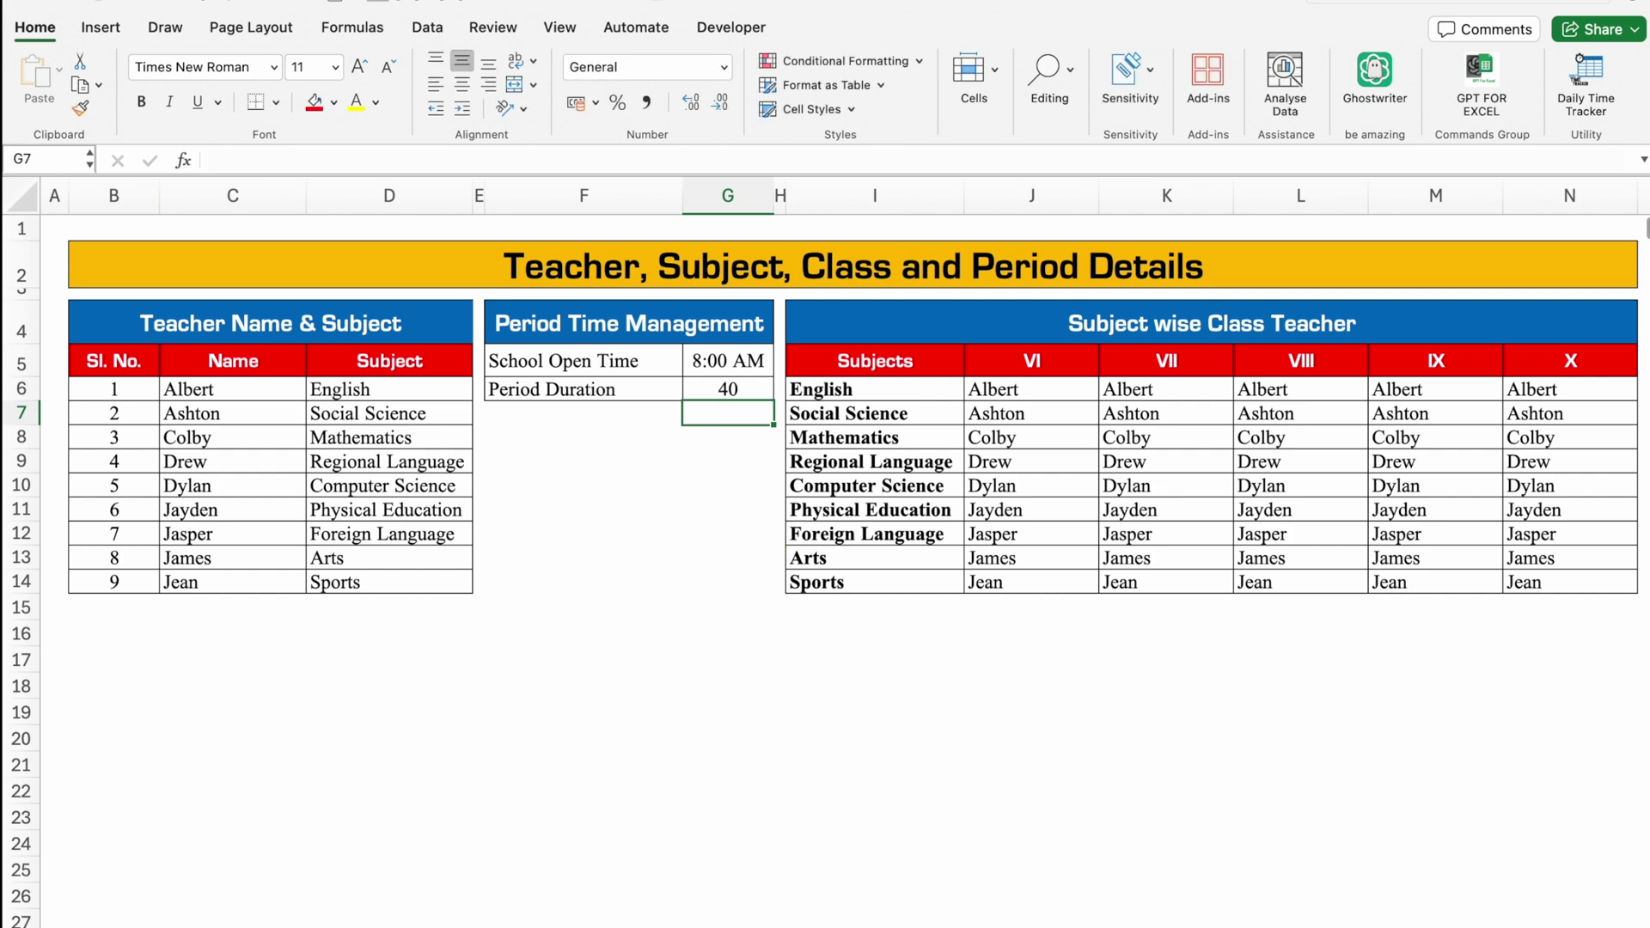
key(ctrl+Page_Down)
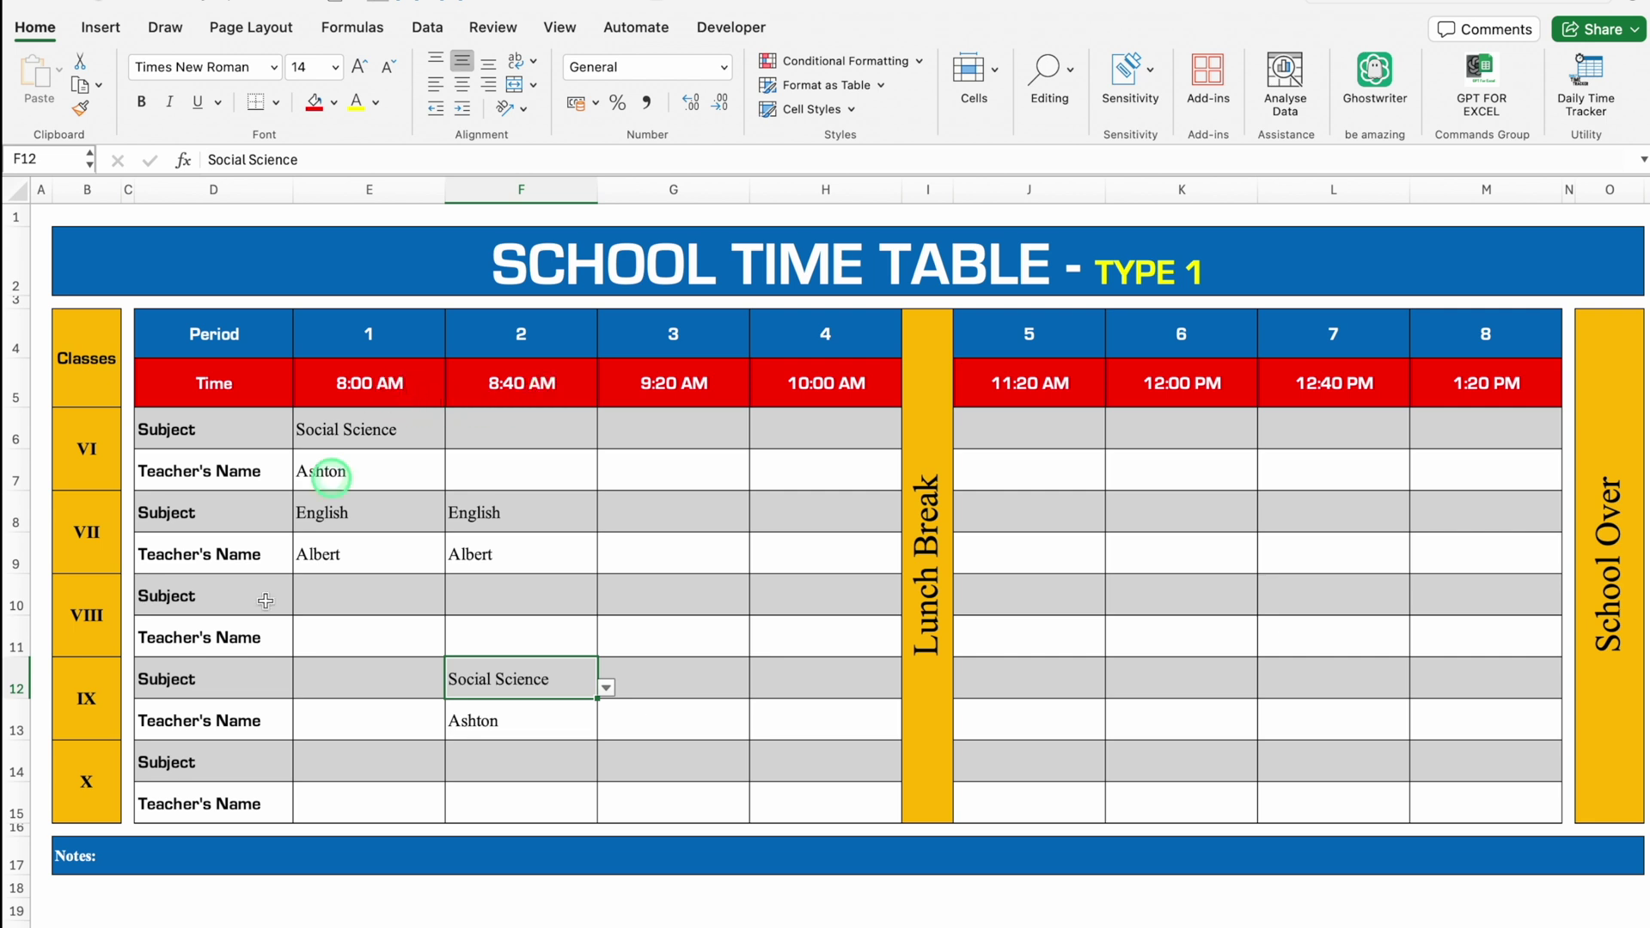
Step: Look through the finished workbook's settings, filtered list and timetable sheets
key(ctrl+Page_Down)
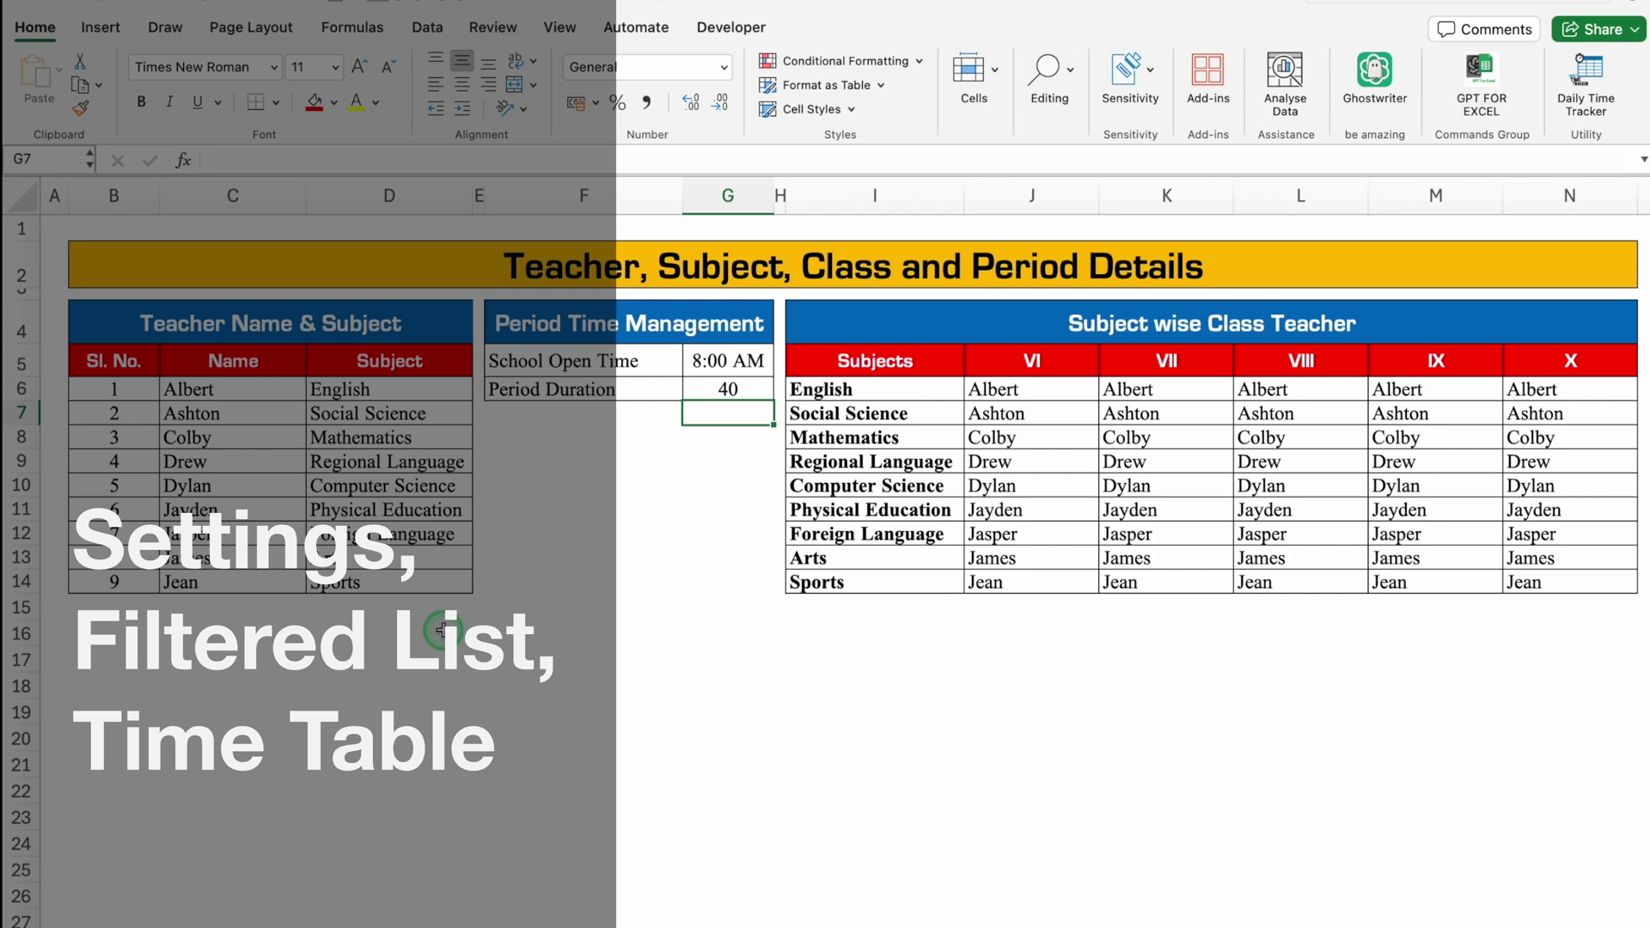
click(219, 920)
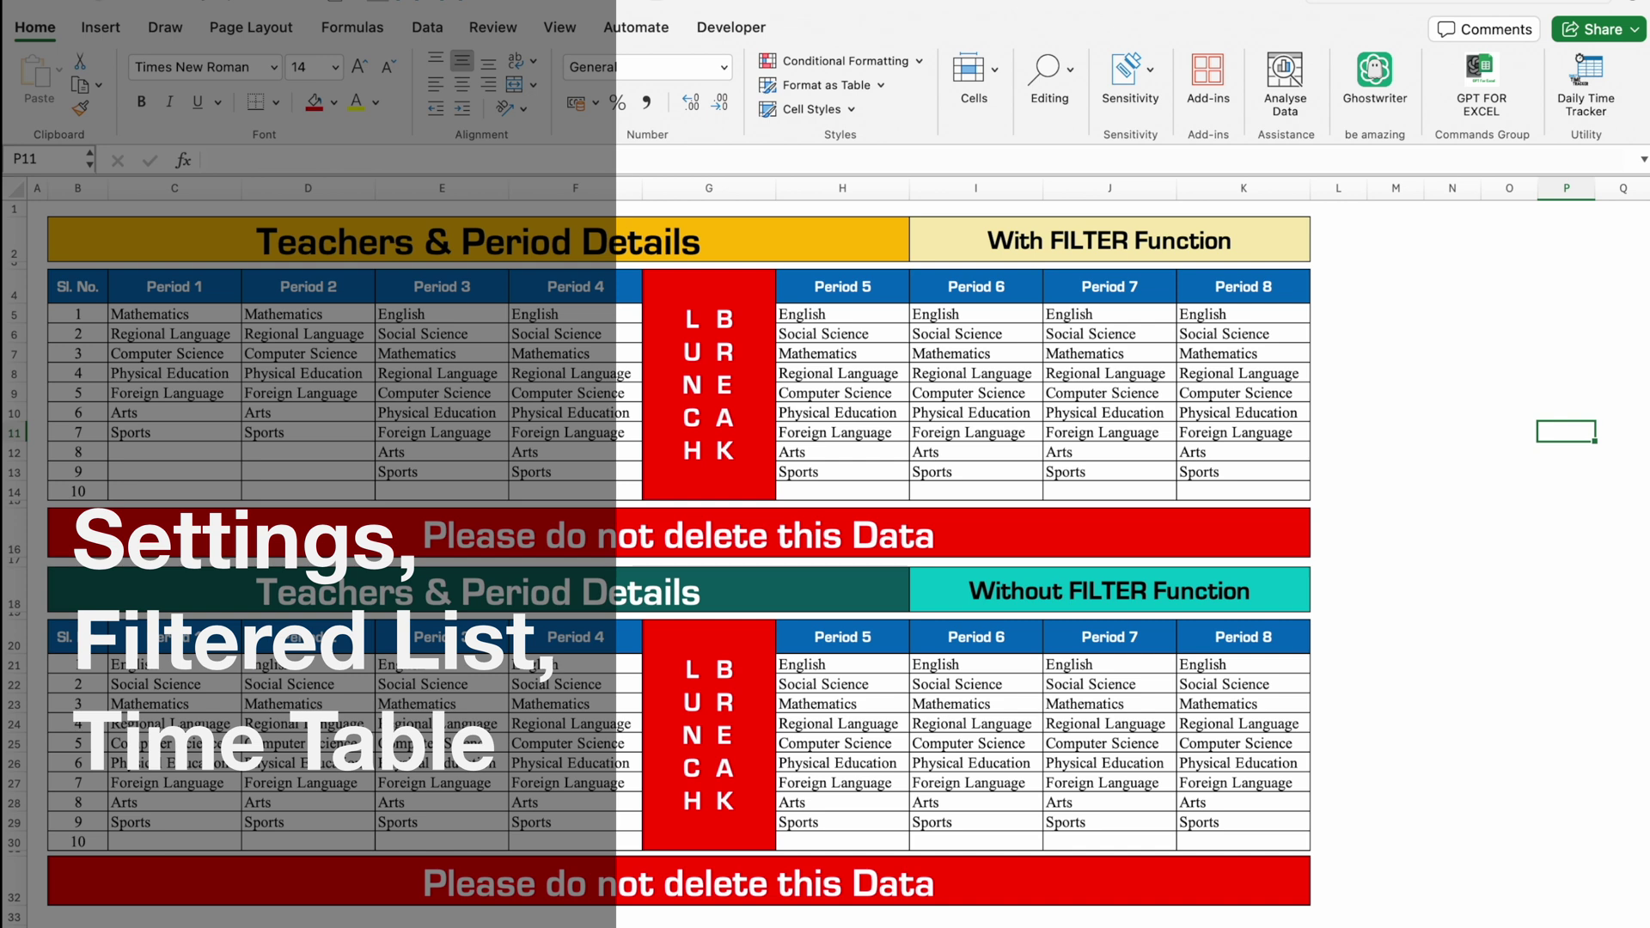
click(344, 920)
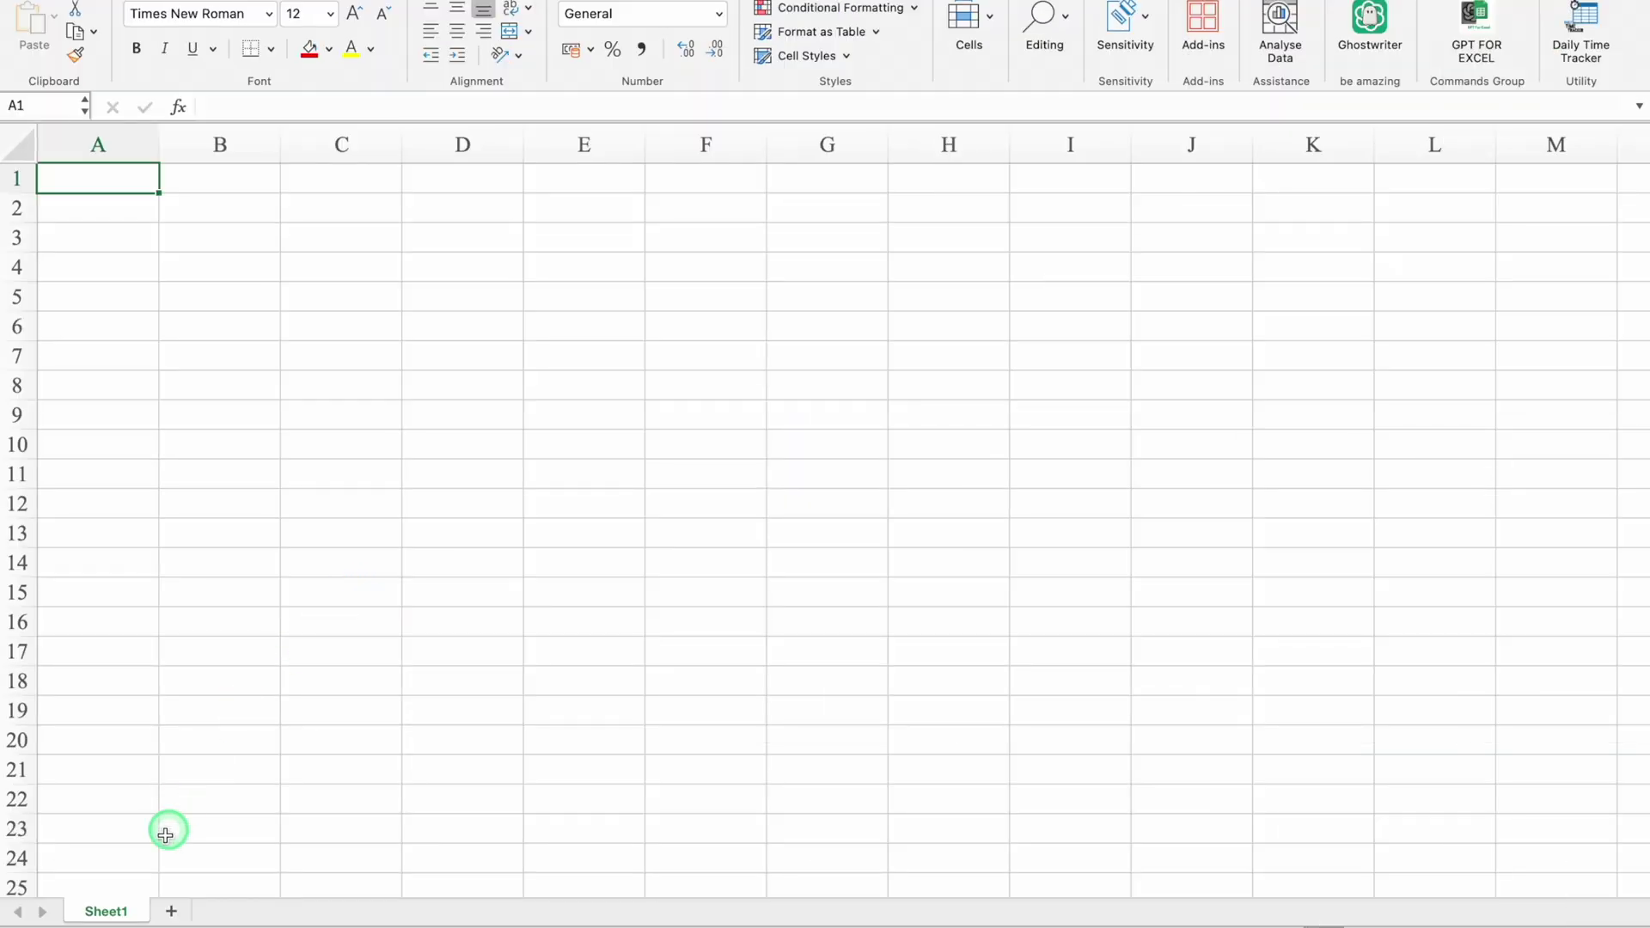
Step: Rename Sheet1 of the blank workbook as Settings
double_click(105, 912)
text(Settings)
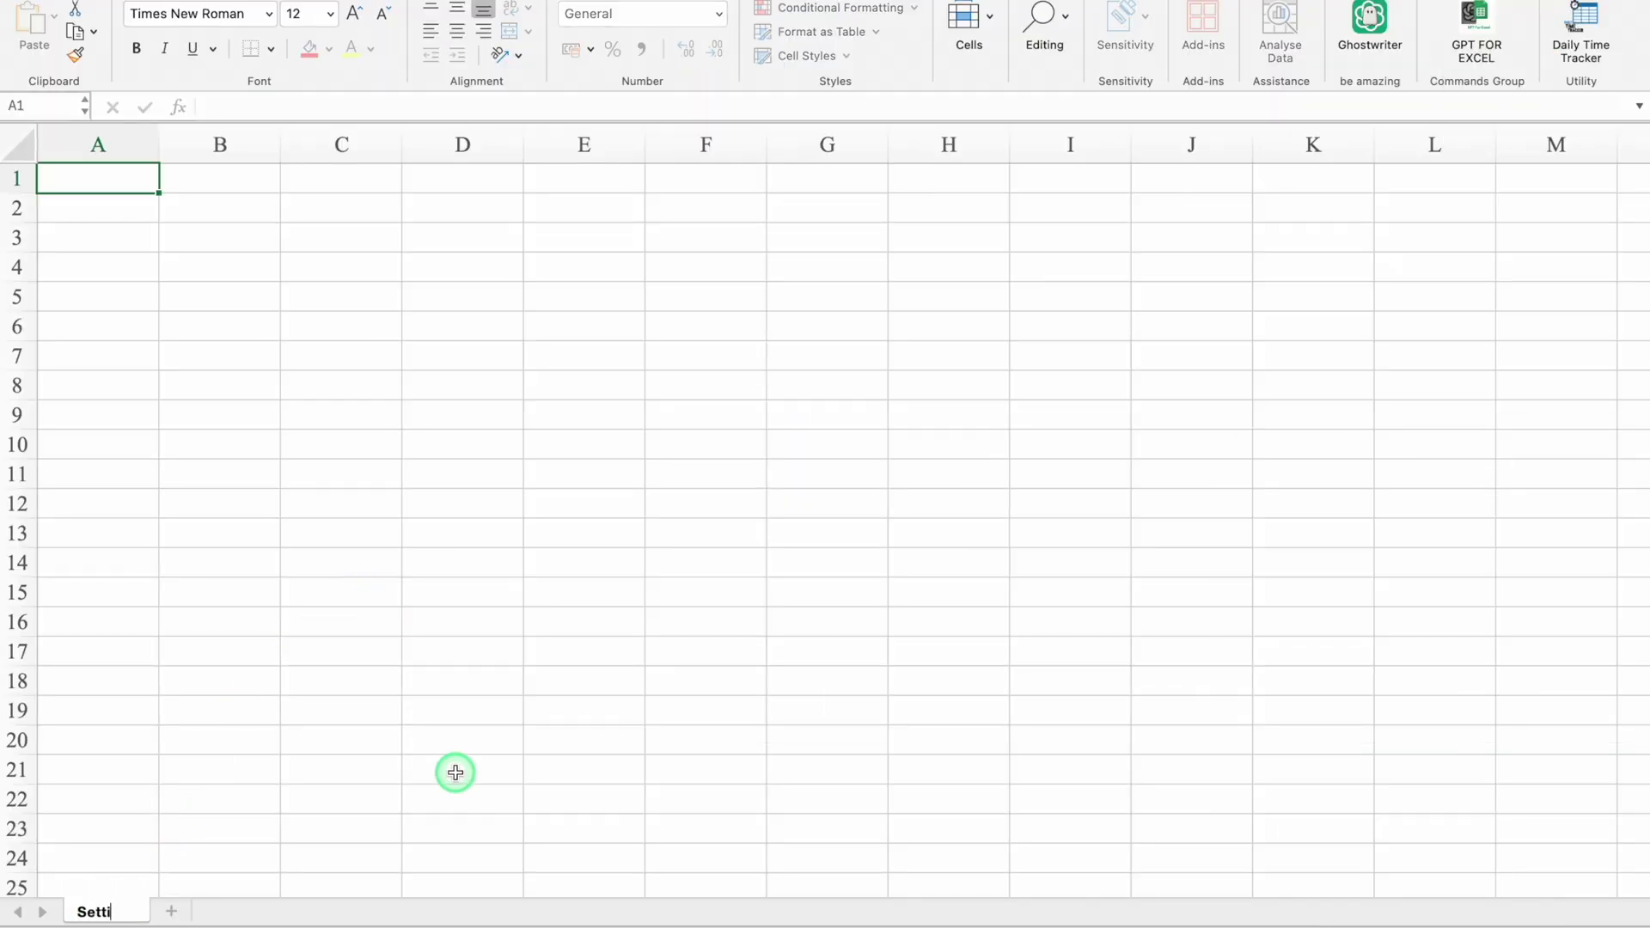
click(348, 533)
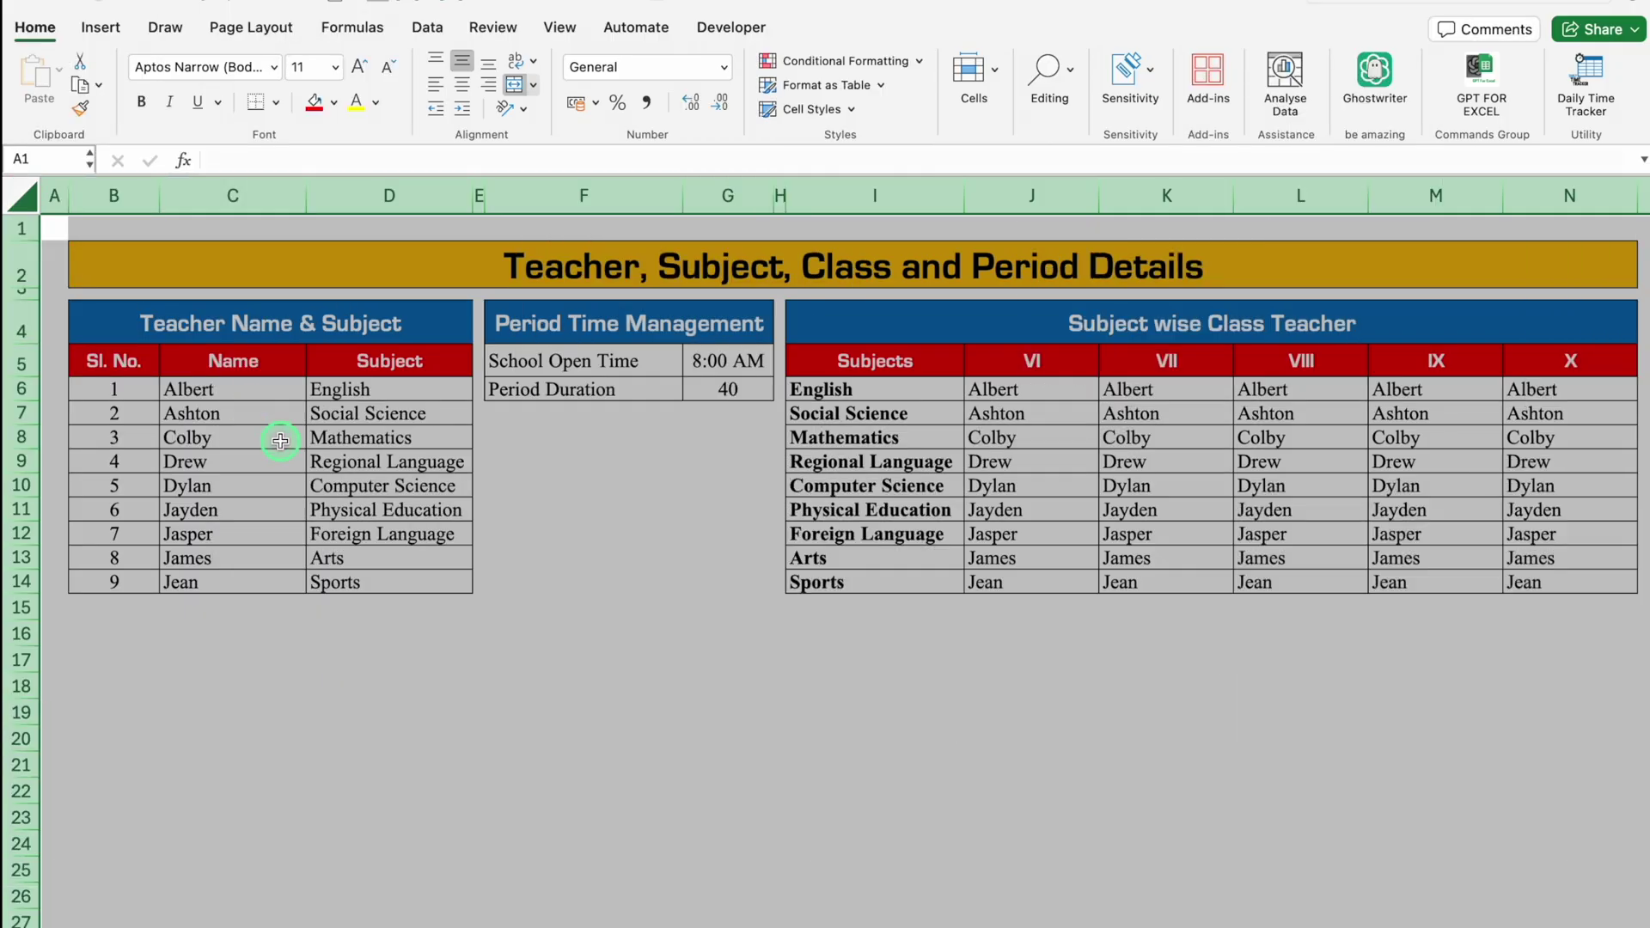
Step: Copy the finished workbook's entire teacher and period details sheet into the new Settings sheet and hide the gridlines
key(super+c)
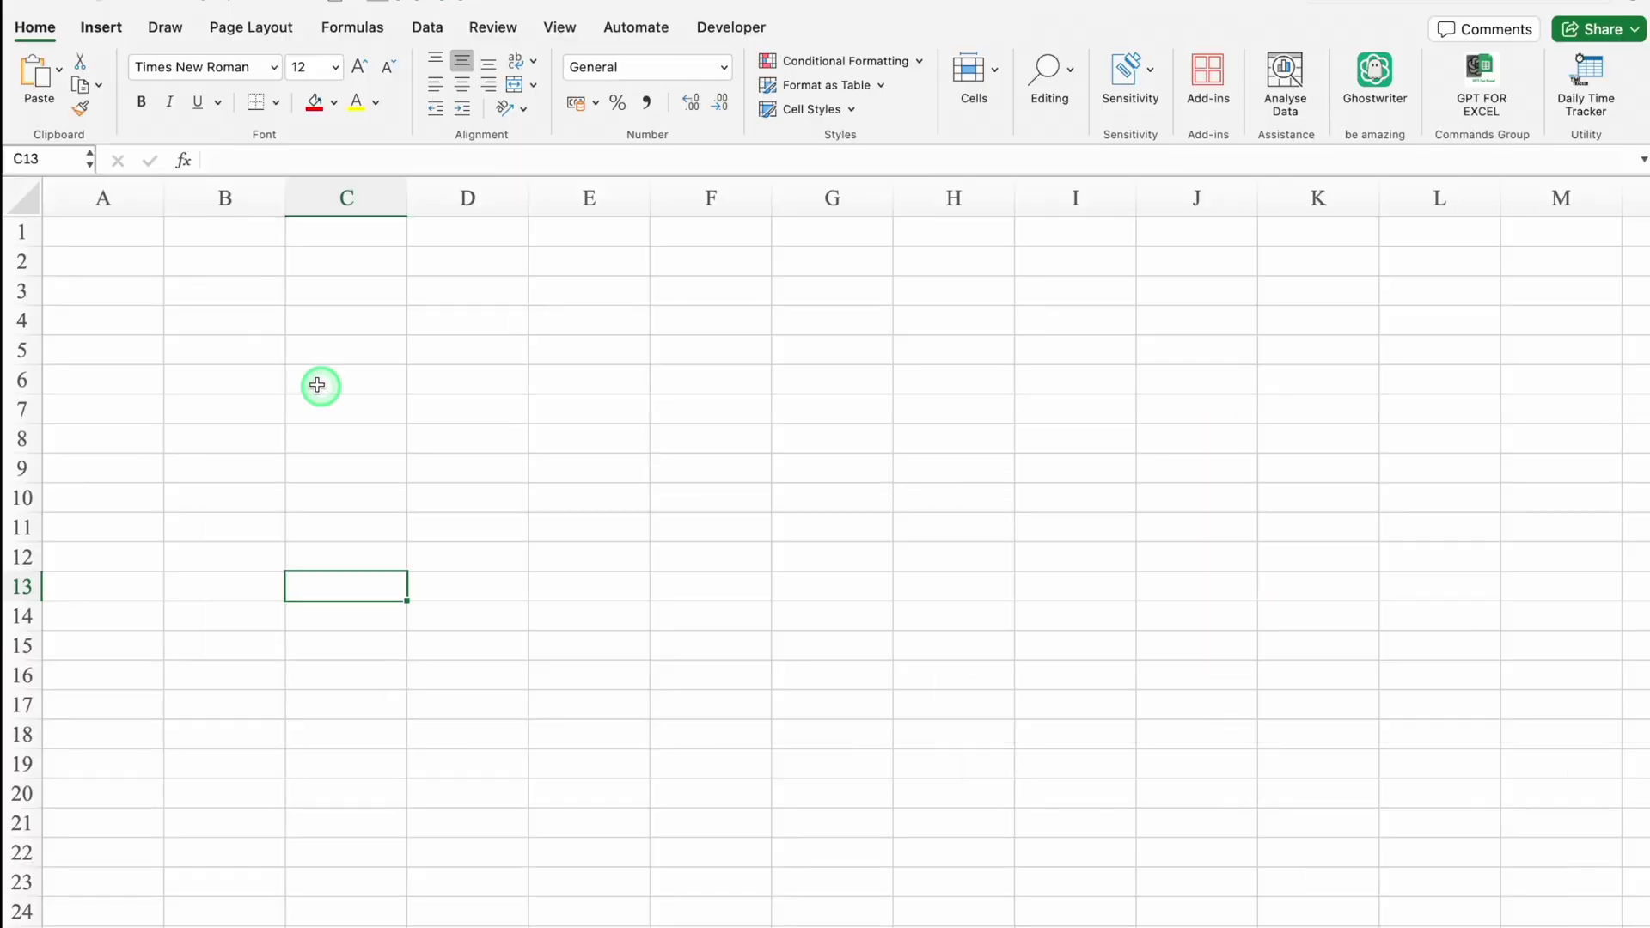
click(26, 203)
key(super+v)
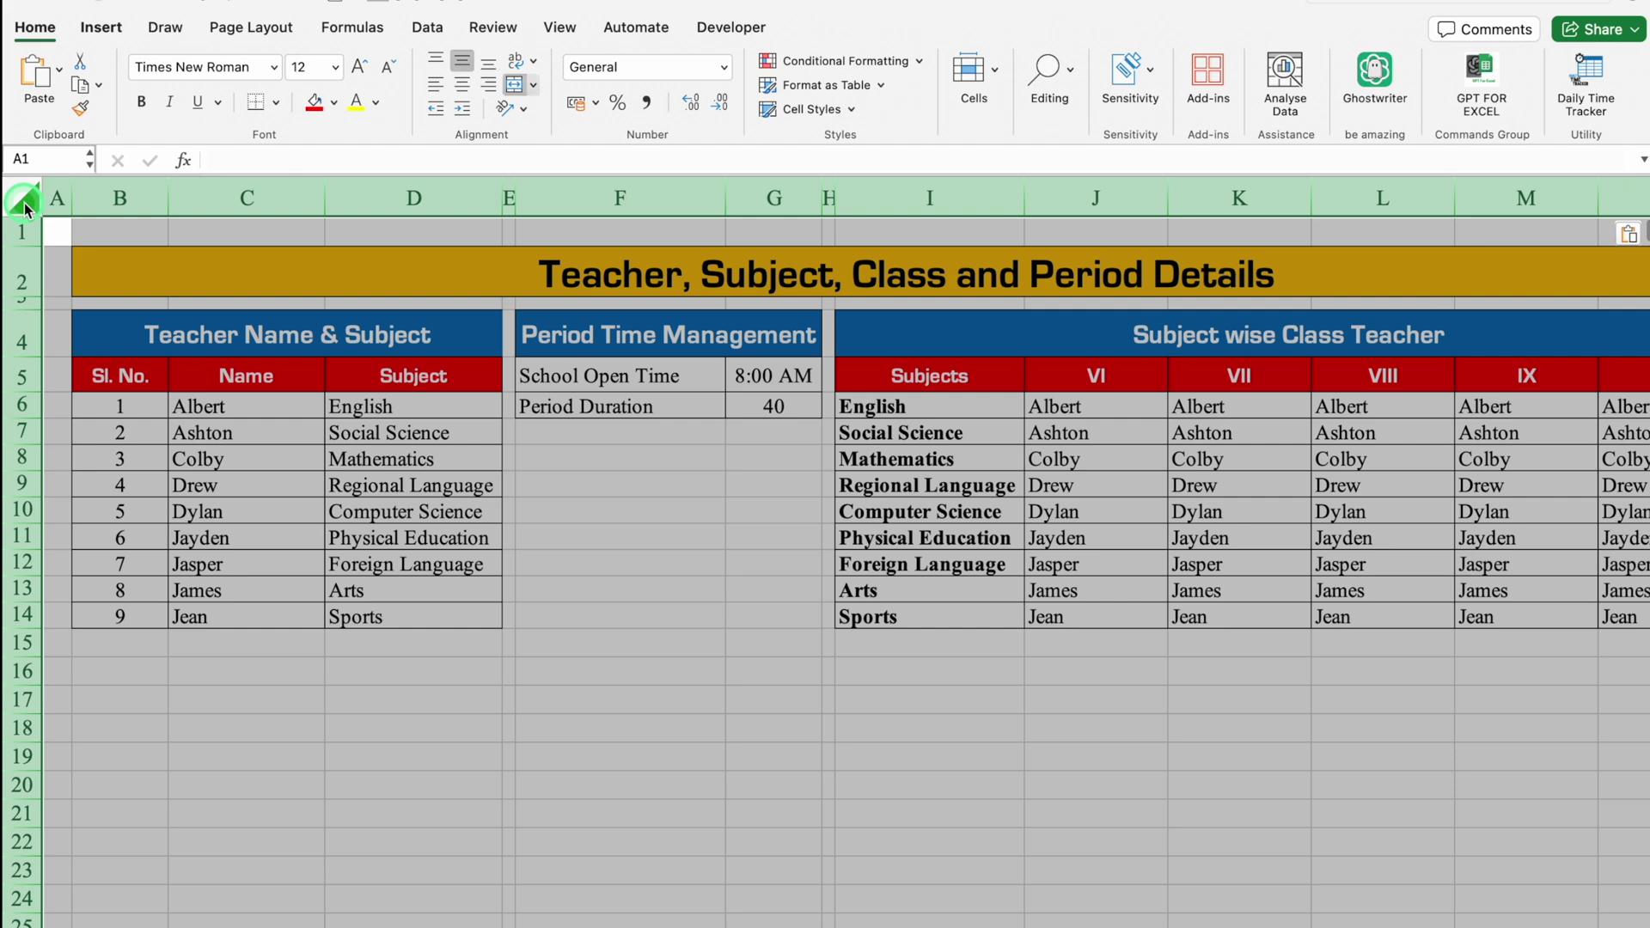
click(560, 27)
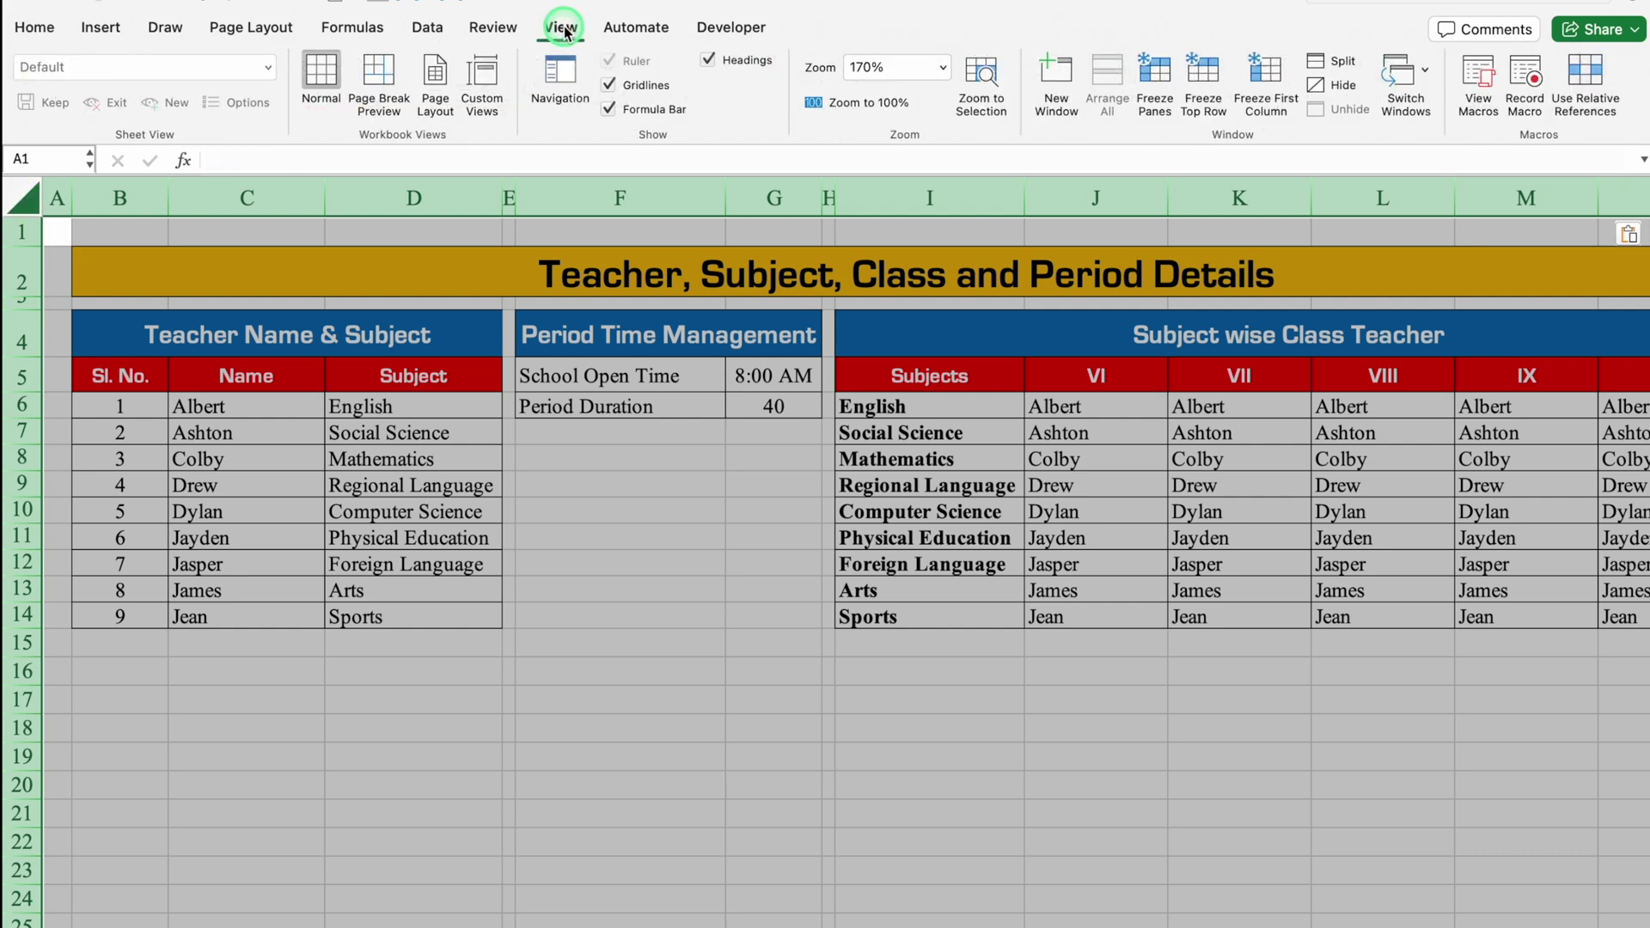
click(606, 85)
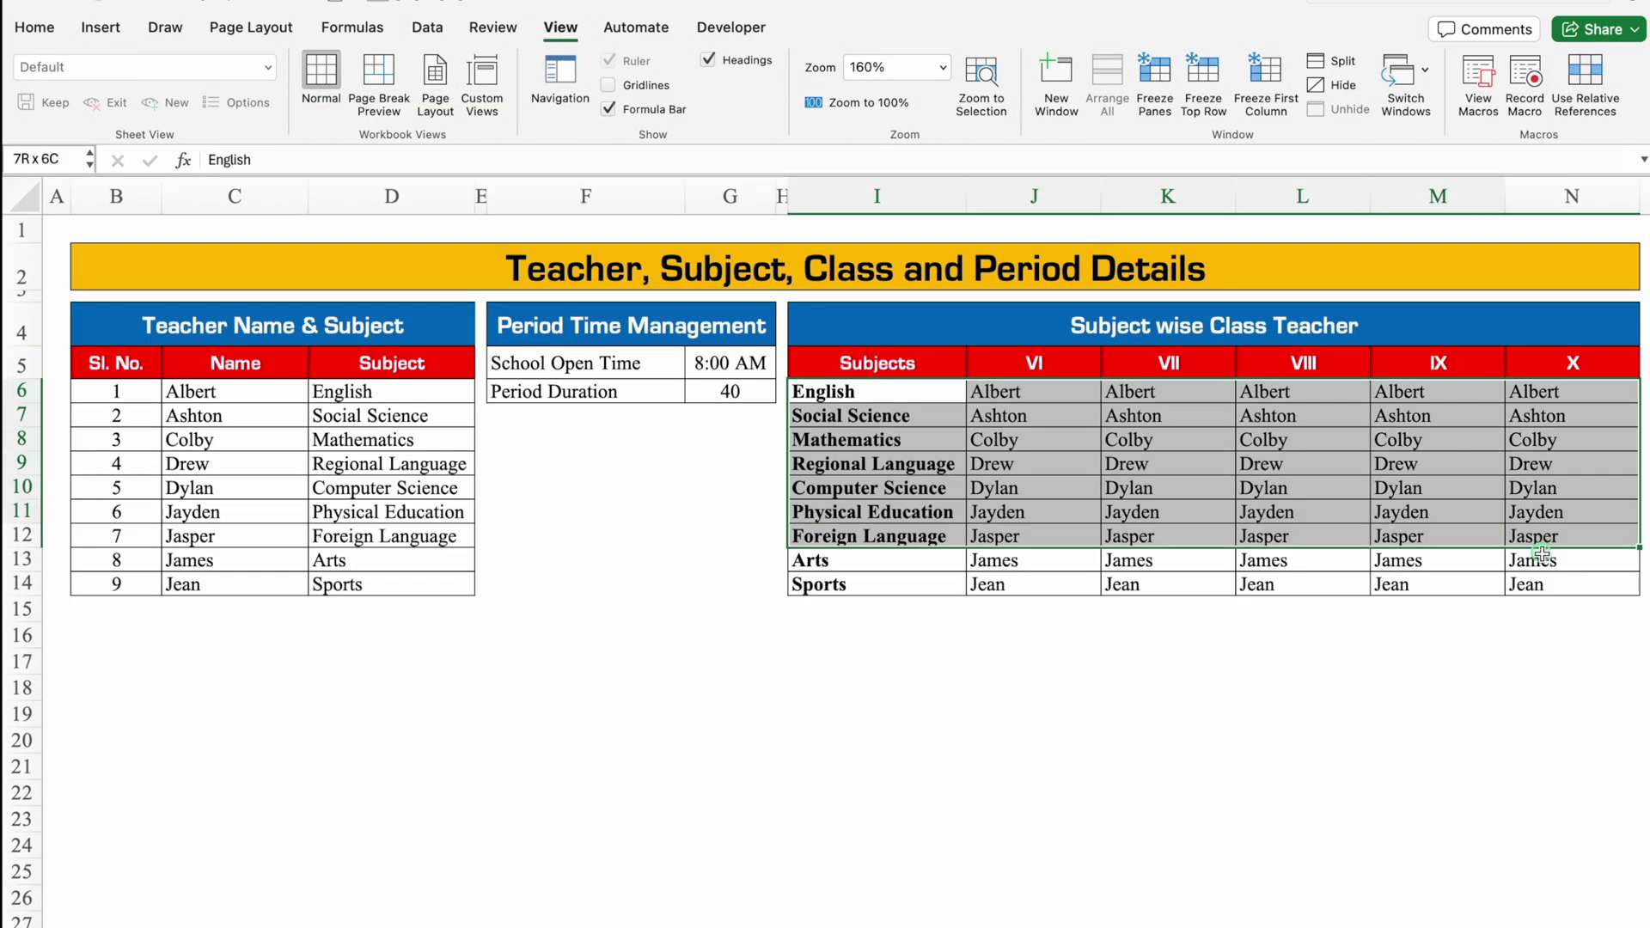
Step: Clear the subjects, teacher names and class headings from the Subject wise Class Teacher table, keeping the Subjects heading
key(Delete)
drag(1097, 373, 1551, 361)
key(Delete)
click(726, 632)
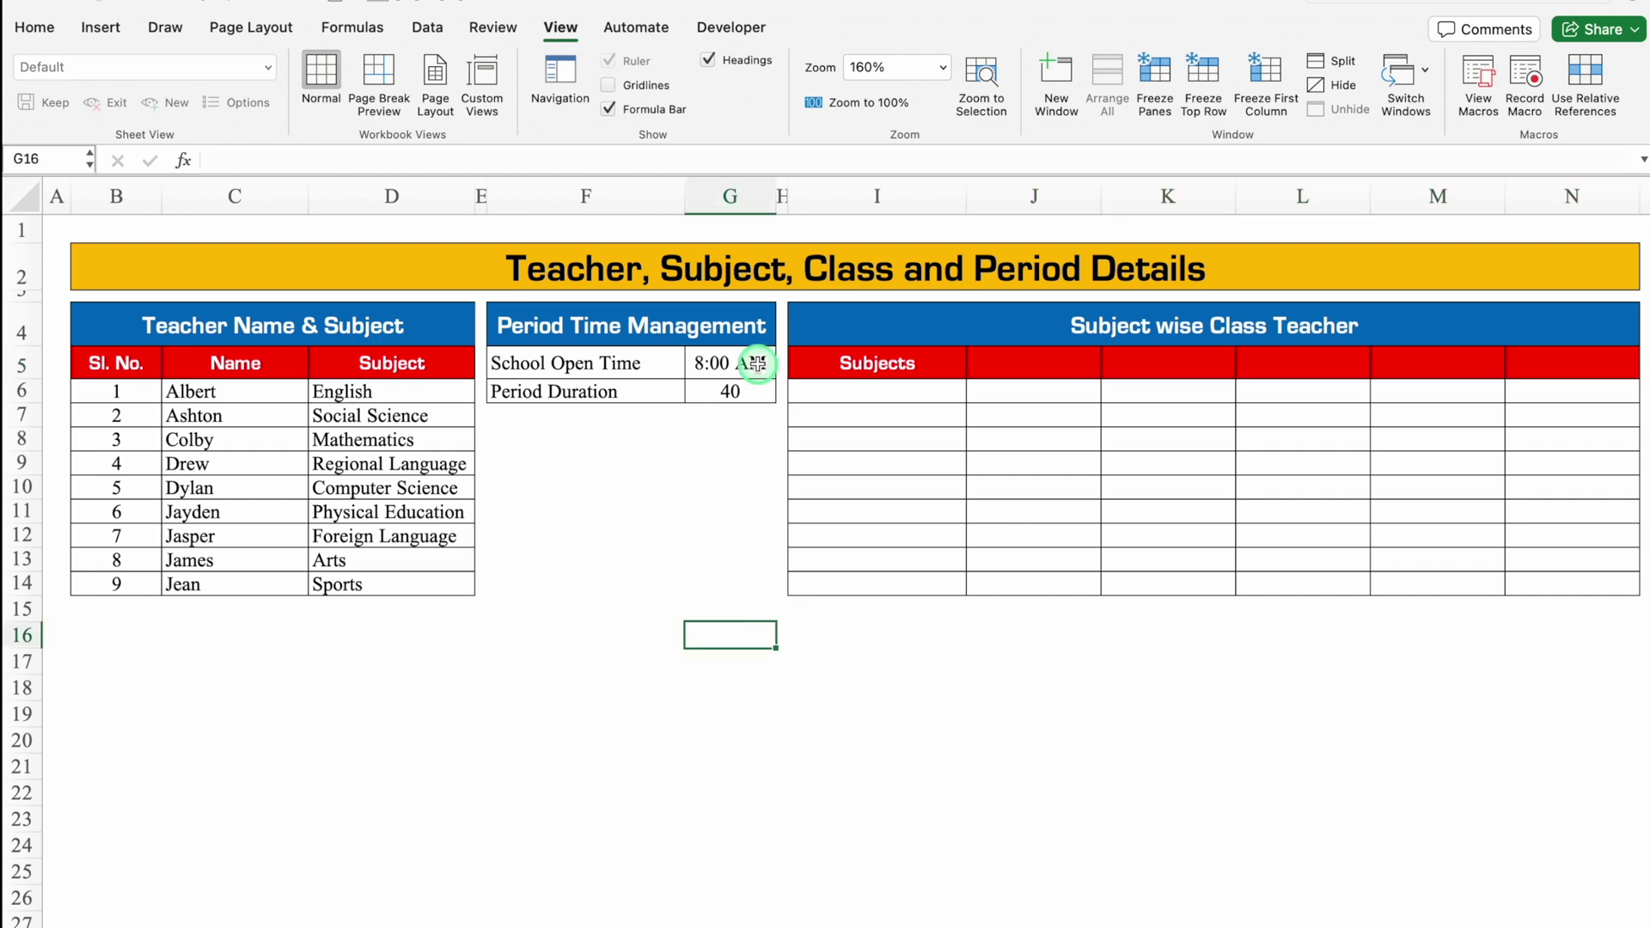
Step: Clear the School Open Time and Period Duration values in the Period Time Management table
click(756, 364)
drag(756, 363, 757, 398)
key(Delete)
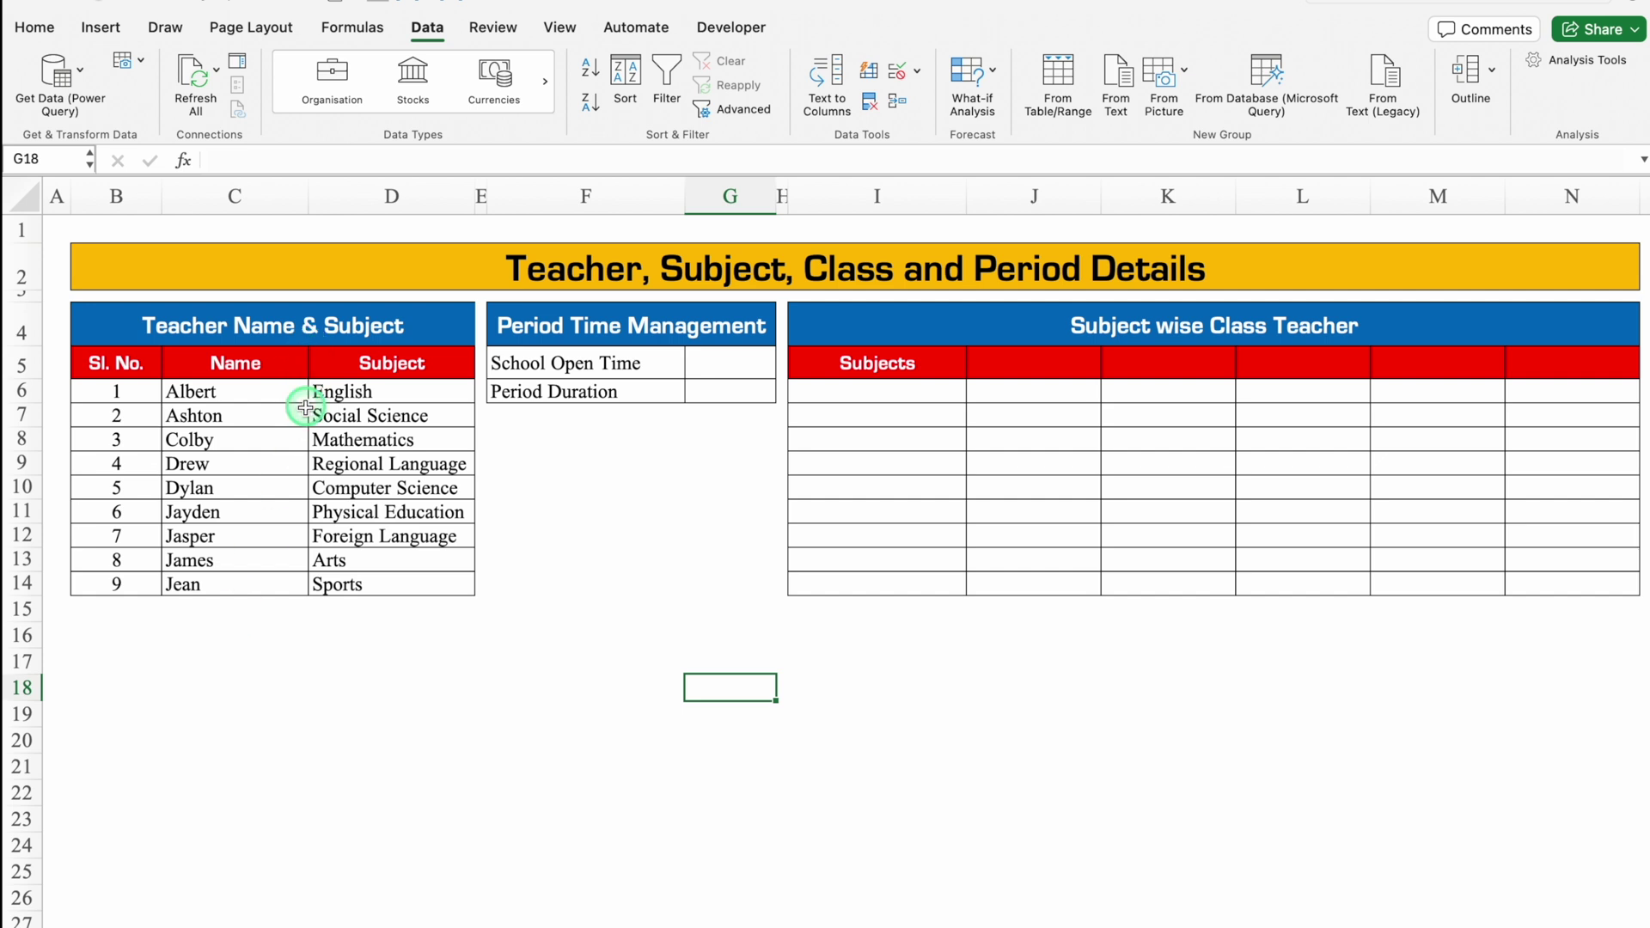
Step: Add a list validation to the School Open Time cell G5 with half-hourly times from 7:00 to 14:00 as its source
click(729, 362)
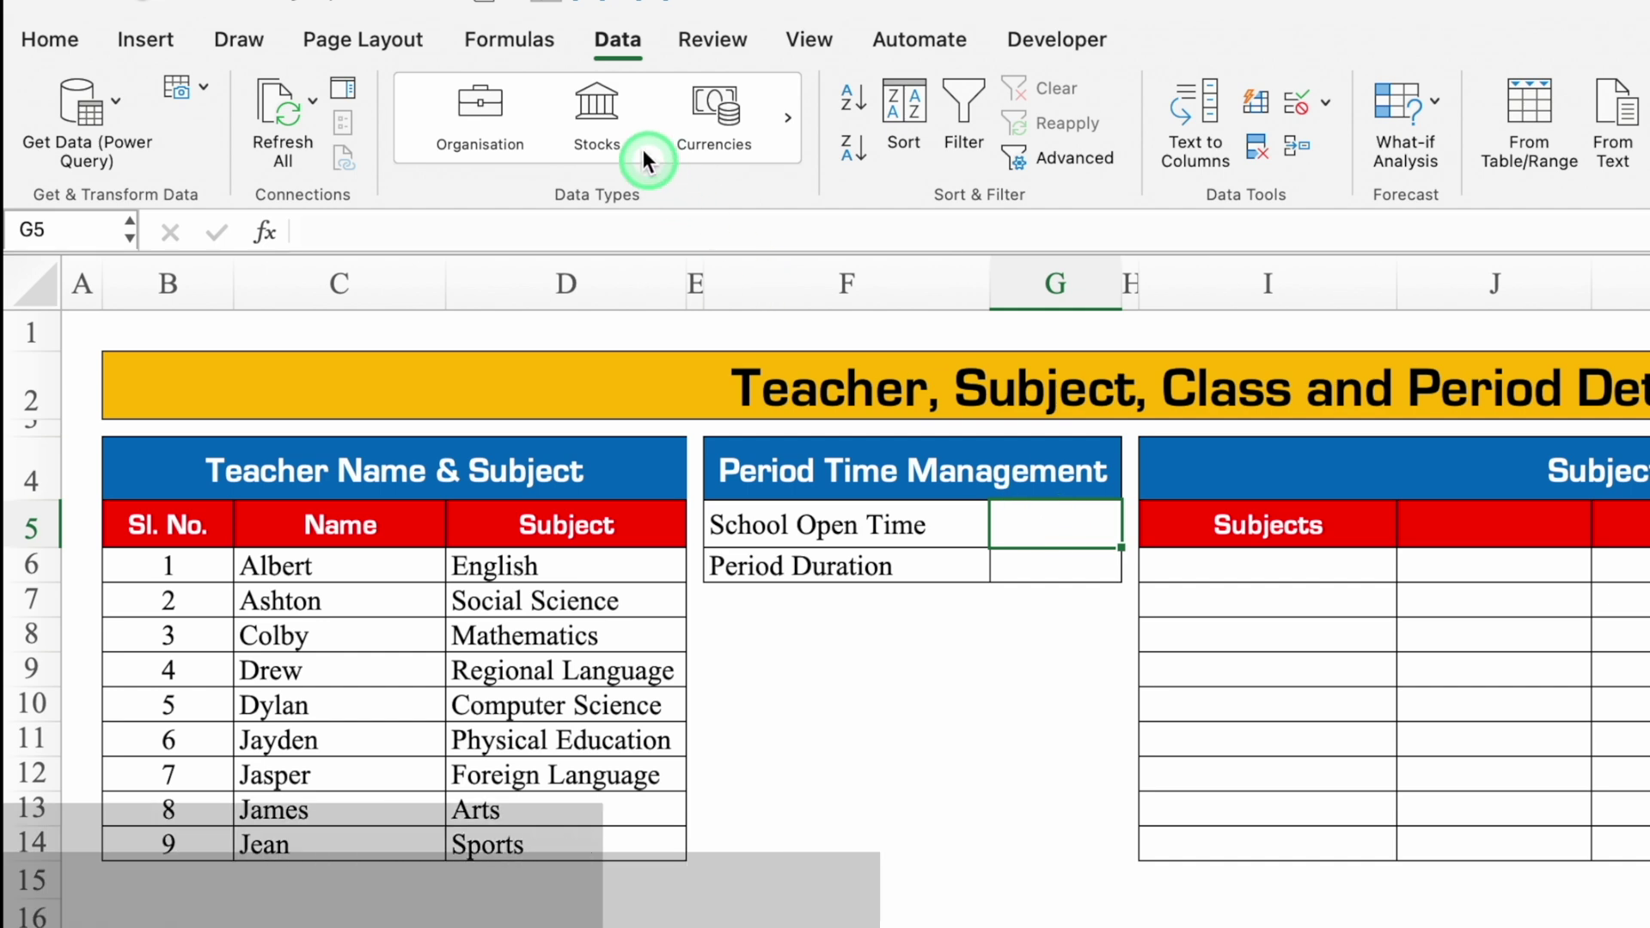
click(916, 71)
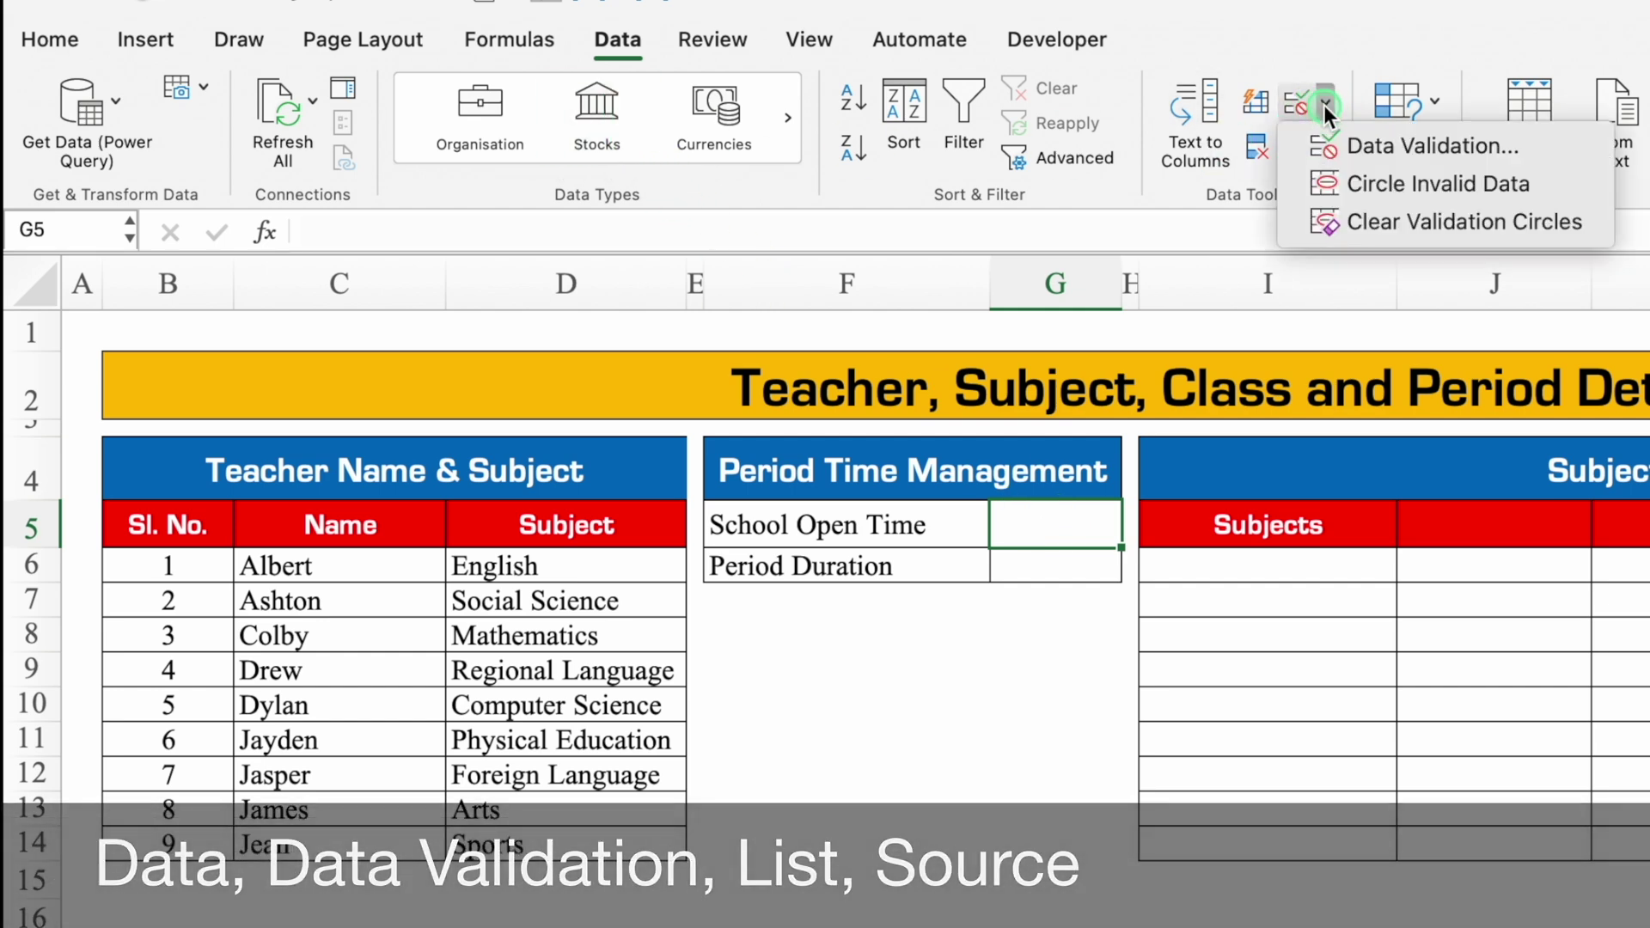
click(1395, 148)
click(1213, 383)
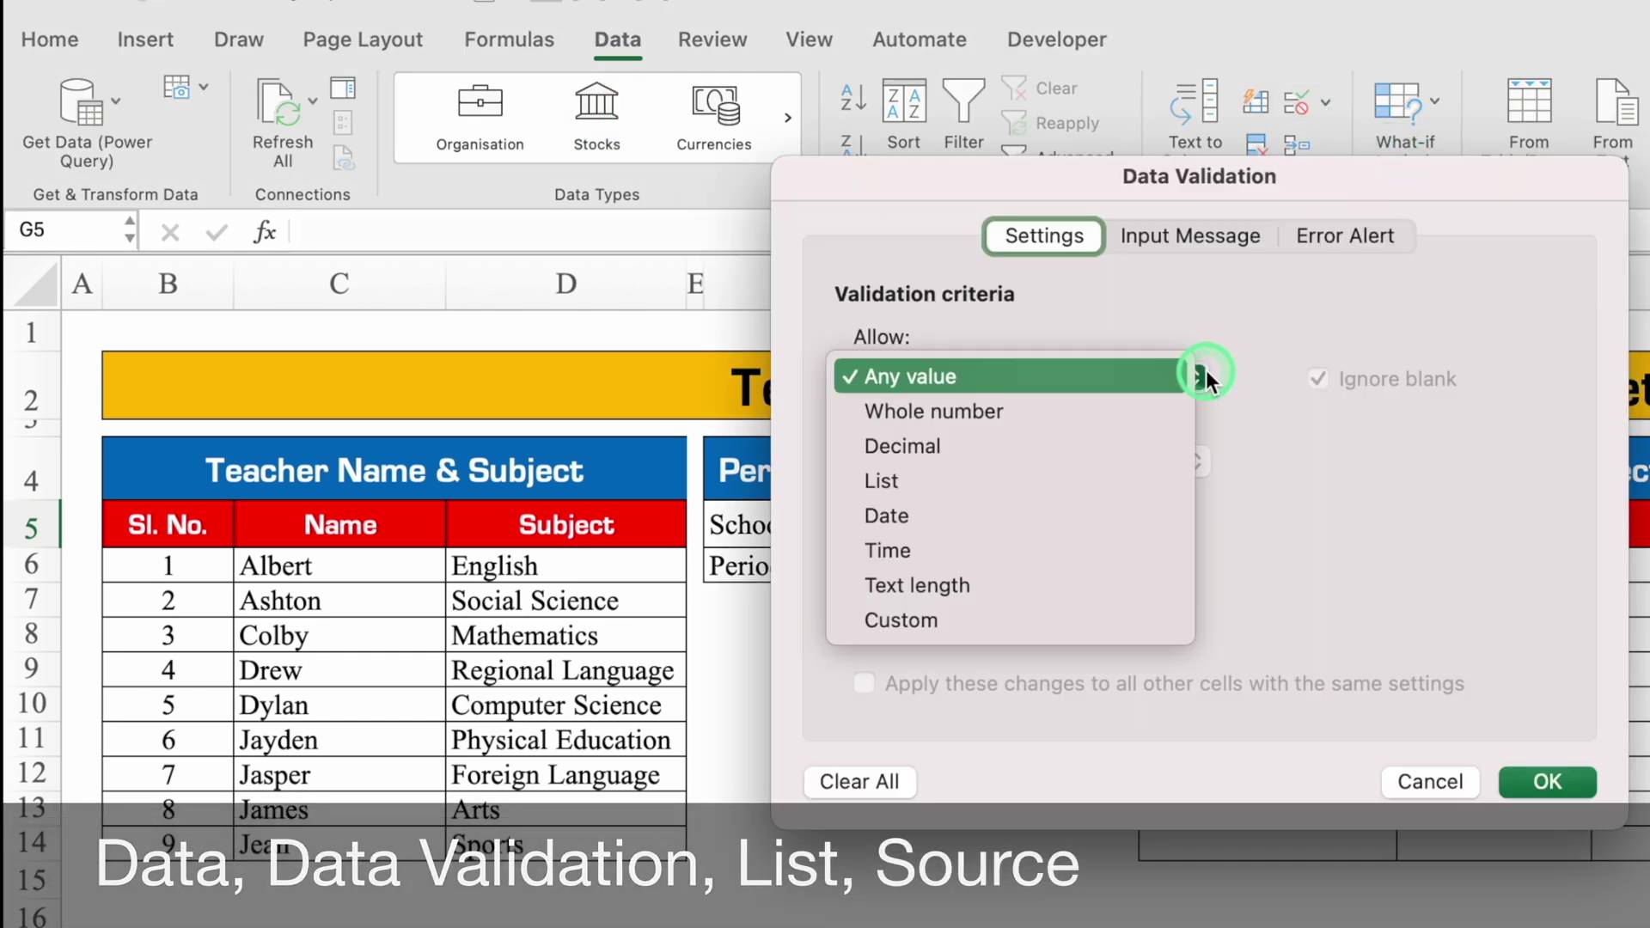
click(998, 479)
click(1029, 547)
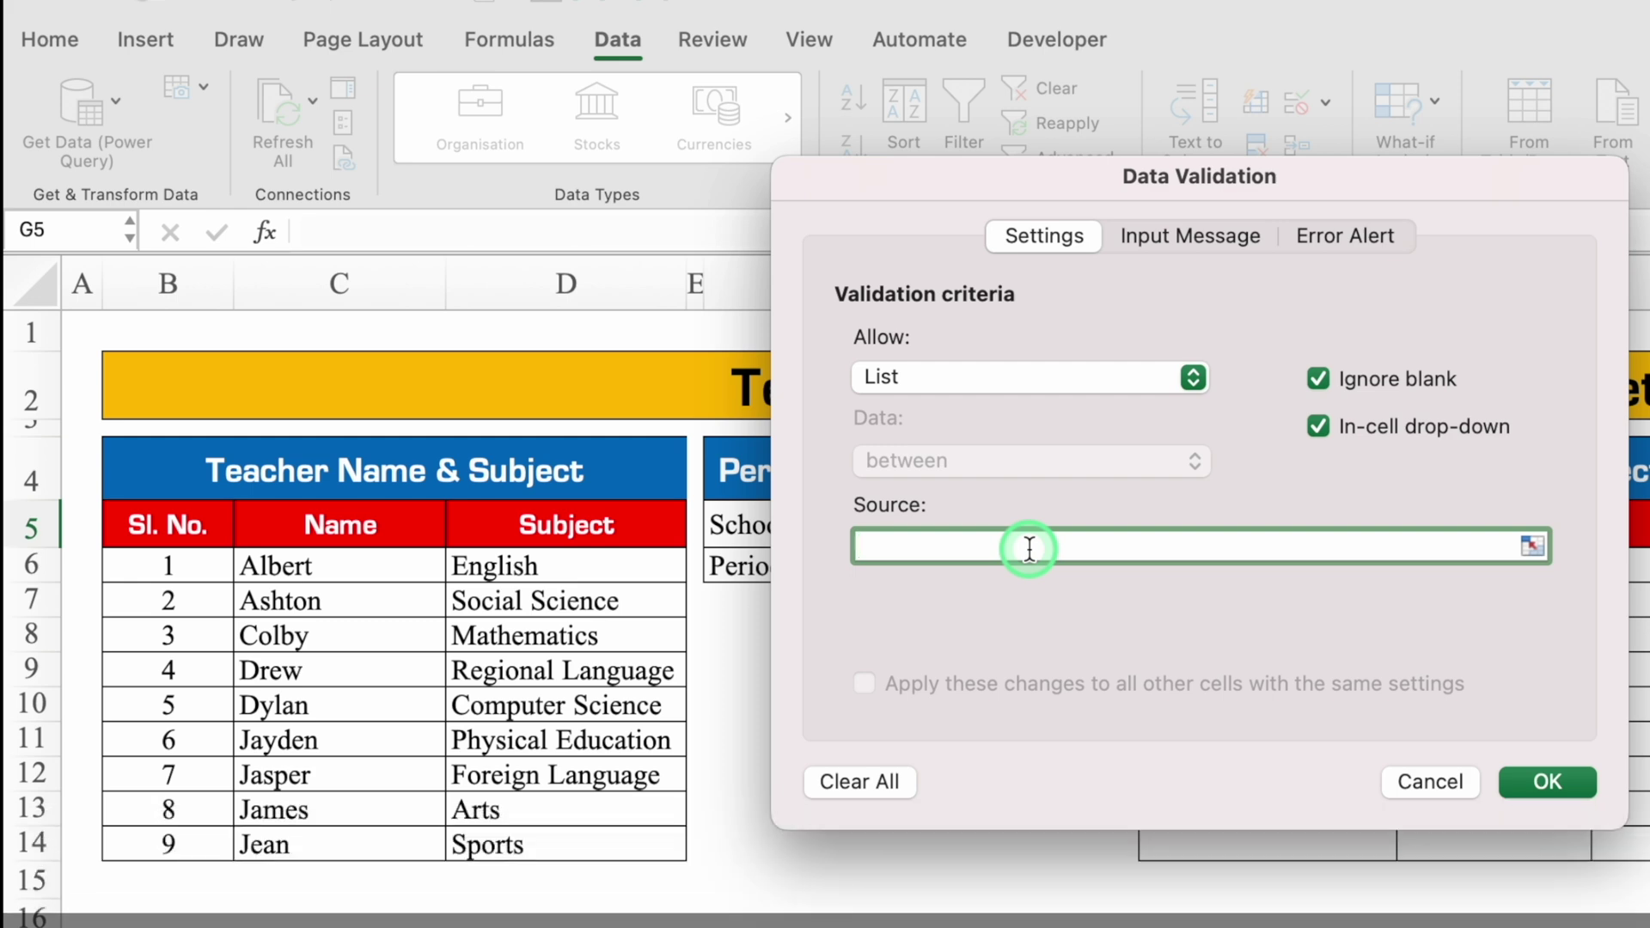
text(7:00,7)
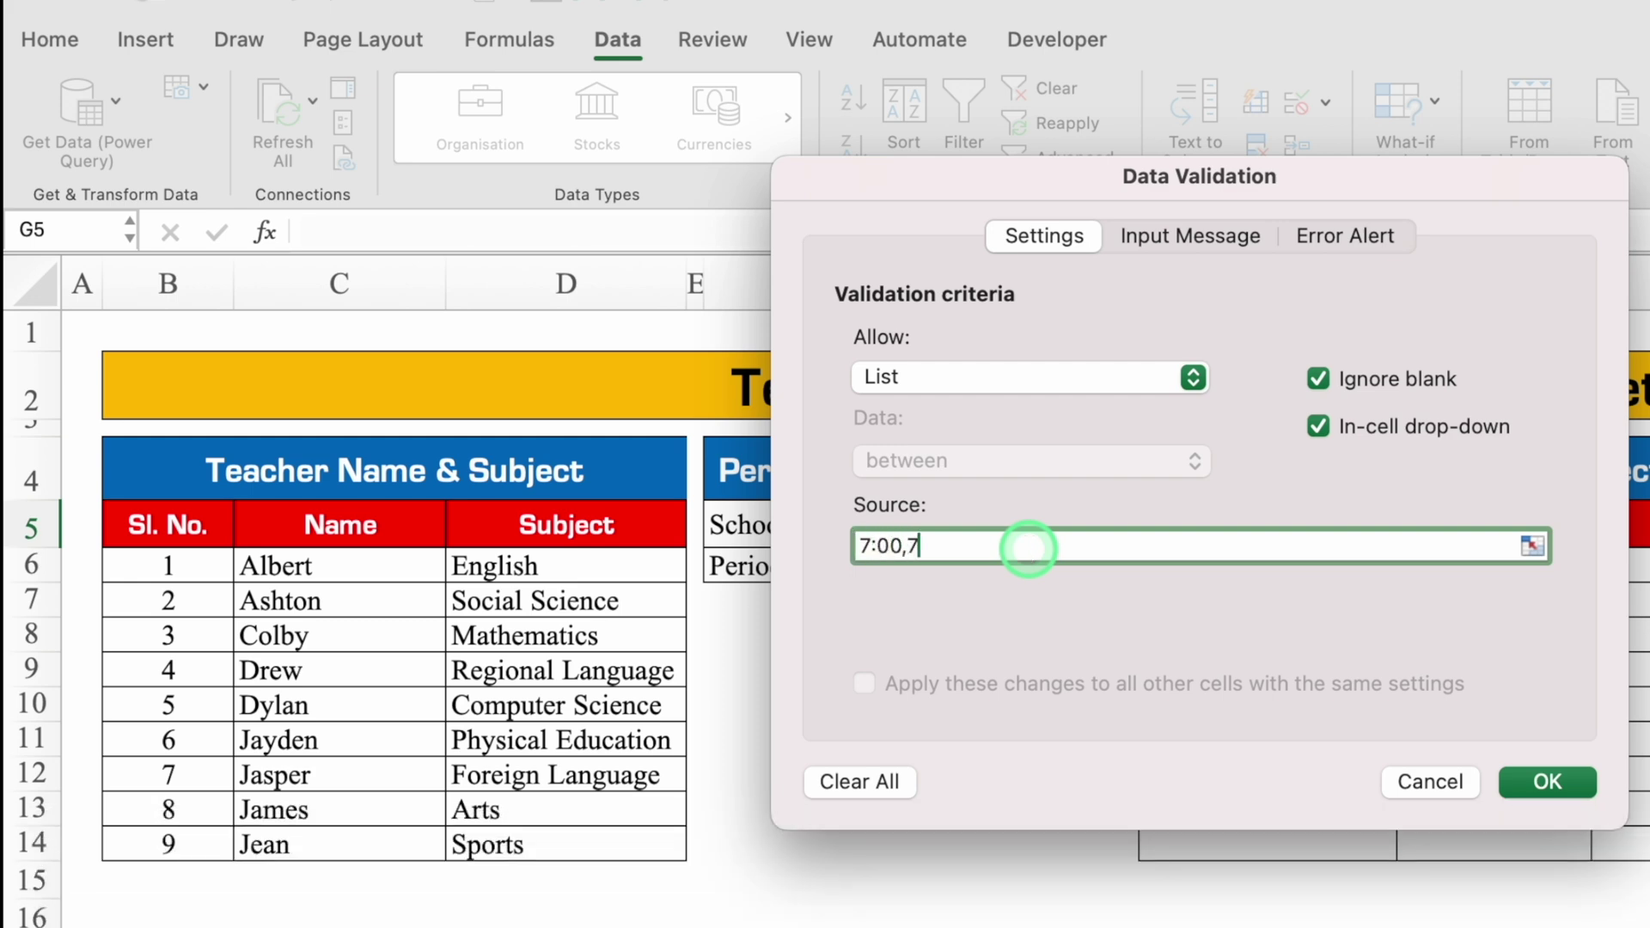
text(:30,8:00,8)
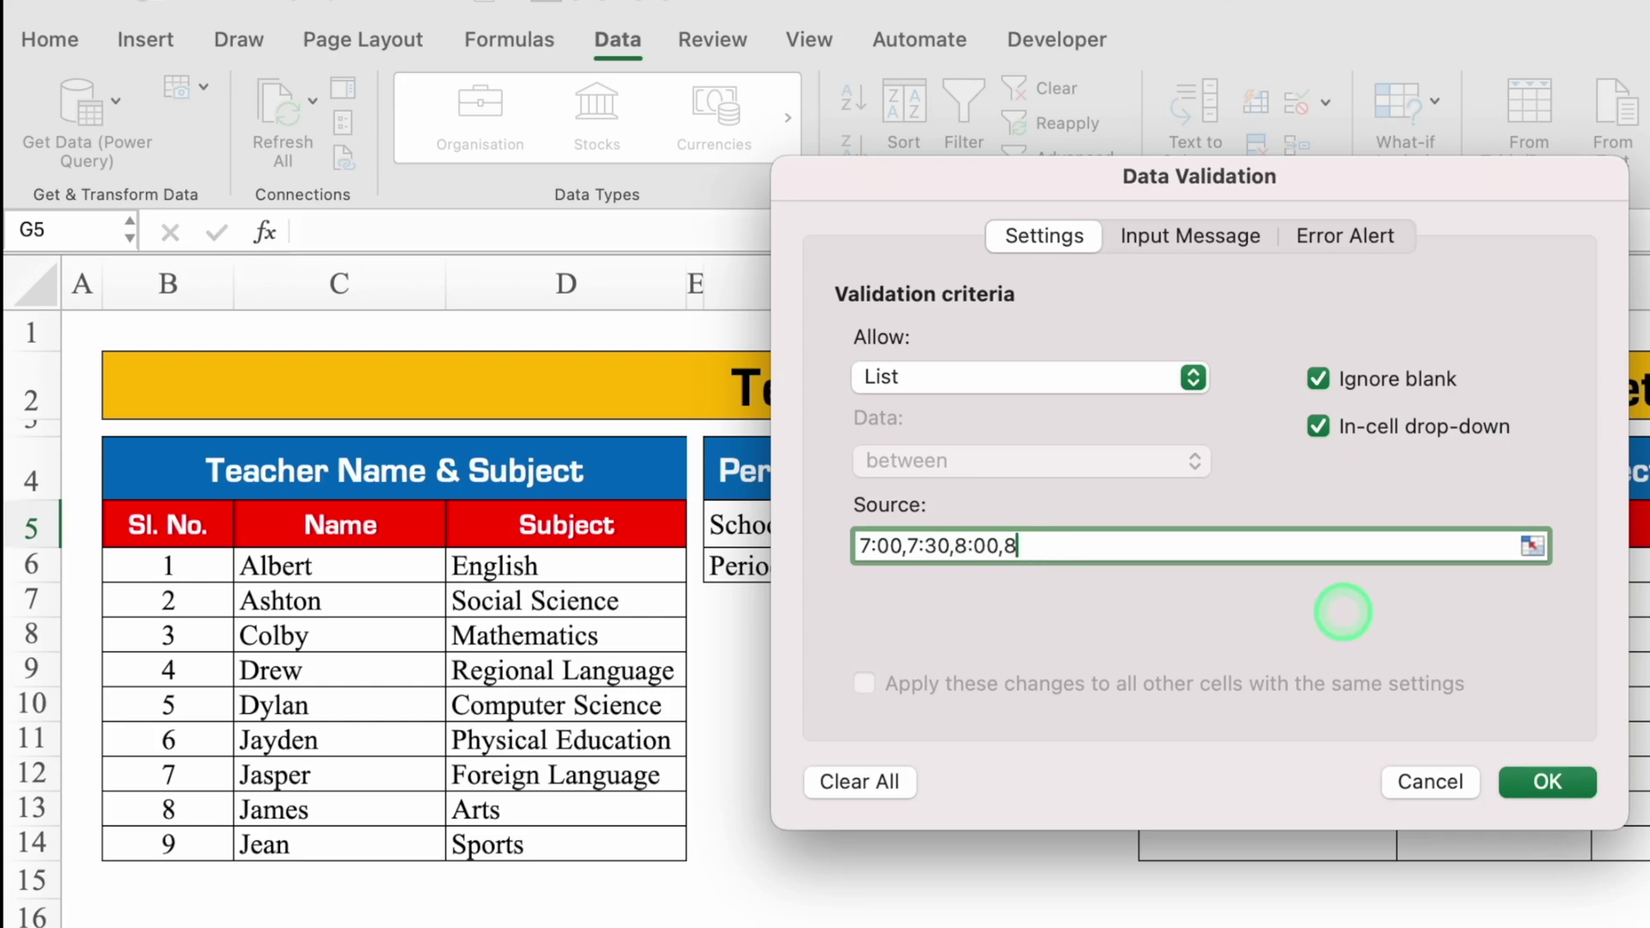
text(:30,9:00,9:30,10:00,10:30,11:00,11)
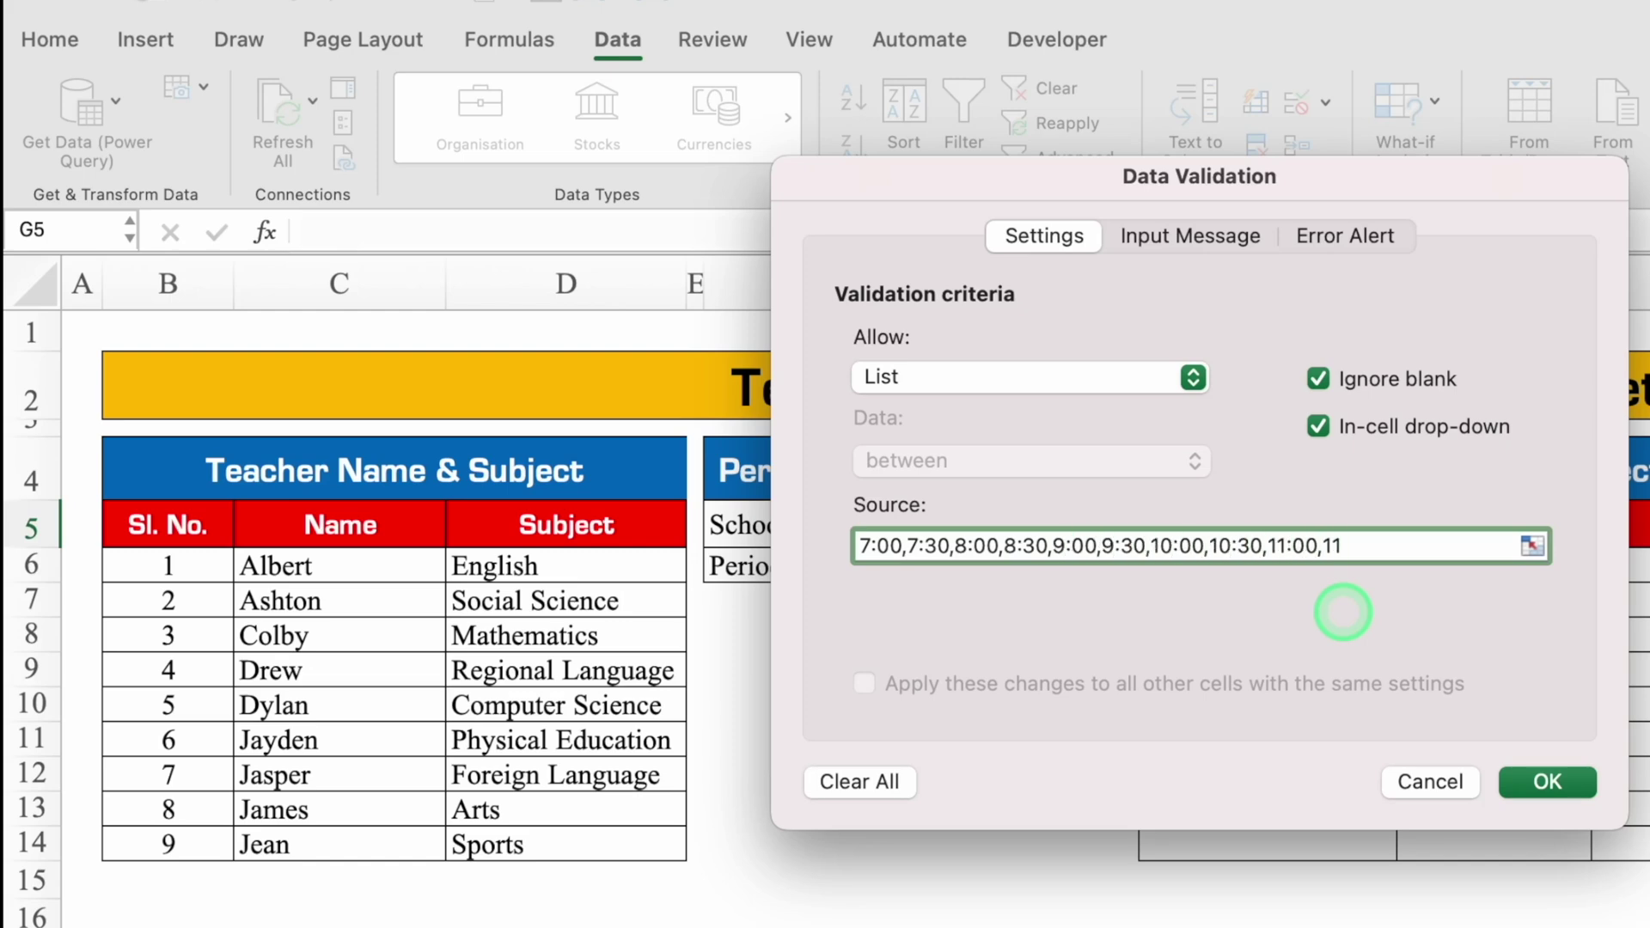
text(:30,12:00,12:30,13:00,)
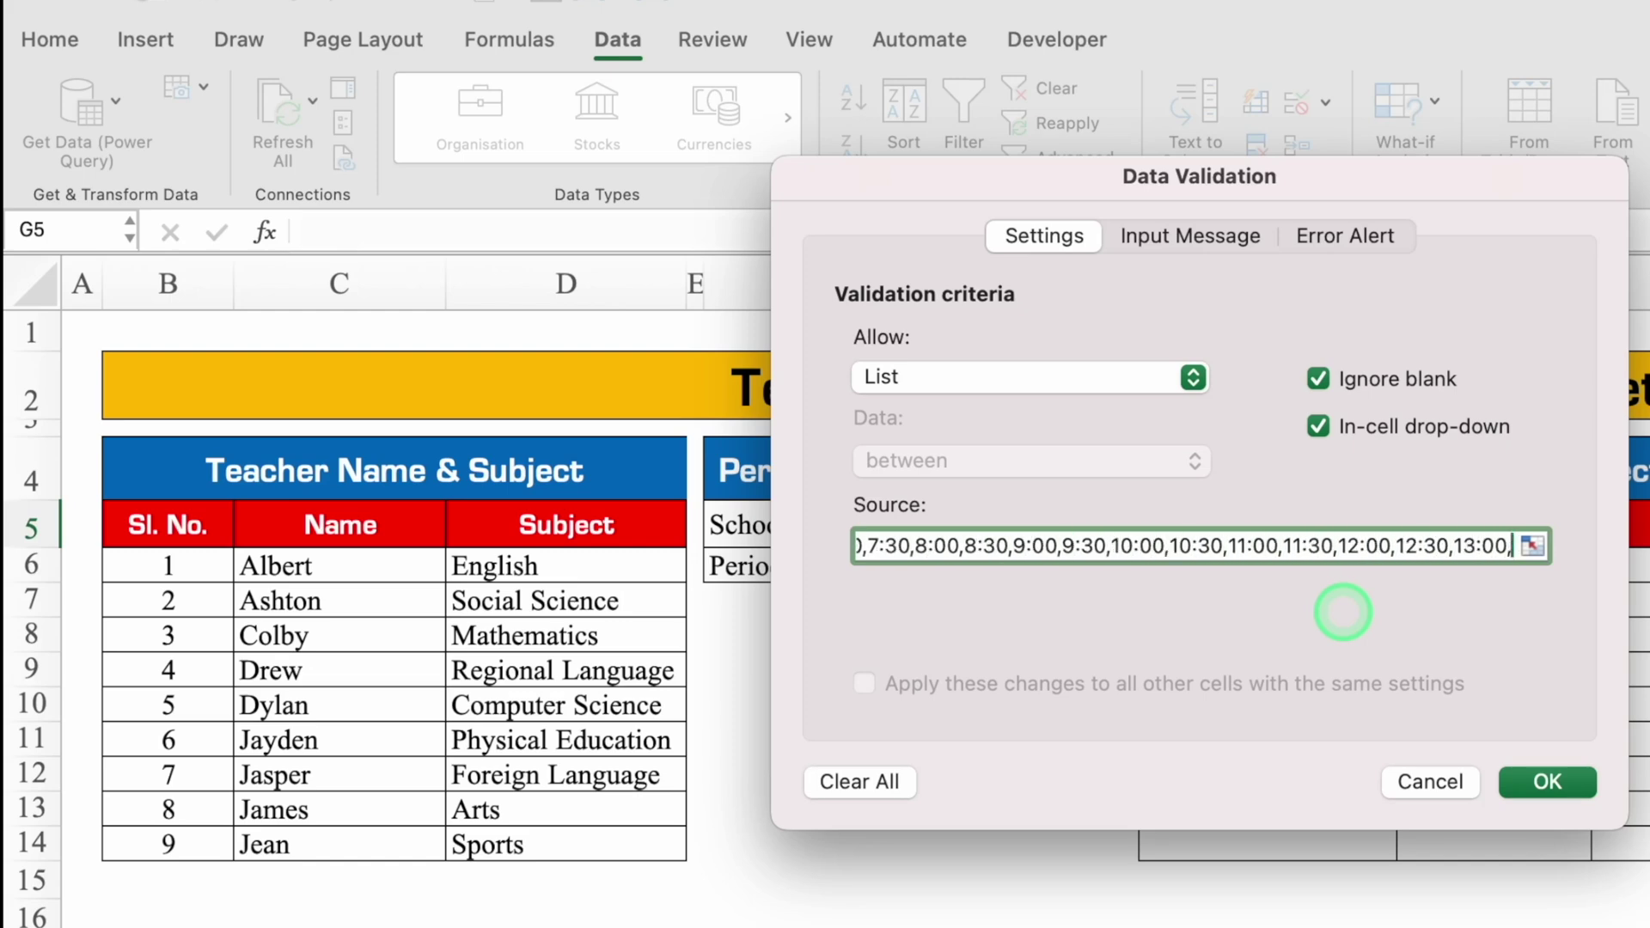
text(13:30,14:00)
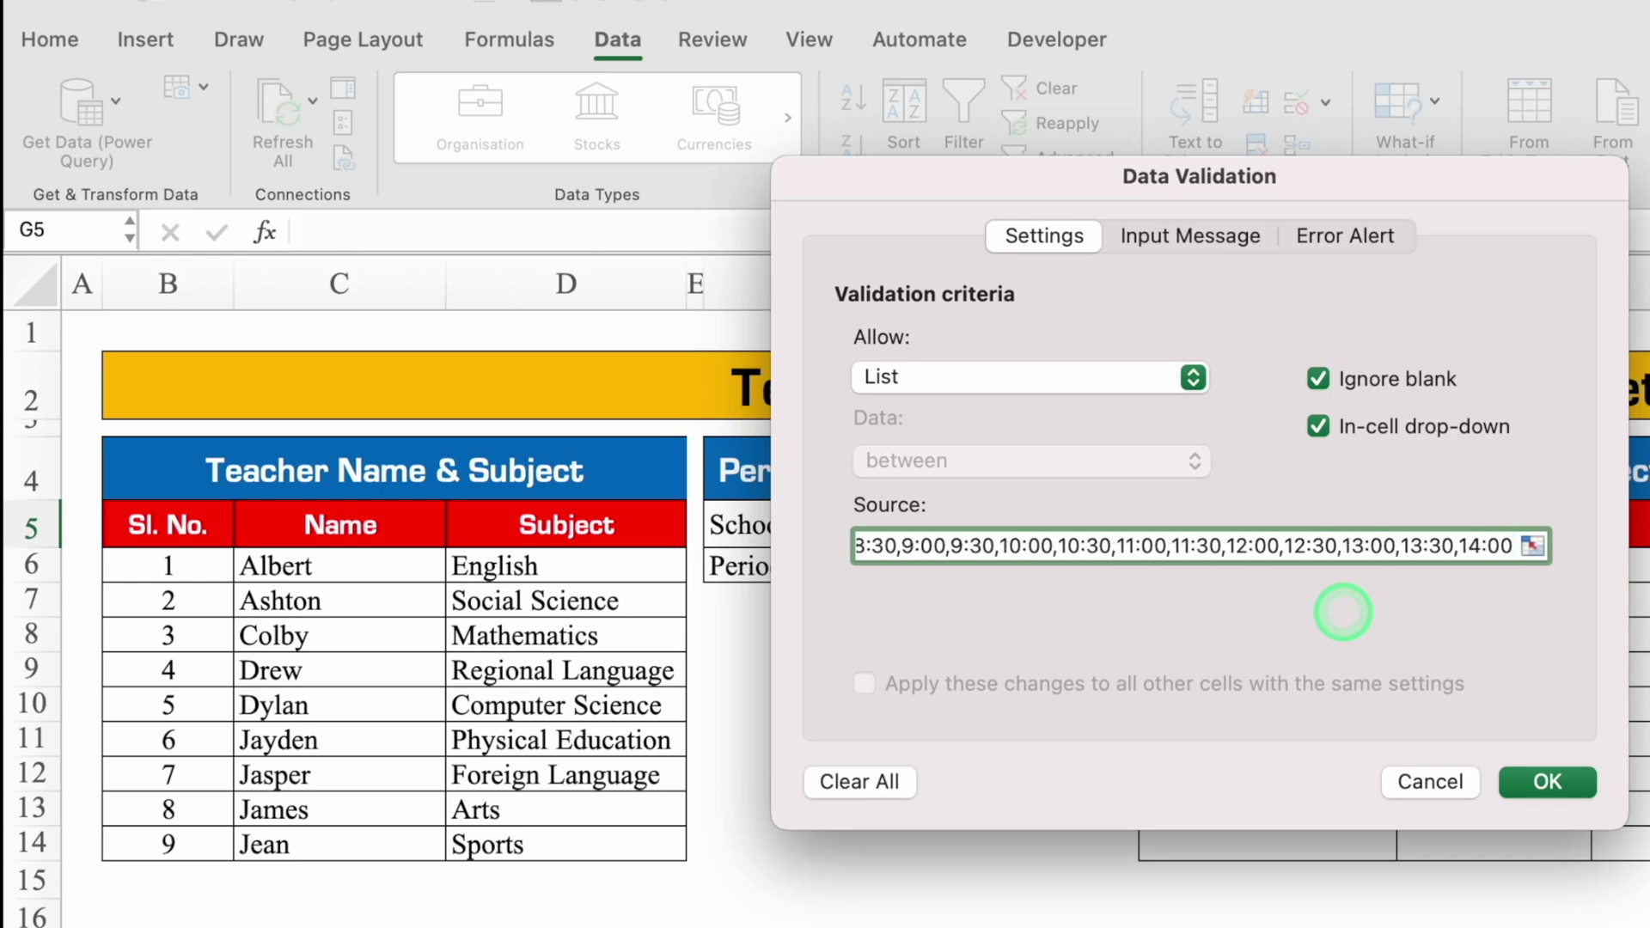
click(1554, 781)
Step: Choose 7:00 from the School Open Time drop-down and enter 30 as the Period Duration
click(1135, 532)
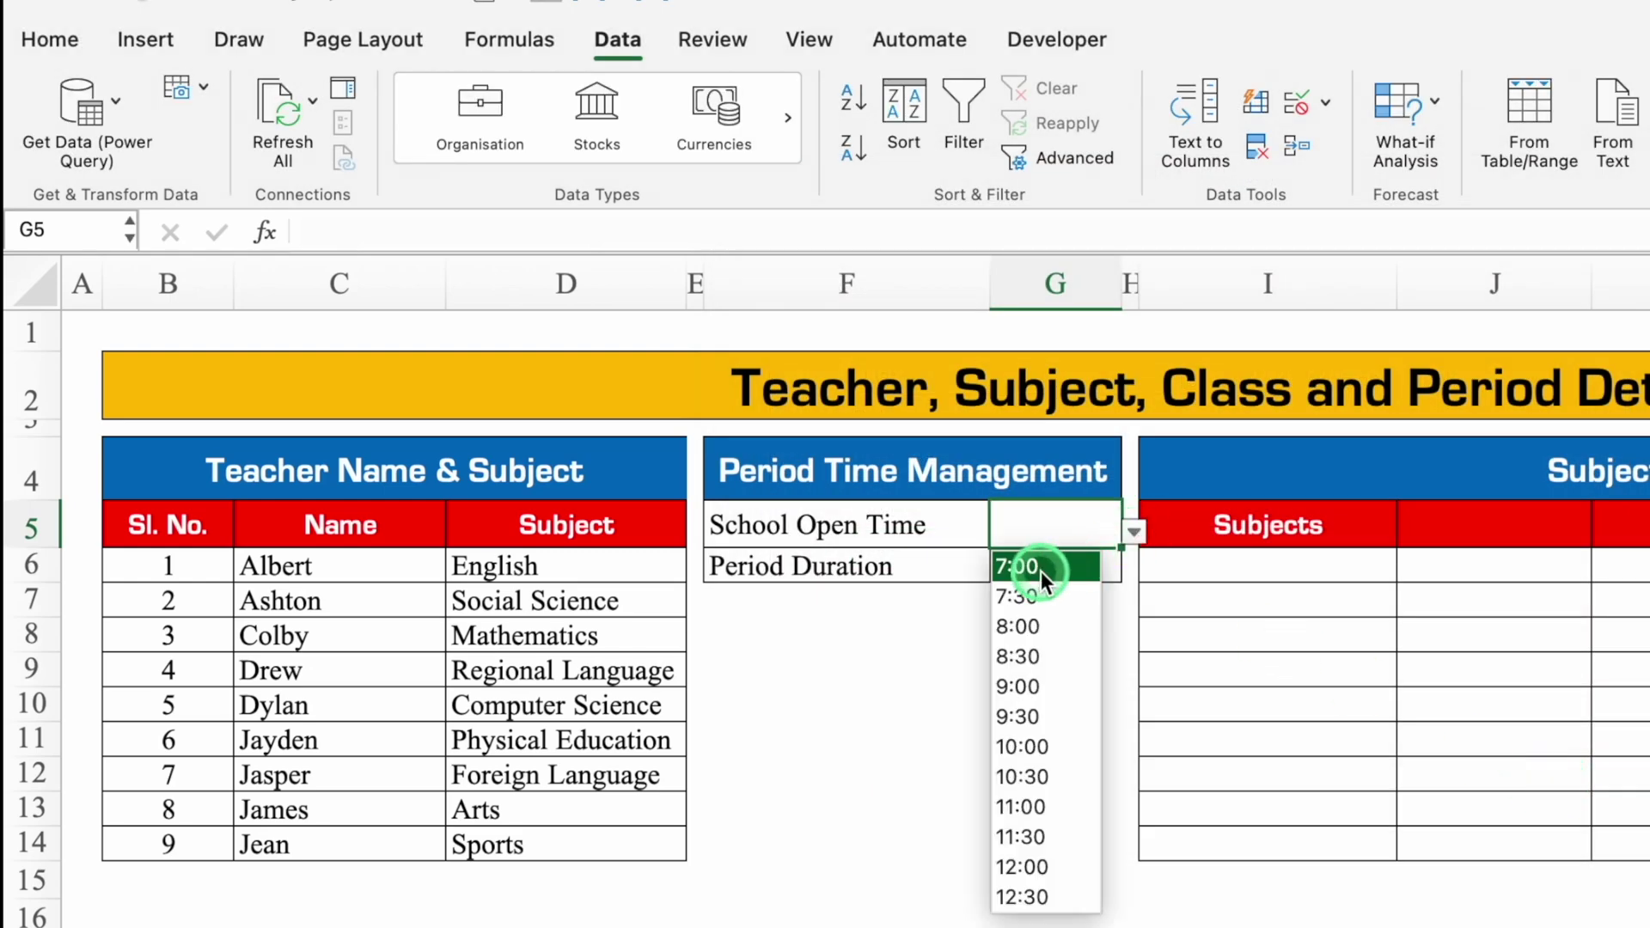
click(1041, 569)
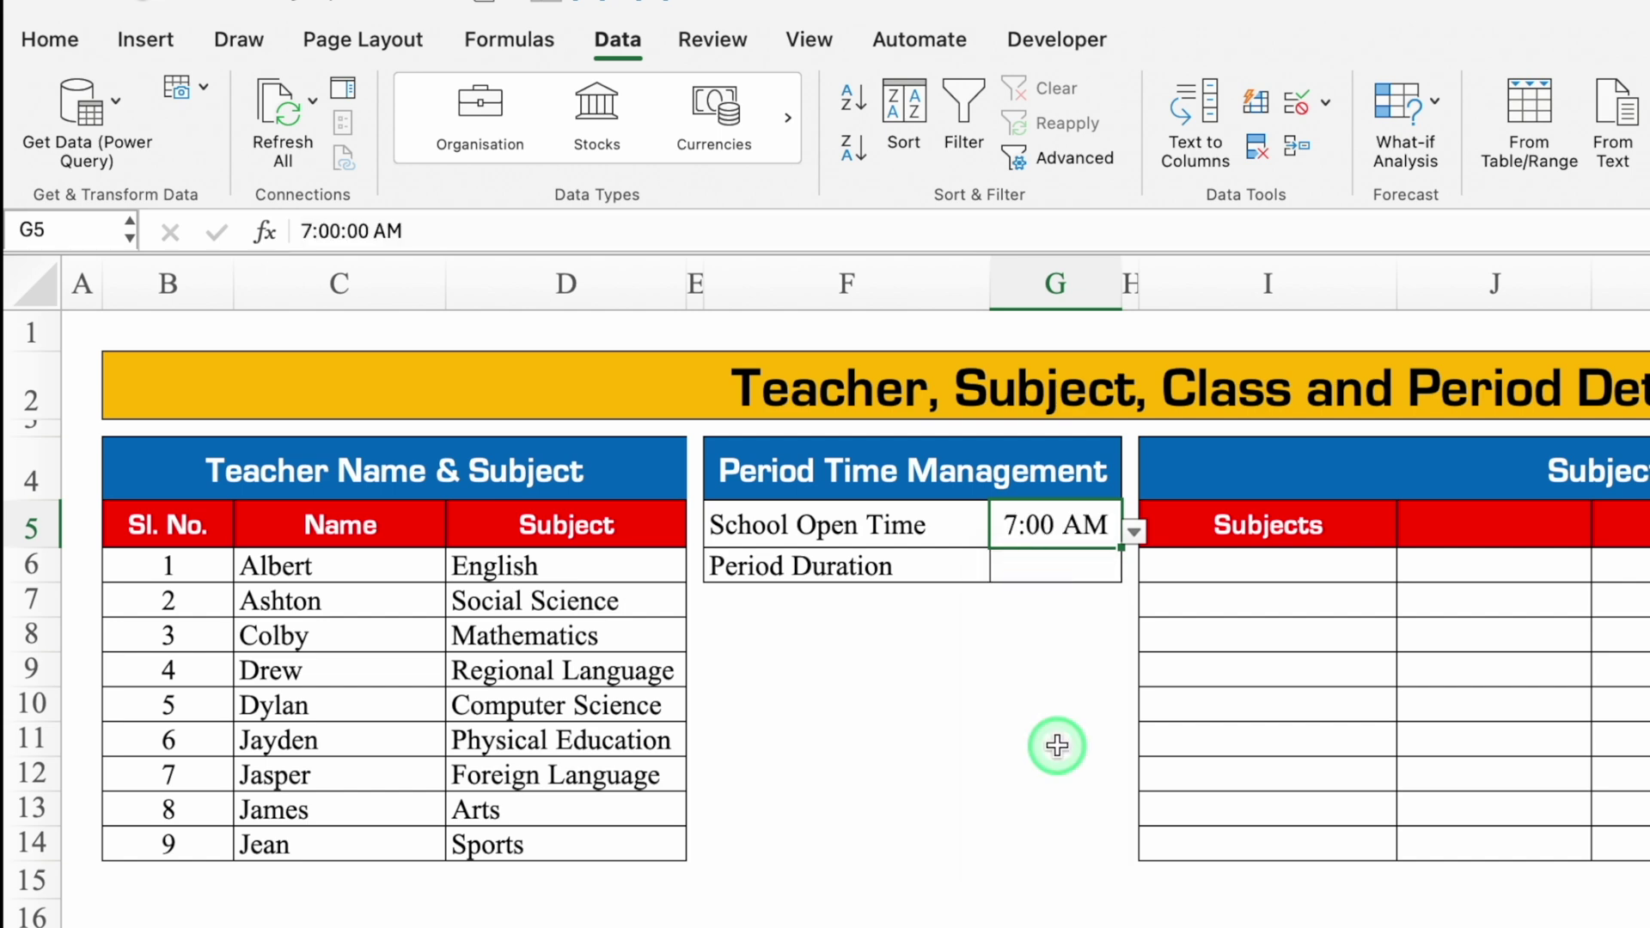
key(Return)
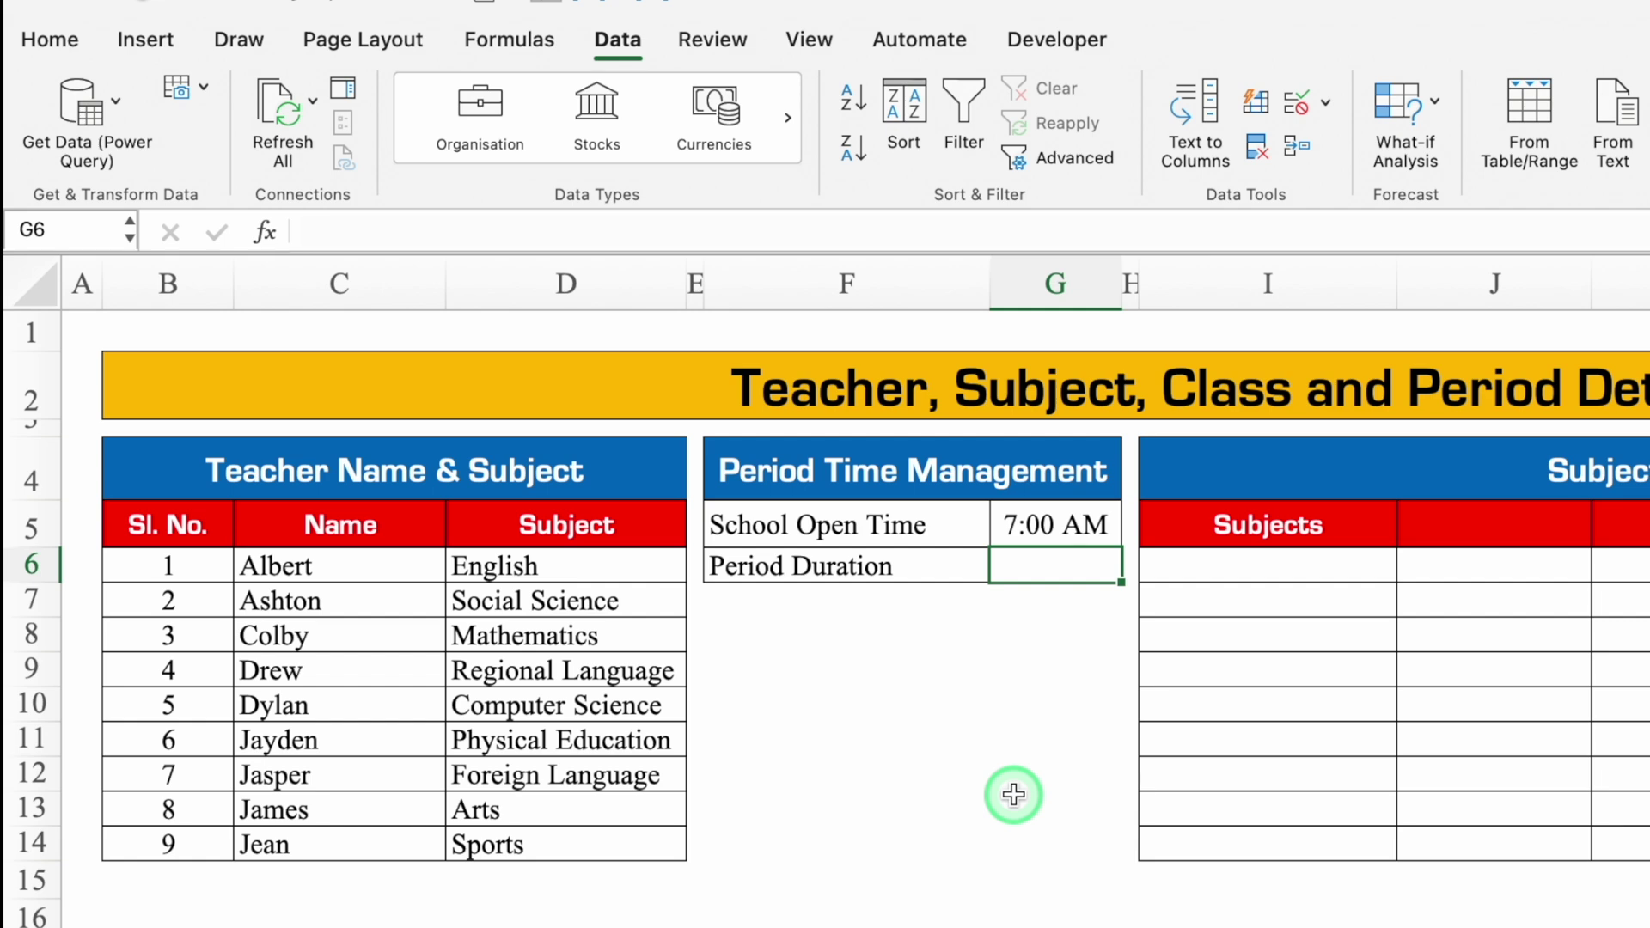
text(30)
key(Return)
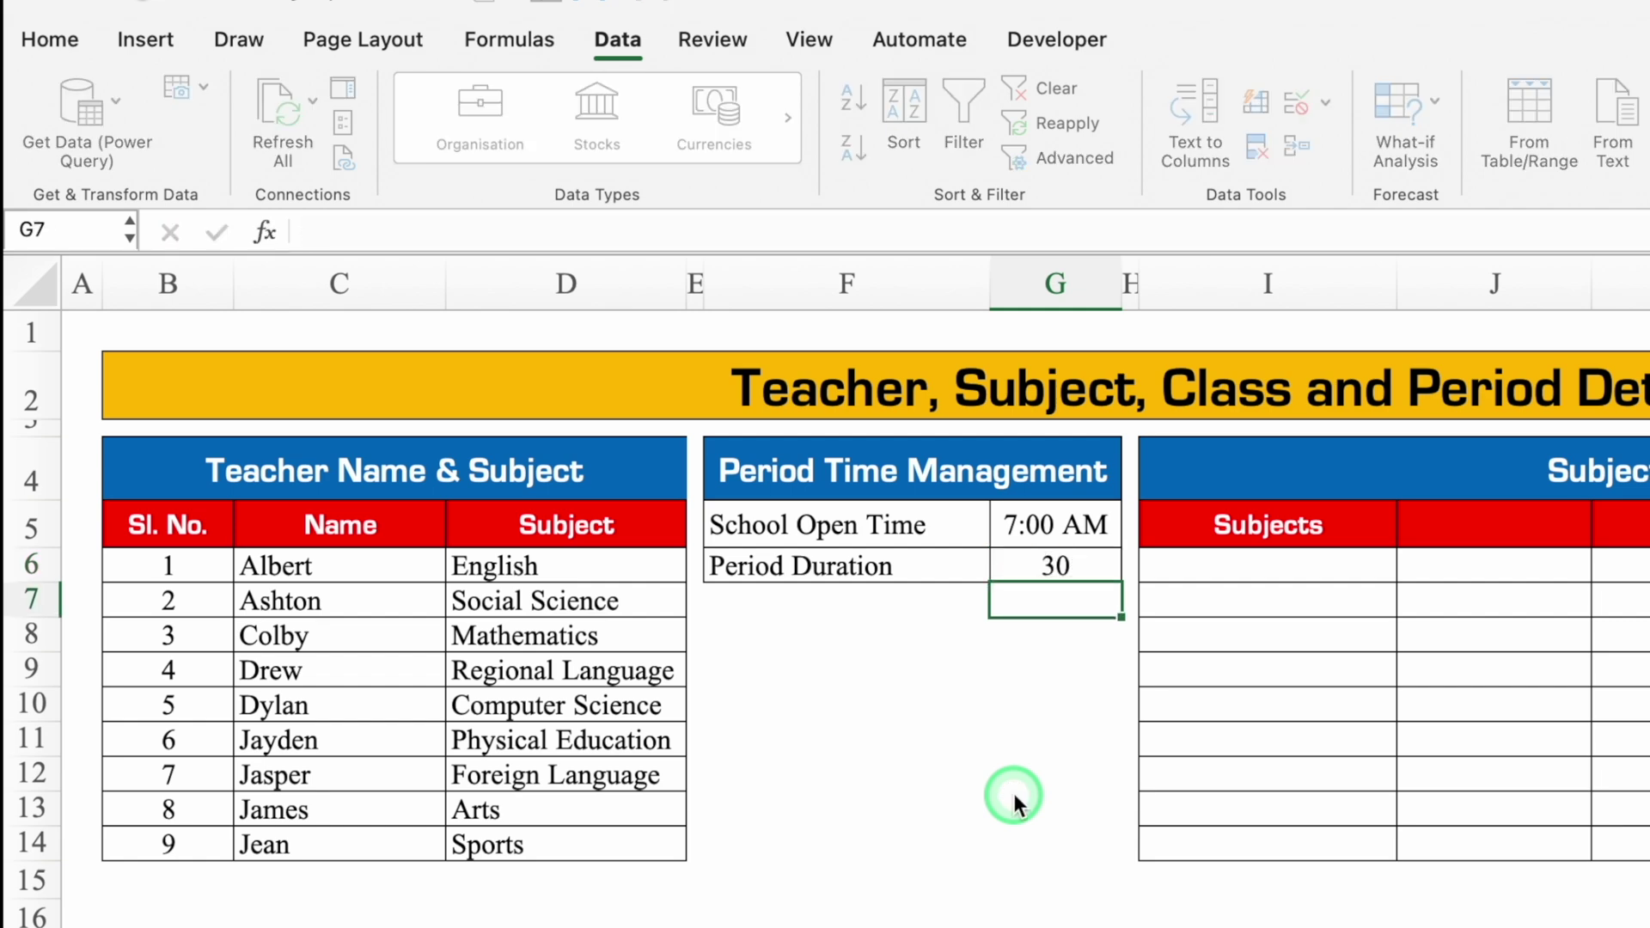
Step: Copy the nine subjects from the Teacher Name & Subject table into the Subjects column starting at I6
drag(627, 570, 652, 855)
key(cmd+c)
click(1259, 574)
key(ctrl+v)
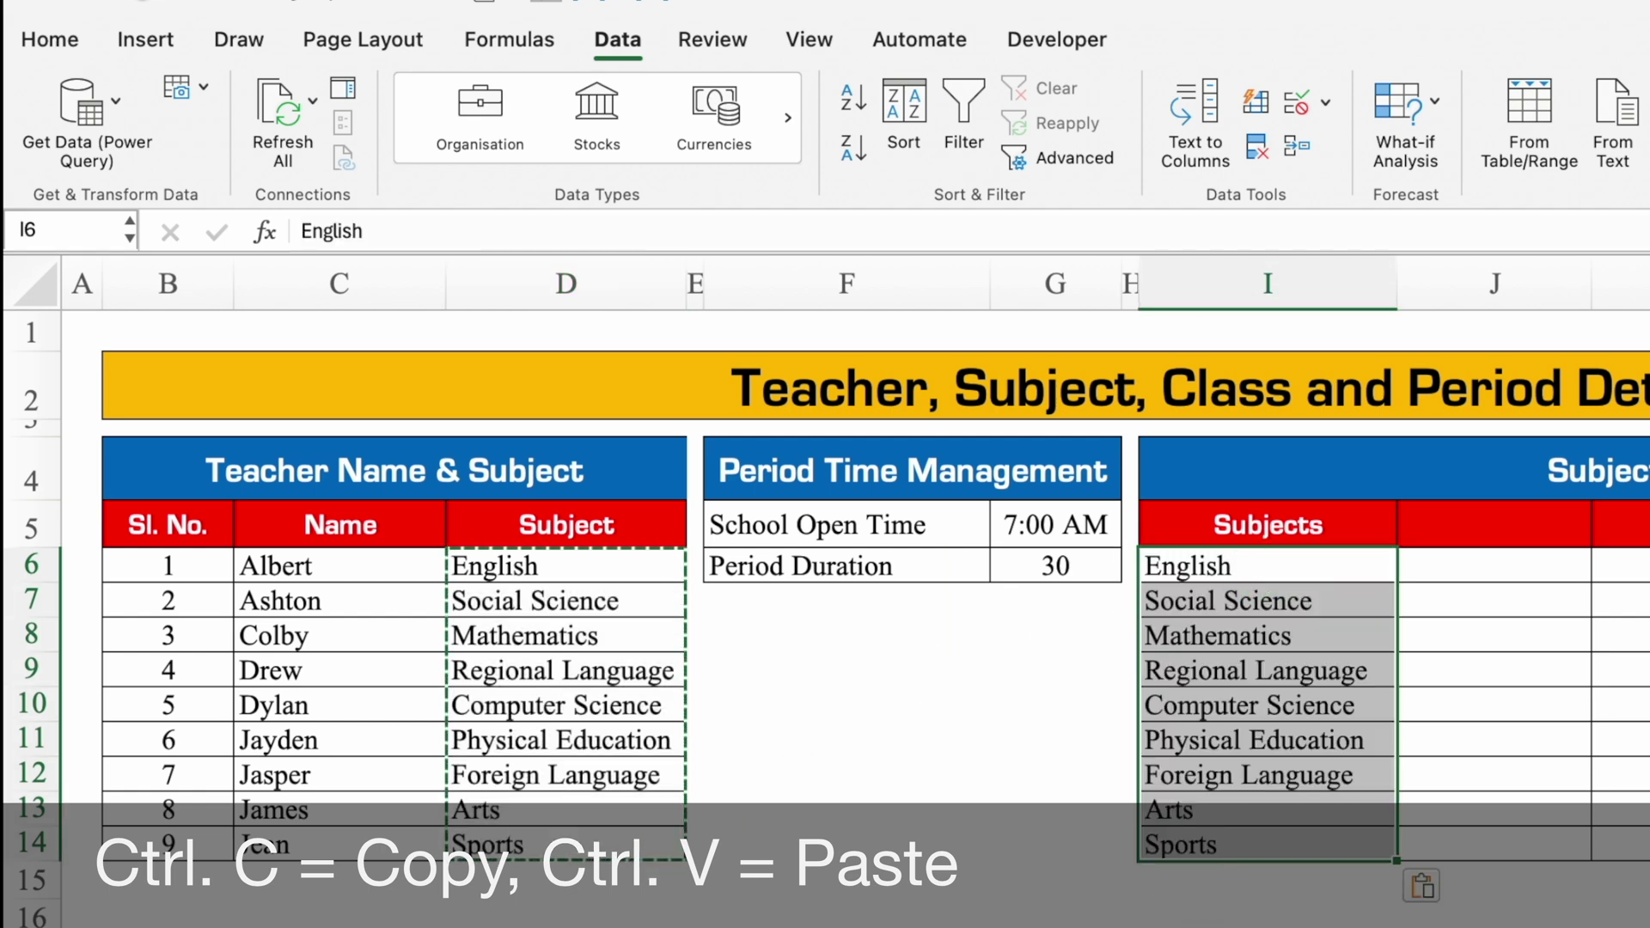
Step: Enter =ROMAN(6) as the first class heading in J5 and fill it across to N5
click(1525, 526)
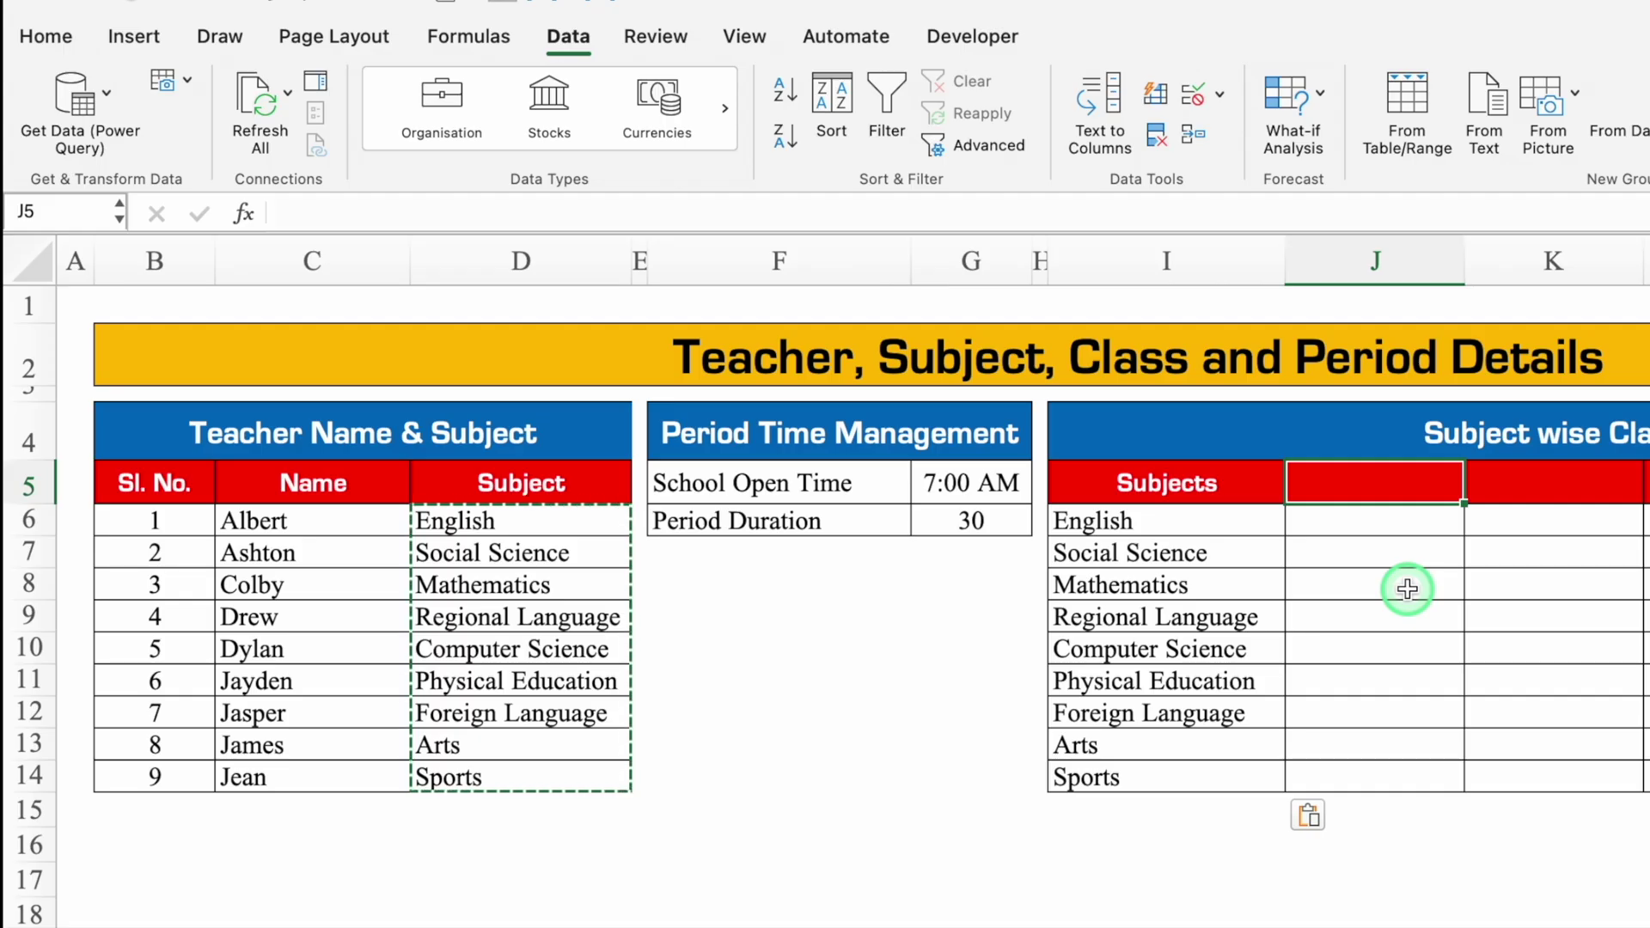
key(Escape)
text(=)
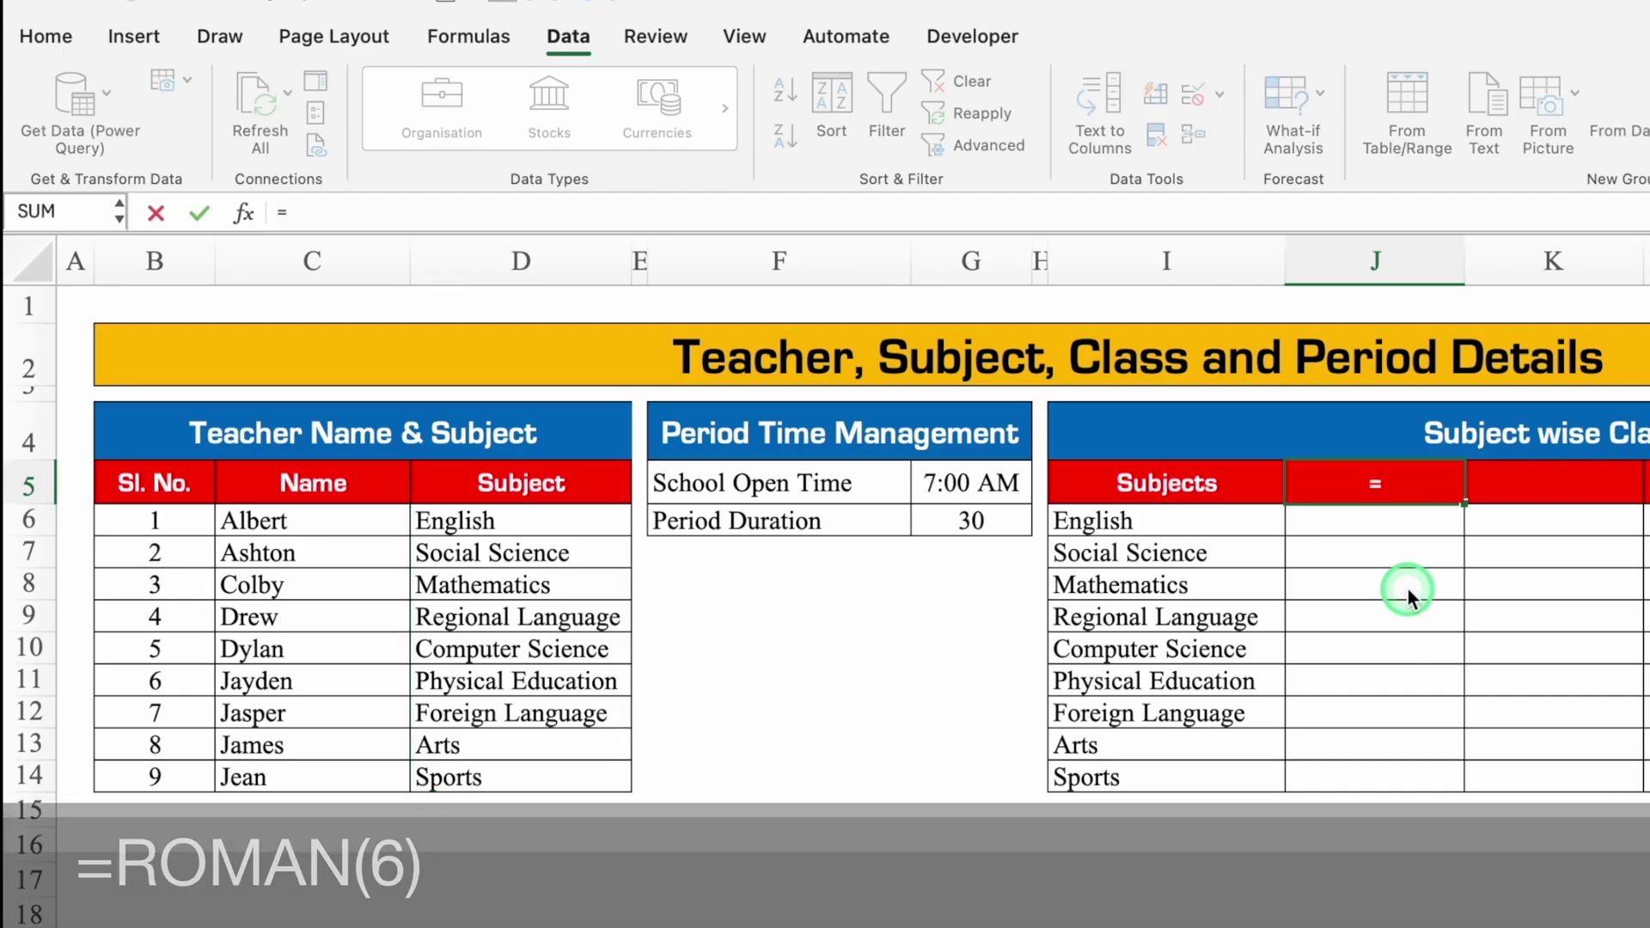
text(Roman)
double_click(1355, 545)
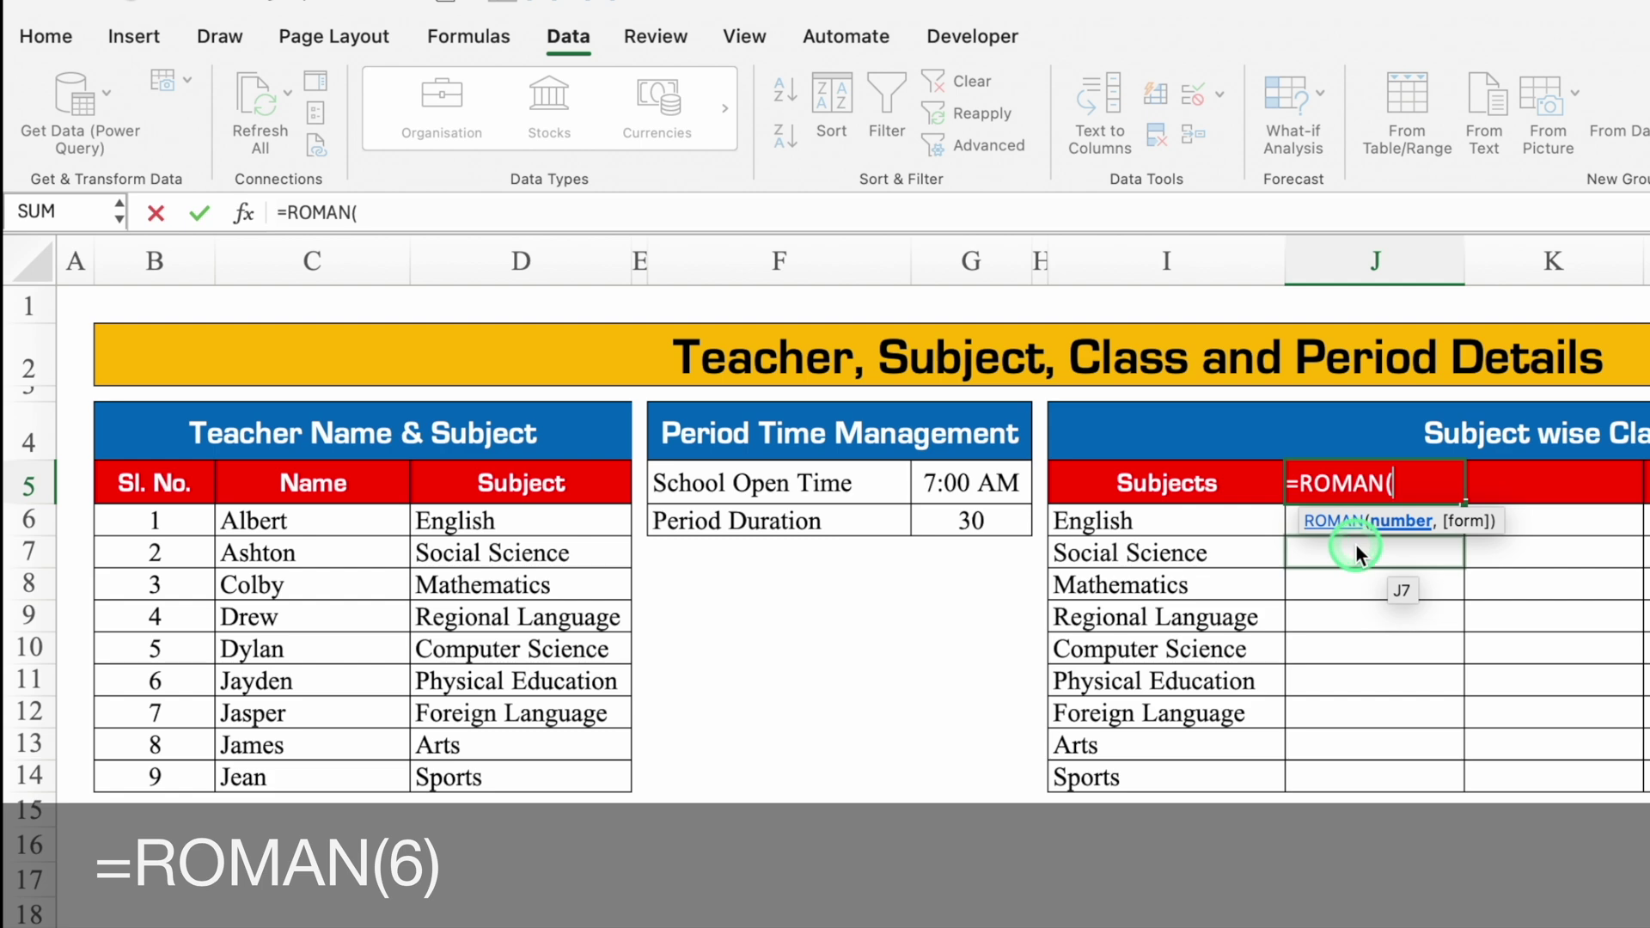
text(6))
key(Return)
click(1444, 495)
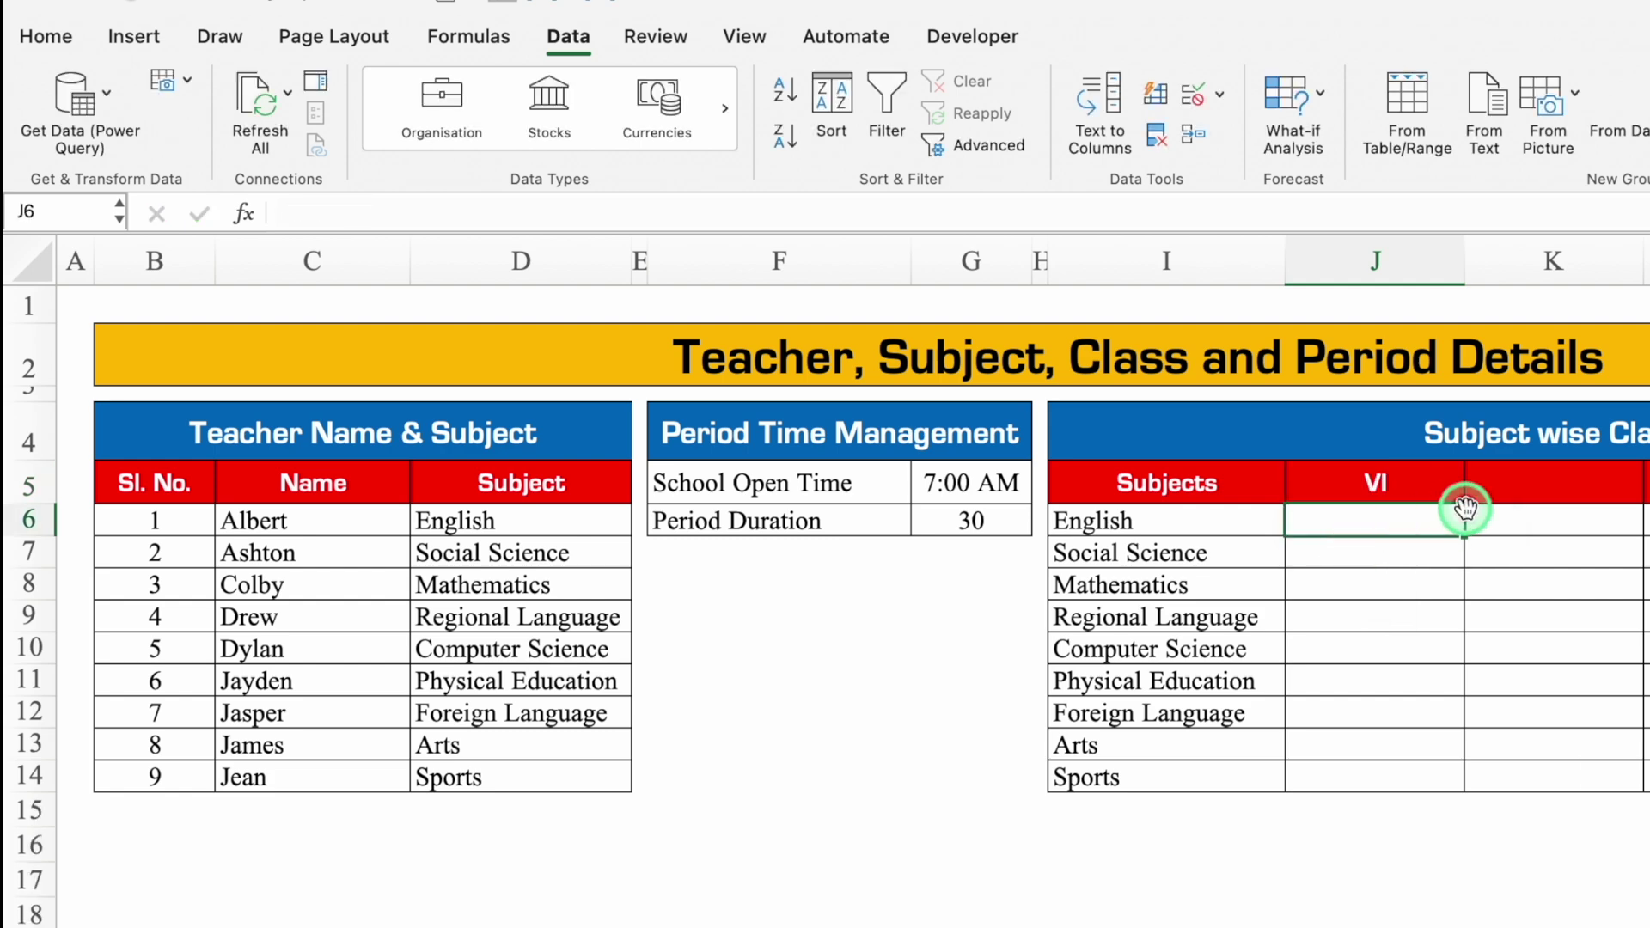
drag(913, 510, 1586, 509)
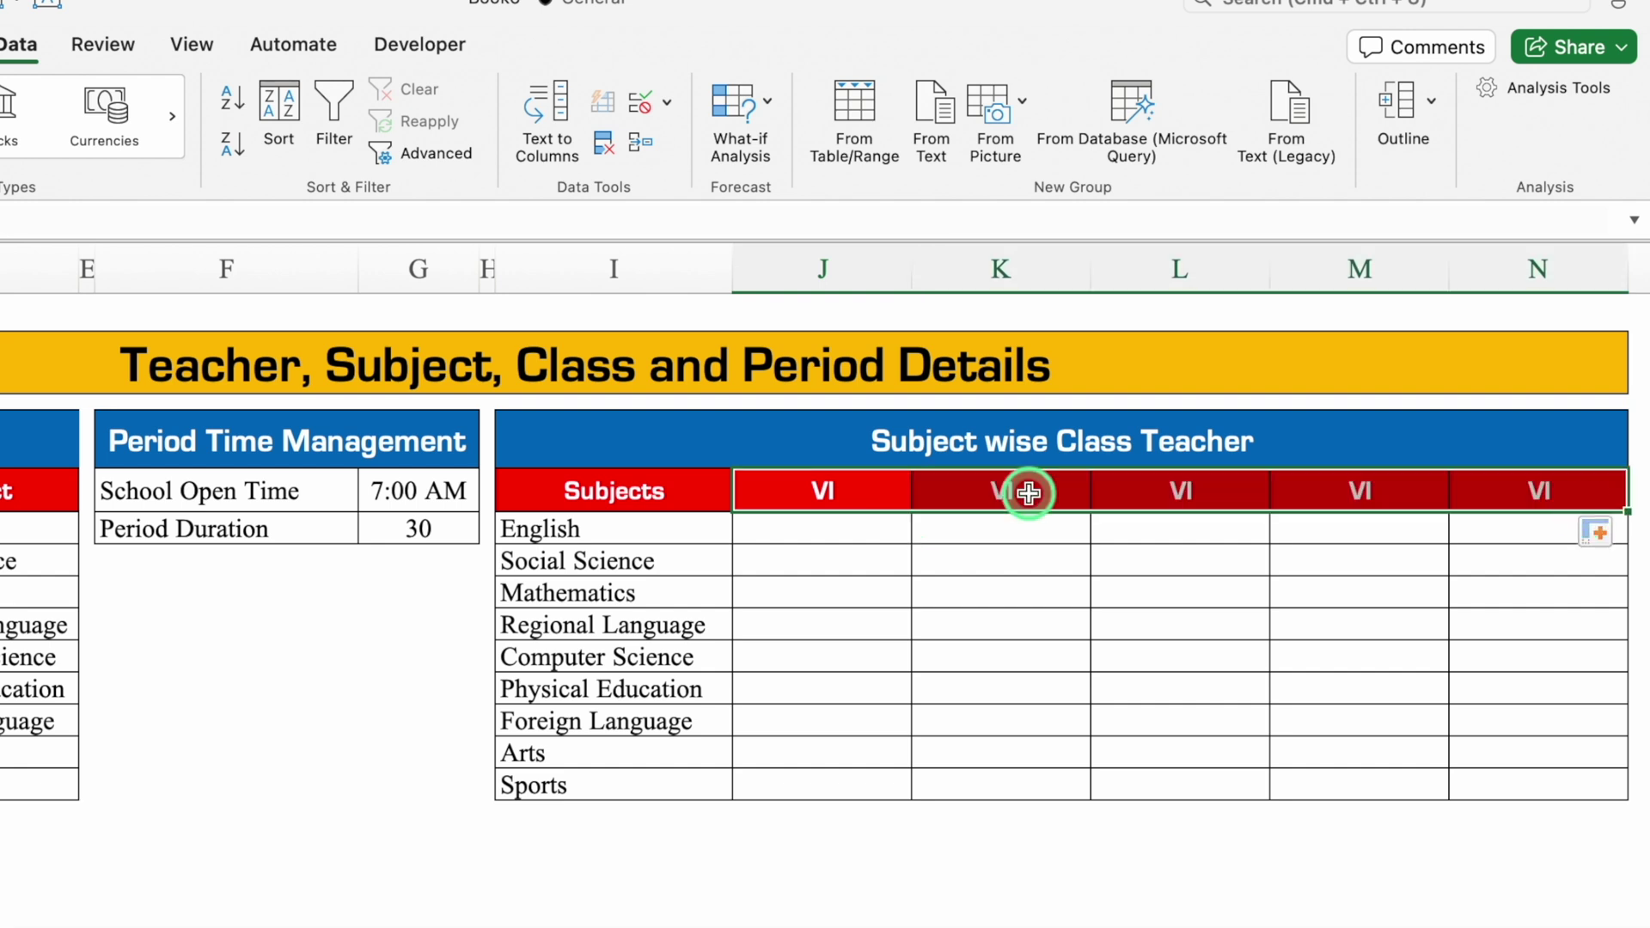
Step: Change the class heading formulas in K5 and L5 to =ROMAN(7) and =ROMAN(8)
click(1029, 492)
key(ctrl+u)
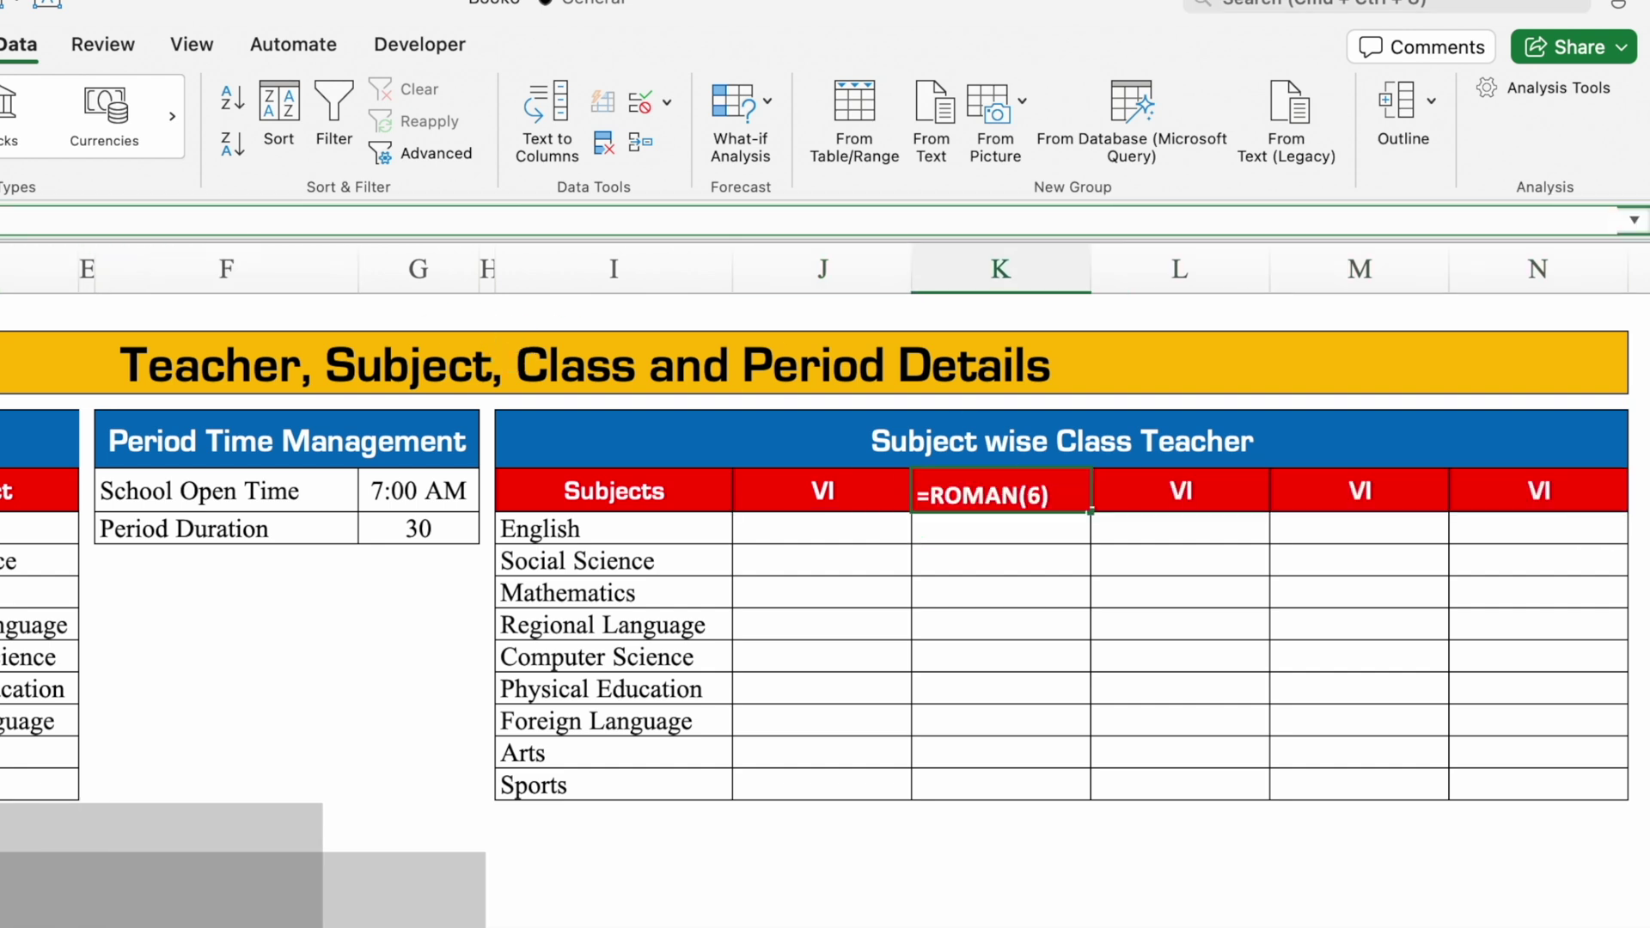
key(BackSpace)
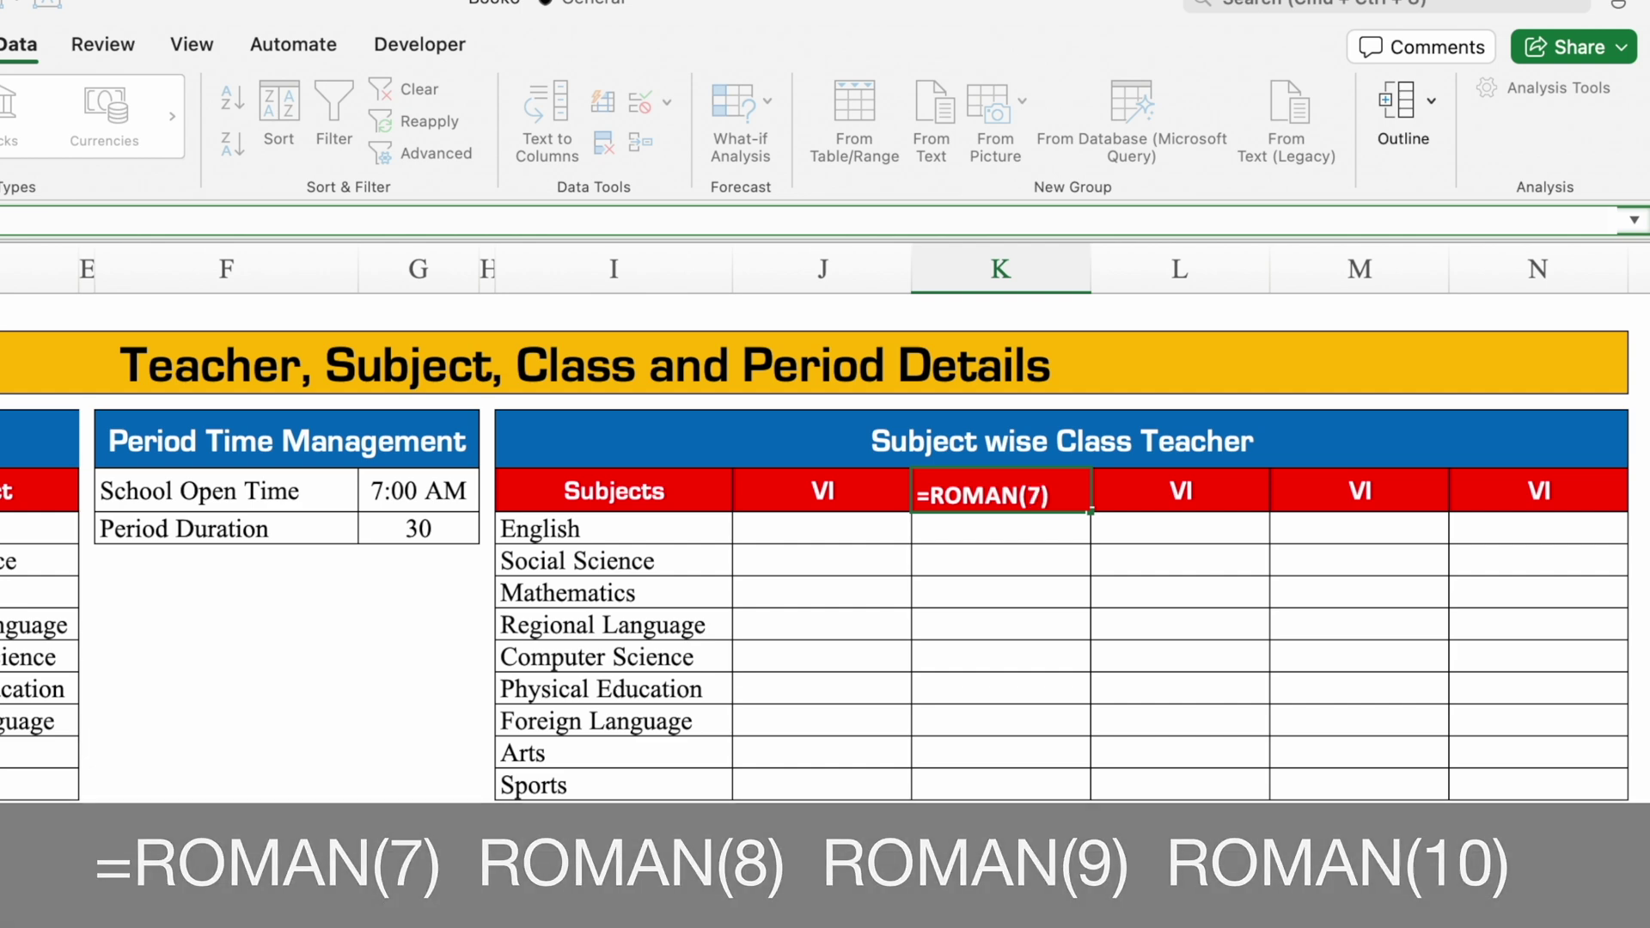
key(Return)
click(1181, 494)
key(ctrl+u)
key(BackSpace)
text(8)
key(Tab)
Step: Change the class heading formulas in M5 and N5 to =ROMAN(9) and =ROMAN(10)
key(ctrl+u)
key(BackSpace)
text(9)
key(Tab)
key(ctrl+u)
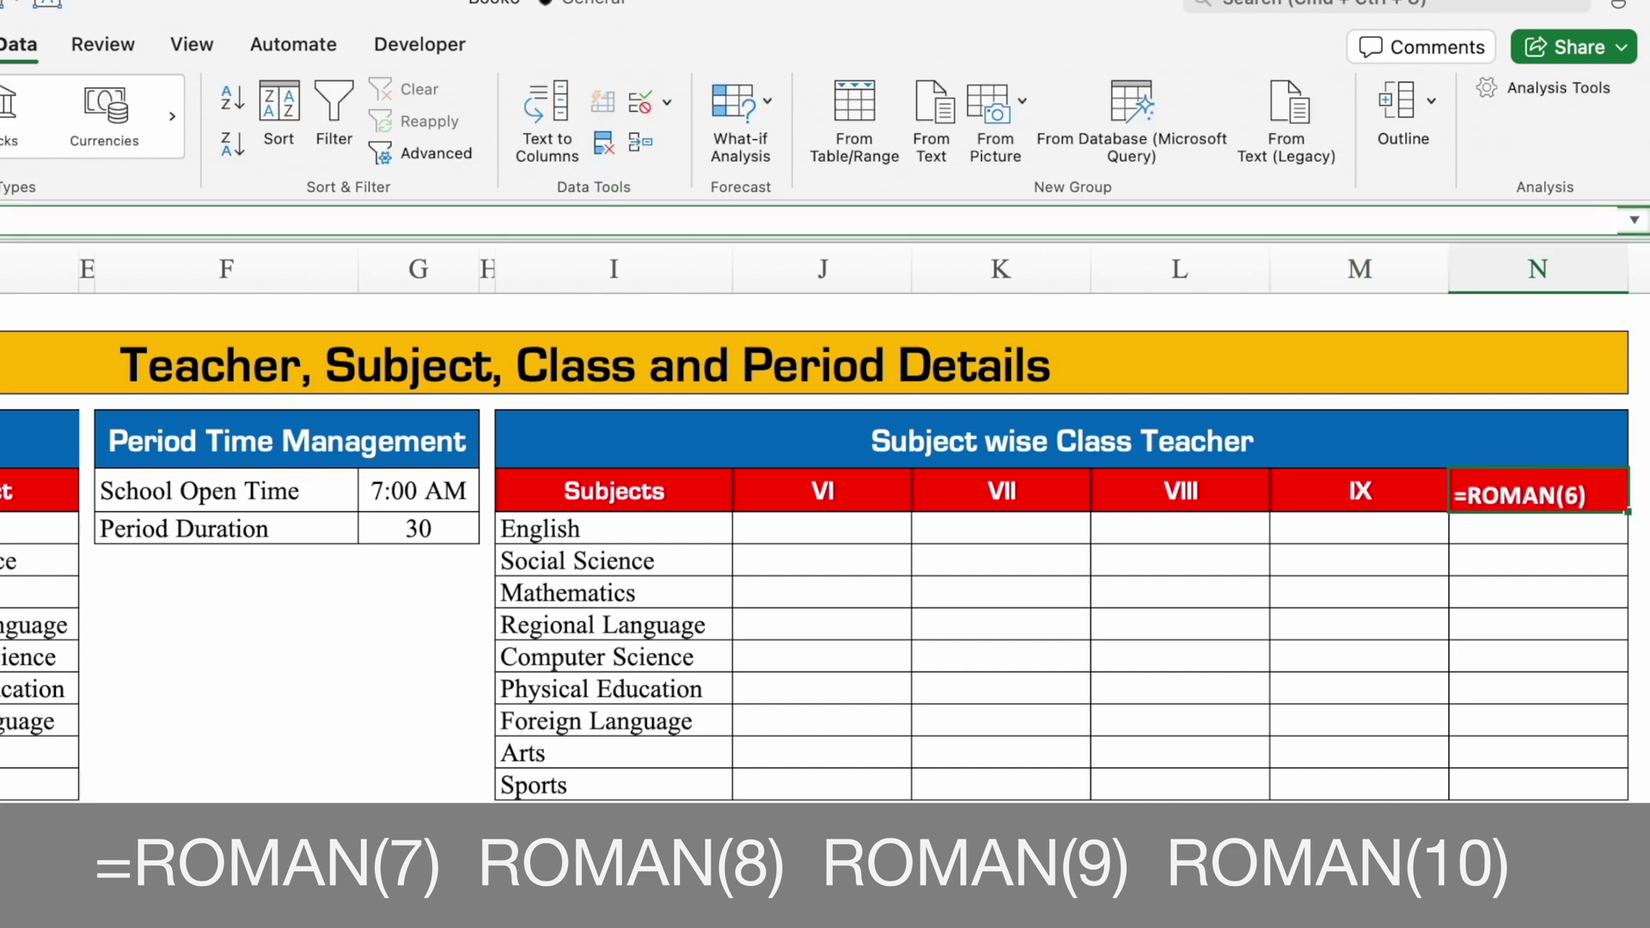
key(BackSpace)
text(10)
key(Return)
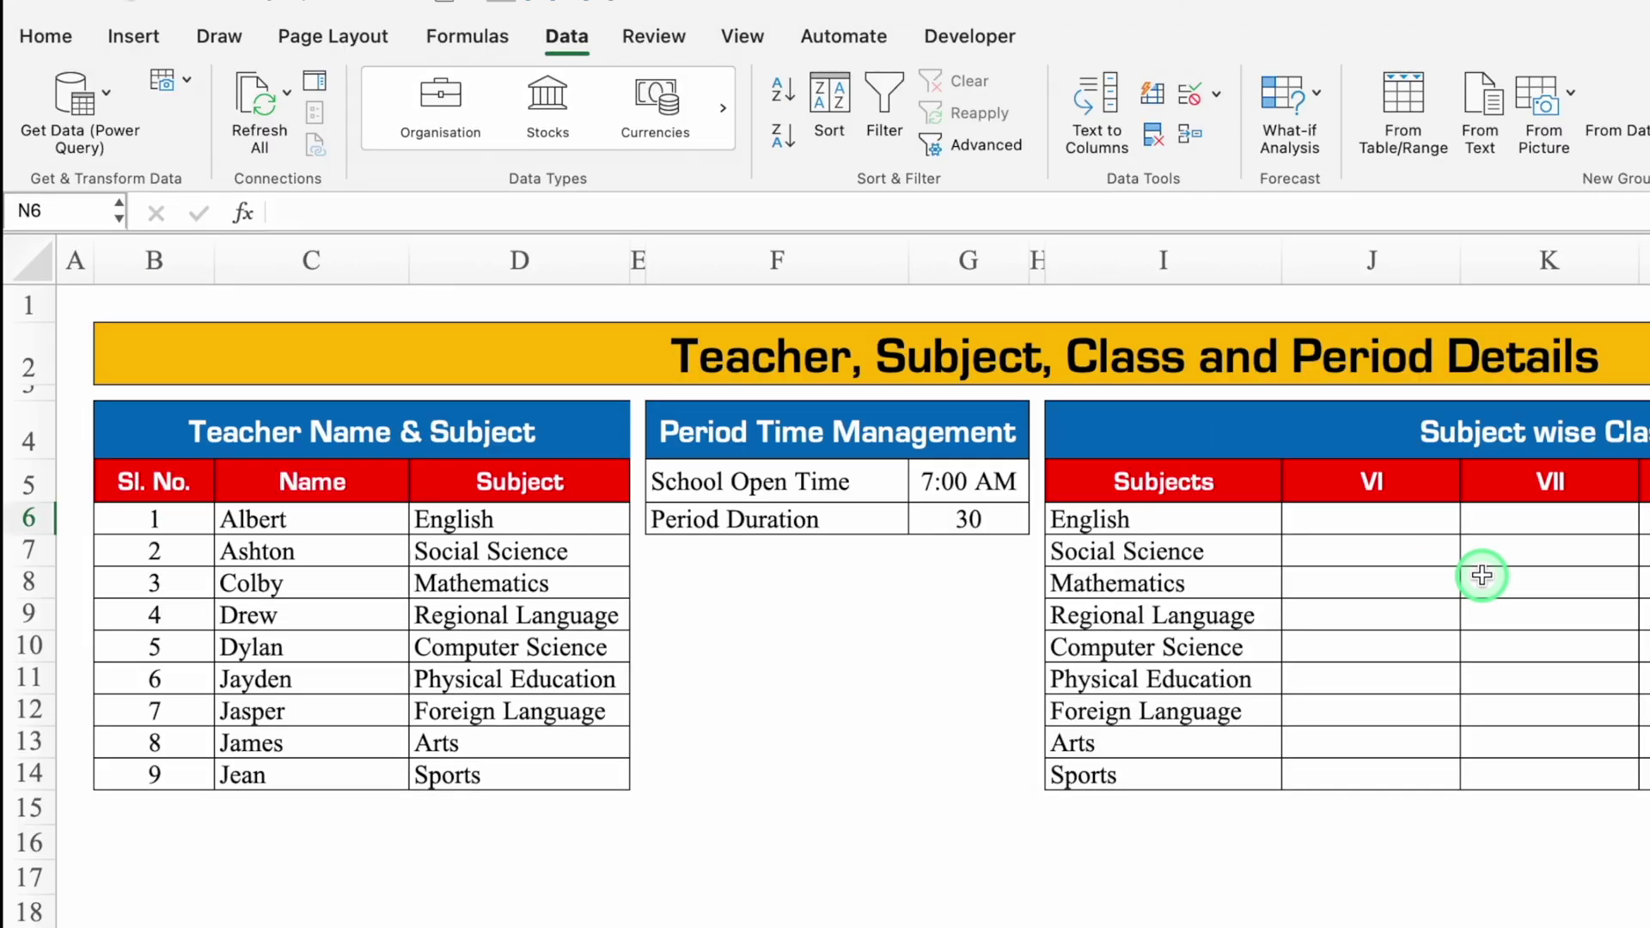
Step: Copy the English and Social Science teachers' names into their subject rows across all five classes, VI to X
click(338, 526)
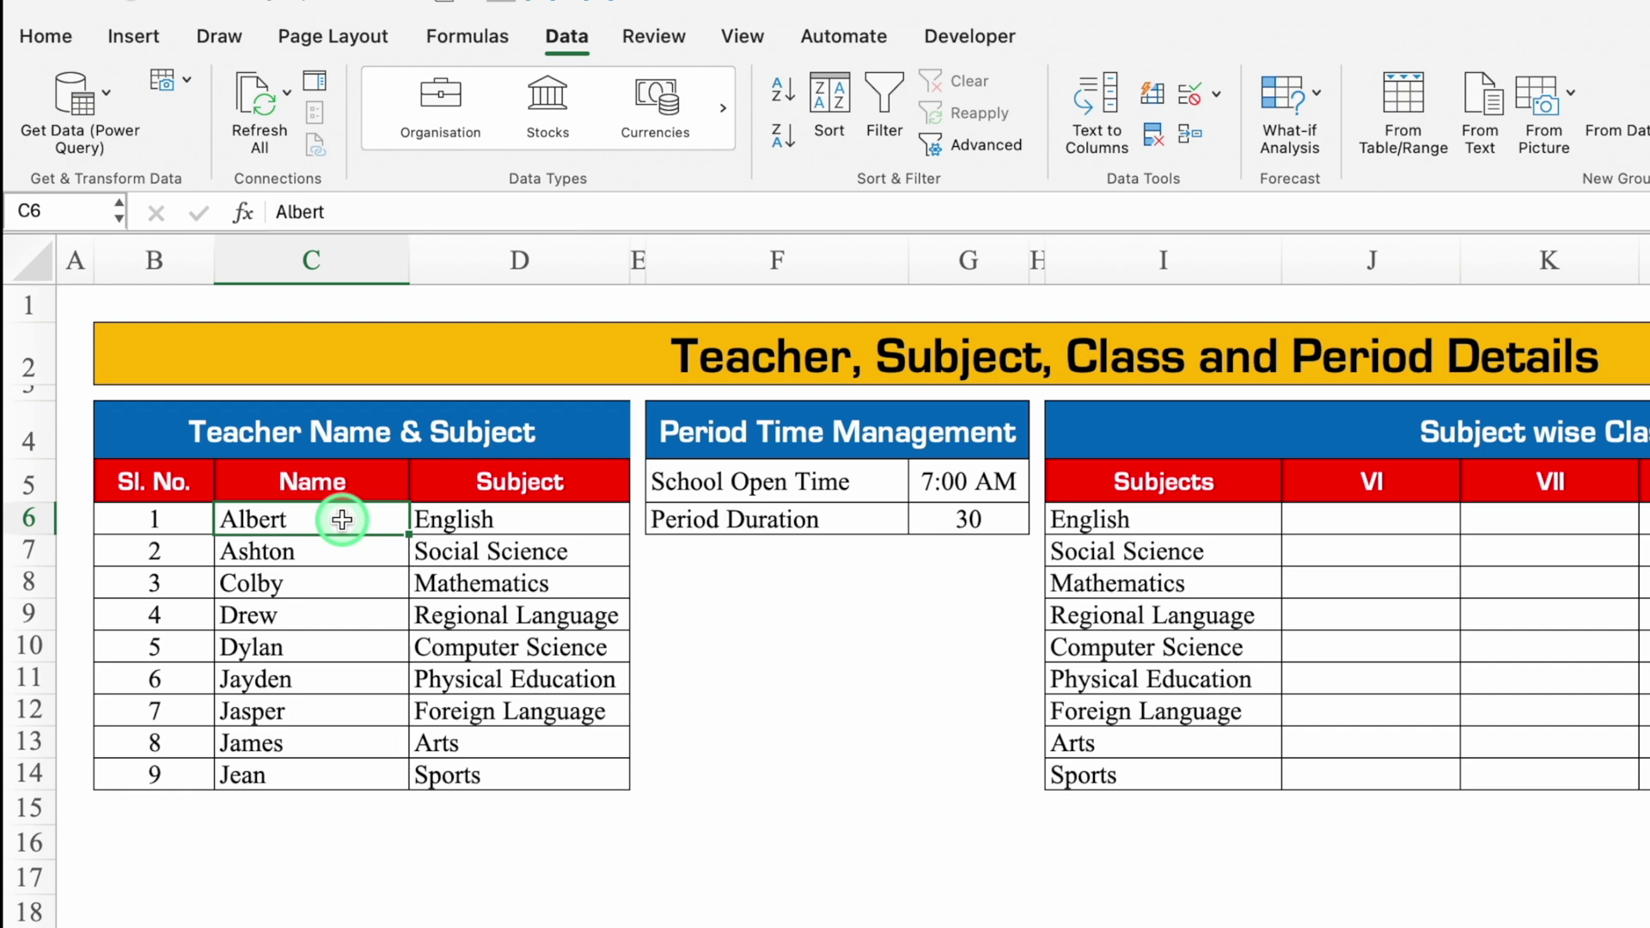
key(ctrl+c)
drag(1364, 519, 1649, 519)
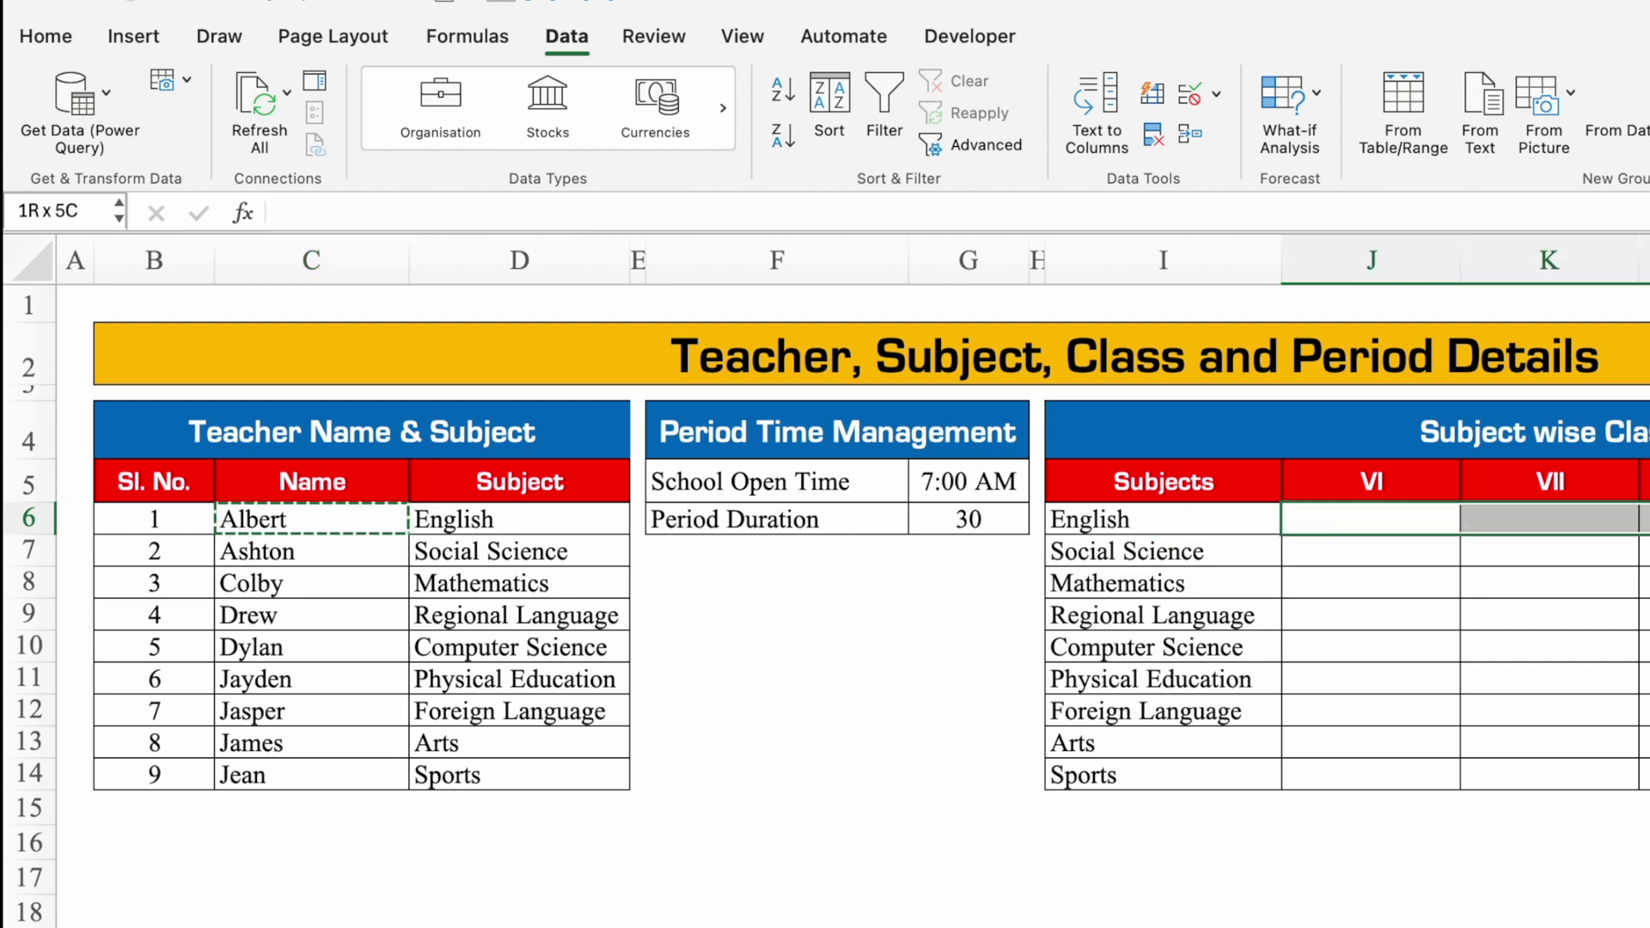
key(ctrl+v)
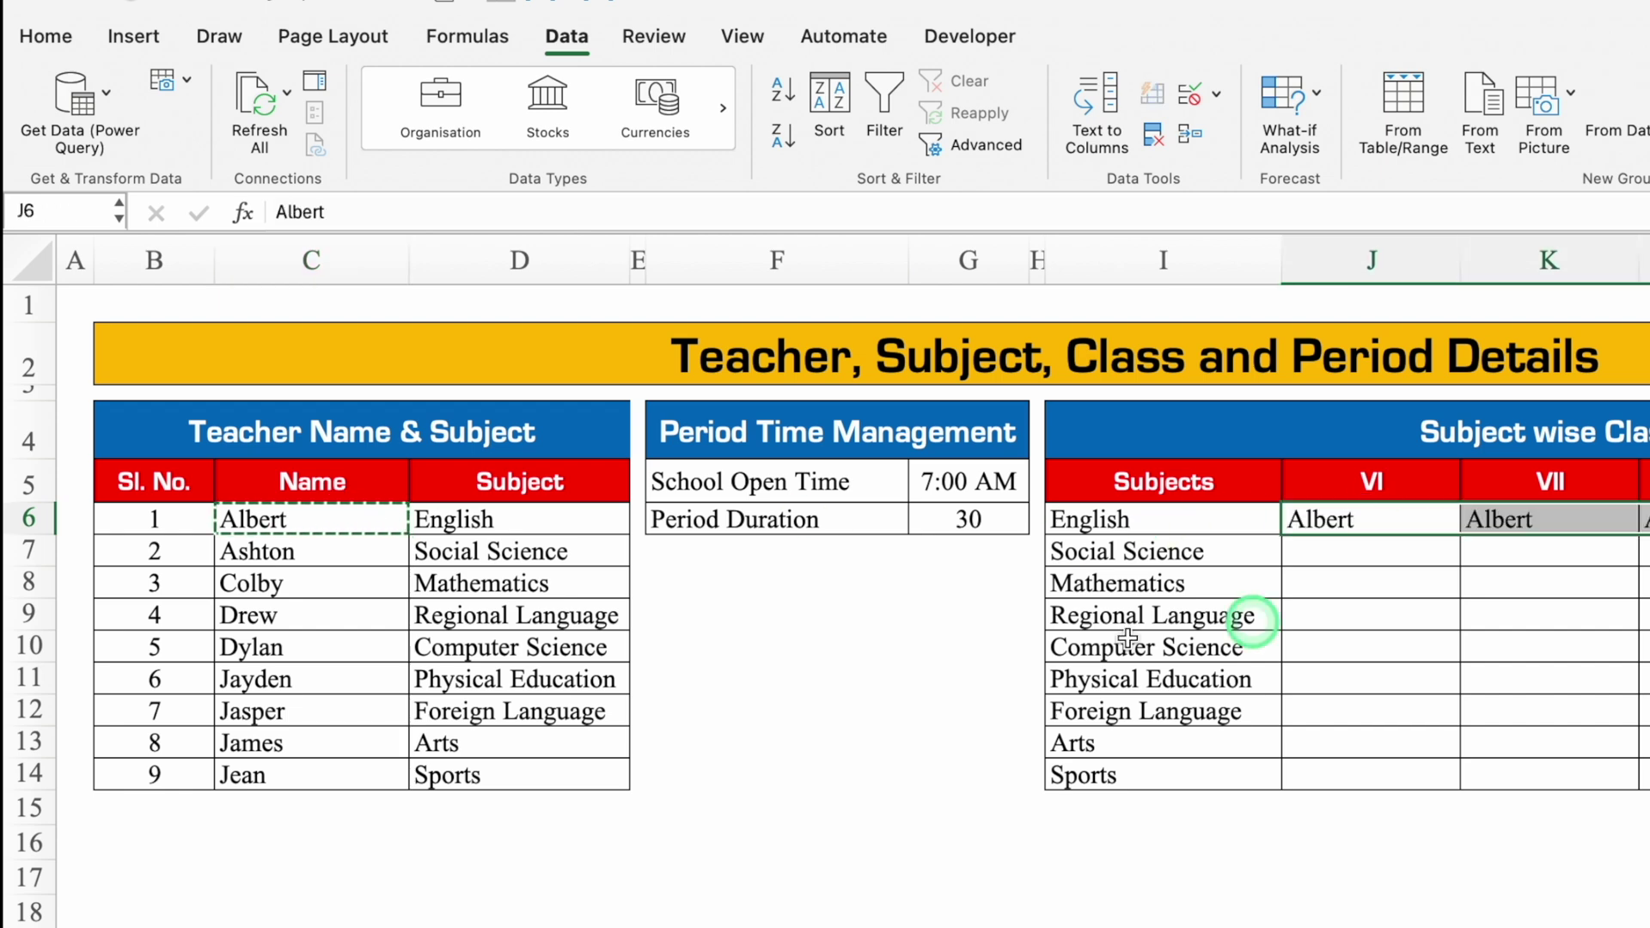
click(335, 555)
key(ctrl+c)
click(1330, 555)
drag(1330, 555, 1649, 554)
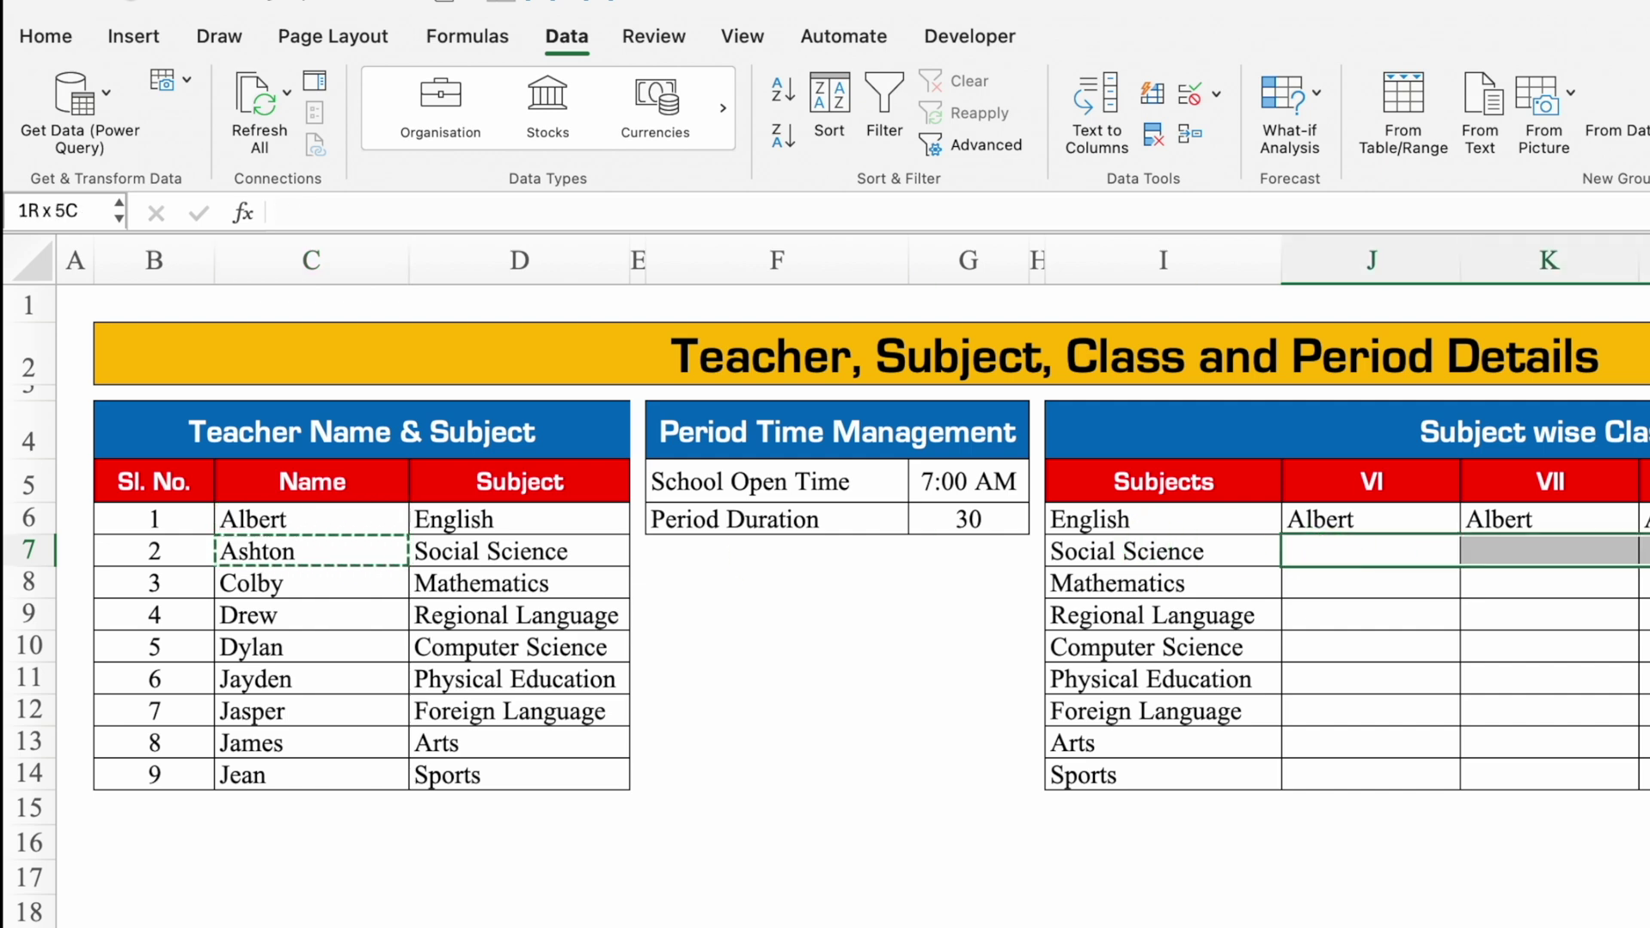
key(ctrl+v)
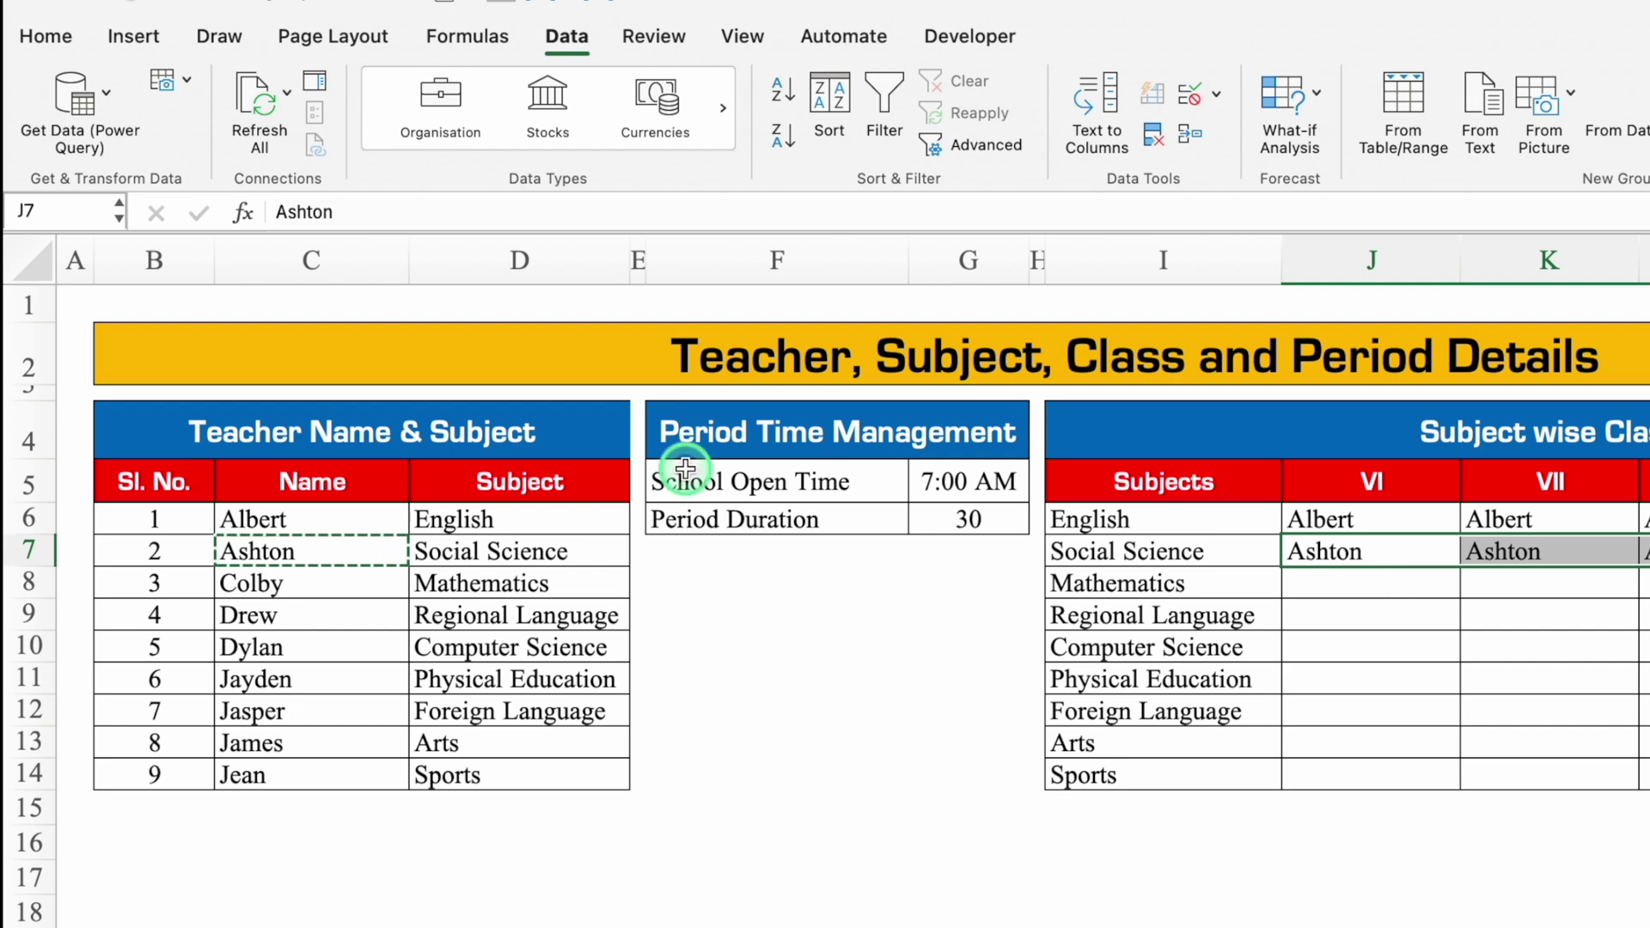
Step: Copy the Mathematics, Regional Language and Computer Science teachers' names into their rows for classes VI to X
click(336, 584)
key(ctrl+c)
drag(1331, 585, 1649, 585)
key(ctrl+v)
click(327, 615)
drag(1331, 616, 1649, 615)
key(ctrl+v)
drag(1331, 648, 1649, 647)
key(ctrl+v)
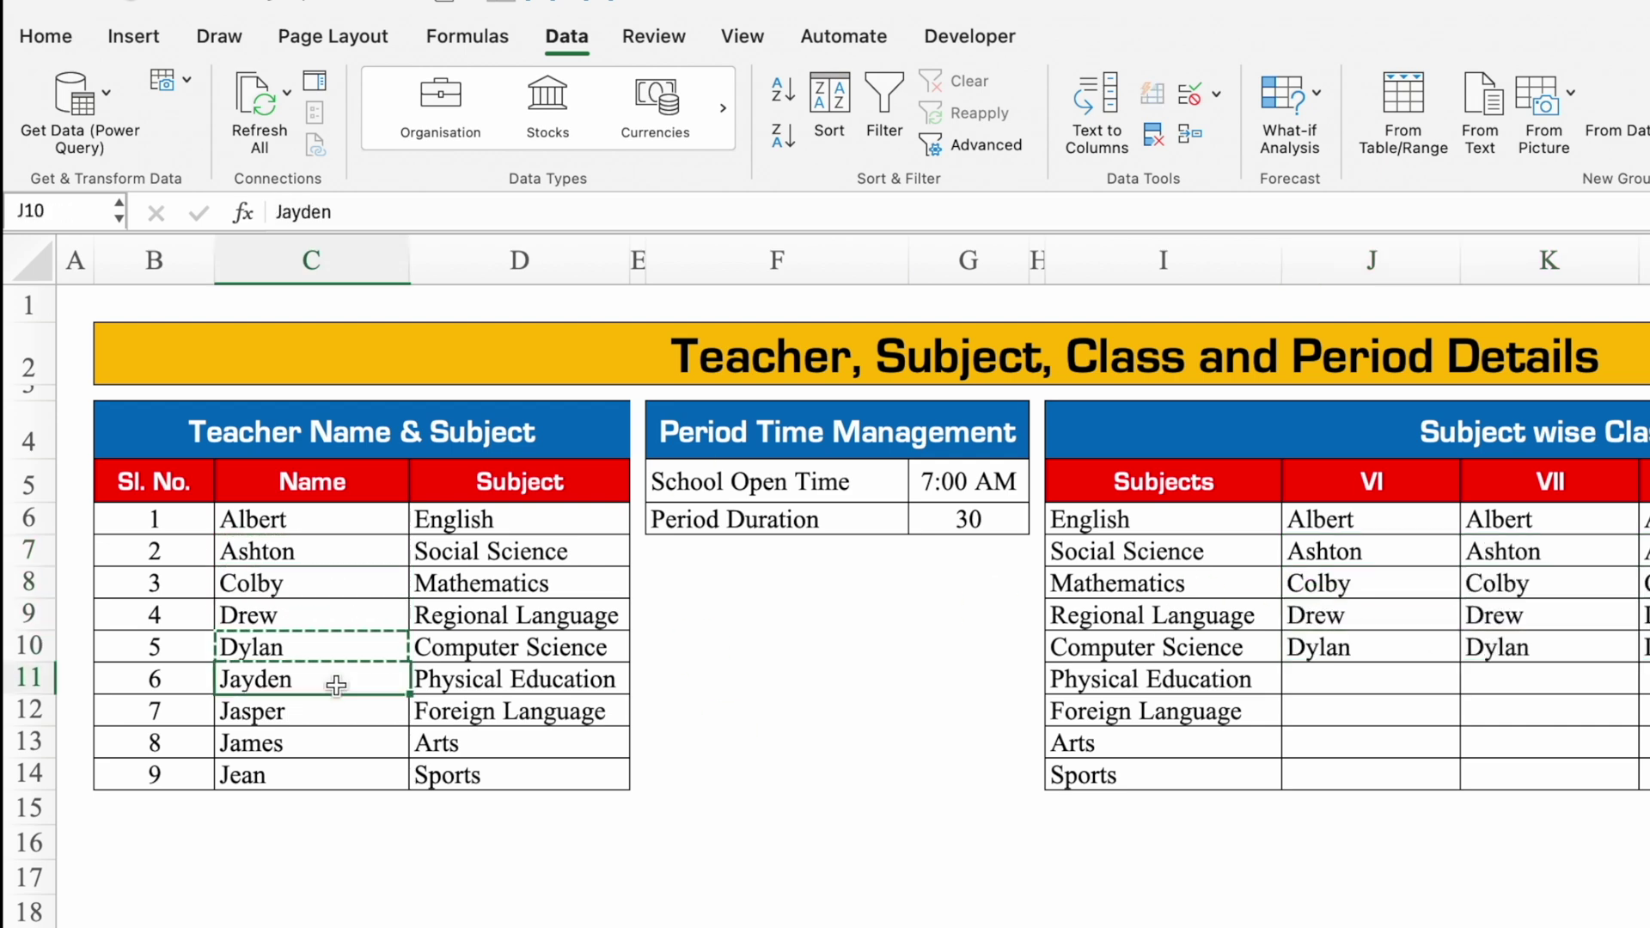
Step: Copy the Physical Education, Foreign Language, Arts and Sports teachers' names into their rows for classes VI to X
drag(1331, 679, 1649, 679)
key(ctrl+v)
click(360, 712)
drag(1331, 711, 1649, 710)
key(ctrl+v)
click(327, 742)
drag(1331, 742, 1649, 742)
key(ctrl+v)
drag(1331, 774, 1649, 774)
key(ctrl+v)
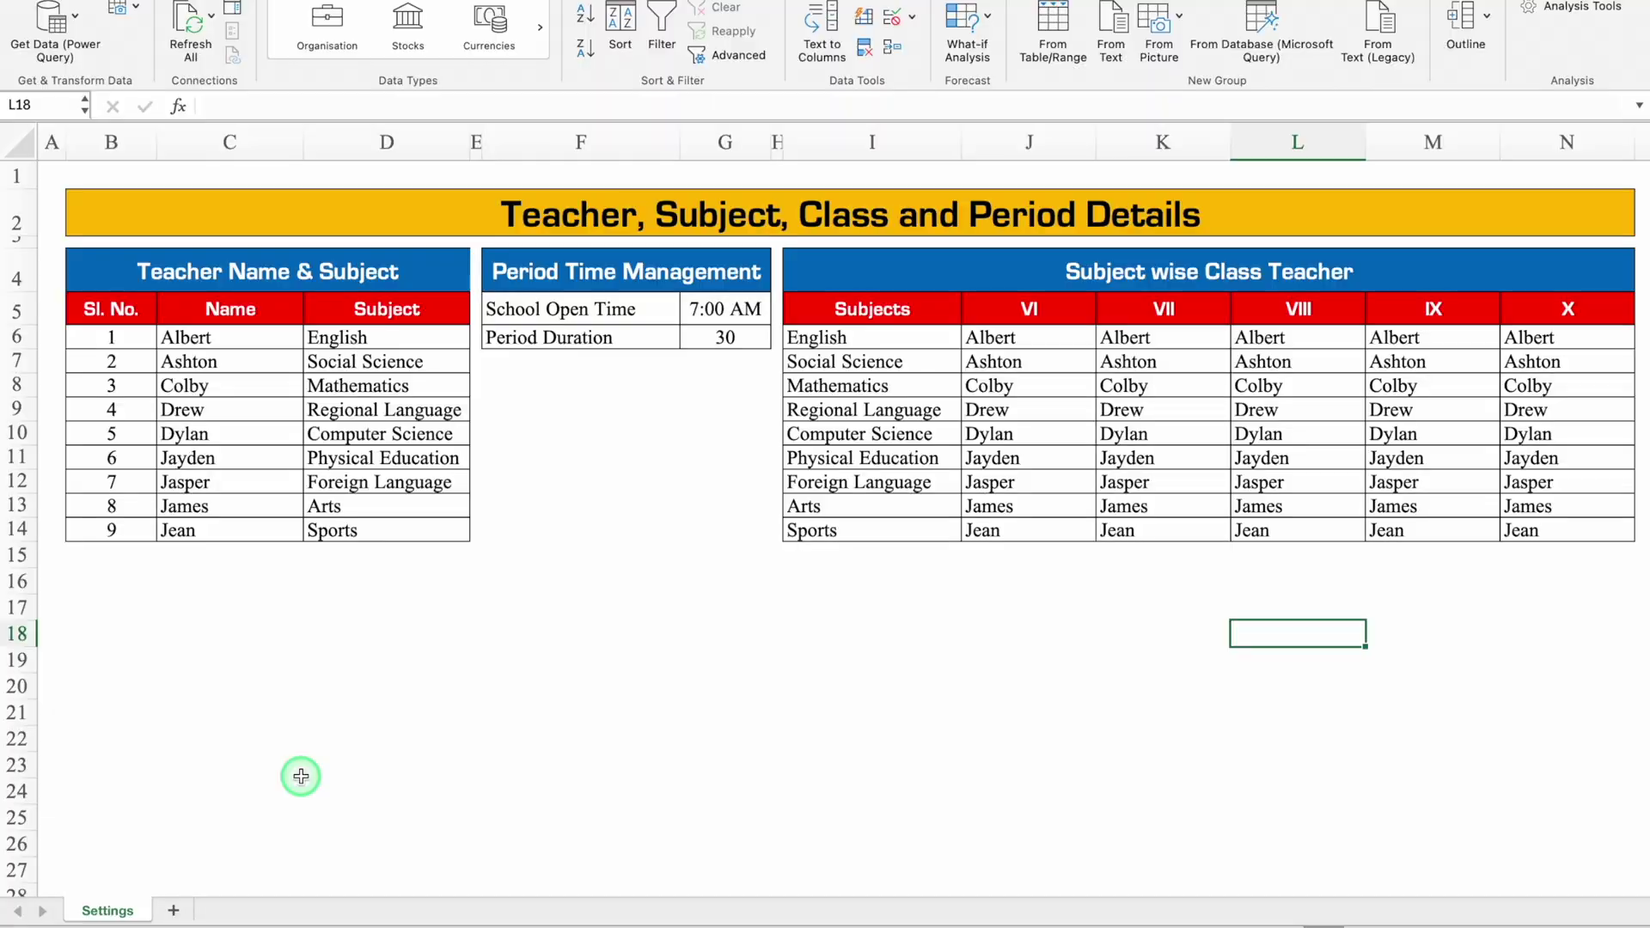
Step: Add a new sheet after Settings and name it Filtered List
click(172, 909)
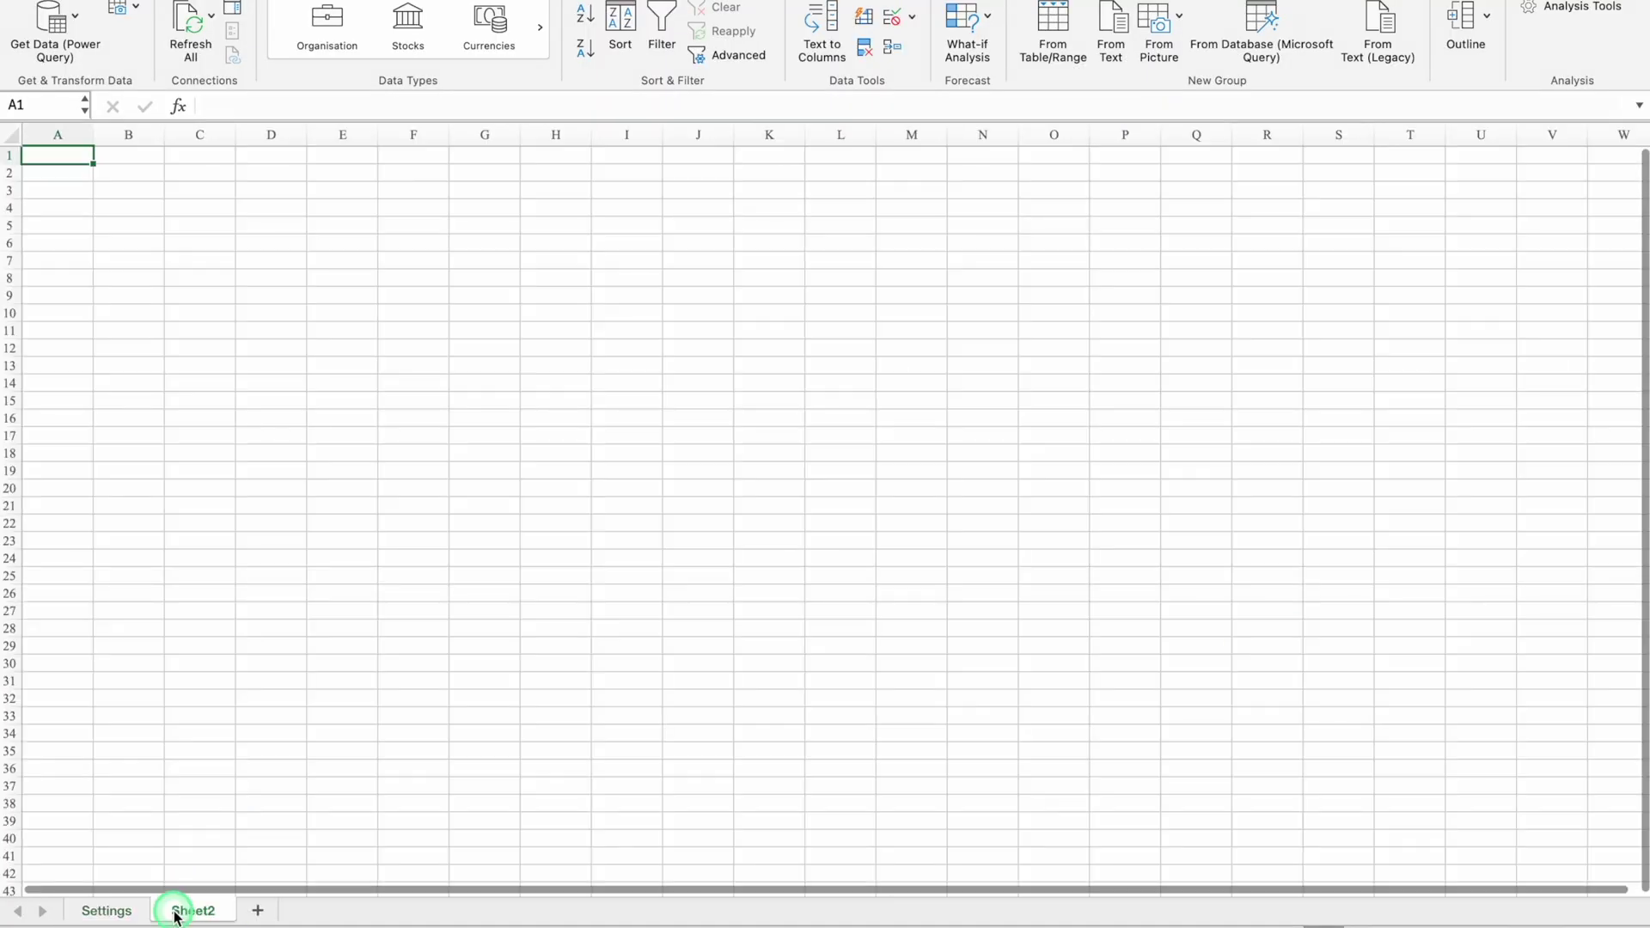
double_click(193, 913)
text(Filtered List)
key(Return)
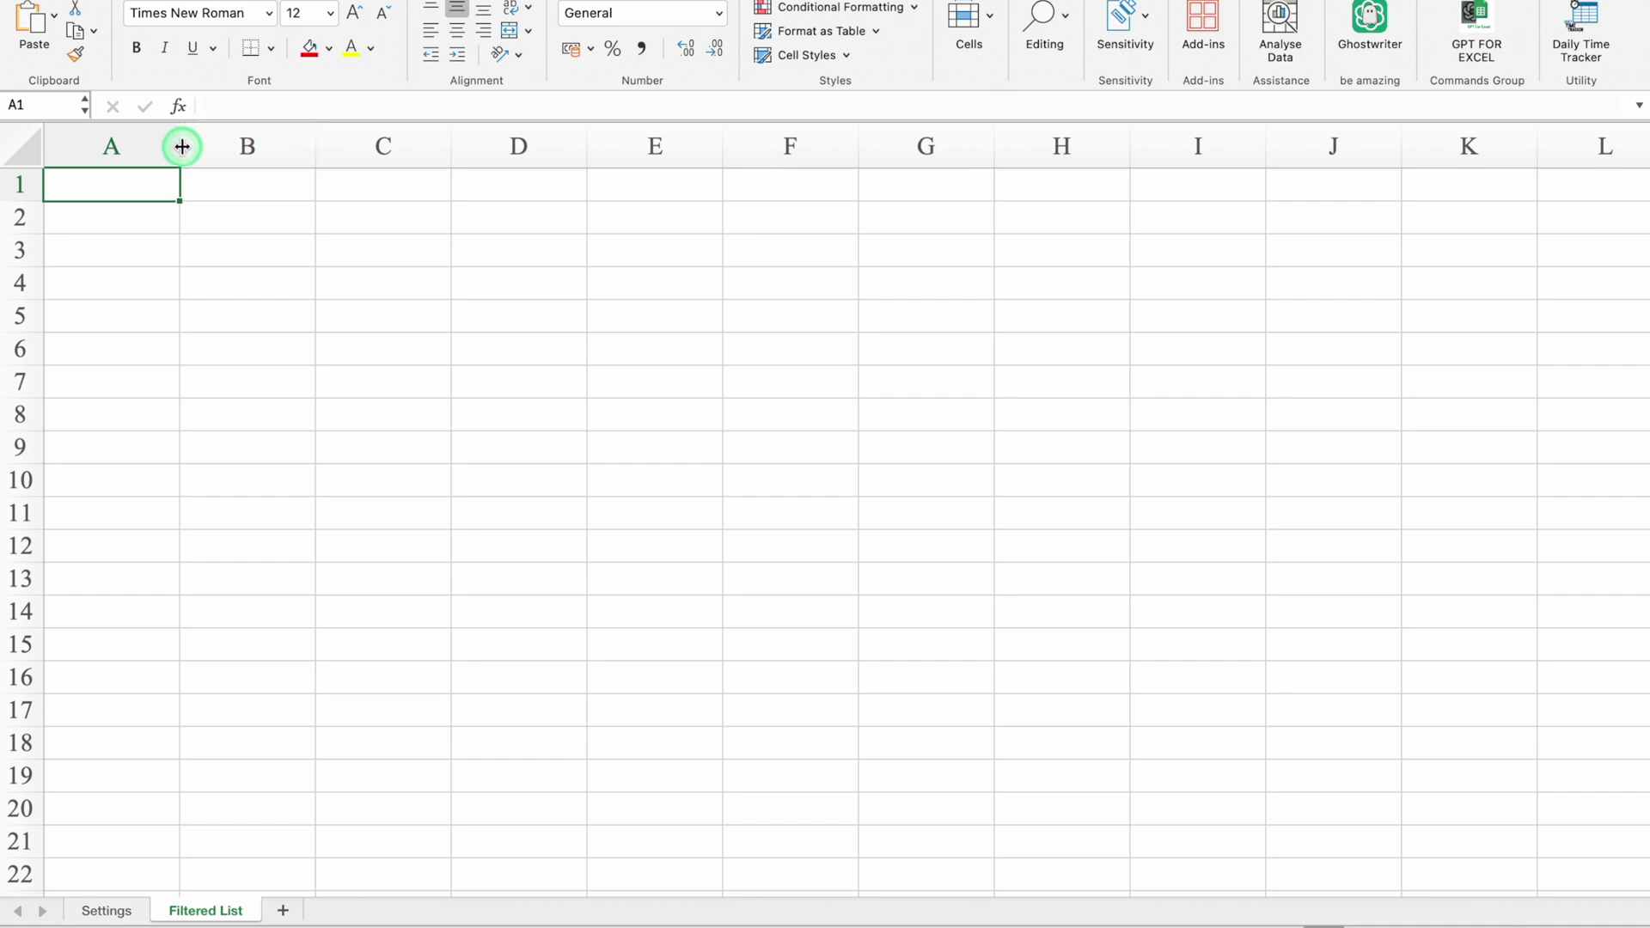
Step: Narrow column A and enter the headings Sl. No. in B4 and Period 1 in C4
drag(180, 146, 62, 146)
click(142, 281)
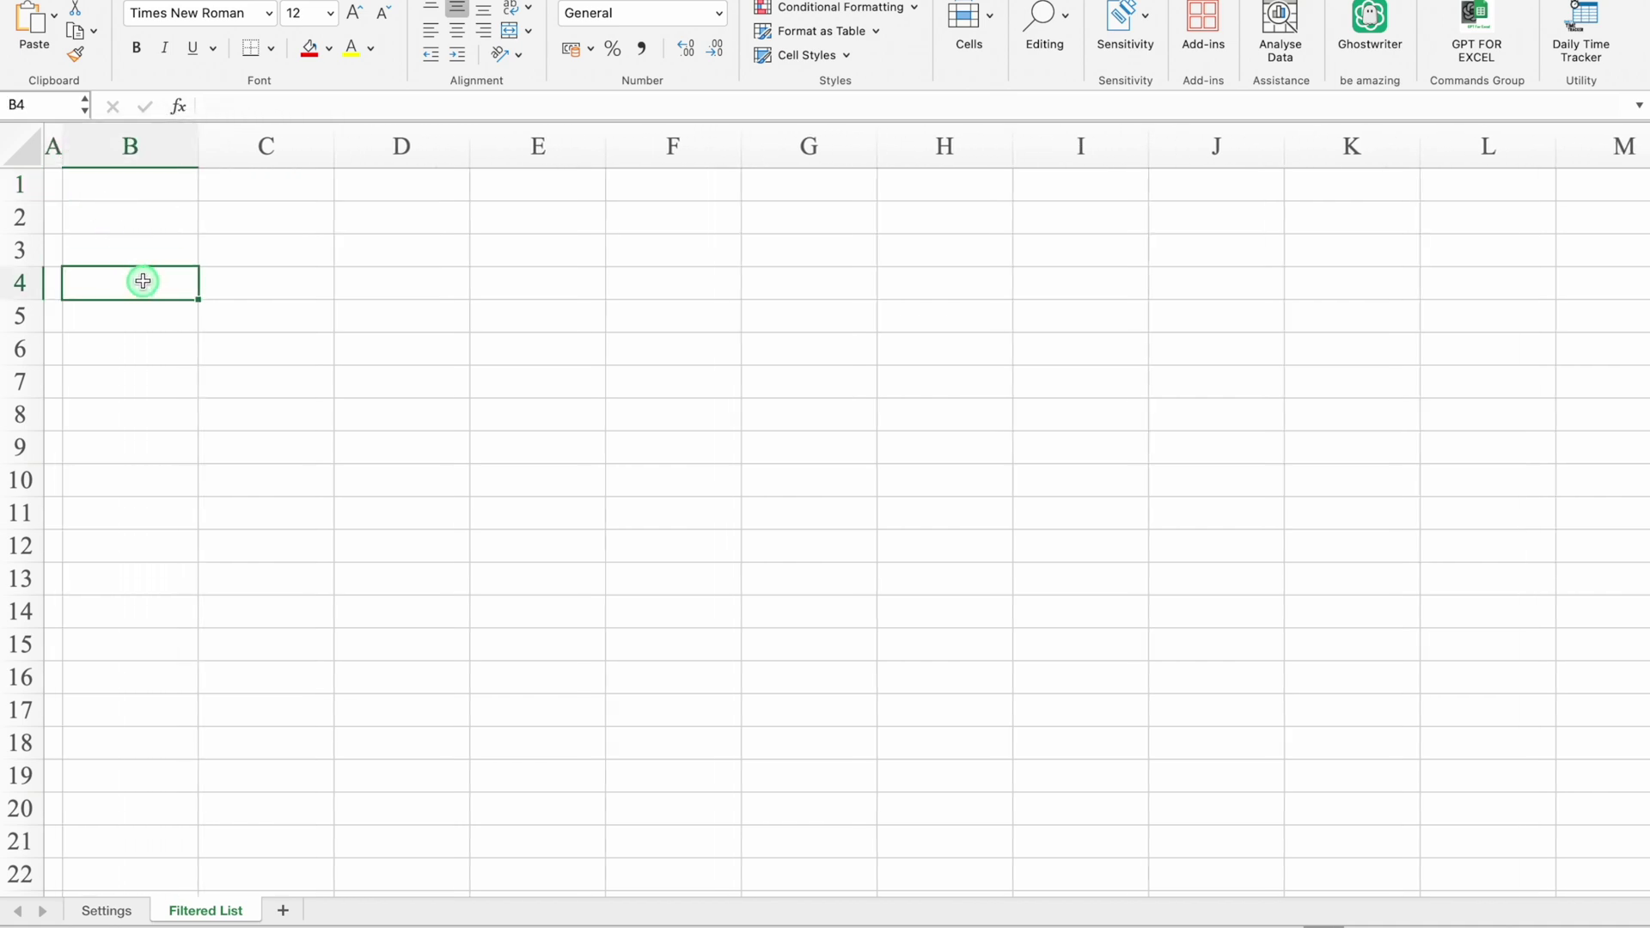
text(Sl. No.)
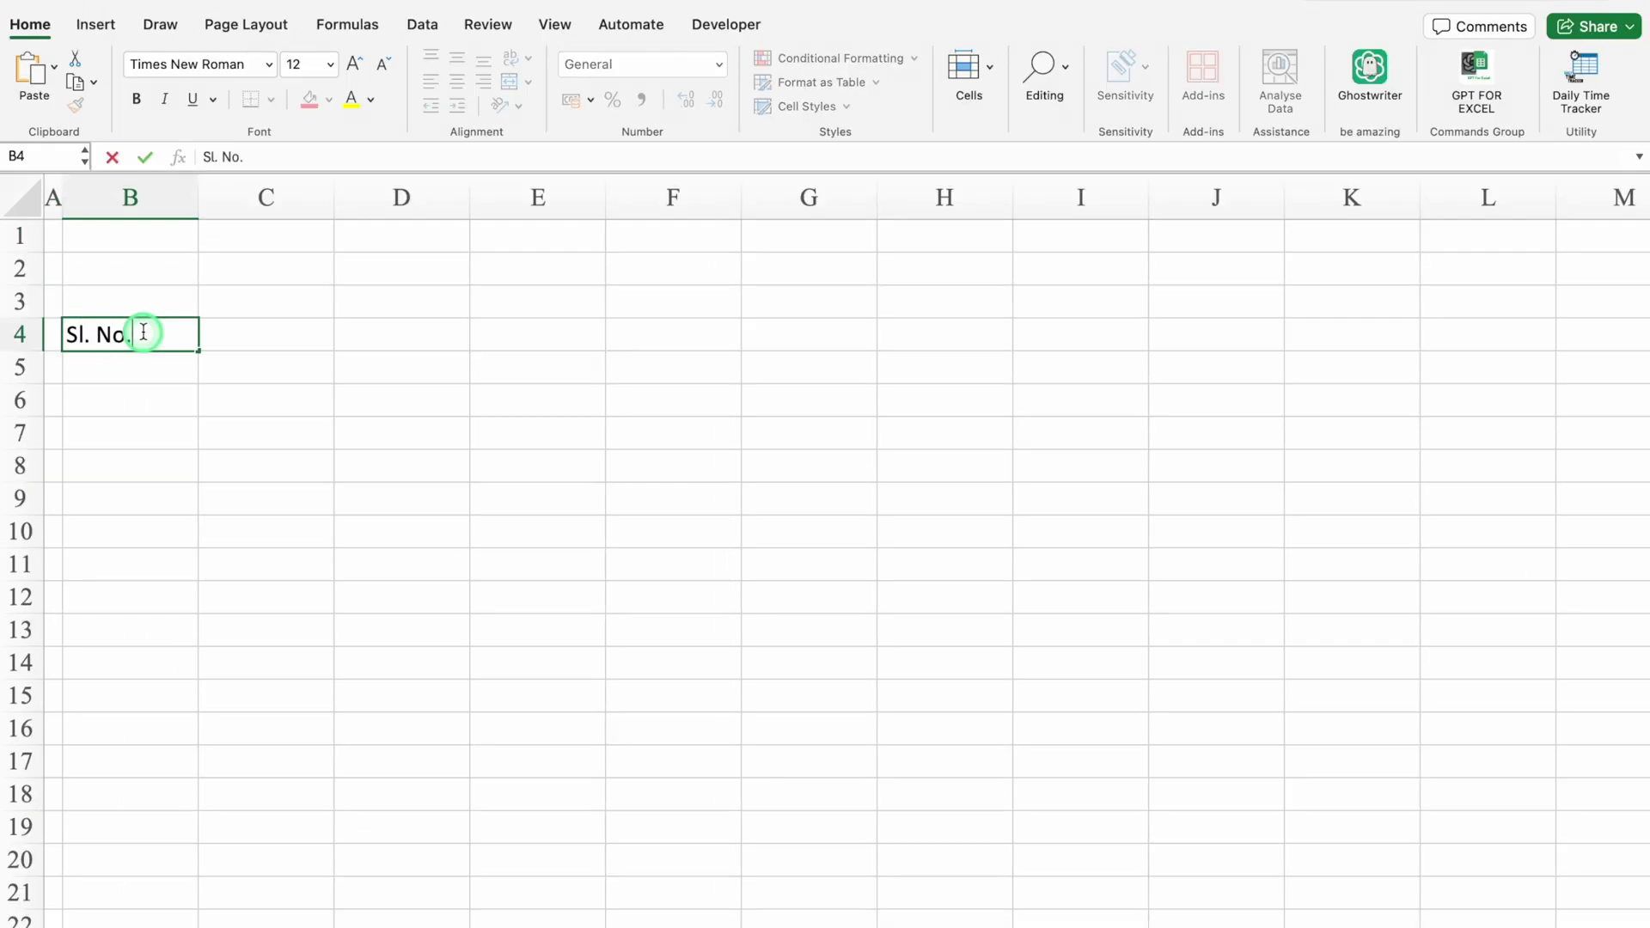
key(Tab)
text(Pe)
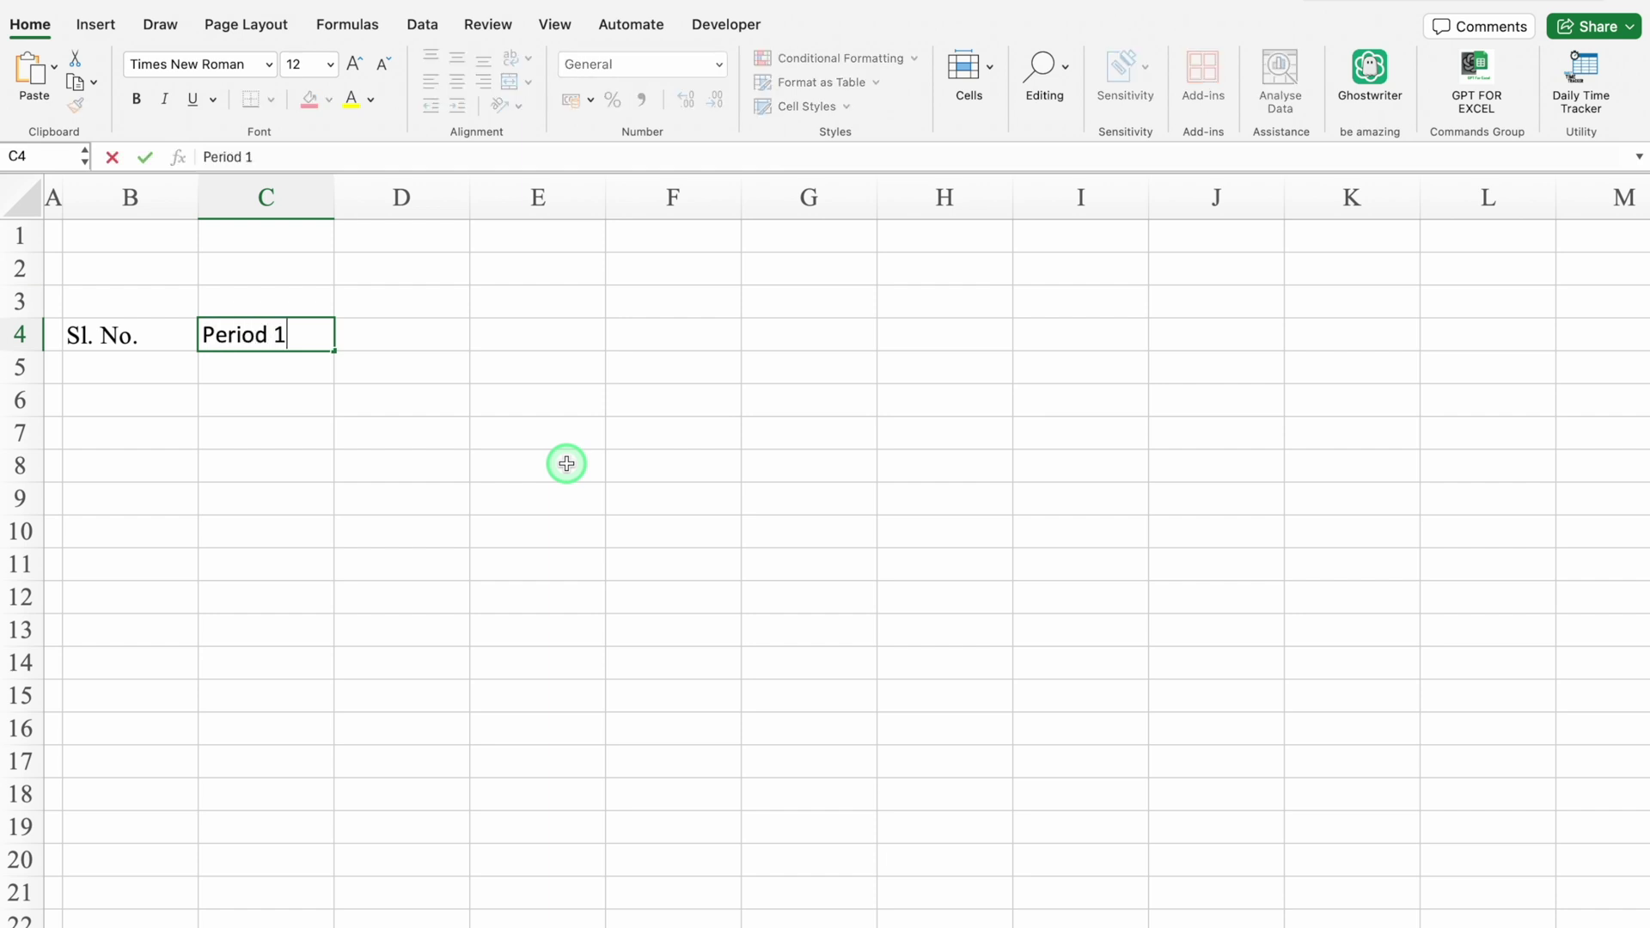
key(Return)
Step: Format row 4 in bold Eurostile and centre its headings horizontally
click(21, 334)
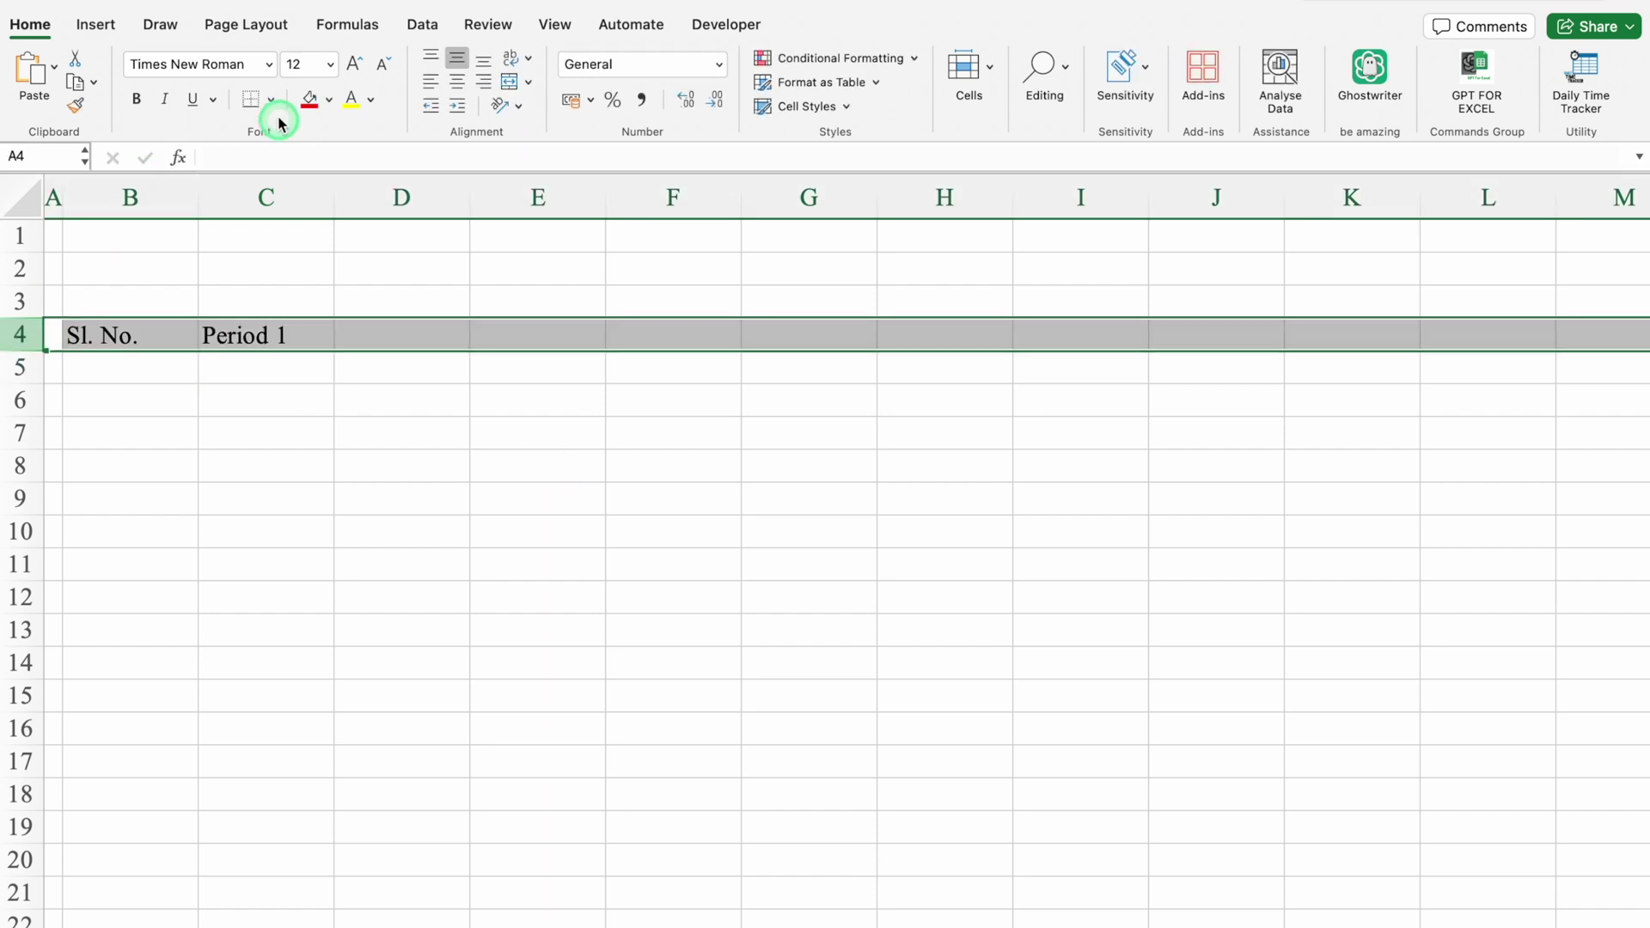
click(267, 65)
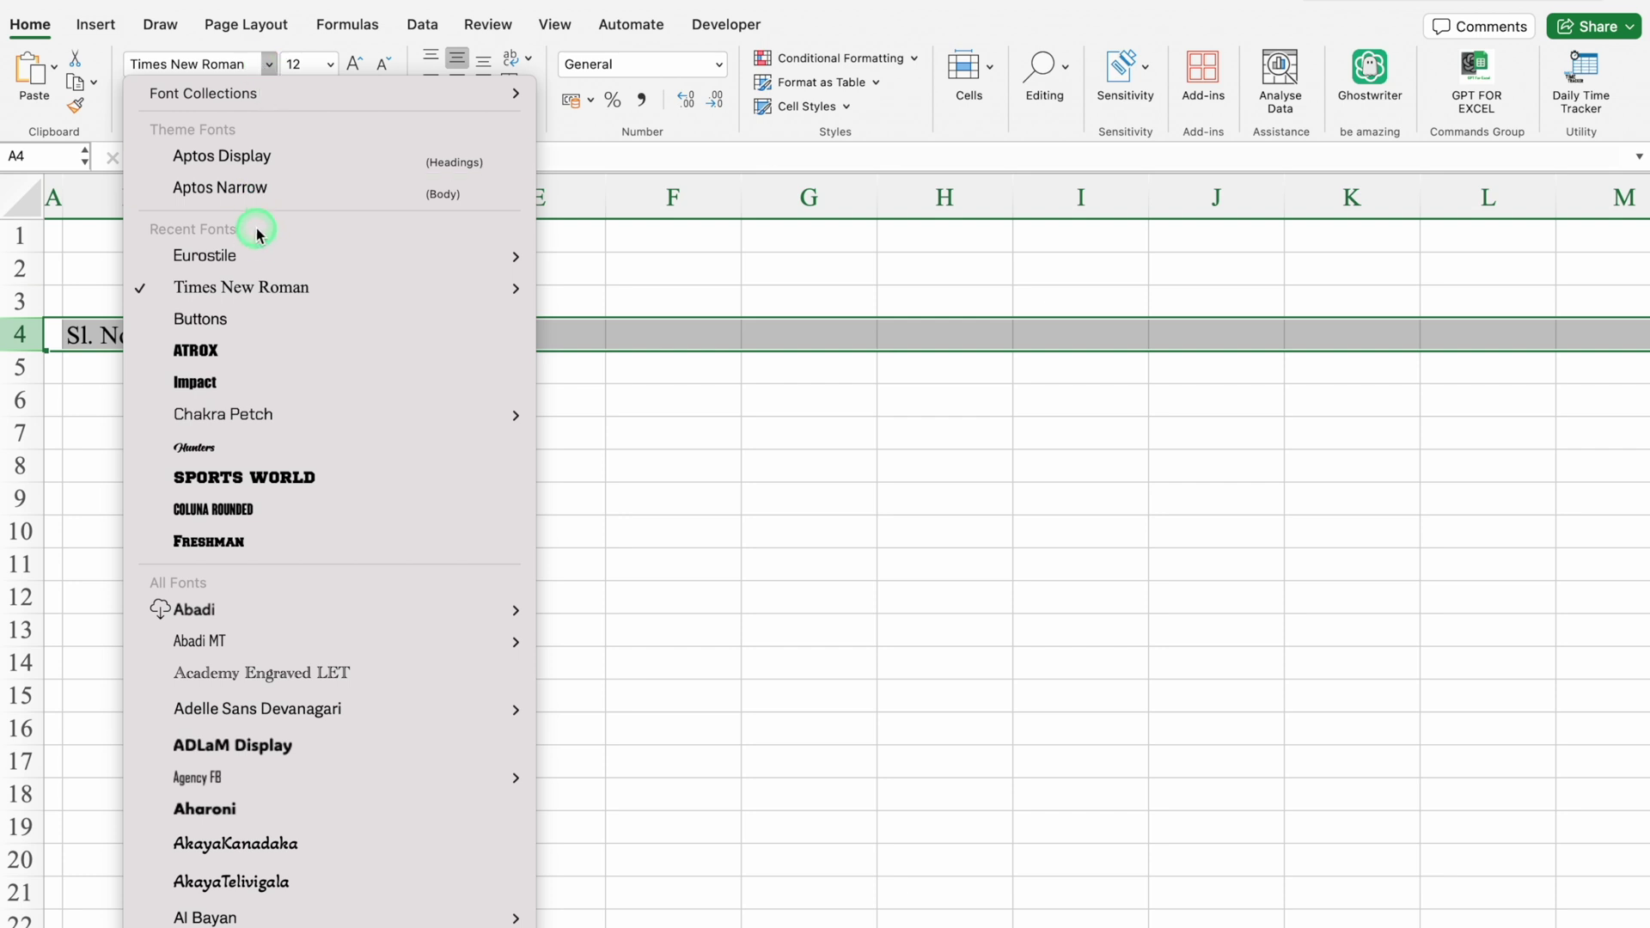
mouse_move(254, 255)
click(615, 328)
click(456, 83)
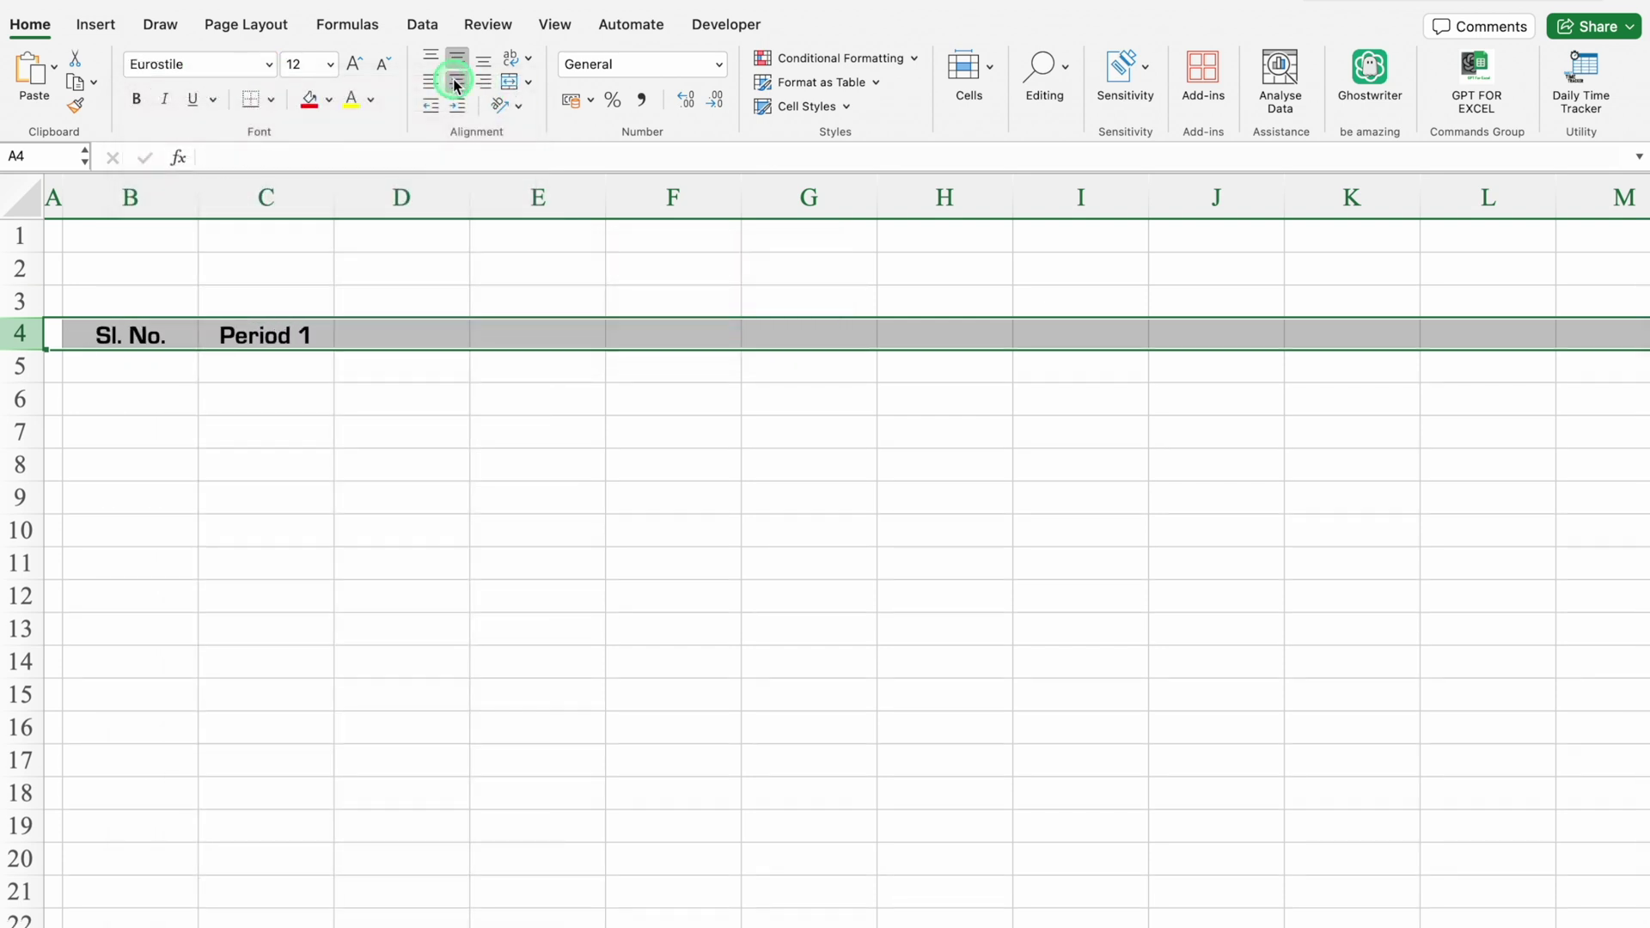
Step: Extend the Period 1 heading as a series from C4 to F4, up to Period 4
click(310, 335)
drag(336, 349, 685, 339)
click(817, 339)
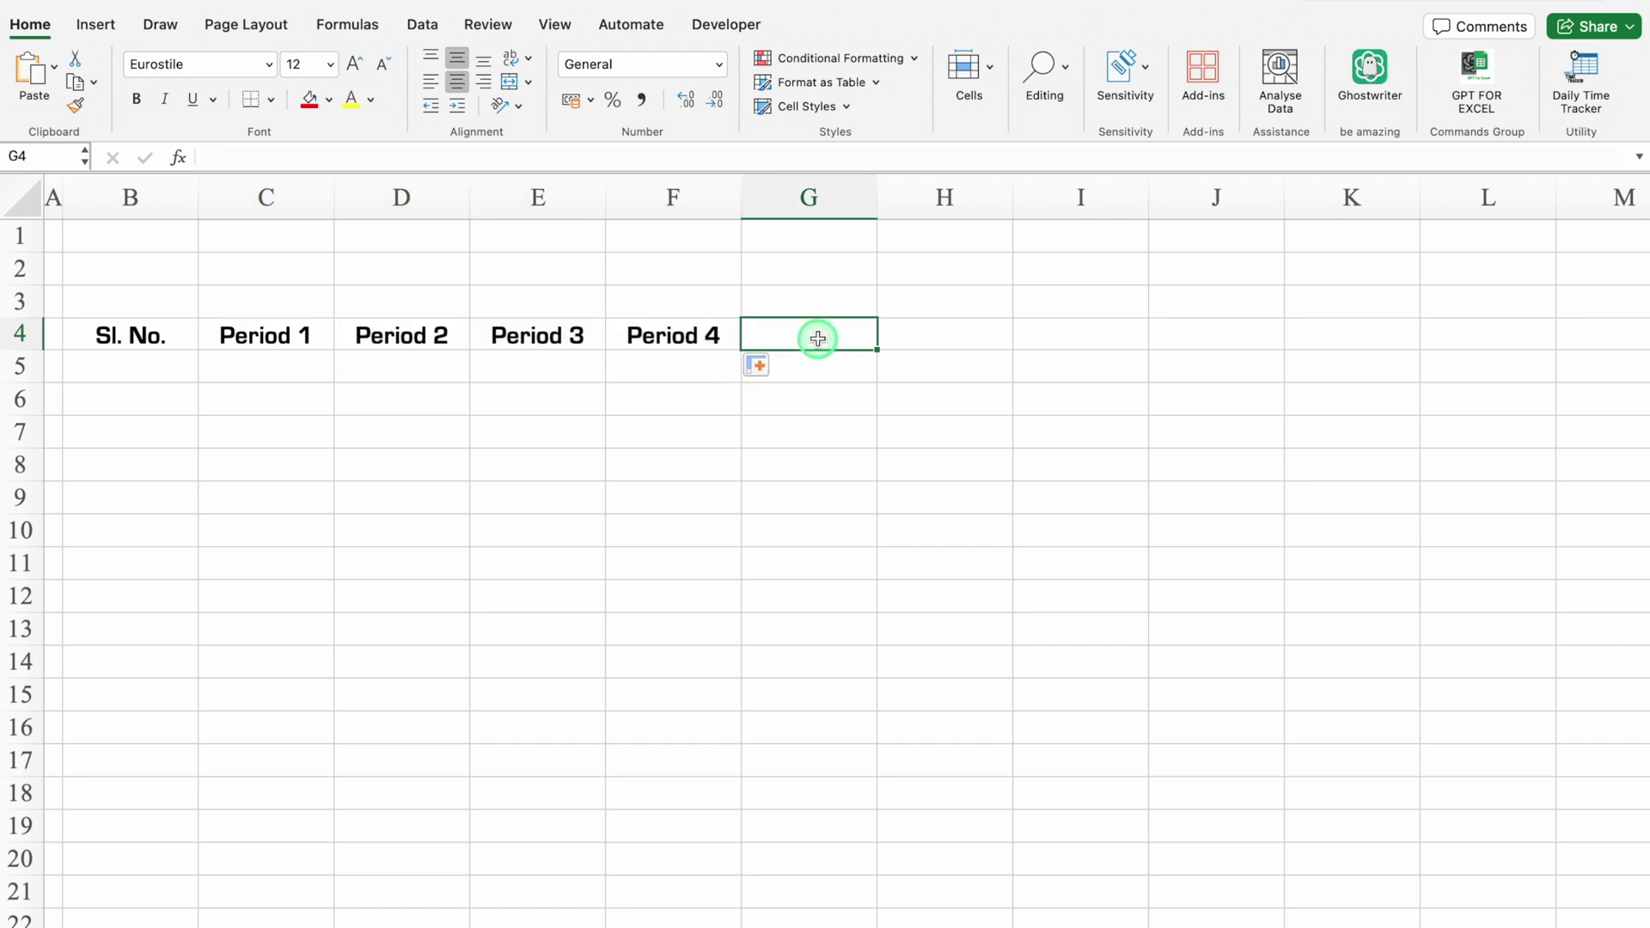
Step: Enter Period 5 in H4, extend the series to Period 8 in K4, and narrow the blank column G
click(693, 338)
click(929, 335)
text(Period 4)
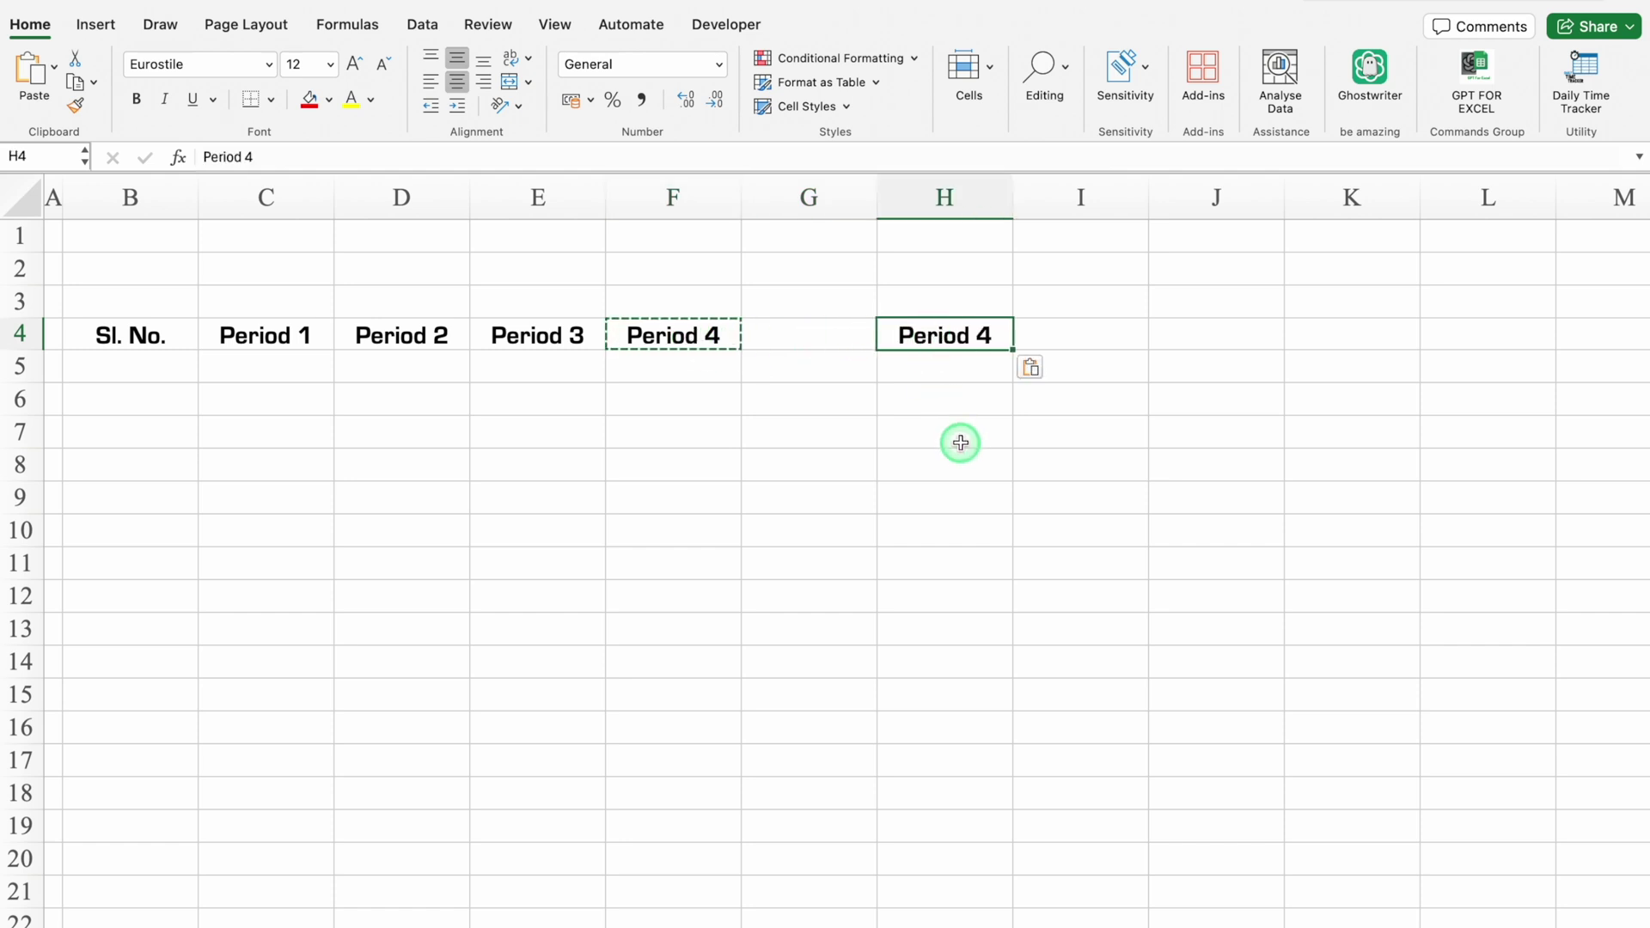
text(Period )
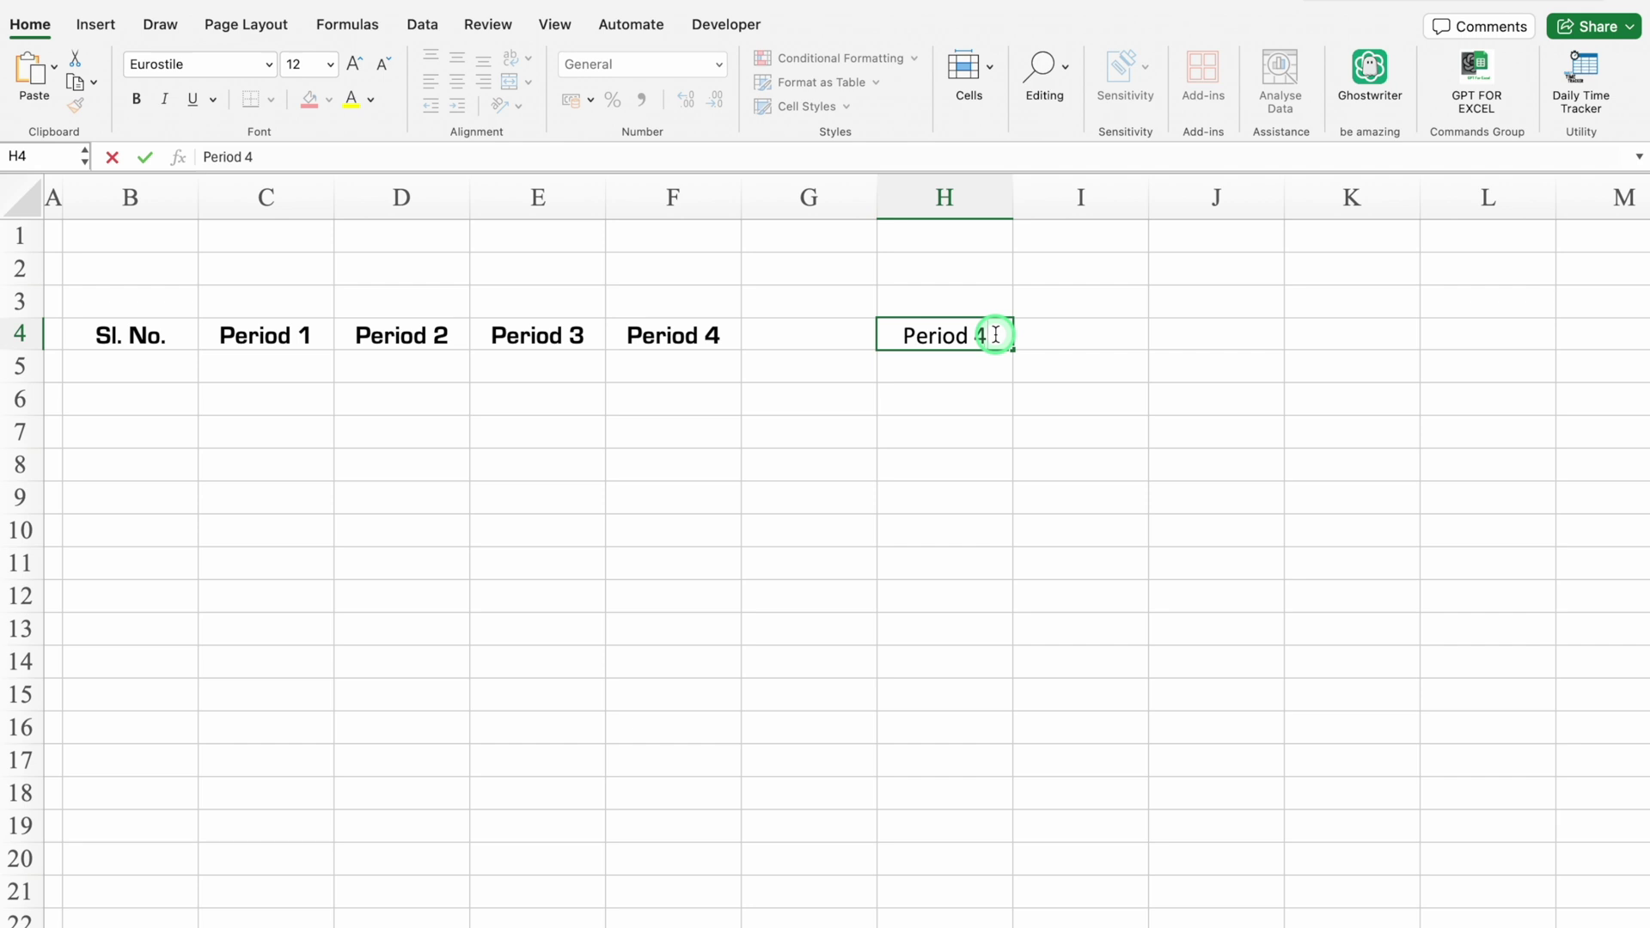
text(5)
key(Return)
click(1006, 345)
drag(1011, 349, 1350, 354)
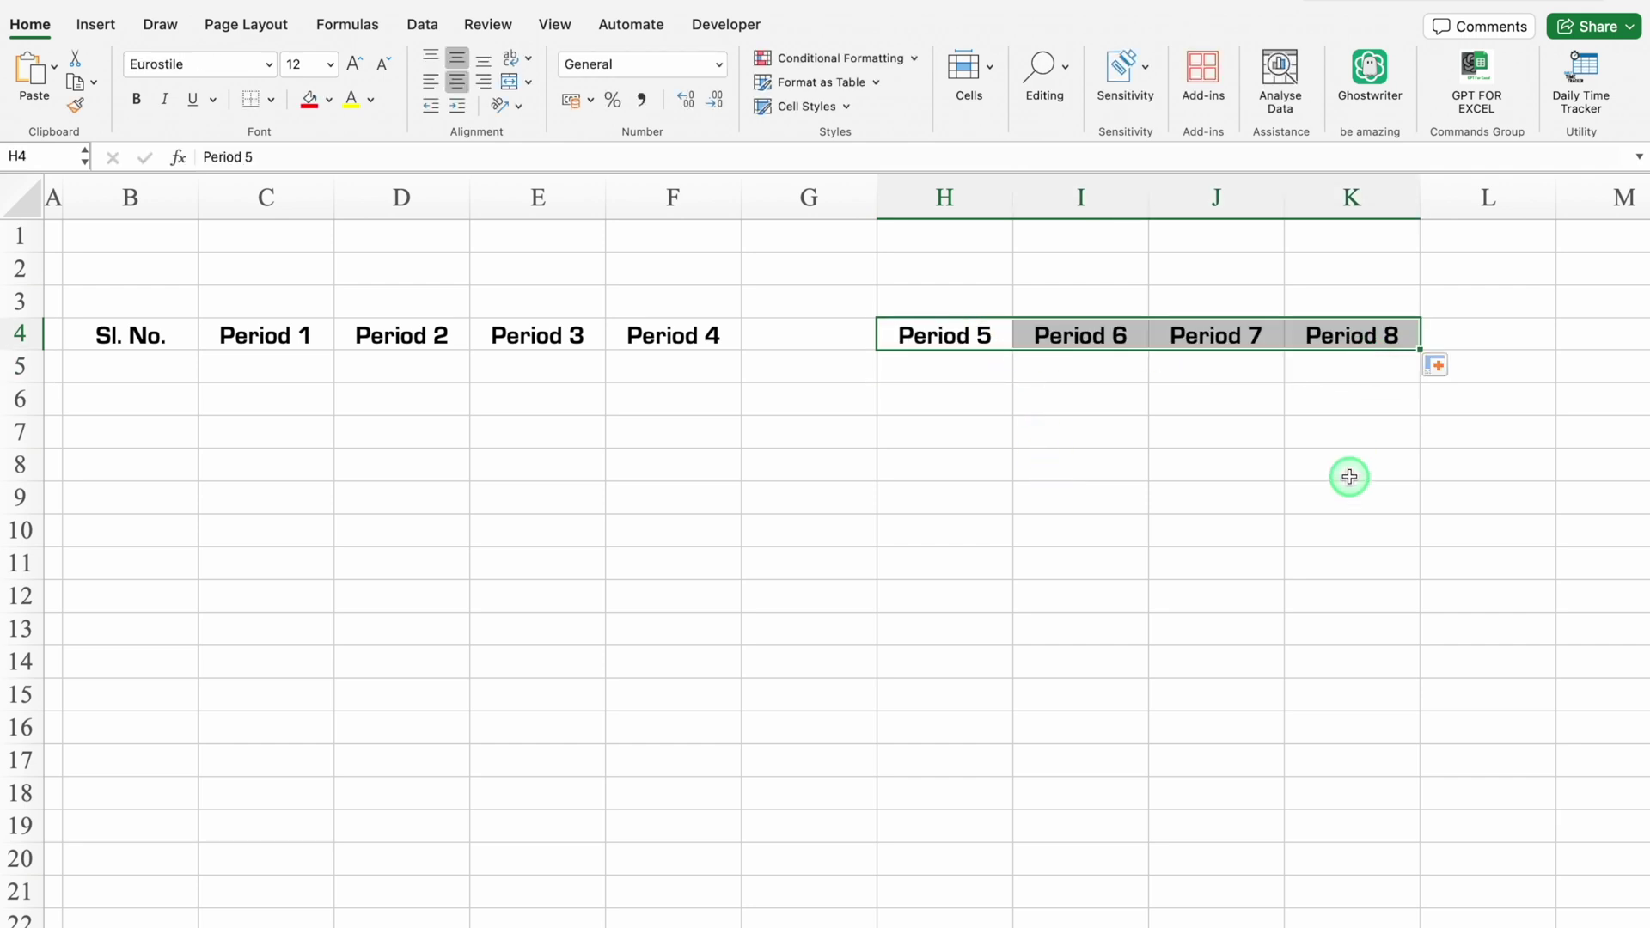
click(1349, 477)
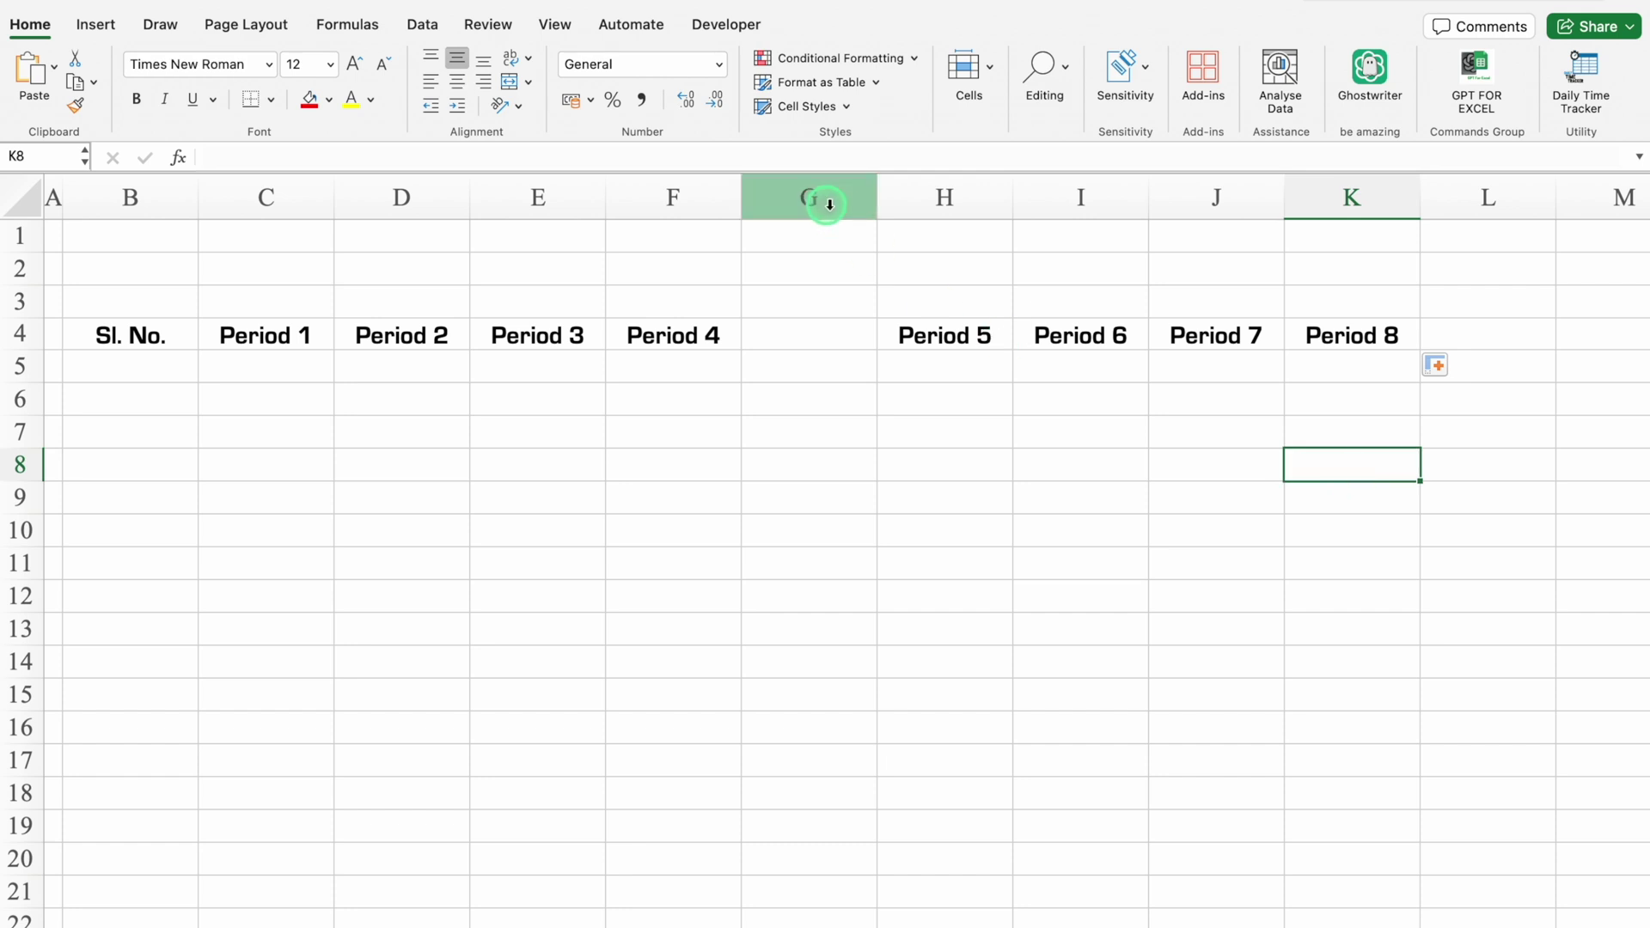
drag(876, 197, 795, 207)
Step: Number the rows under Sl. No. from 1 to 10 in B5:B14
click(130, 366)
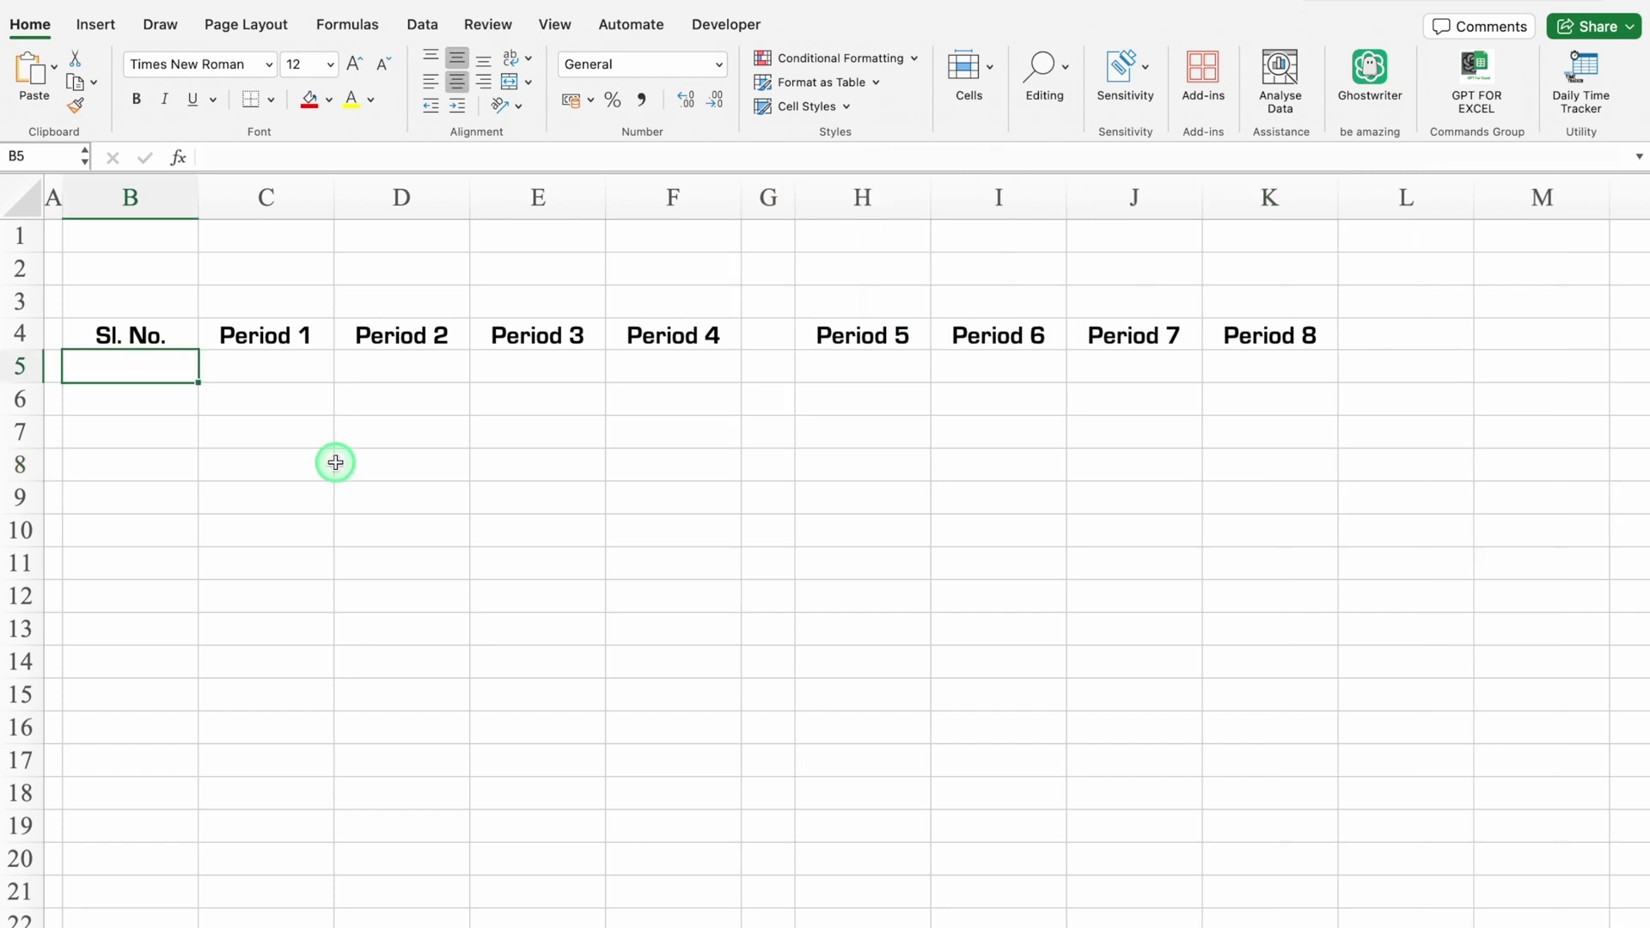
key(Return)
click(191, 371)
drag(199, 383, 206, 680)
click(220, 633)
click(257, 688)
click(177, 601)
click(213, 693)
click(269, 748)
Step: Apply all borders to the whole period table, B4:K14
click(168, 336)
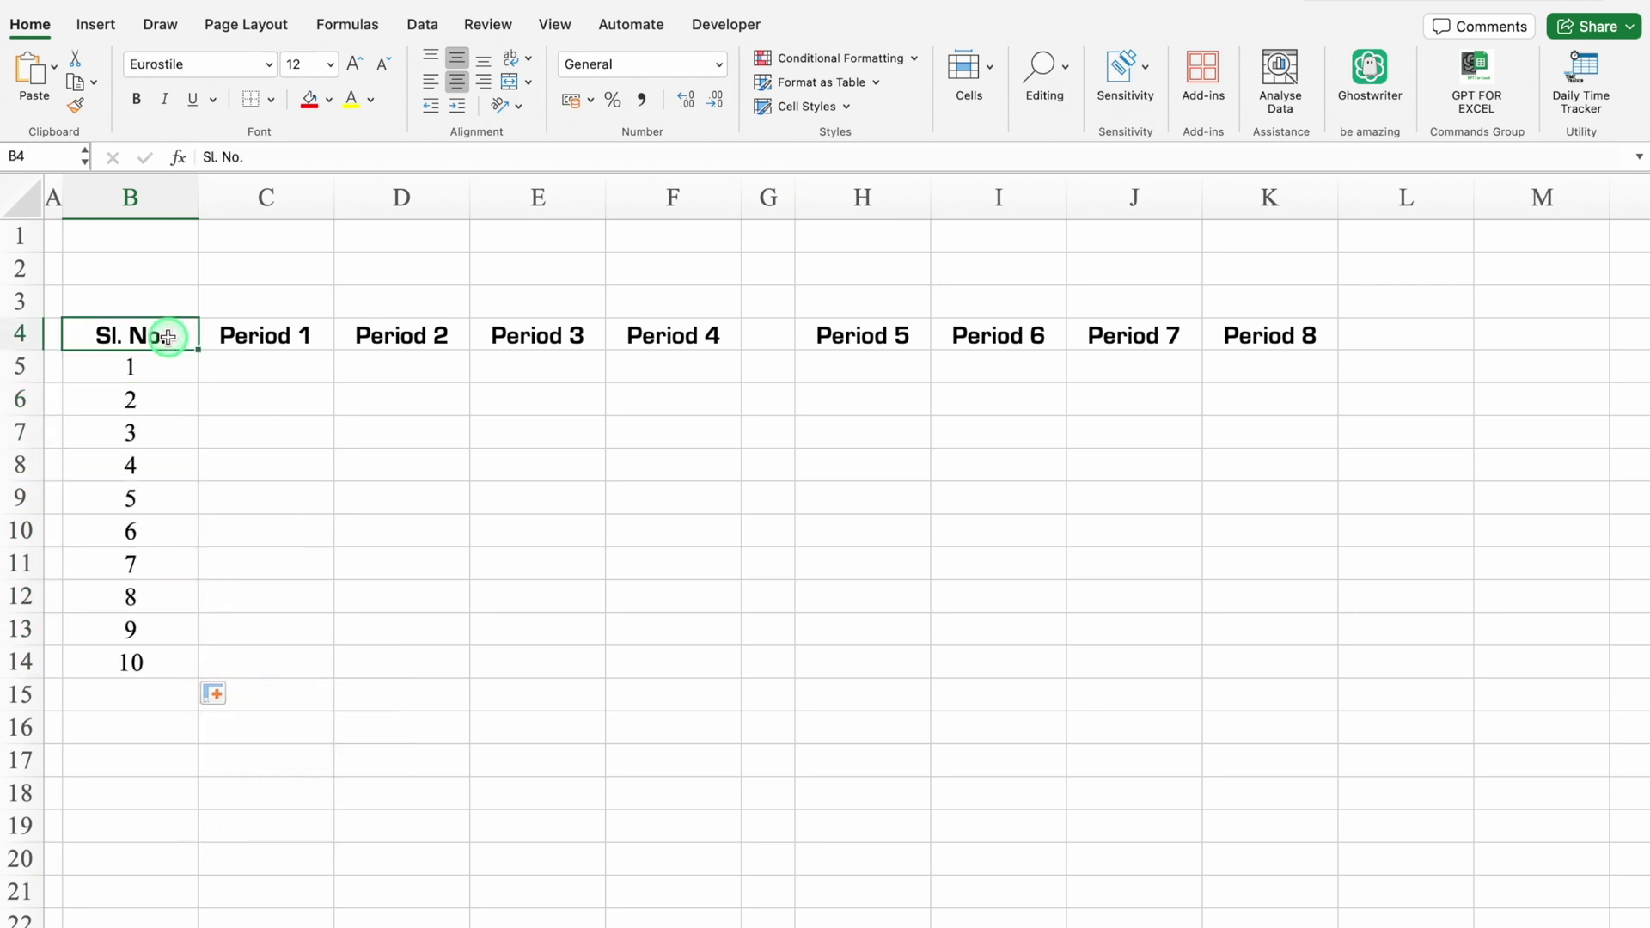
key(ctrl+shift+Down)
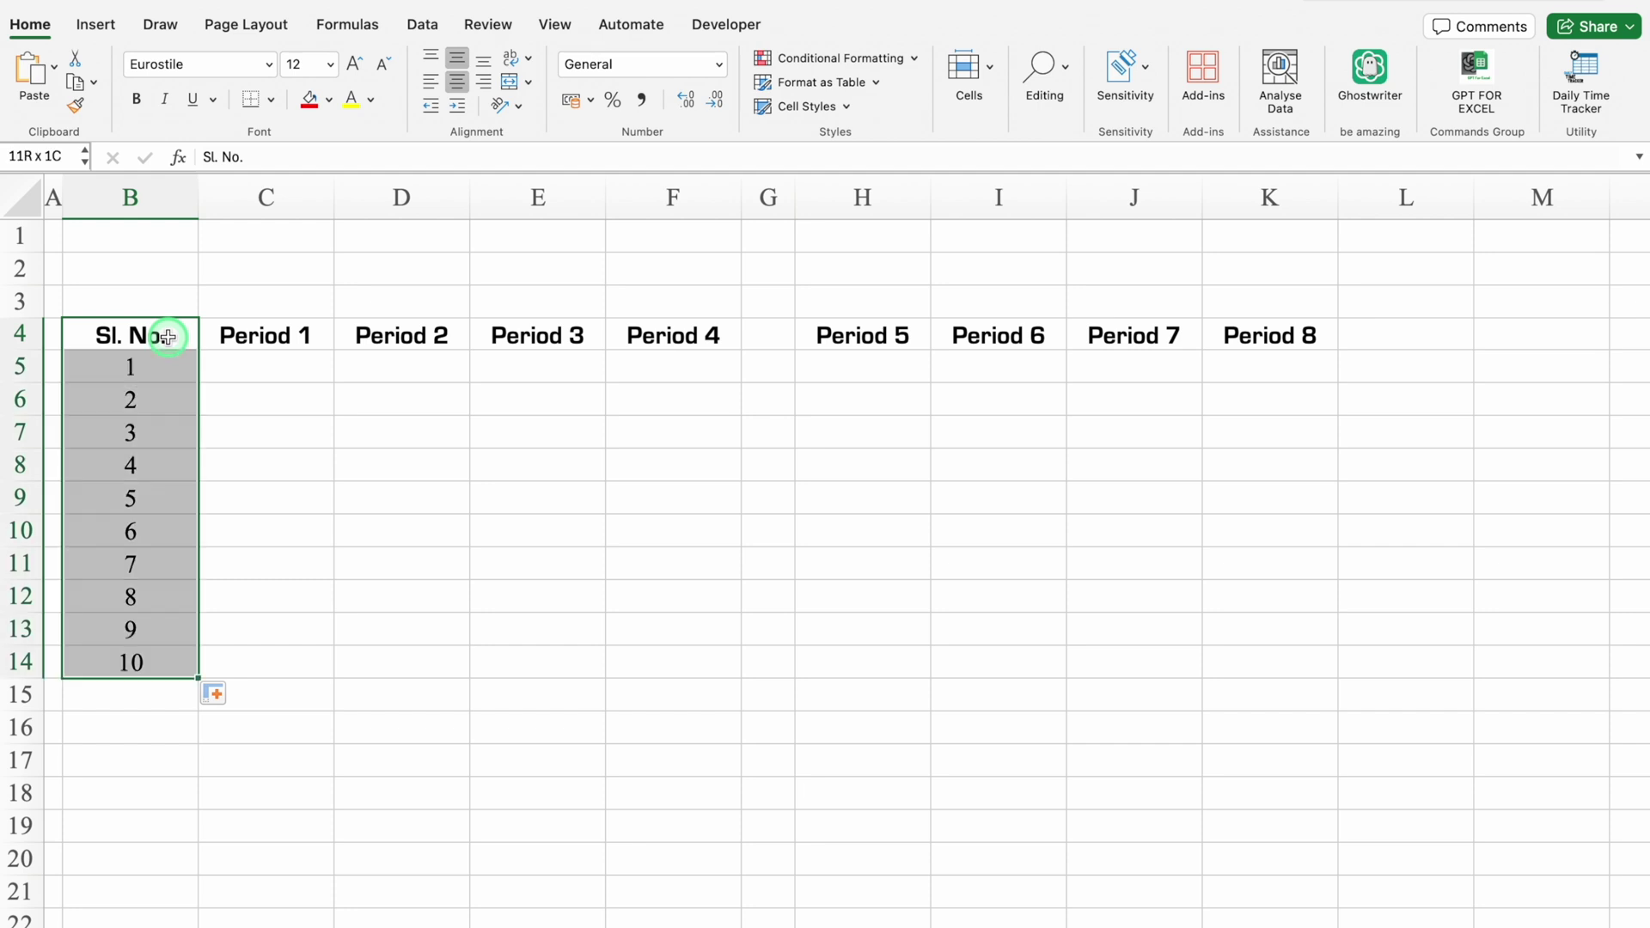
key(ctrl+shift+Right)
key(ctrl+shift+Right)
key(ctrl+shift+Right)
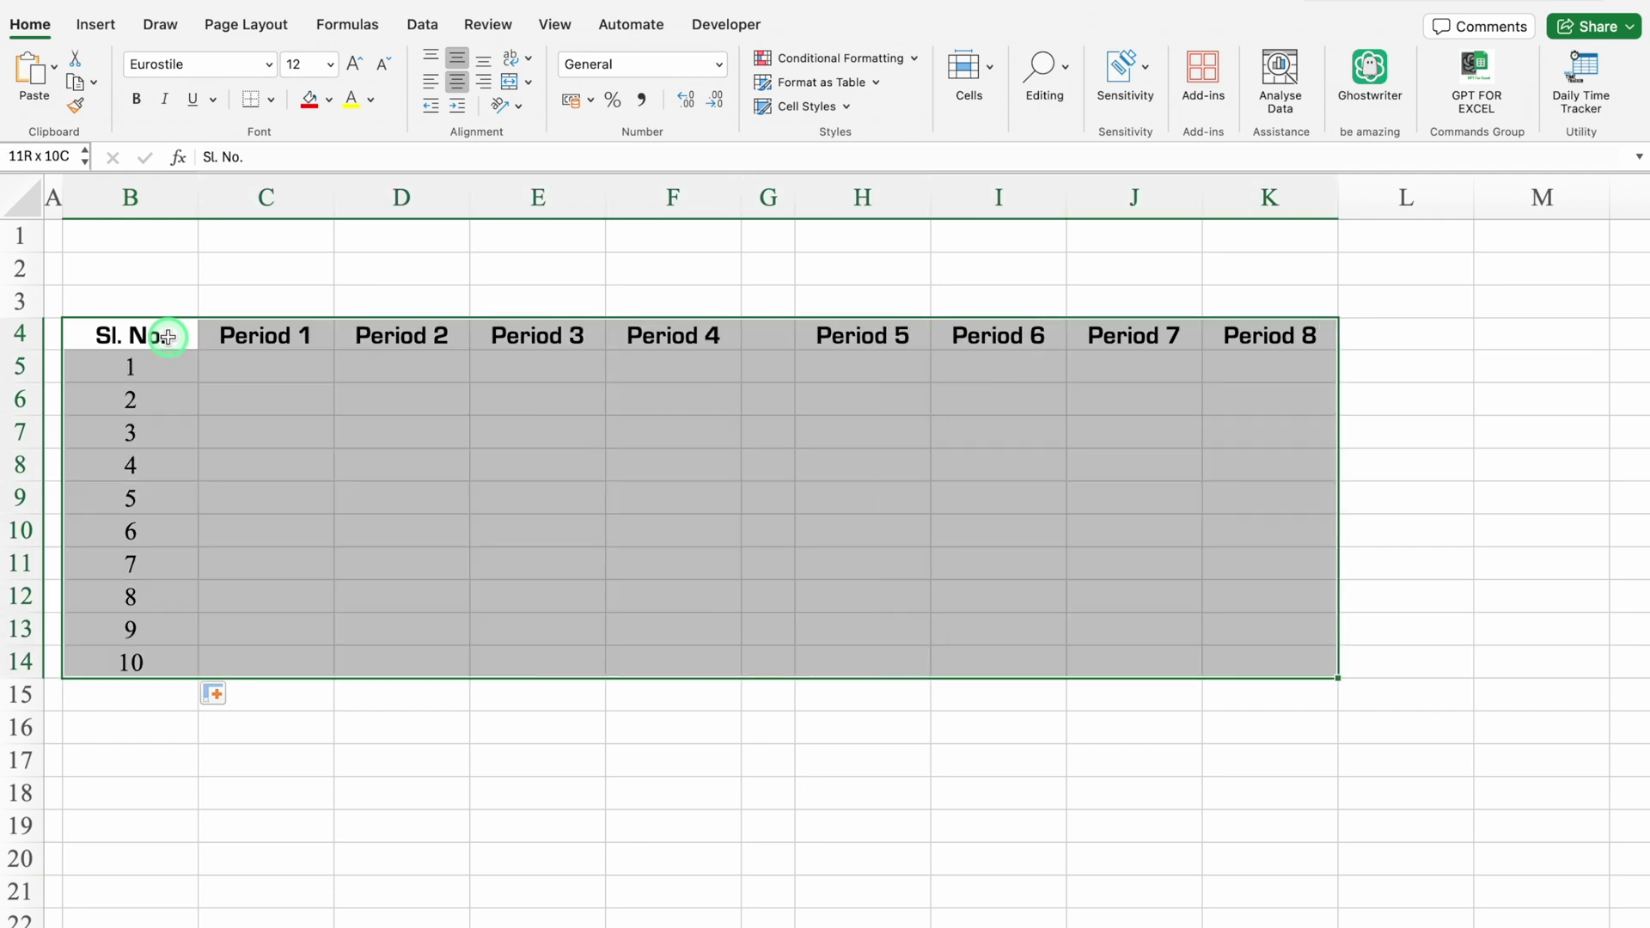
click(273, 100)
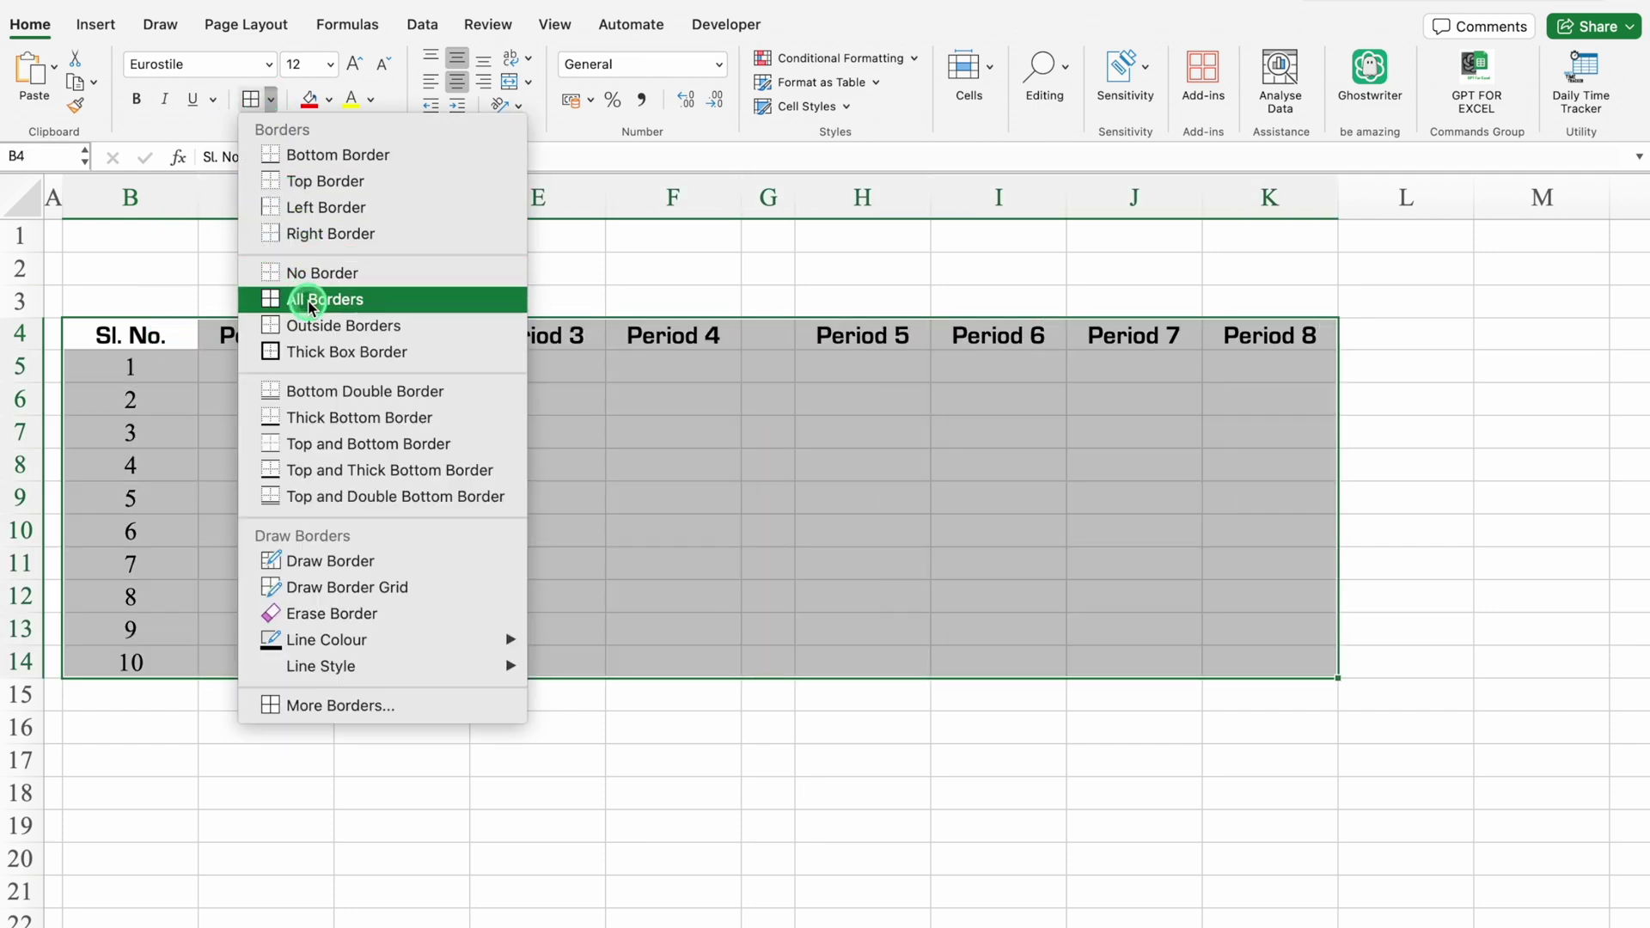
click(306, 298)
Step: Merge B2:K2 above the table and enter the title Teacher & Period Details
click(137, 268)
drag(137, 267, 1230, 272)
click(530, 84)
click(581, 139)
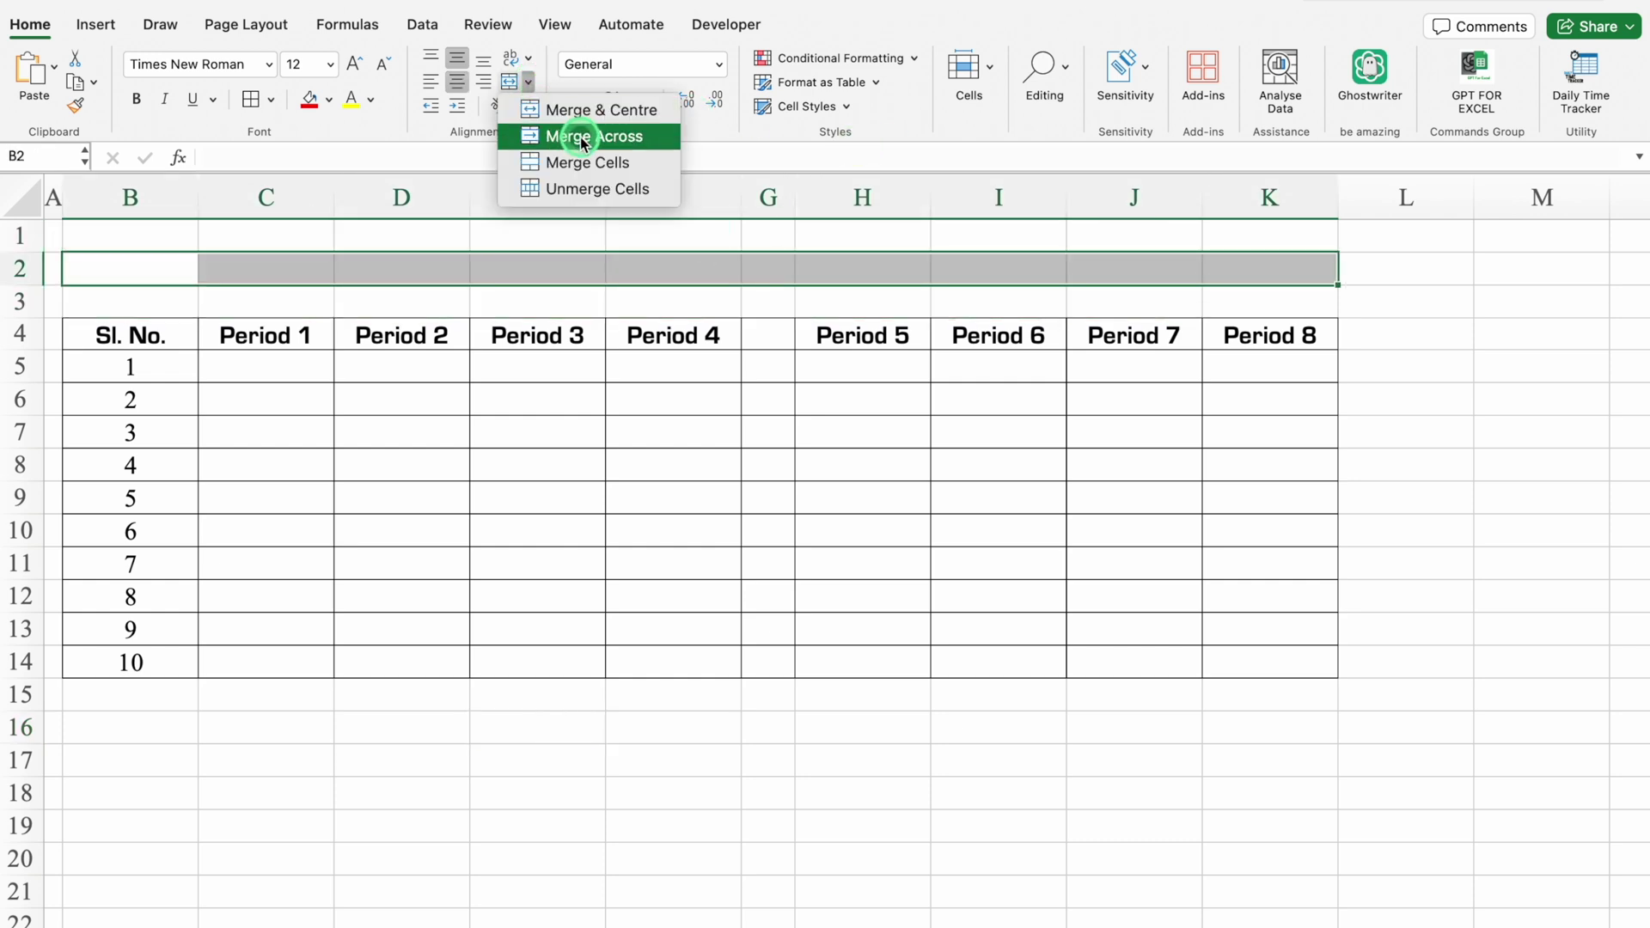
text(Teacher & Period Details)
key(Return)
Step: Give the title an orange fill and set its text to bold Eurostile, size 18
click(507, 269)
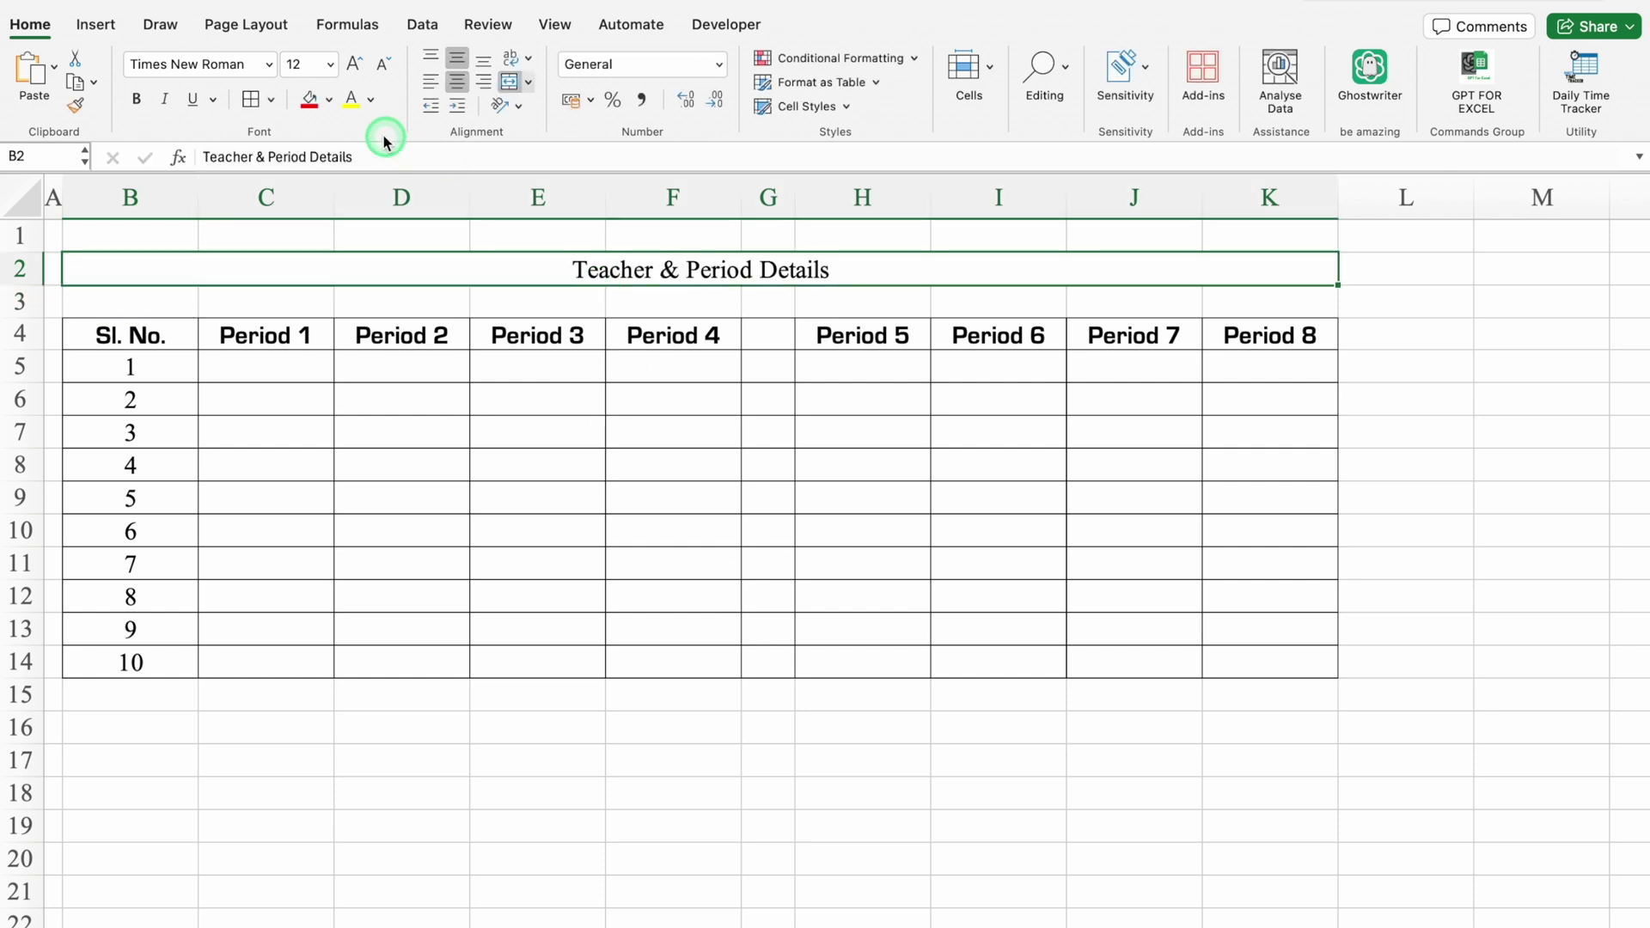
click(329, 98)
click(356, 346)
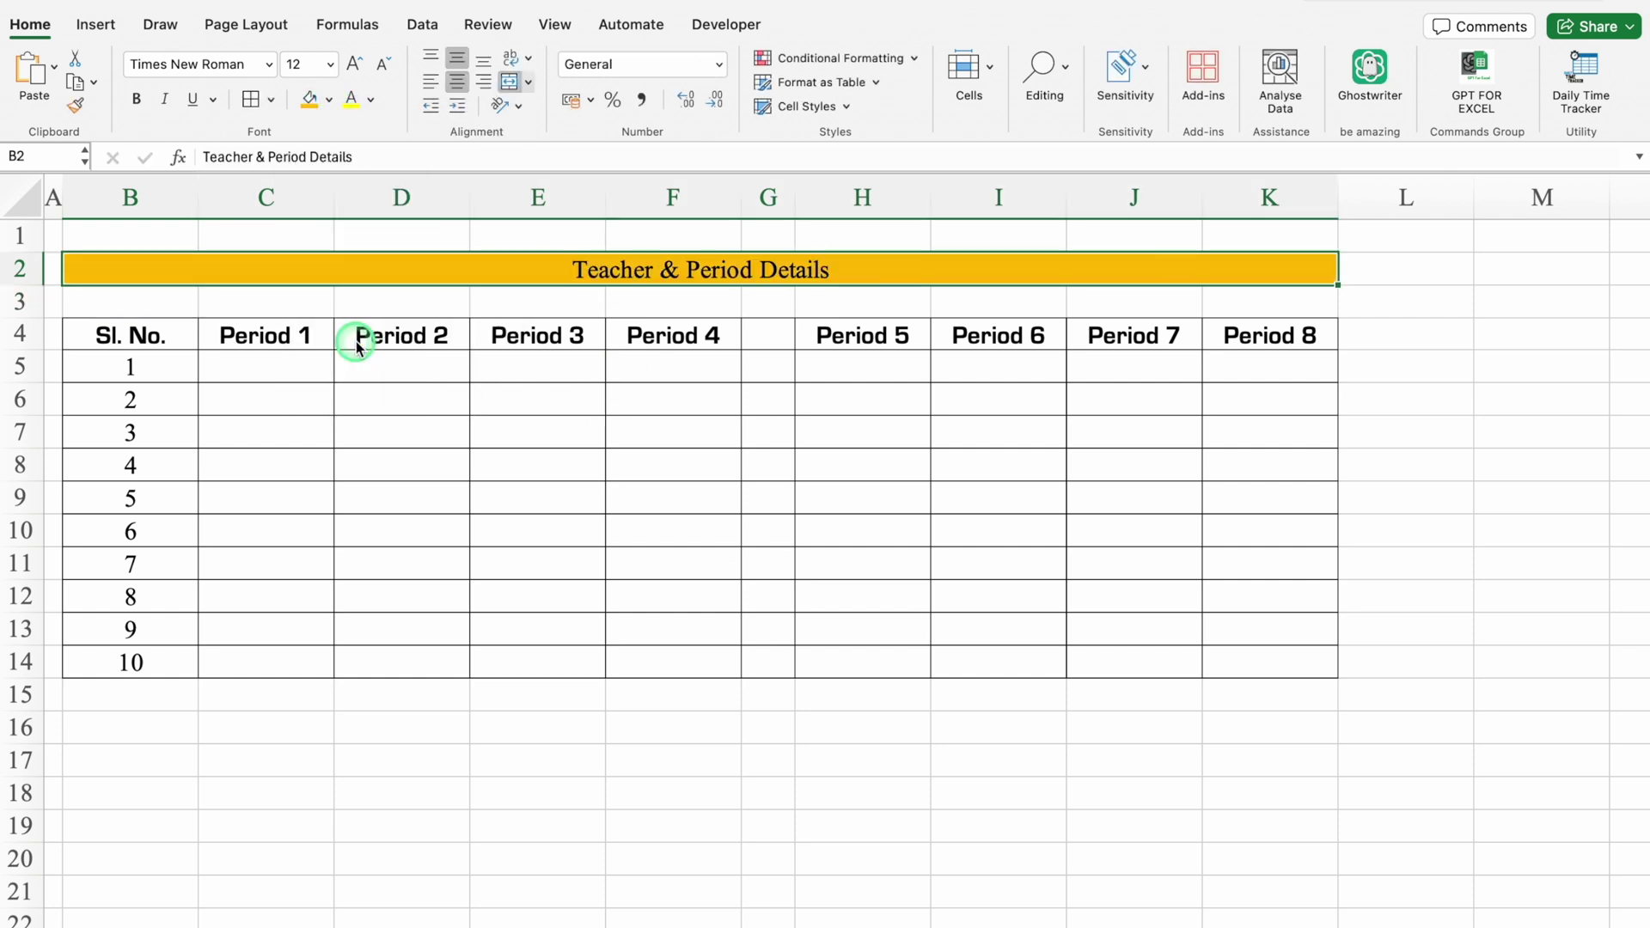
click(269, 64)
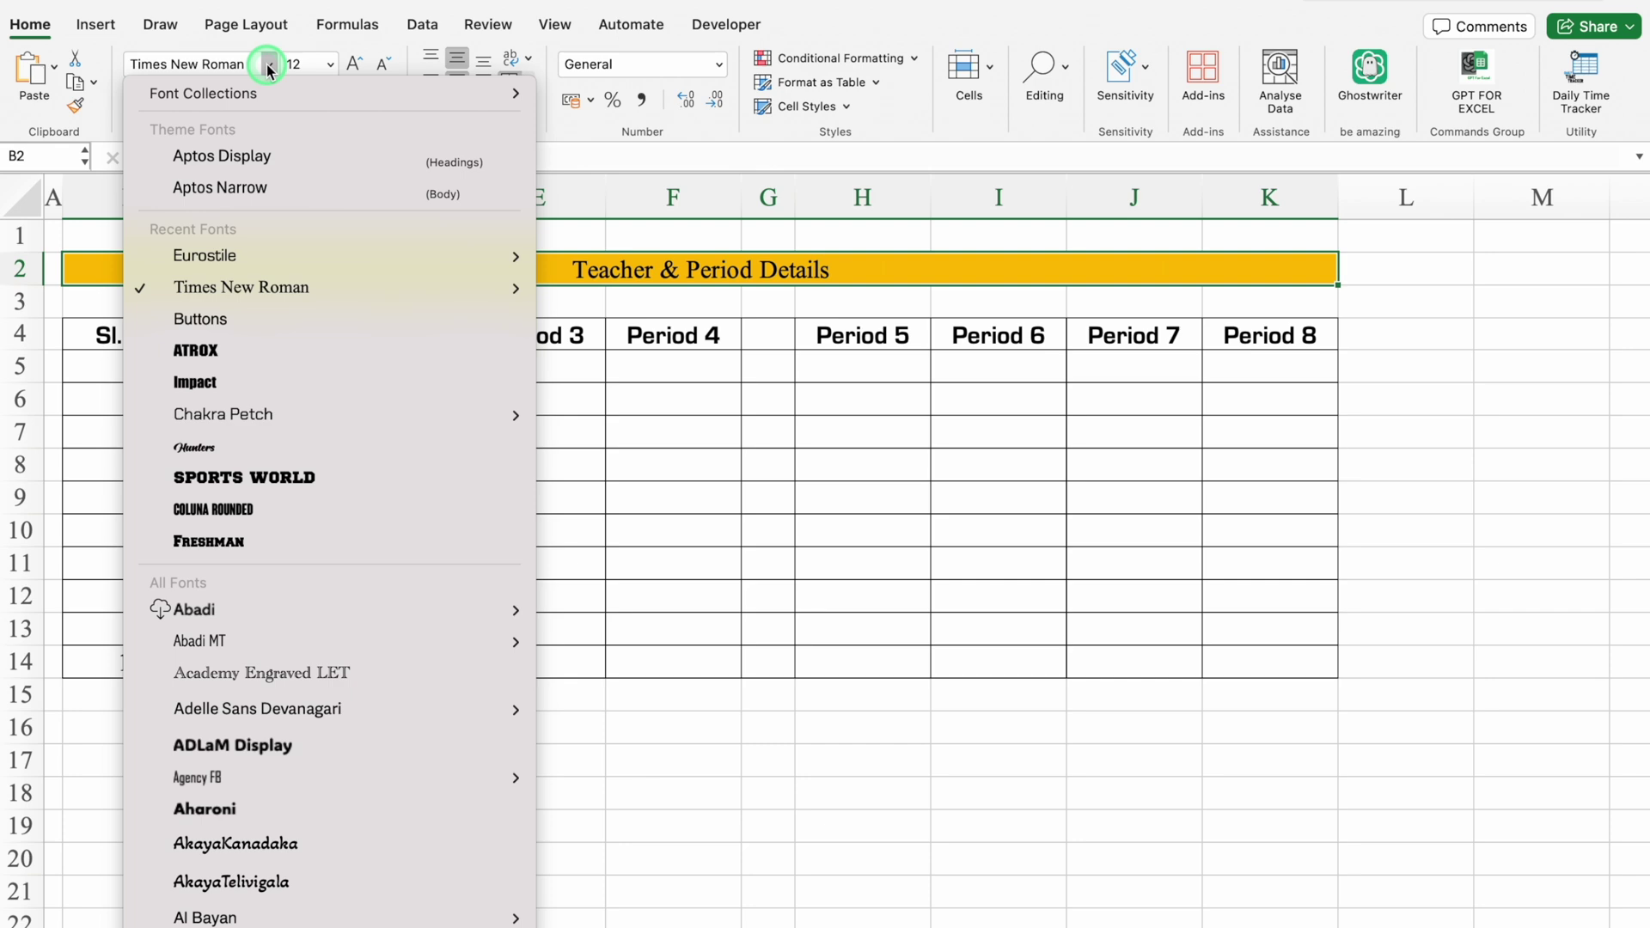
mouse_move(301, 251)
click(616, 333)
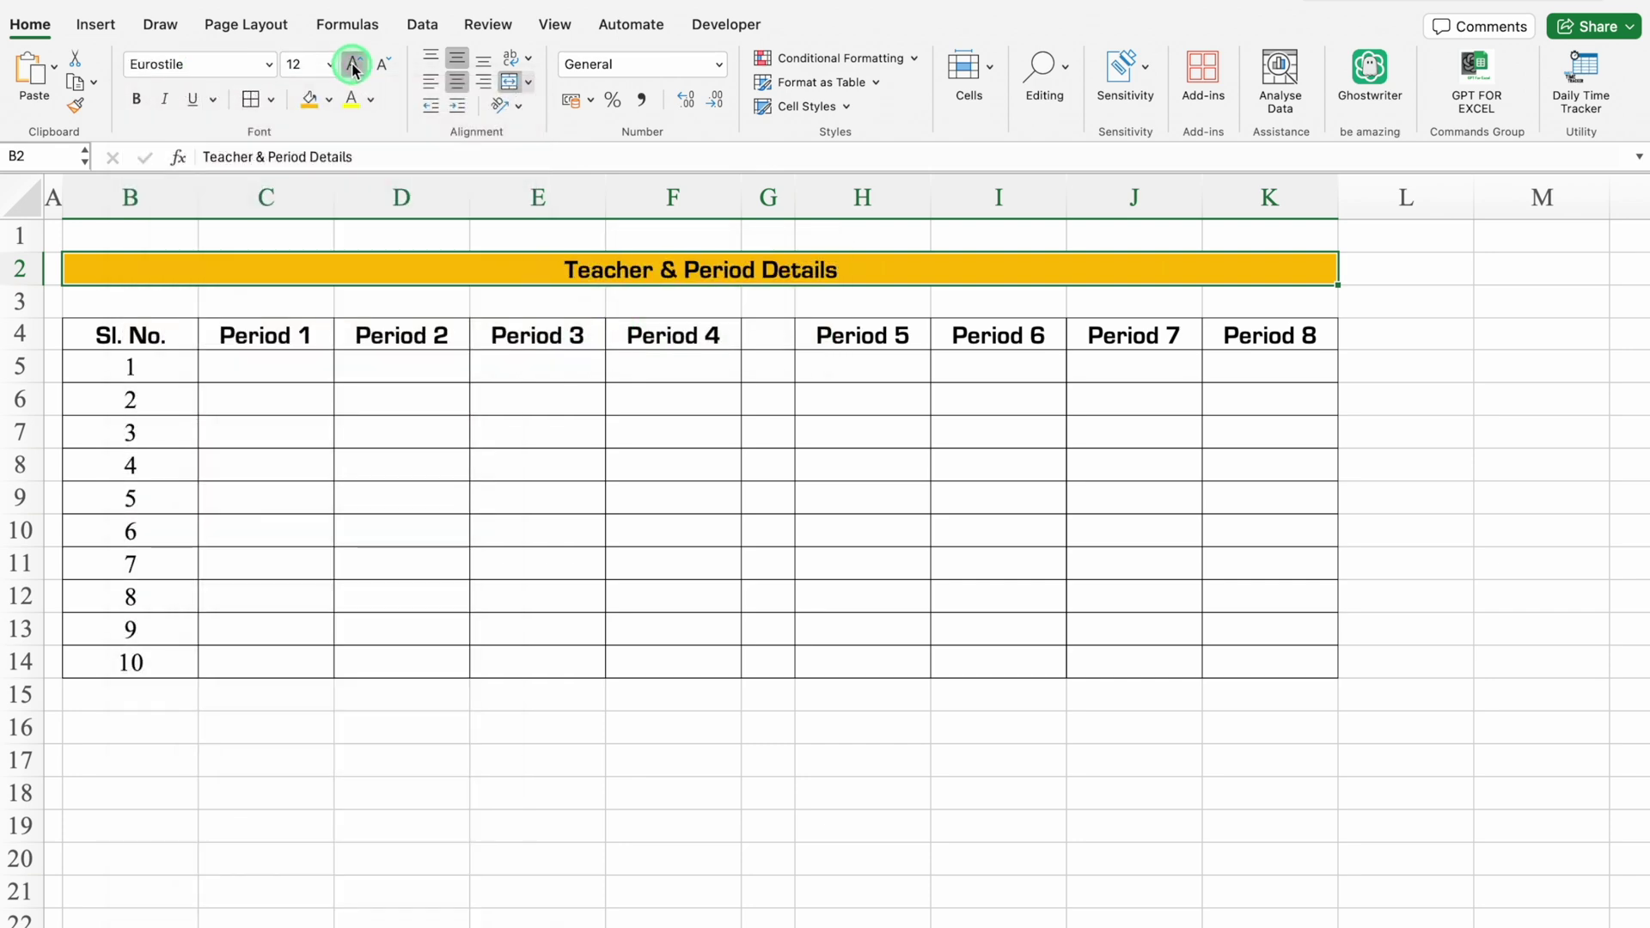
click(353, 66)
click(353, 65)
click(354, 65)
Step: Hide the sheet's gridlines and reduce the heights of the blank rows 1 and 3
click(556, 26)
click(604, 82)
drag(26, 251, 29, 230)
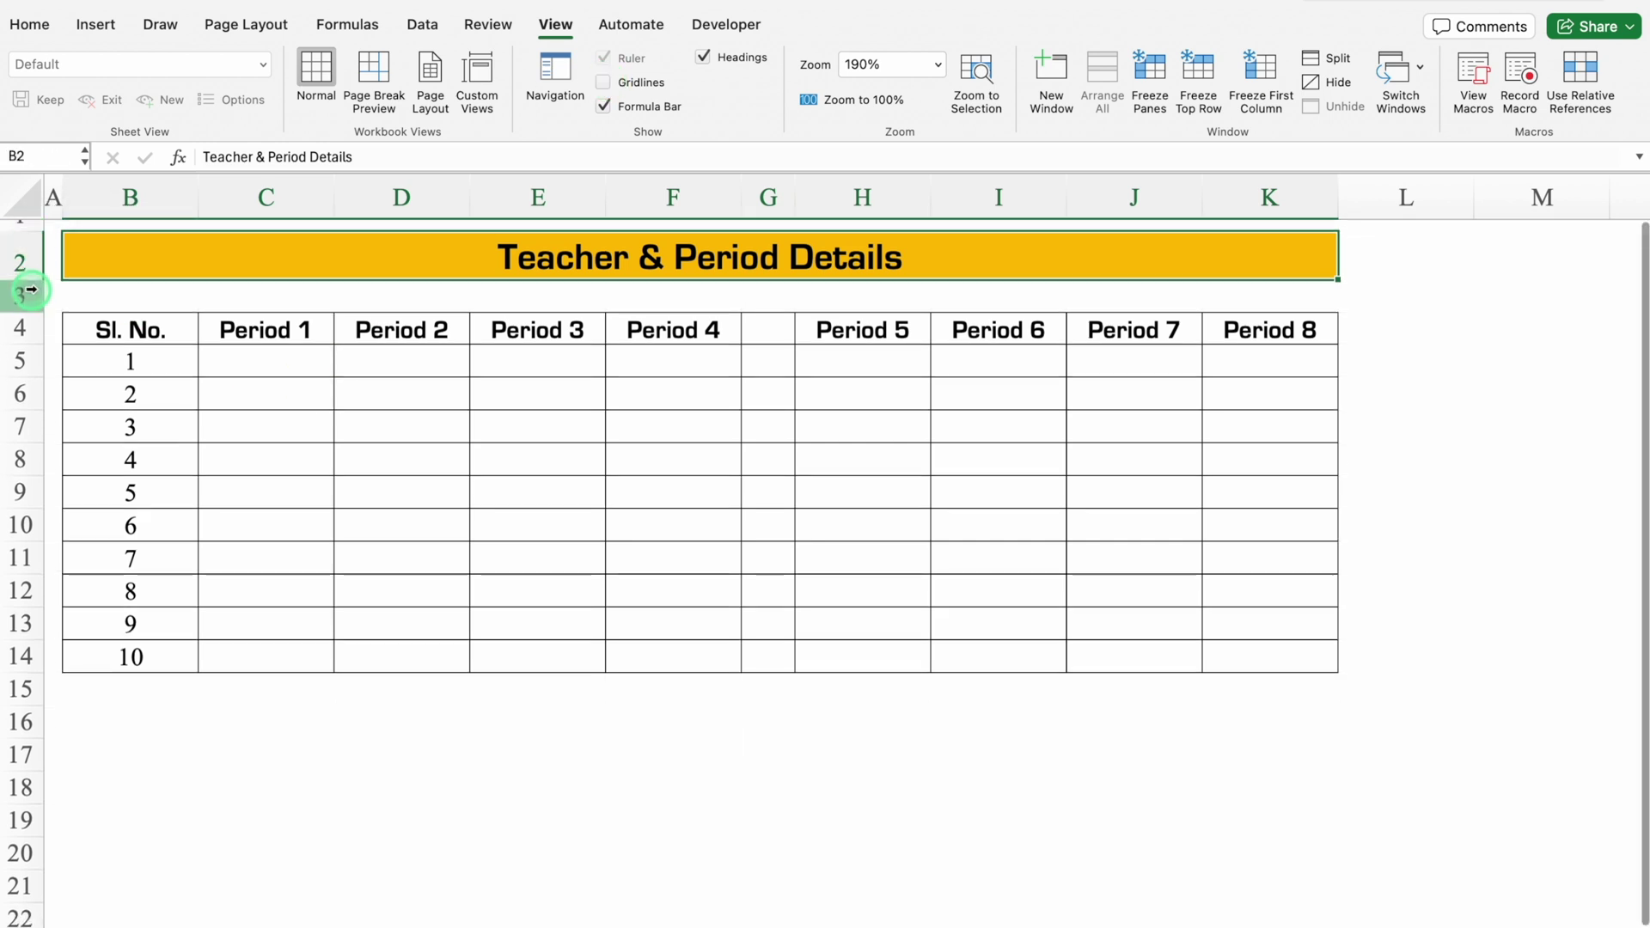
drag(30, 310, 29, 286)
Step: Fill the header row B4:K4 with blue and set its text colour to white
drag(129, 308, 1247, 307)
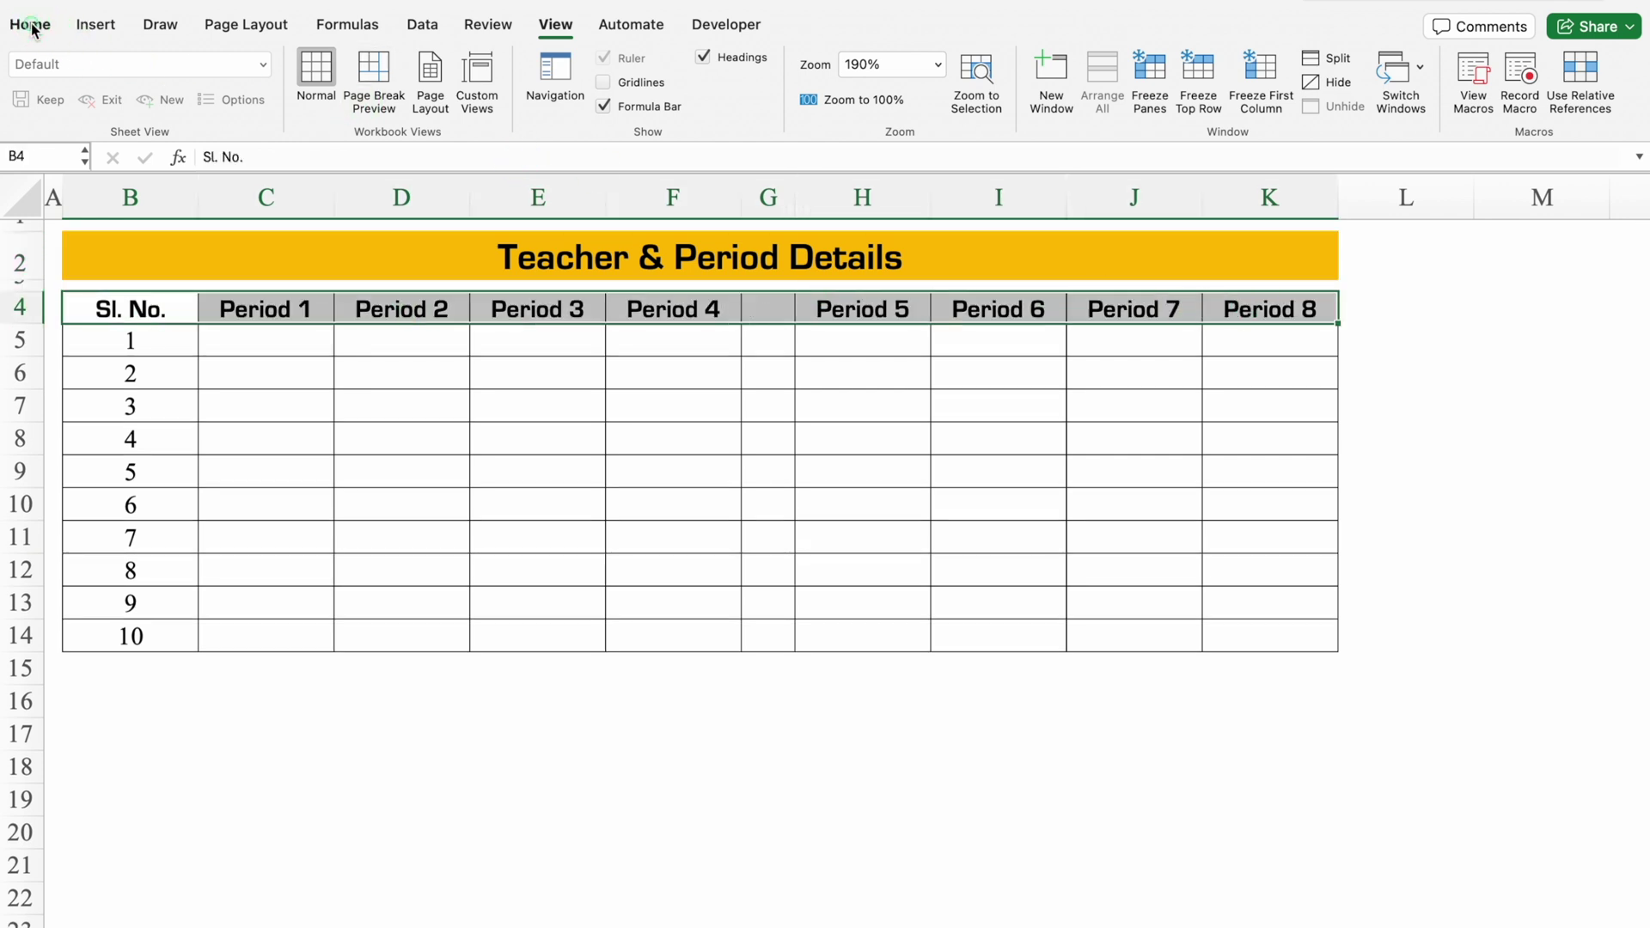
click(32, 24)
click(327, 100)
click(453, 340)
click(371, 100)
click(367, 199)
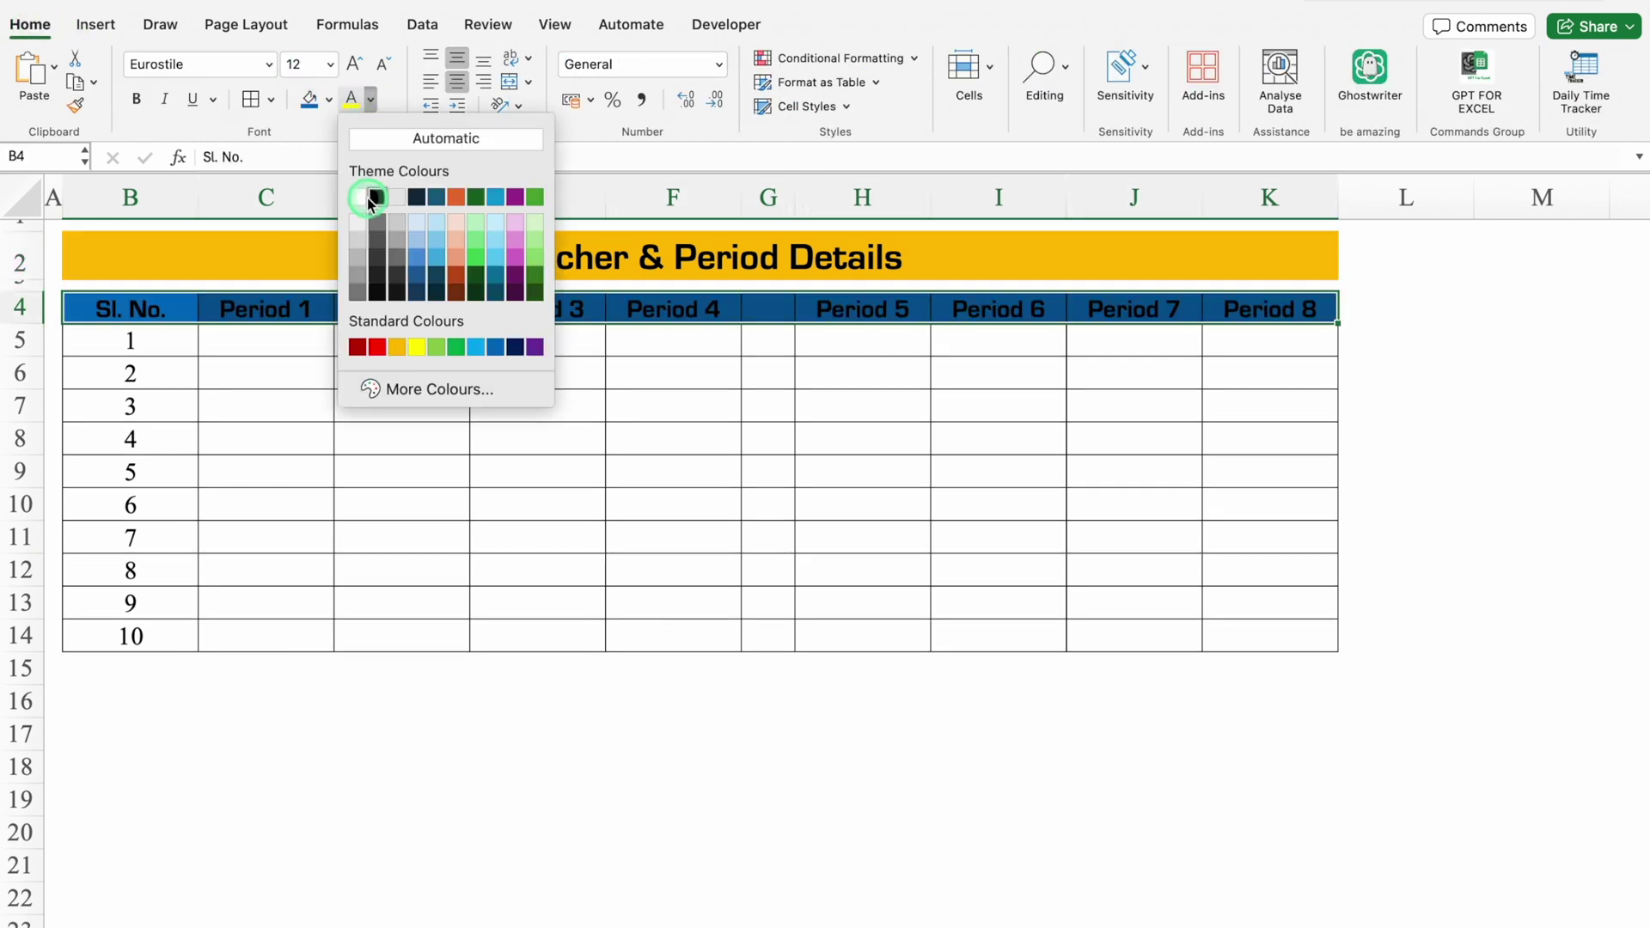
Step: Add a border around the title in row 2 and fill the blank header cell G4 with red
click(356, 554)
key(super+Up)
key(super+Up)
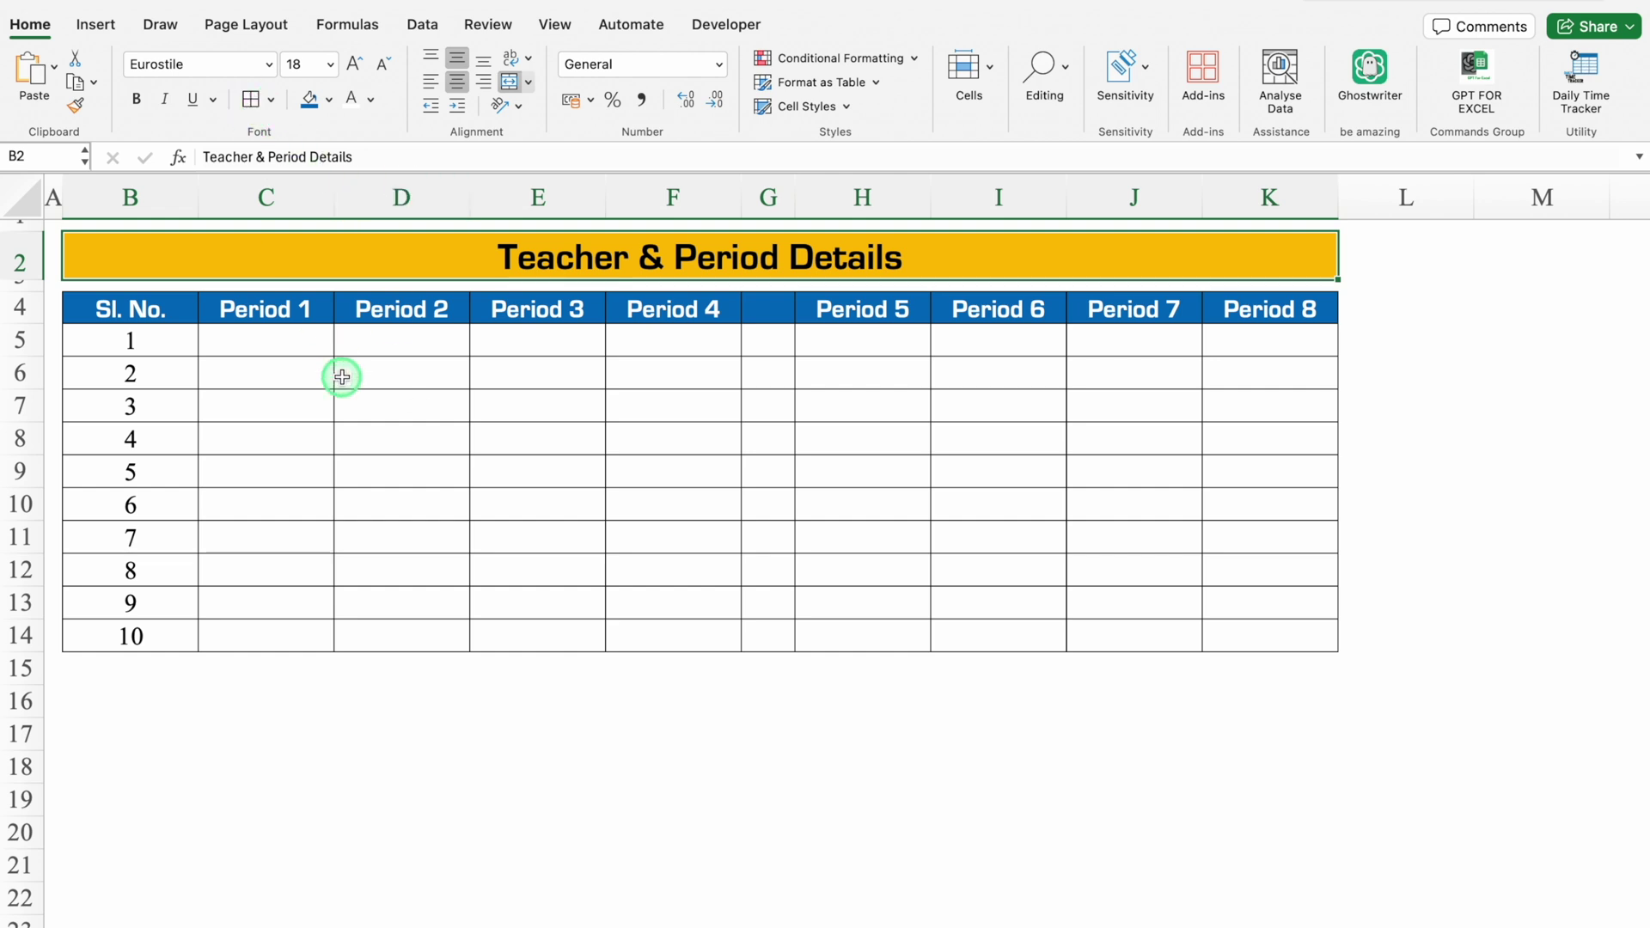
click(768, 309)
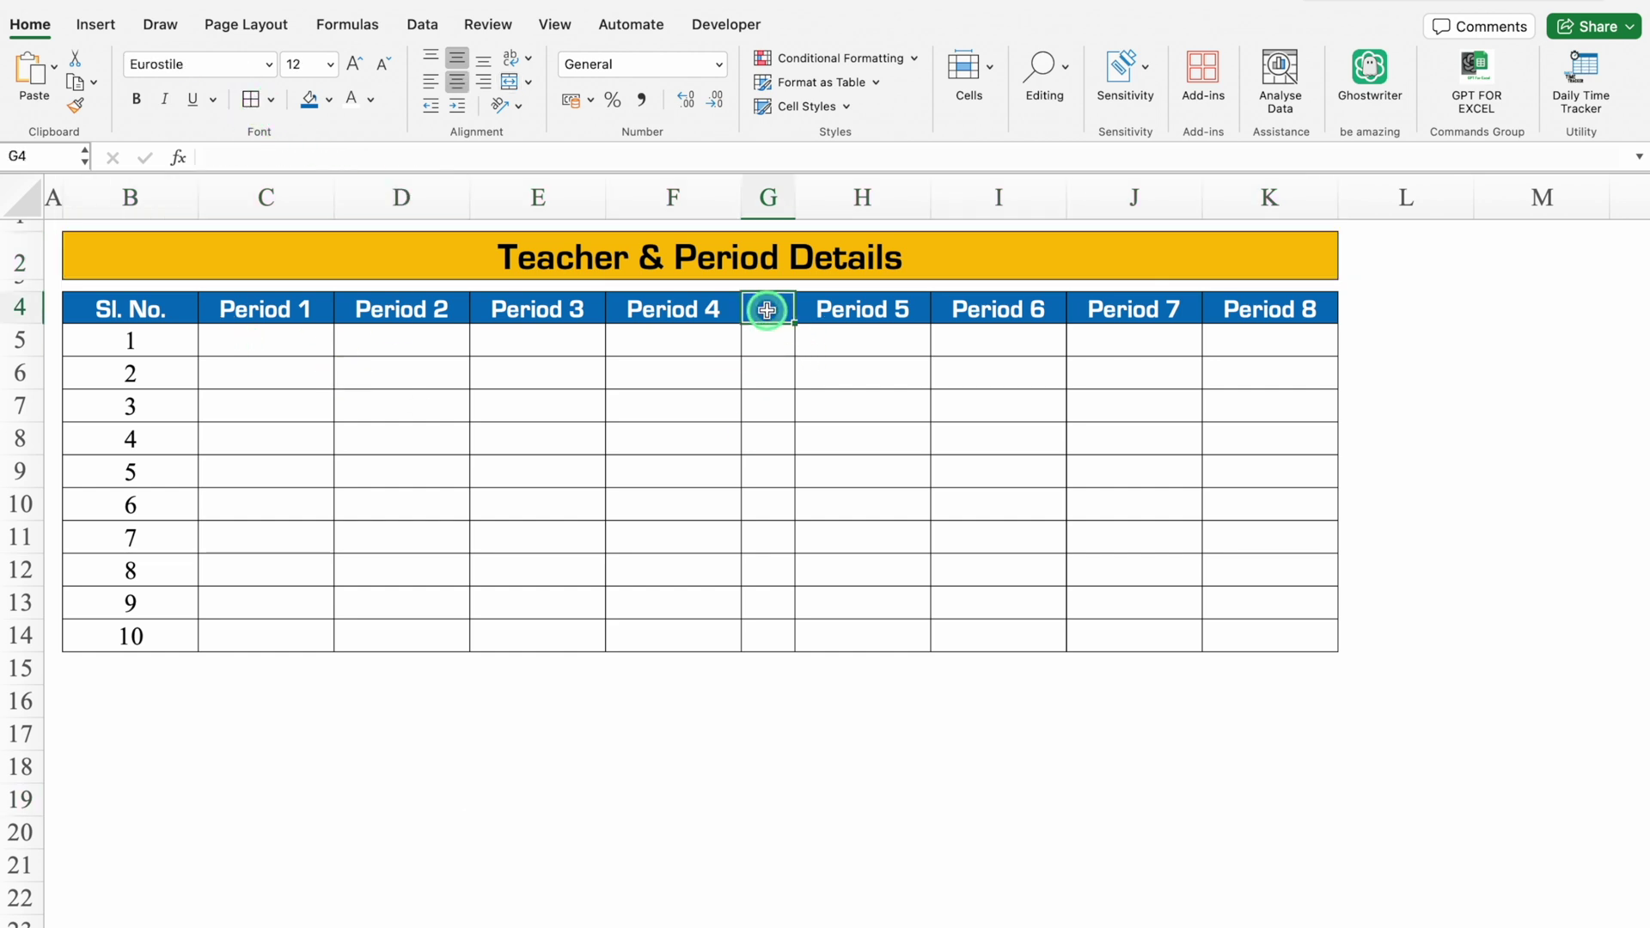
click(328, 99)
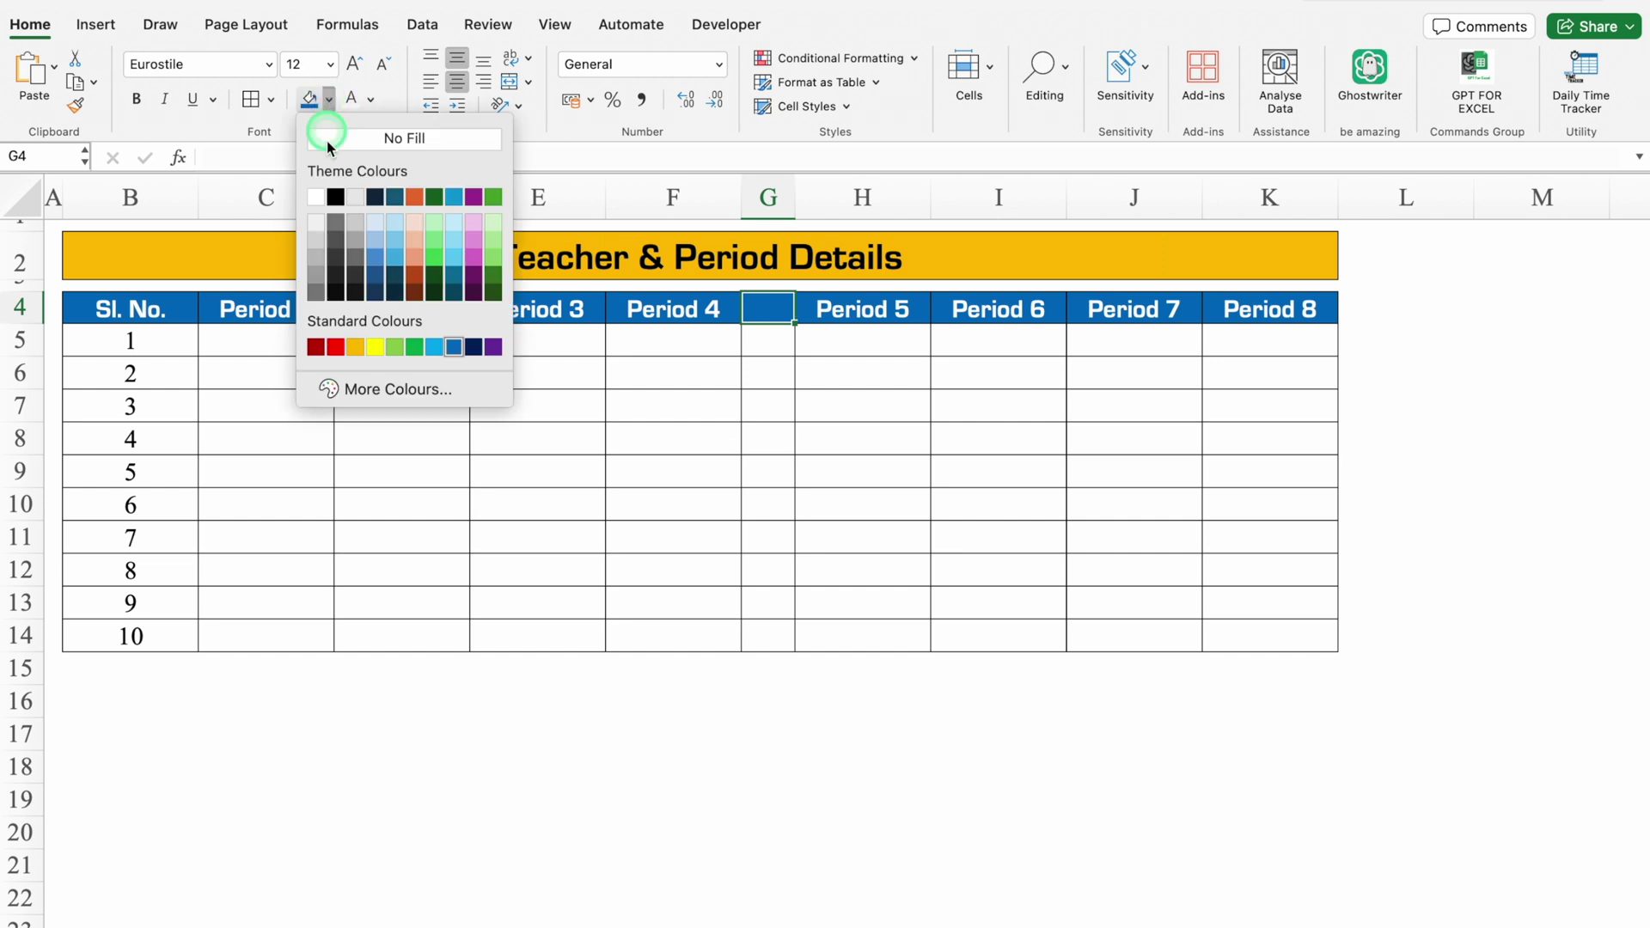
click(337, 347)
click(482, 729)
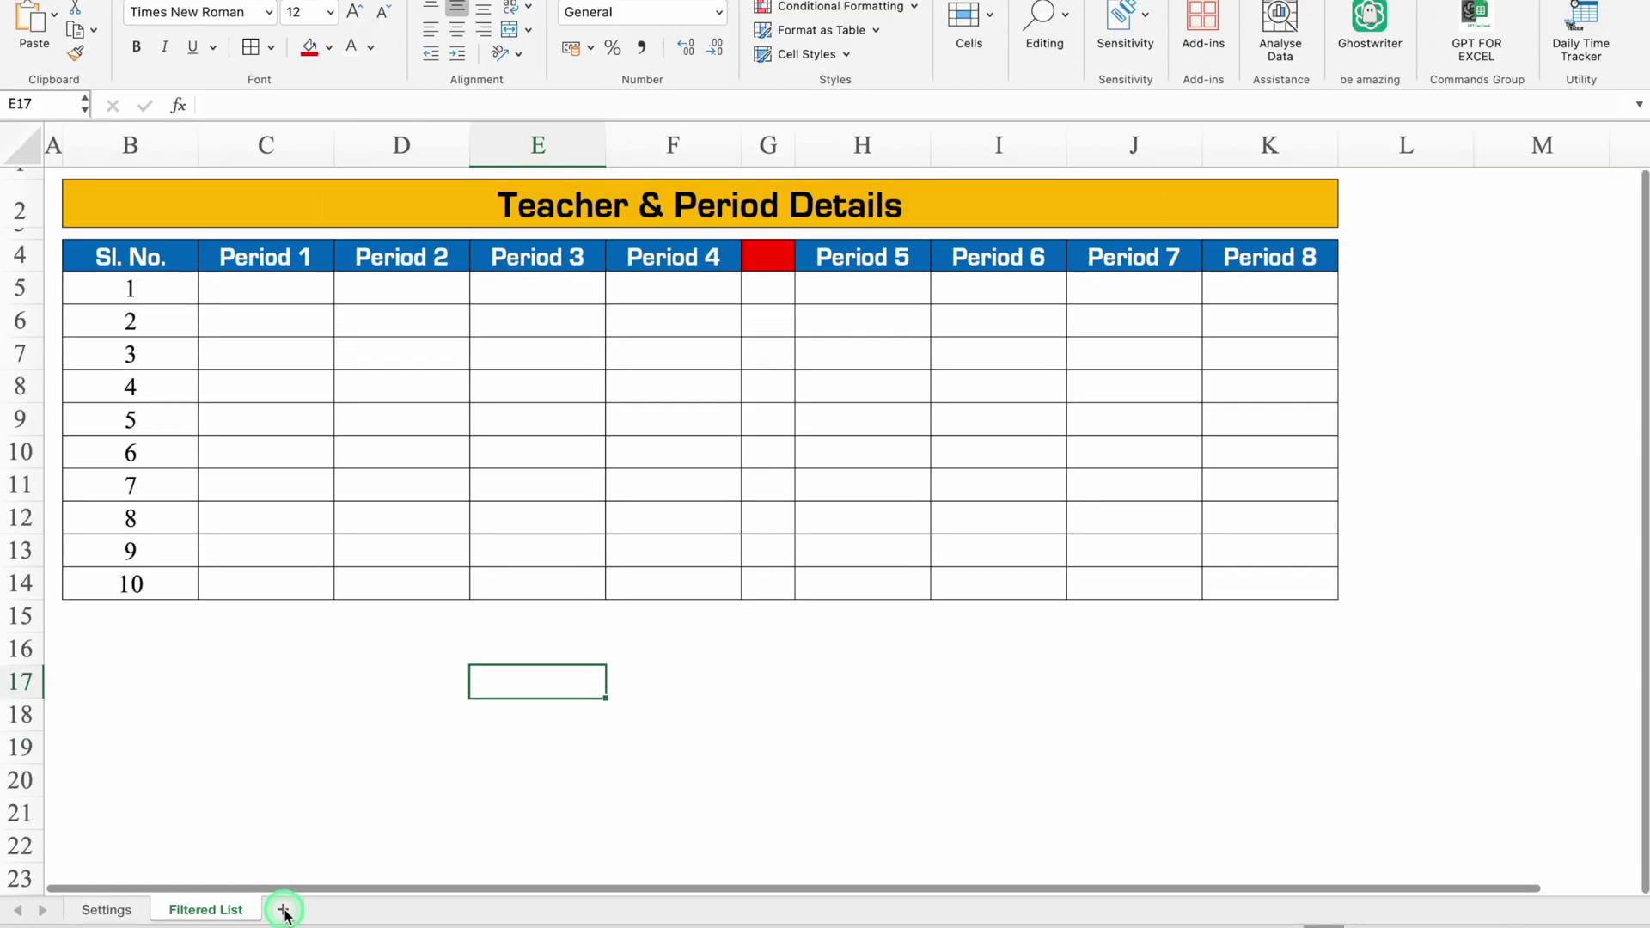
Step: Add a new sheet after Filtered List and name it Time Table
click(284, 910)
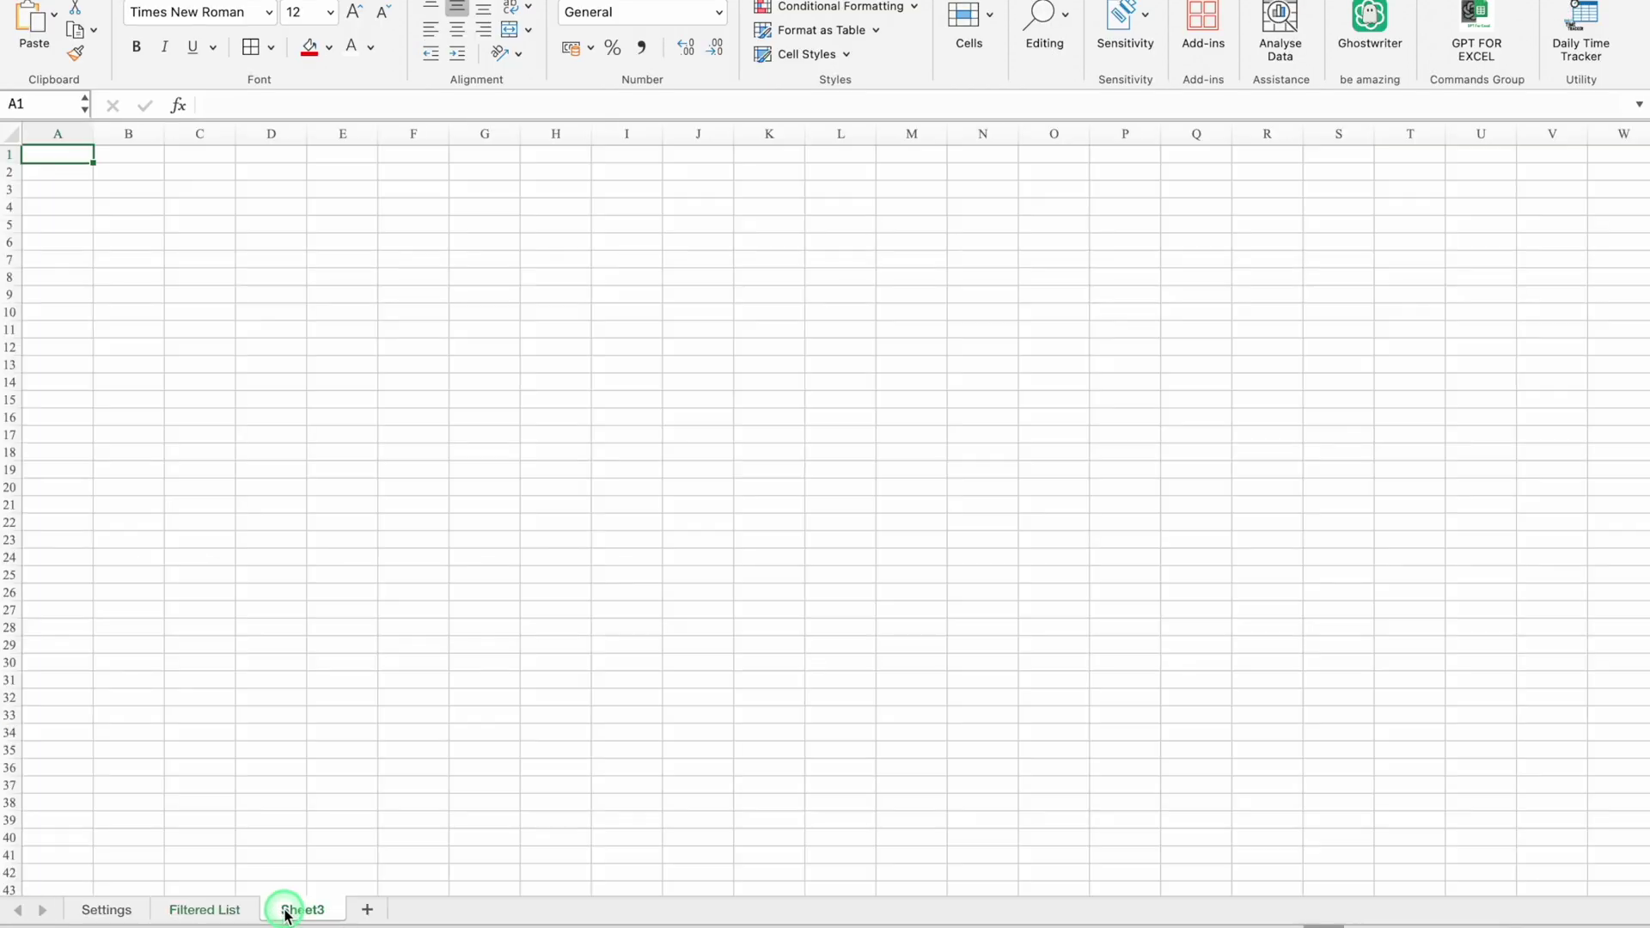
double_click(305, 910)
text(Time Table)
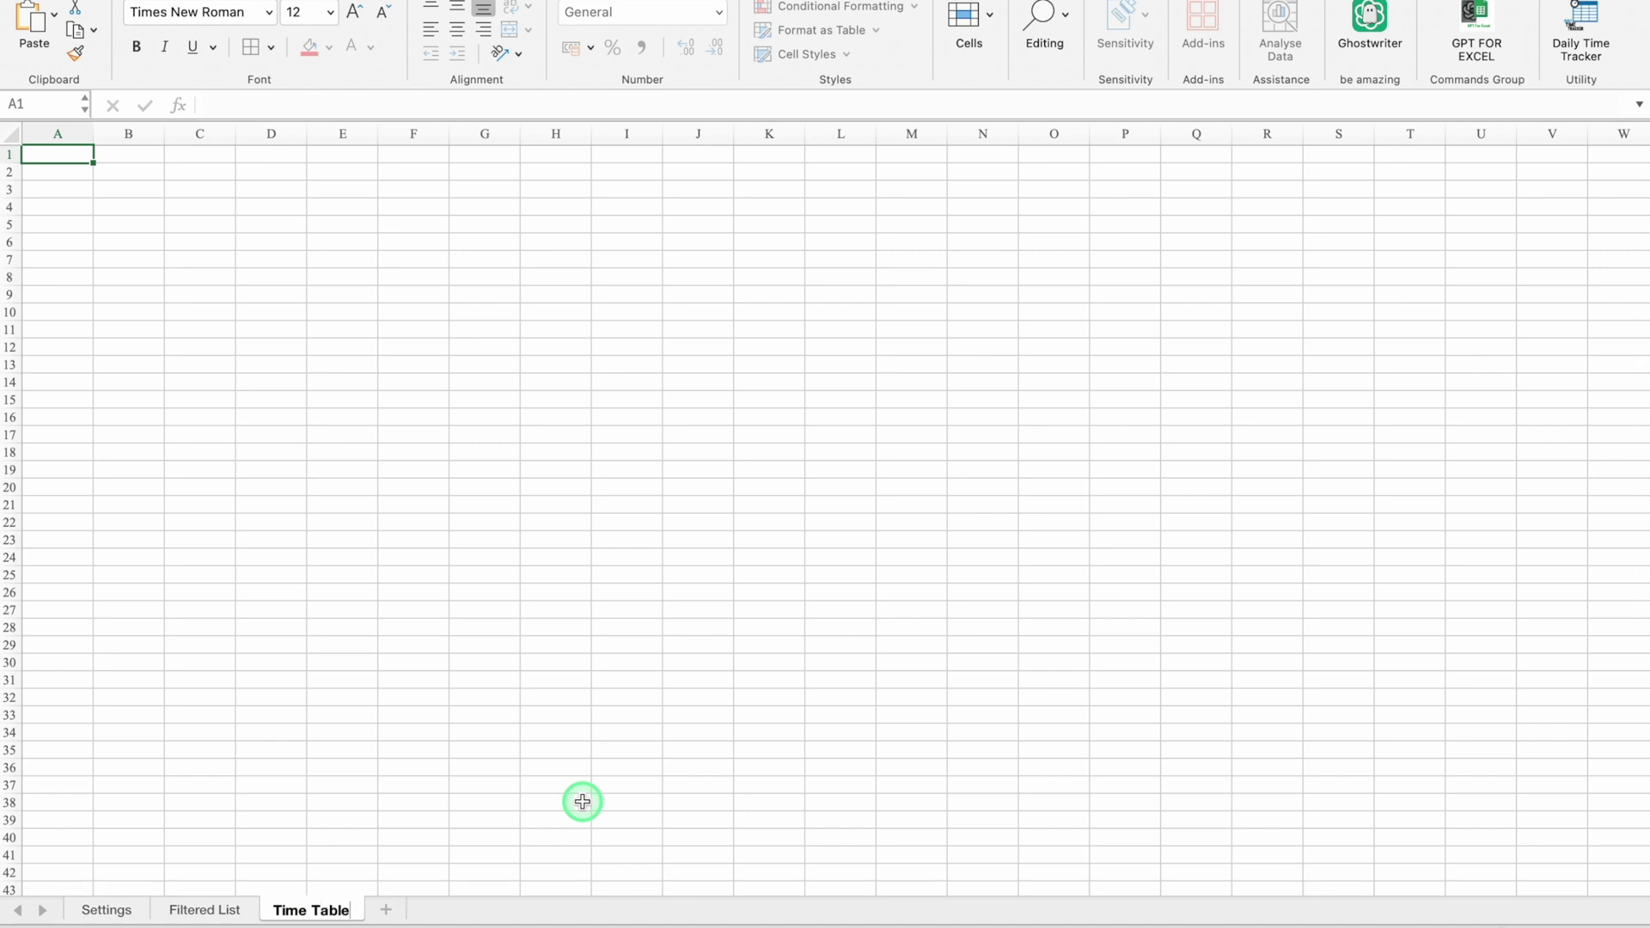
key(Return)
Step: Narrow column A of the Time Table sheet and enter the heading Classes in B4
scroll(162, 166, up, 5)
drag(178, 138, 62, 154)
click(163, 281)
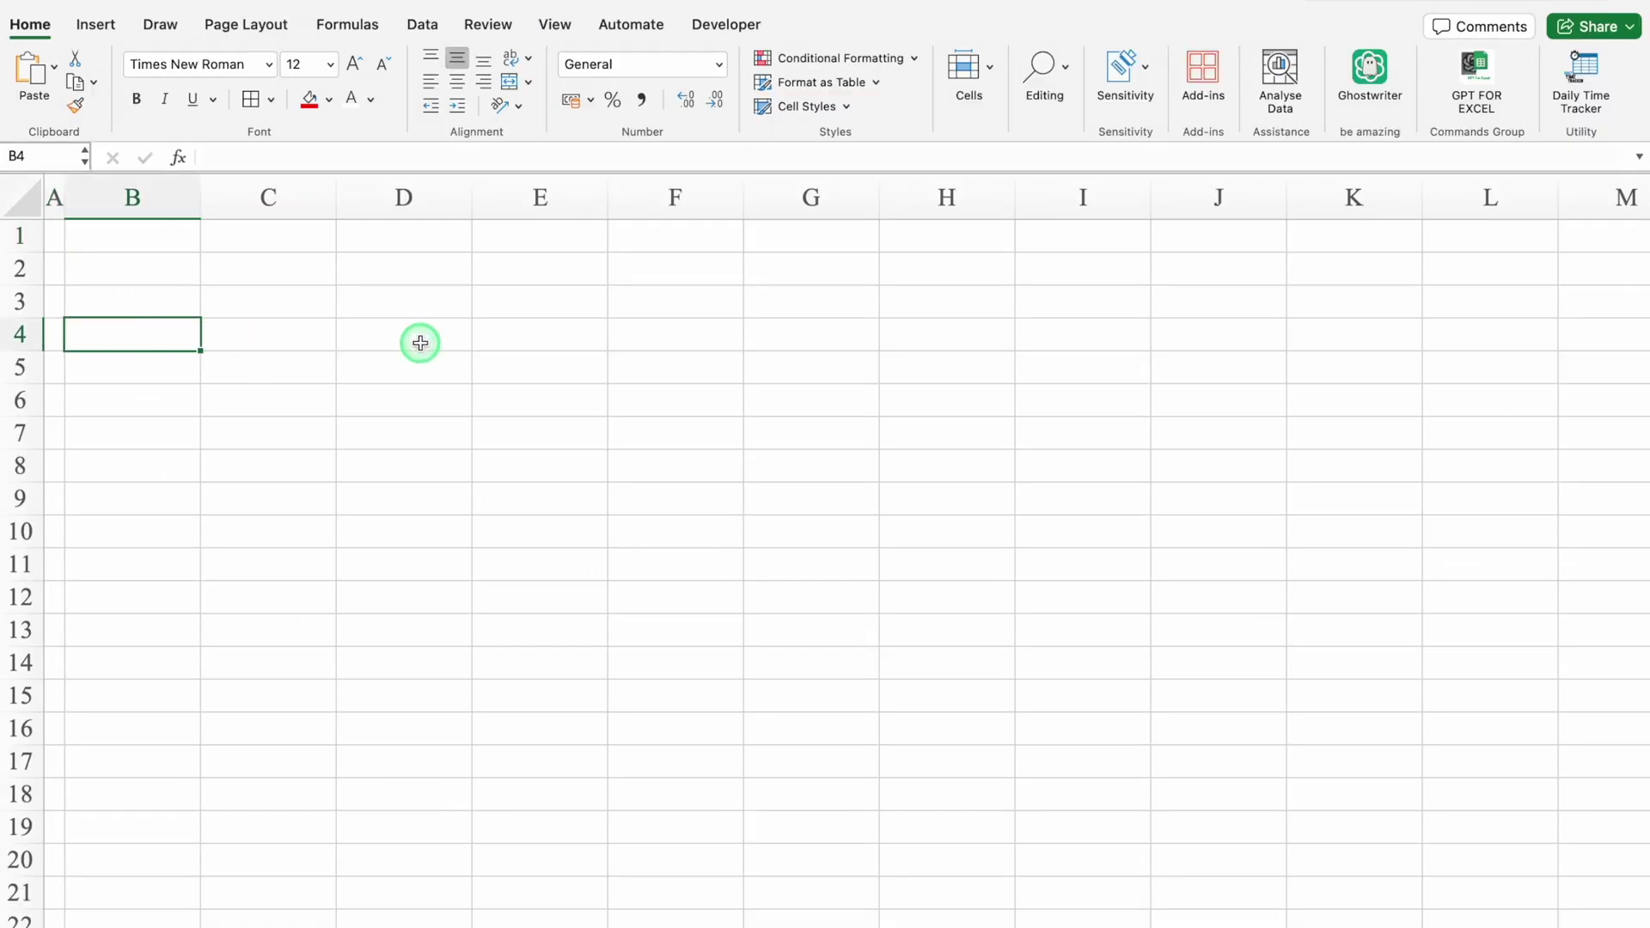
key(Return)
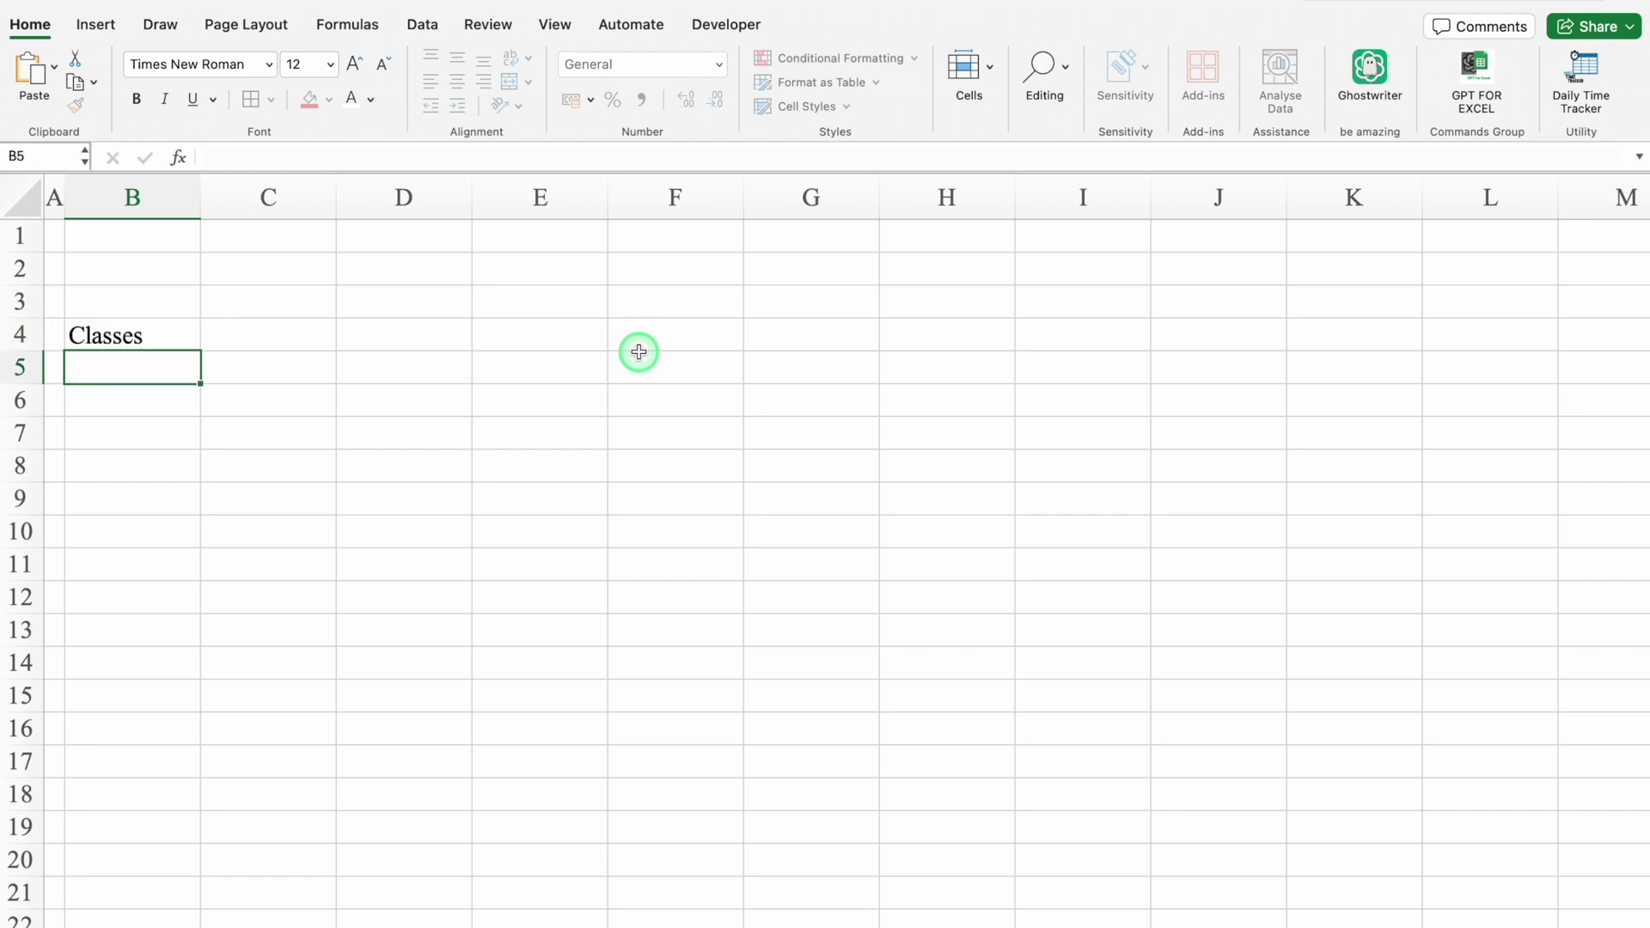
Step: Merge and centre the Classes heading across B4:B5 and copy the merged cell down to B6:B7
click(177, 336)
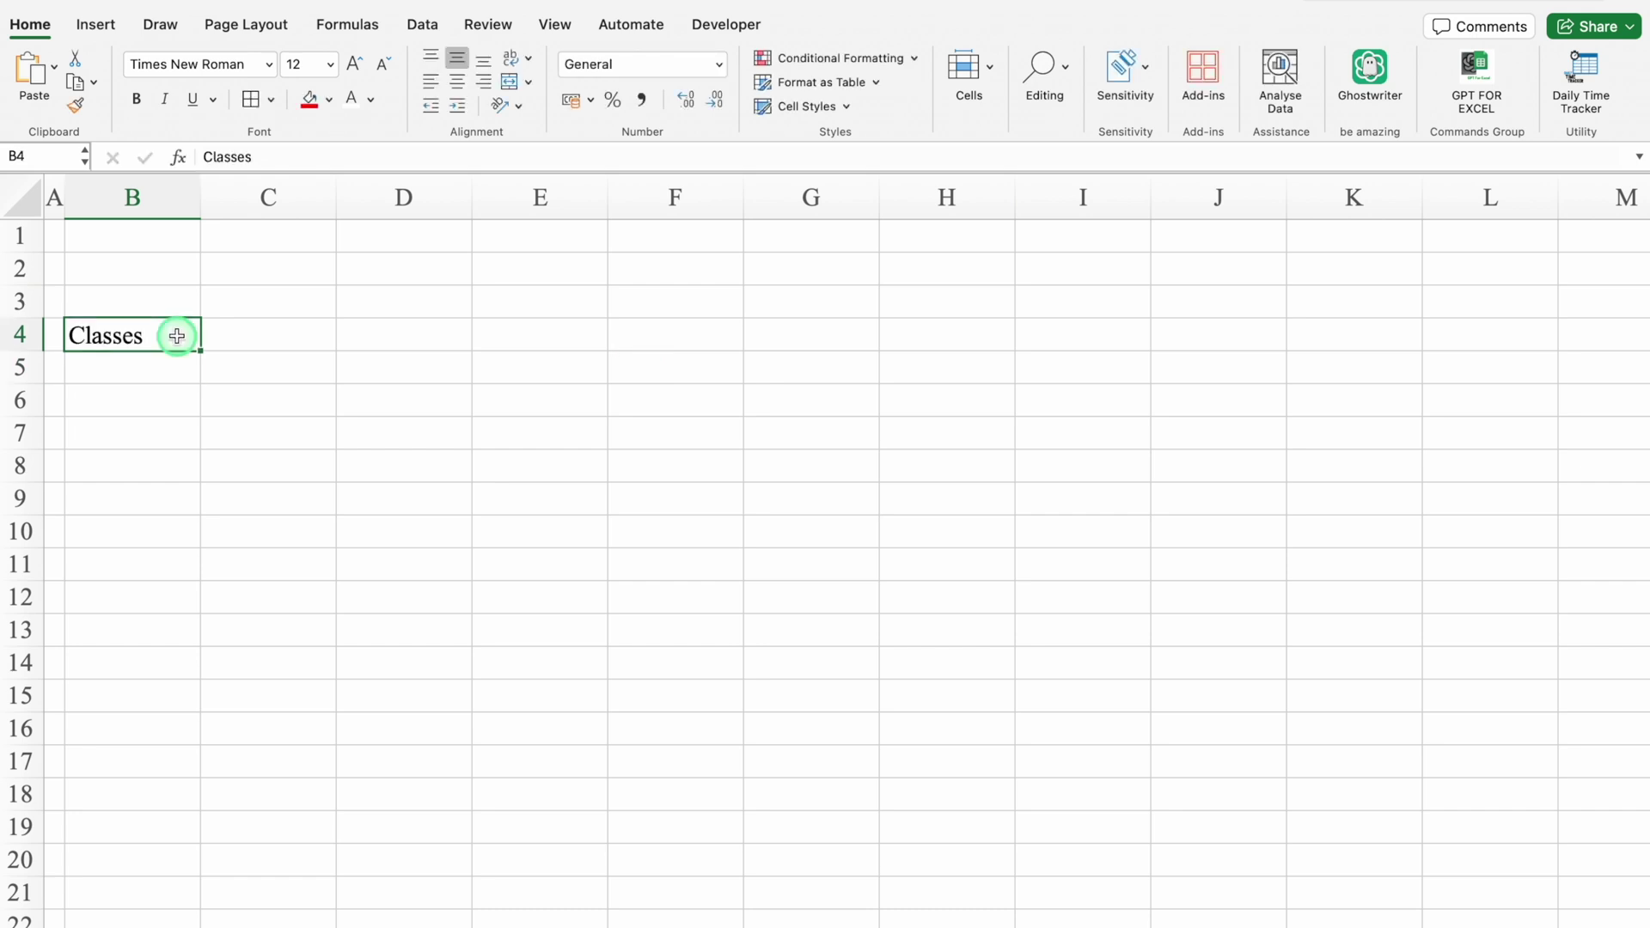
drag(176, 342, 176, 367)
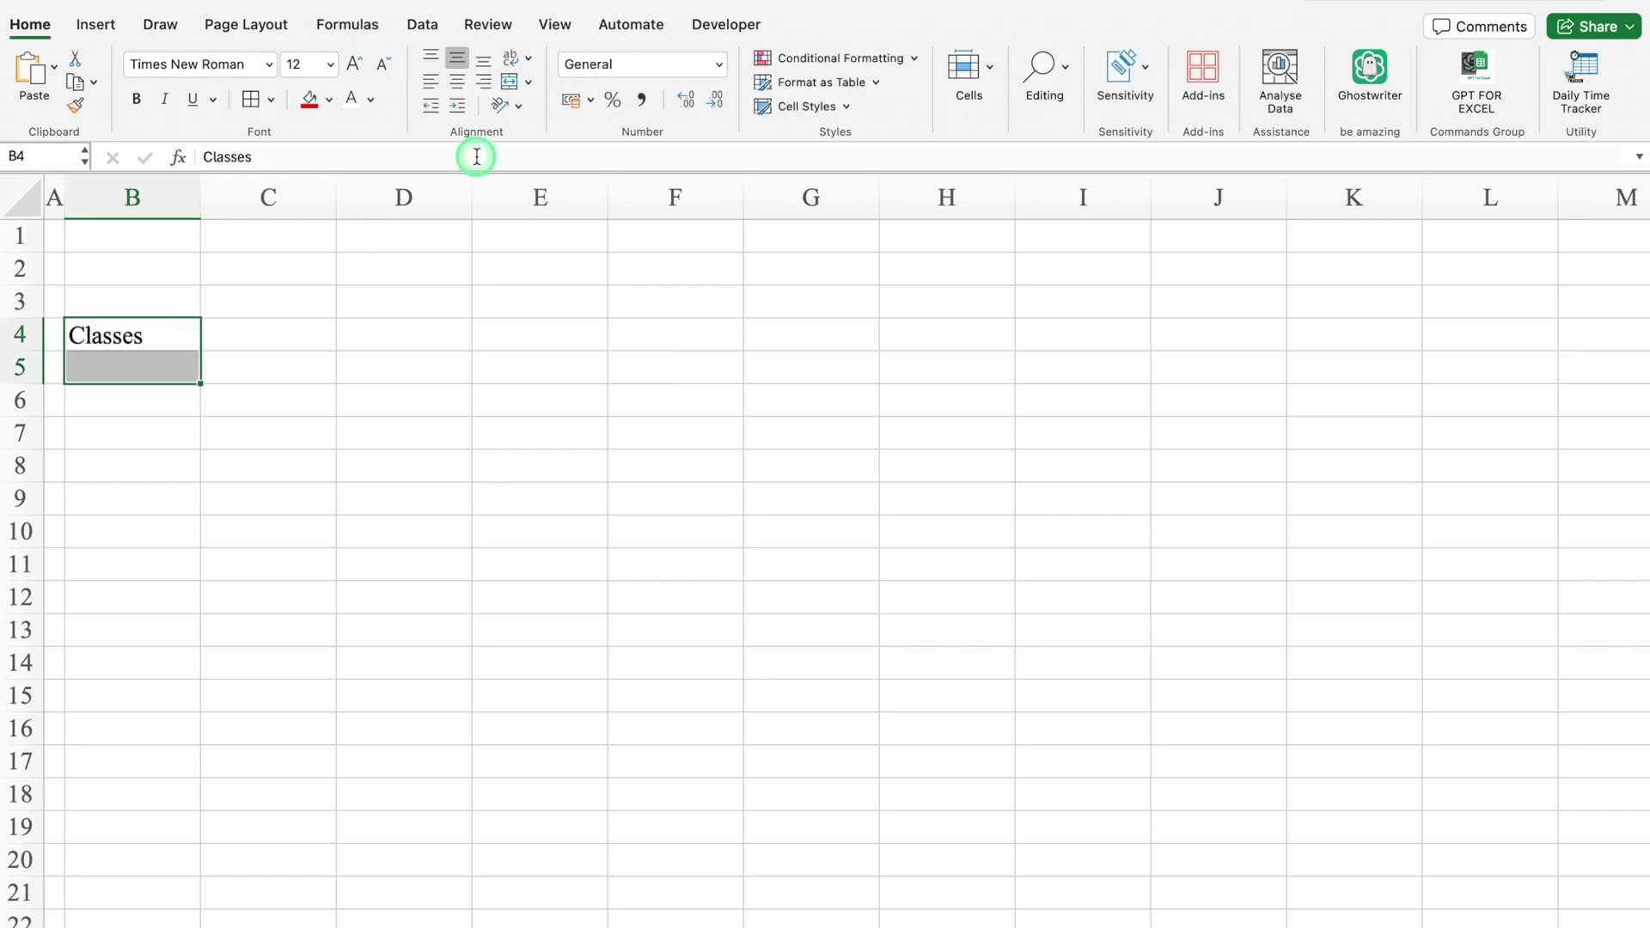
click(509, 83)
drag(200, 384, 206, 451)
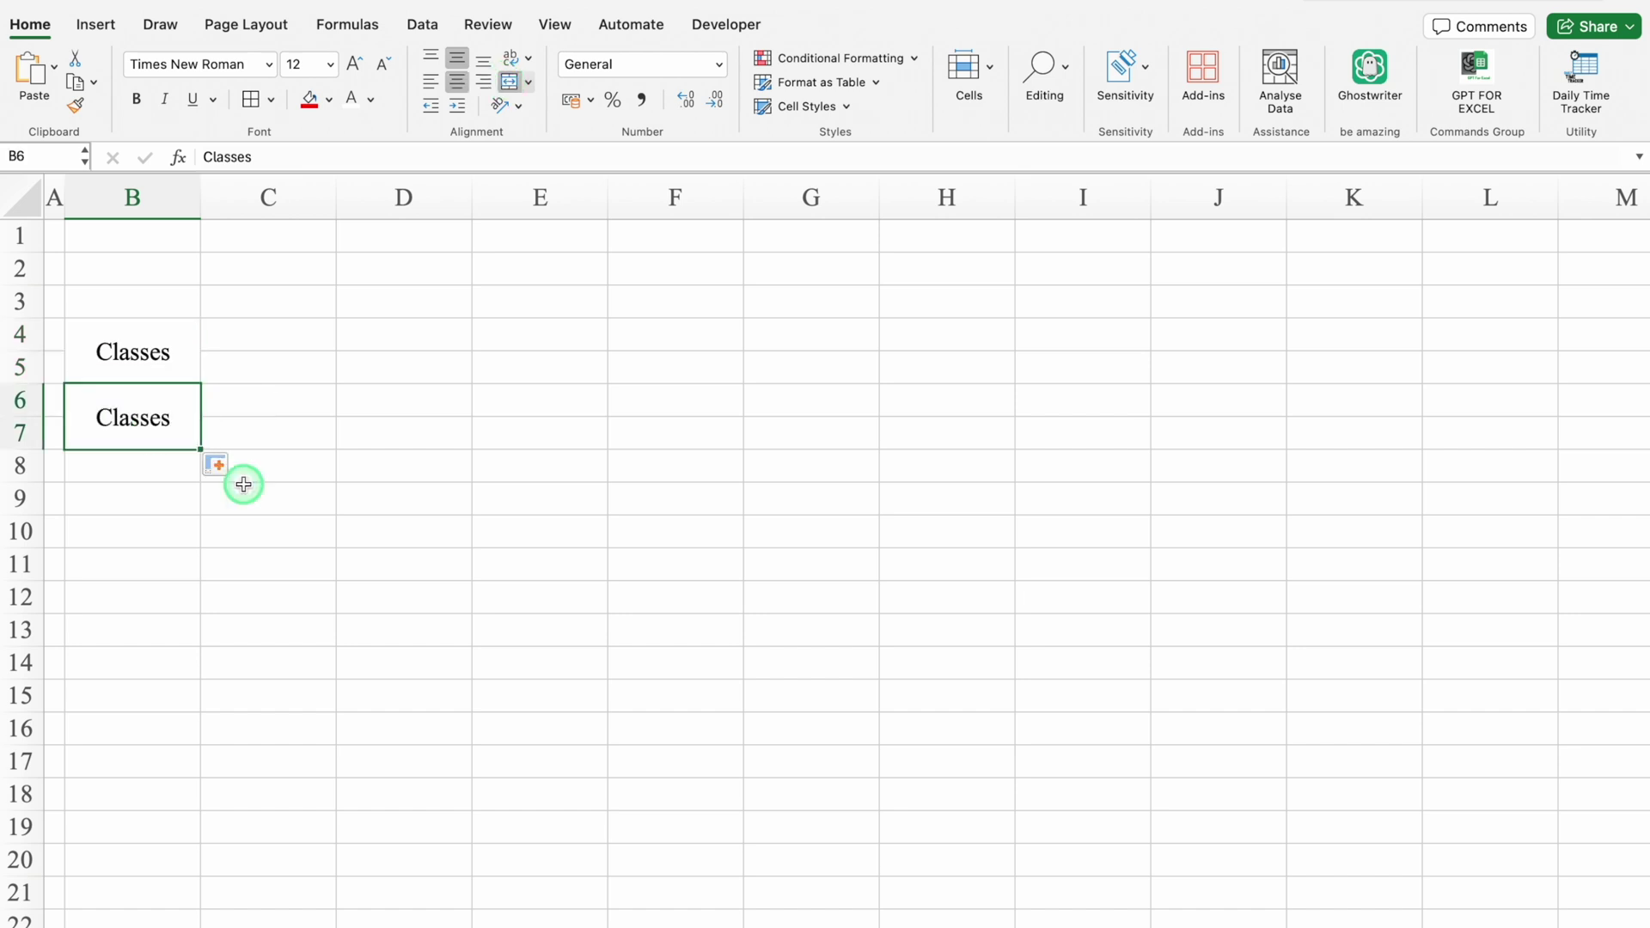
Step: Replace the copied heading in B6:B7 with the formula =ROMAN(6)
key(Delete)
text(=)
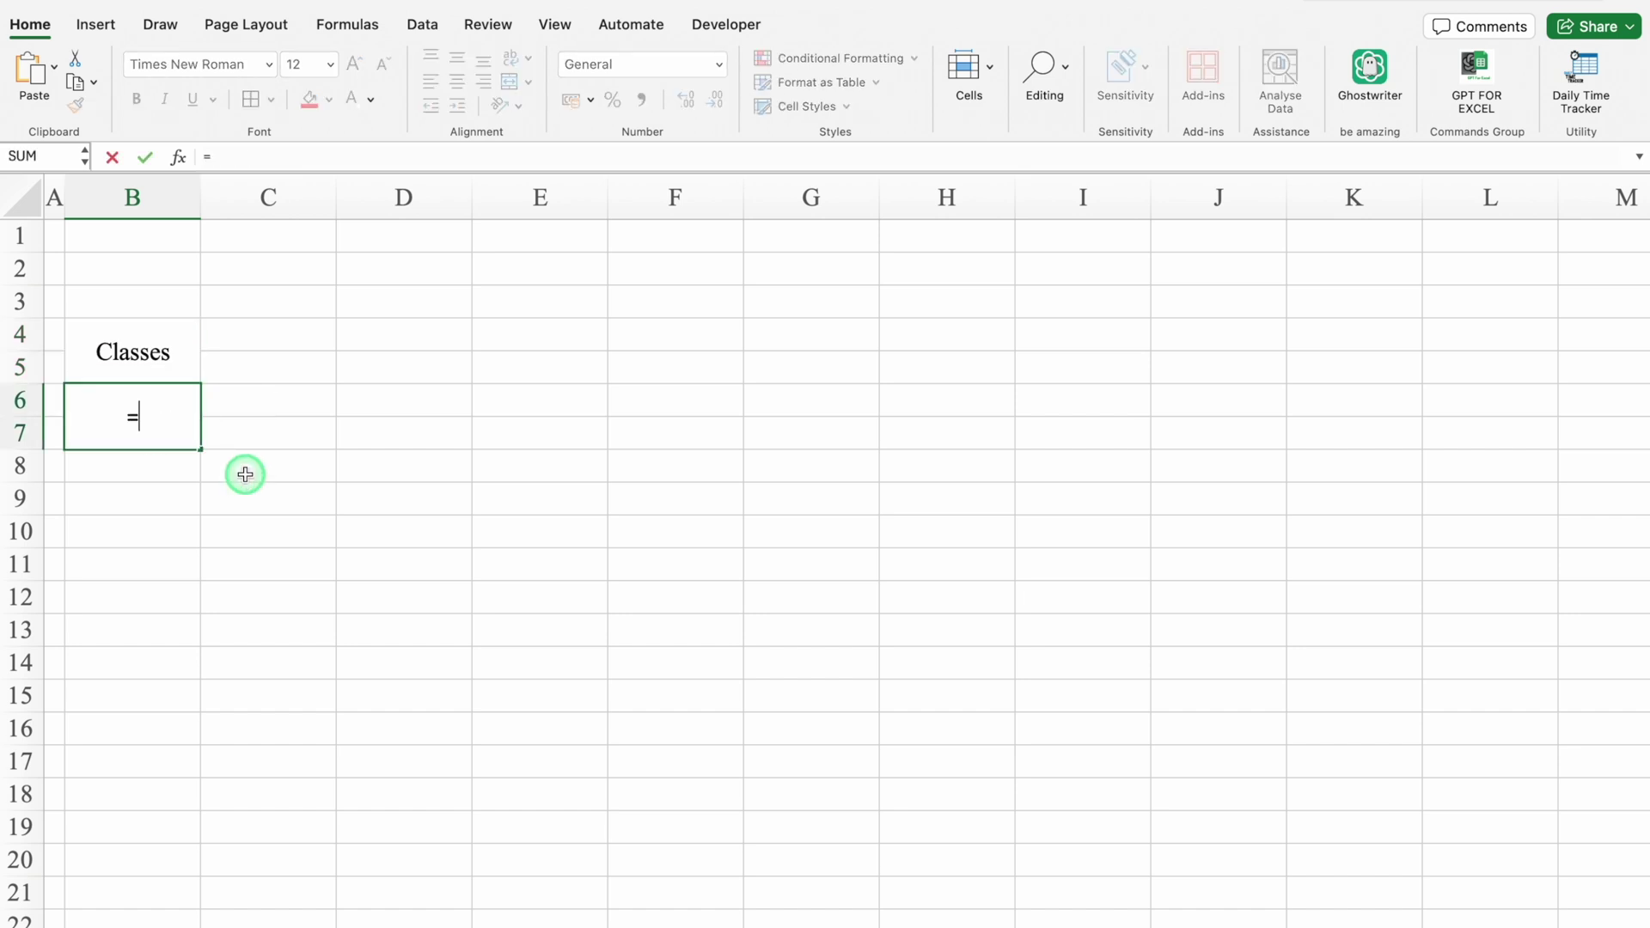
text(Roman)
double_click(125, 458)
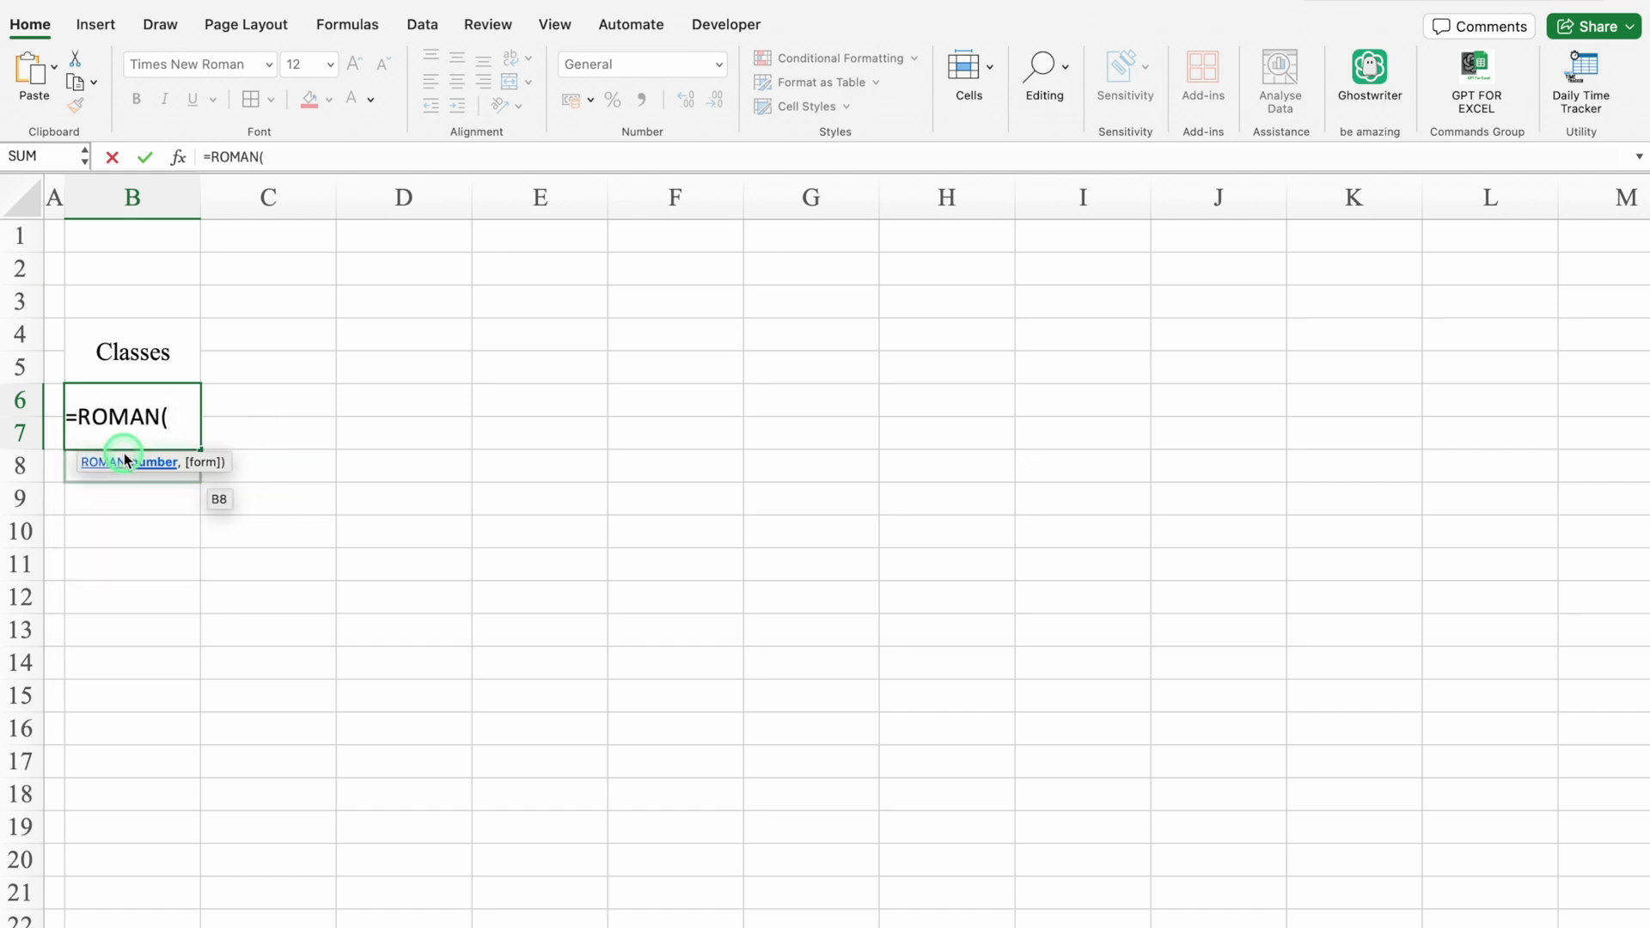
text(6))
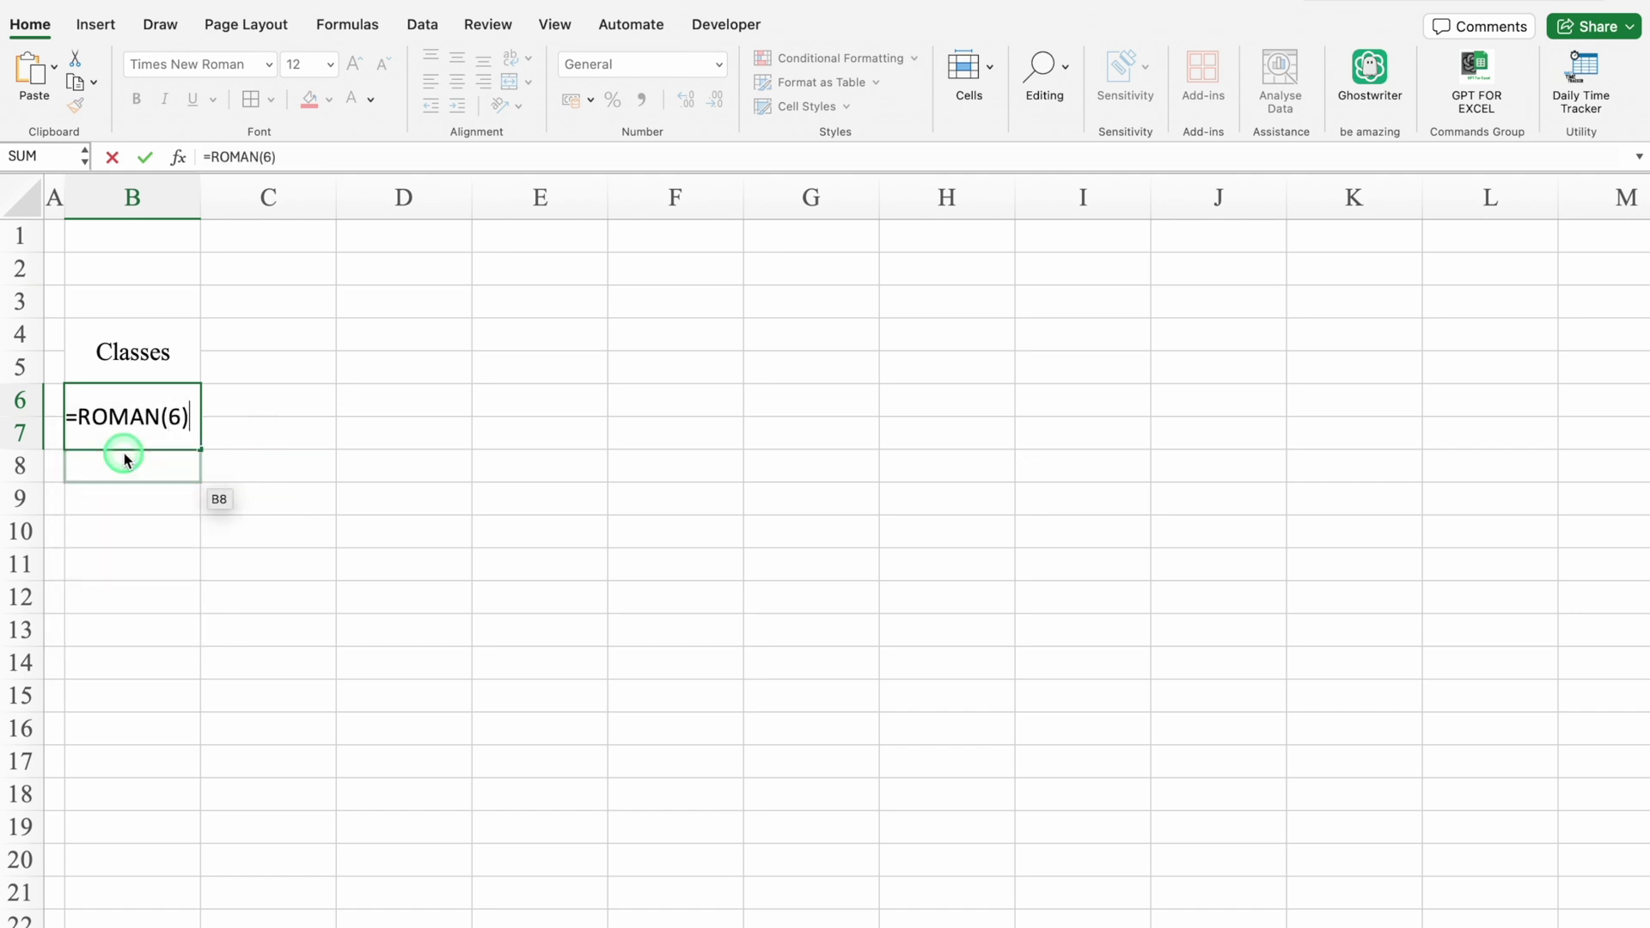
key(Return)
click(180, 421)
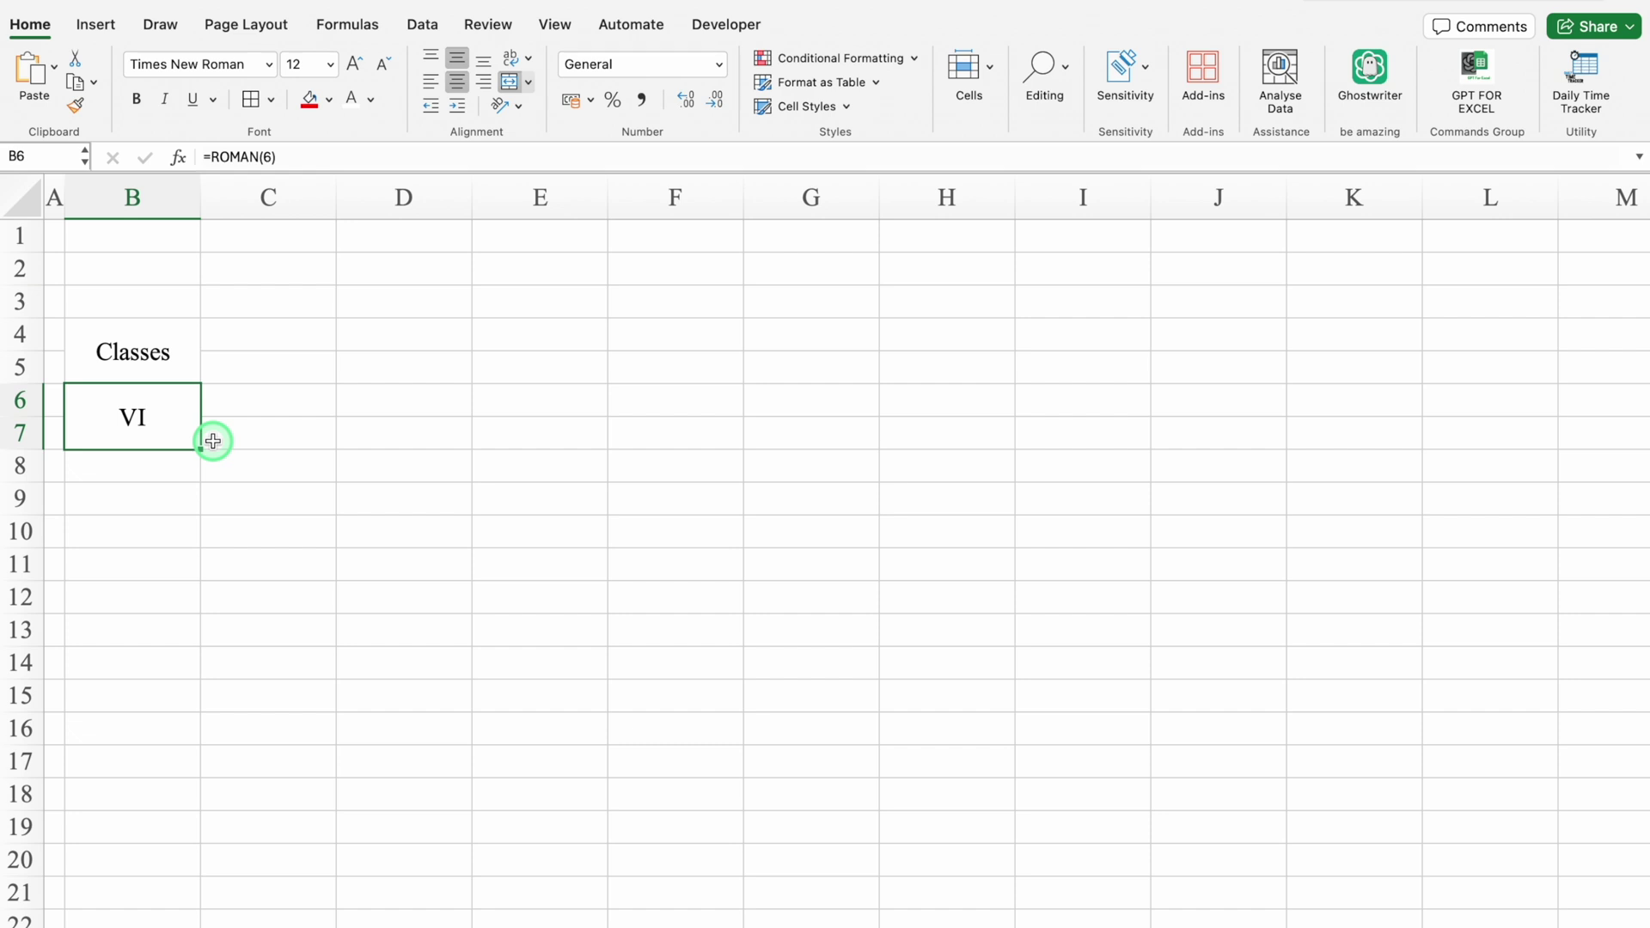
Step: Fill the Classes heading and the class cell below it, B4:B7, with gold and add borders
click(167, 350)
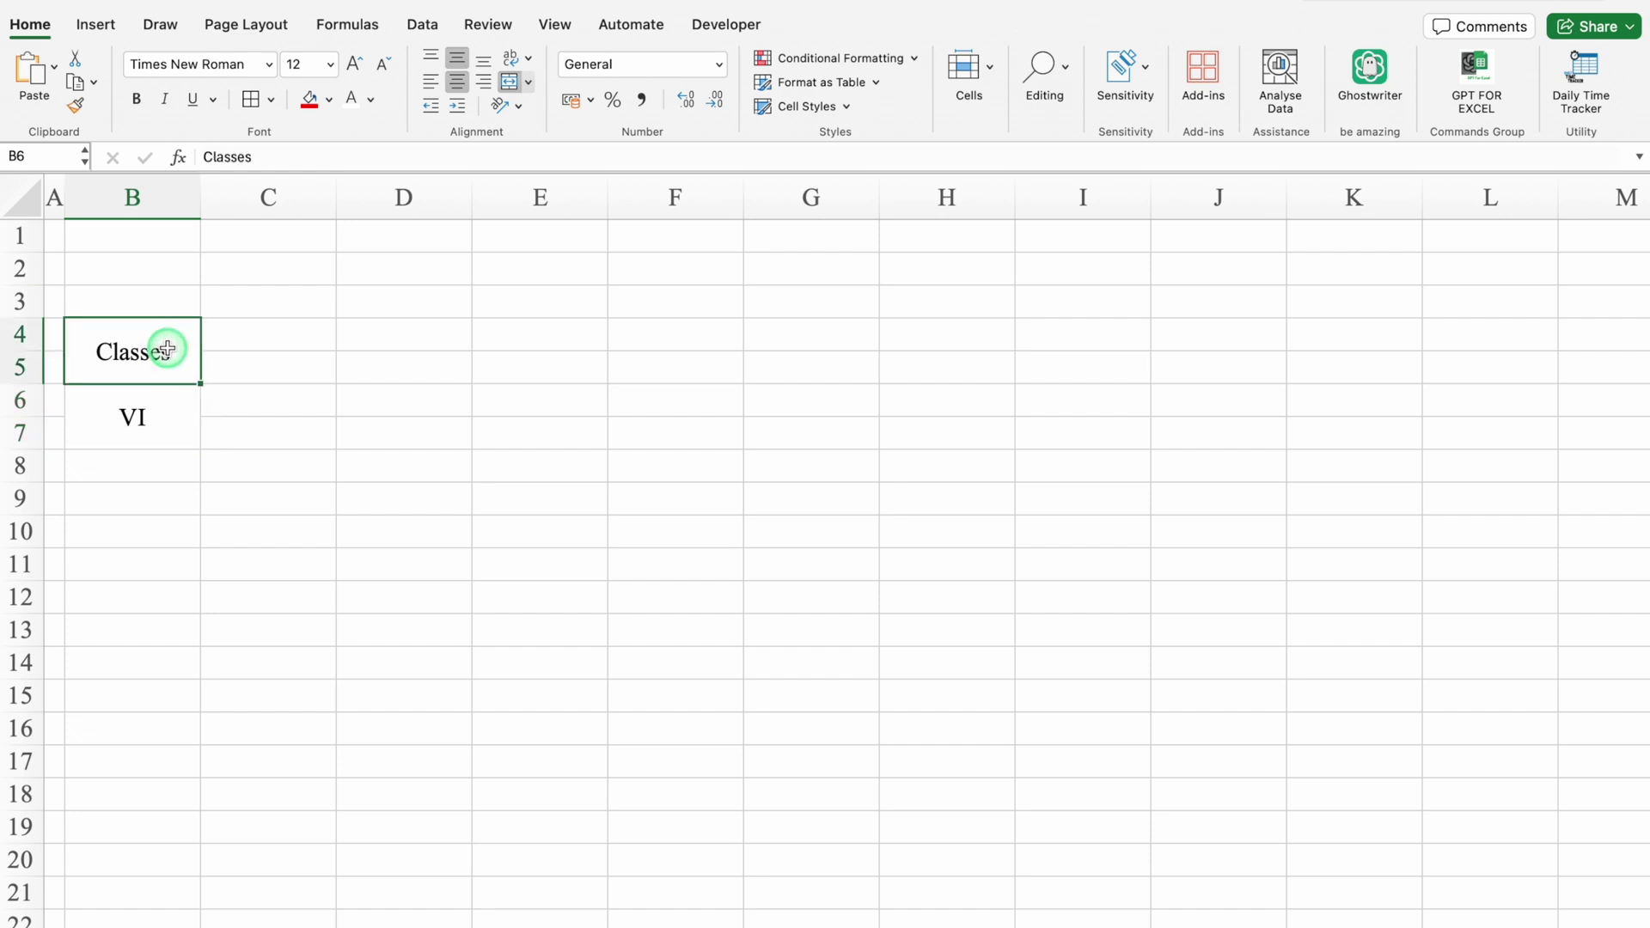
drag(166, 351, 169, 397)
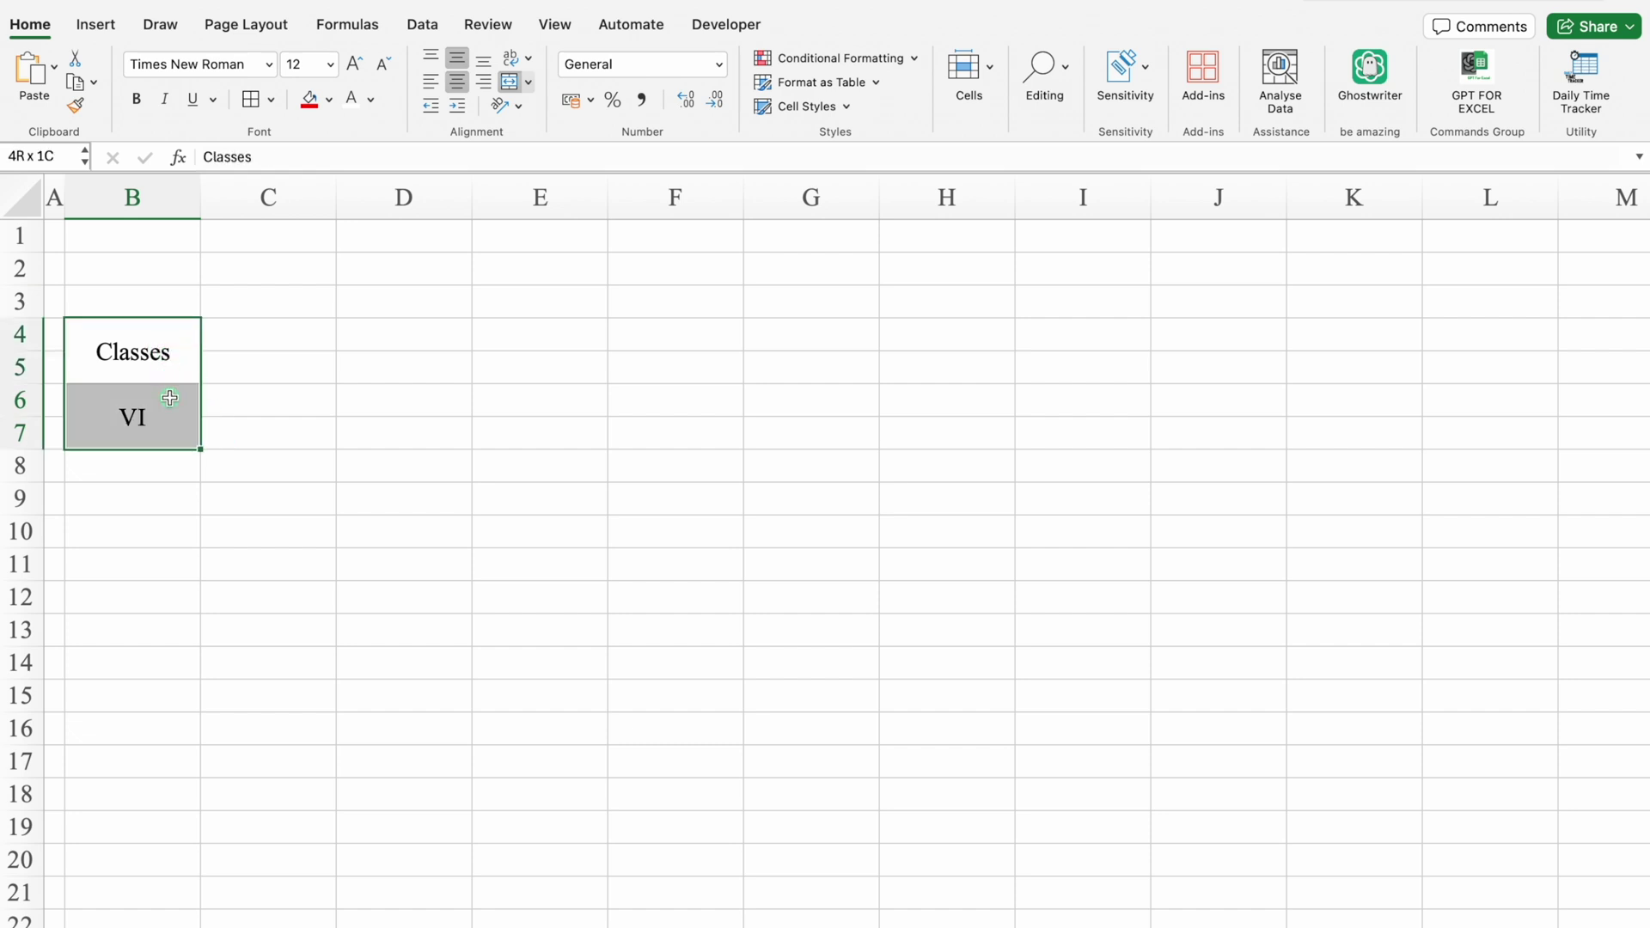
click(329, 99)
click(356, 347)
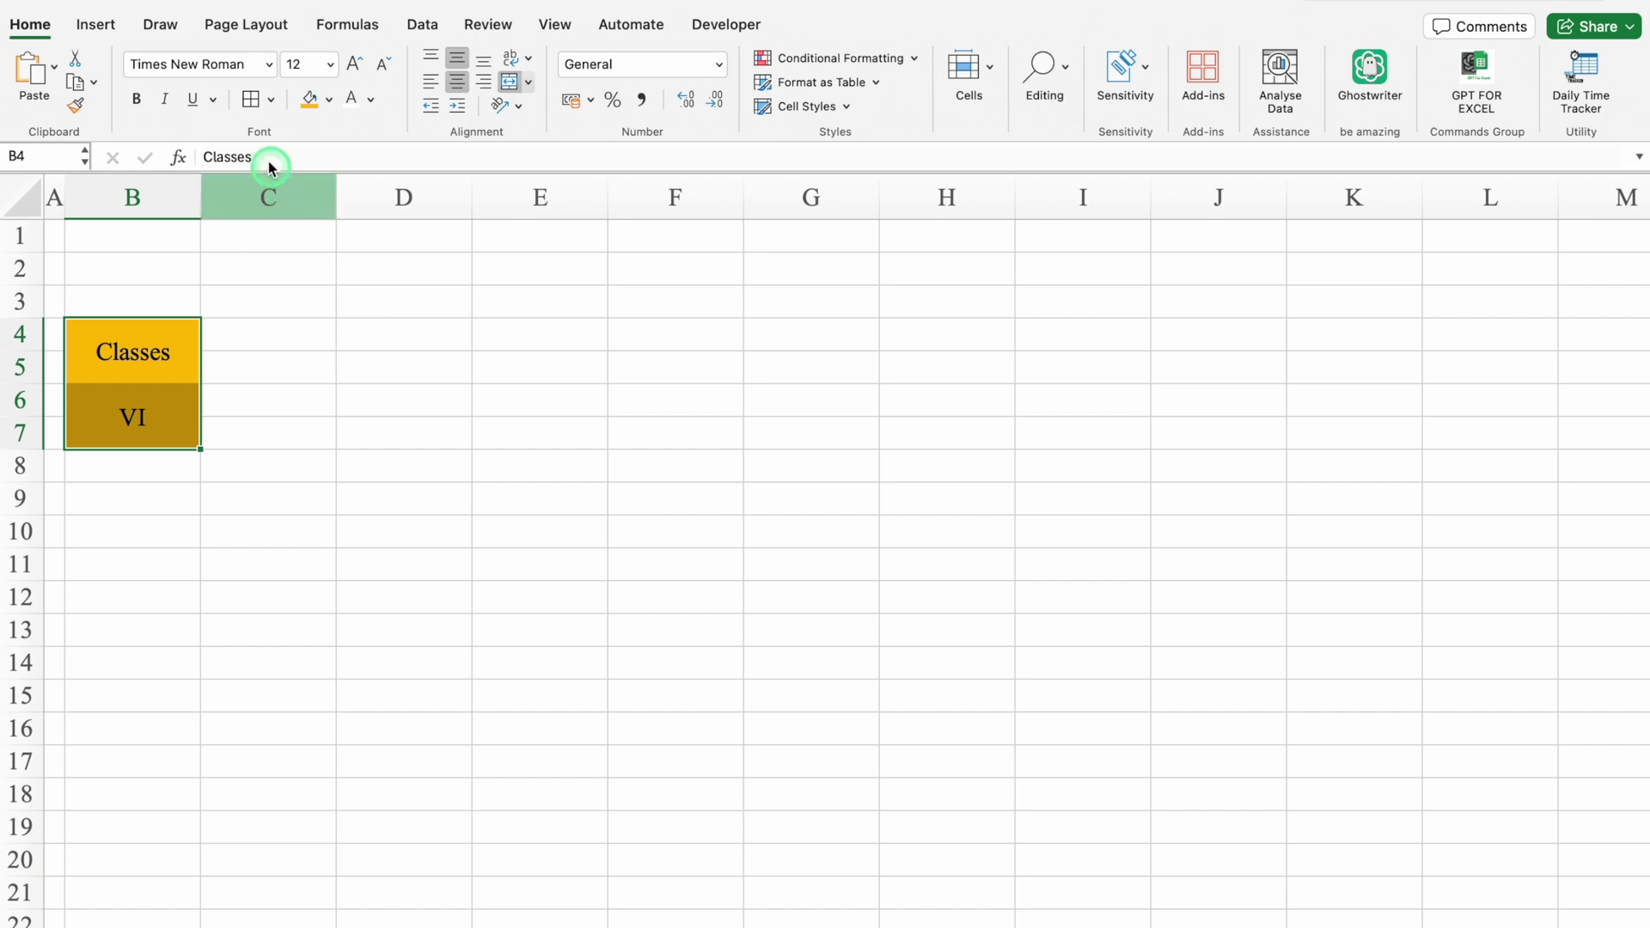
Step: Copy the merged VI cell from B6:B7 down to row 17
click(177, 427)
drag(200, 449, 209, 744)
click(169, 416)
Step: Change the class formulas in B8 and B10 to =ROMAN(7) and =ROMAN(8)
click(162, 468)
click(271, 157)
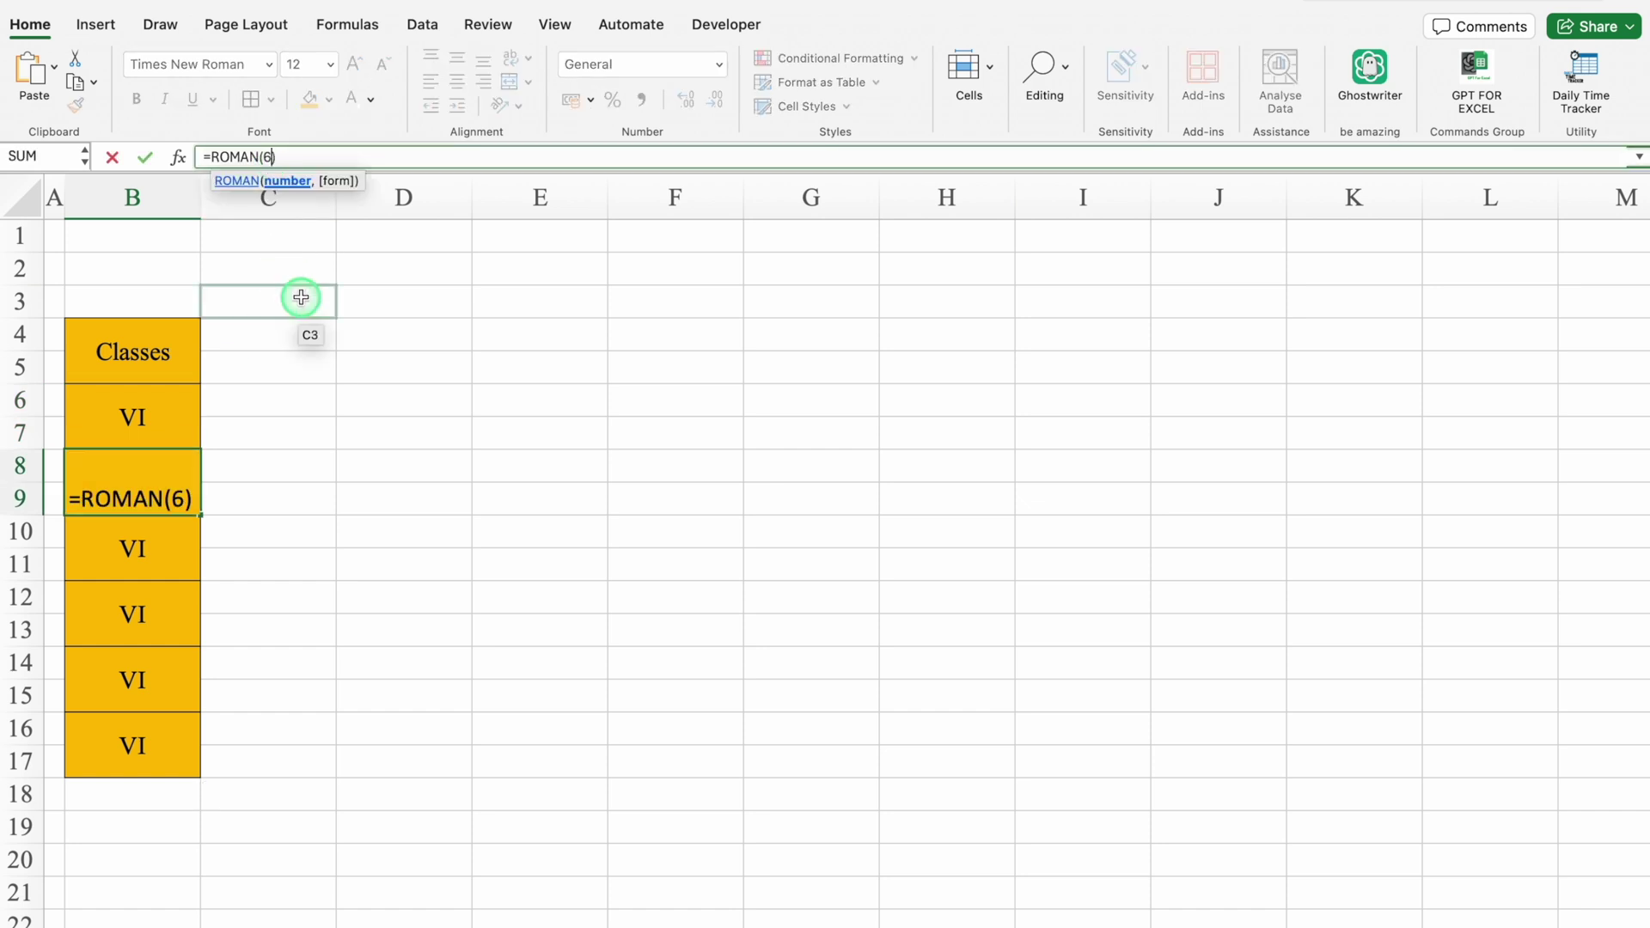
key(Return)
click(268, 157)
key(BackSpace)
key(Return)
Step: Change the class formulas in B12 and B14 to =ROMAN(9) and =ROMAN(10)
click(269, 157)
key(BackSpace)
text(9)
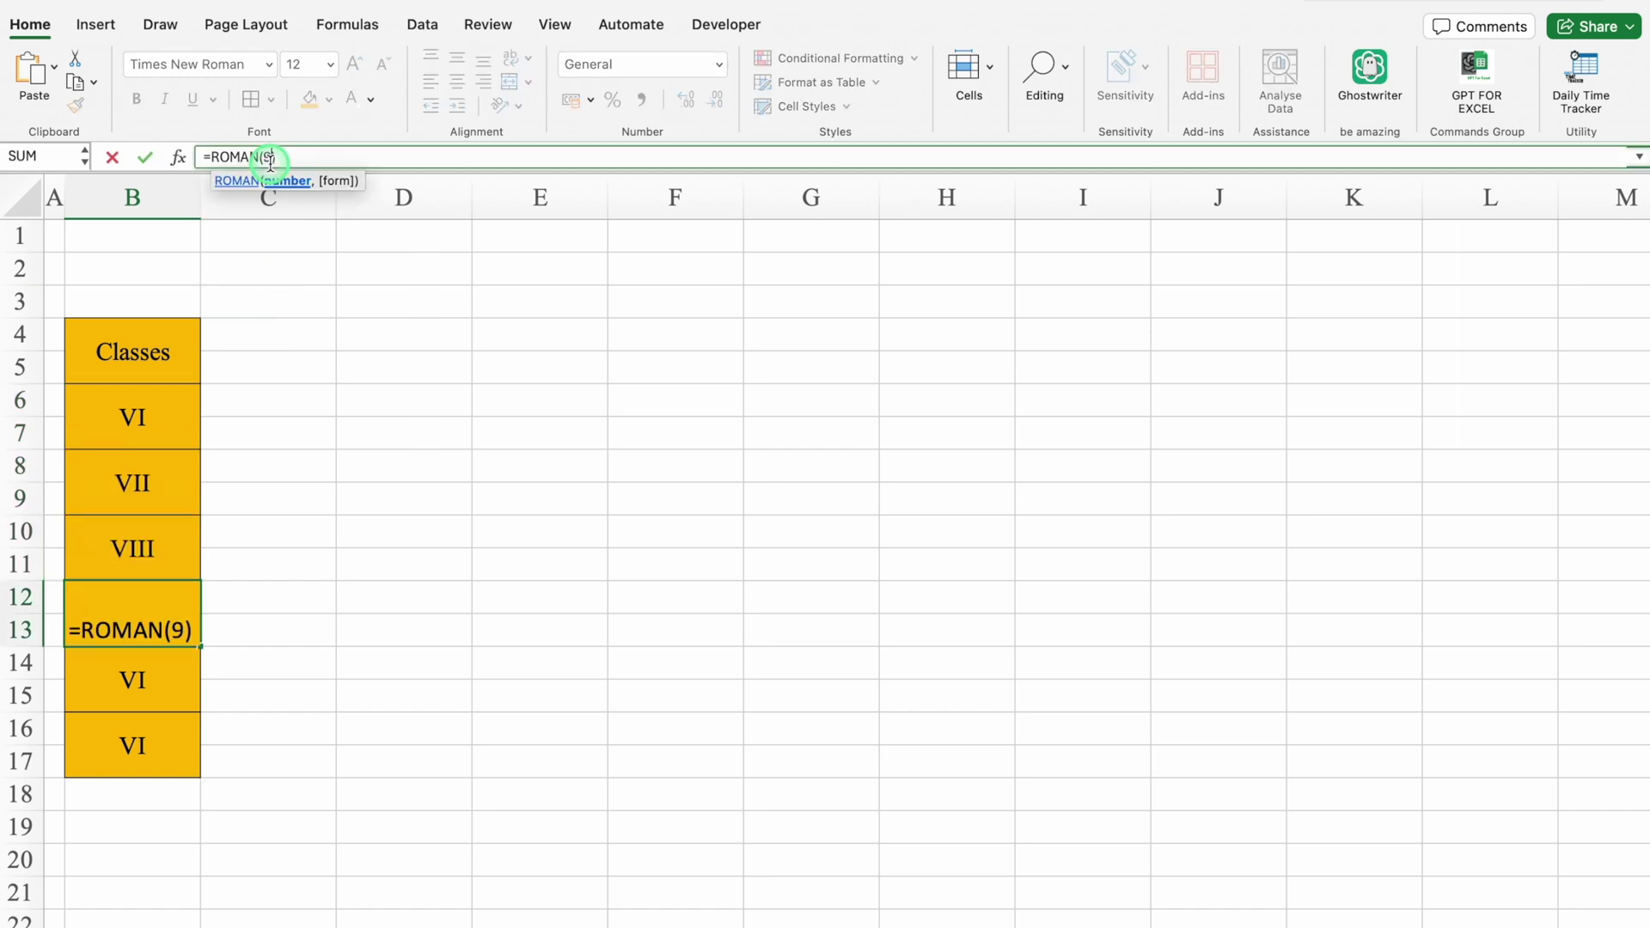
key(Return)
click(269, 157)
click(289, 293)
key(BackSpace)
text(10)
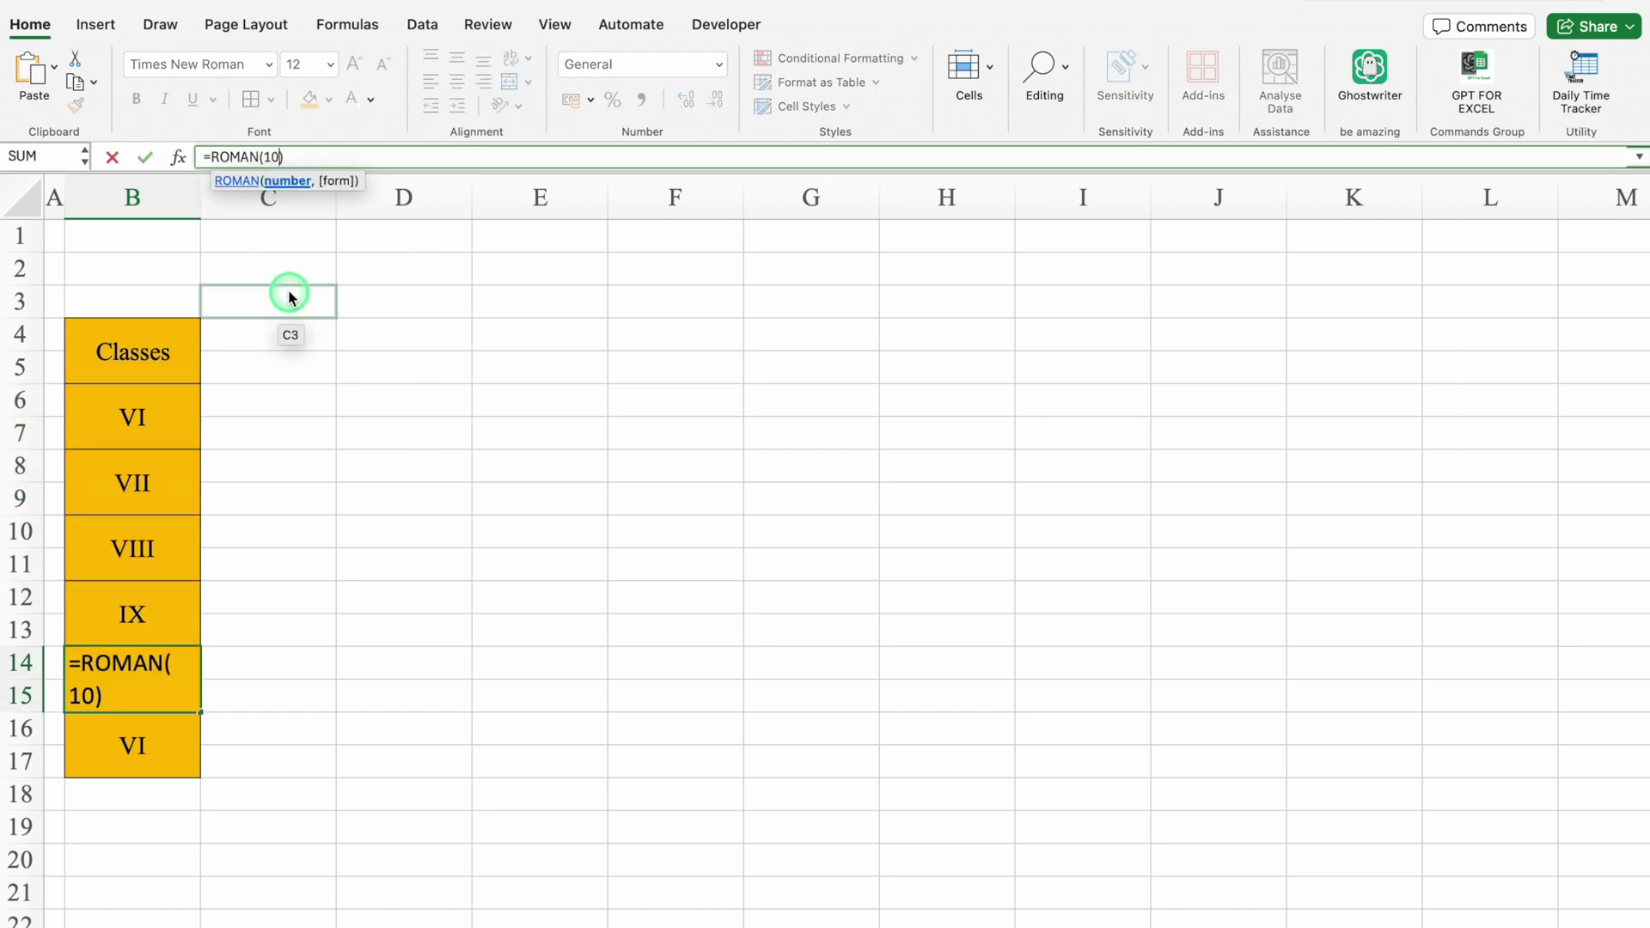
key(Return)
Step: Delete rows 16 and 17 holding the surplus VI class cell
click(22, 730)
right_click(21, 731)
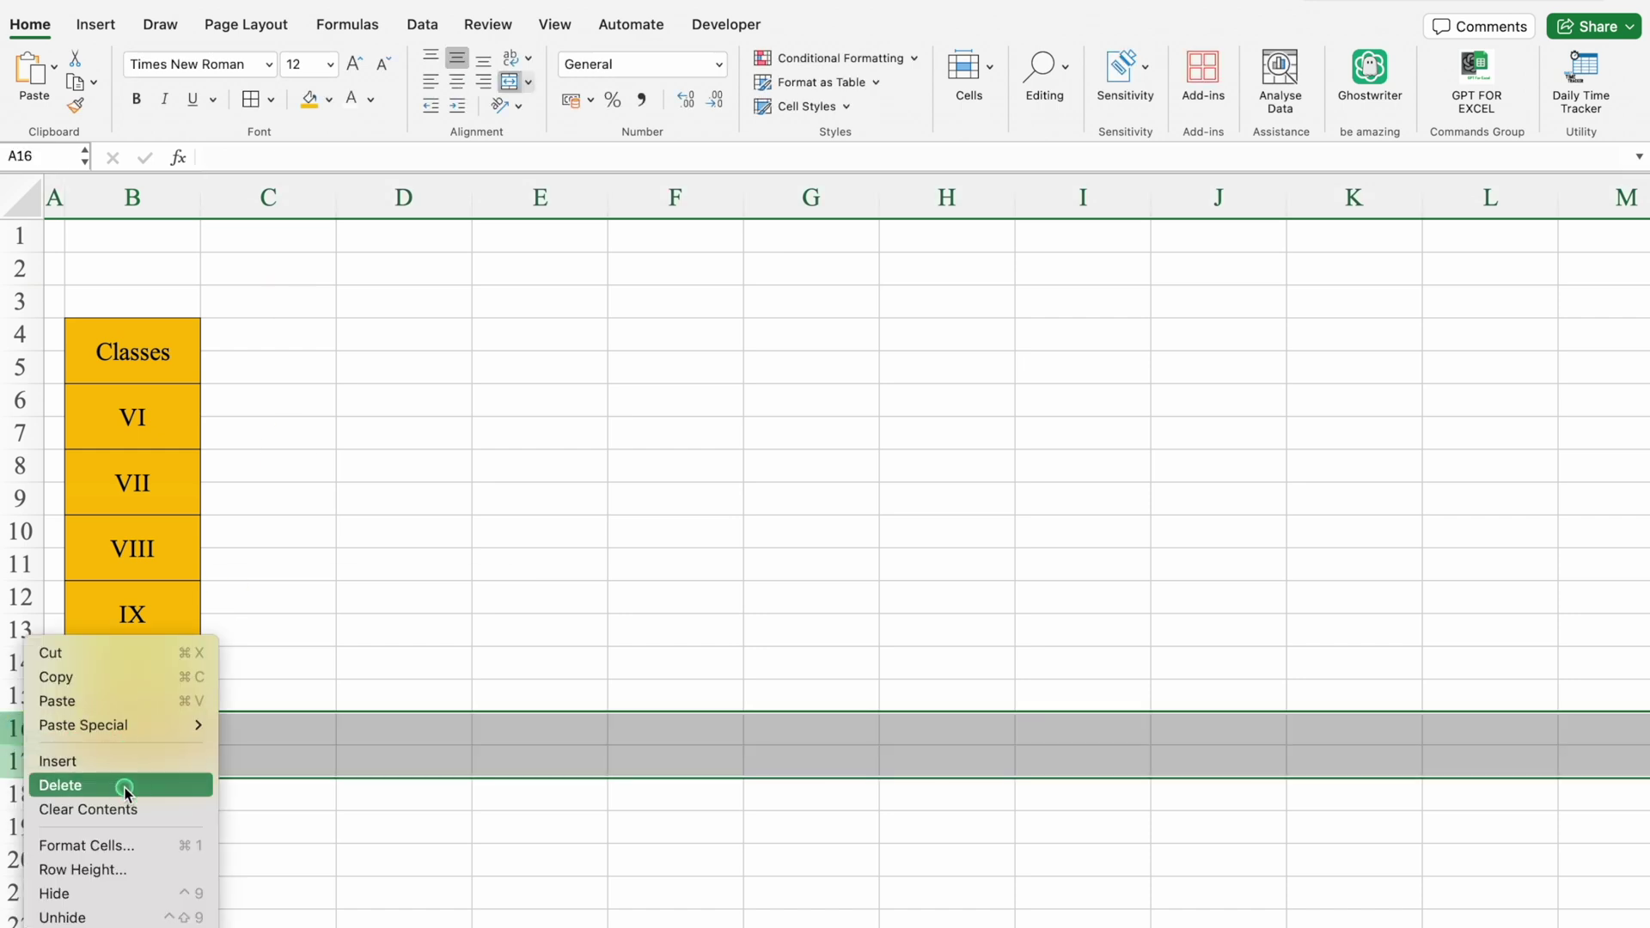
click(121, 782)
click(540, 564)
Step: Narrow column C and enter the labels Periods in D4 and Time in D5
drag(336, 195, 216, 198)
click(283, 334)
text(Periods)
key(Return)
text(Time)
key(Return)
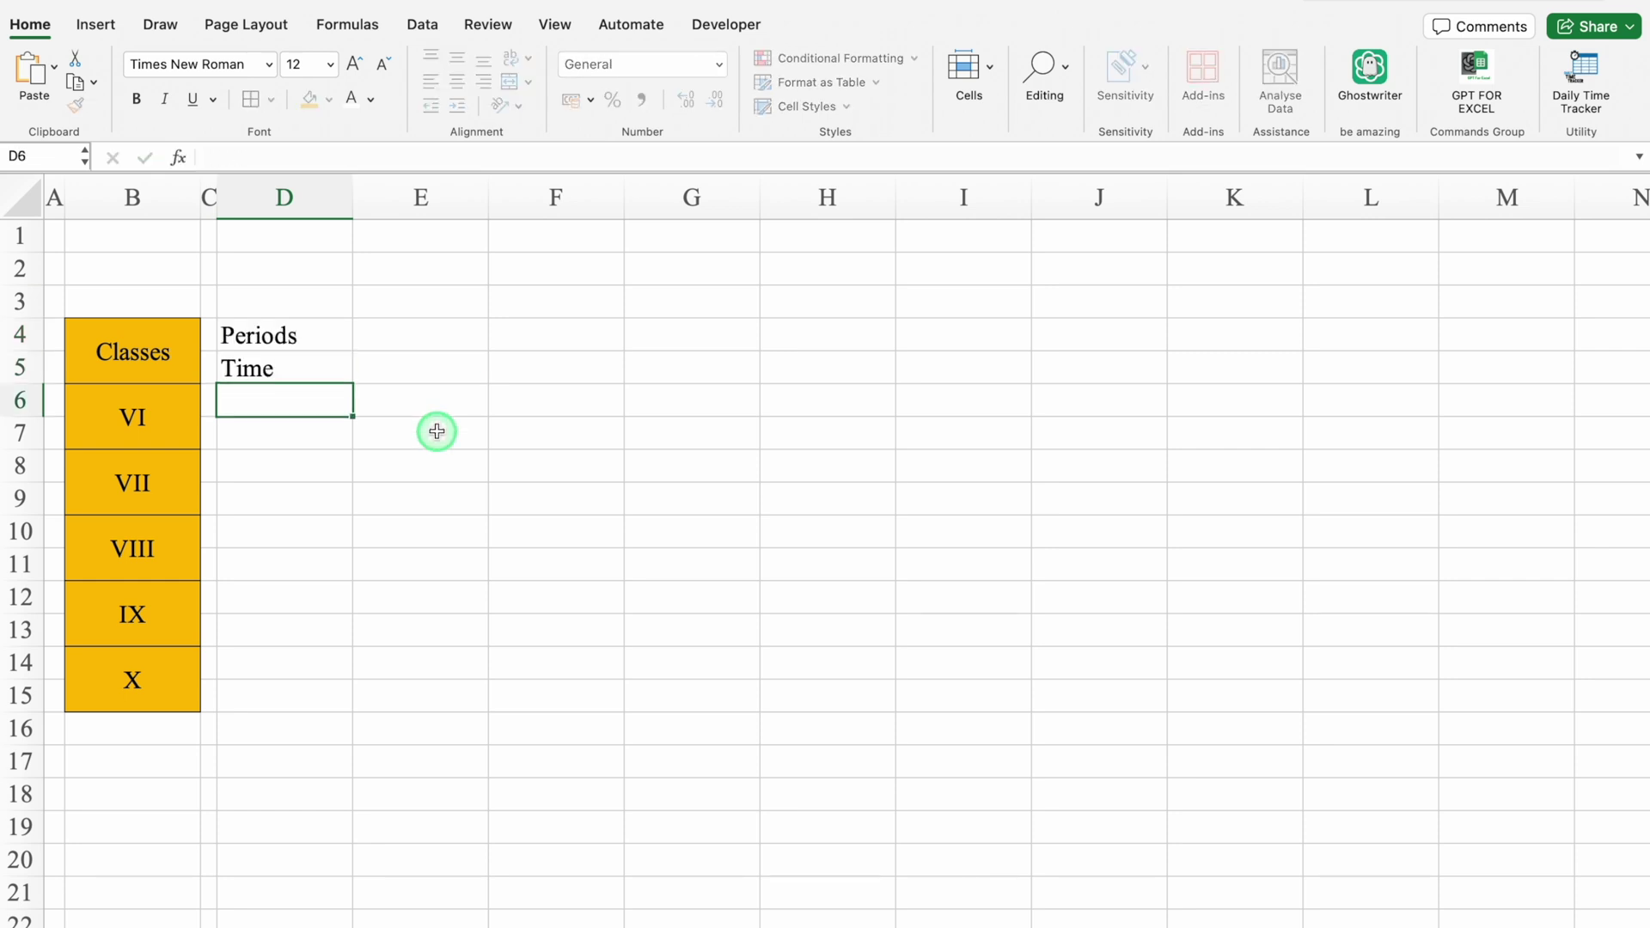
Step: Enter 1 in E4 and fill the period numbers across to H4 as a series from 1 to 4
key(Up)
key(Up)
key(Right)
text(1)
key(Return)
click(471, 320)
drag(489, 350, 886, 358)
click(917, 366)
click(953, 425)
Step: Leave I4 blank and enter period numbers 5, 6, 7 and 8 in J4:M4
click(967, 336)
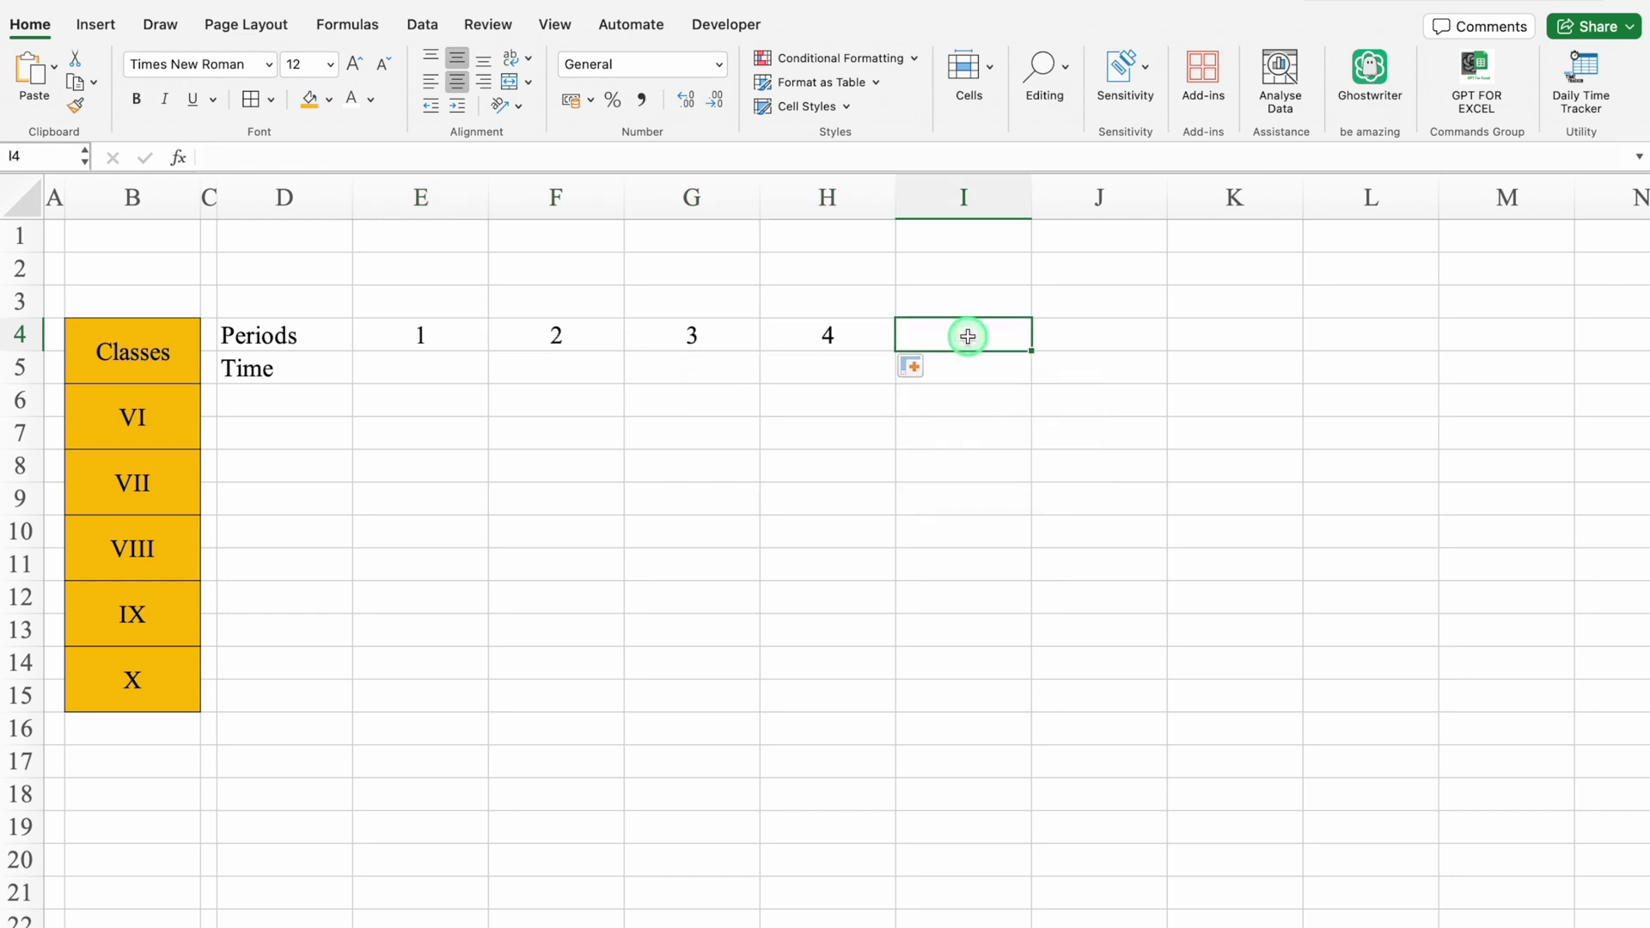
click(1066, 338)
text(5)
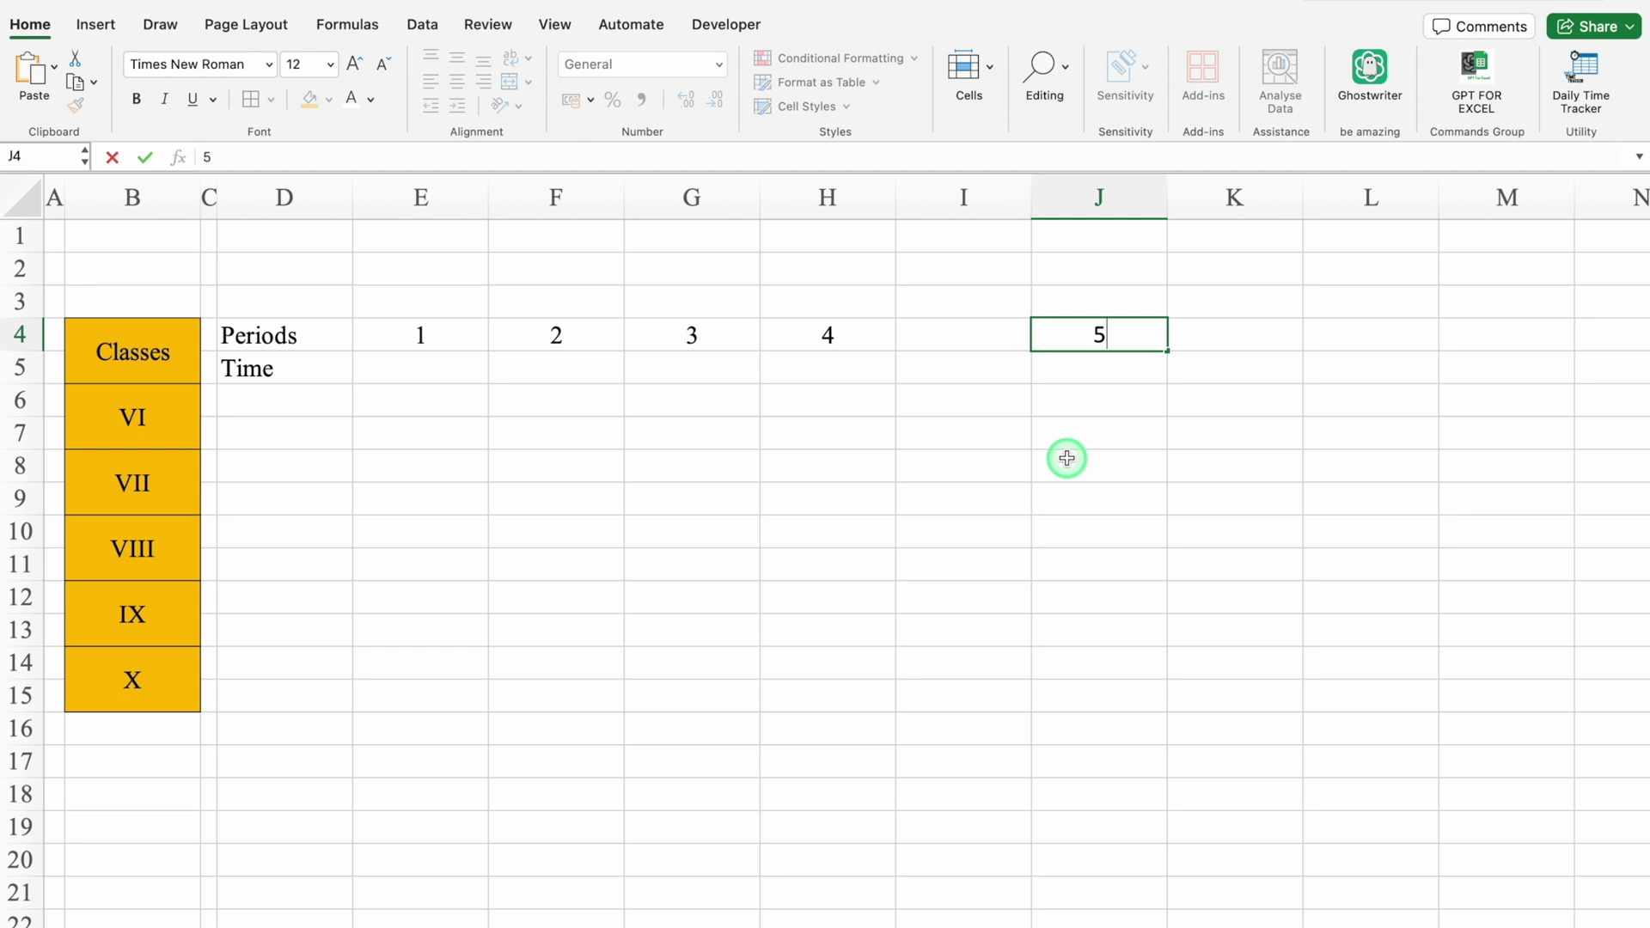
key(Tab)
text(6)
key(Tab)
text(7)
key(Tab)
text(8)
key(Tab)
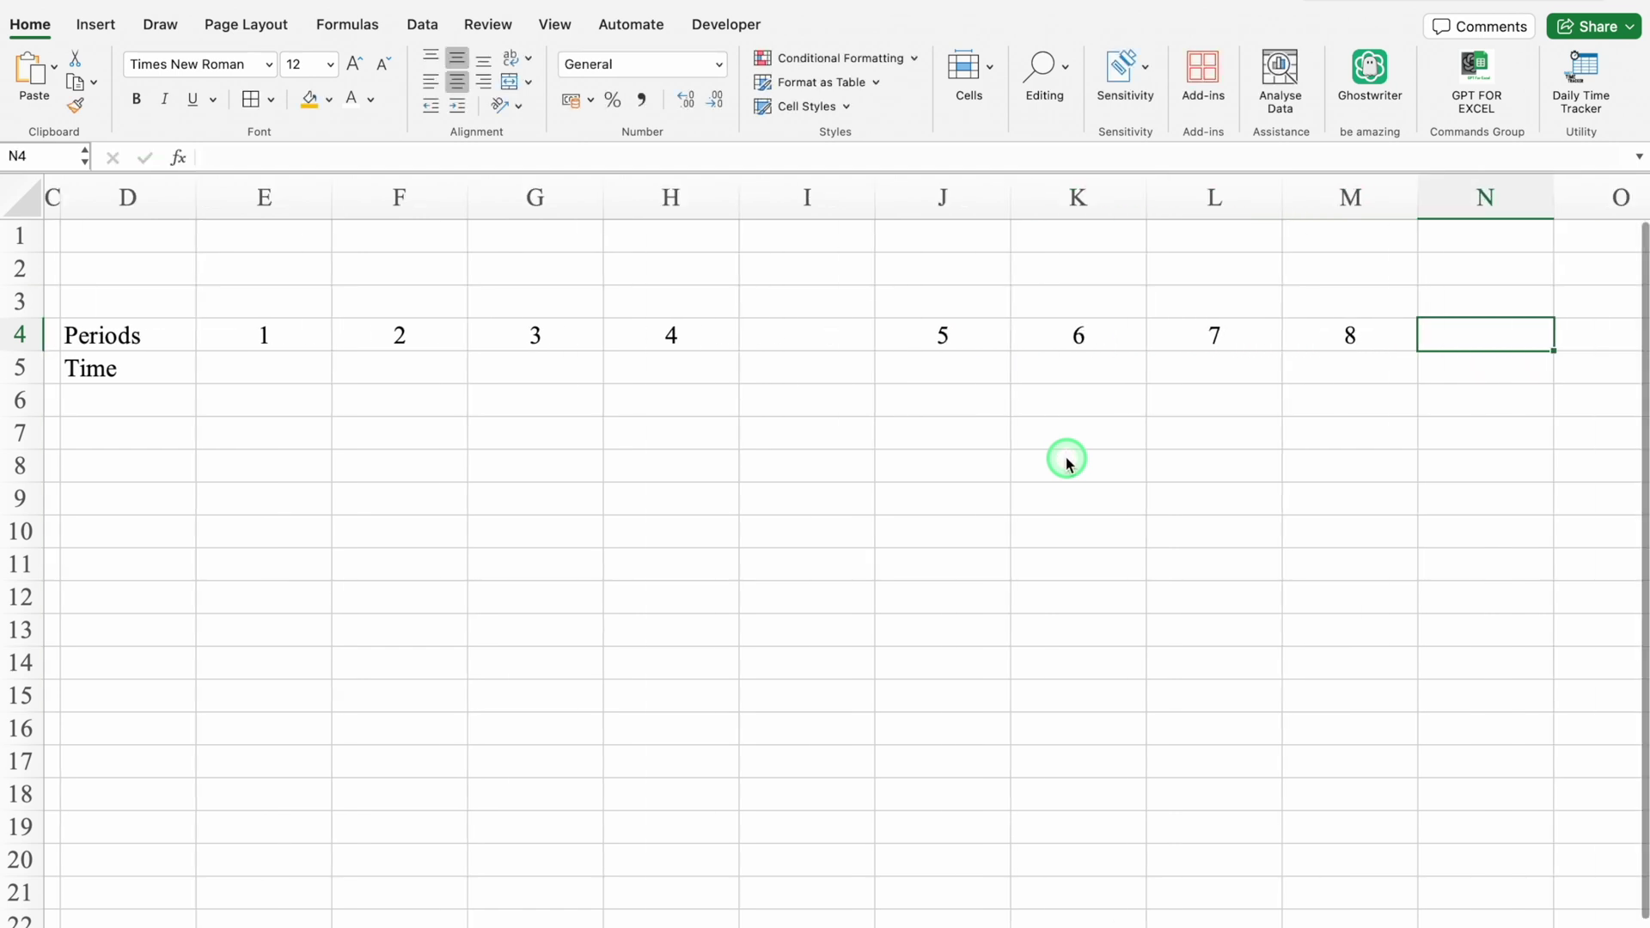
Step: Link E5 to the School Open Time with the formula =Settings!G5
scroll(937, 925, left, 1)
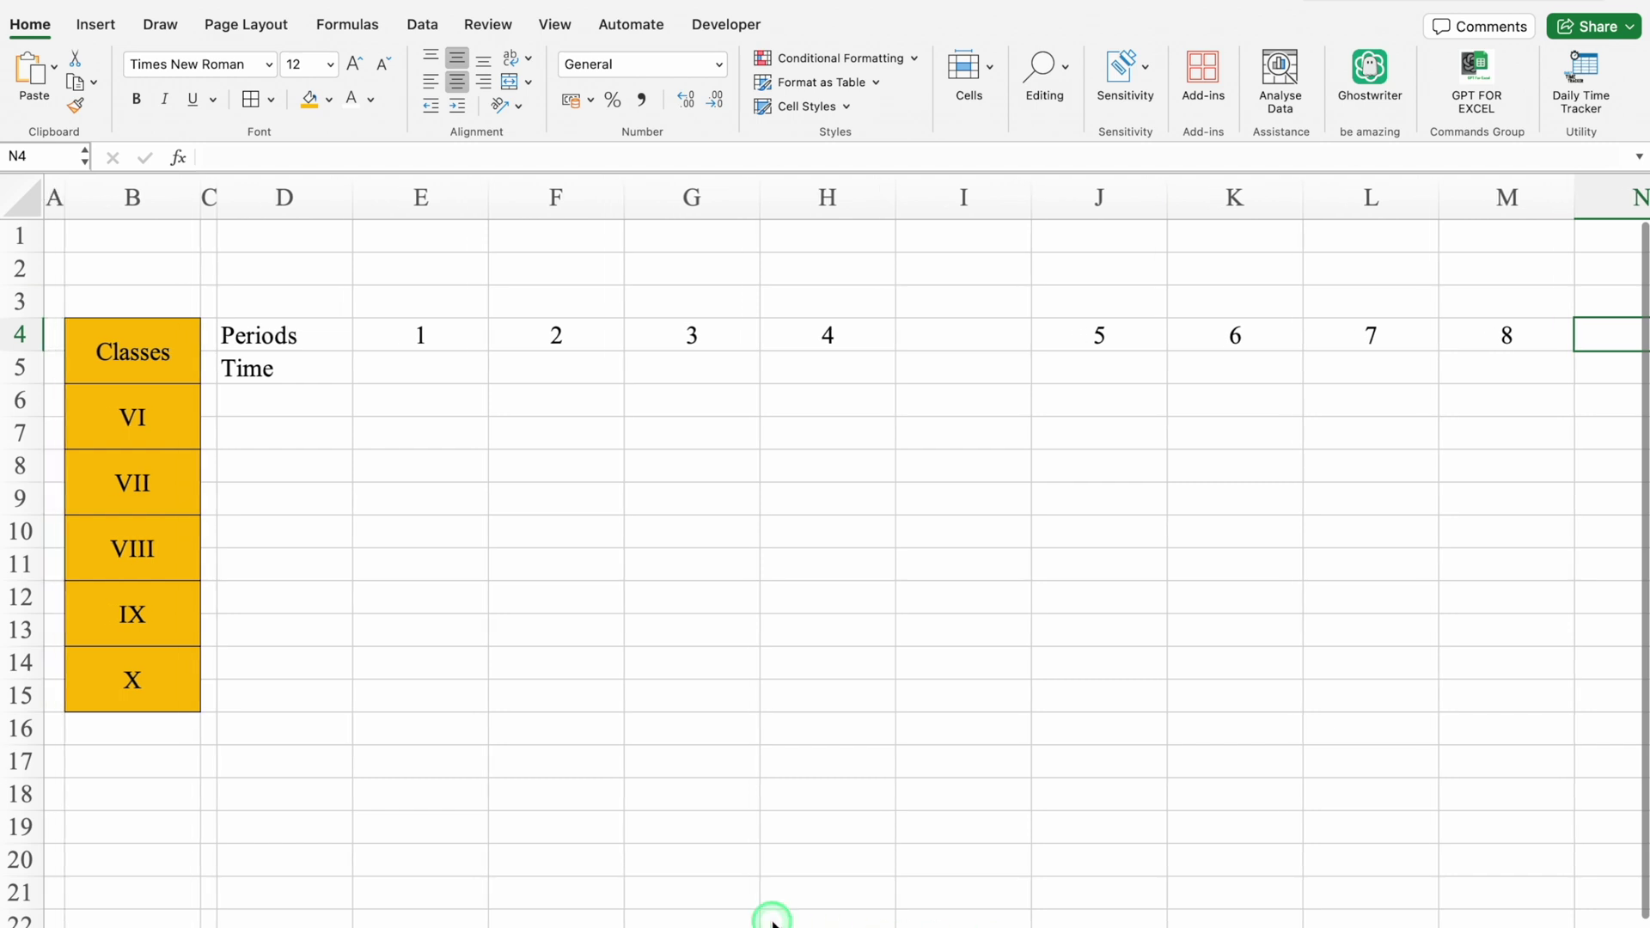
click(458, 372)
text(=)
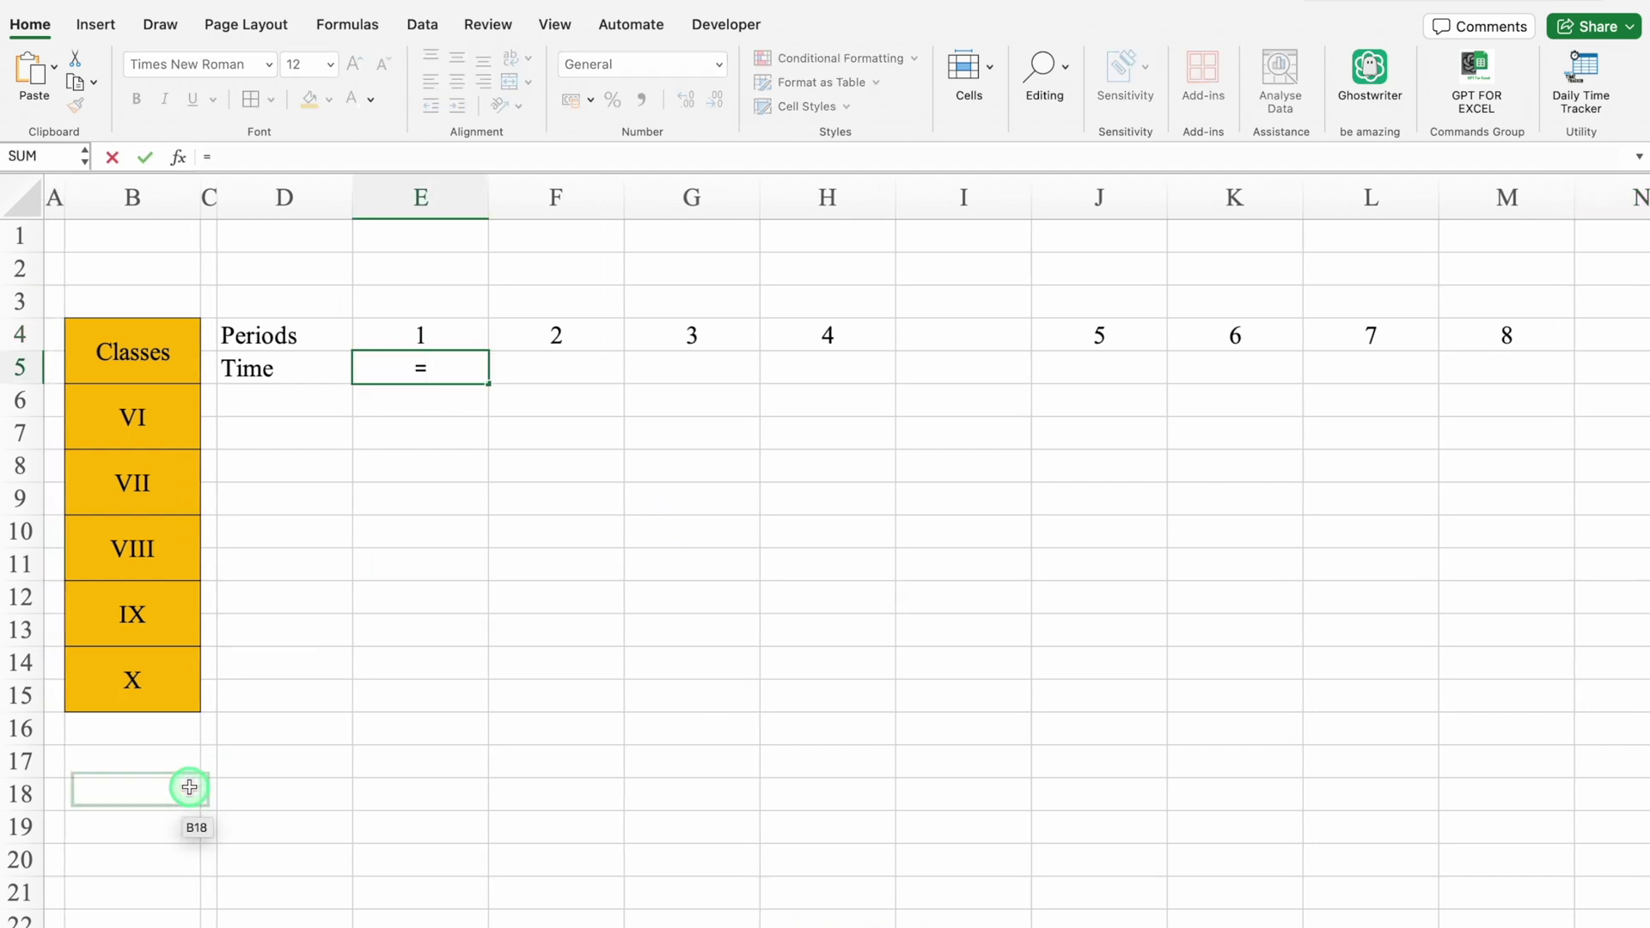
click(214, 924)
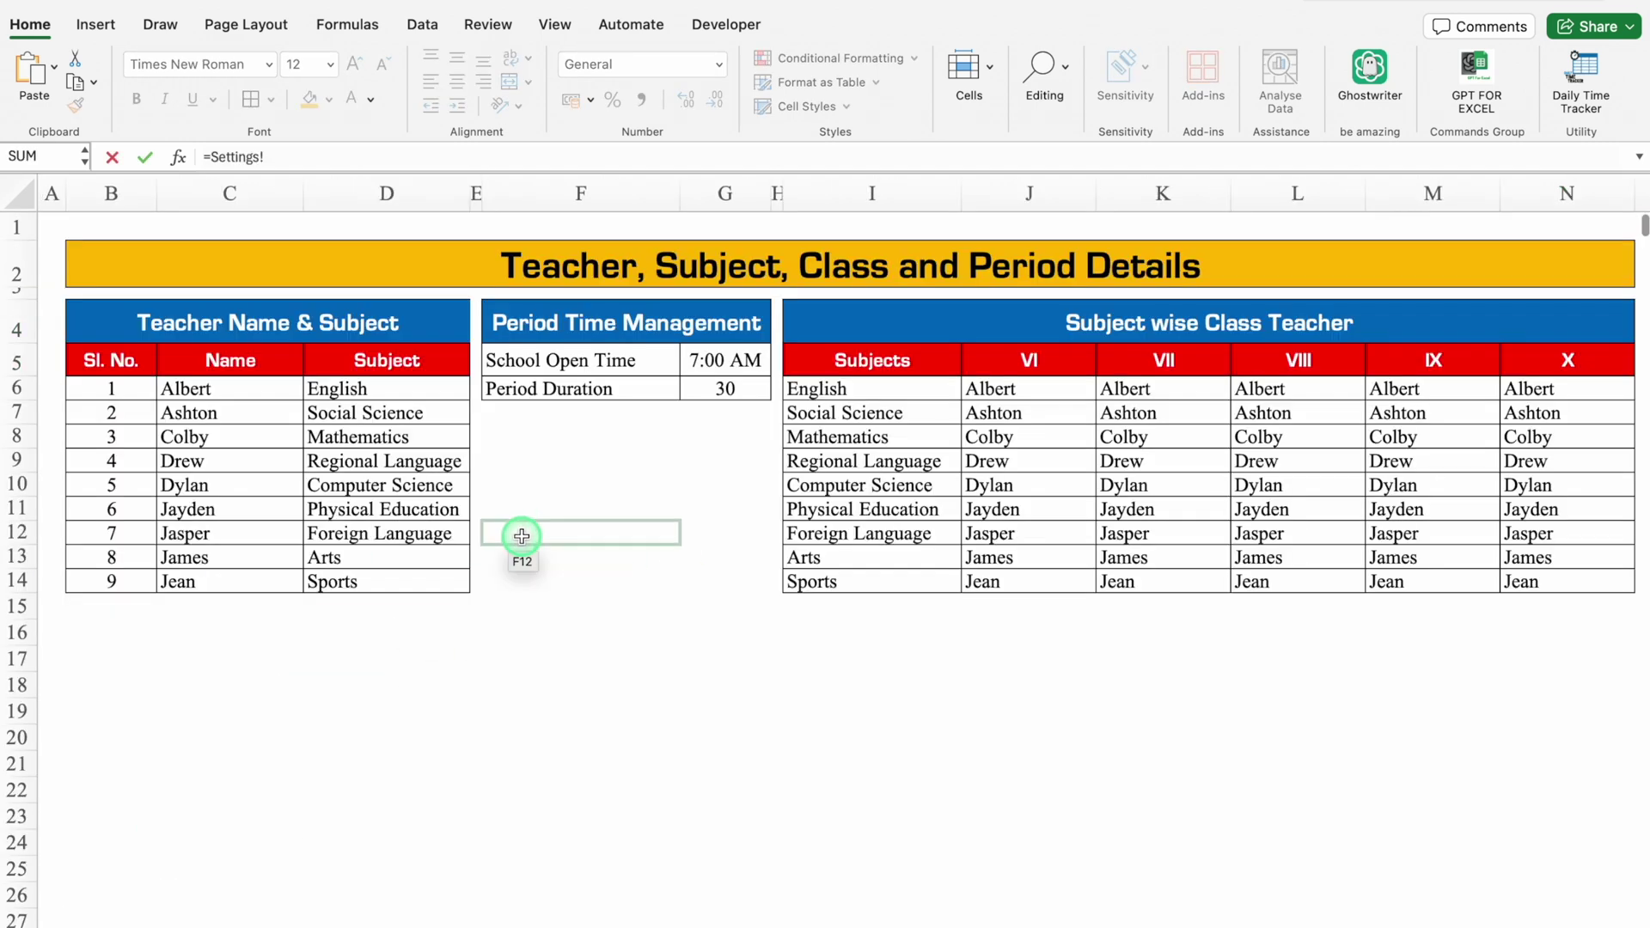
click(728, 361)
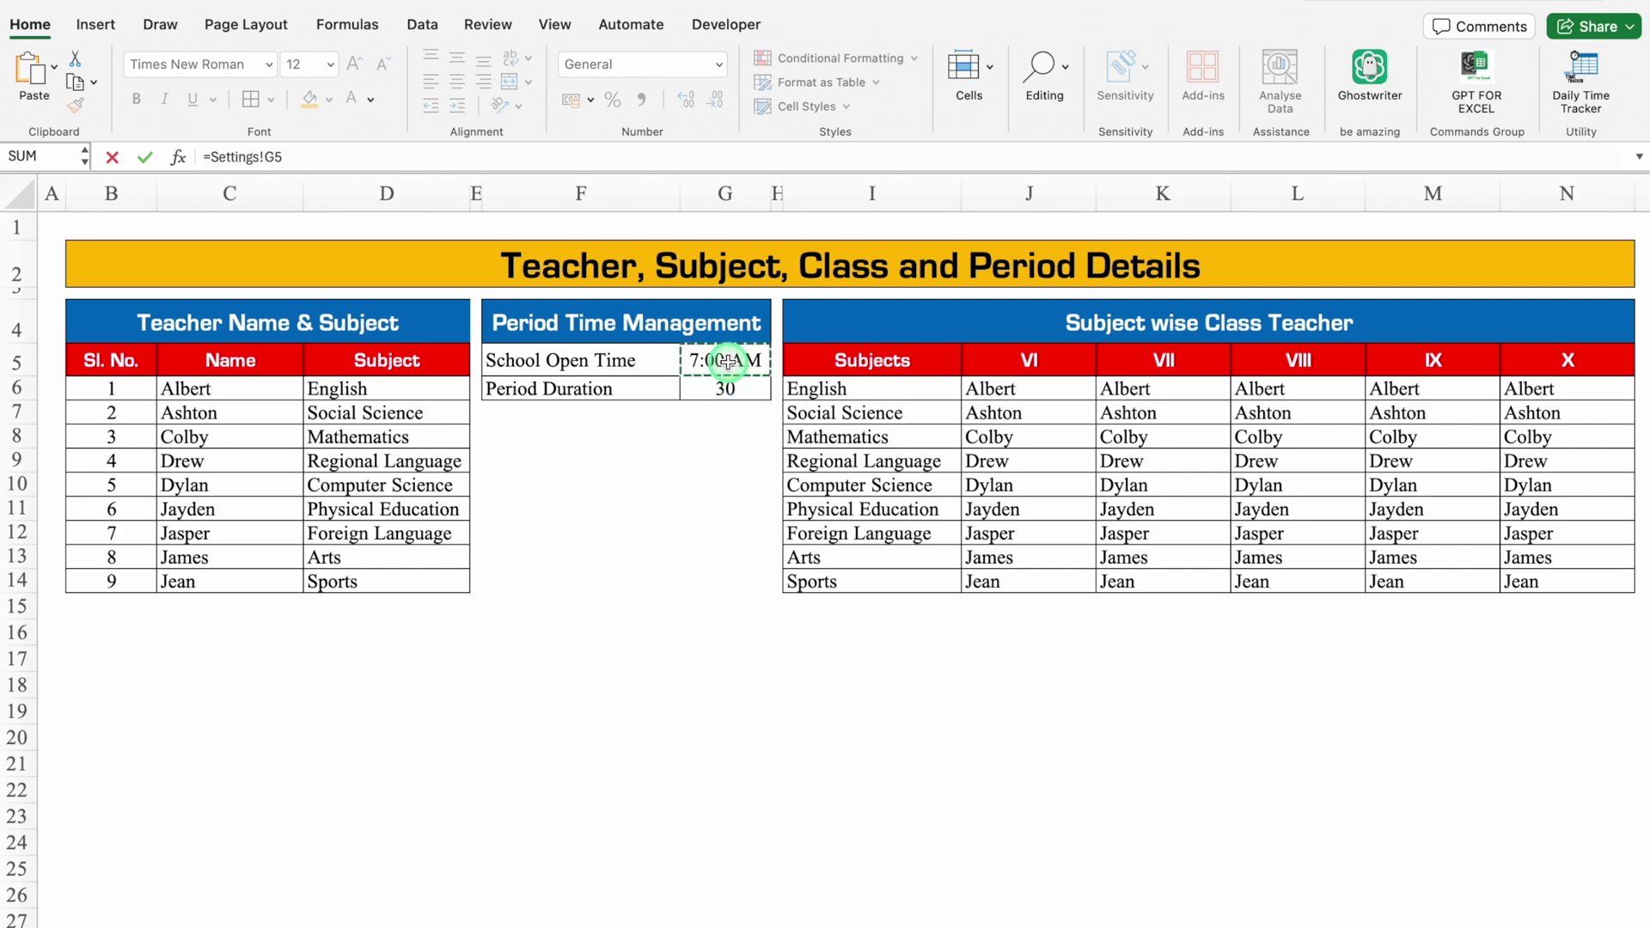
key(Return)
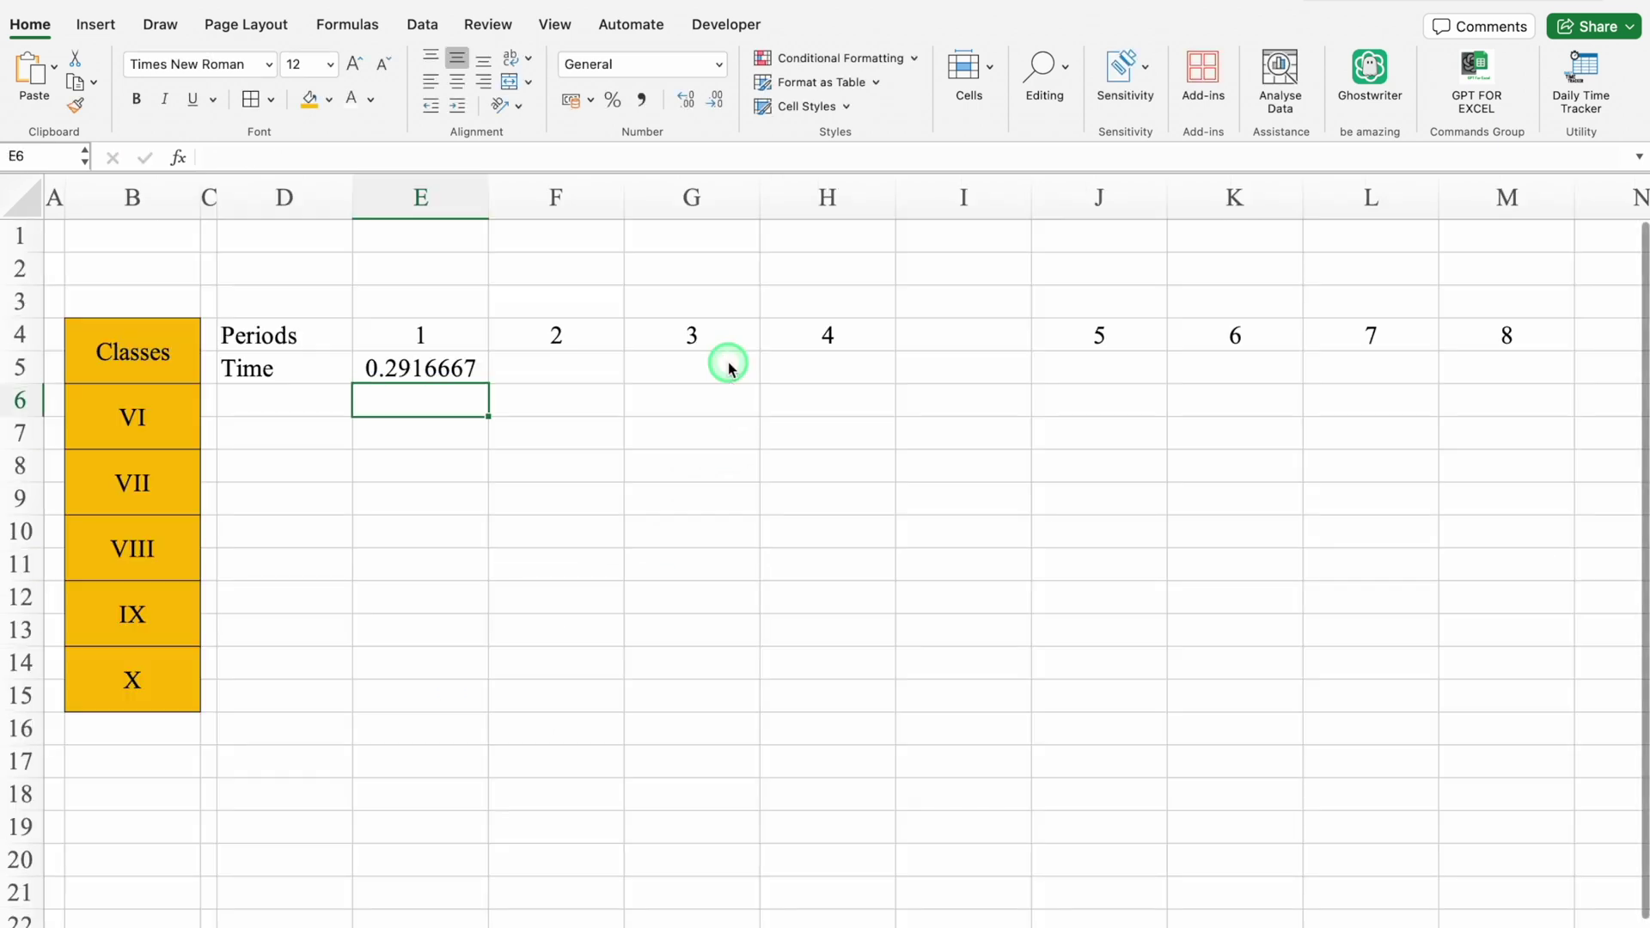
Step: Format the time row E5:M5 with the Time number format 1:30 PM
click(466, 368)
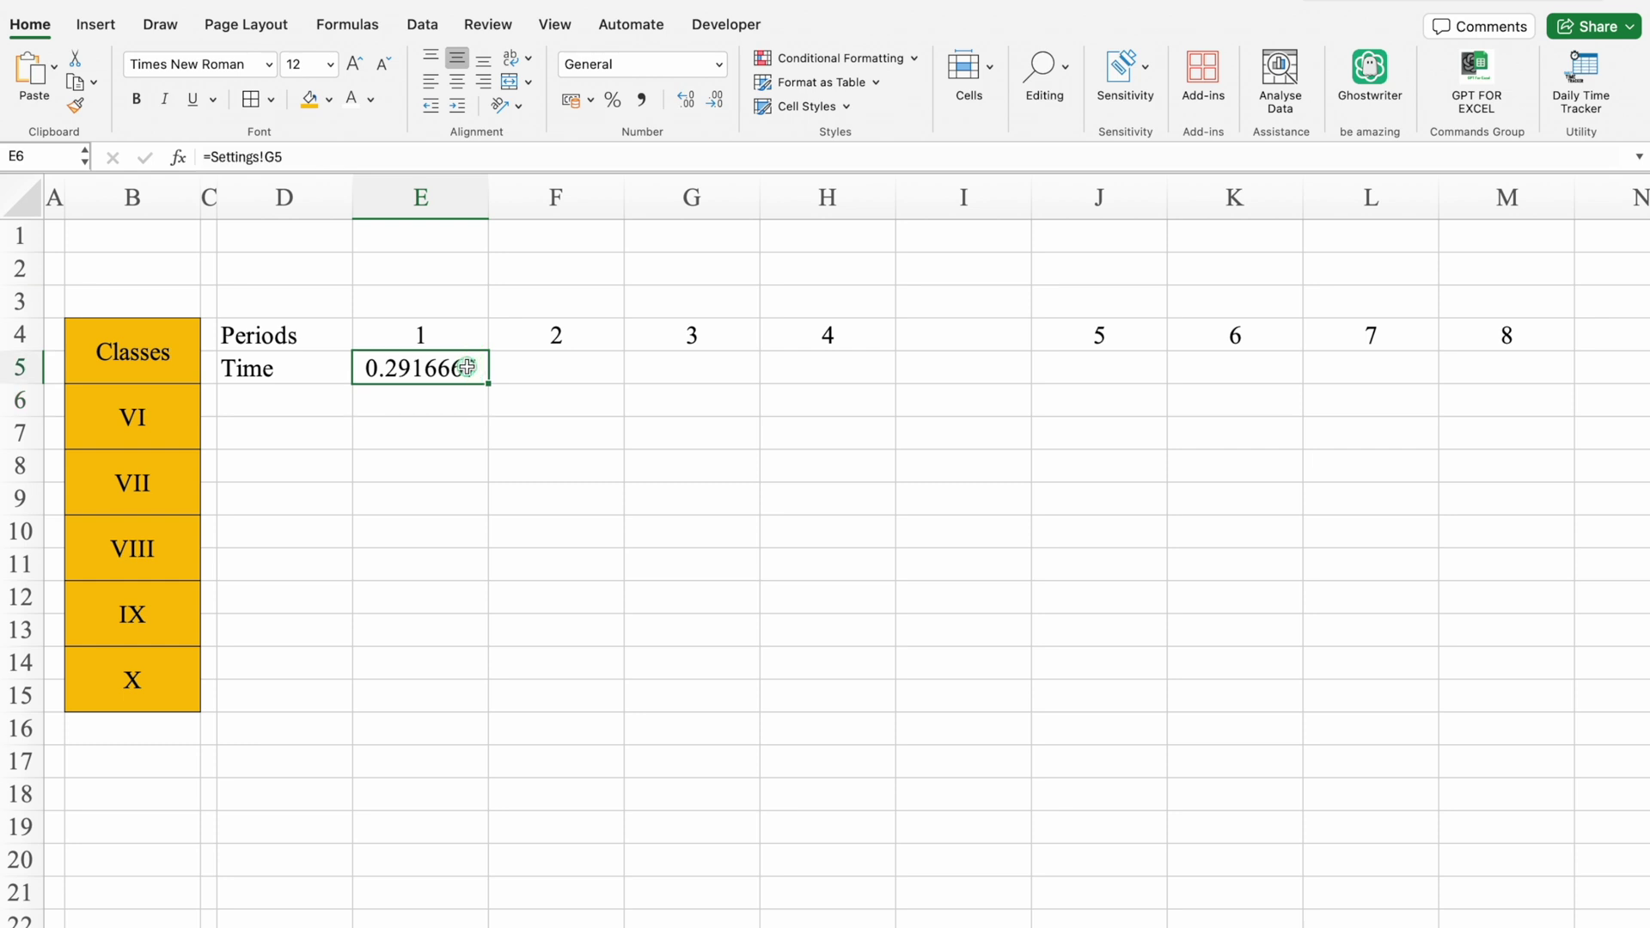
drag(469, 367, 1485, 366)
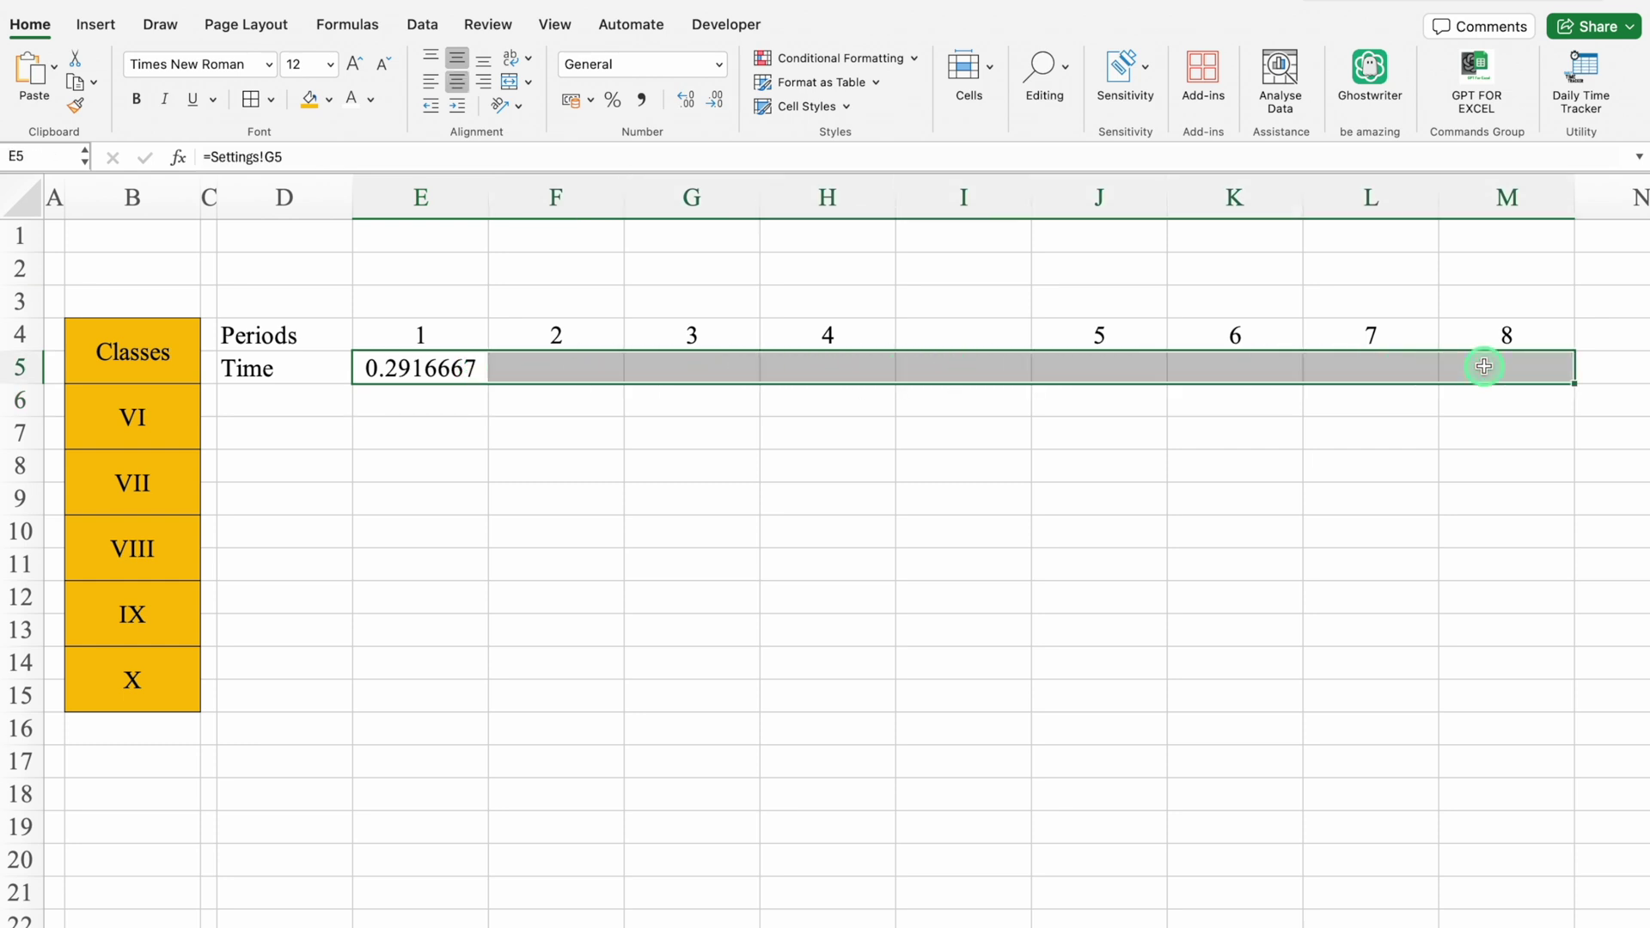
key(super+1)
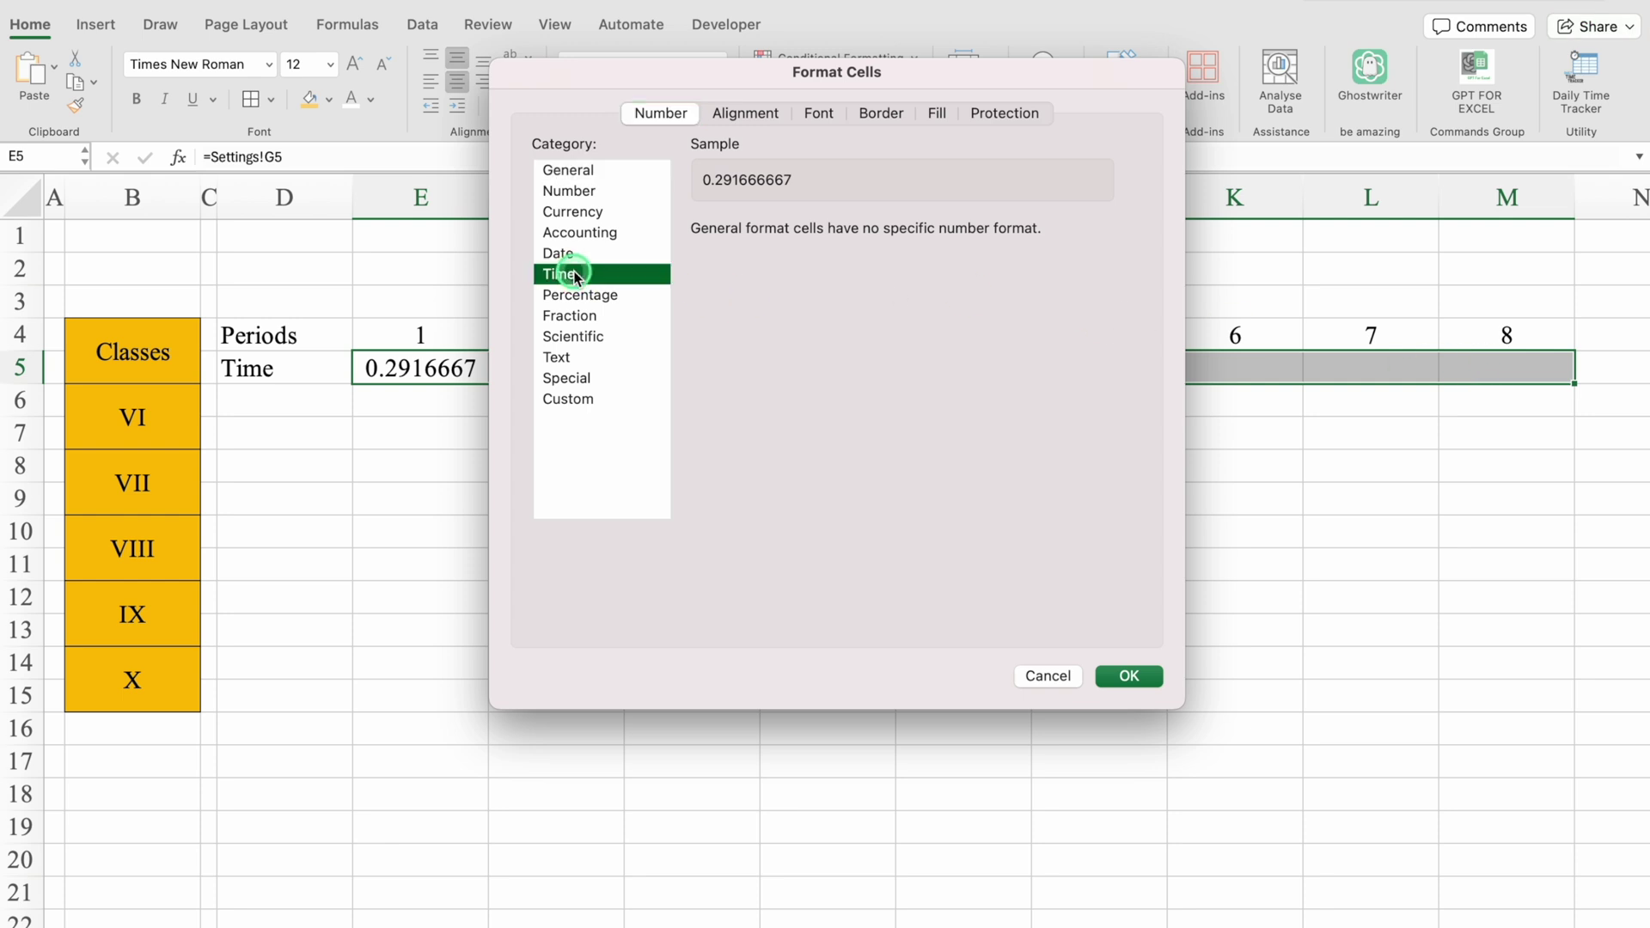
click(576, 276)
click(750, 281)
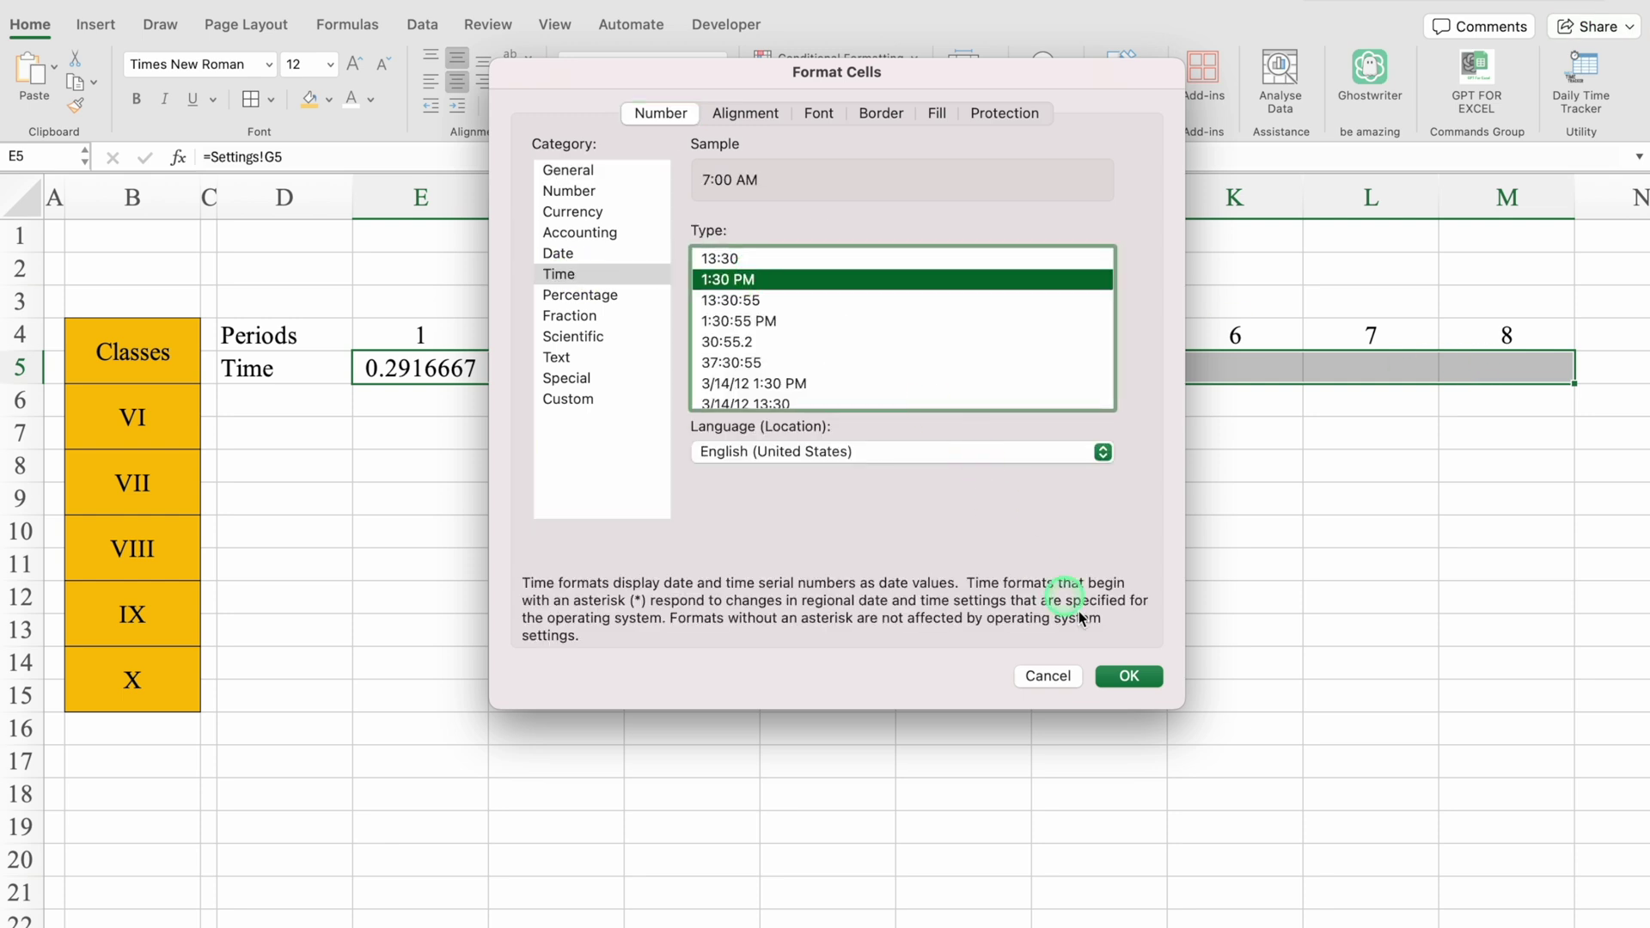
click(1130, 676)
click(465, 447)
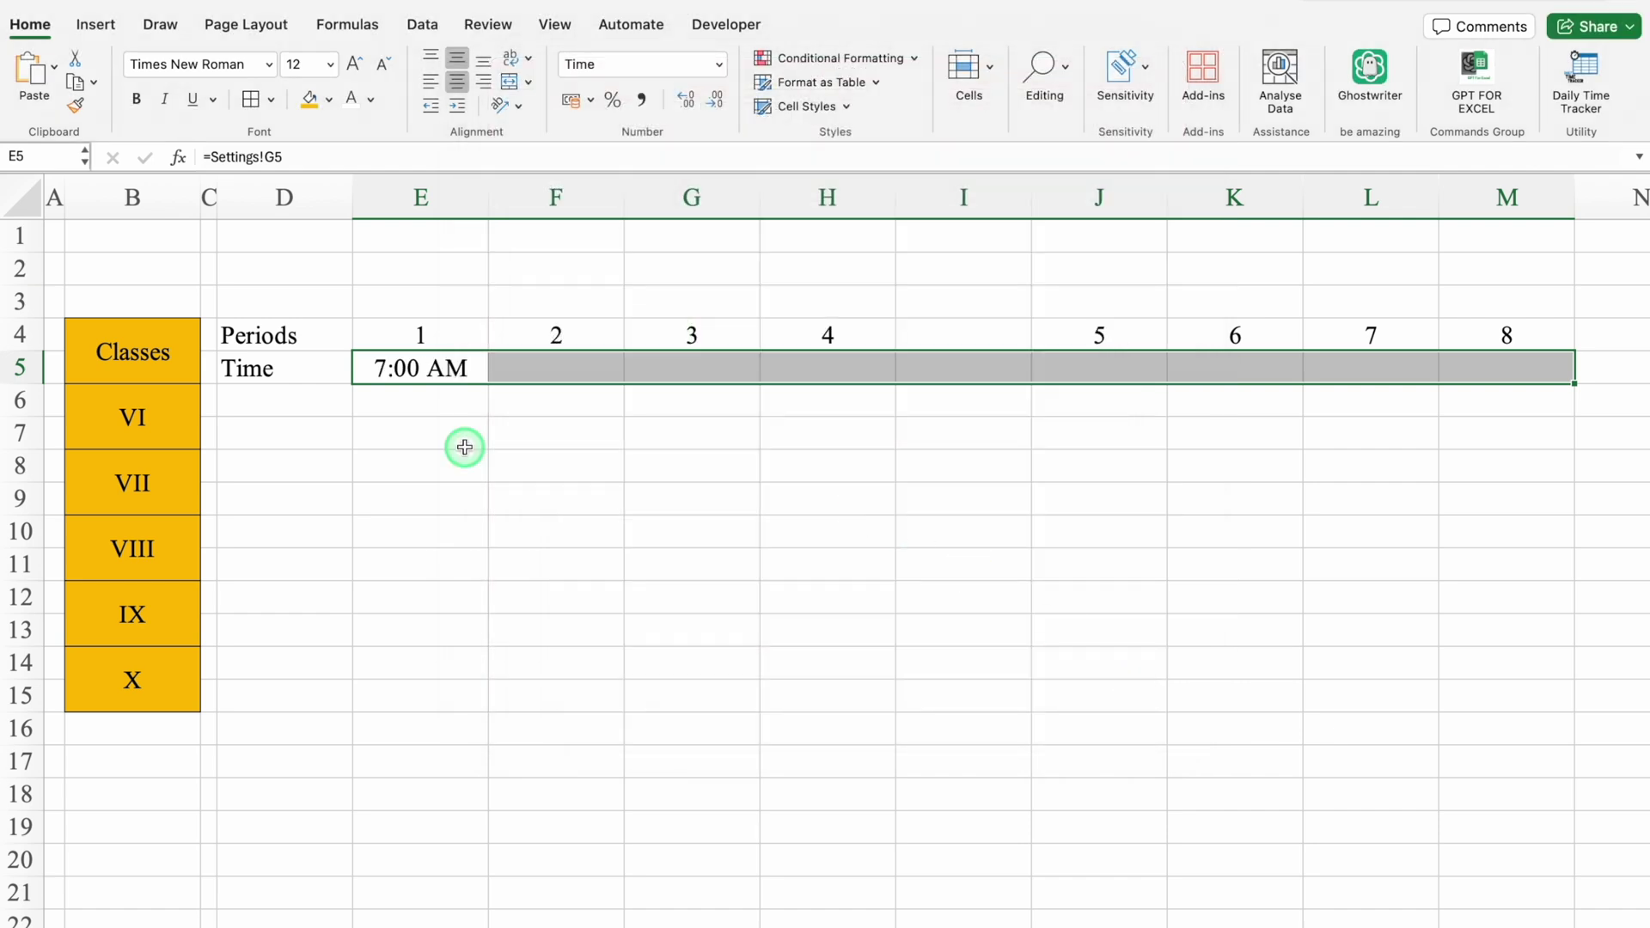
Step: Set the School Open Time on the Settings sheet to 8:00 and return to the Time Table sheet
click(457, 368)
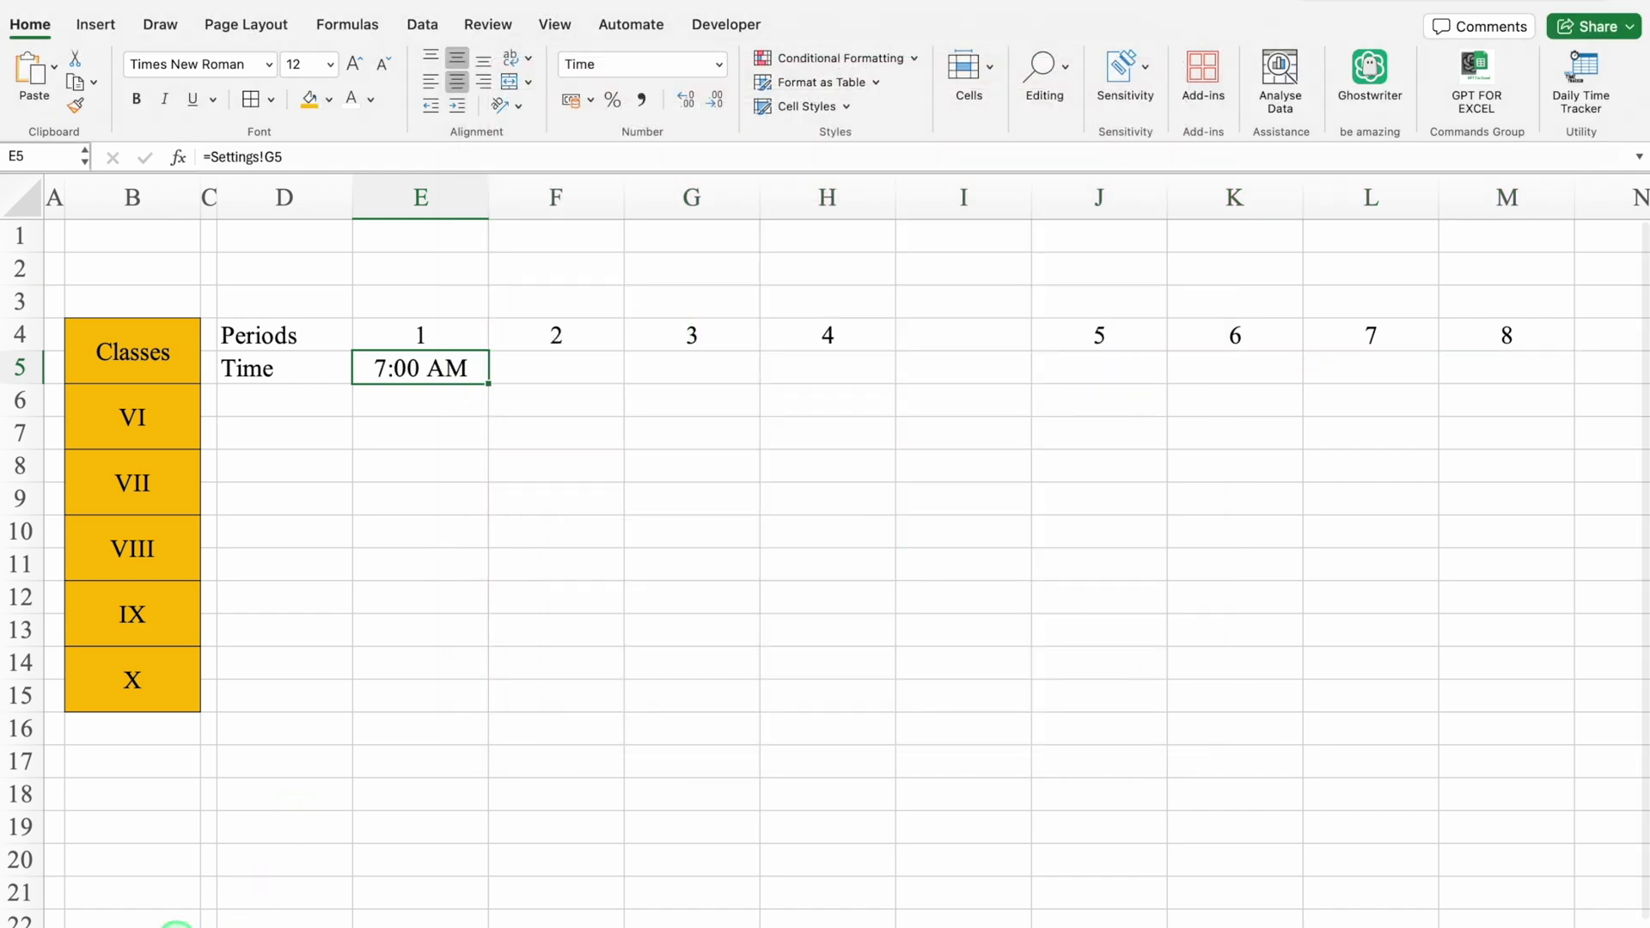
click(191, 919)
click(724, 359)
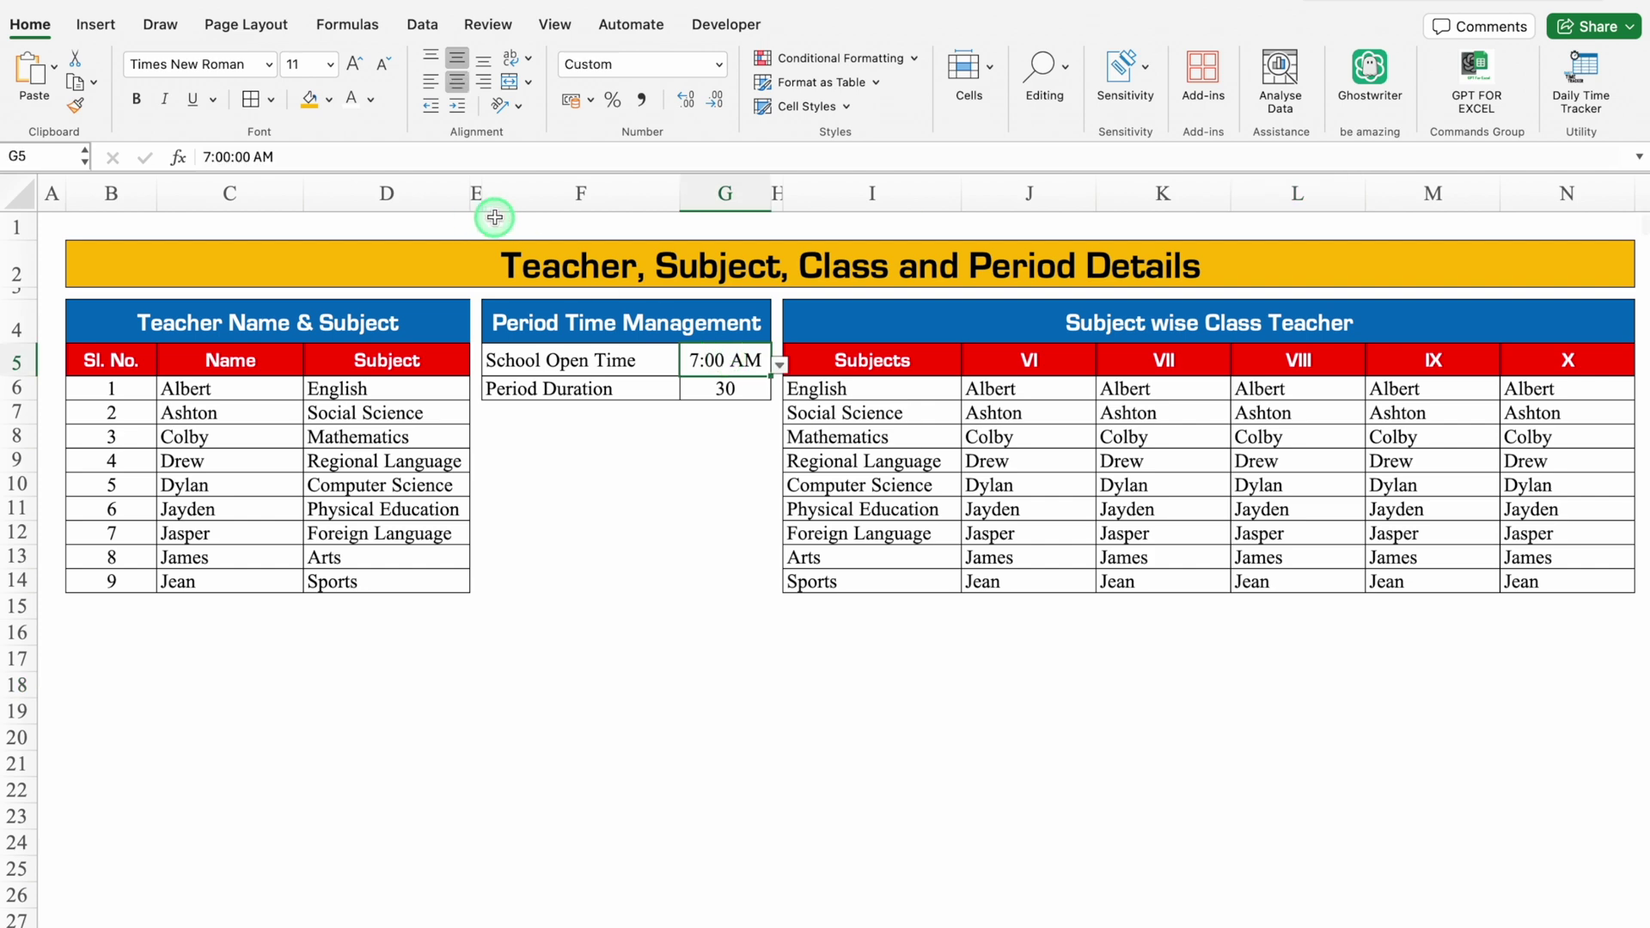
click(781, 366)
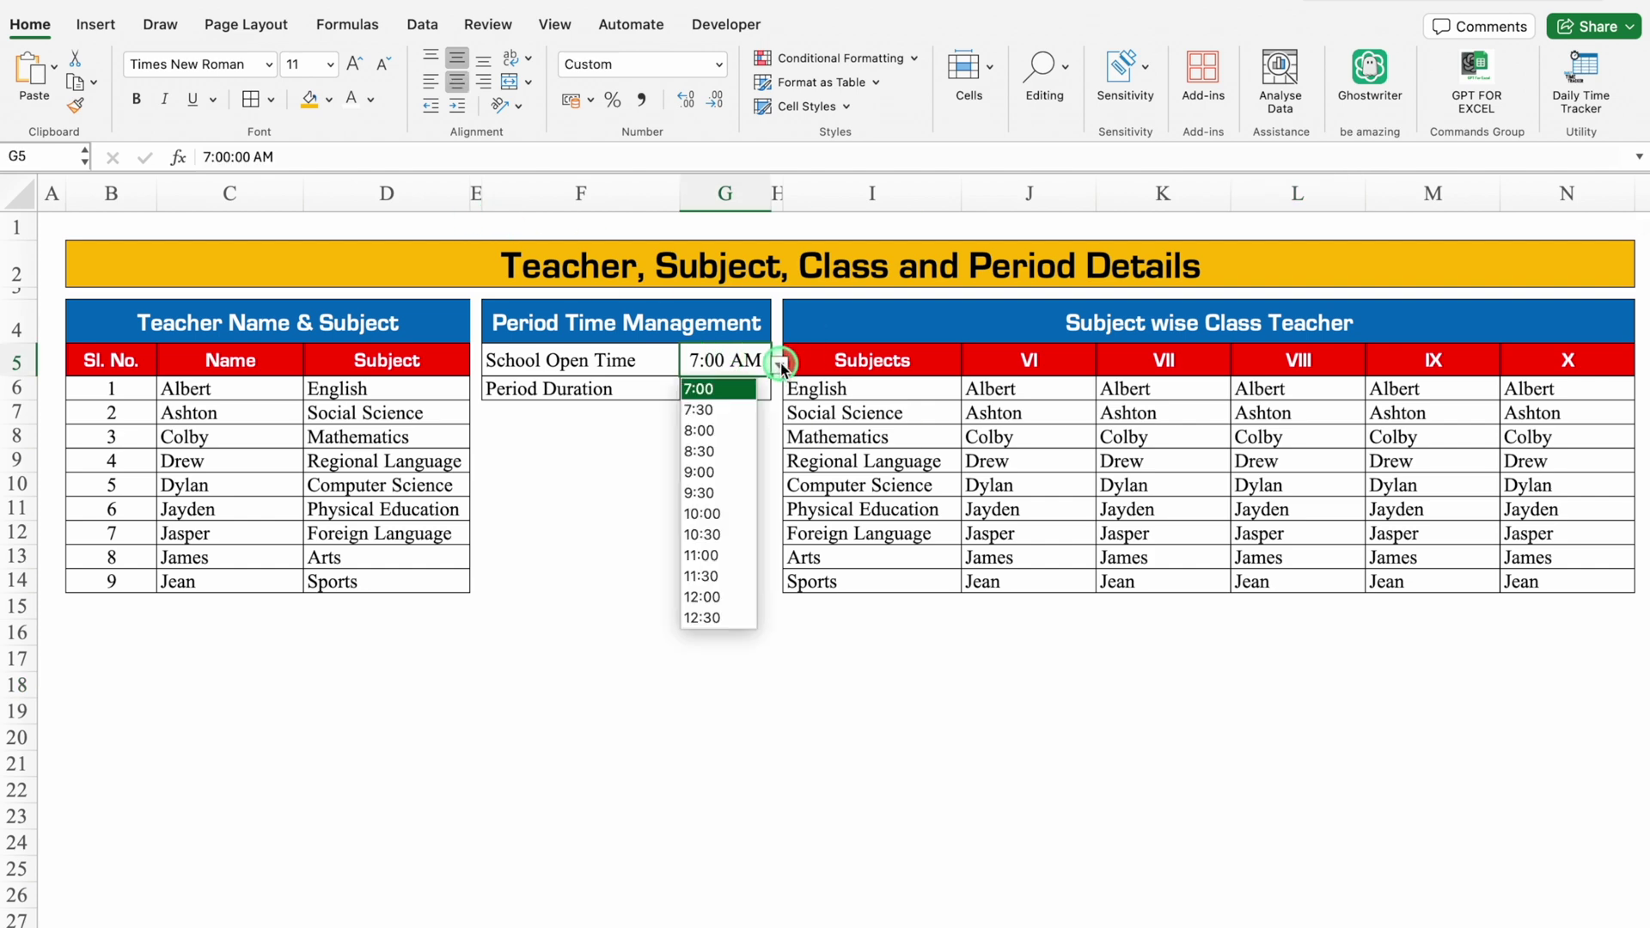
click(725, 433)
click(474, 657)
key(ctrl+Page_Up)
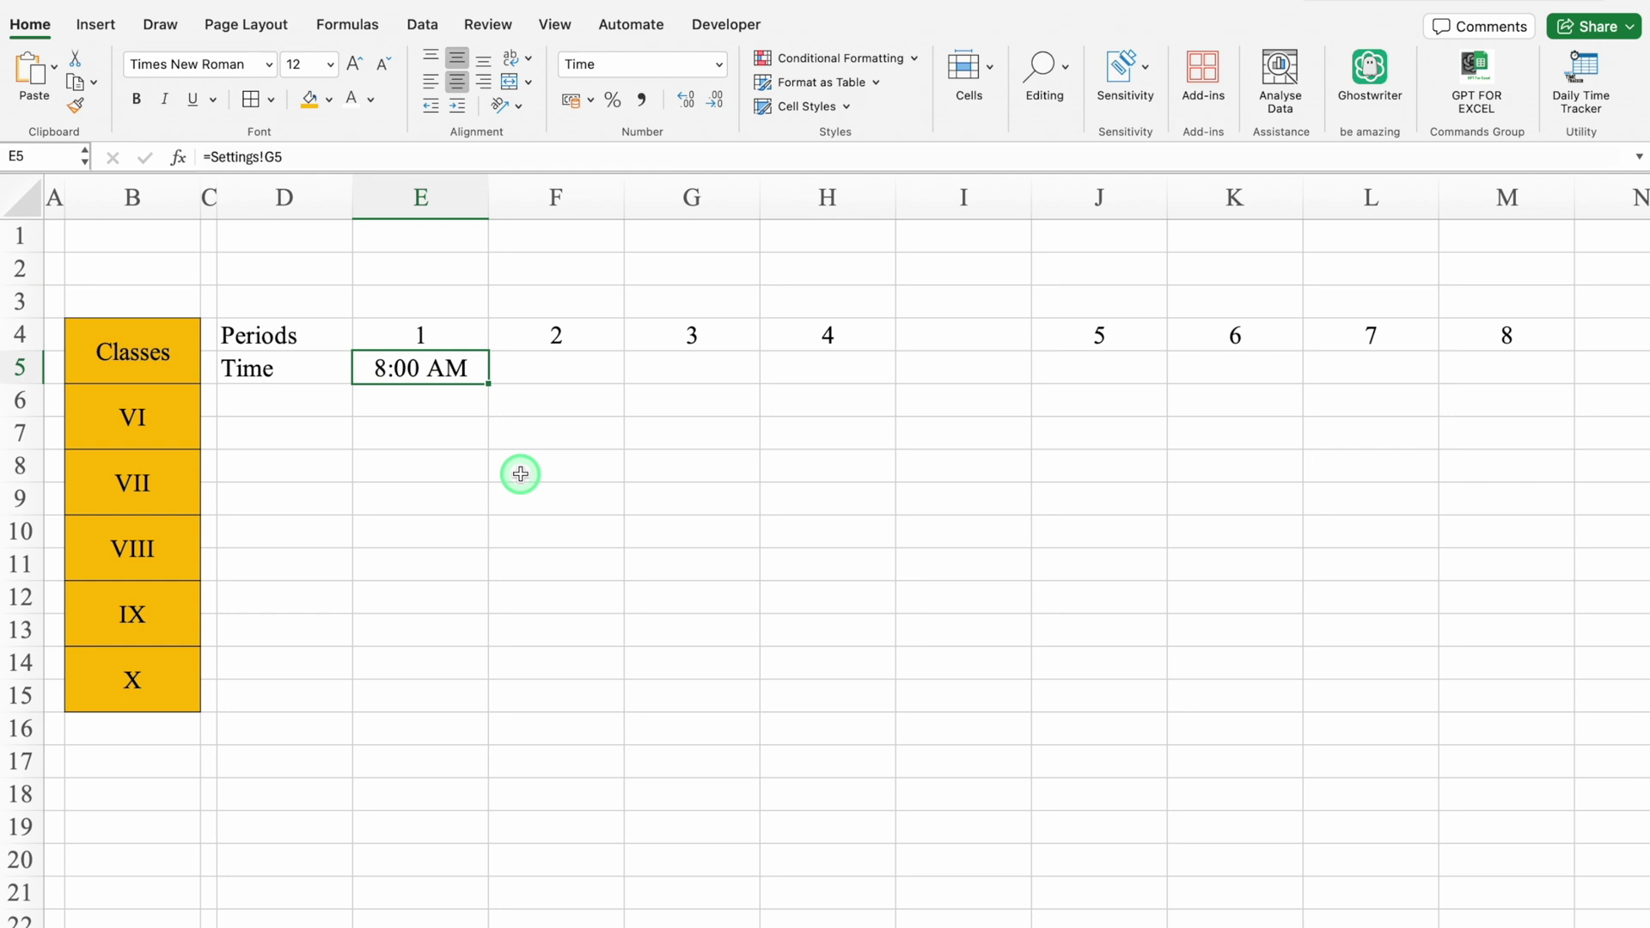
Step: Enter the formula =E5+TIME(0,Settings!$G$6,0) in F5 to add the period duration to the first period's time
click(560, 370)
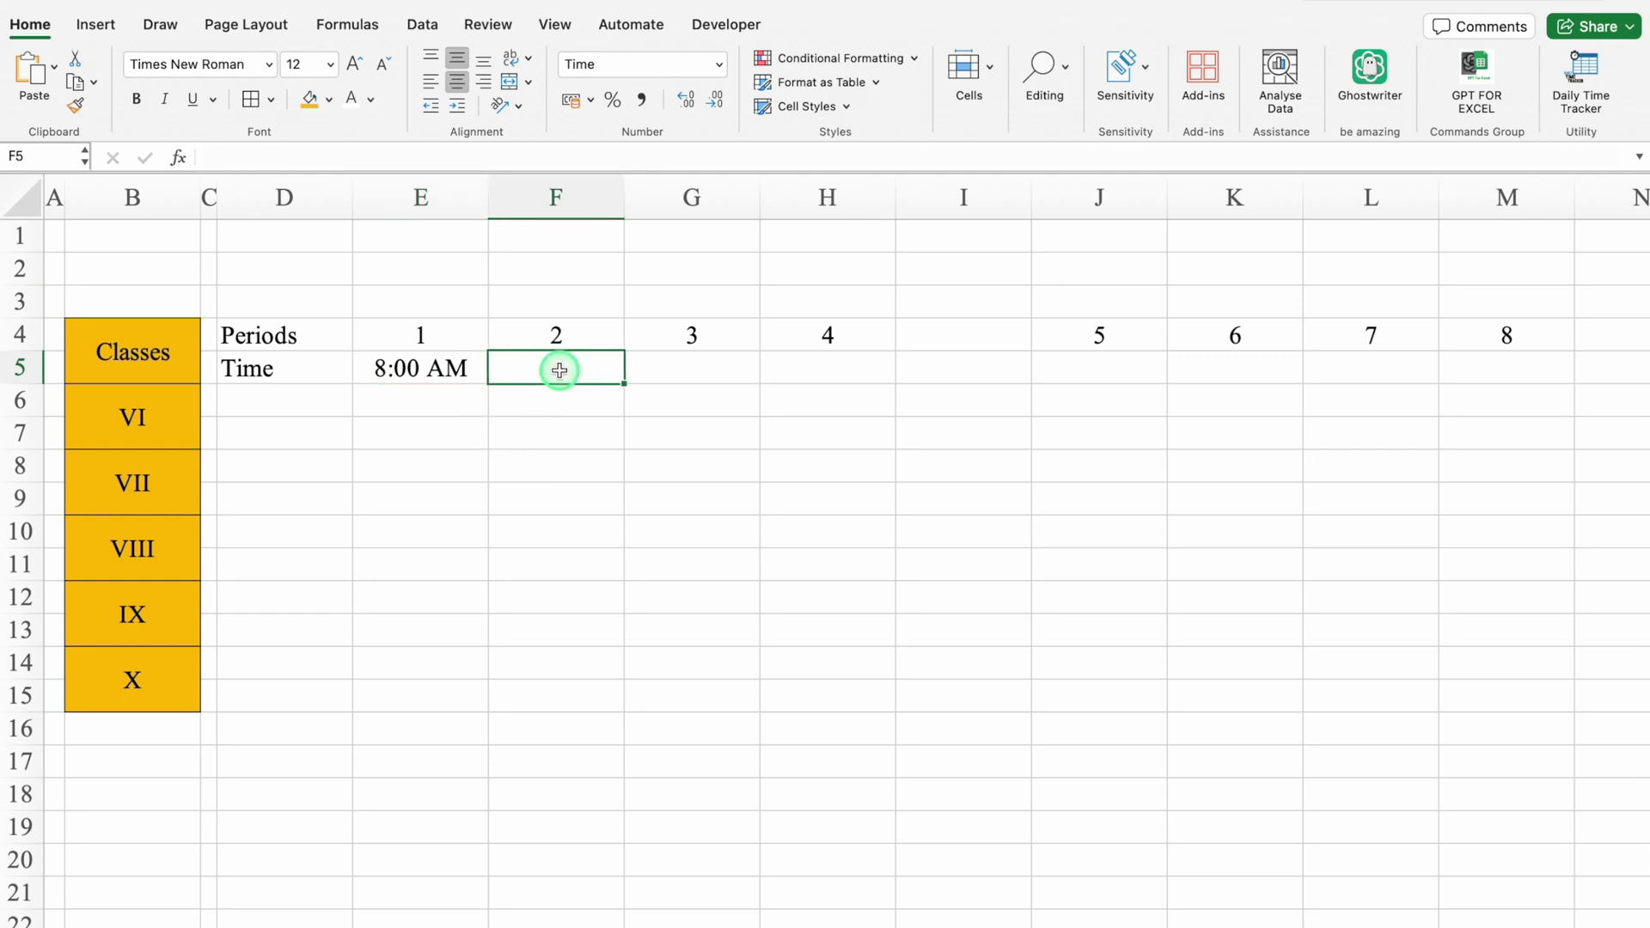
text(=)
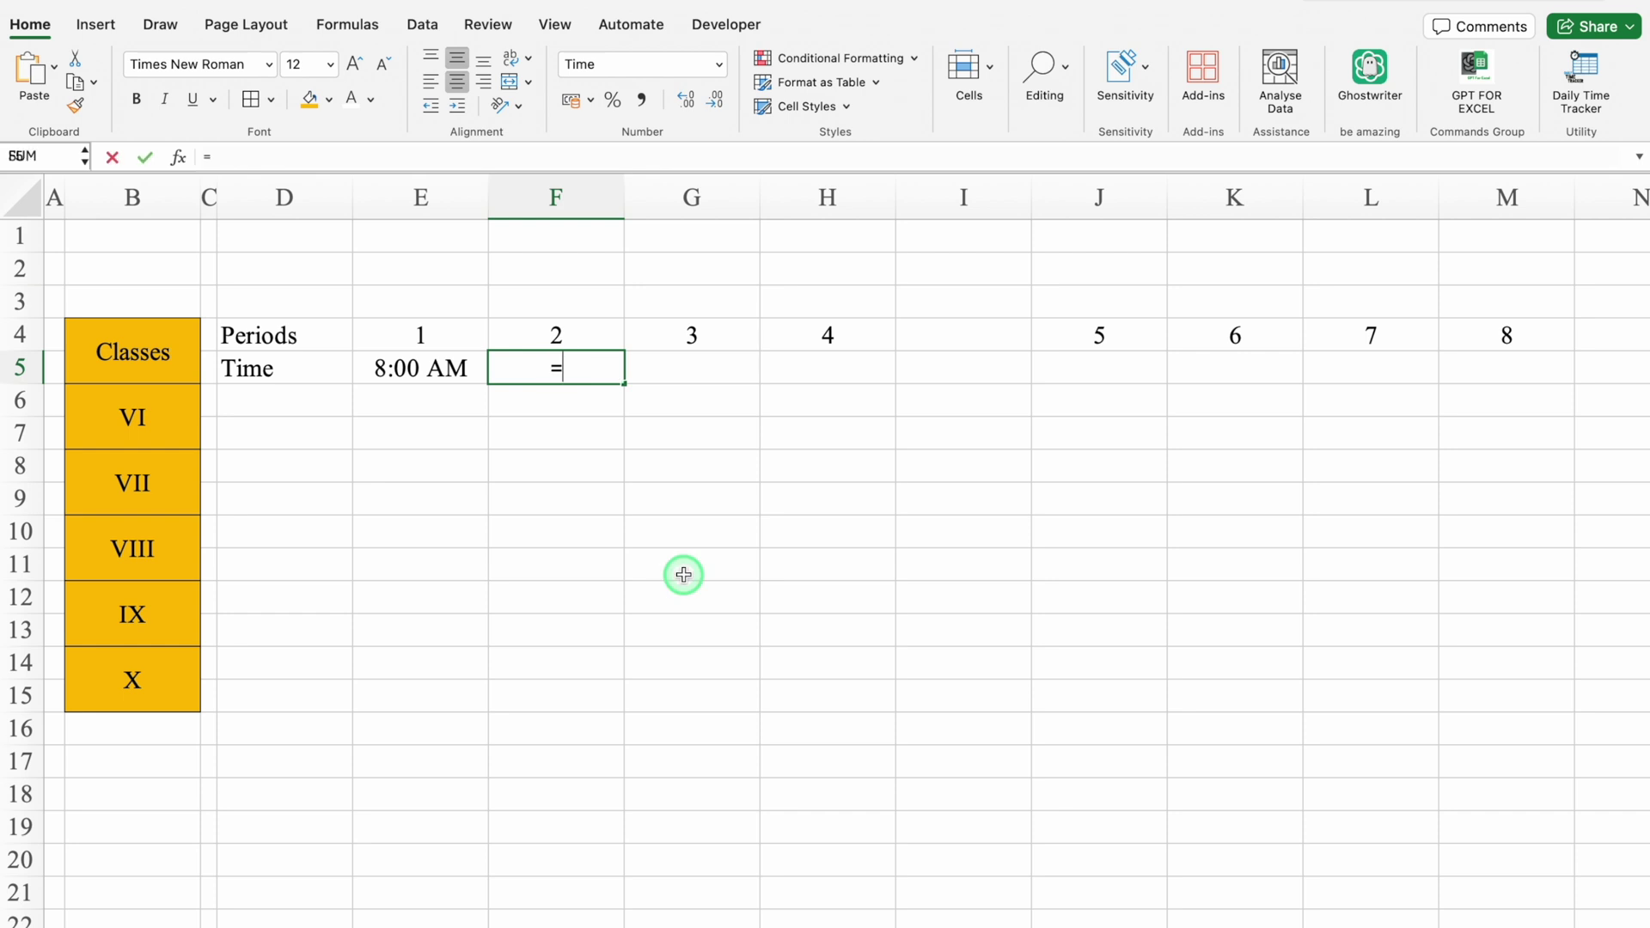
click(435, 370)
text(+time)
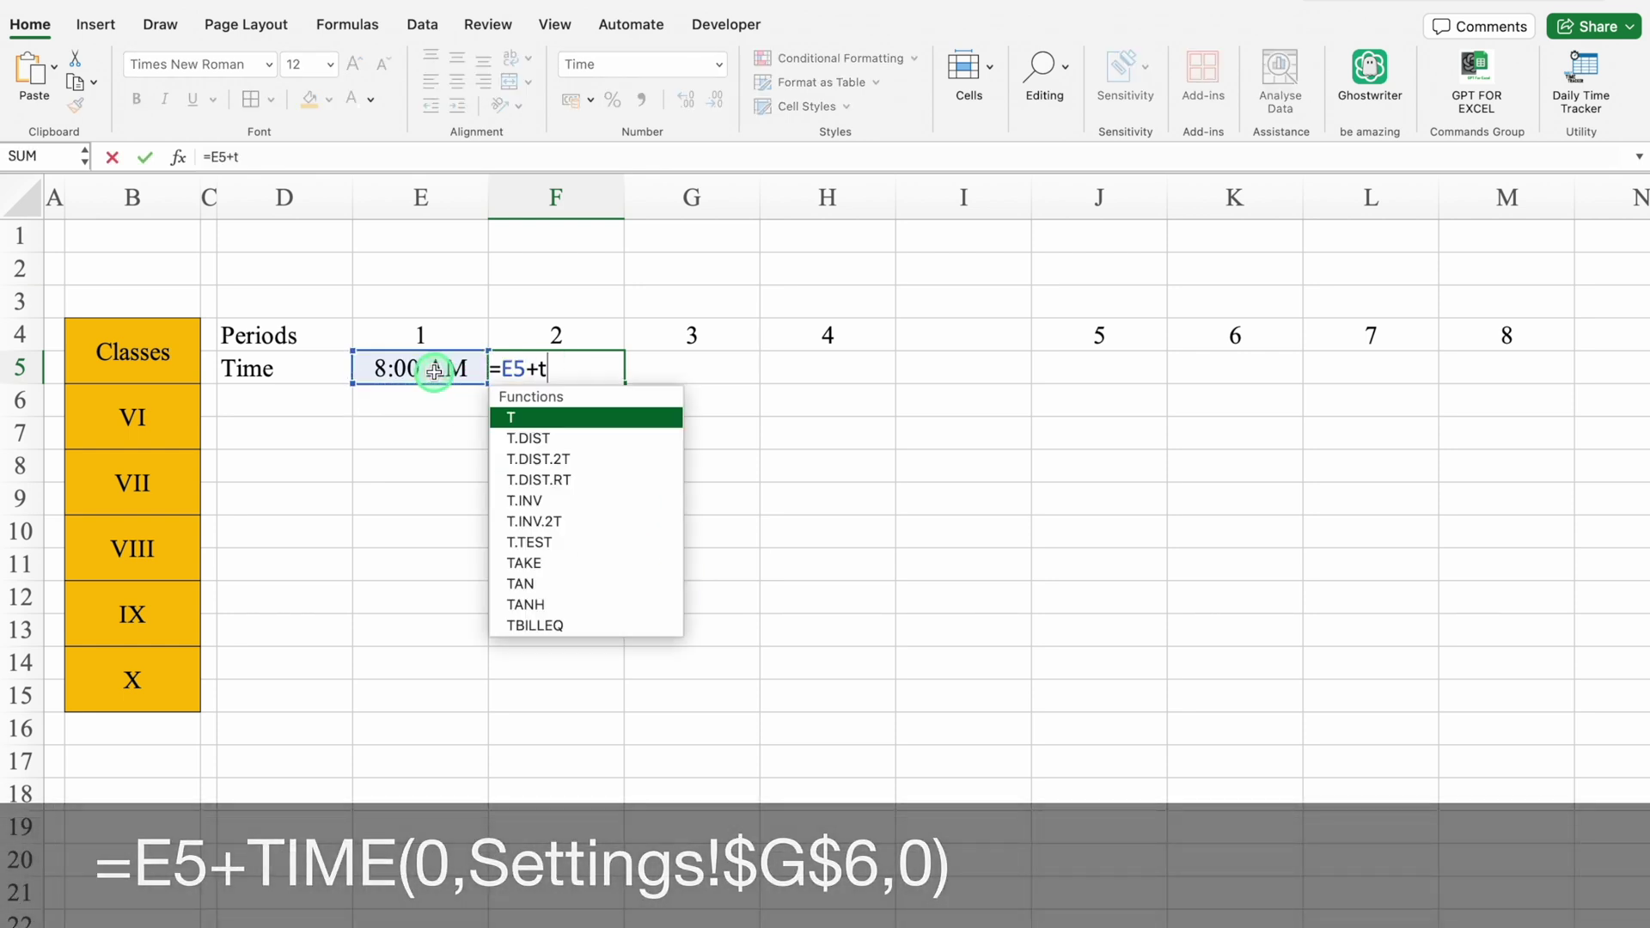
double_click(551, 418)
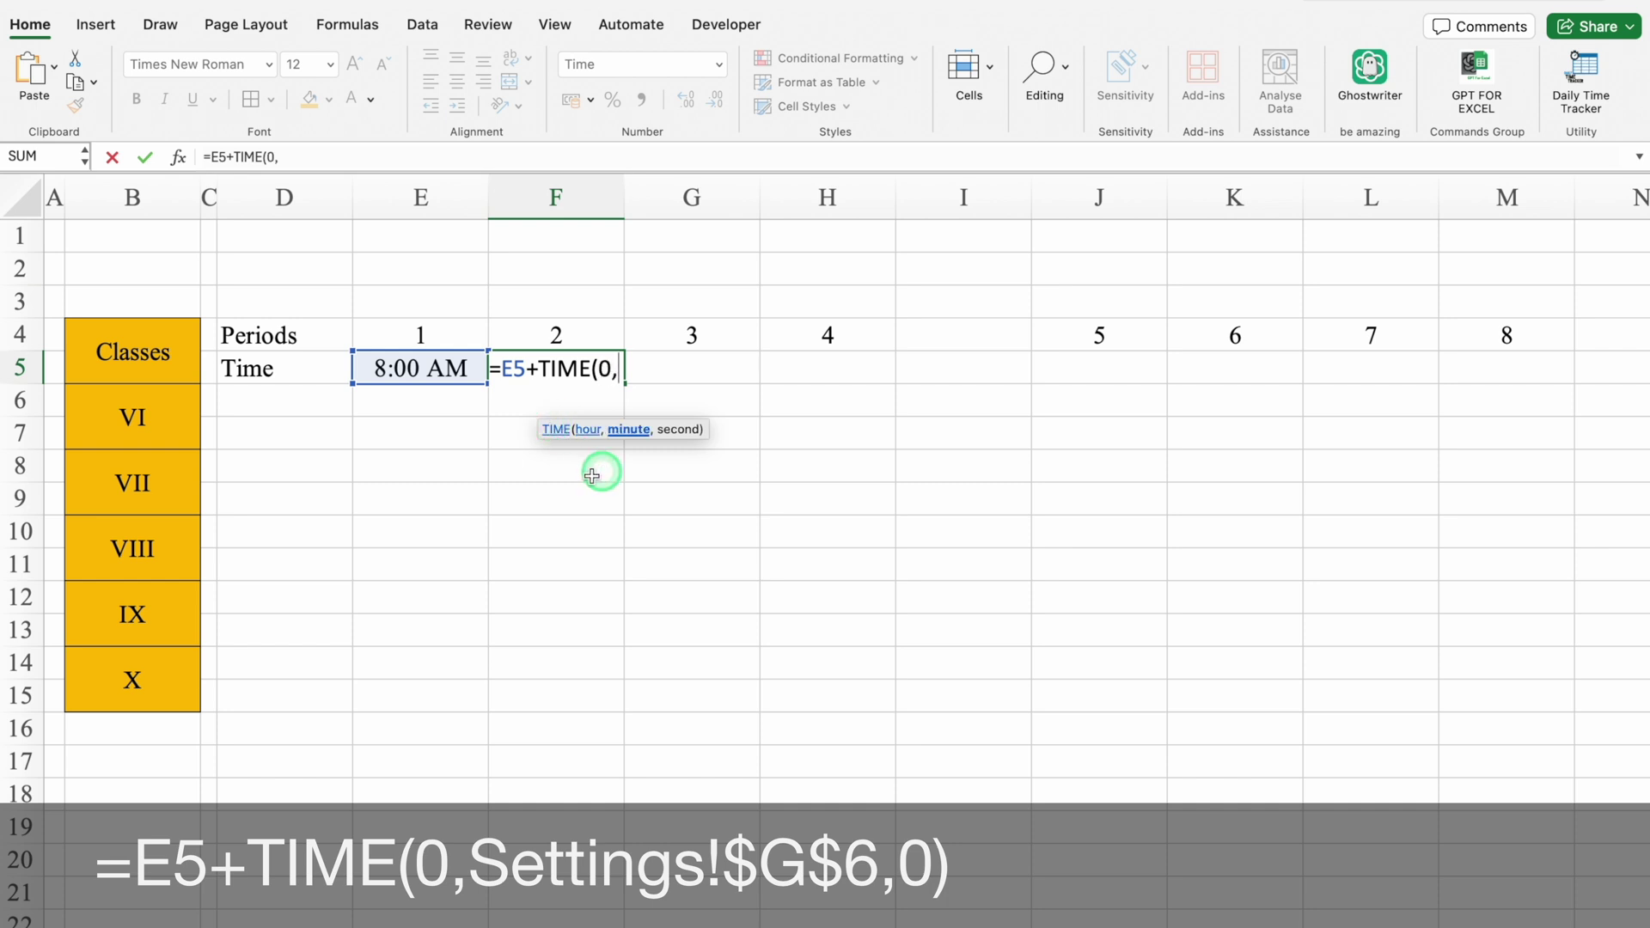
click(137, 924)
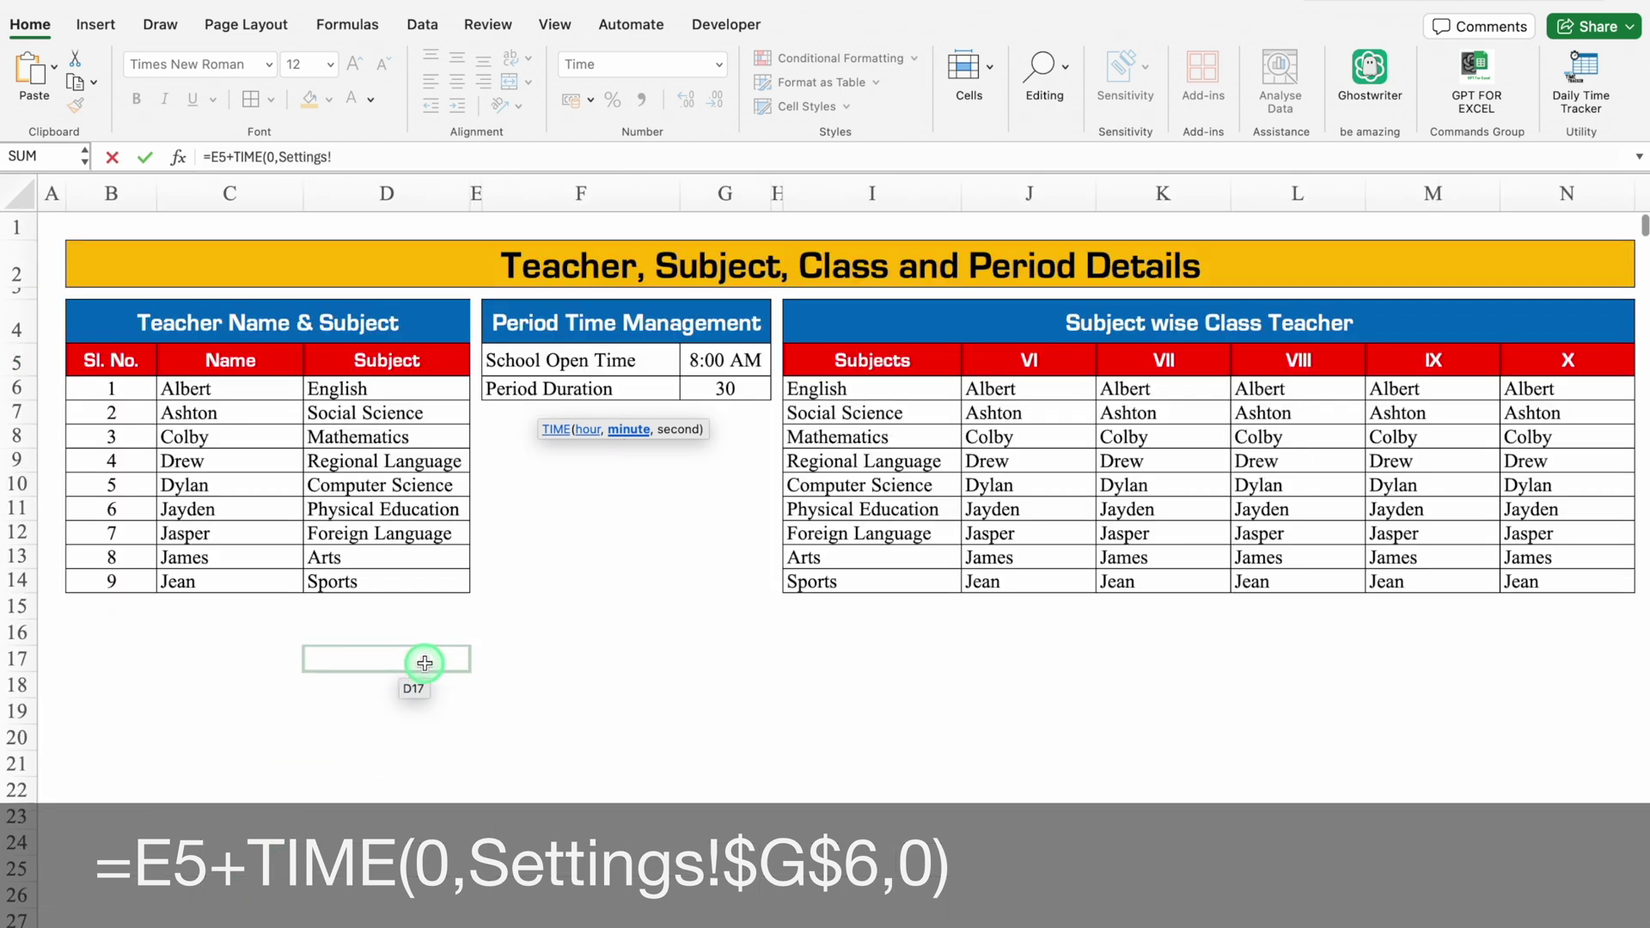
click(735, 390)
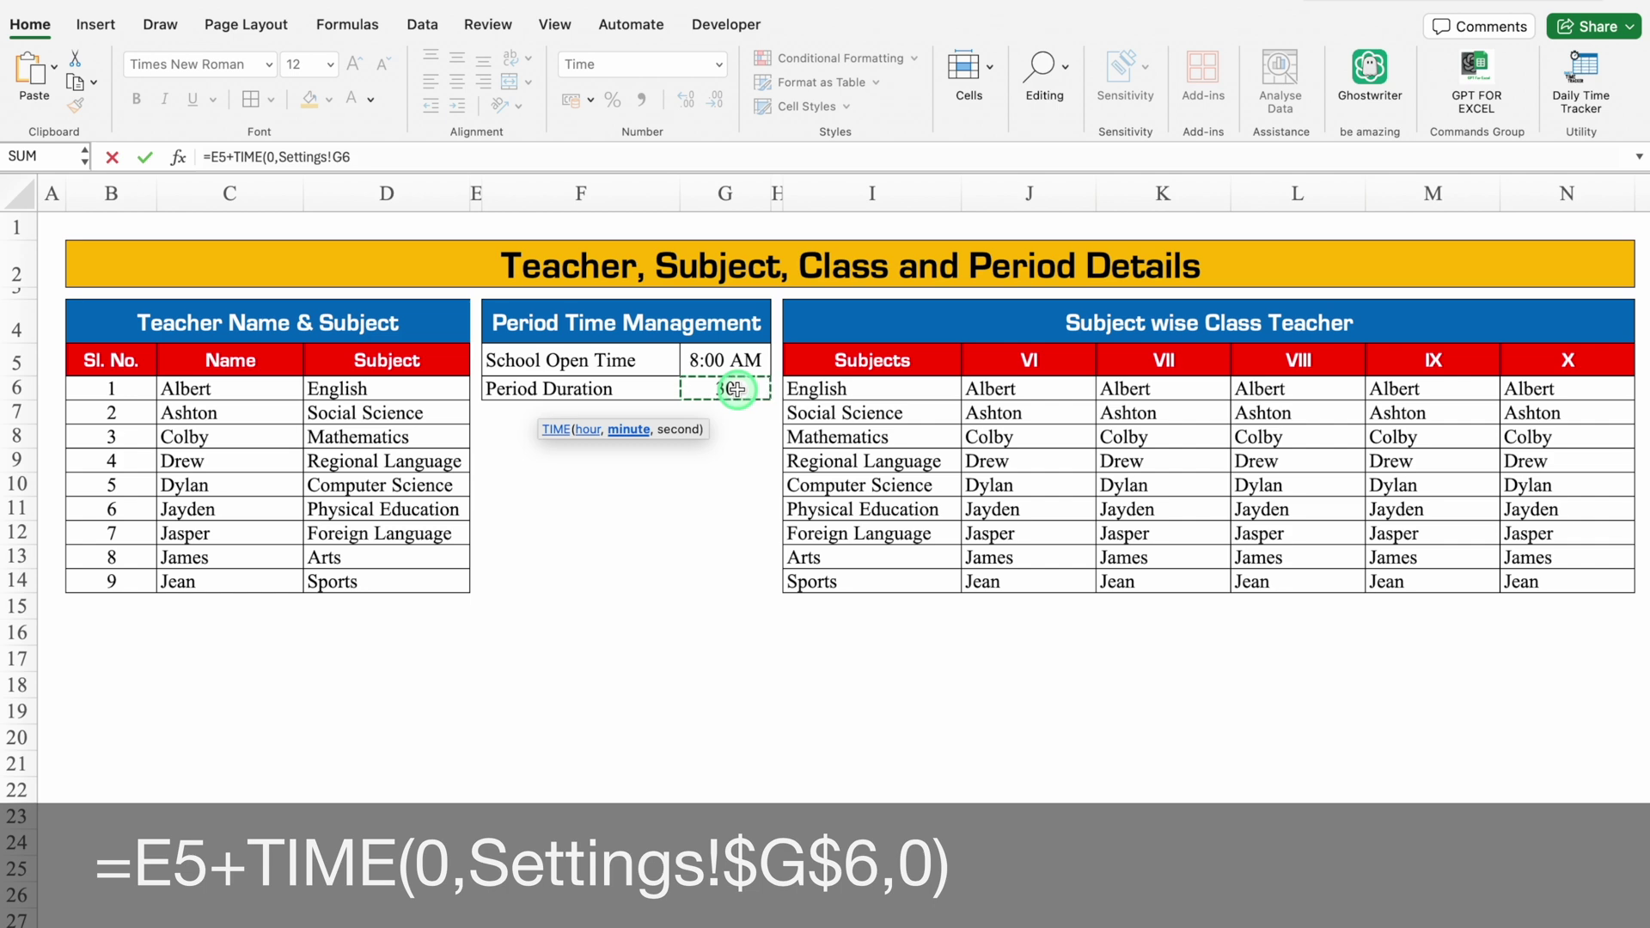
text(,0)
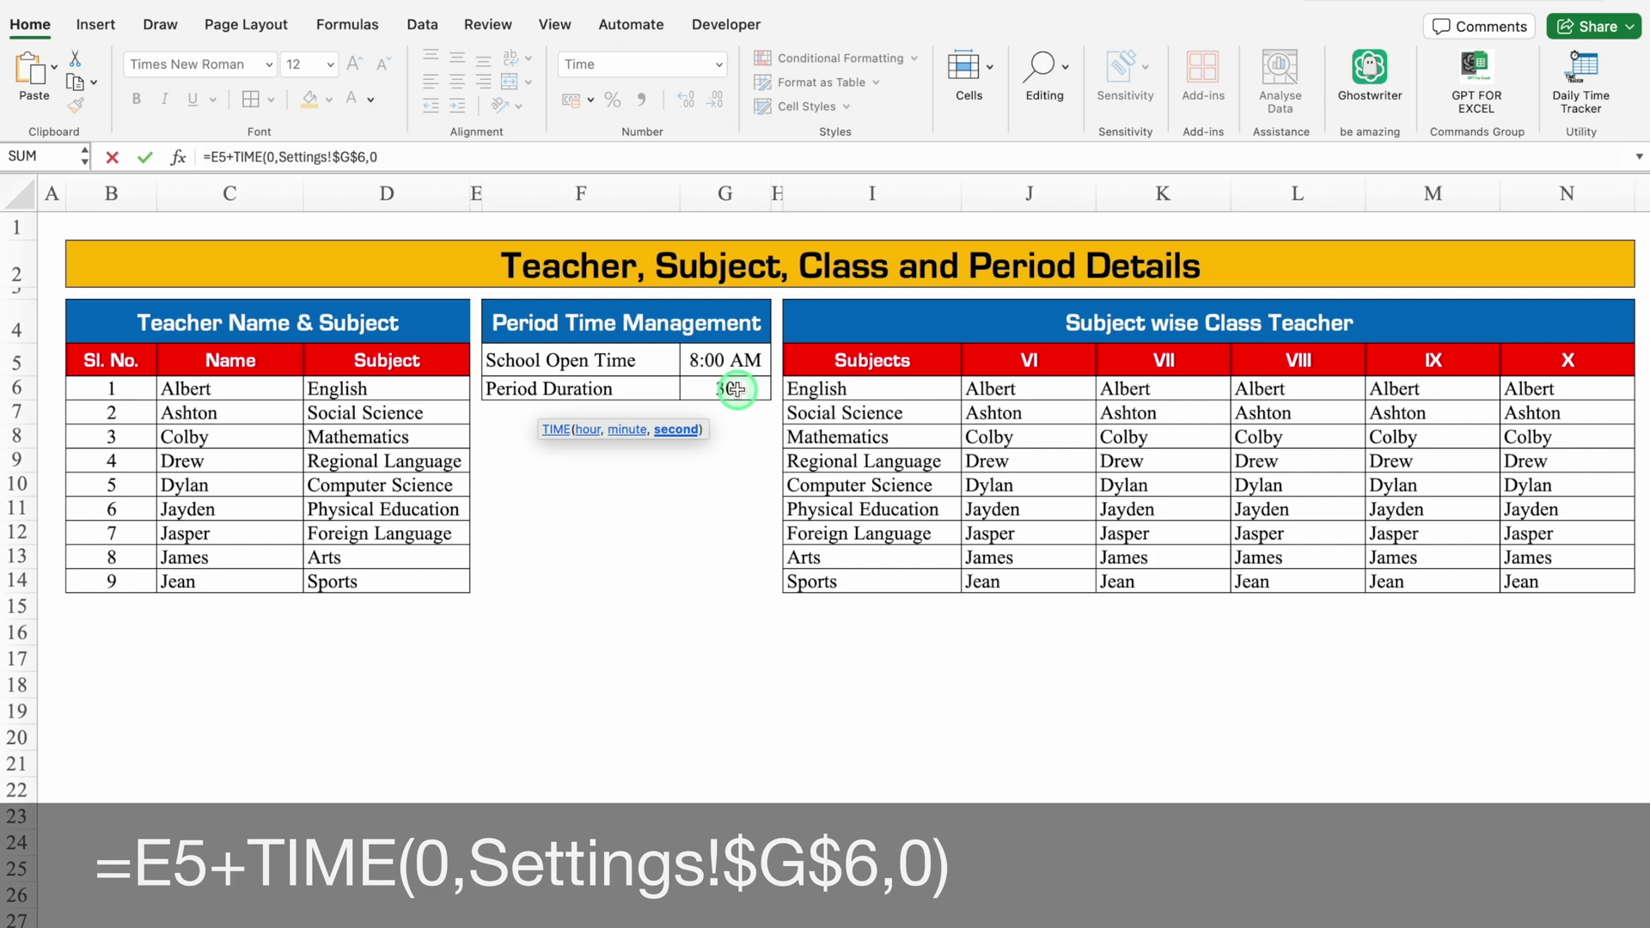
text())
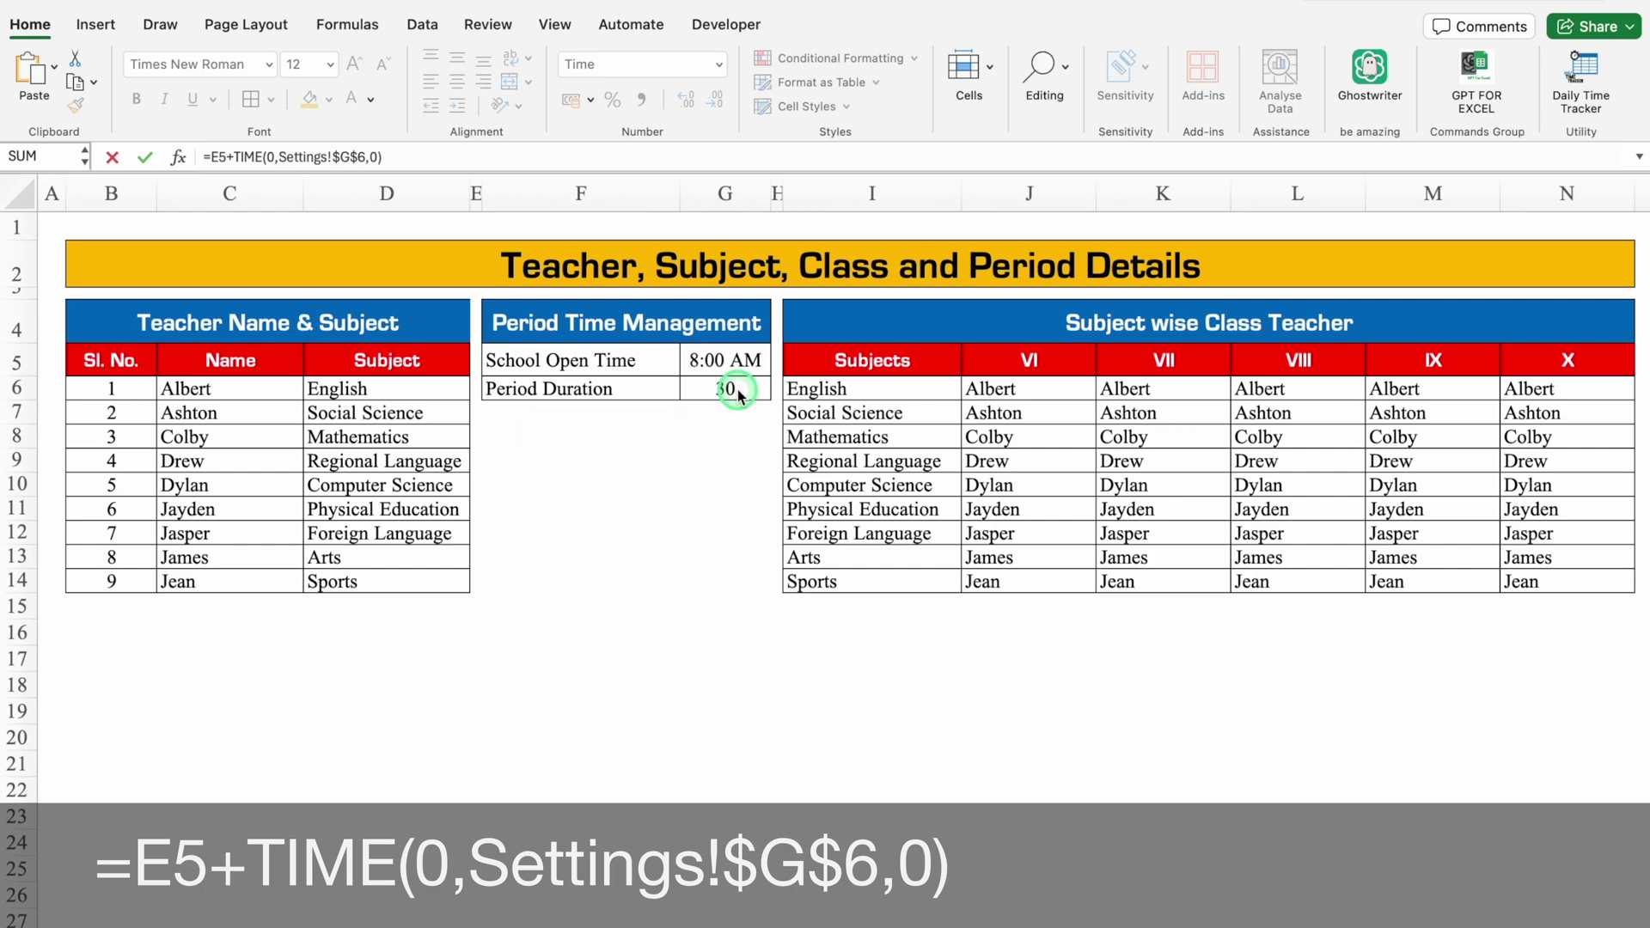
key(Return)
key(Up)
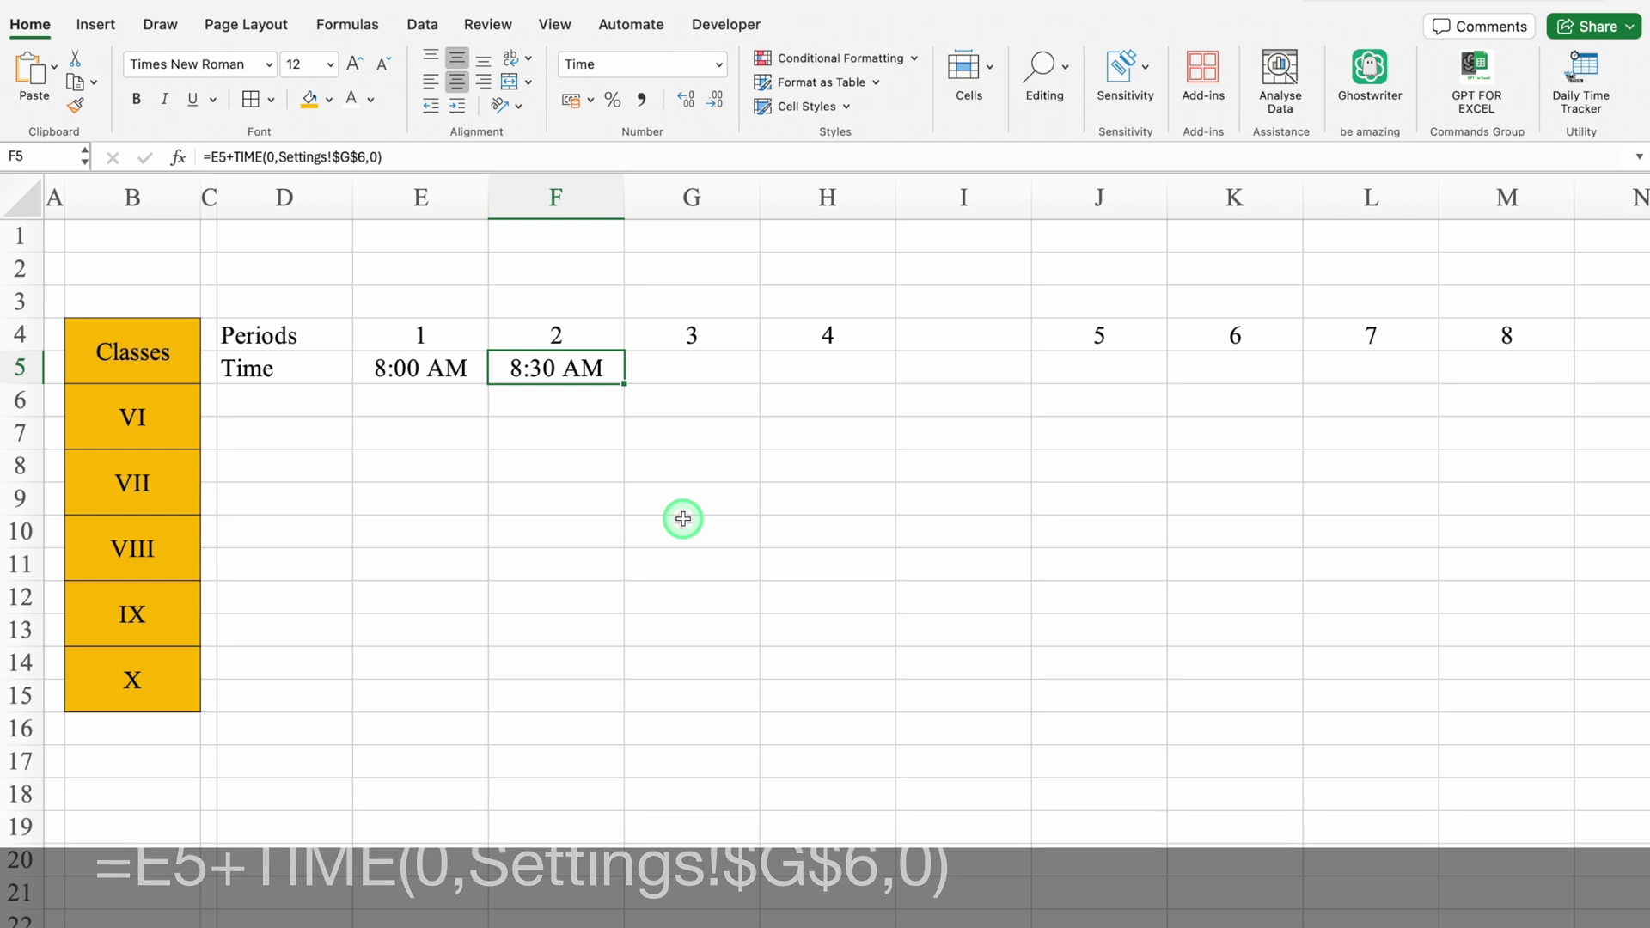
Step: Fill the F5 time formula across to M5 and clear the blank break column's cell I5
drag(625, 383, 990, 389)
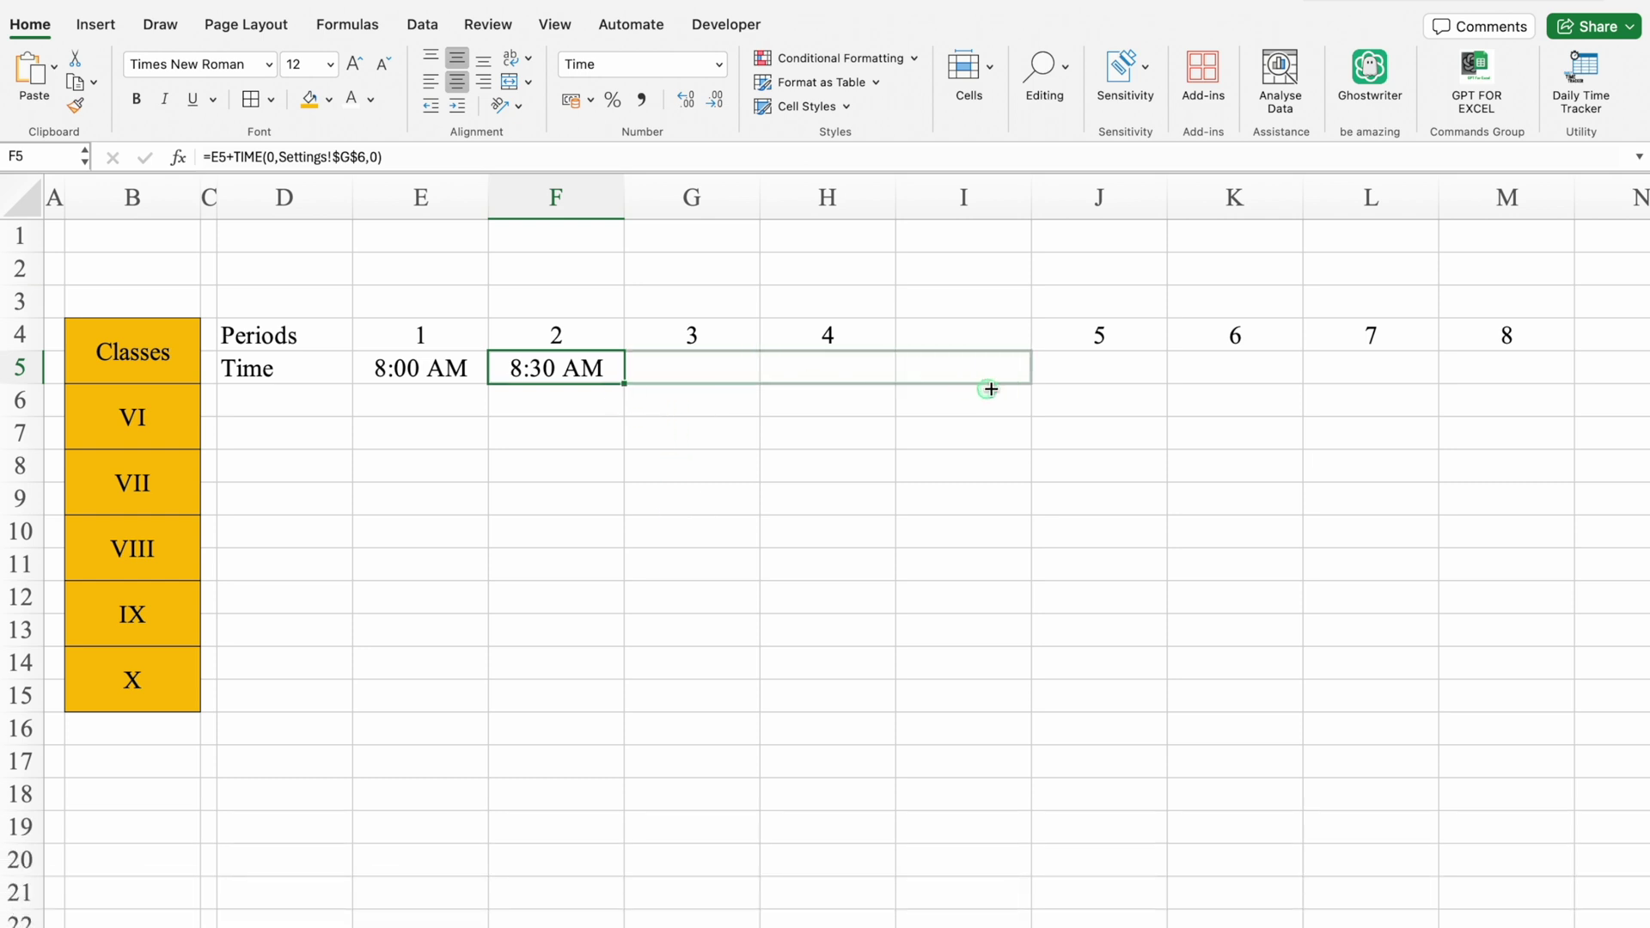
drag(1139, 390, 1521, 384)
click(945, 374)
key(Delete)
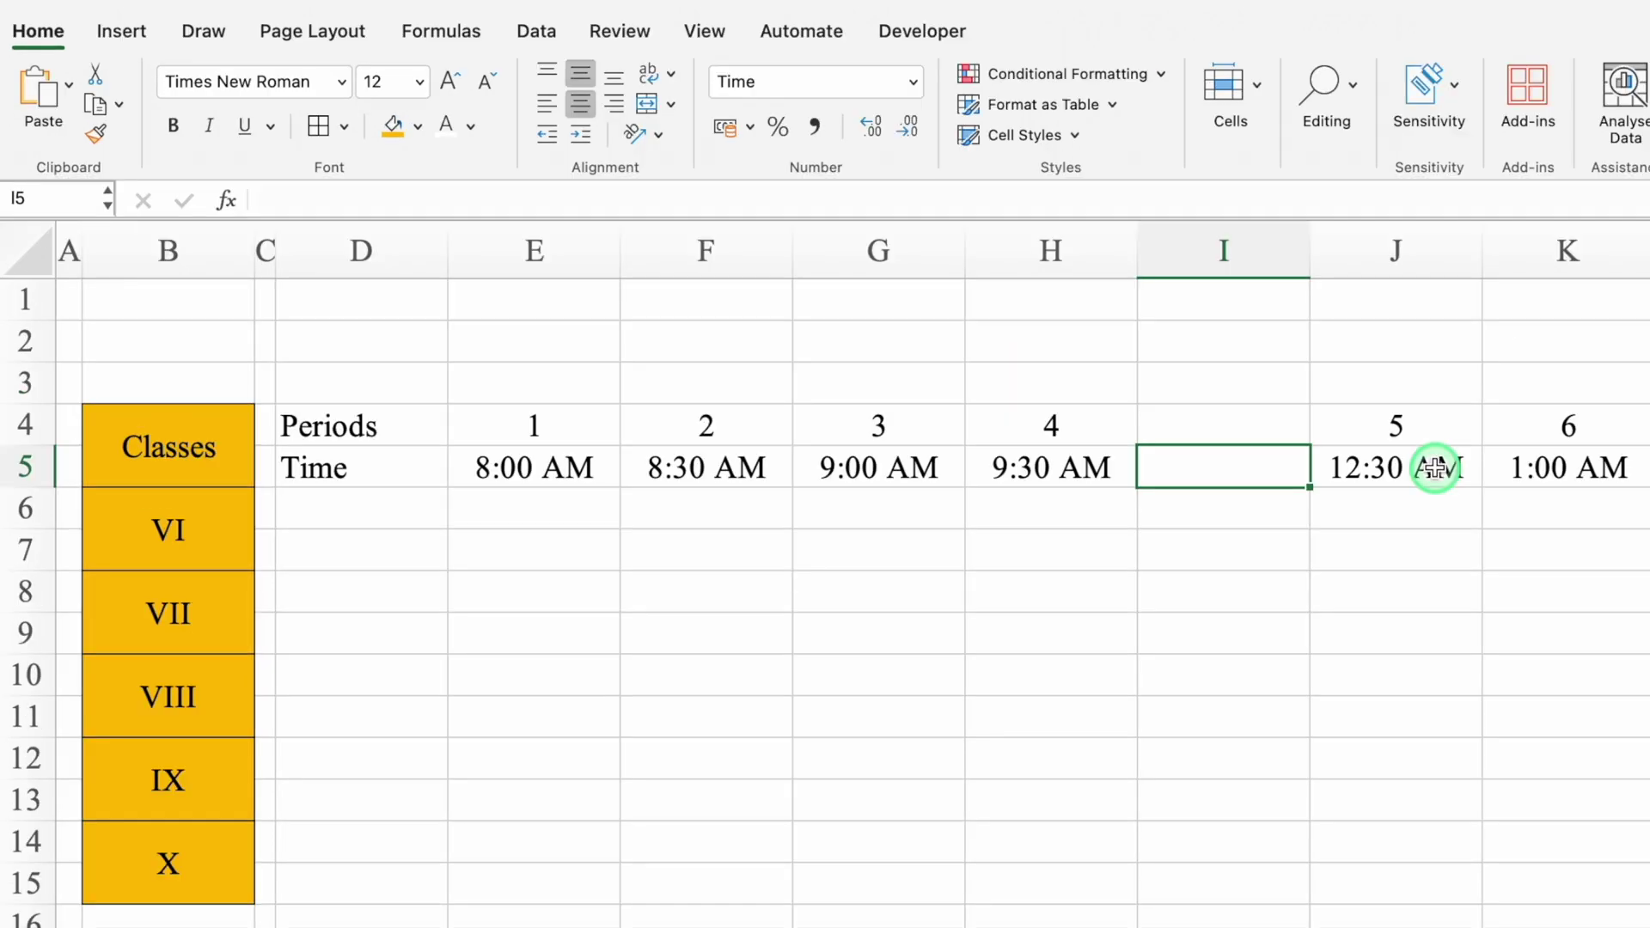
Step: Extend the formula in J5 with a second +TIME(0,Settings!$G$6,0) term
click(1126, 371)
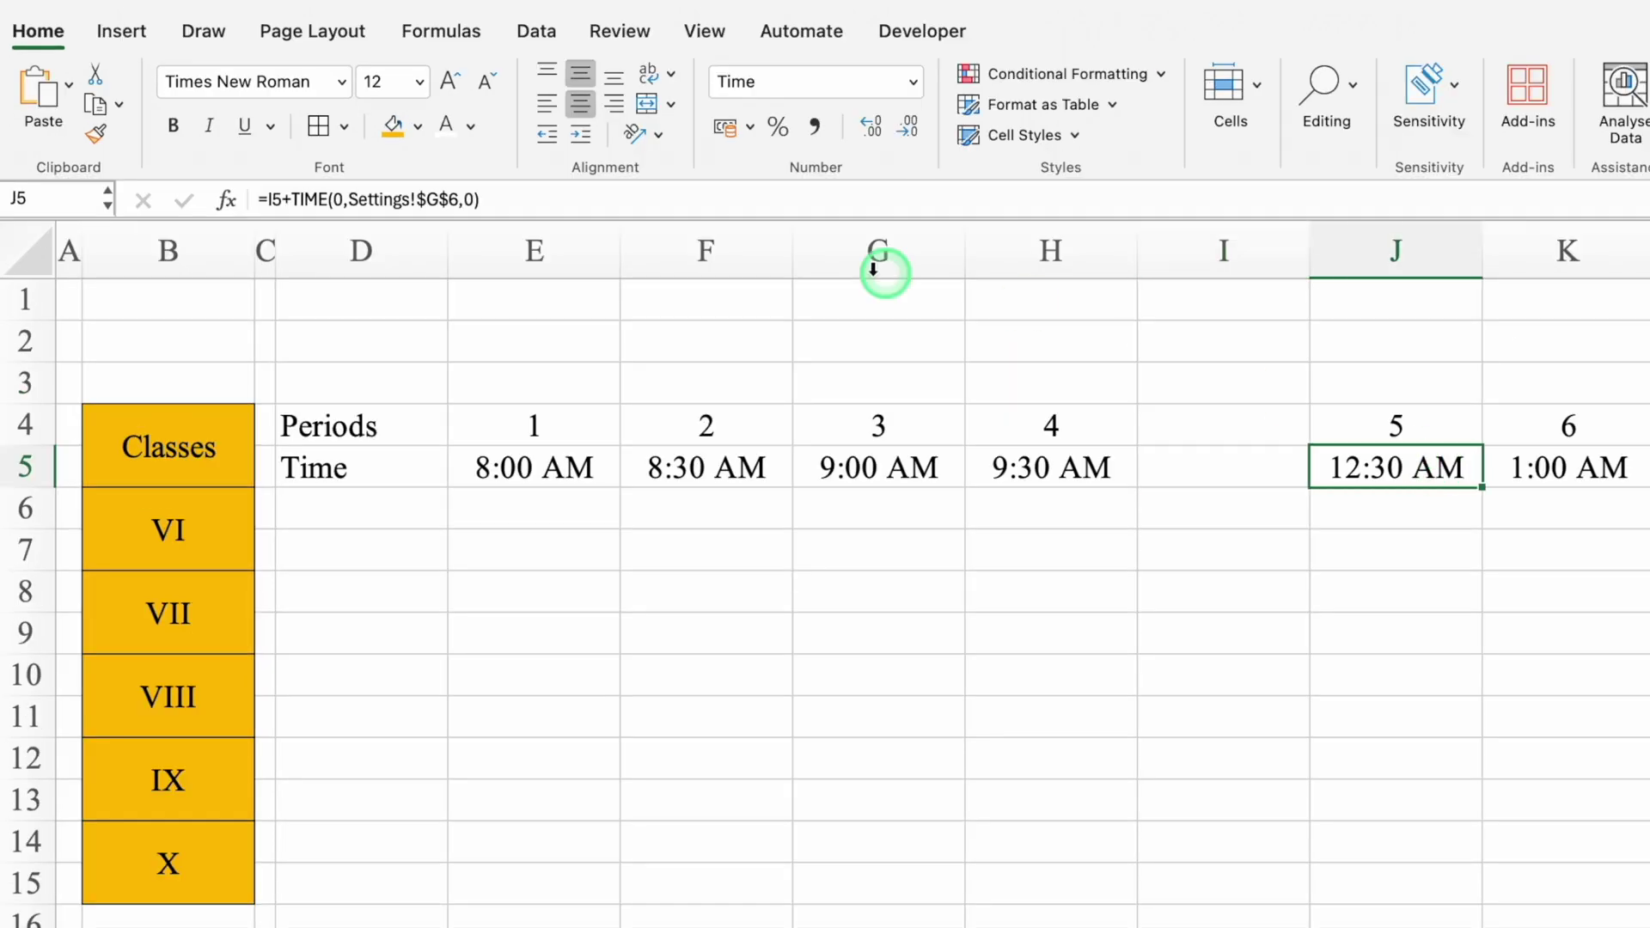
click(547, 204)
drag(532, 204, 295, 200)
key(super+c)
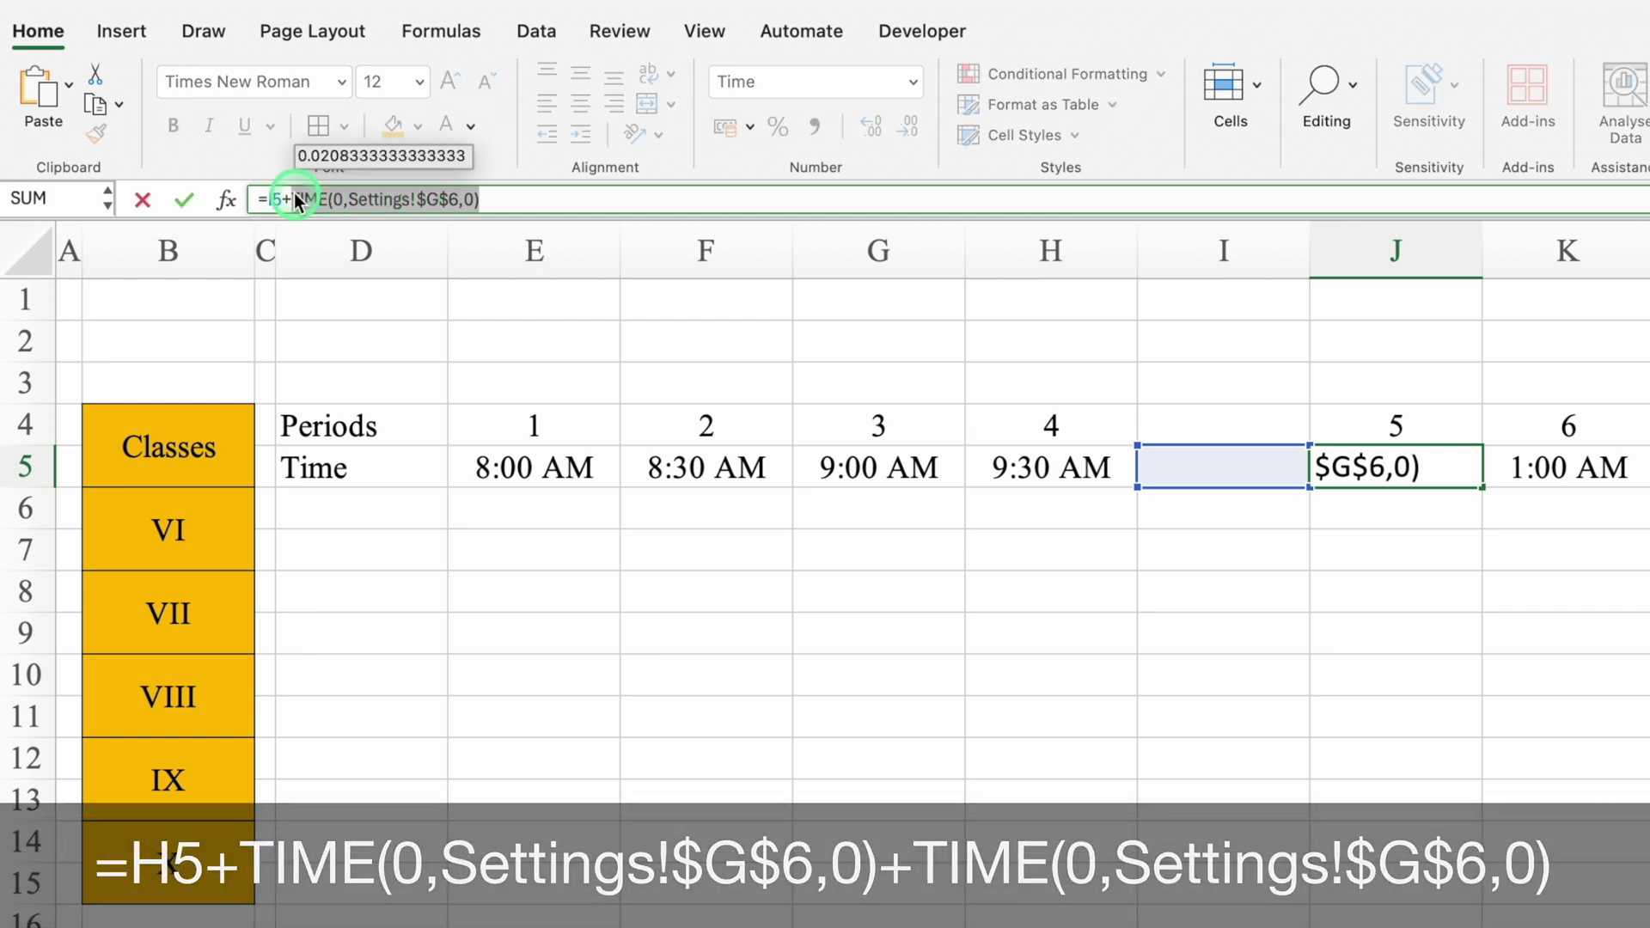
click(523, 199)
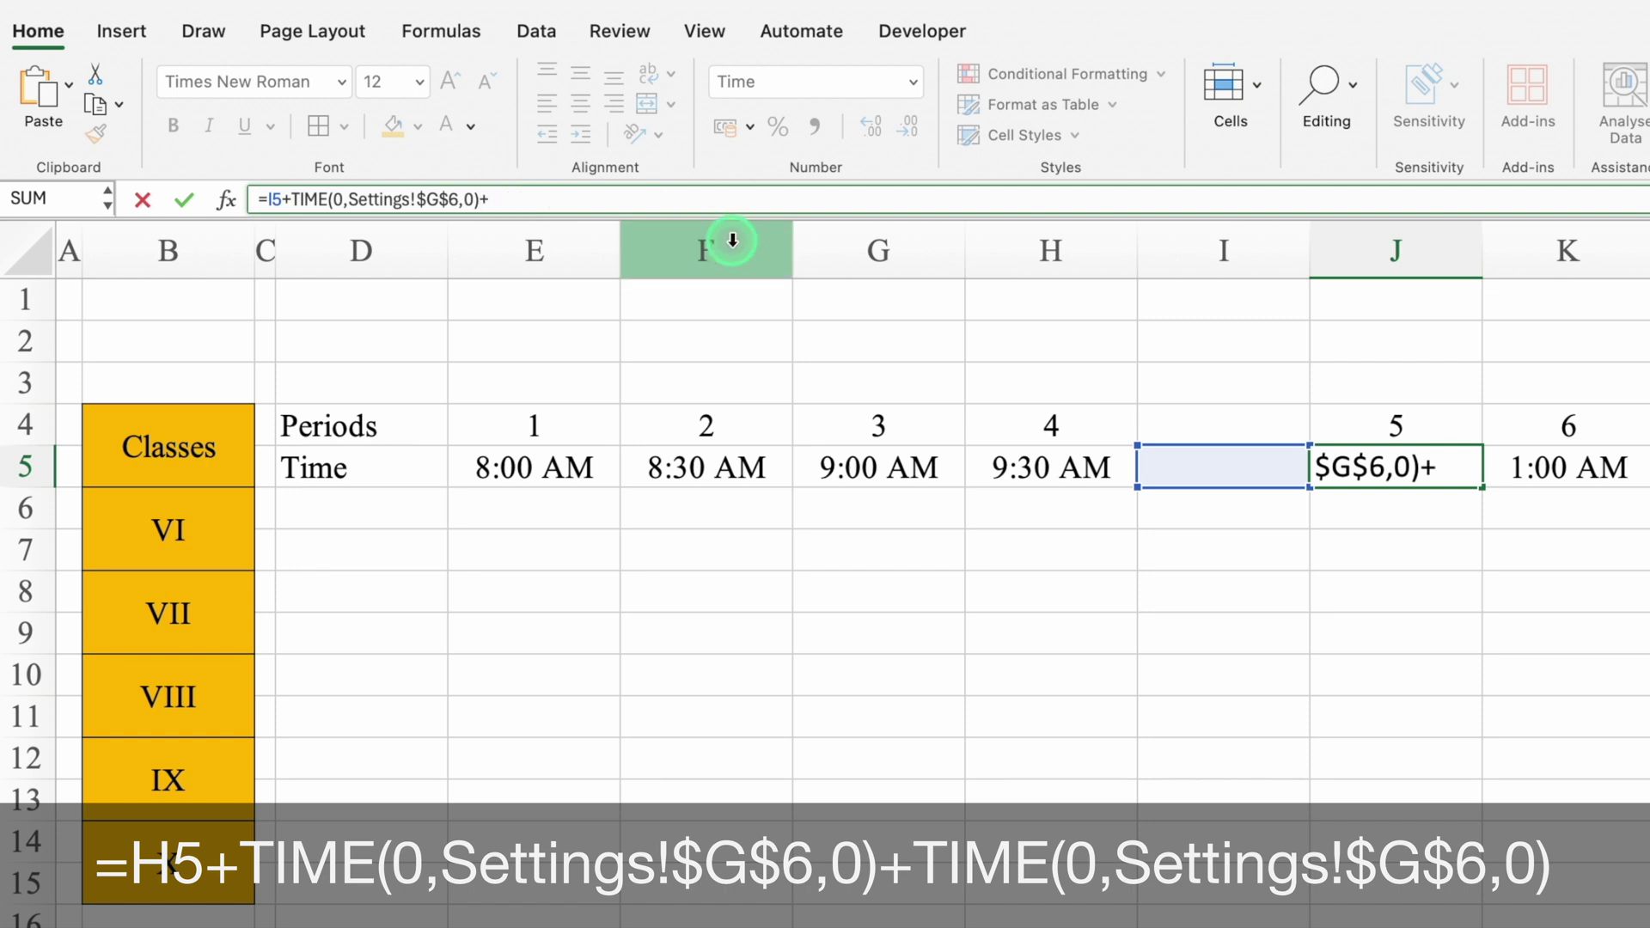
key(super+v)
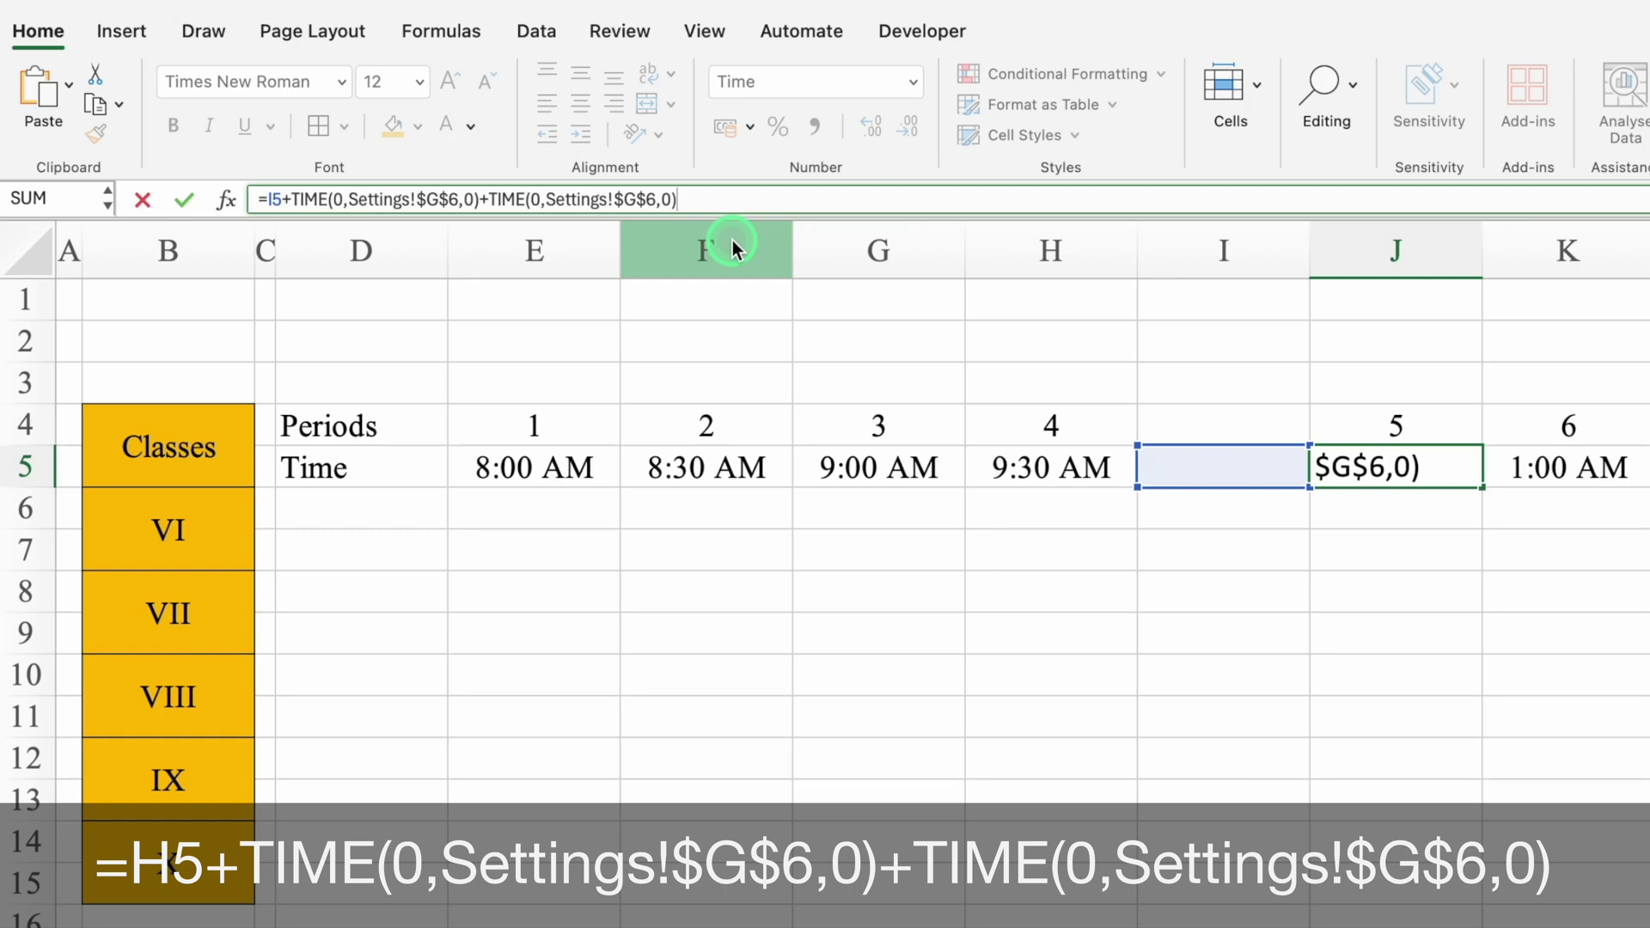
key(Return)
key(Up)
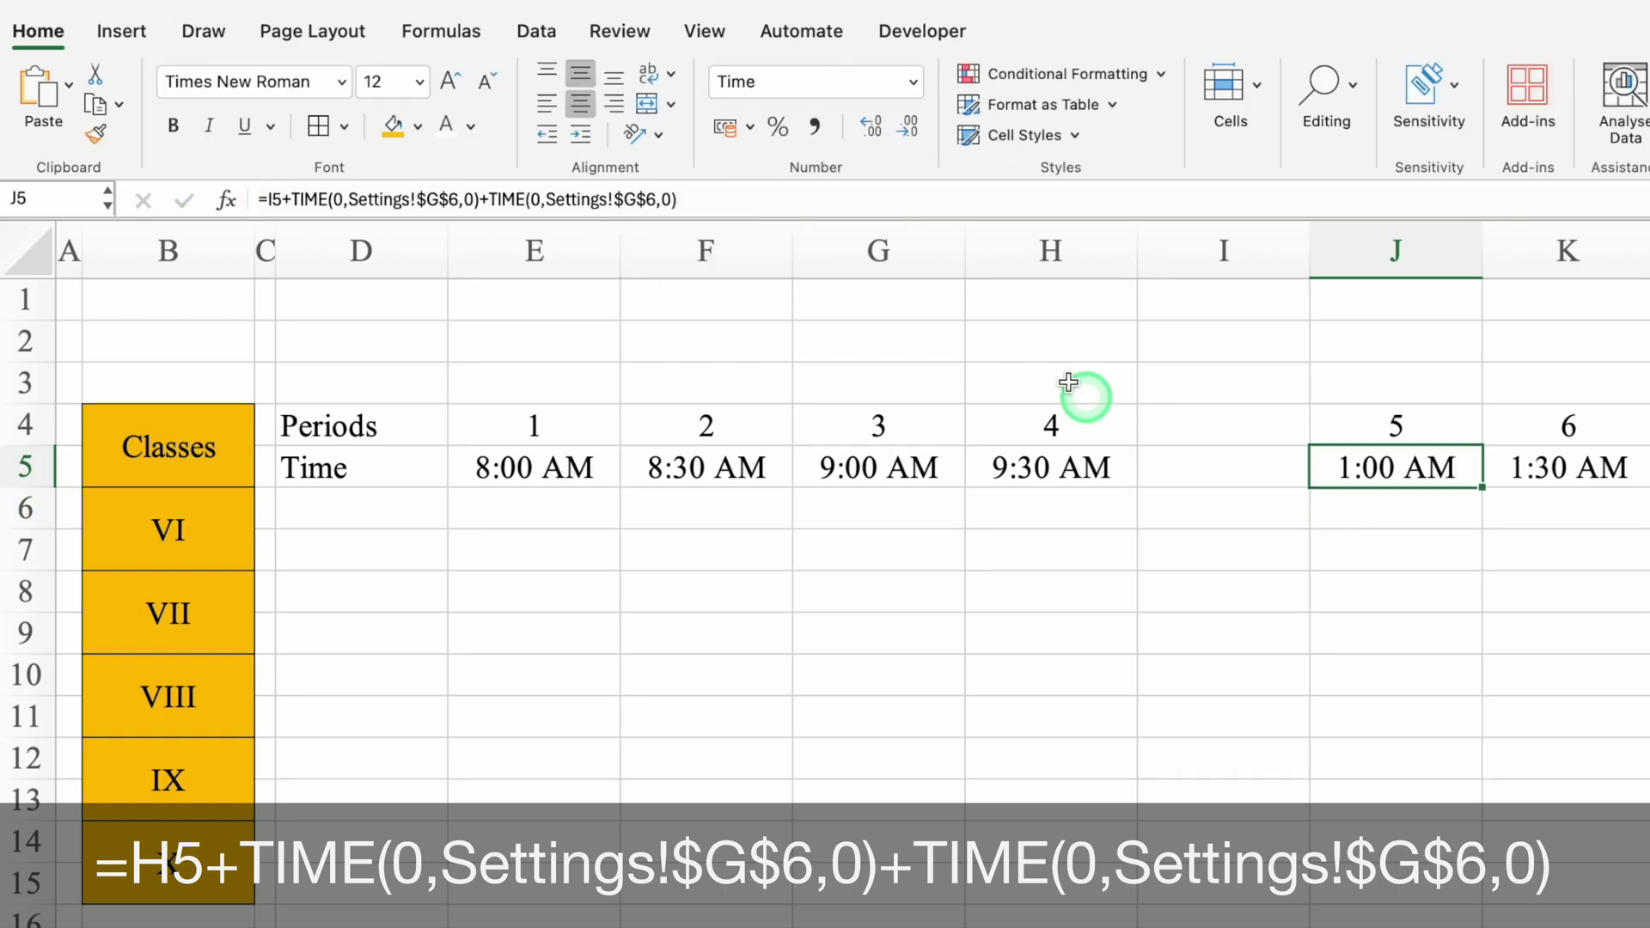
Step: Replace the I5 reference in the J5 formula with H5, giving =H5+TIME(0,Settings!$G$6,0)+TIME(0,Settings!$G$6,0)
click(283, 199)
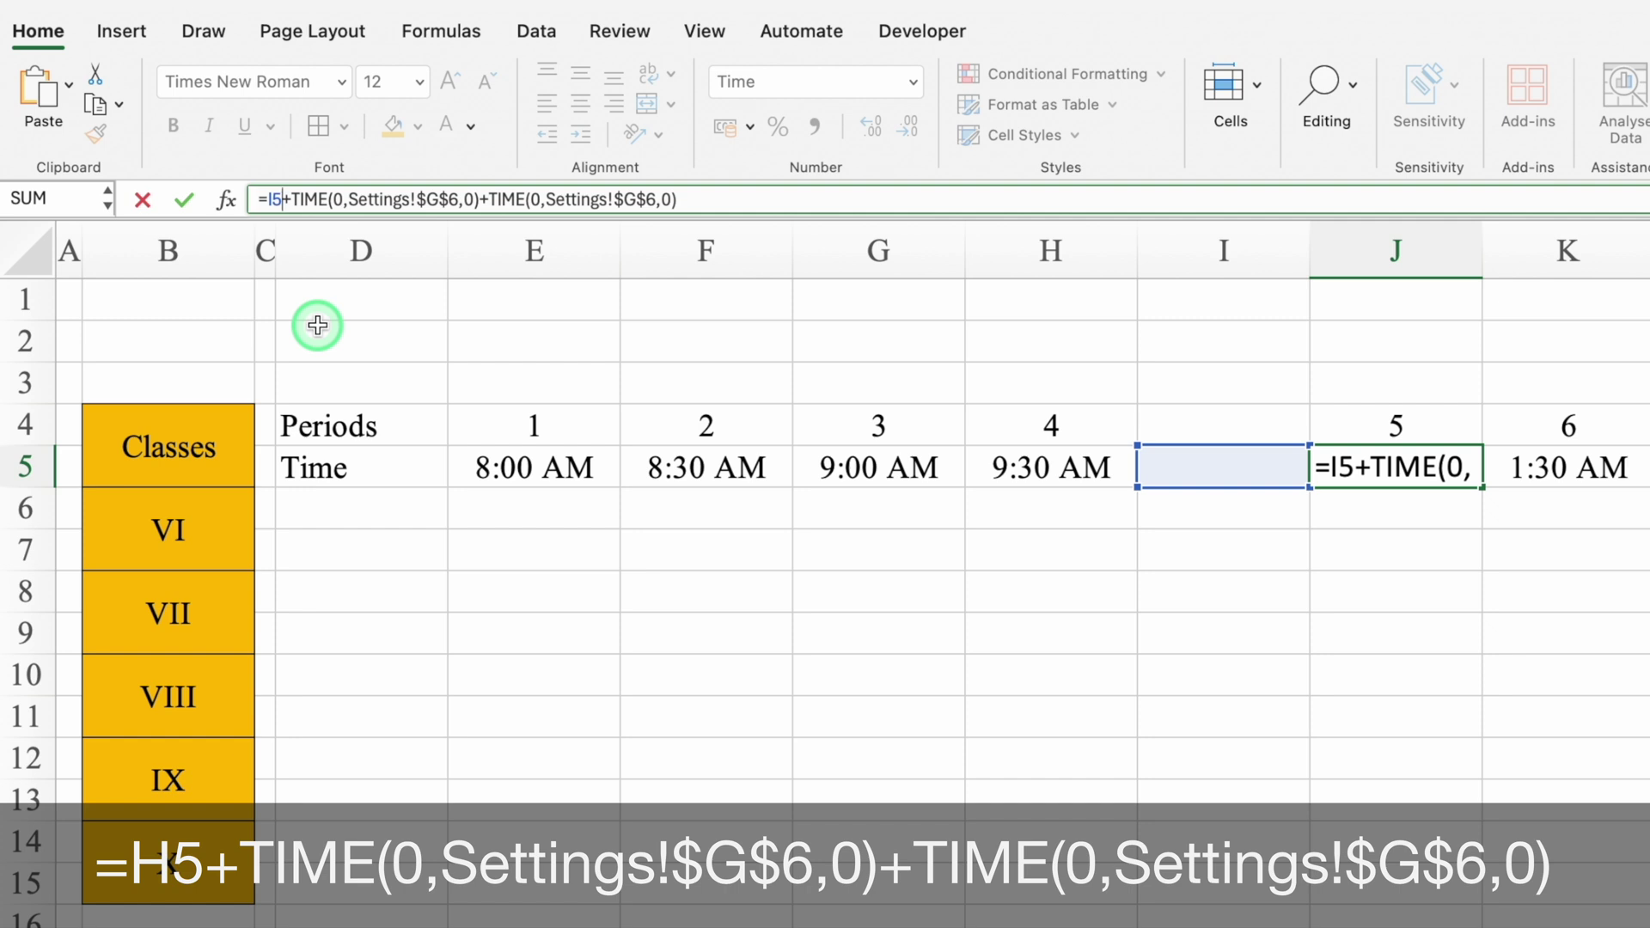
key(BackSpace)
key(BackSpace)
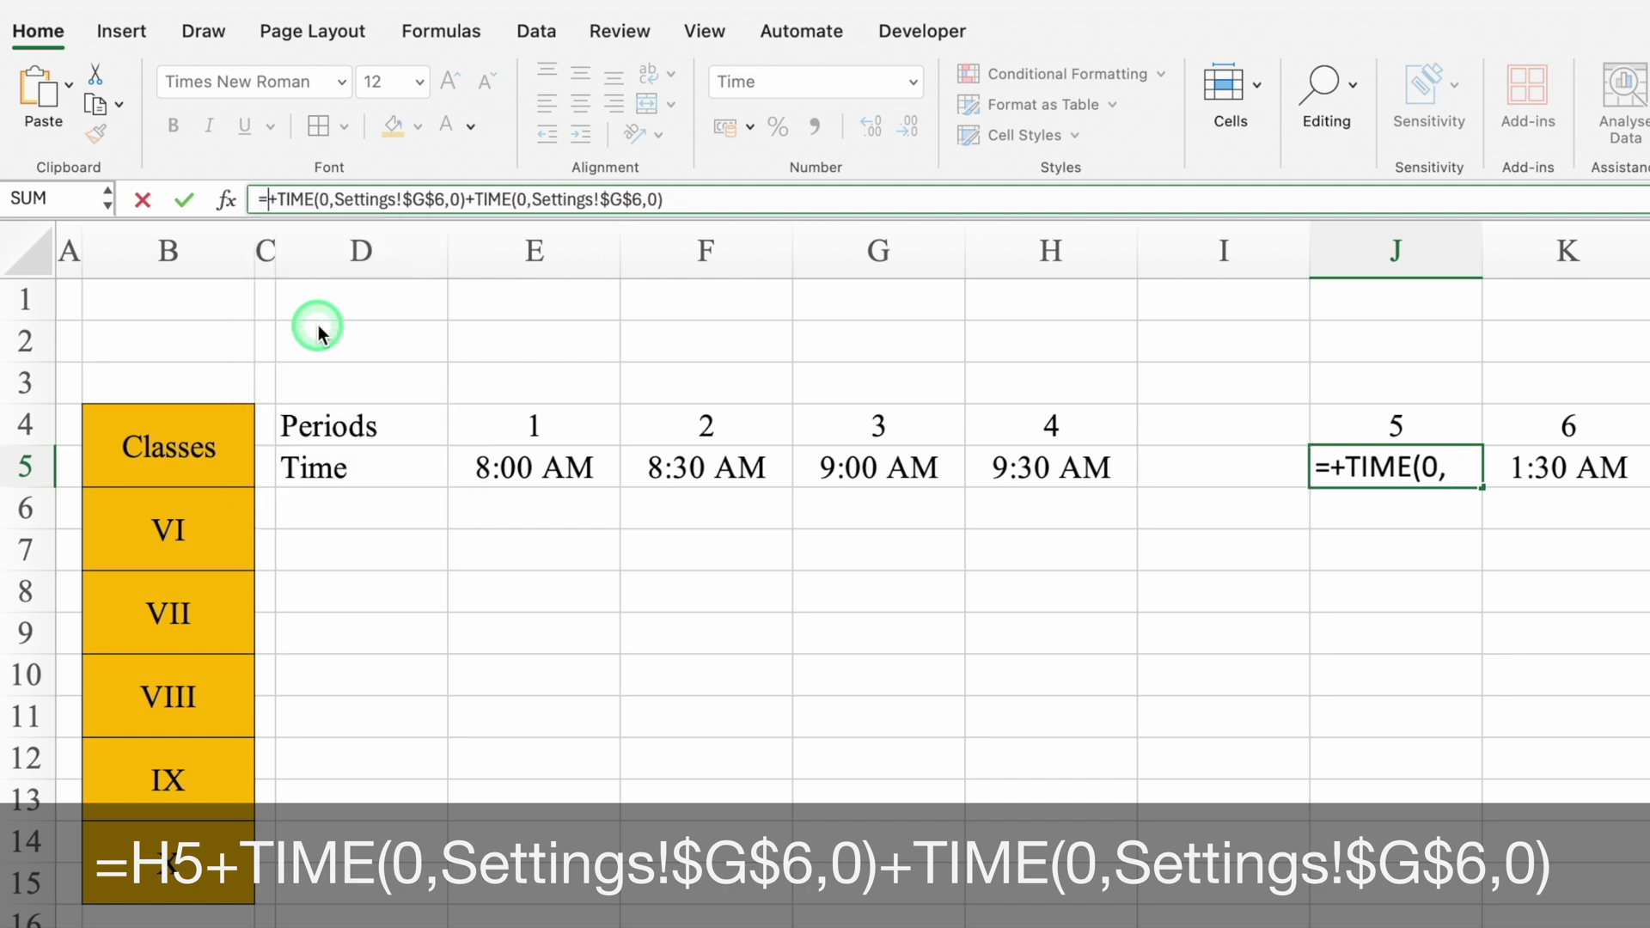
click(1040, 465)
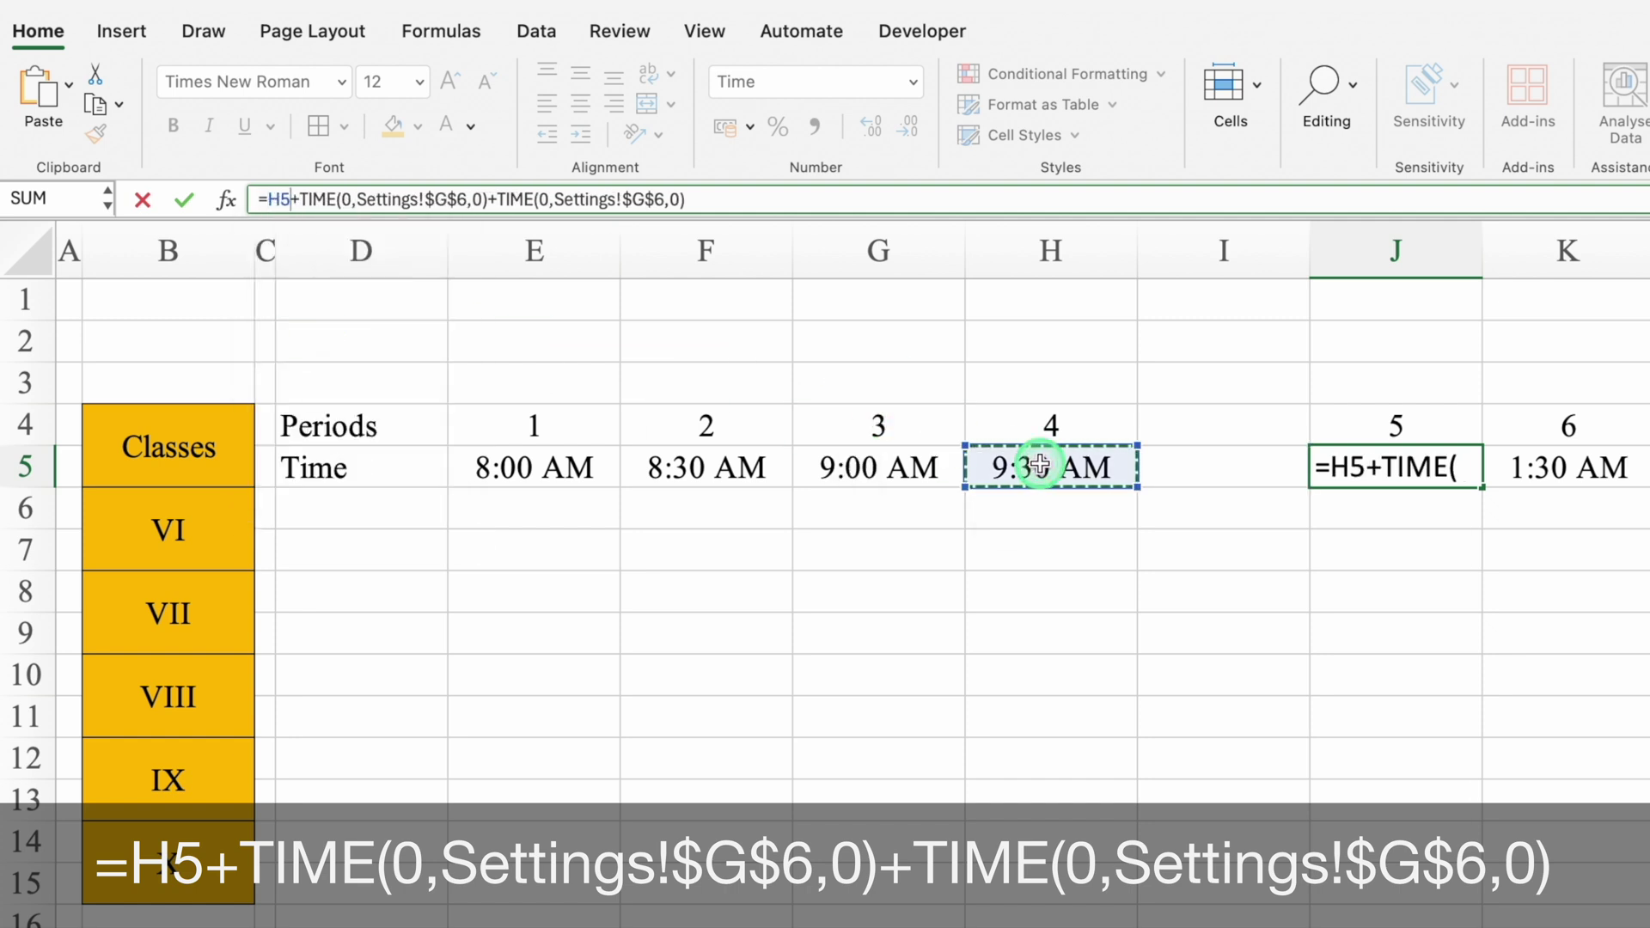
key(Return)
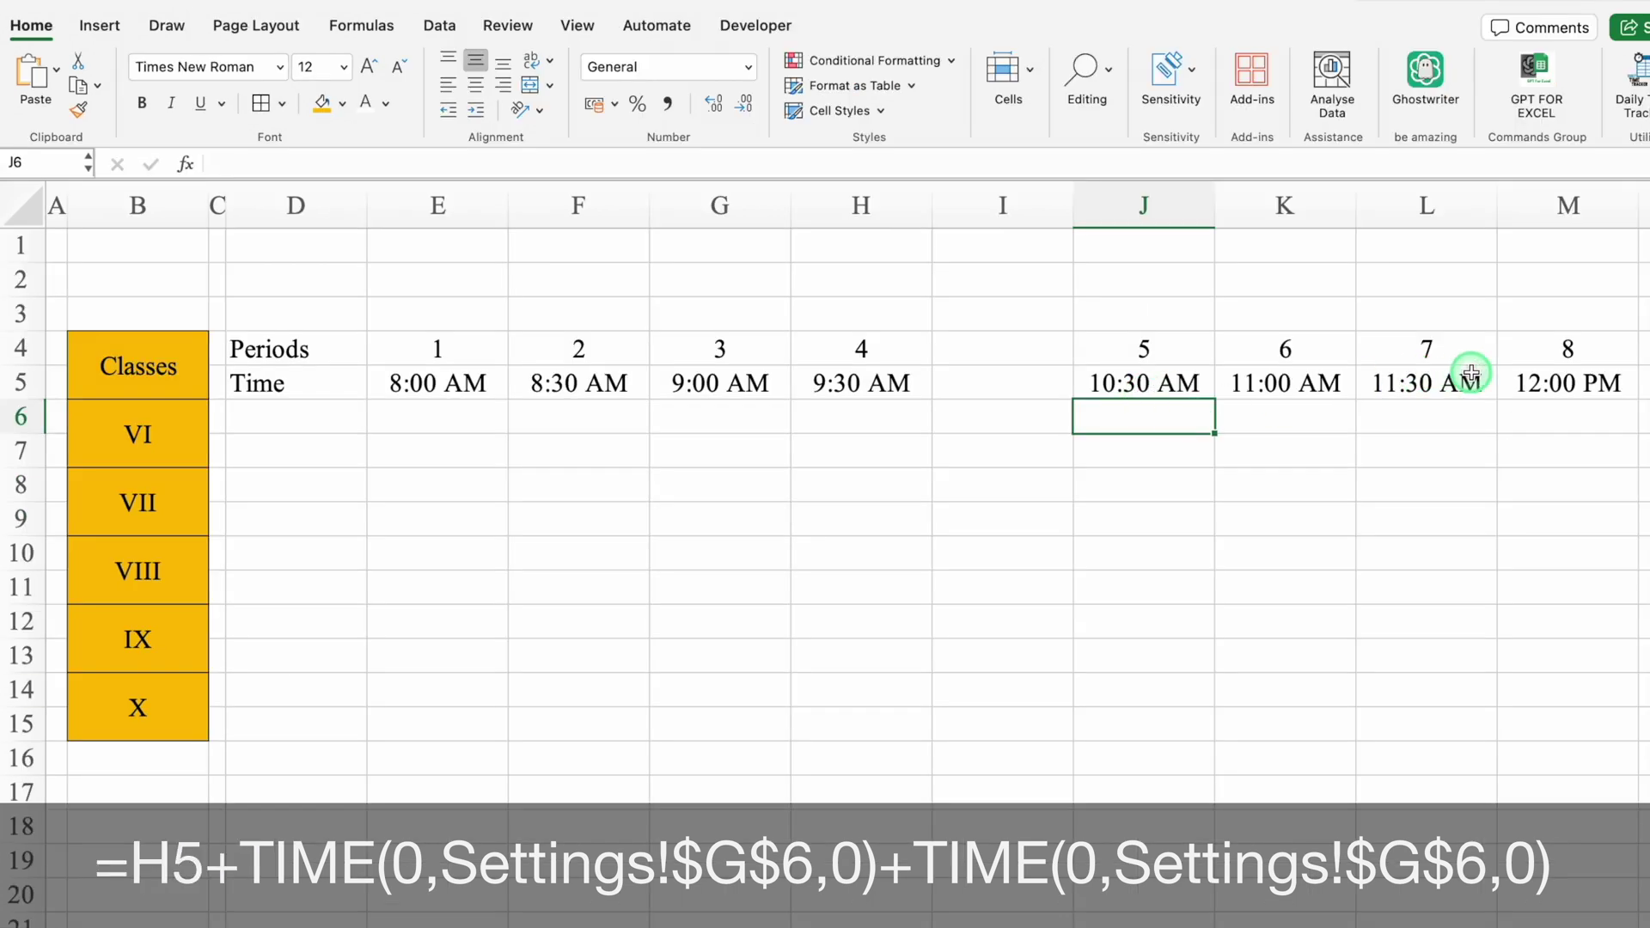
Step: Add borders to D4:M5 and format the Periods row D4:M4 with a blue fill and white text
drag(258, 353, 1573, 378)
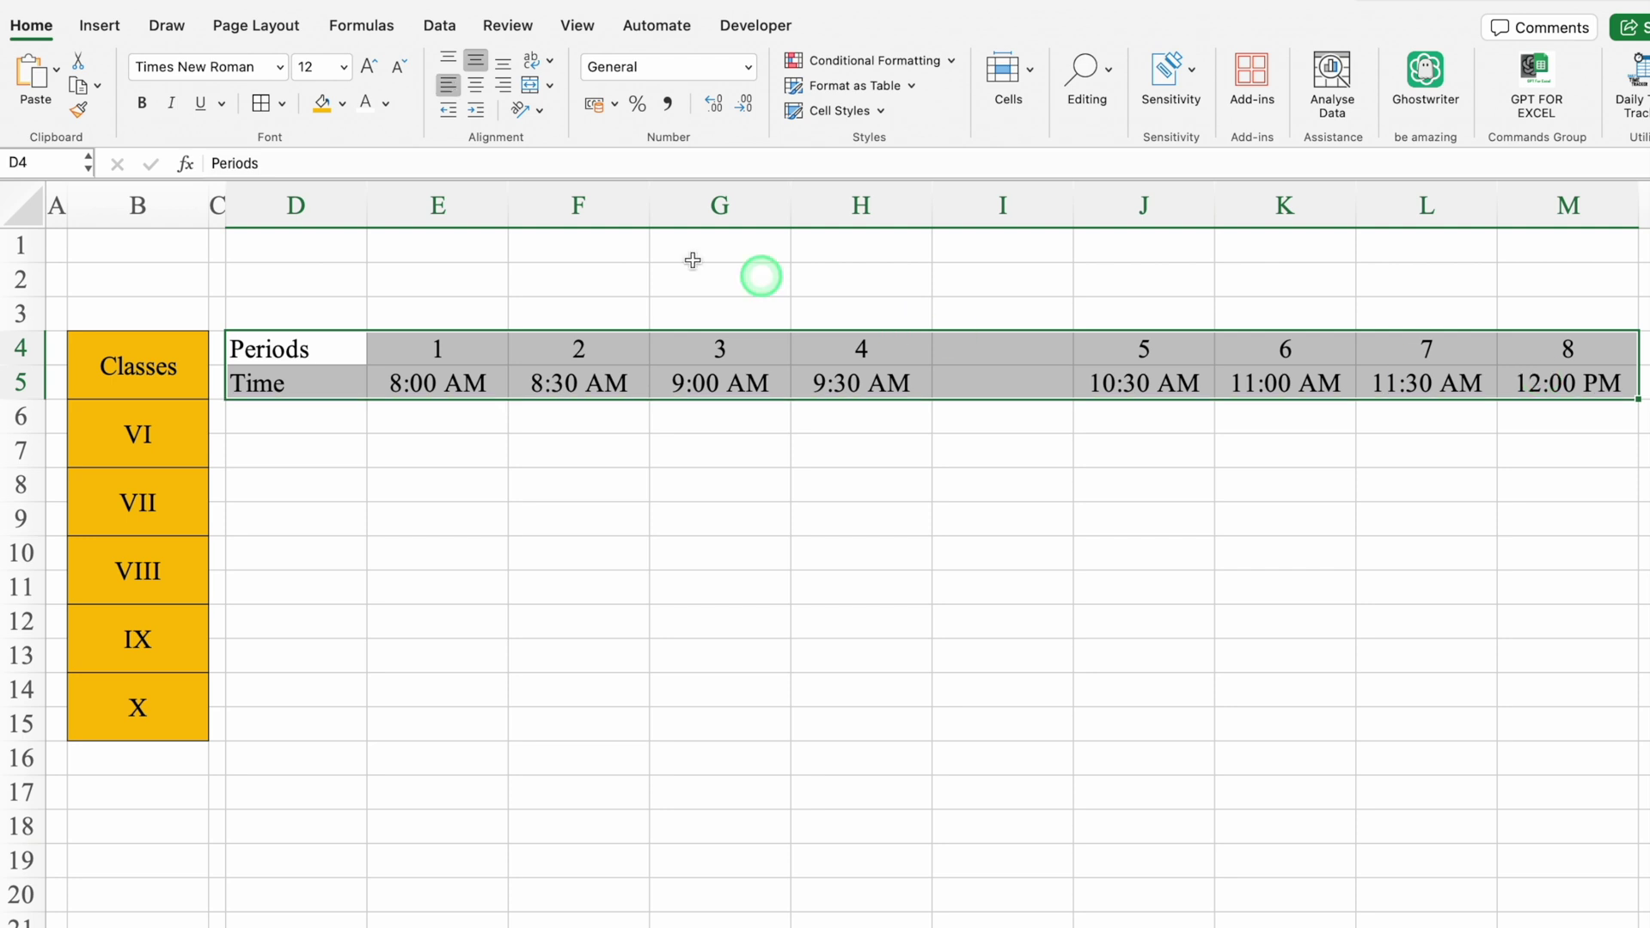
click(261, 104)
drag(266, 348, 1573, 350)
click(342, 104)
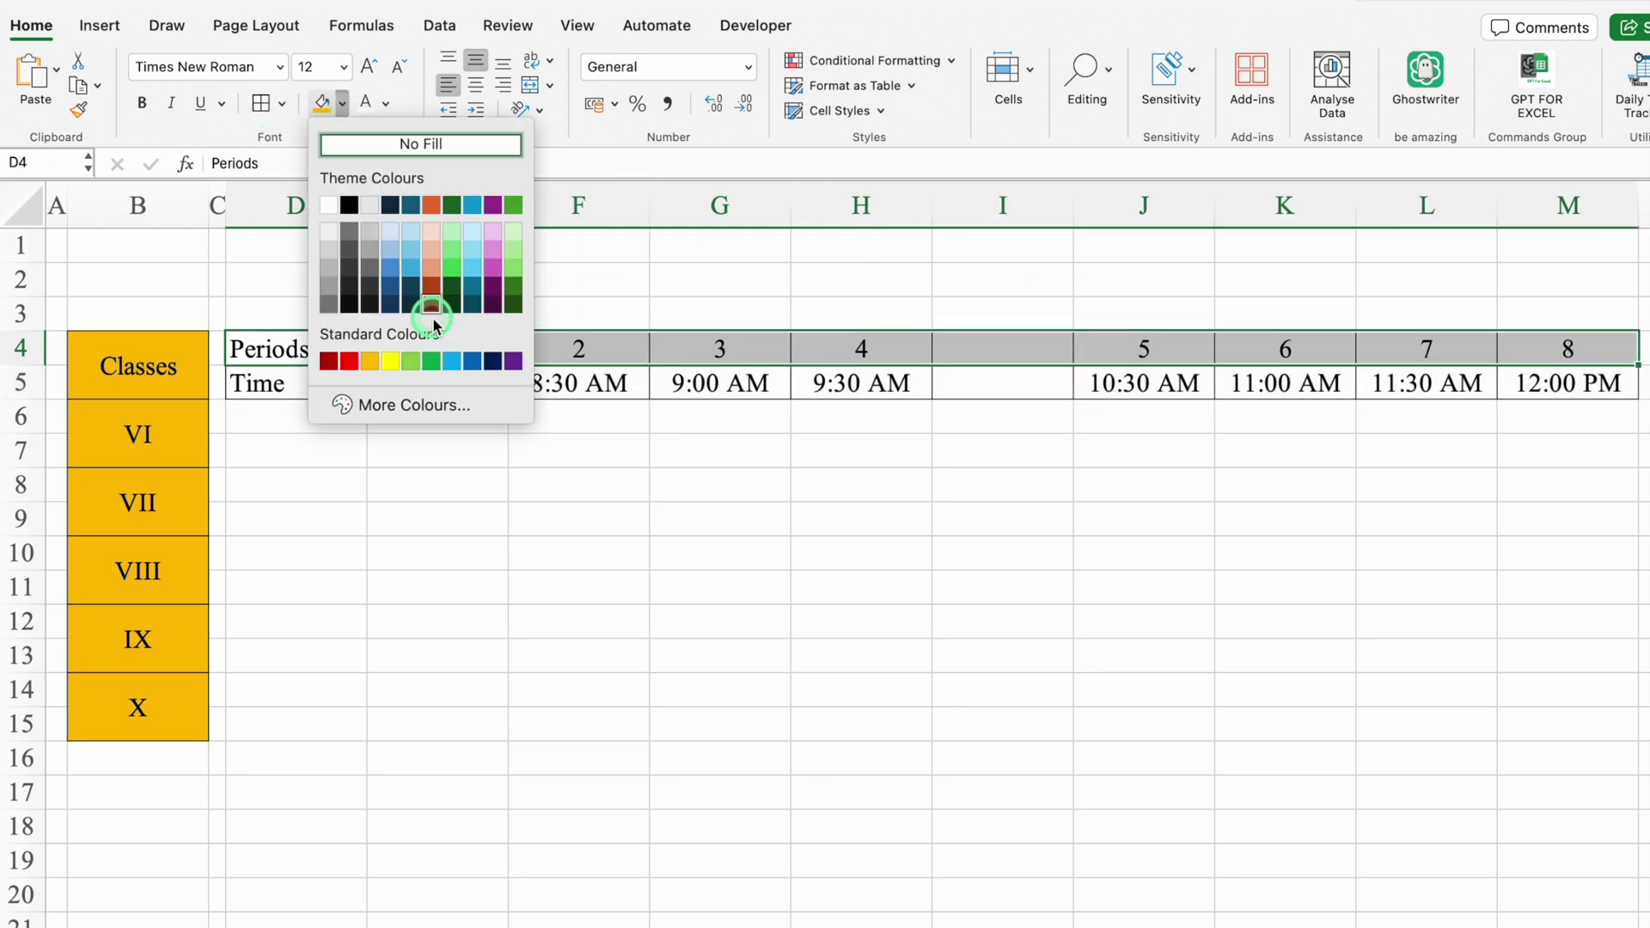
click(410, 296)
Step: Format the Time row D5:M5 with a red fill and white text
drag(306, 371, 1541, 384)
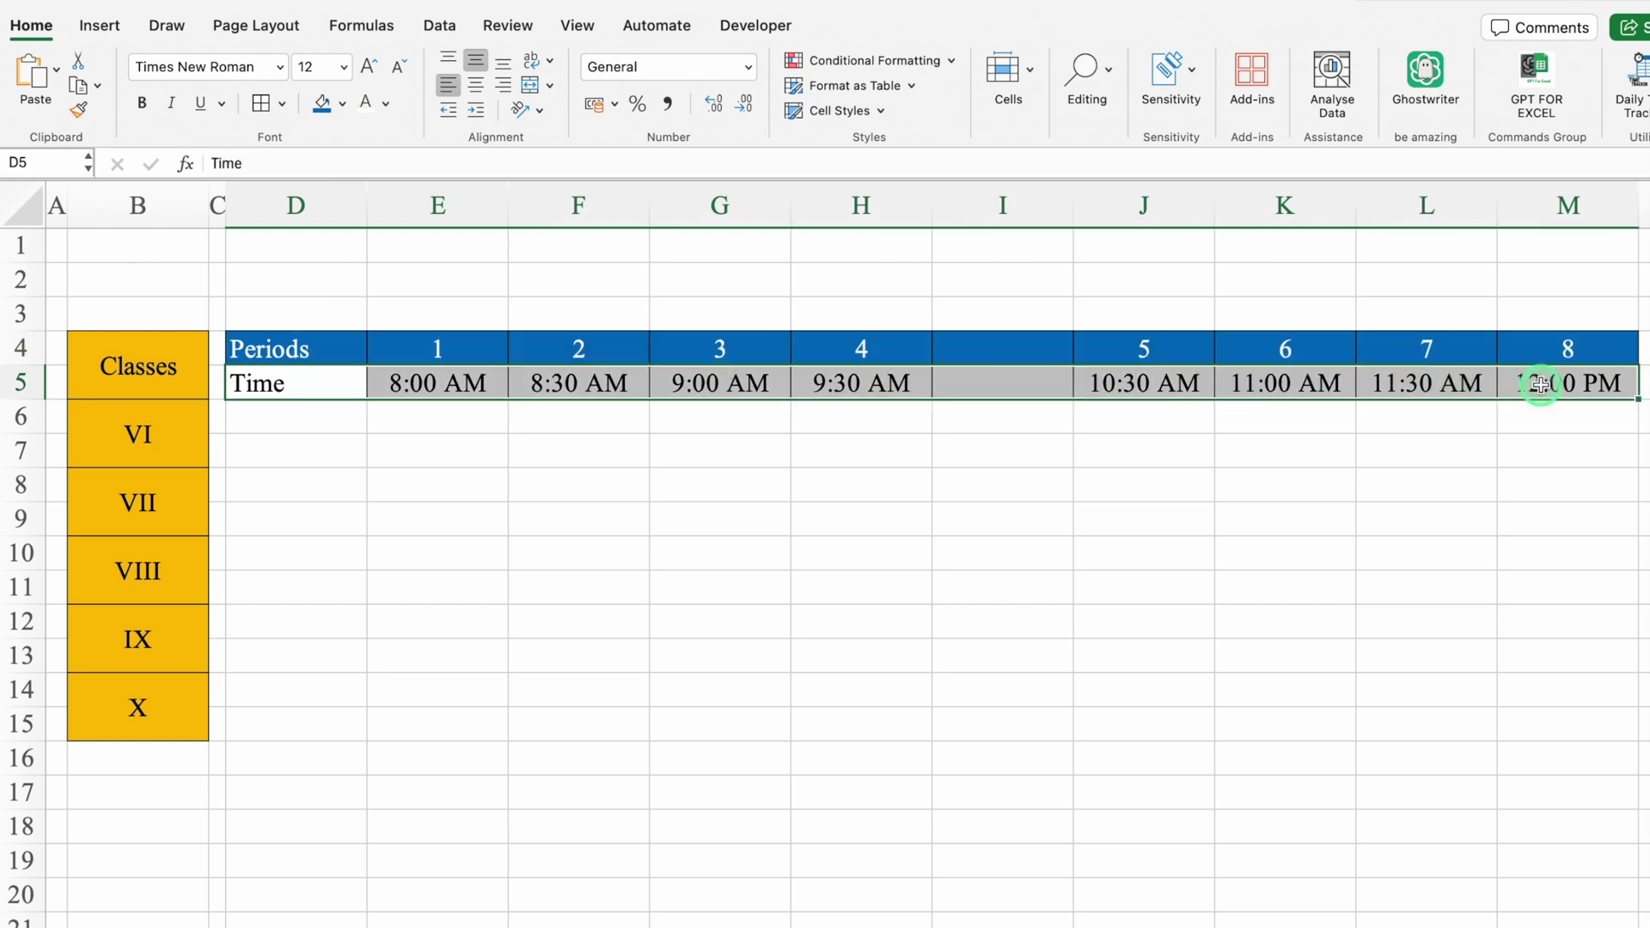
click(342, 104)
click(347, 359)
click(367, 104)
click(321, 422)
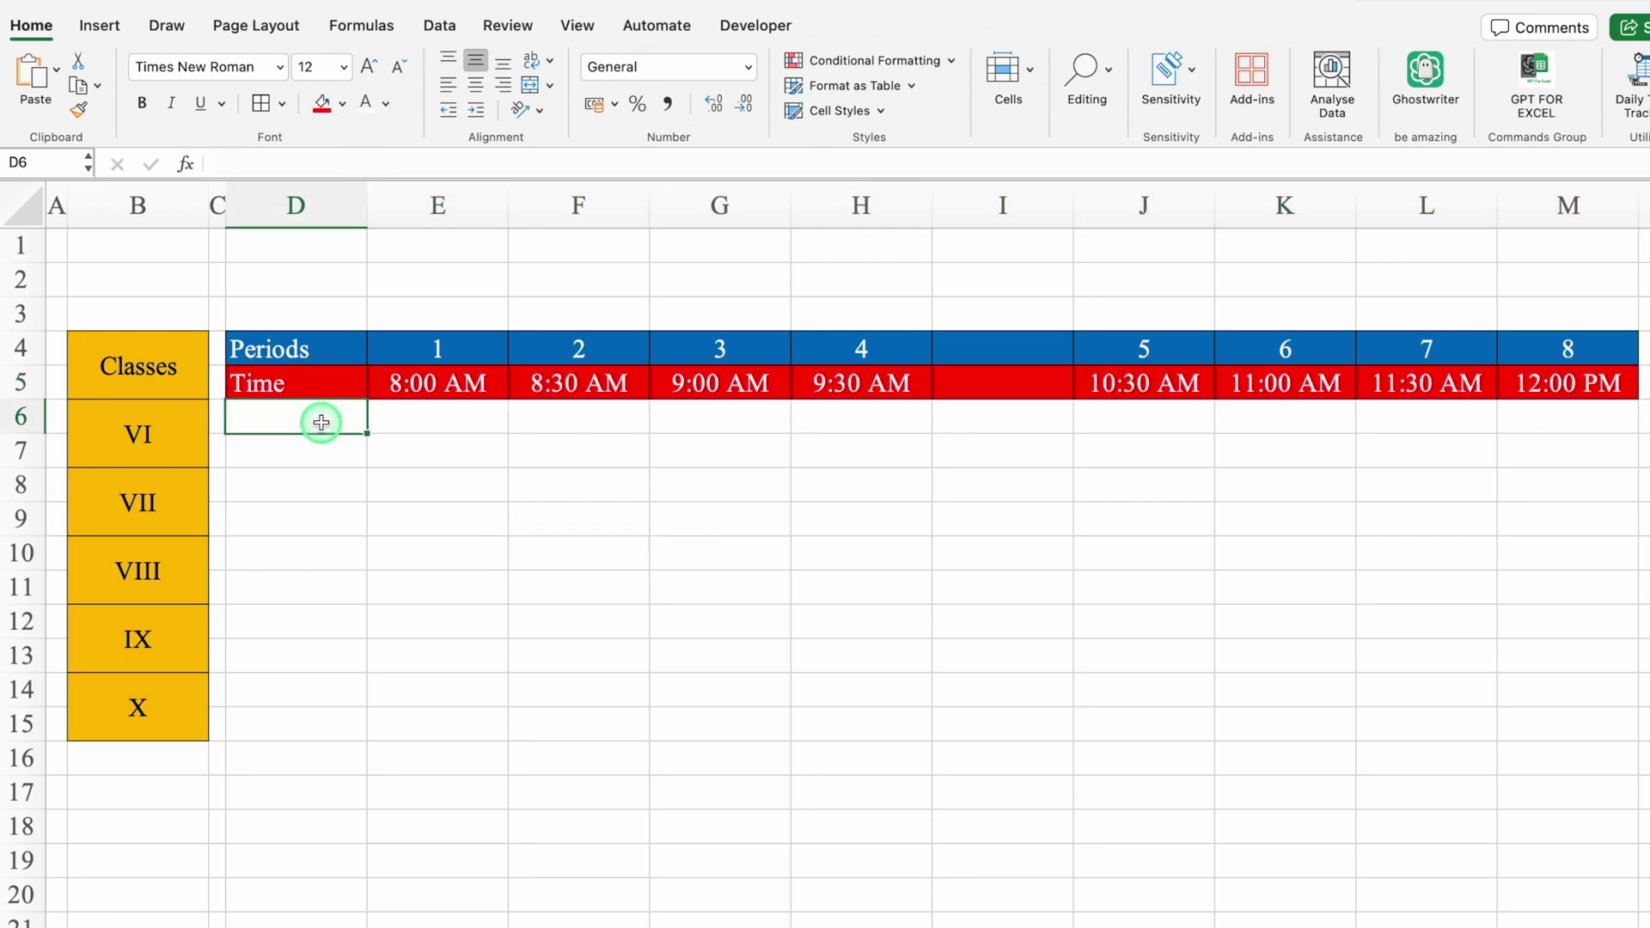
Step: Enter the labels Subject in D6 and Teaacher's Name in D7, and widen column D to fit them
click(325, 445)
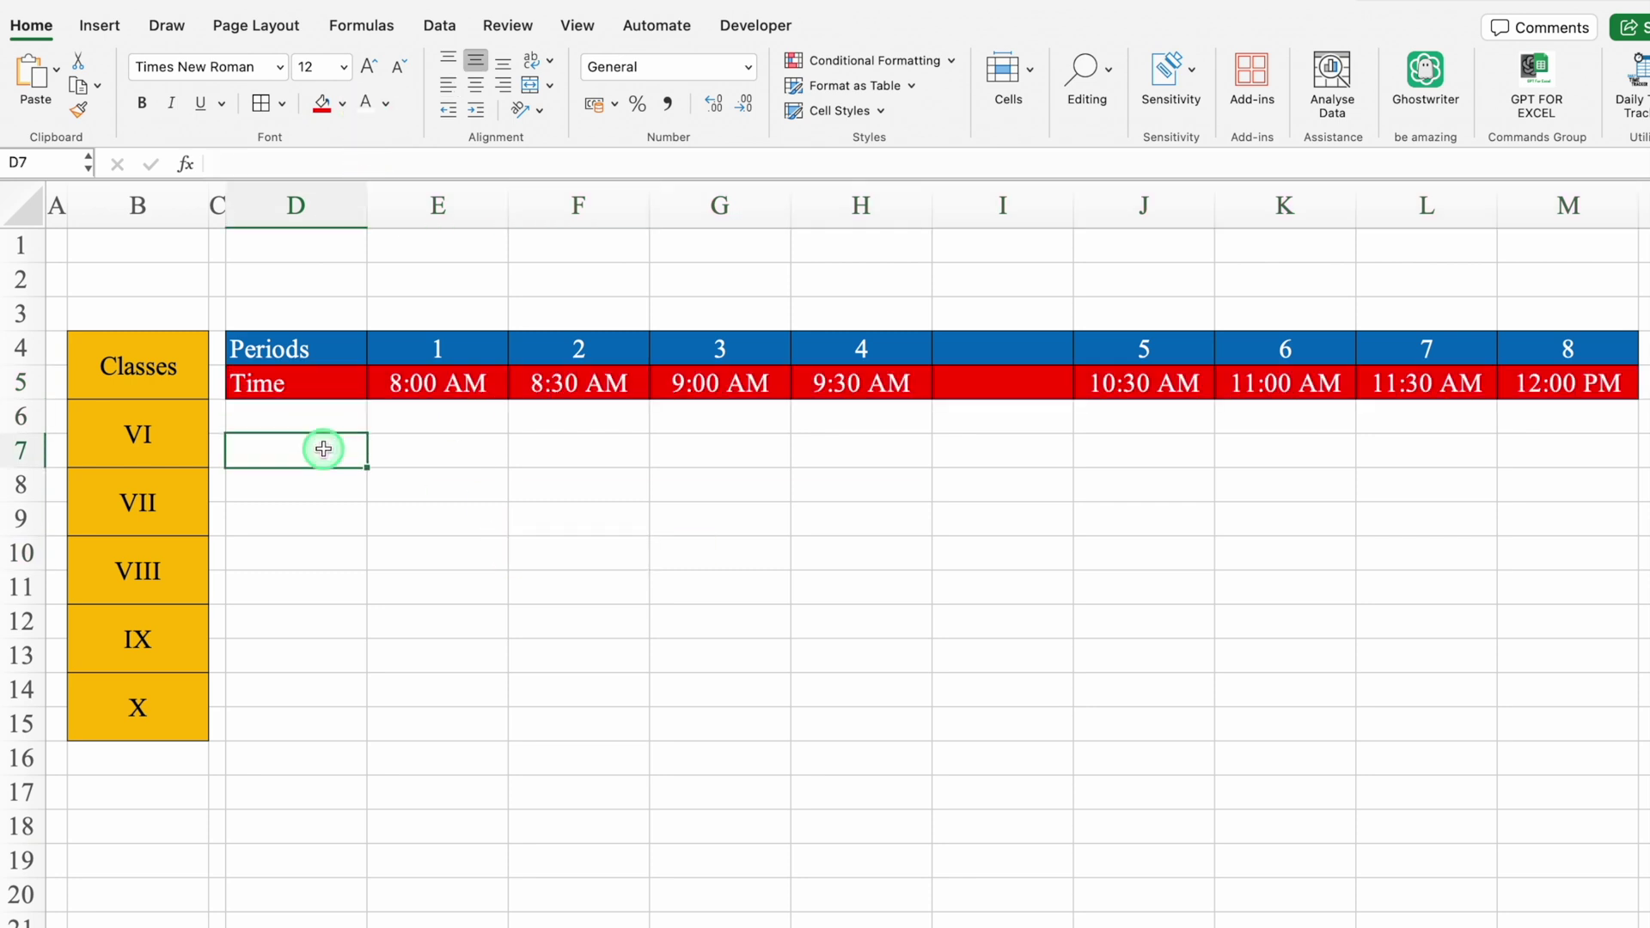
click(312, 422)
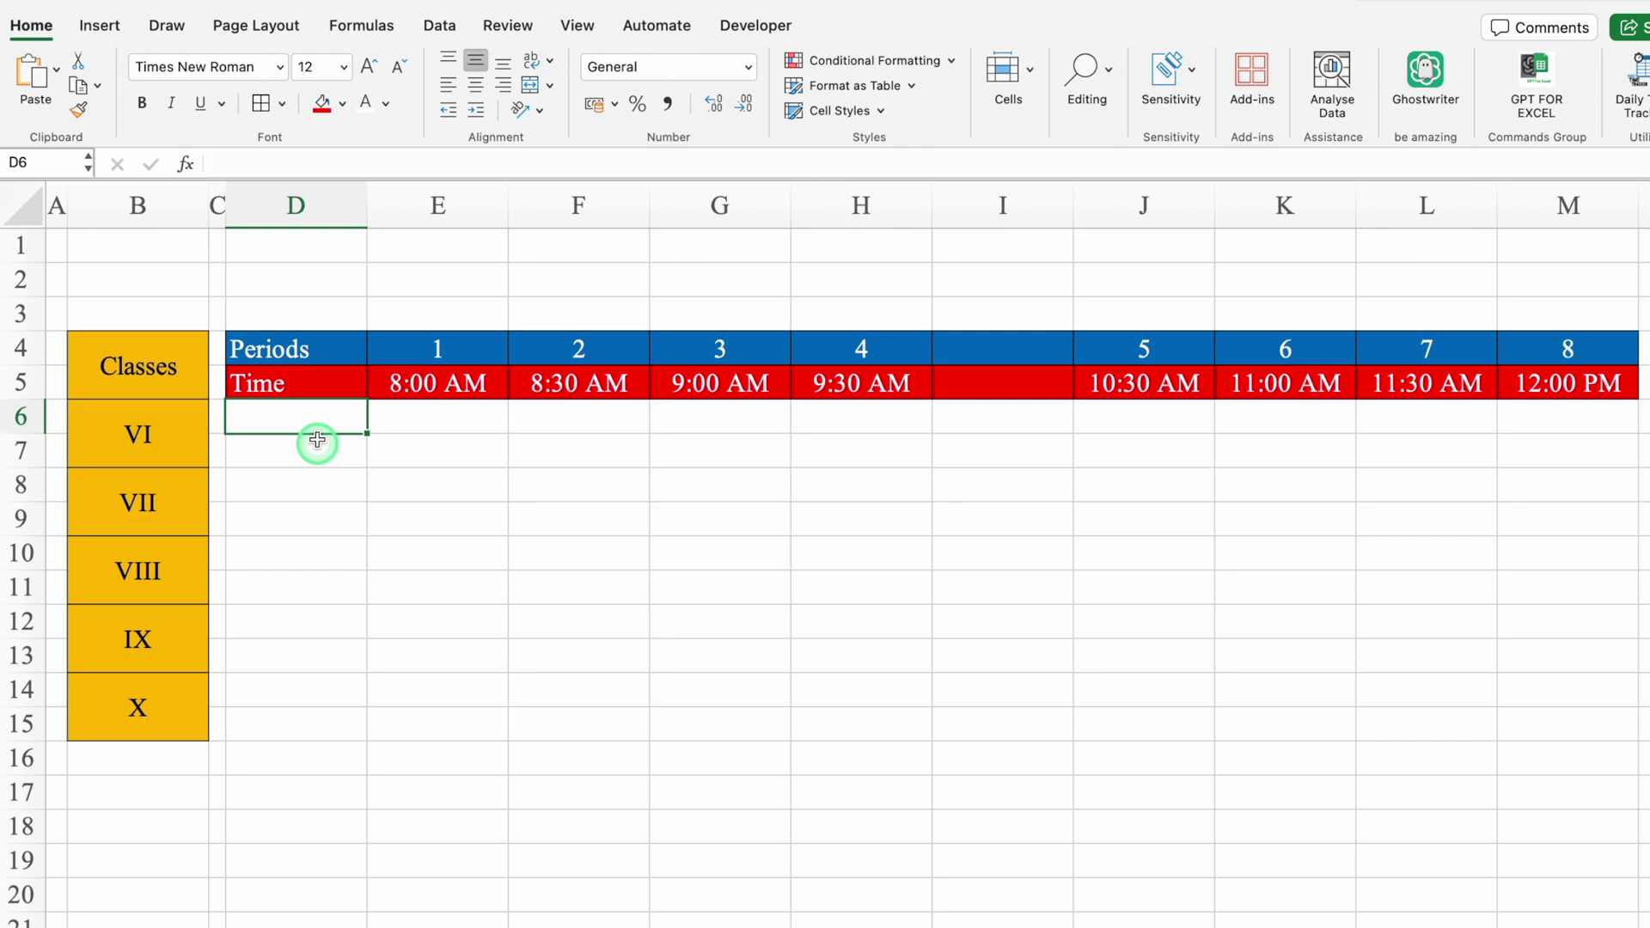
text(Subject)
key(Return)
text(Teaacher's)
key(Return)
drag(367, 205, 416, 207)
Step: Fill the Subject row D6:M6 with light grey and add borders to D6:M7
drag(350, 416, 1620, 416)
click(341, 103)
click(323, 233)
click(320, 484)
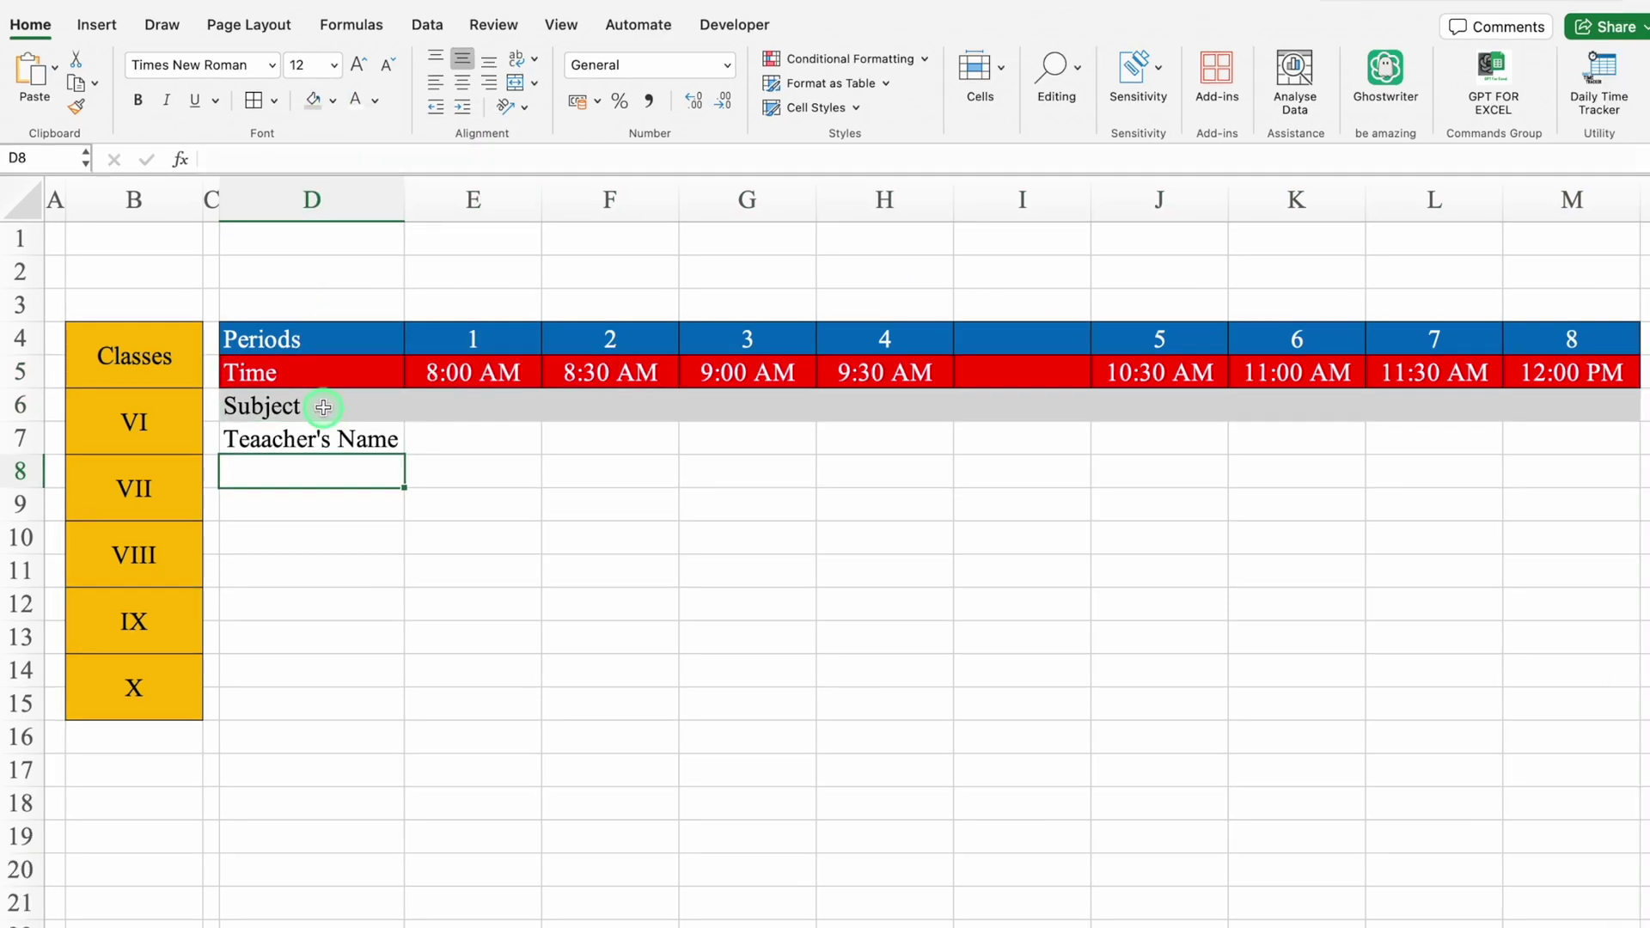
drag(323, 406, 1573, 430)
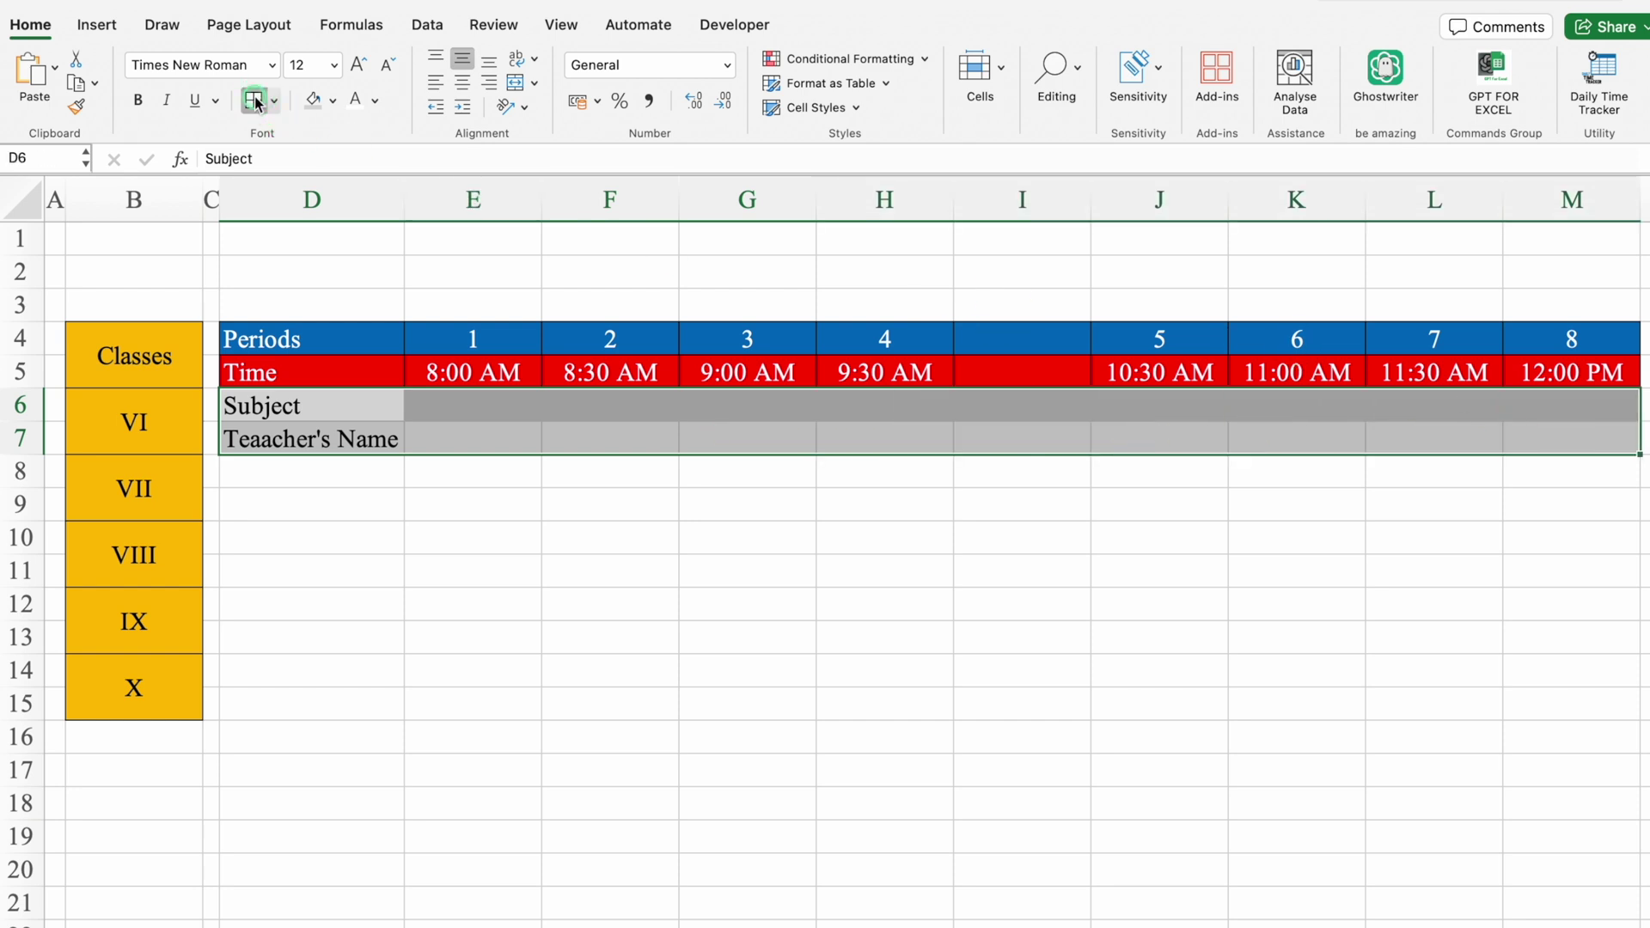
click(253, 100)
Step: Copy the block D6:M7 to D8, D10, D12 and D14 for classes VII to X
key(super+c)
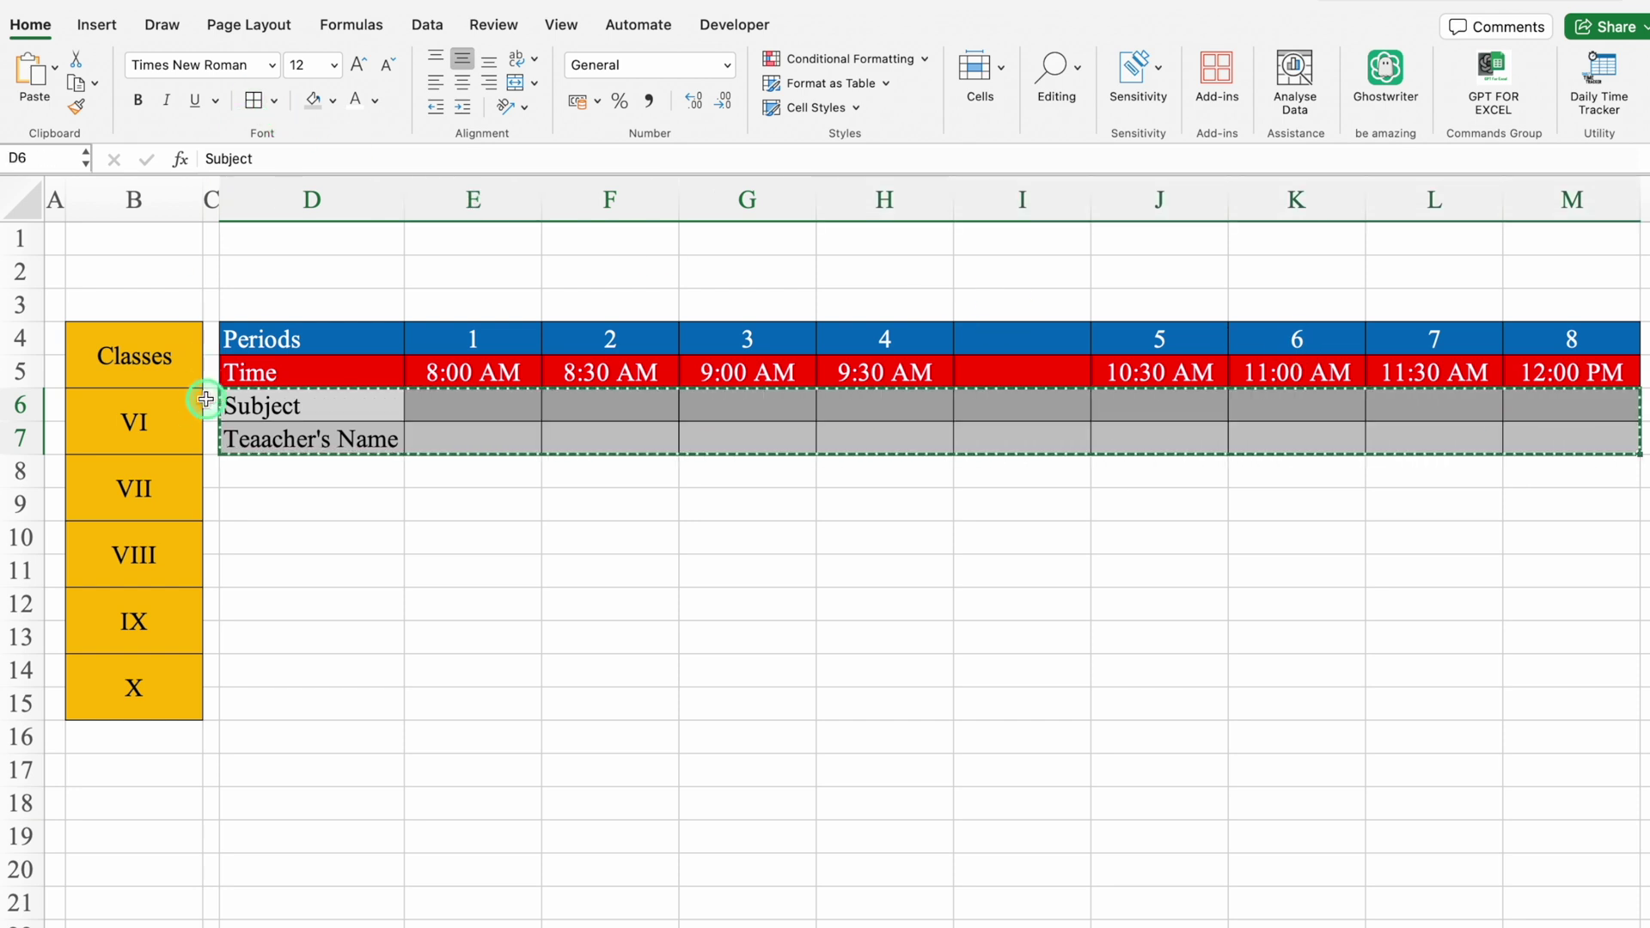
click(318, 465)
key(super+v)
click(335, 537)
key(super+v)
click(339, 606)
key(super+v)
click(341, 675)
key(super+v)
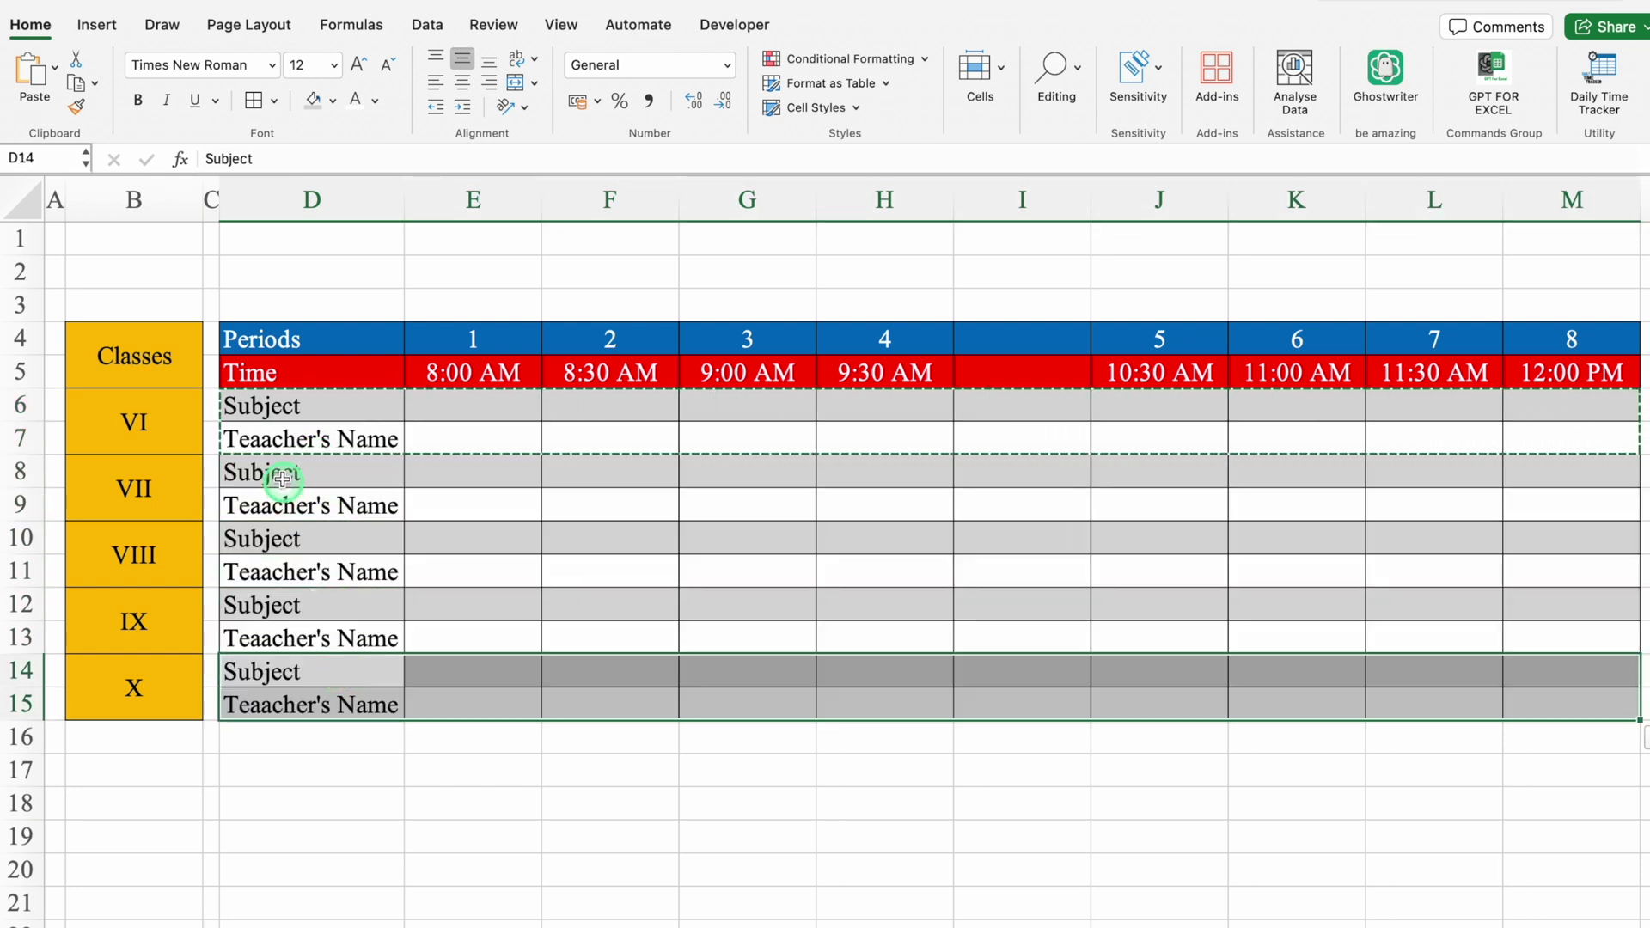
Step: Correct the misspelled label in D7 to Teacher's Name
click(266, 434)
click(231, 158)
key(BackSpace)
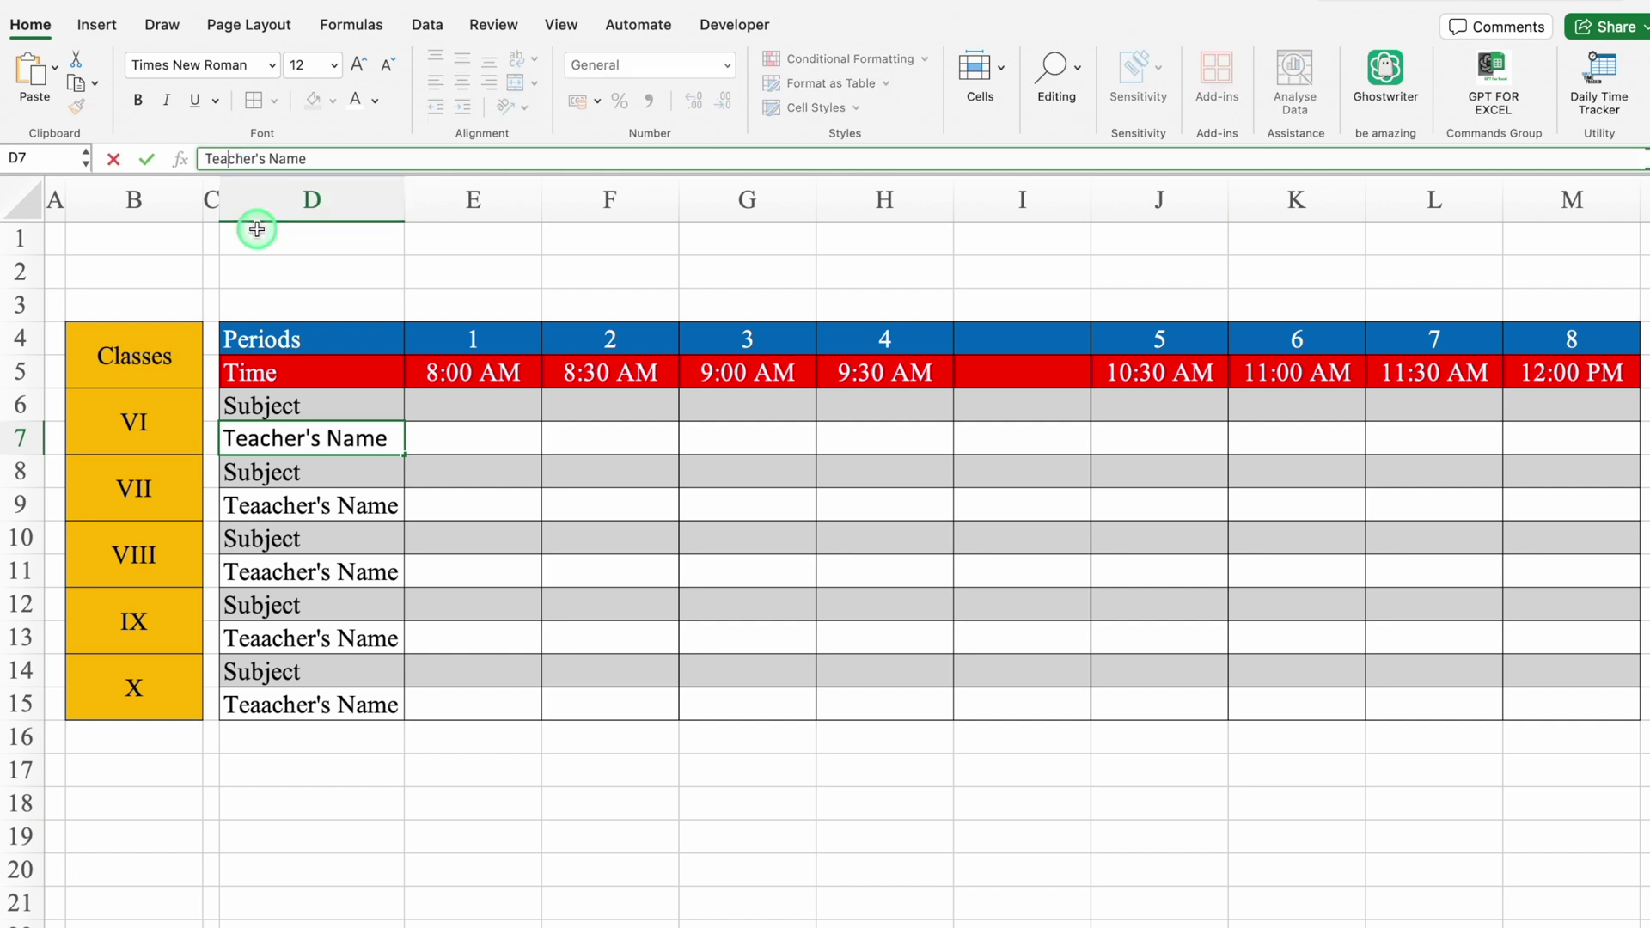
key(Return)
key(Up)
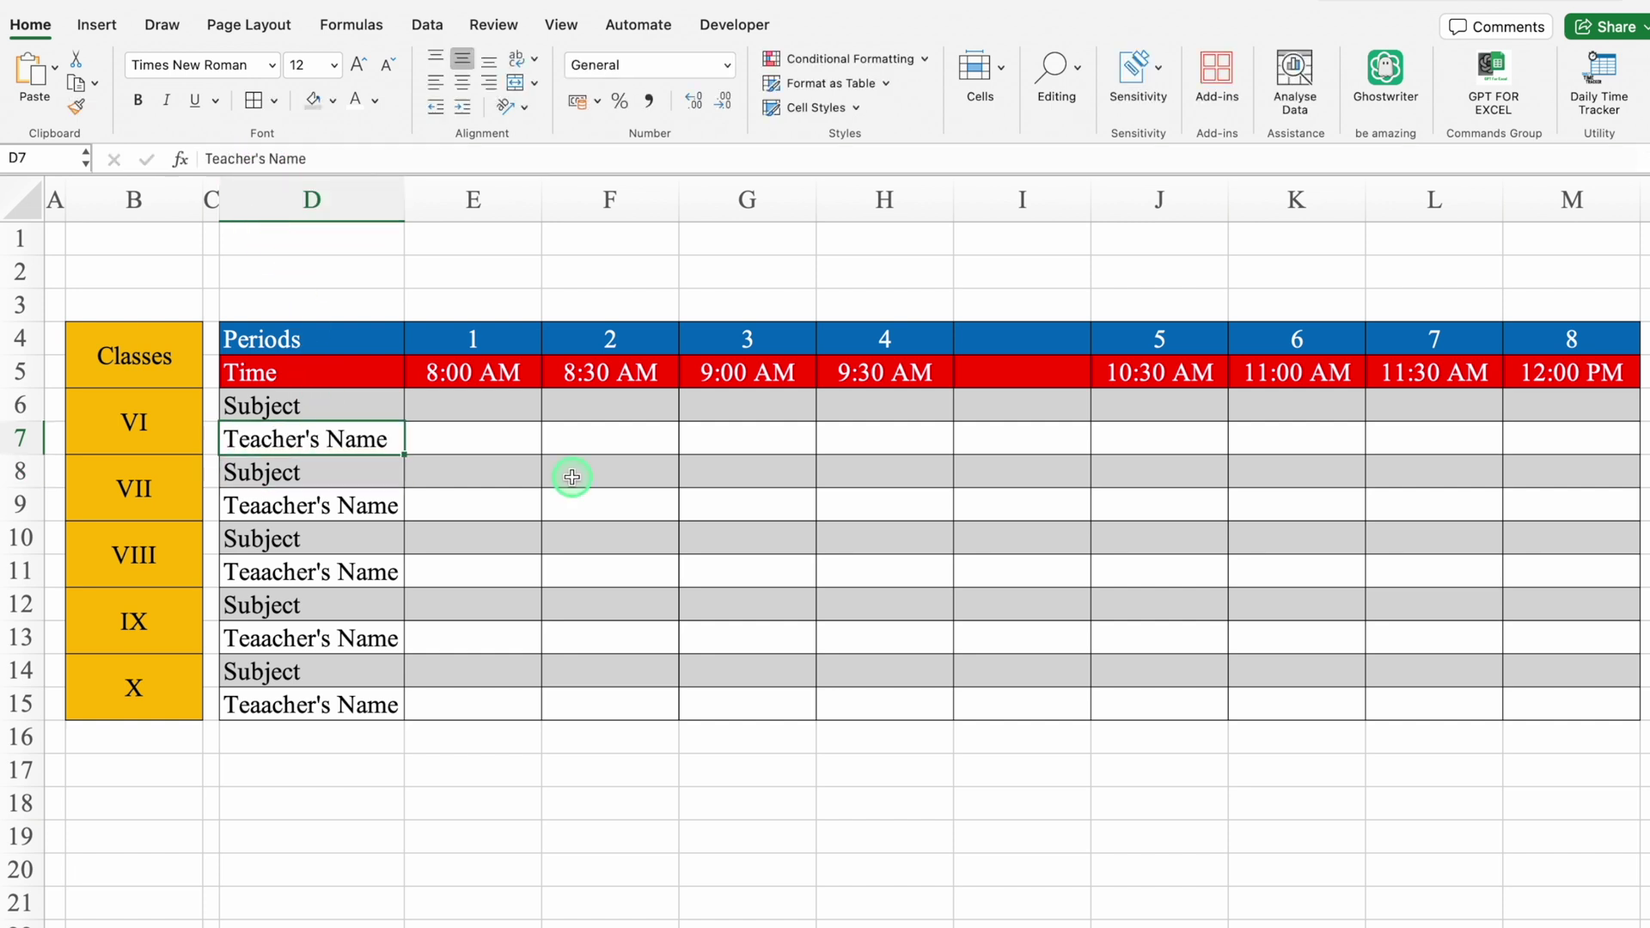
Step: Copy the corrected Teacher's Name label from D7 to D9, D11, D13 and D15
click(345, 505)
click(346, 559)
key(super+v)
click(354, 638)
key(super+v)
click(365, 701)
key(super+v)
click(437, 809)
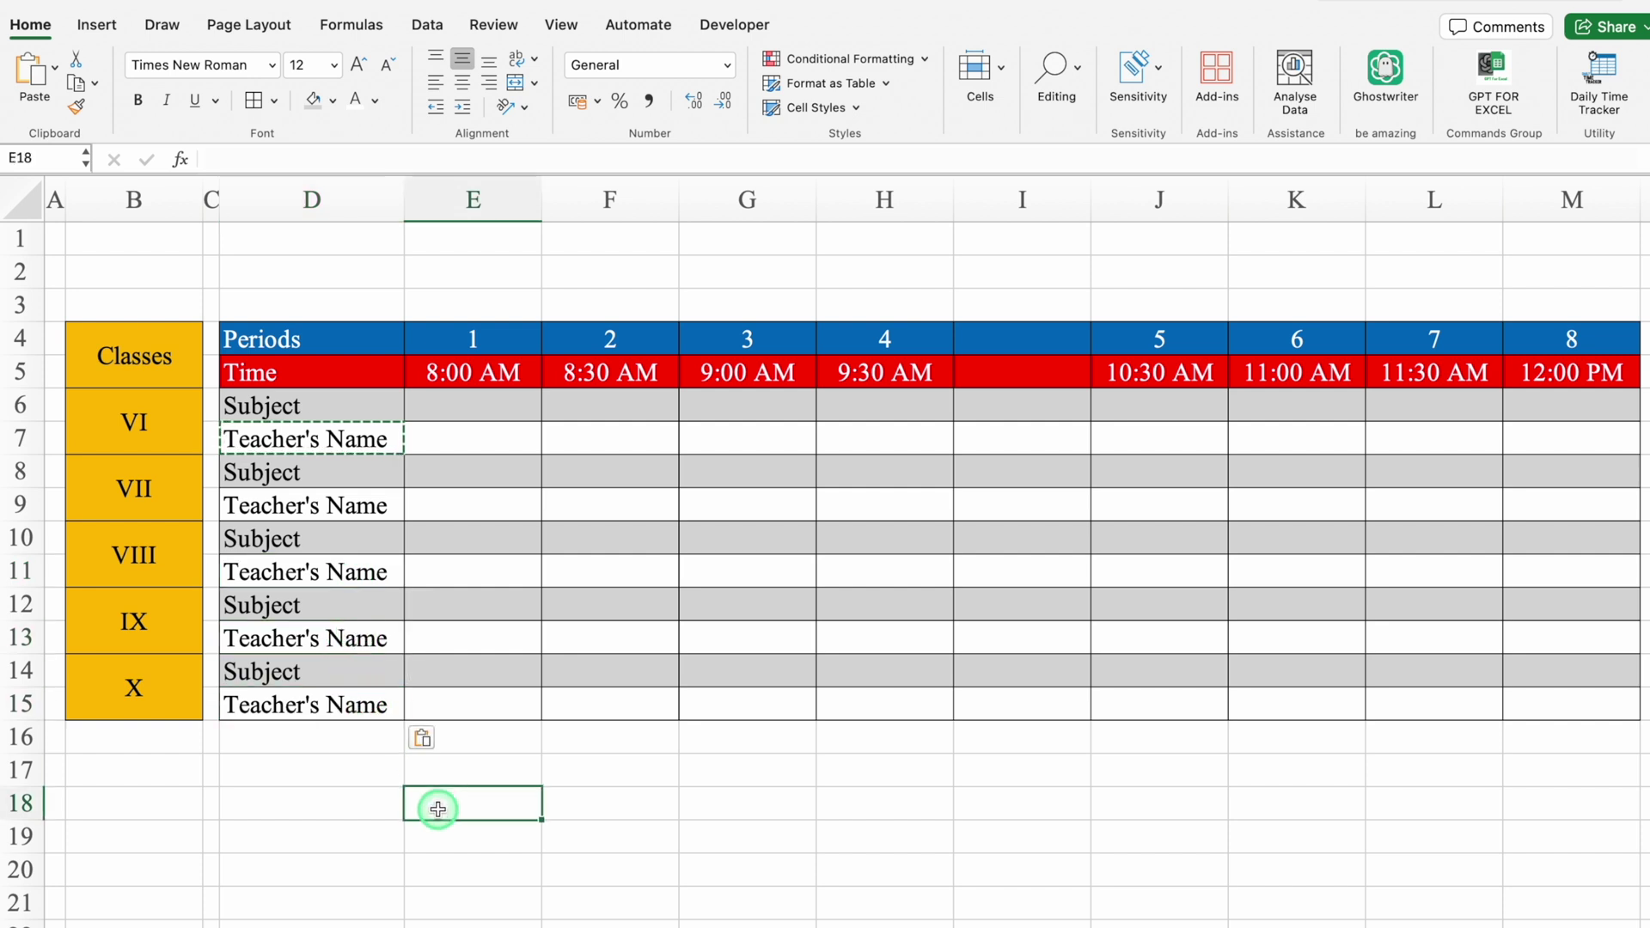
Step: Hide the sheet's gridlines and narrow column N, next to the timetable, to a width of about 0.73
click(561, 24)
click(632, 83)
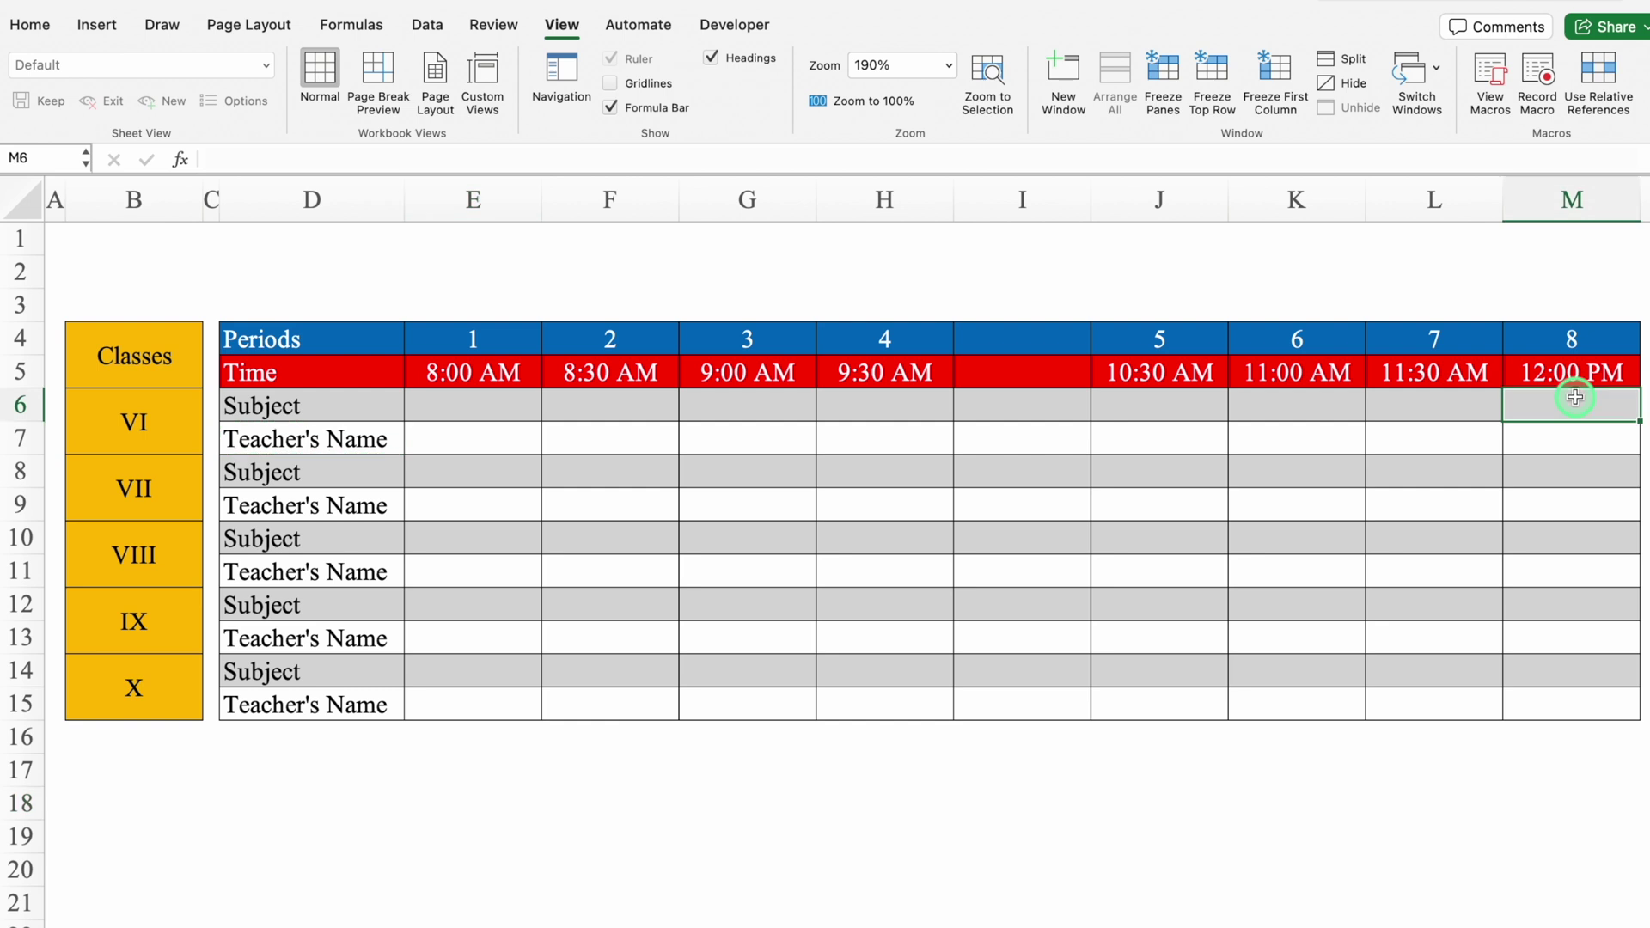
scroll(1576, 397, right, 4)
click(1575, 398)
click(1576, 397)
drag(1282, 196, 1159, 245)
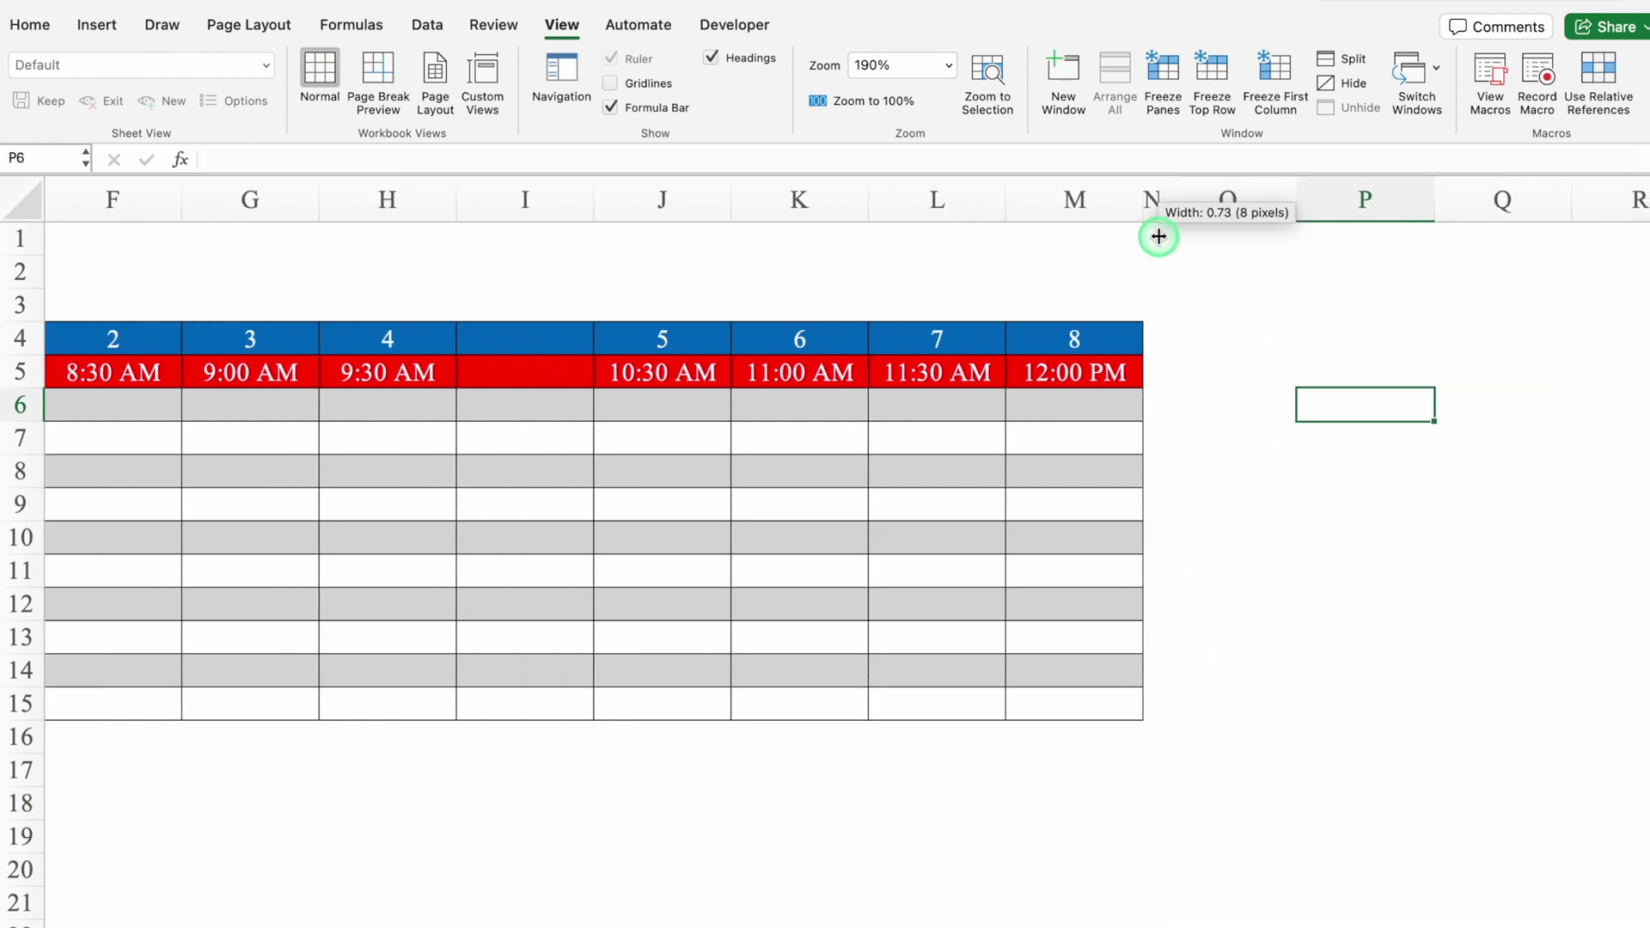
Step: Merge and centre O4:O15 beside the timetable and fill the merged cell with orange
click(1212, 339)
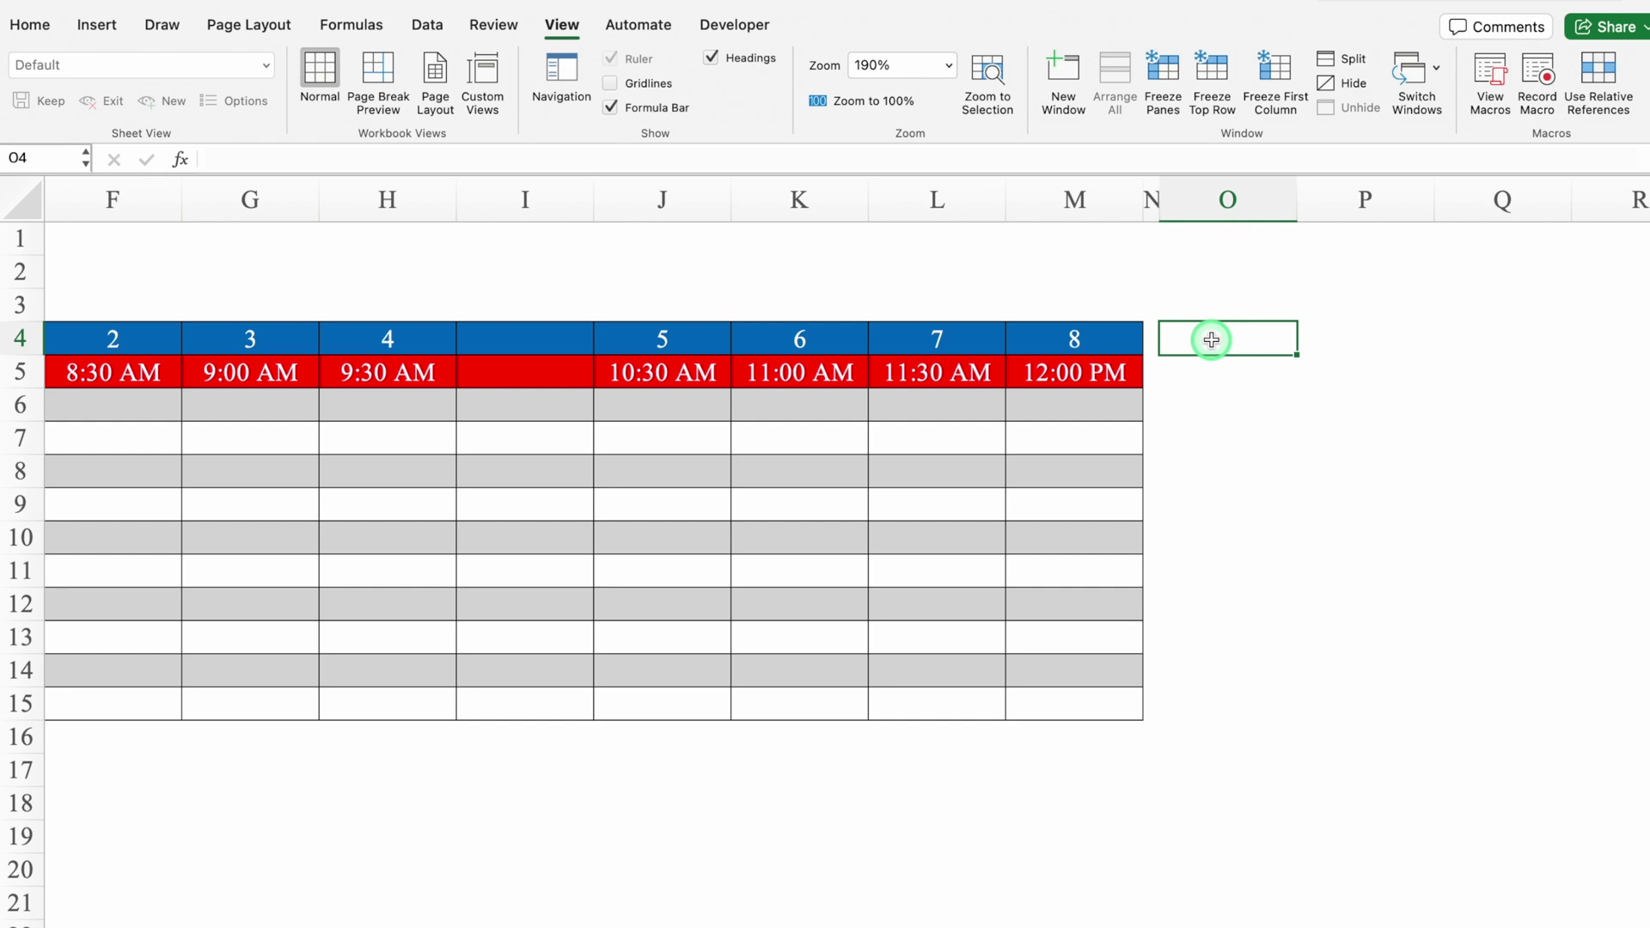
drag(1212, 340, 1220, 710)
click(30, 25)
click(514, 82)
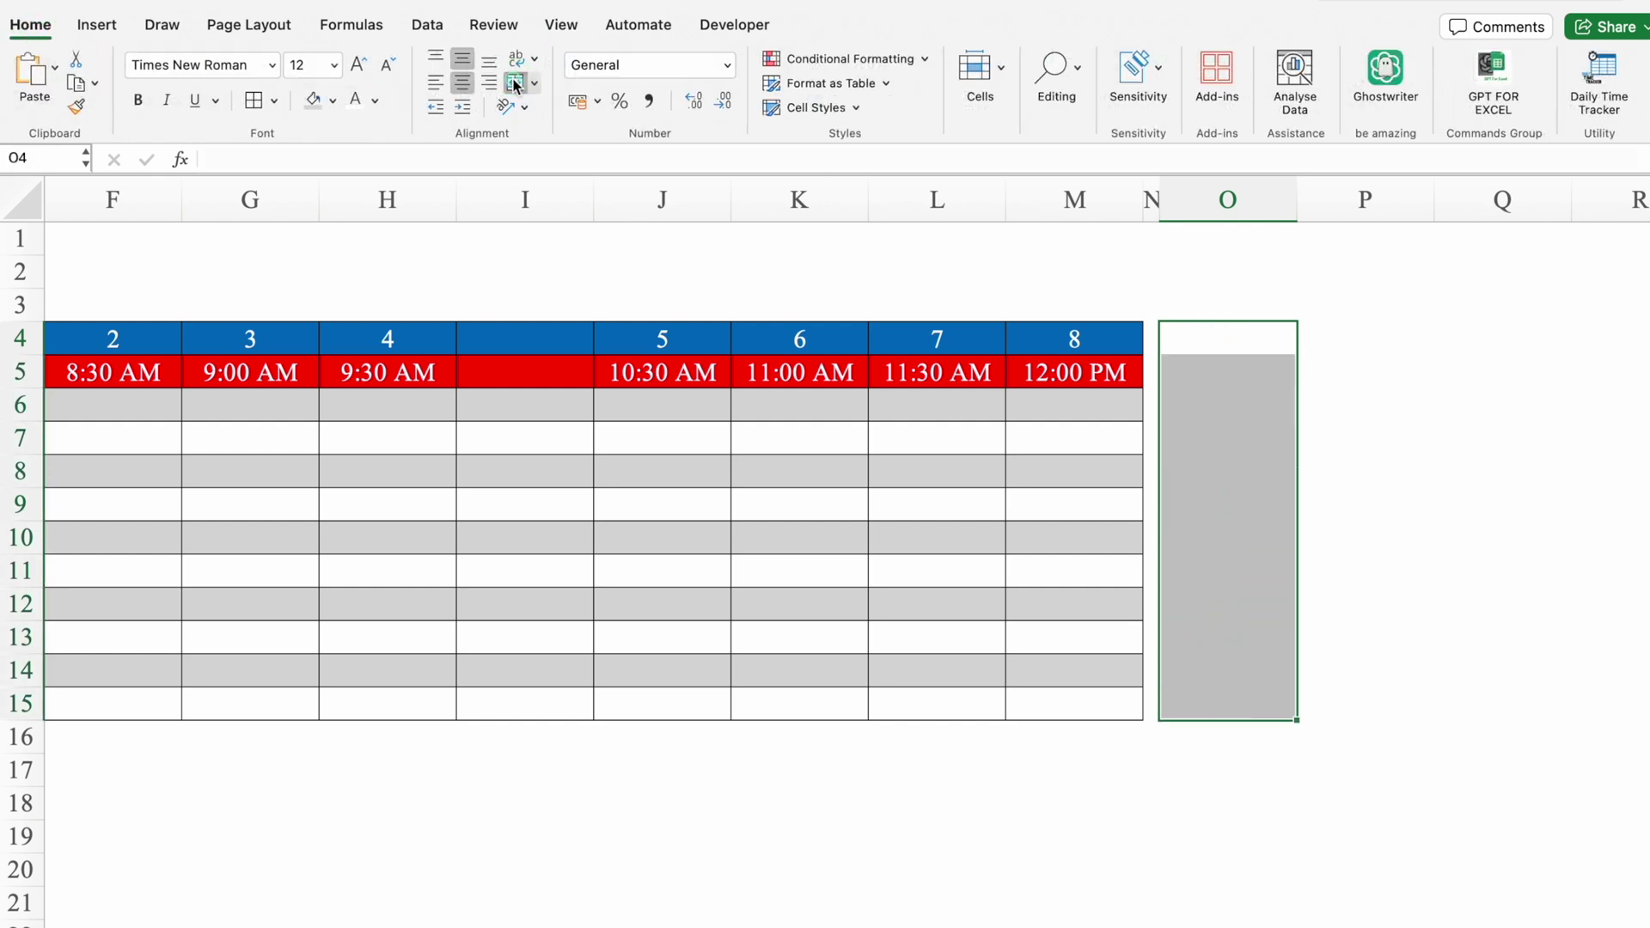
click(333, 100)
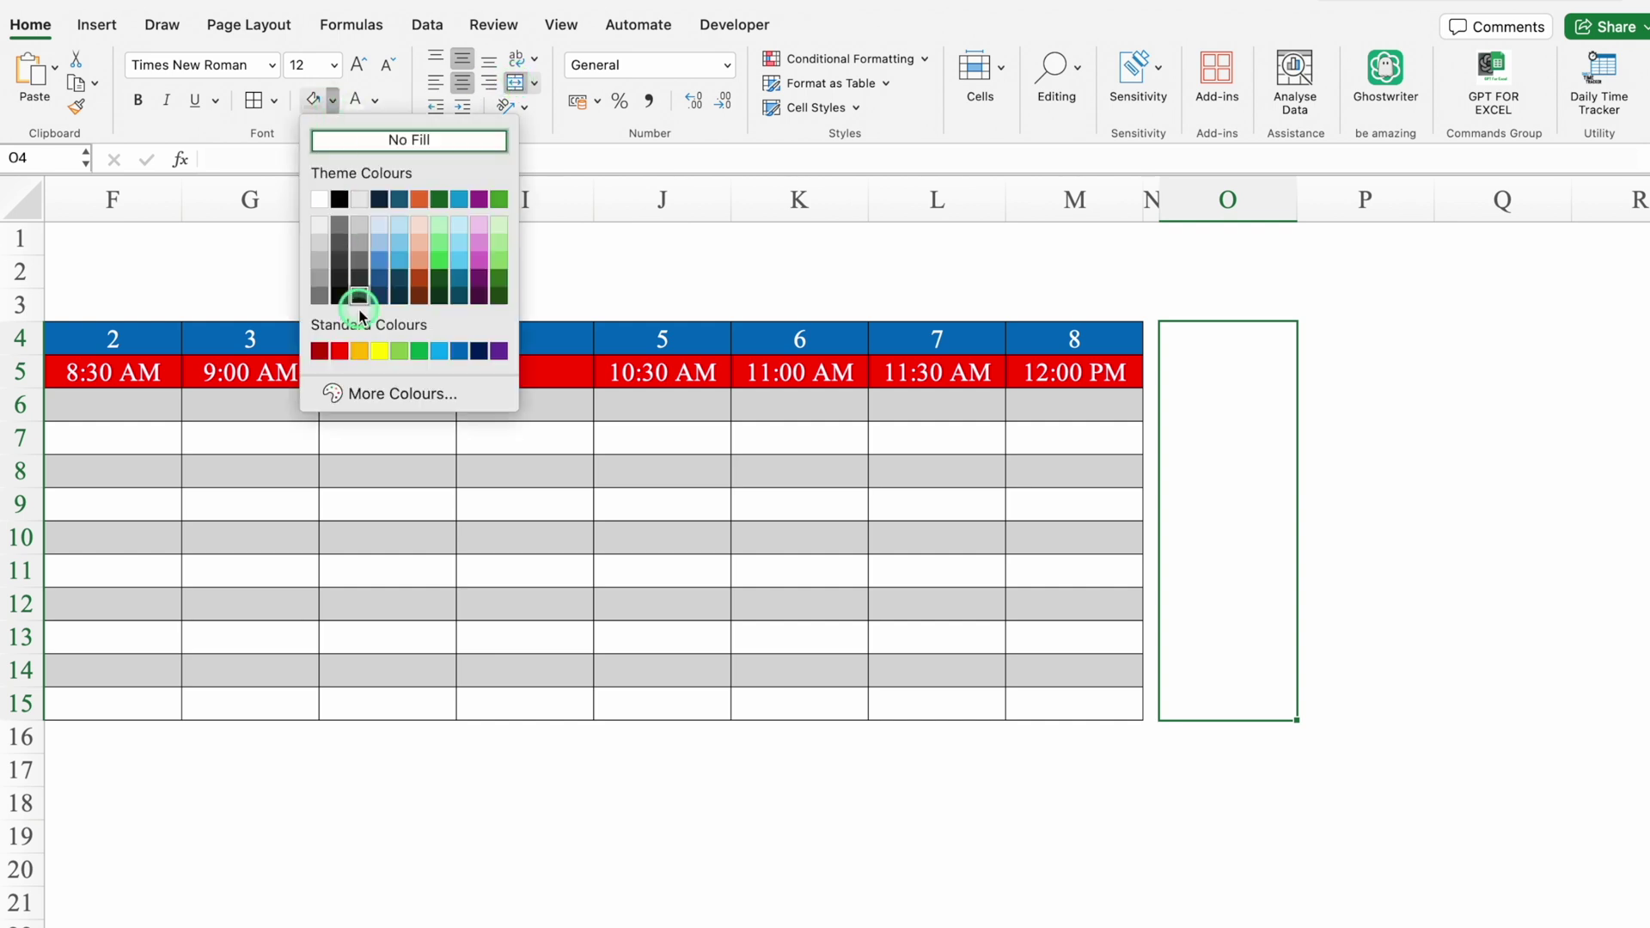
click(360, 351)
Step: Set the orange cell's font to Eurostile Bold, size 18, and enter the text School Over
click(272, 66)
mouse_move(515, 258)
click(602, 331)
click(335, 68)
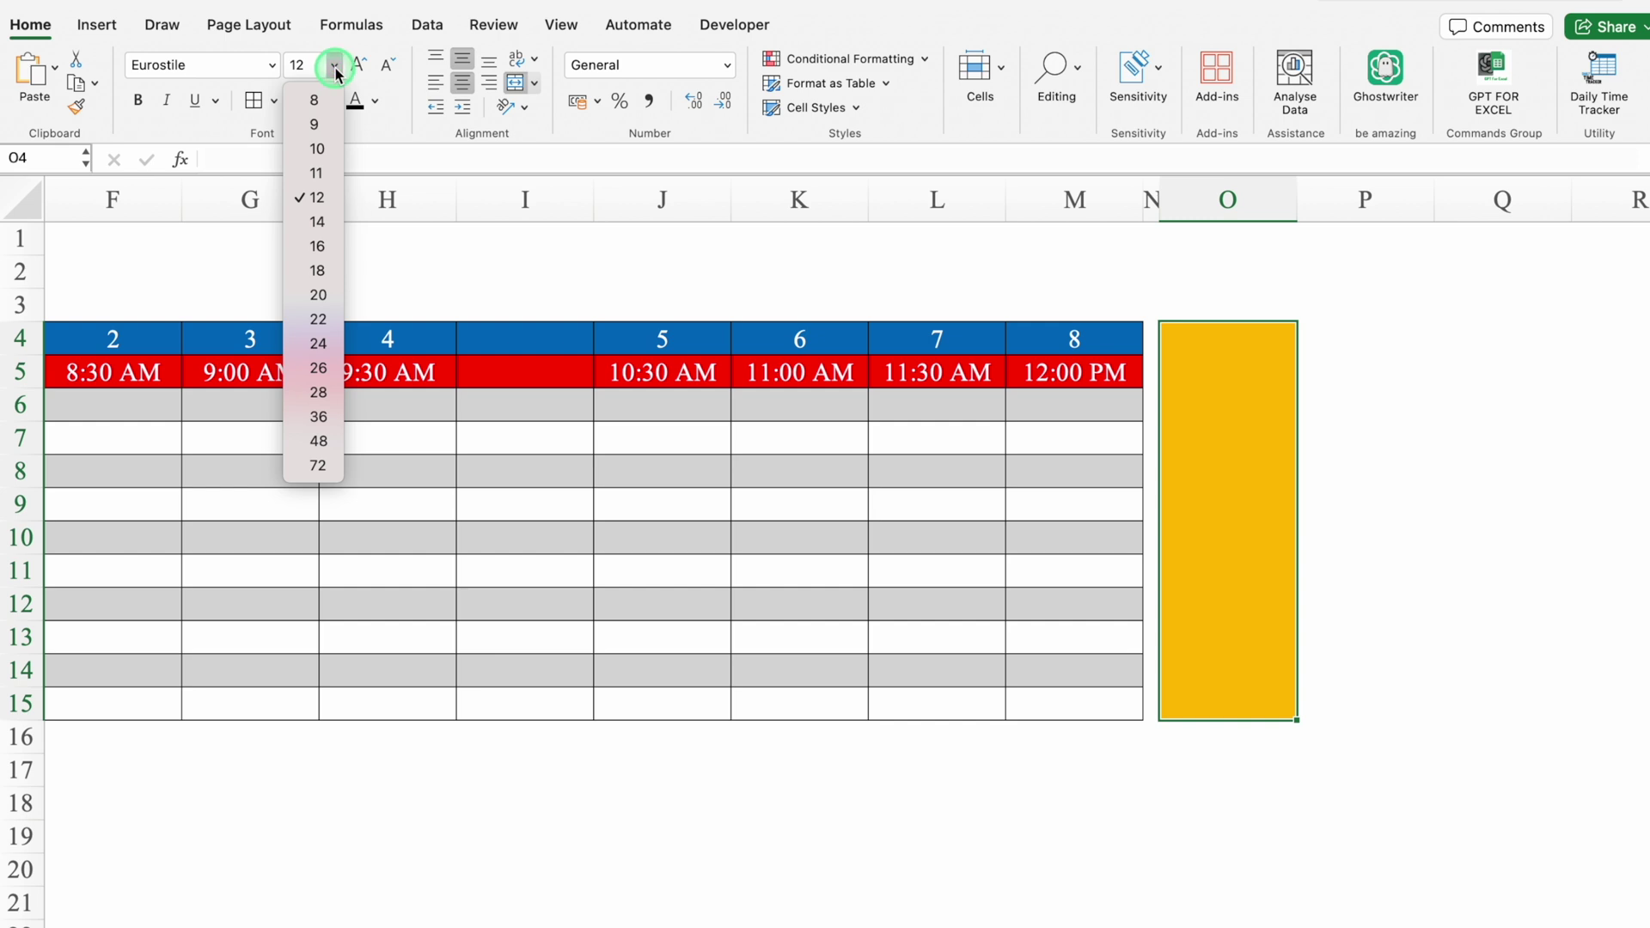
click(317, 270)
text(School Over)
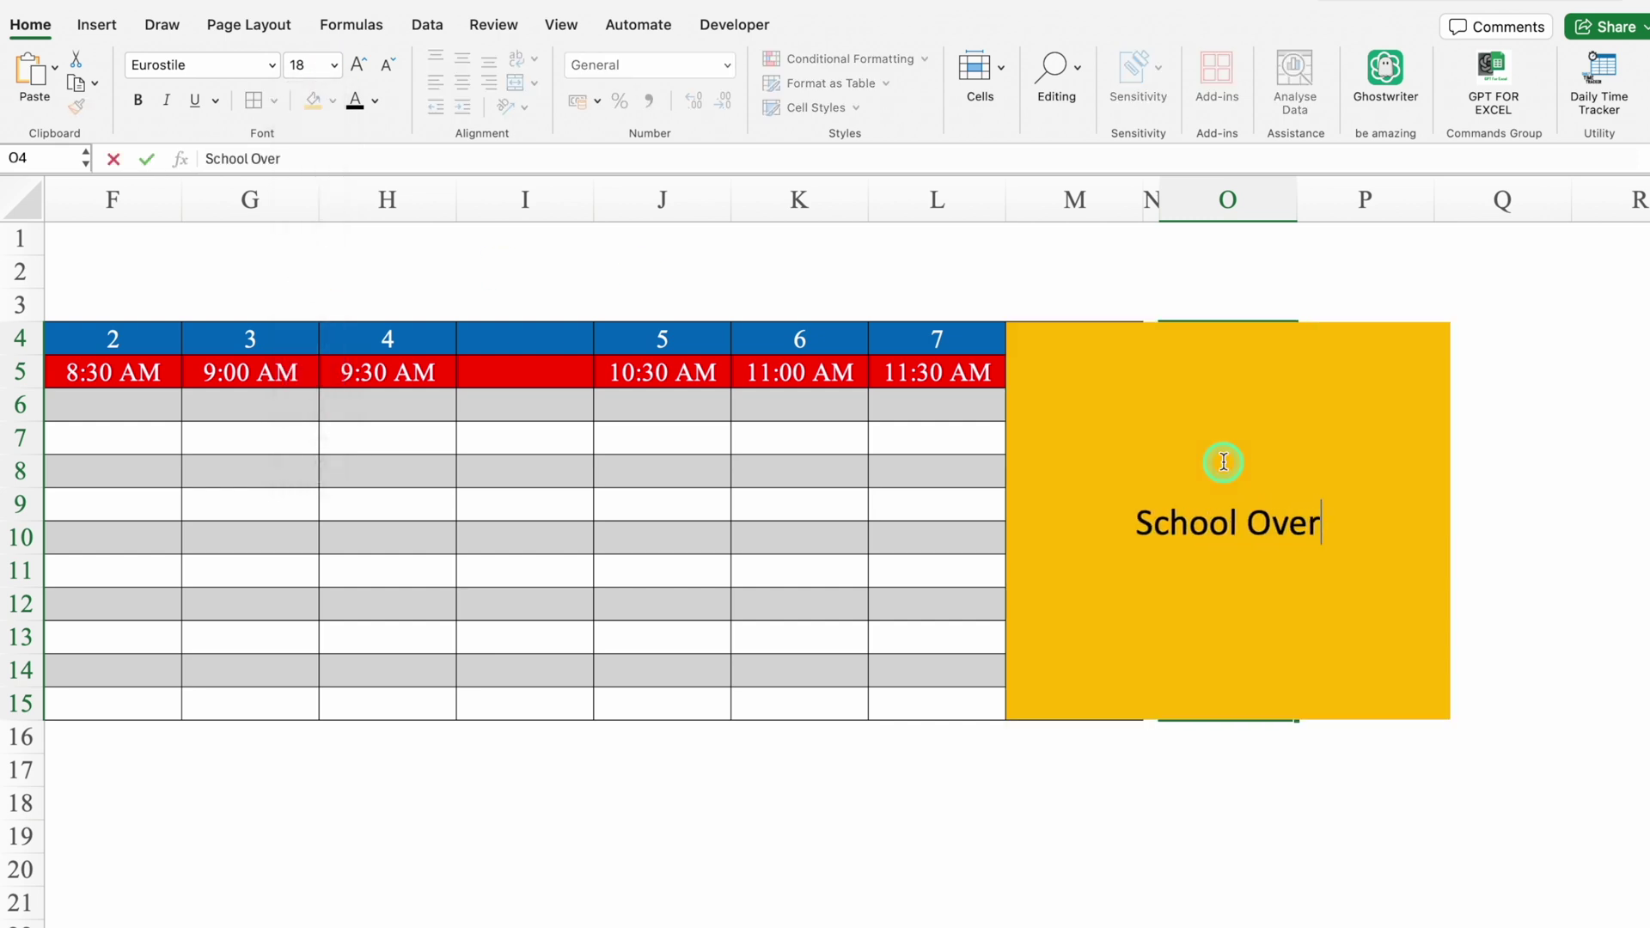
key(Return)
Step: Add a border to the School Over cell and rotate its text up
click(1238, 468)
click(251, 104)
click(524, 107)
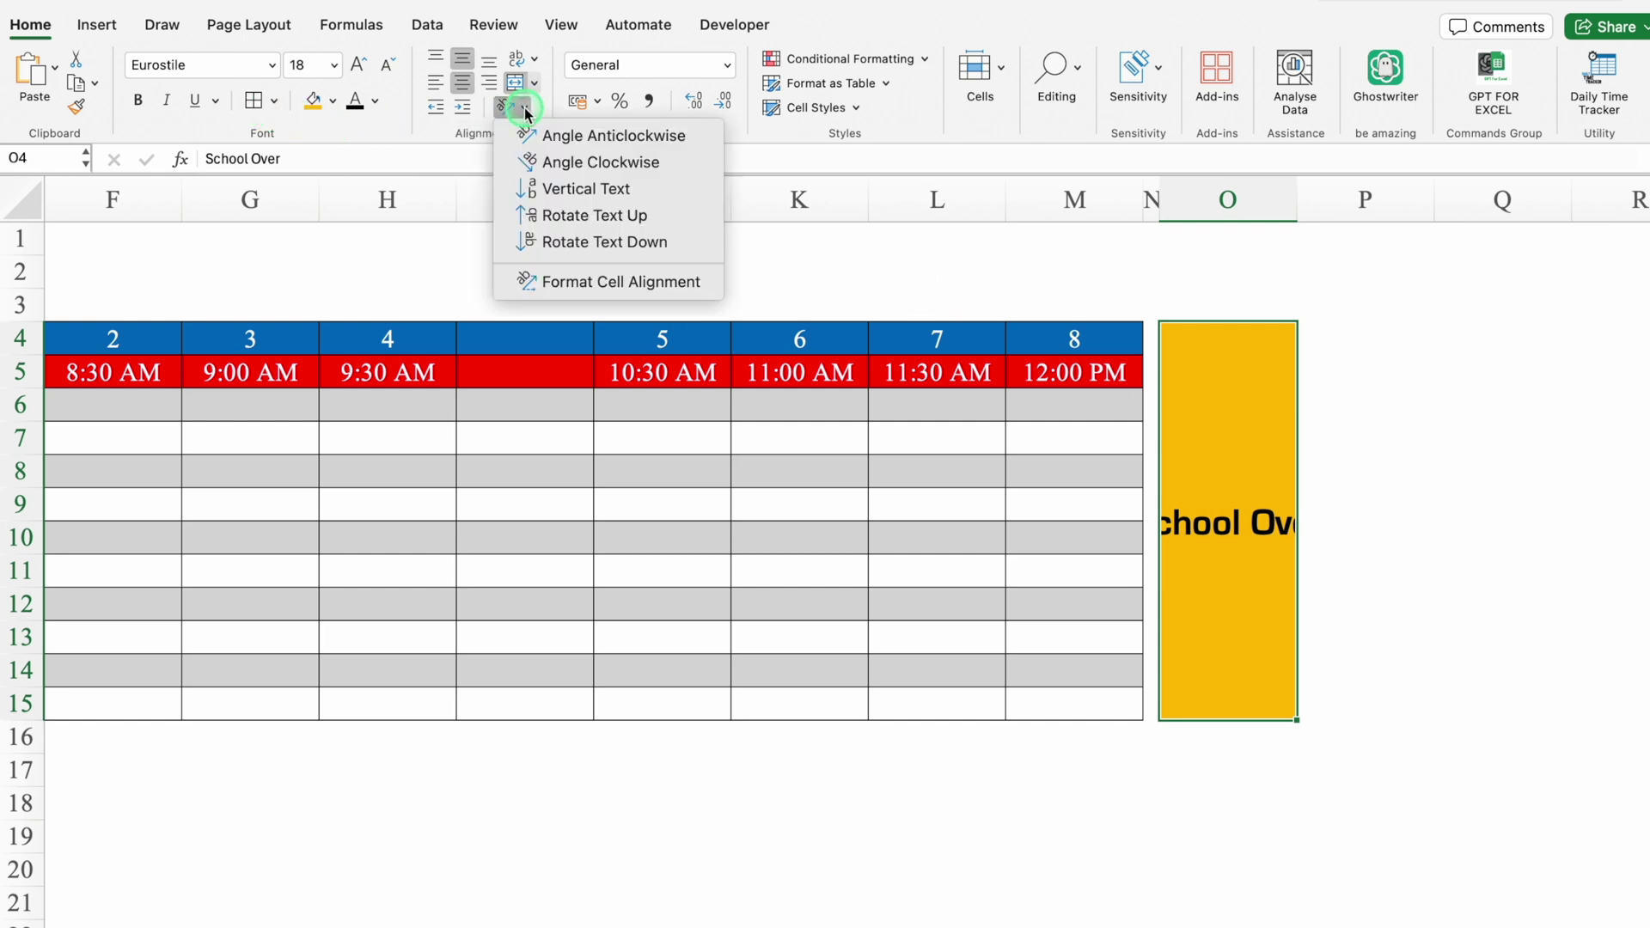
click(590, 215)
Step: Enlarge the School Over text by three font size steps
click(358, 65)
click(359, 65)
click(358, 65)
click(669, 737)
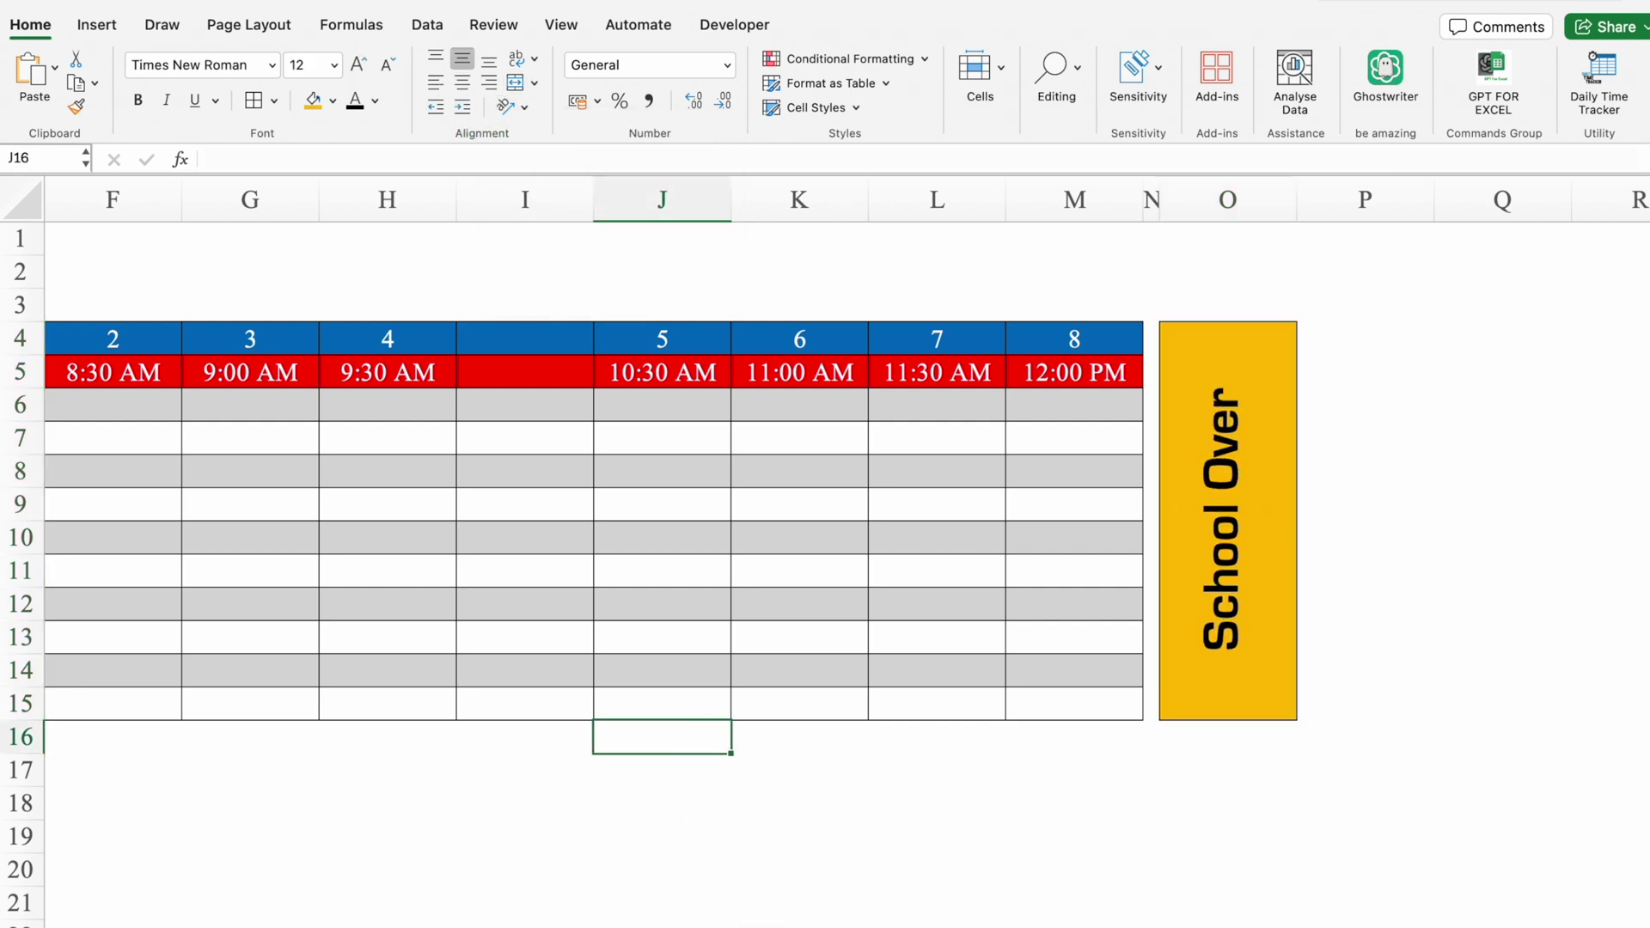
Step: Merge and centre B2:O2 above the timetable as a title bar and fill it with orange
scroll(86, 269, down, 5)
scroll(86, 269, up, 3)
drag(79, 261, 1551, 258)
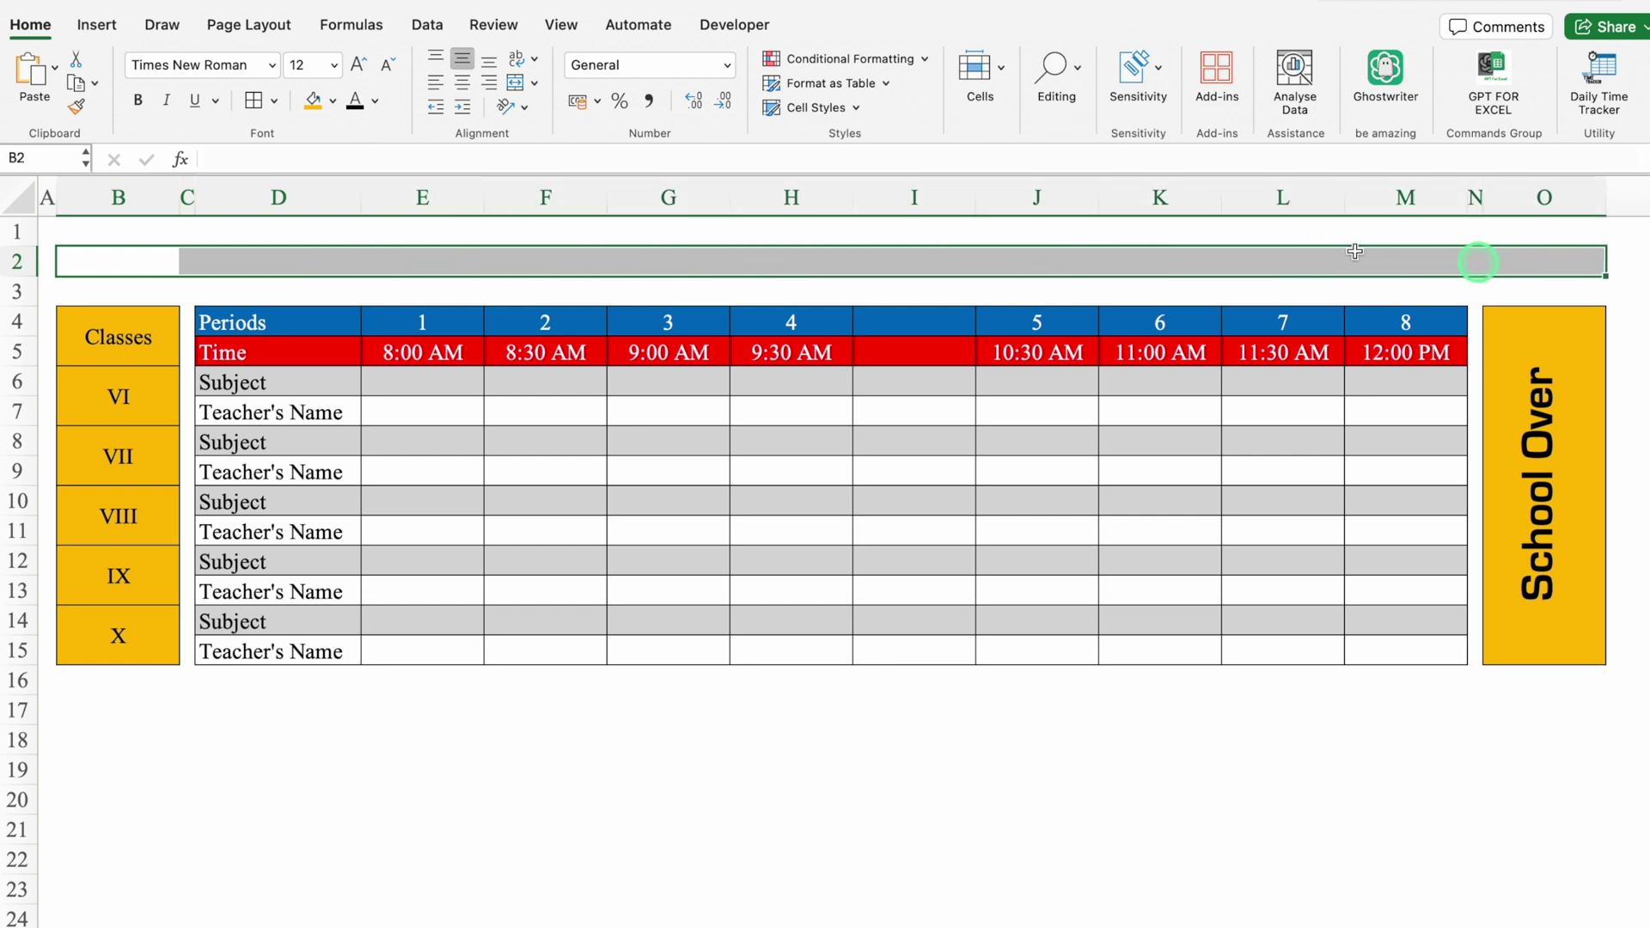
click(514, 83)
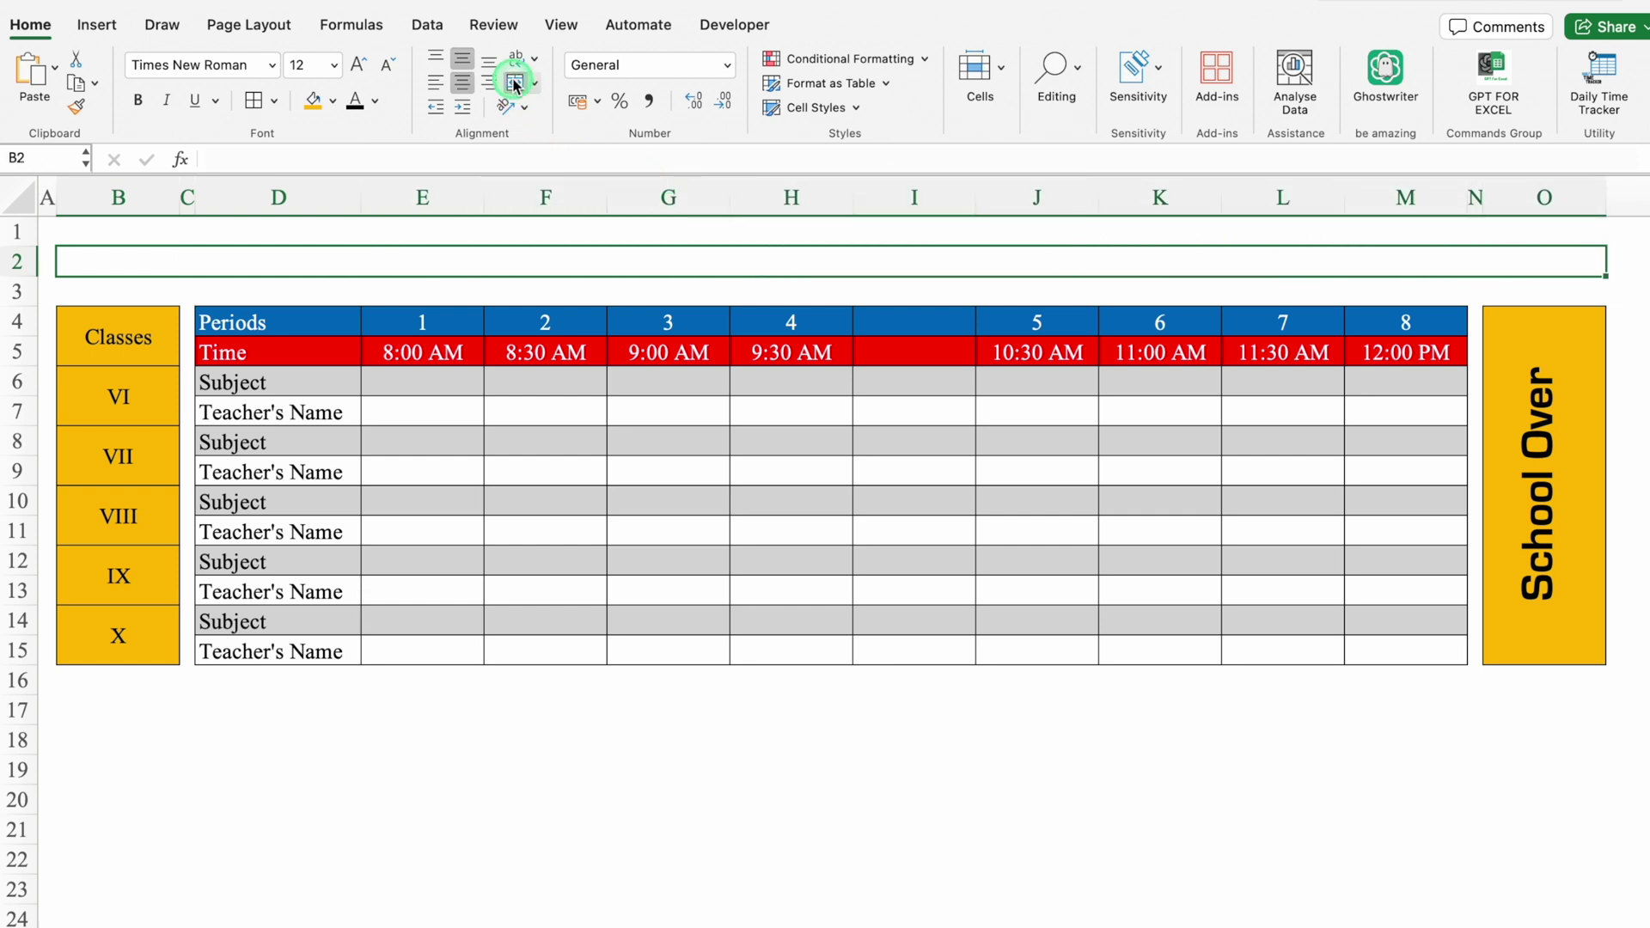
click(312, 101)
Step: Set the title bar's font to Eurostile Bold, size 24, and shrink spacer rows 3 and 1
click(272, 66)
mouse_move(287, 258)
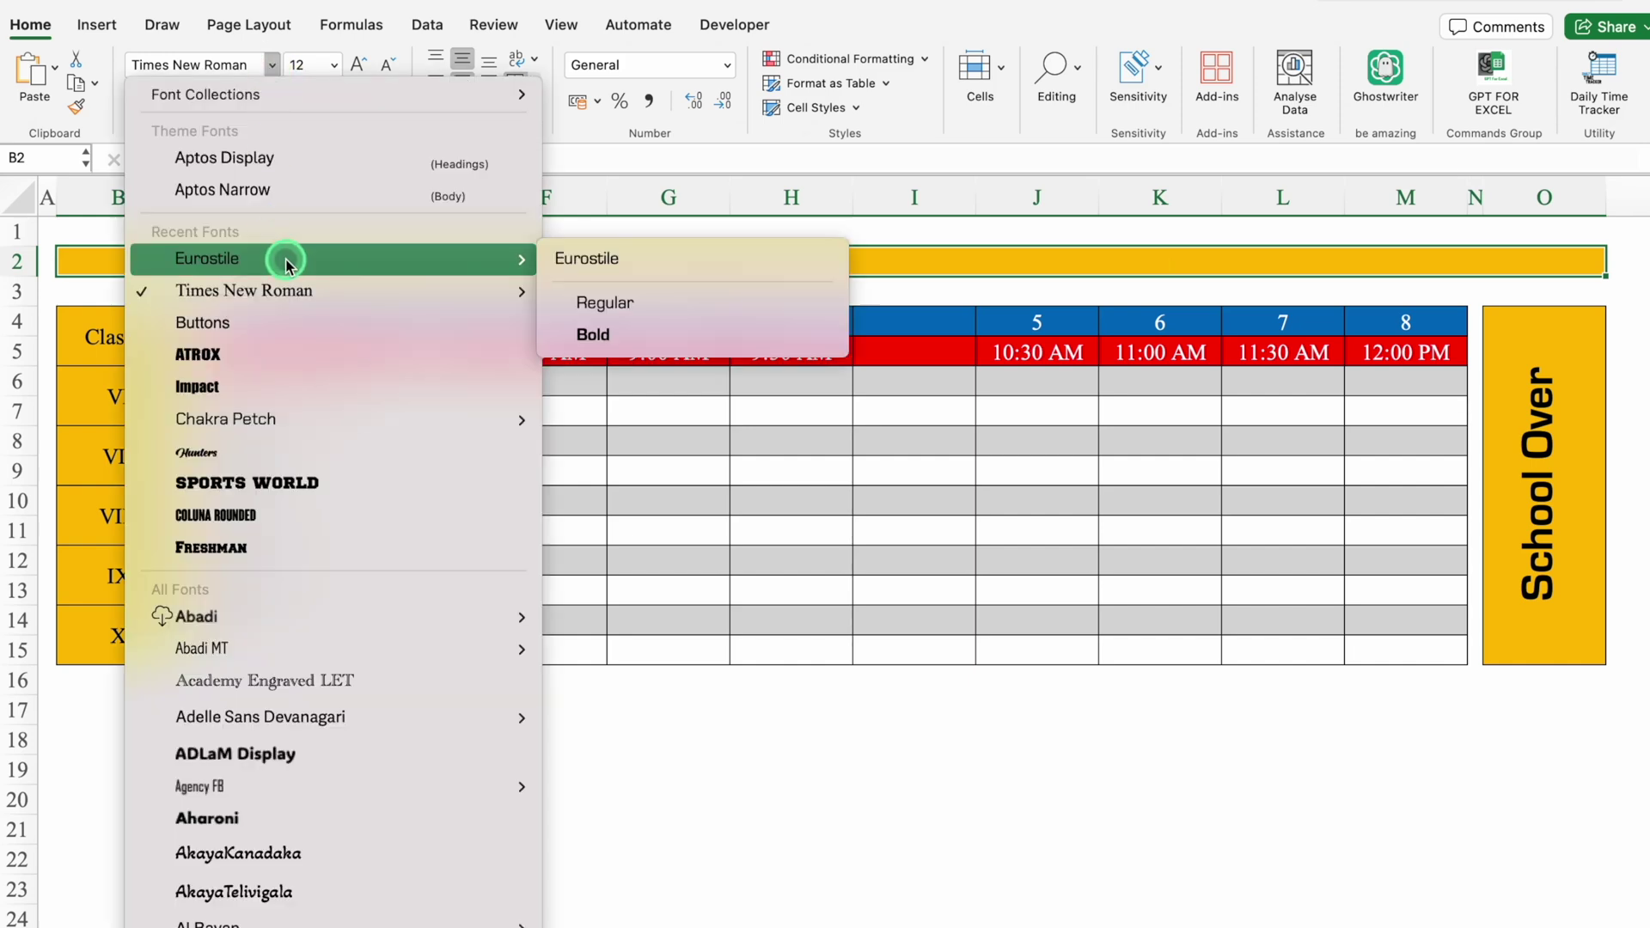
click(635, 335)
click(359, 64)
click(359, 65)
click(358, 65)
click(358, 64)
click(358, 65)
click(359, 64)
mouse_move(23, 330)
mouse_down()
mouse_move(18, 285)
mouse_move(18, 311)
mouse_up()
drag(19, 244, 17, 215)
Step: Change the title bar's fill to blue and its font colour to white
click(332, 102)
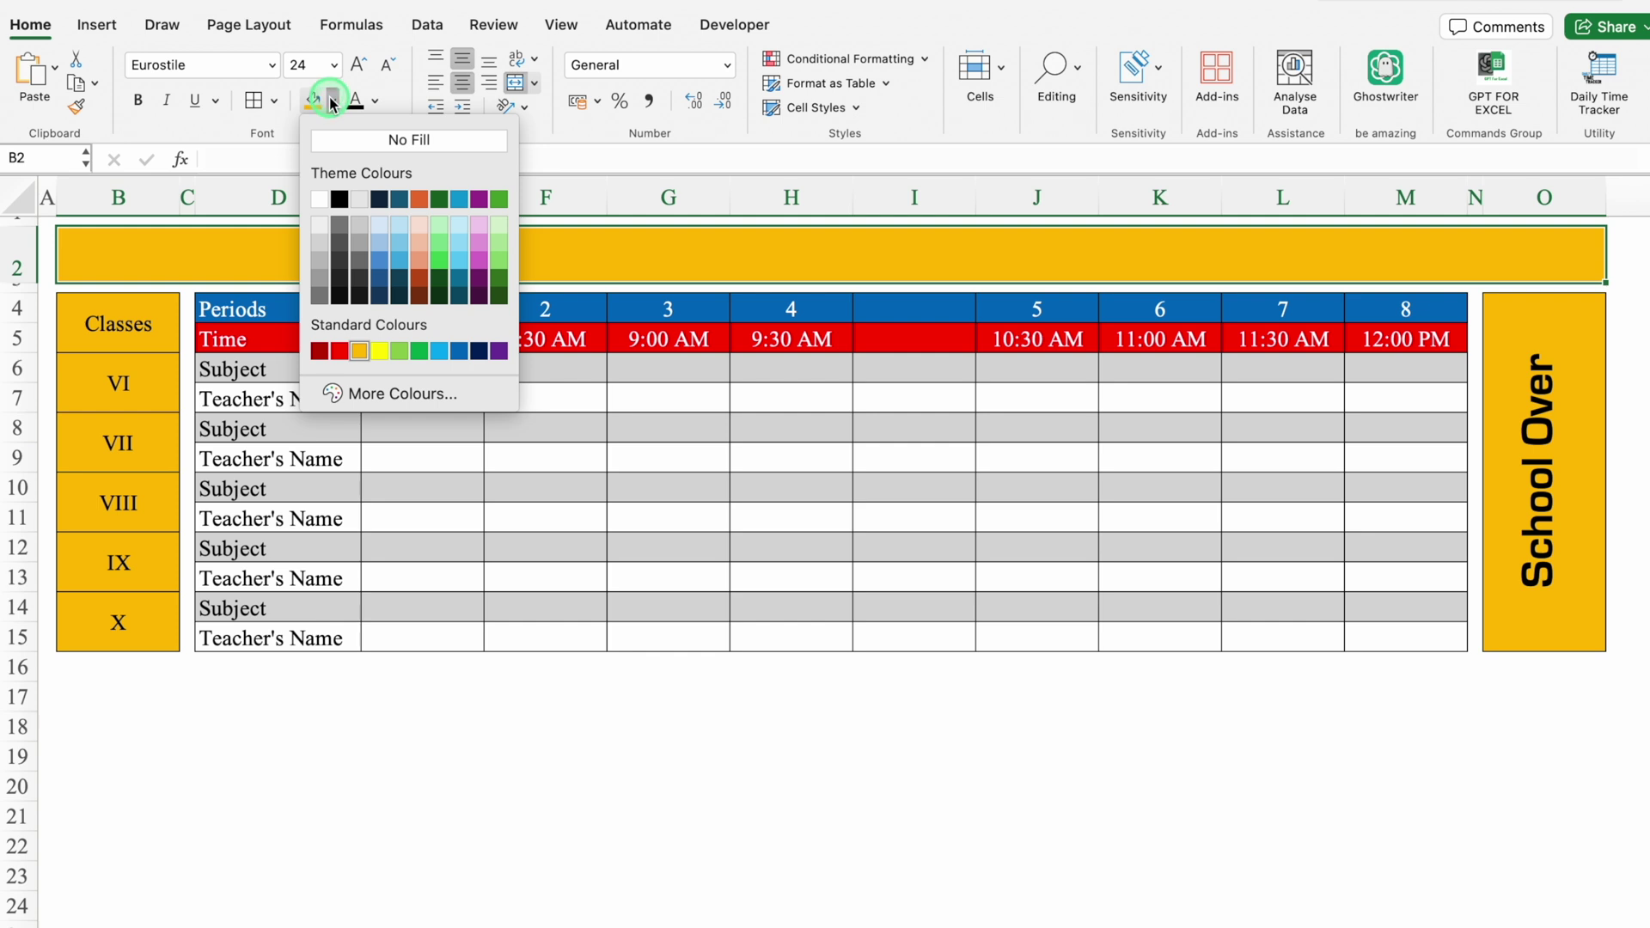
click(461, 349)
click(373, 101)
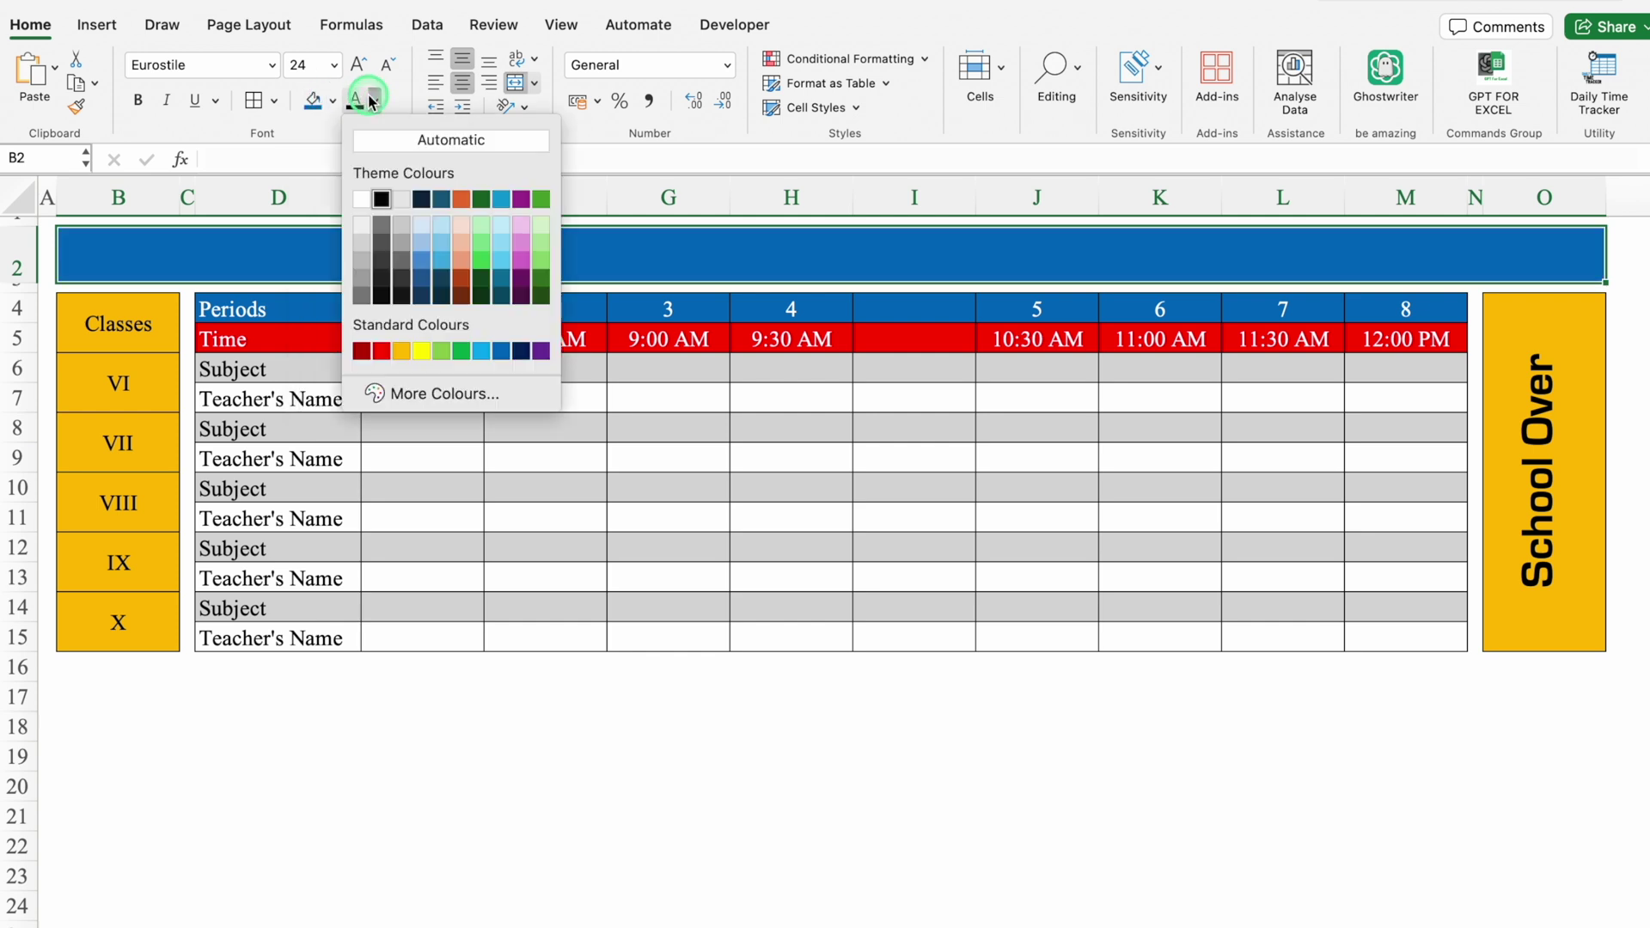
click(362, 201)
Step: Enter School Time Table in the title bar and increase its font size to 26
click(663, 258)
text(S)
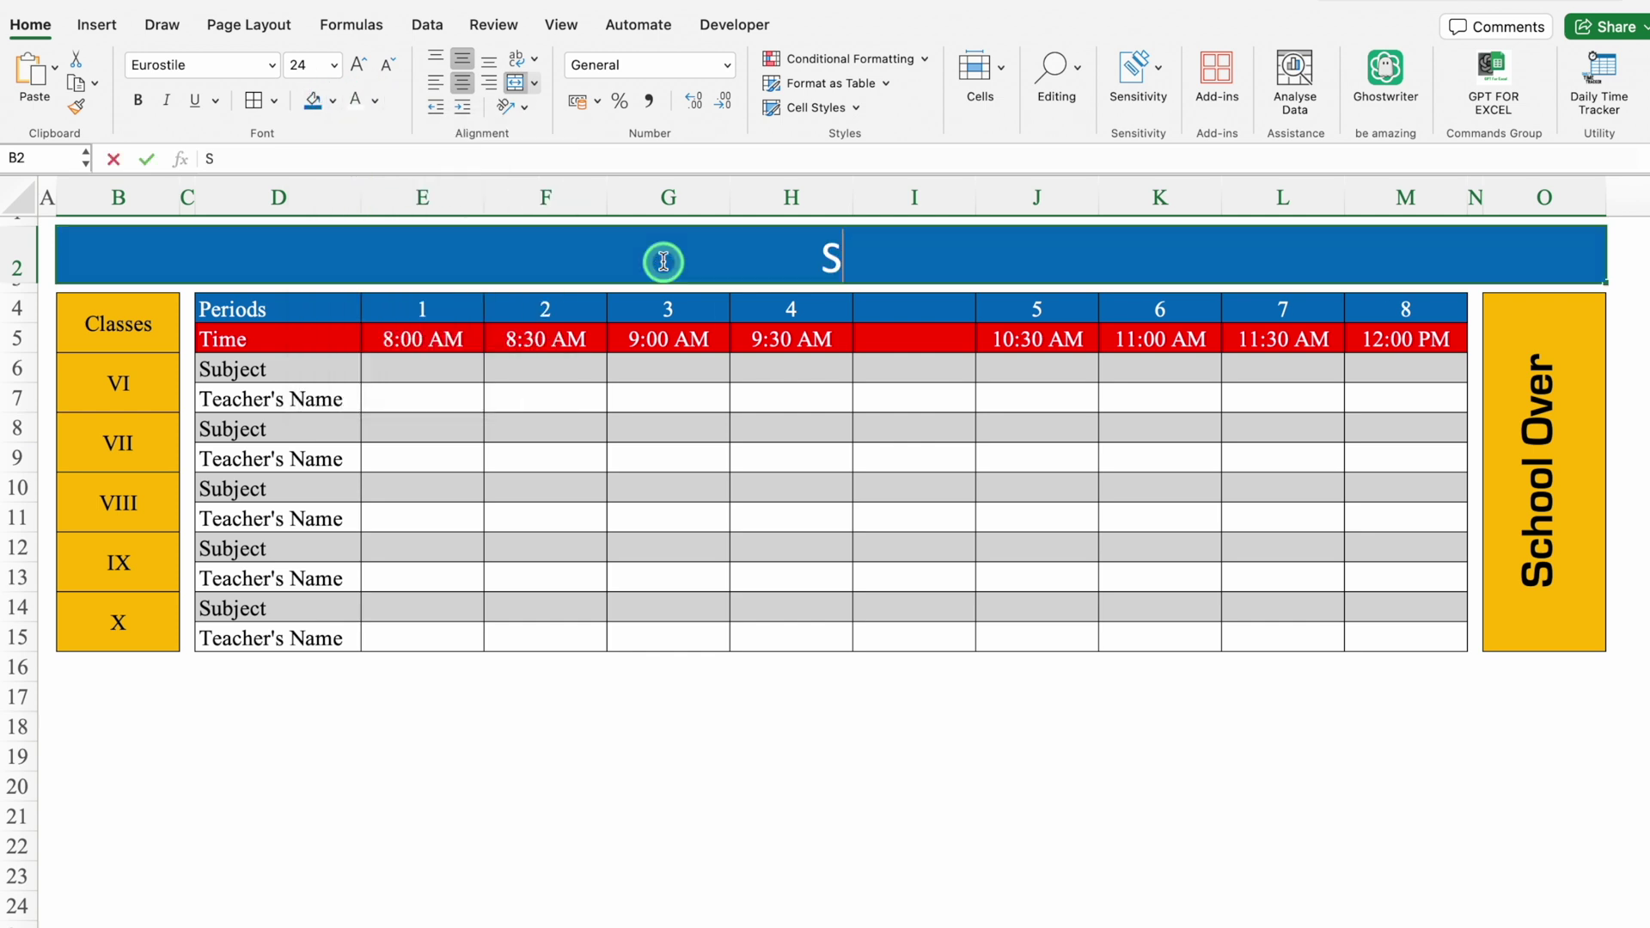
text(chool Time Table)
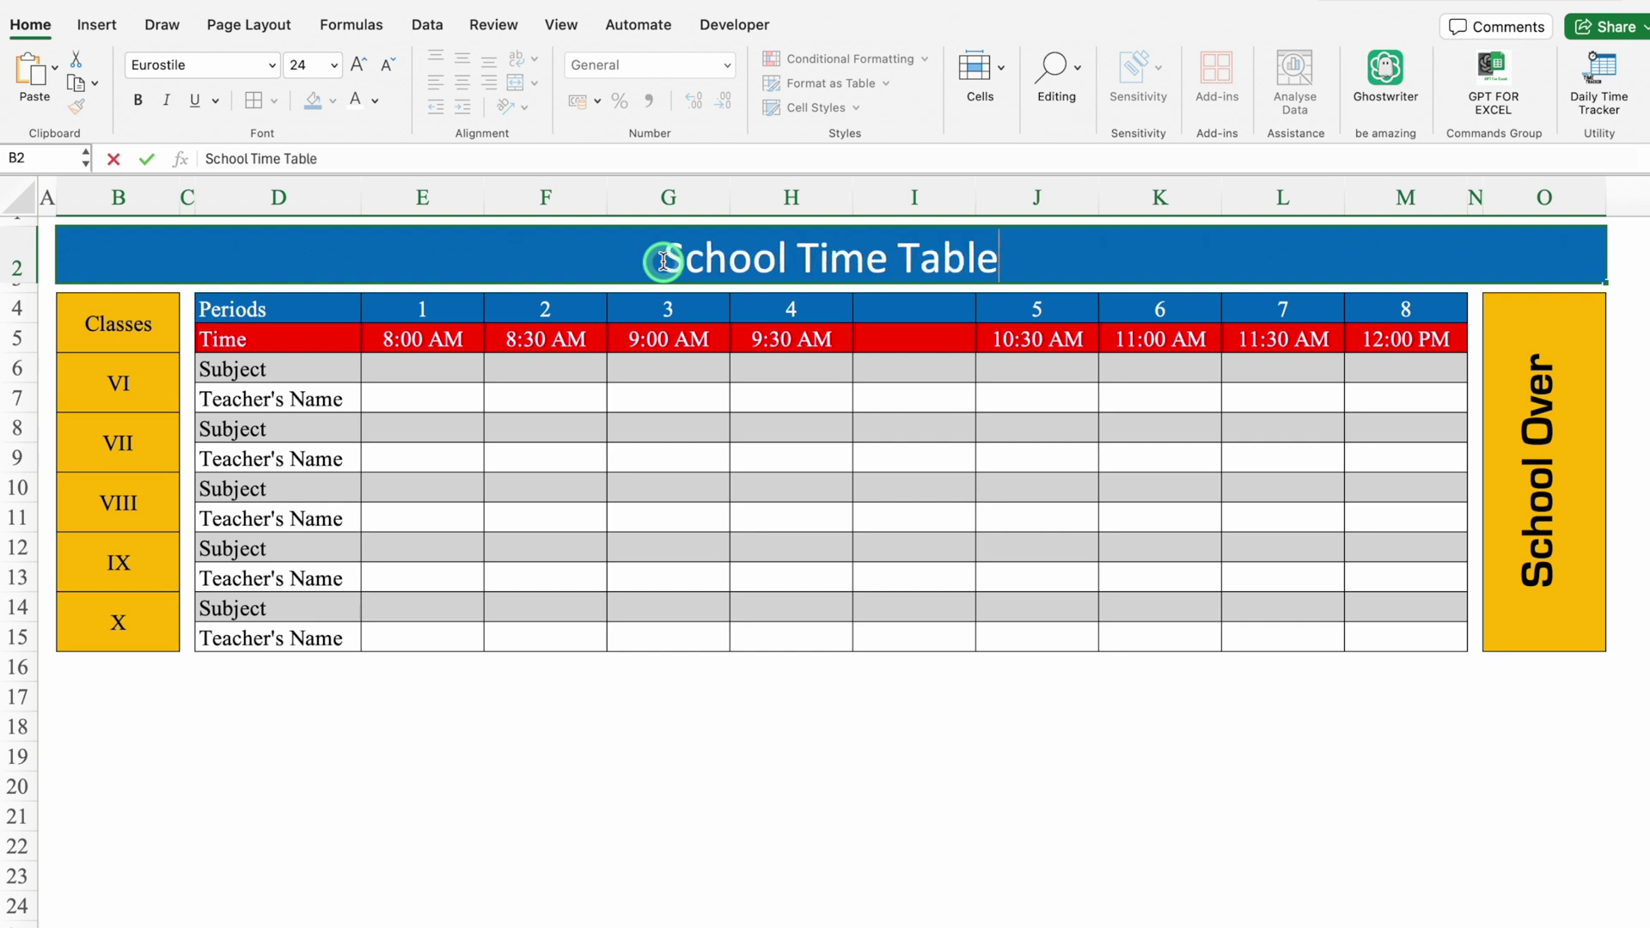
key(Return)
click(667, 262)
click(358, 64)
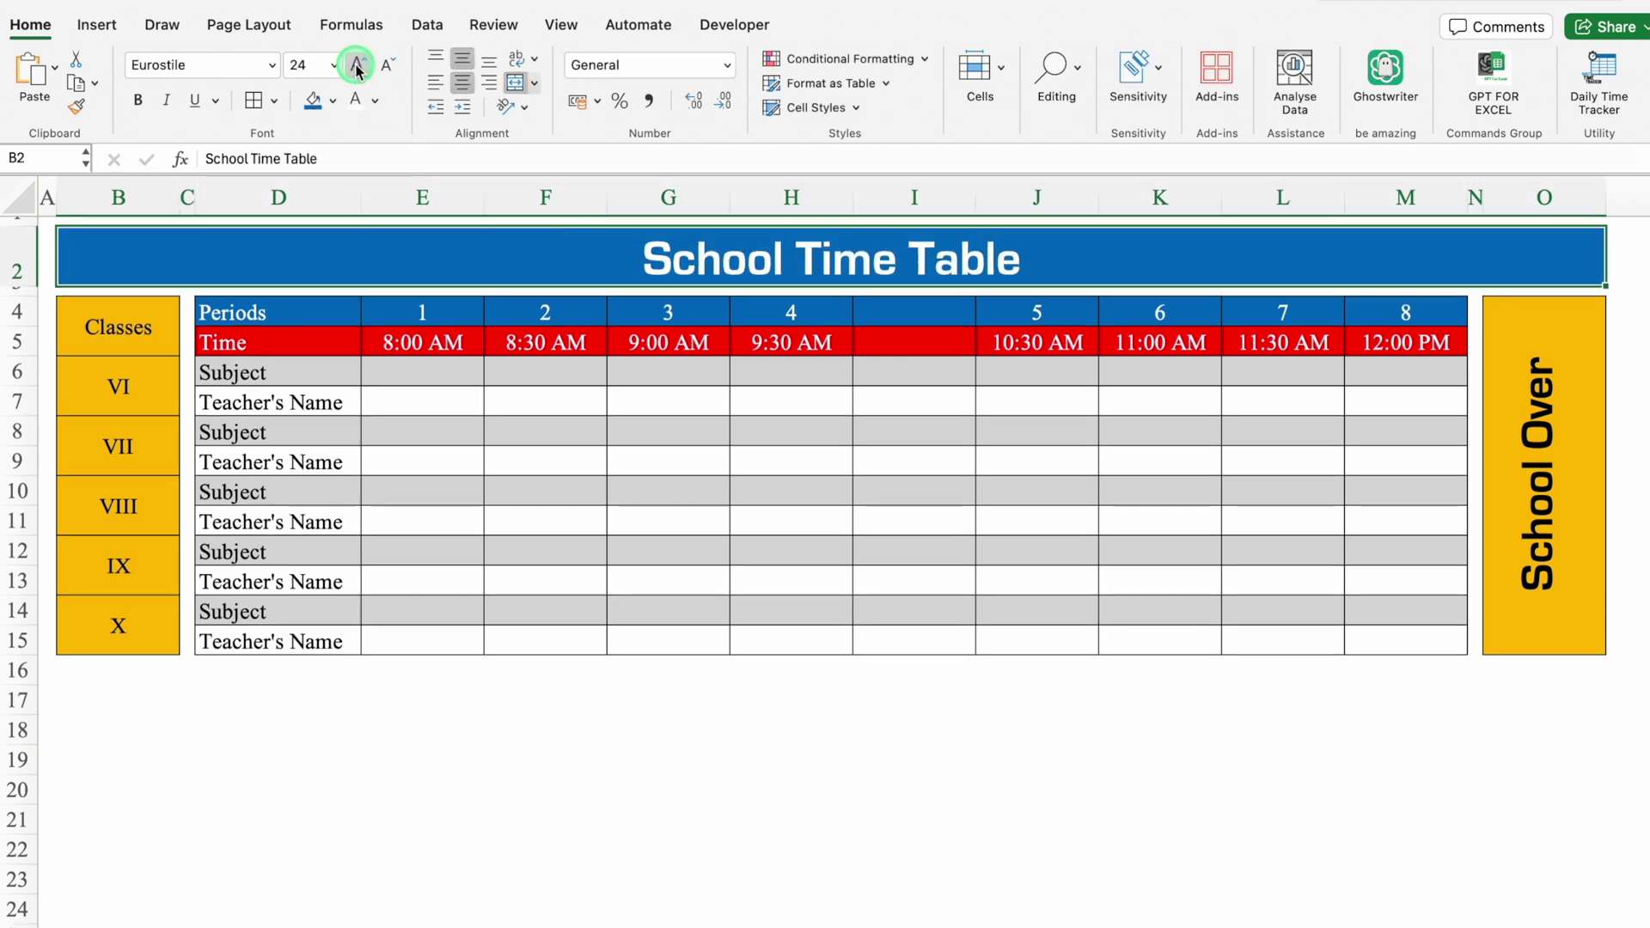
click(498, 743)
Step: Copy the School Time Table bar to B17 below the timetable
click(387, 258)
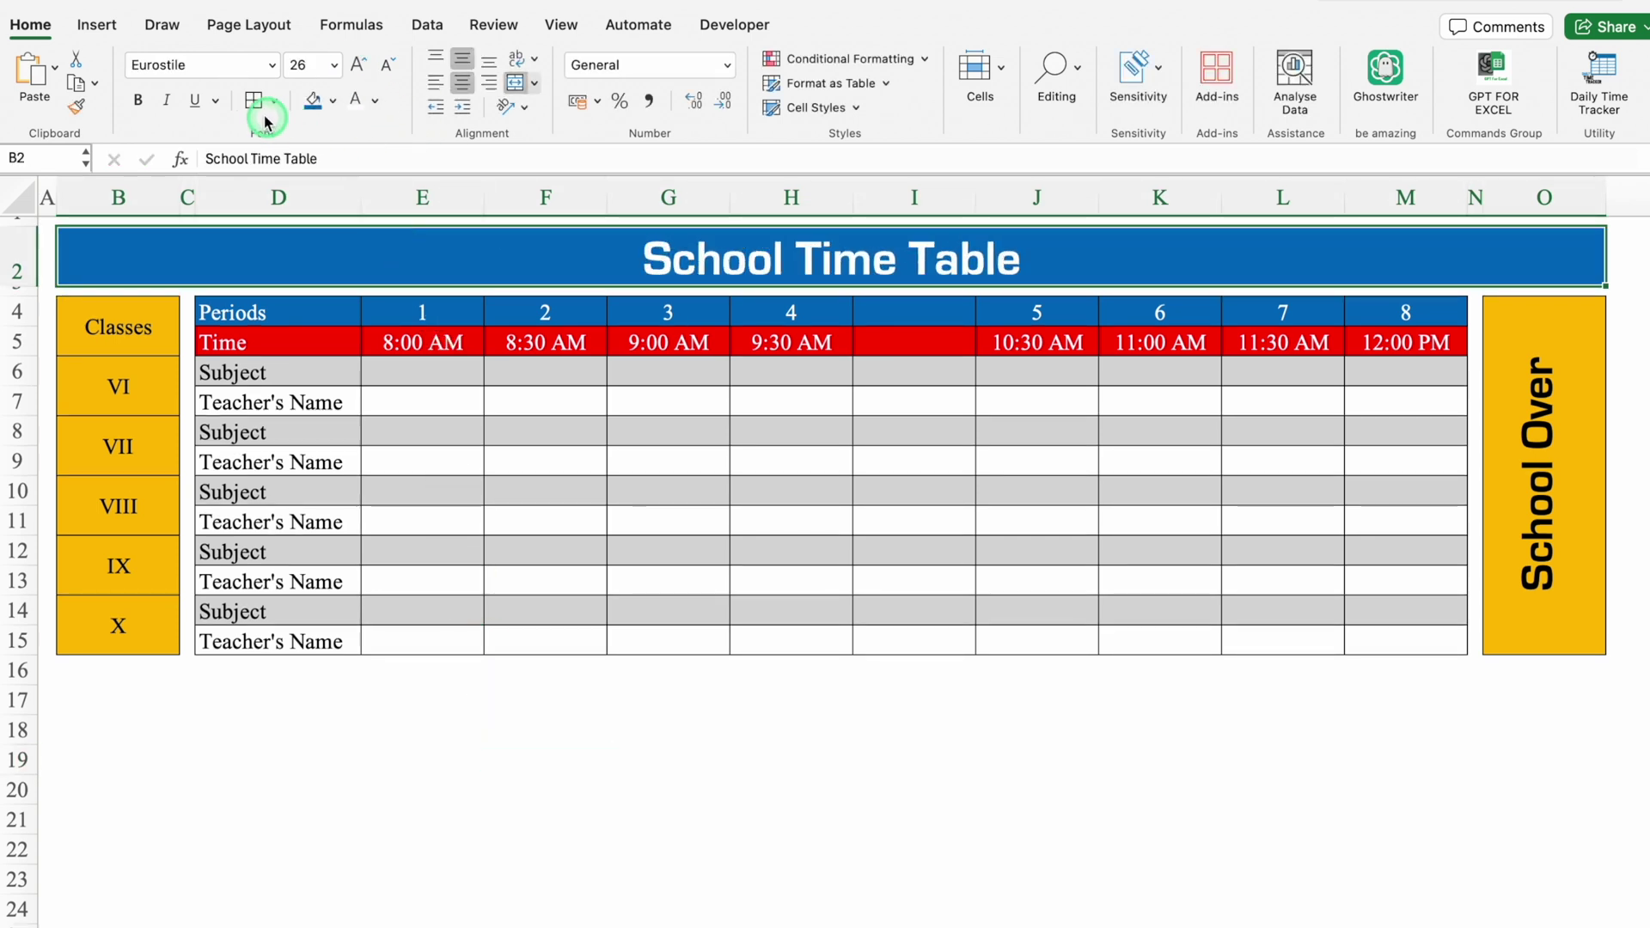
key(super+c)
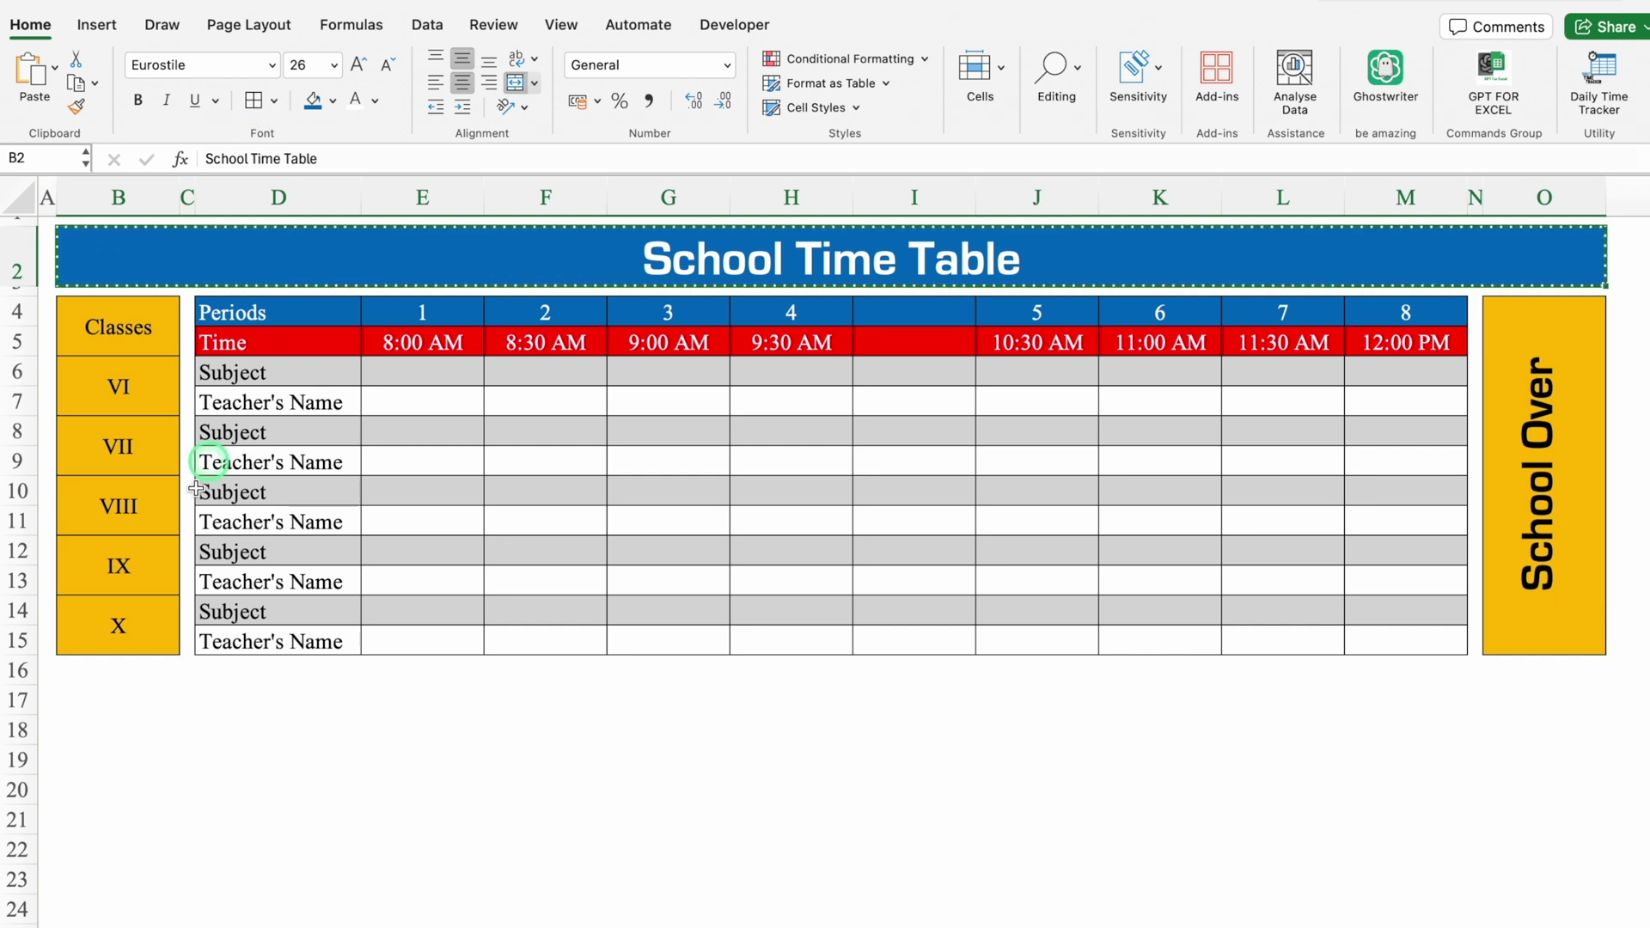
click(84, 695)
key(super+v)
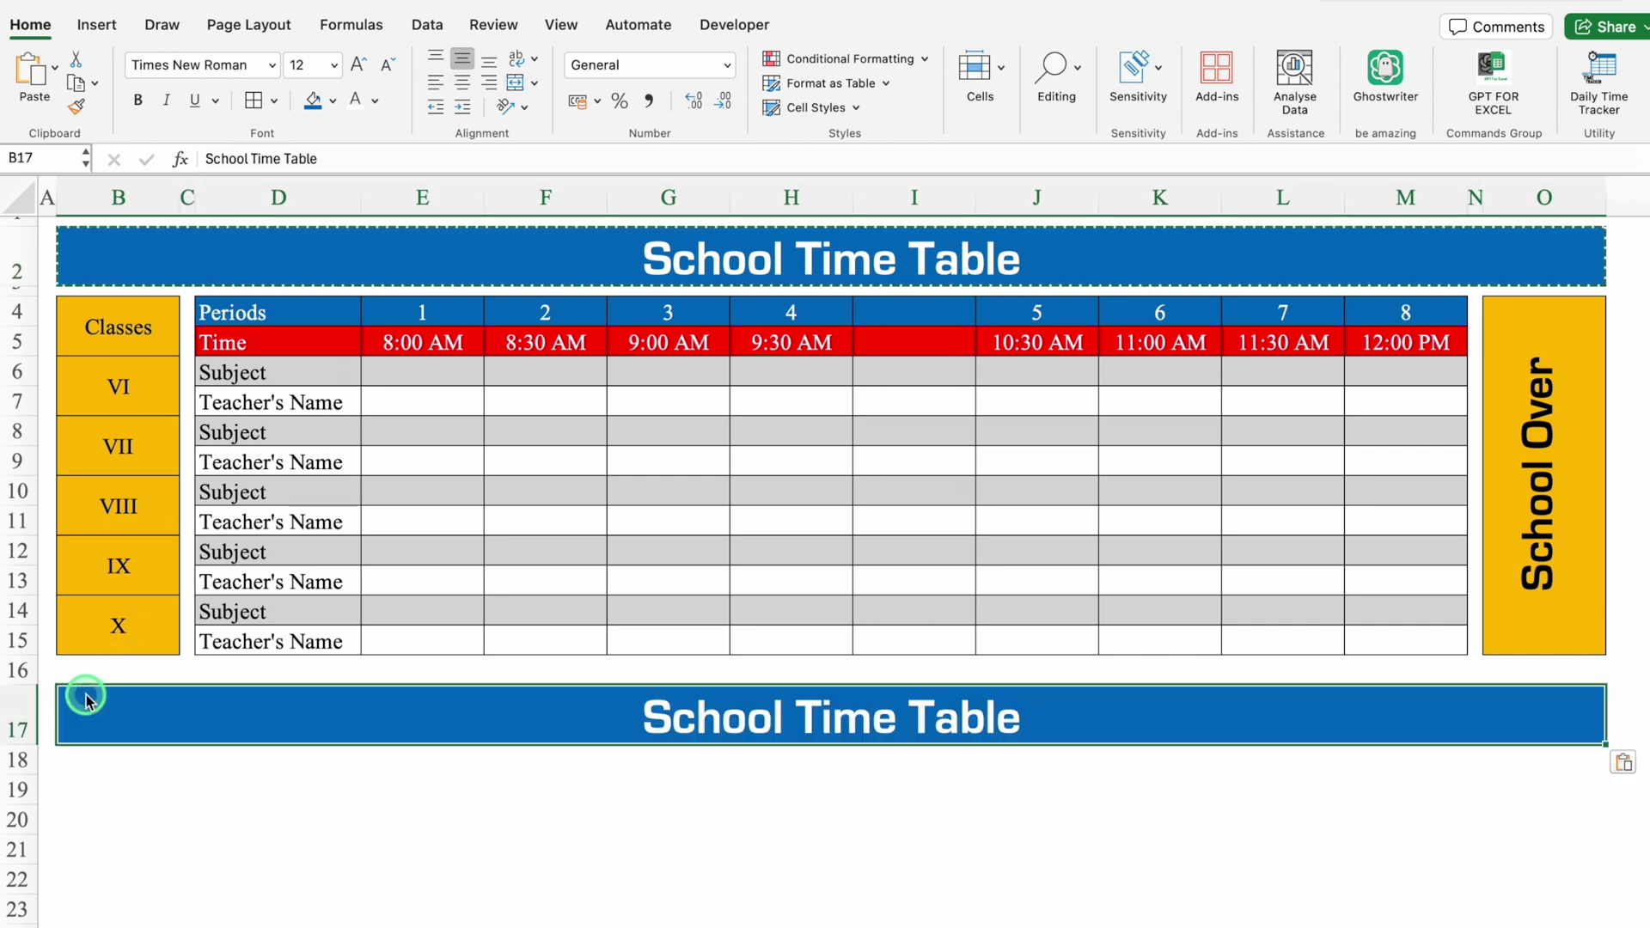
Step: Left-align the copied bar in row 17 at font size 12 and replace its text with Notes:
click(433, 83)
click(335, 66)
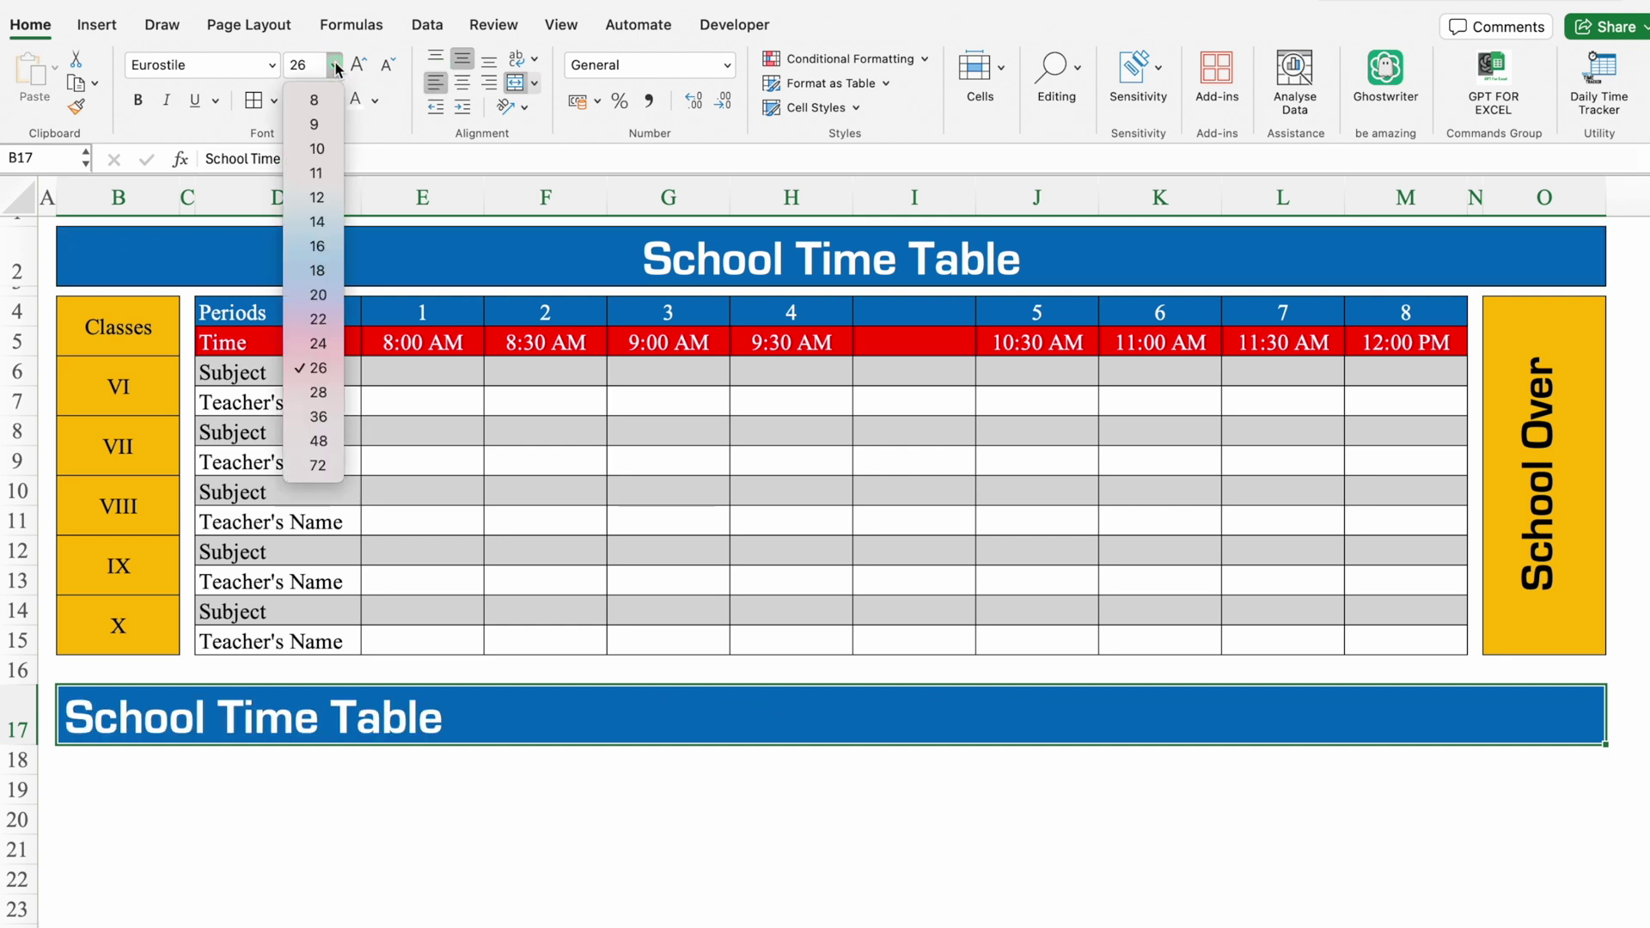
click(317, 197)
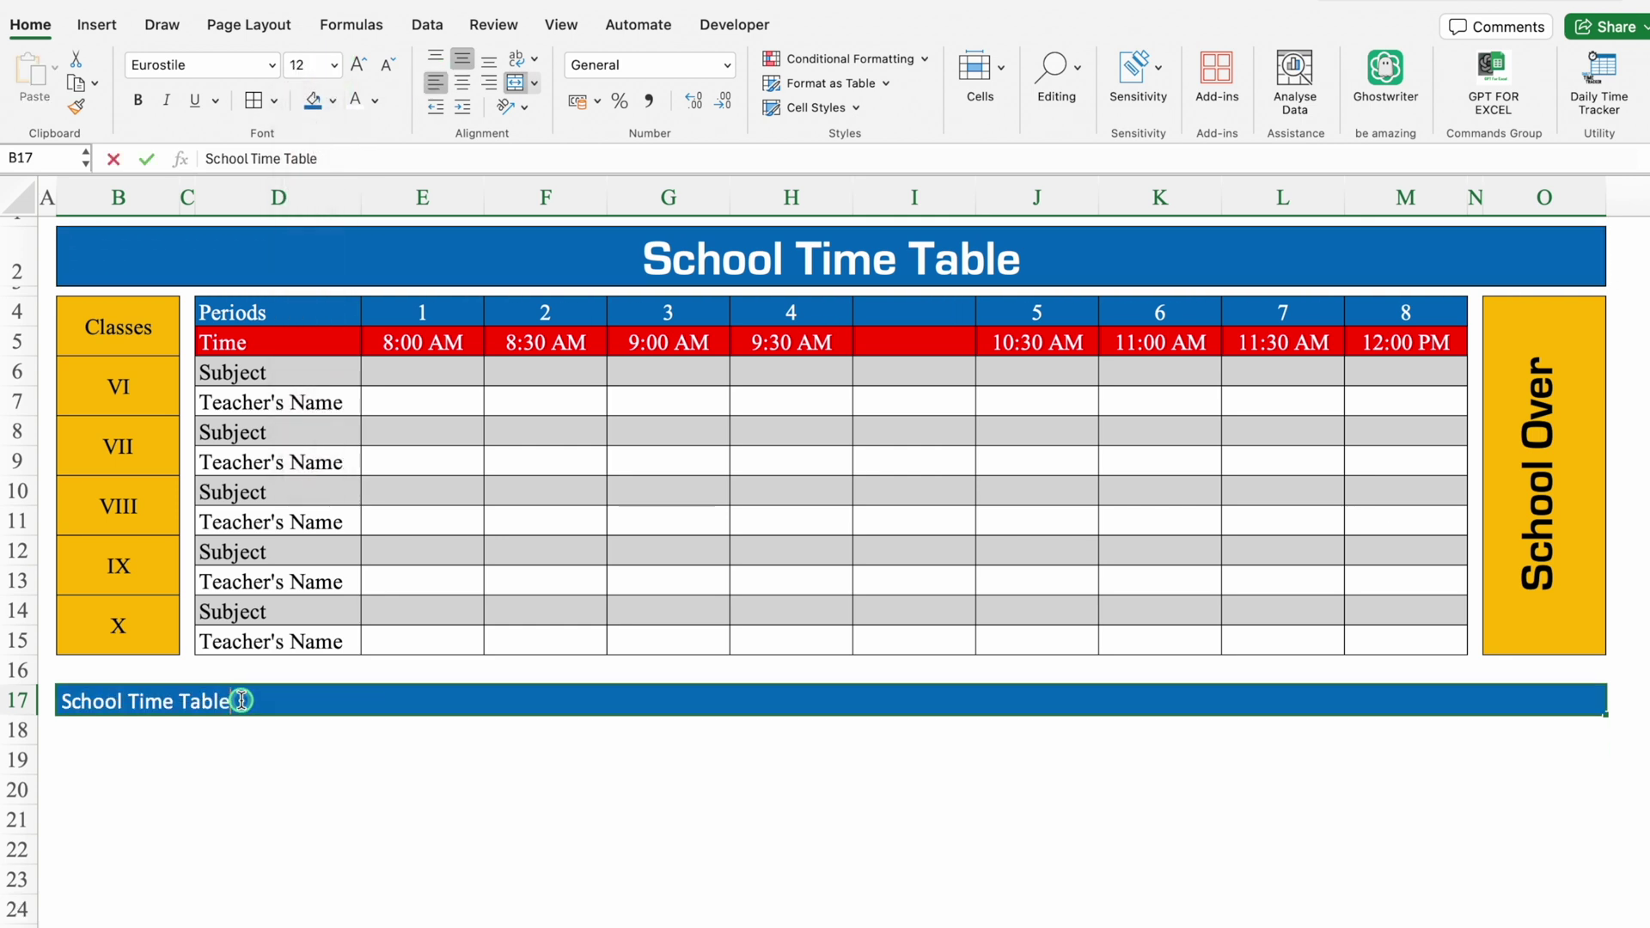
double_click(241, 702)
drag(241, 702, 41, 699)
text(Notes:)
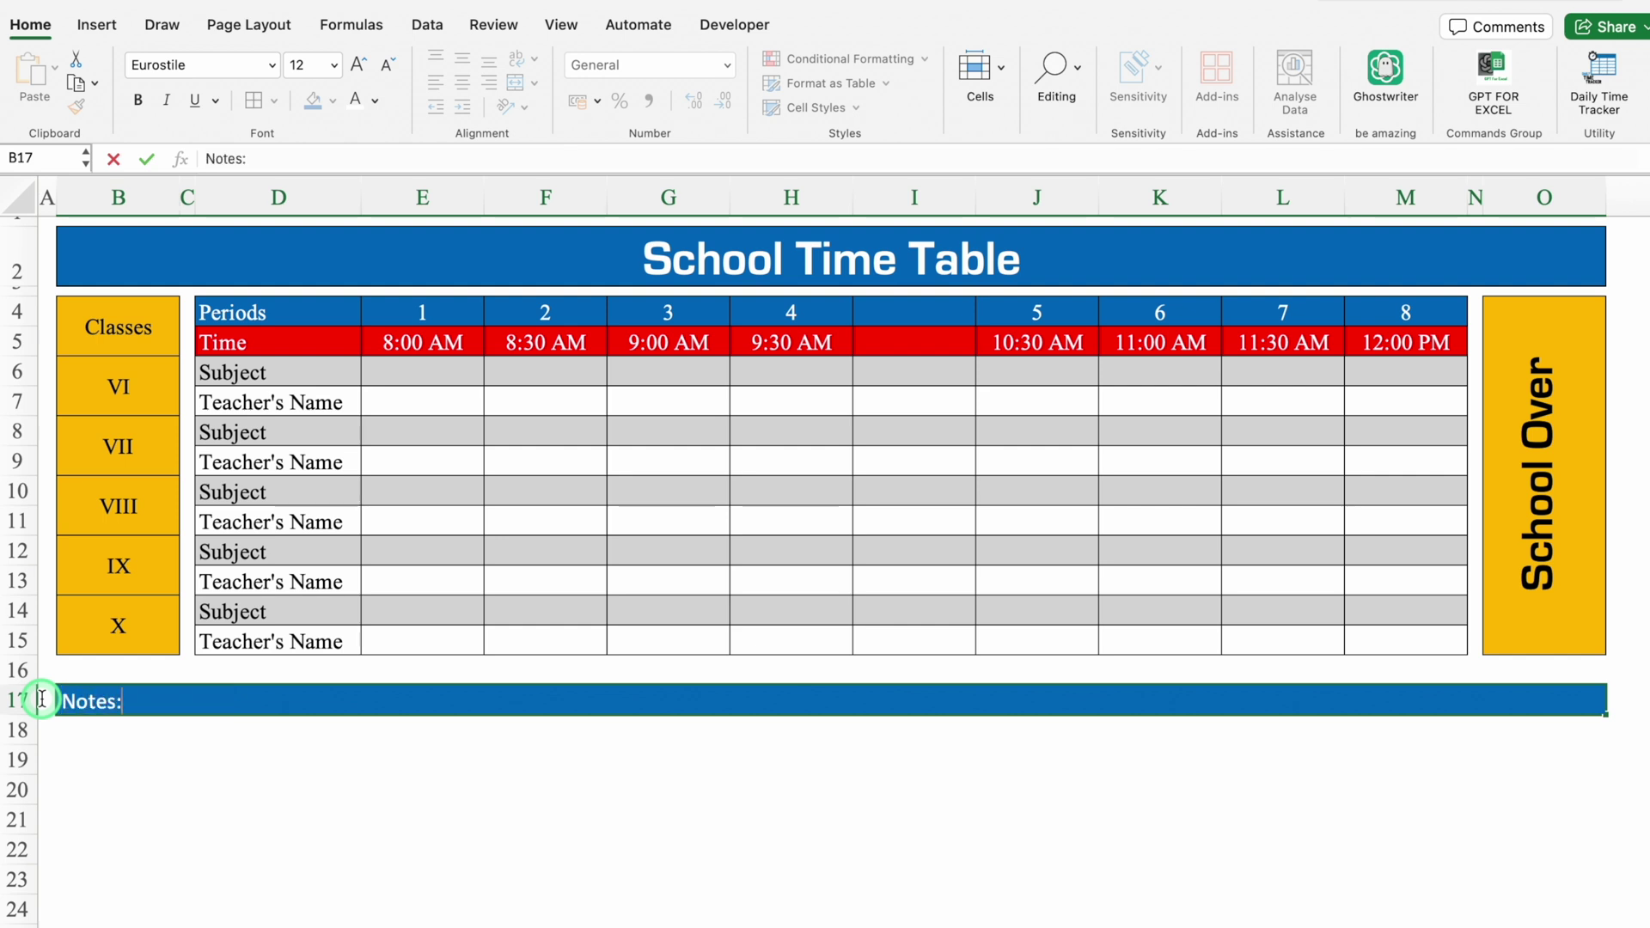
key(Return)
Step: Make the Notes row 17 taller and shrink the spacer row 16 above it
click(17, 701)
drag(30, 715, 24, 662)
click(17, 671)
click(276, 807)
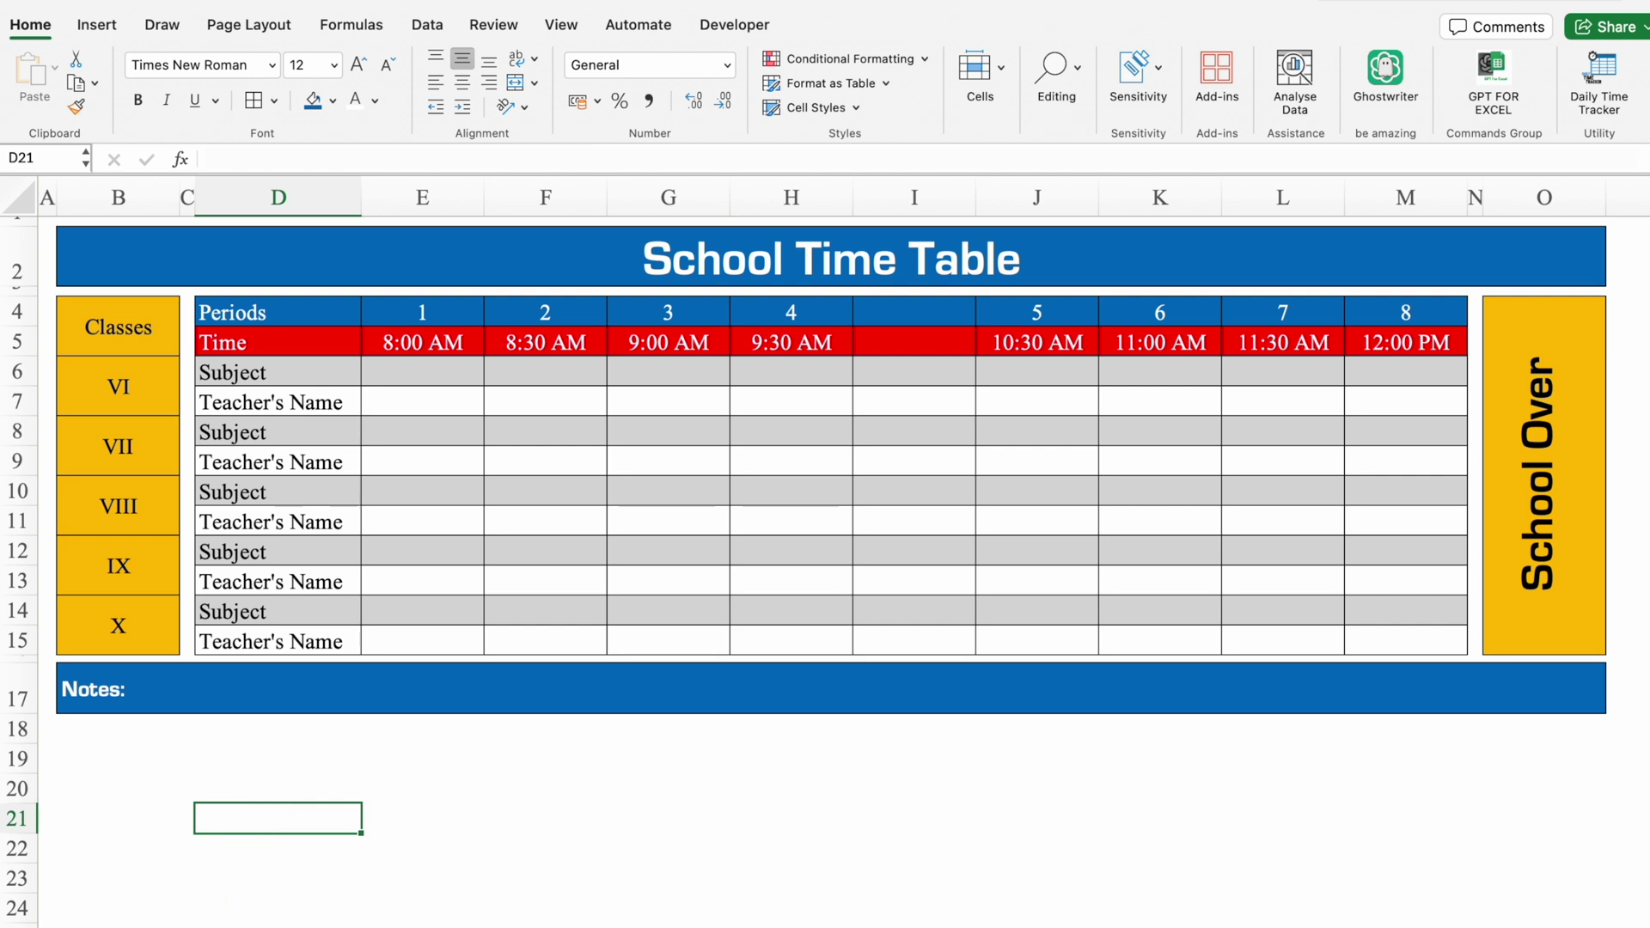
Step: Start a FILTER formula in C5 of the Teacher & Period Details sheet with Settings!$D$6:$D$14 as the array
key(ctrl+Page_Down)
click(296, 348)
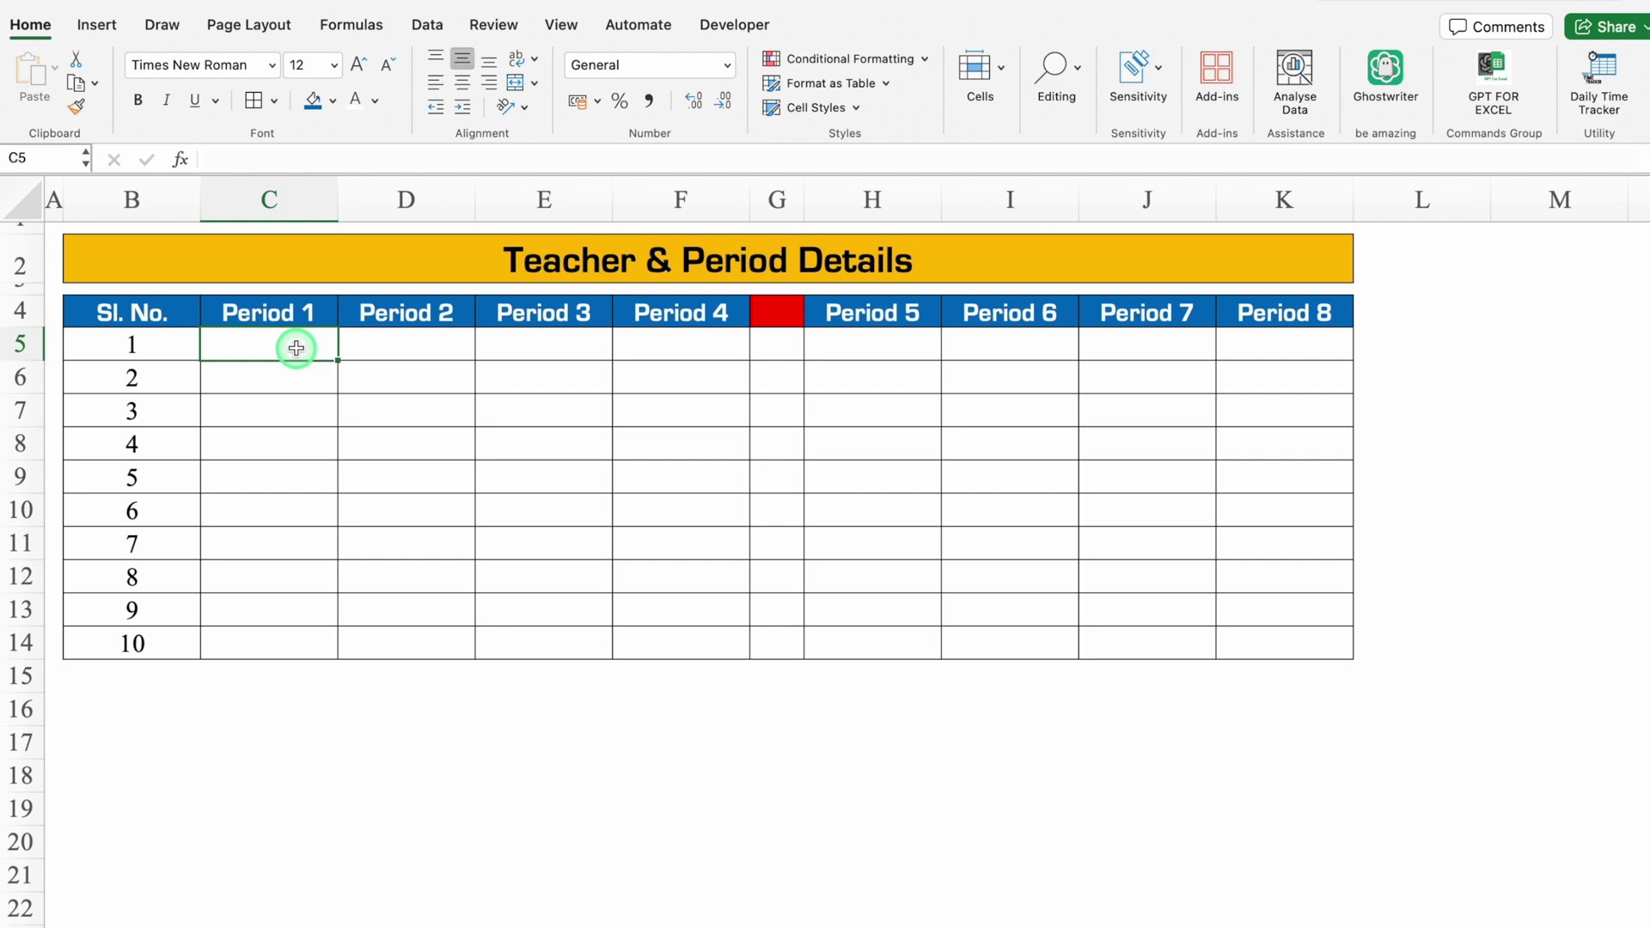
text(=filter)
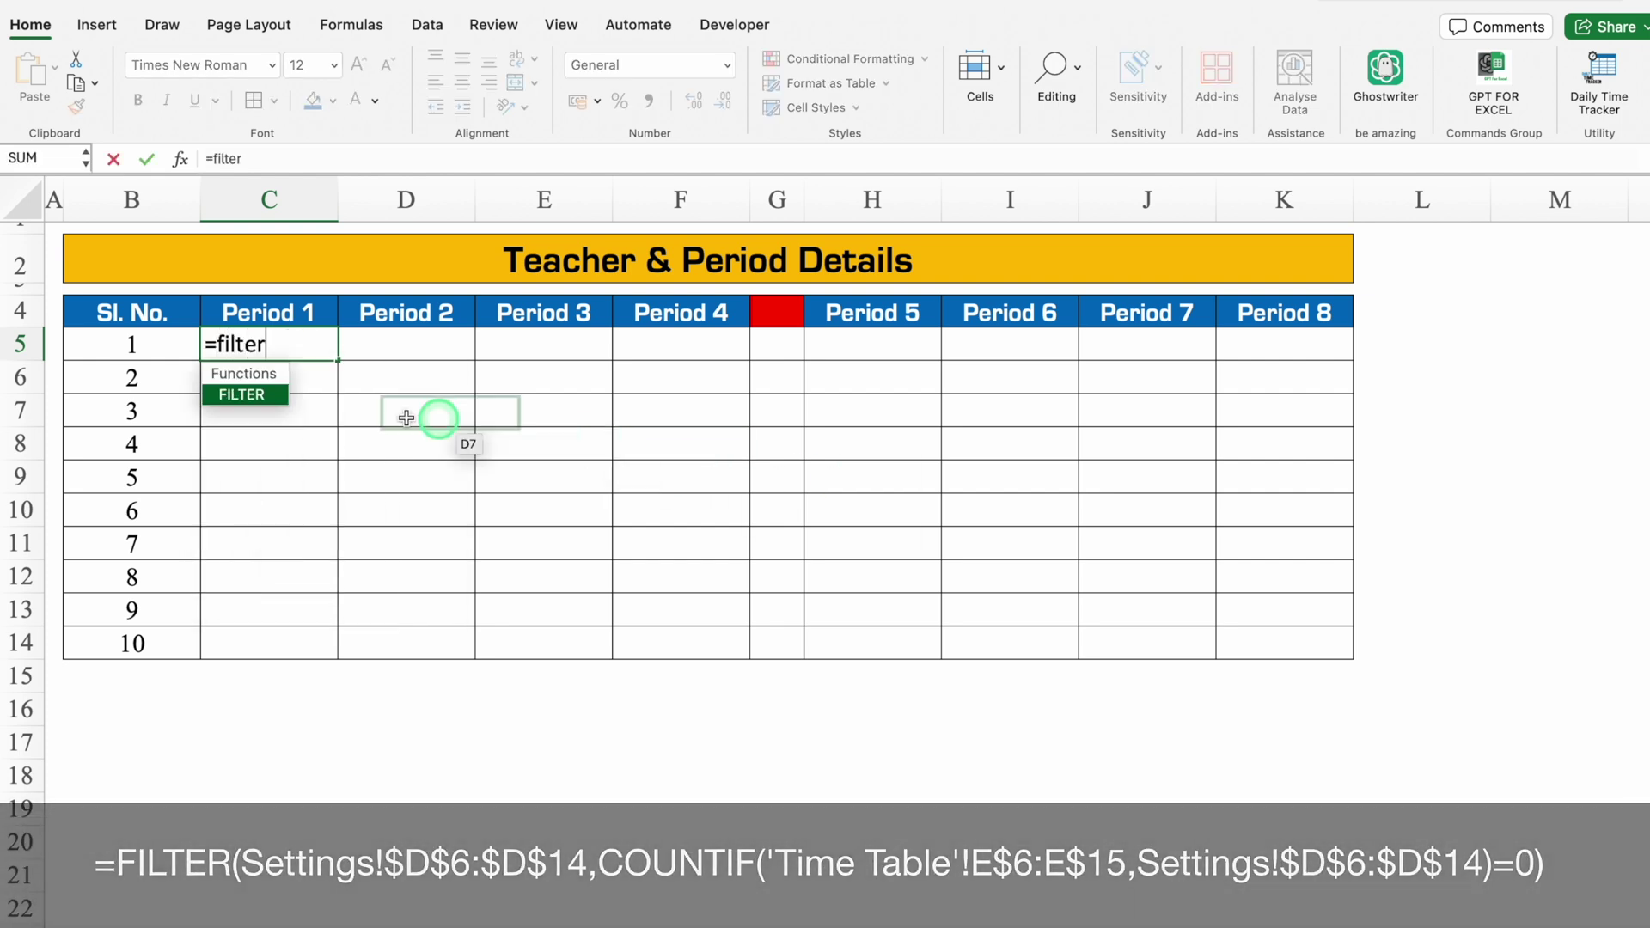
double_click(277, 395)
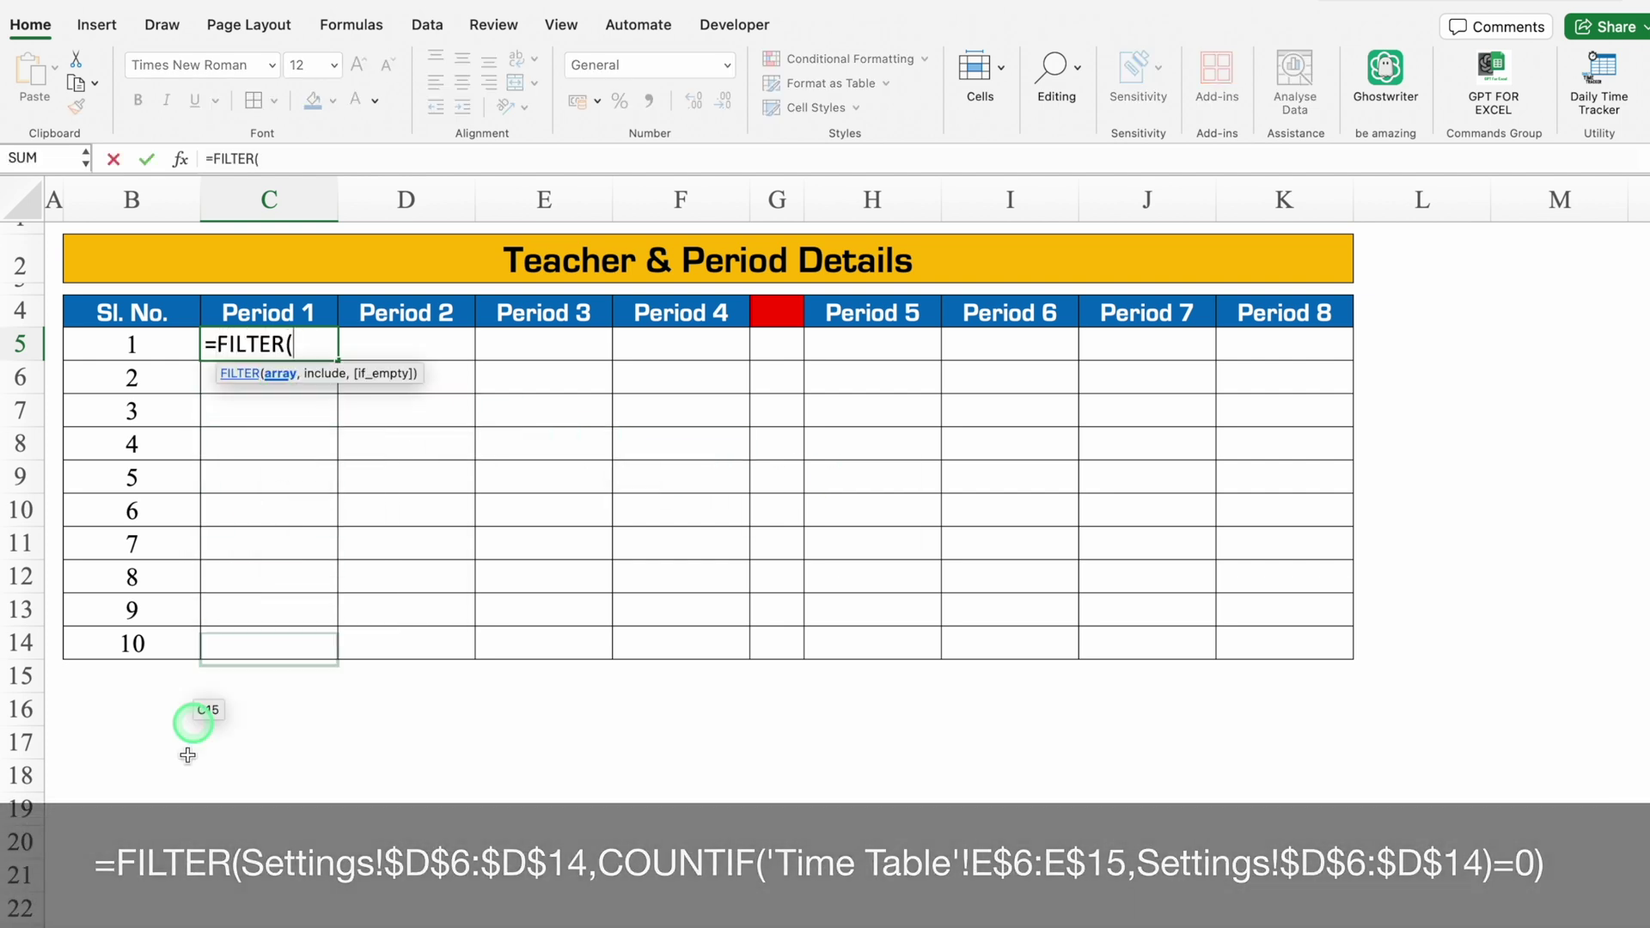
key(ctrl+Page_Down)
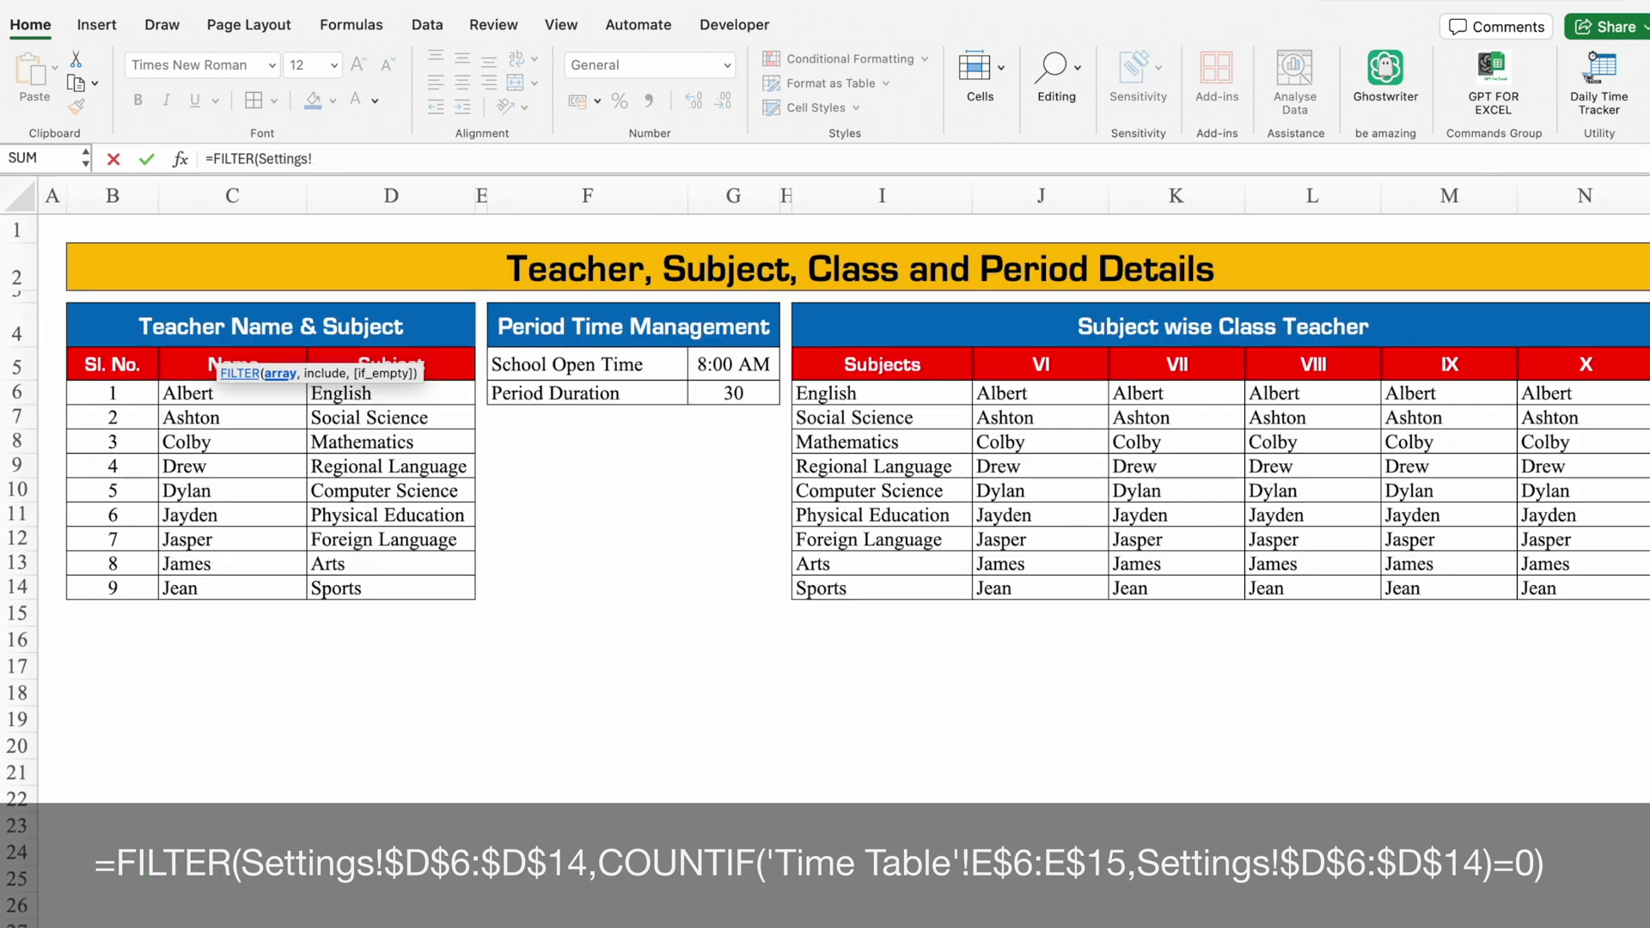
drag(435, 394, 442, 580)
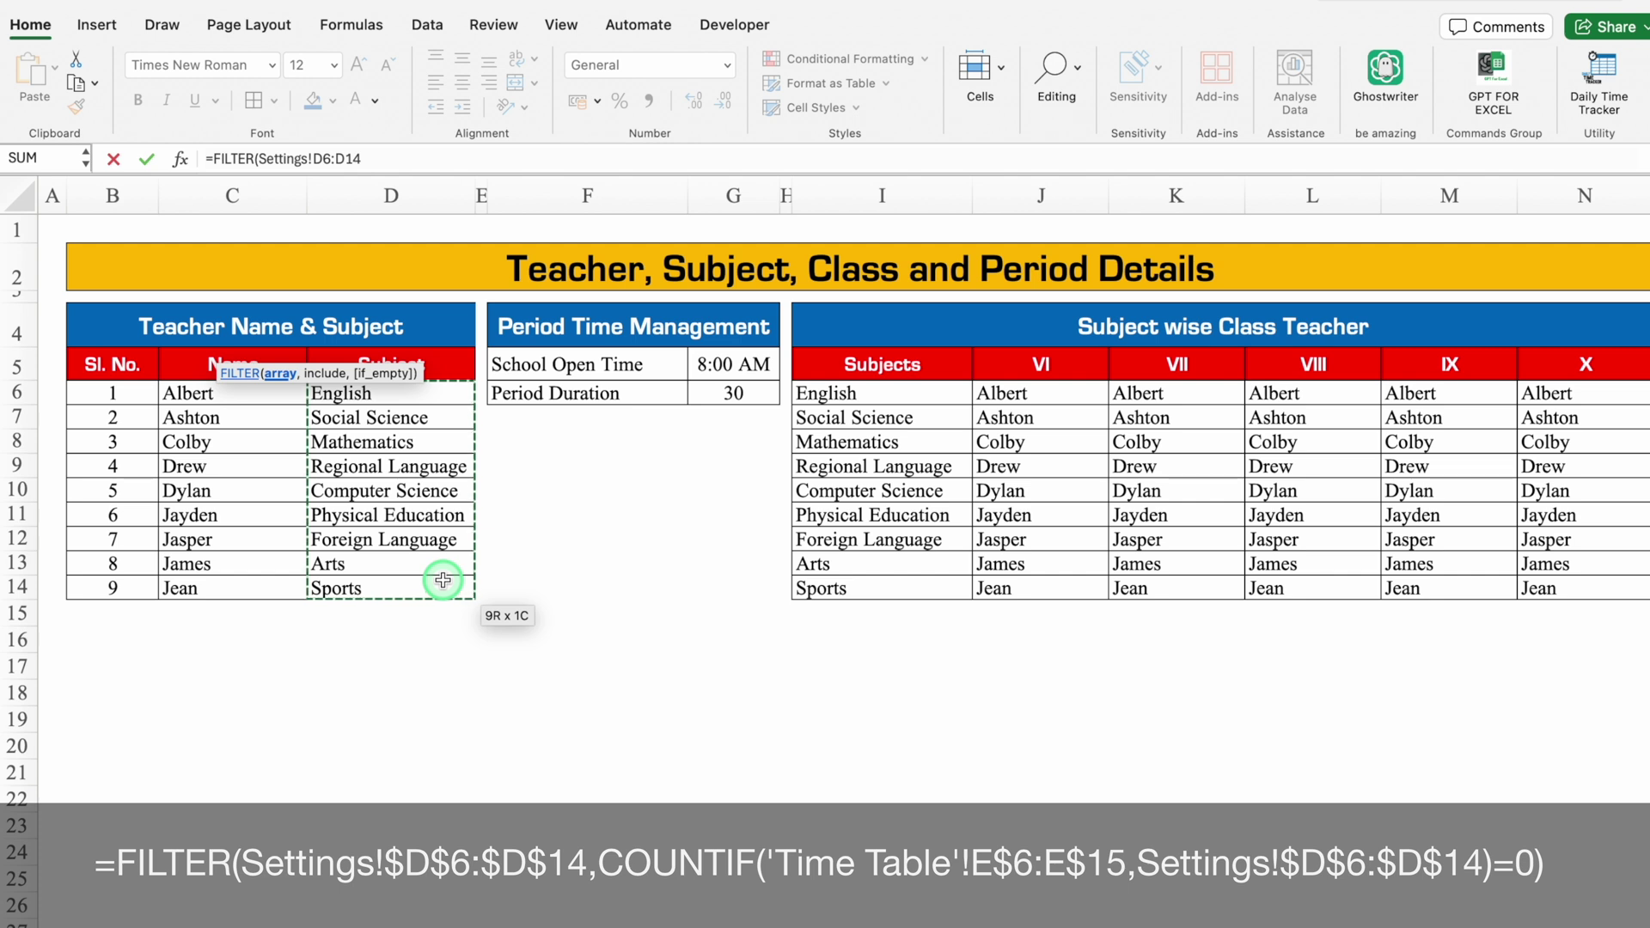
key(F4)
text(,)
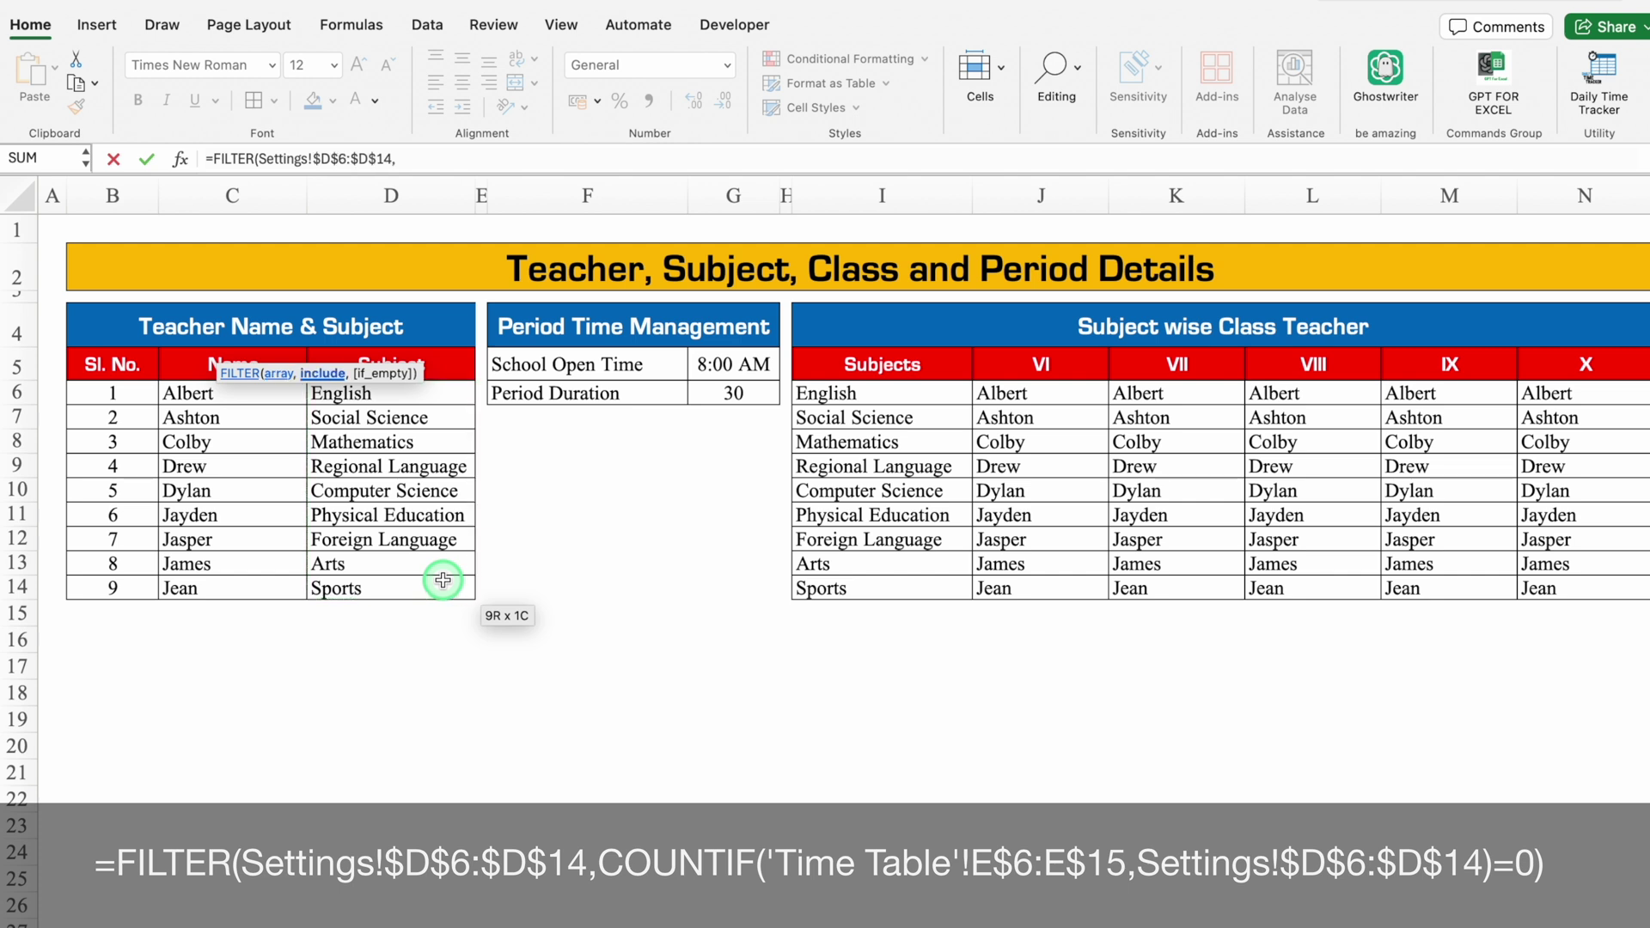
Step: Add a COUNTIF over 'Time Table'!E$6:E$15 as the FILTER's include argument, keeping the column relative and the rows absolute
text(countif)
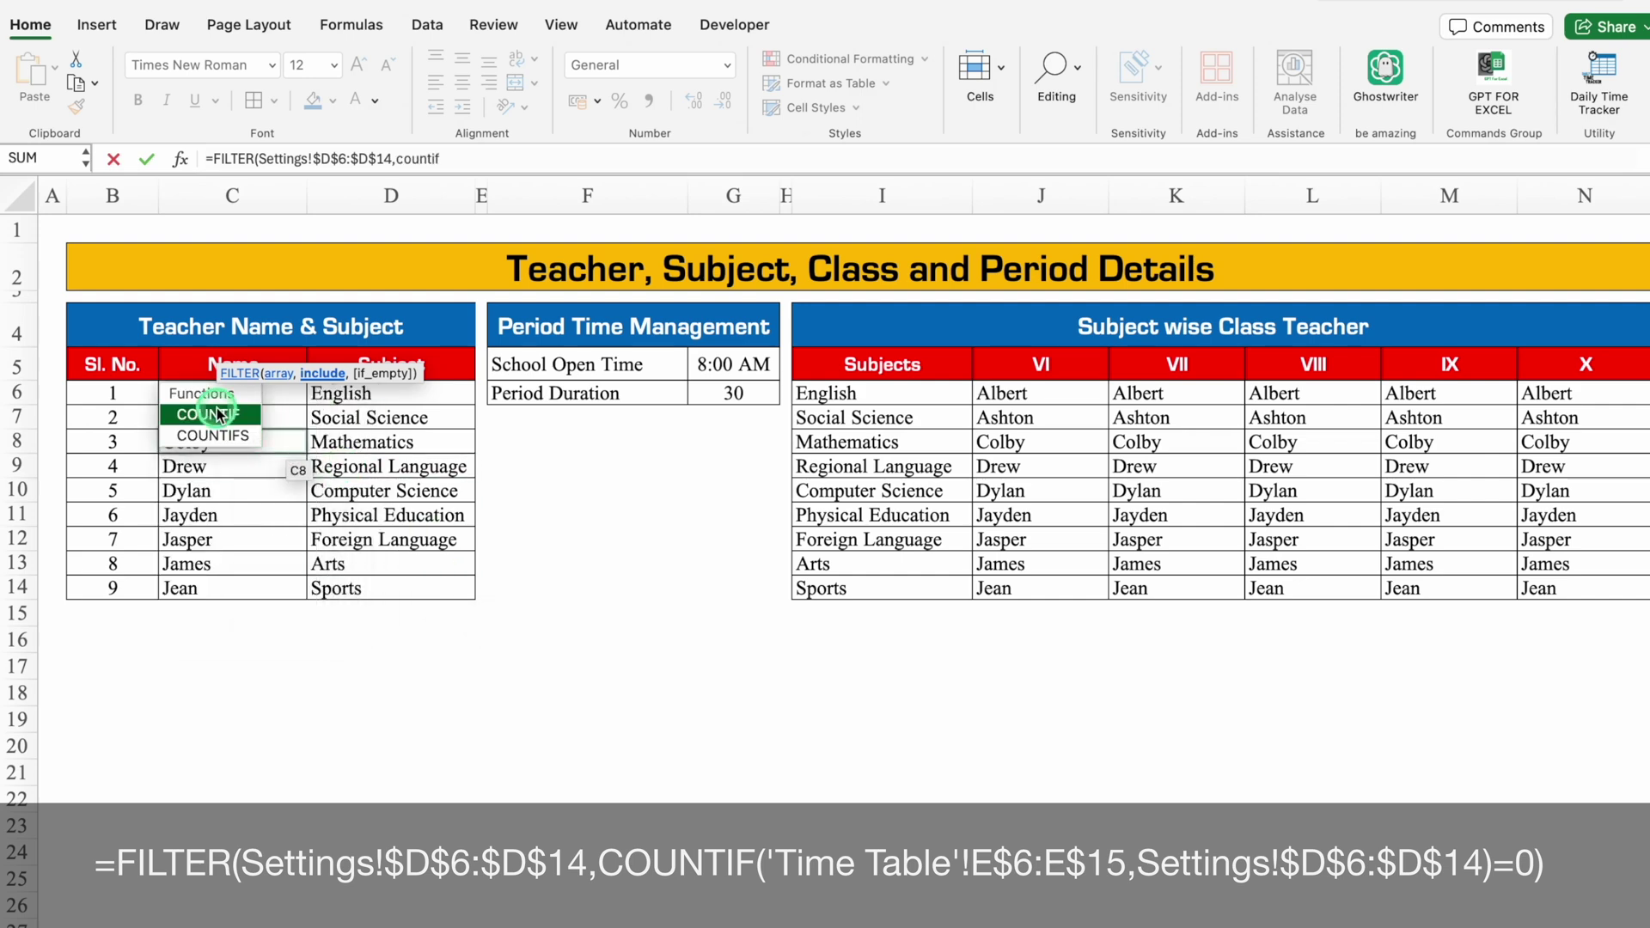
key(Tab)
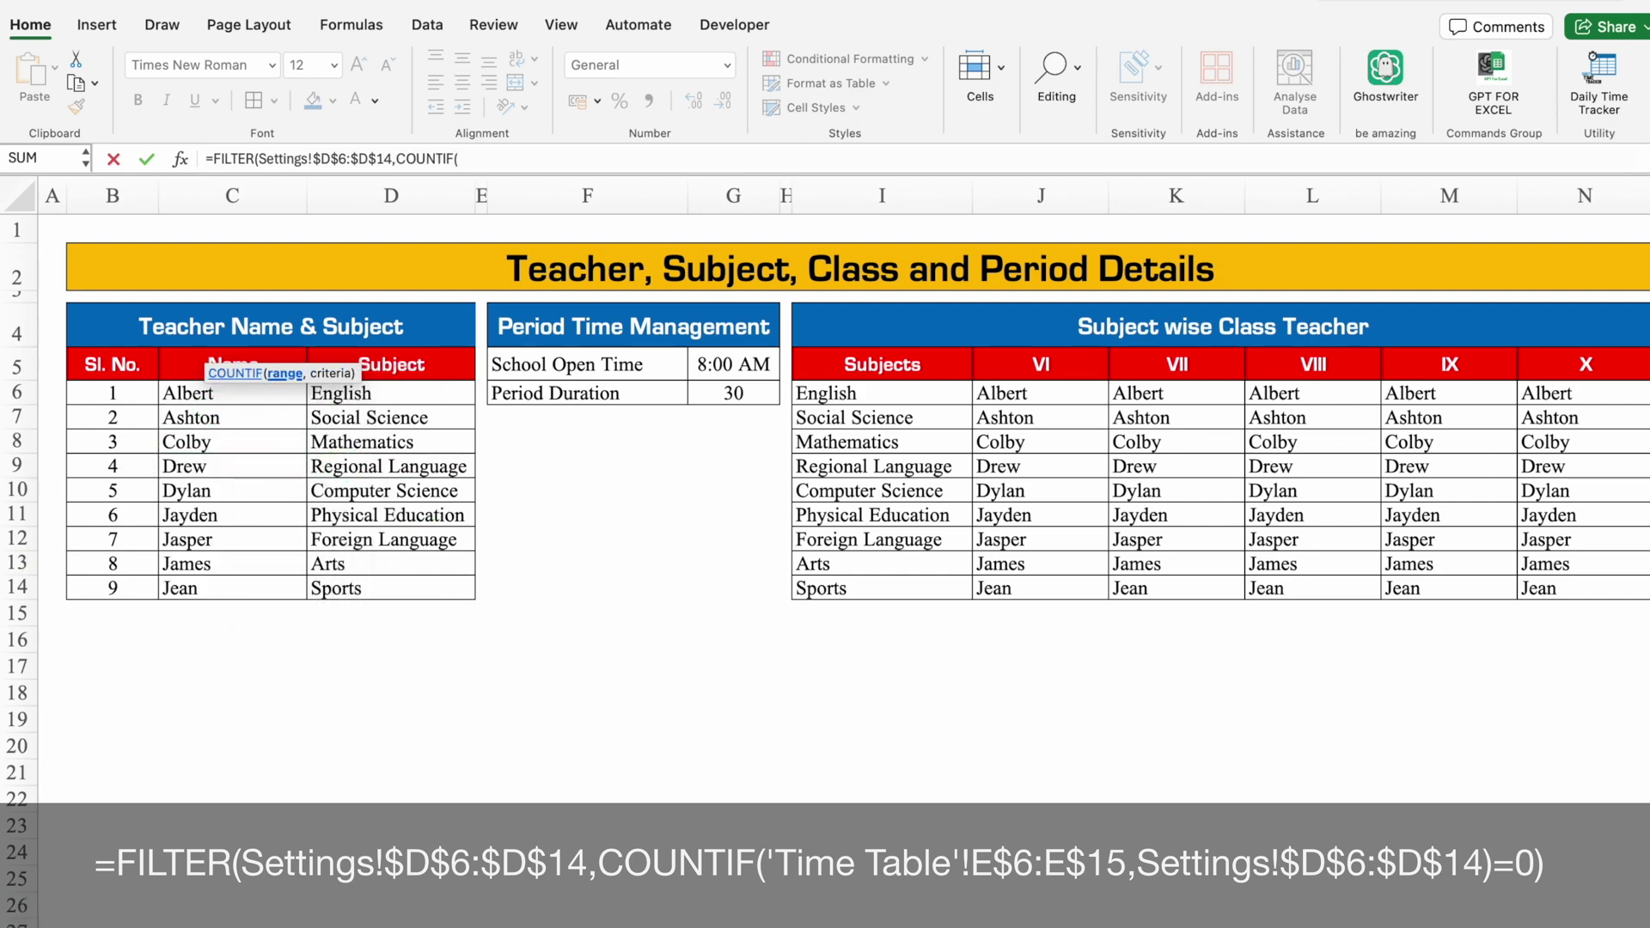
key(ctrl+Page_Down)
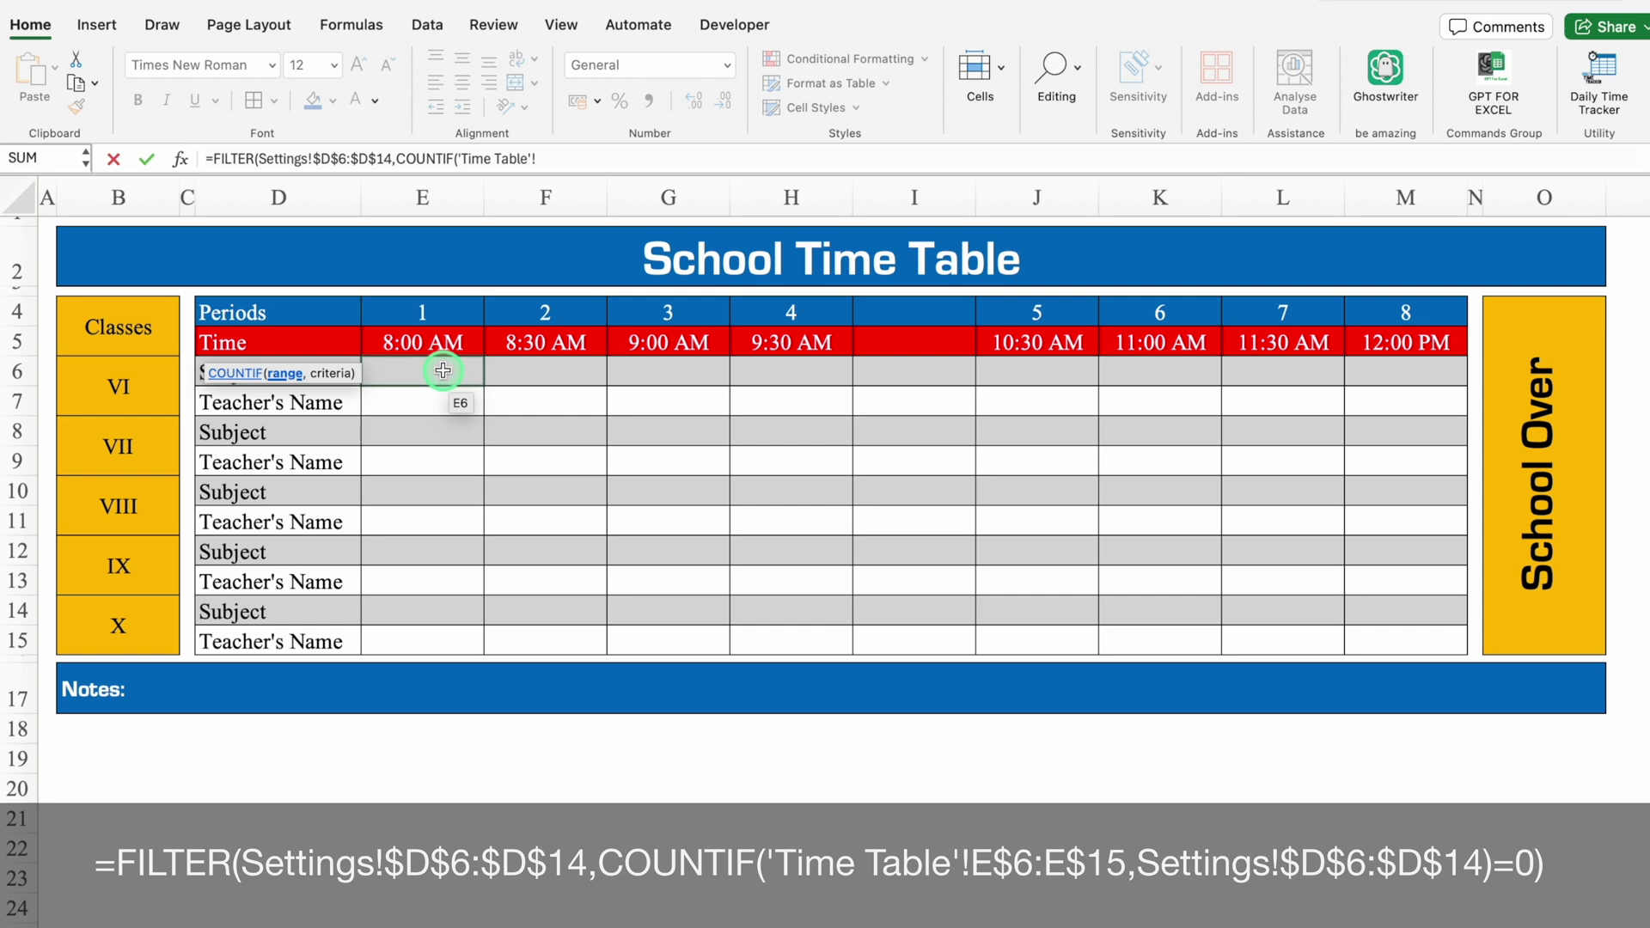
drag(443, 371, 438, 634)
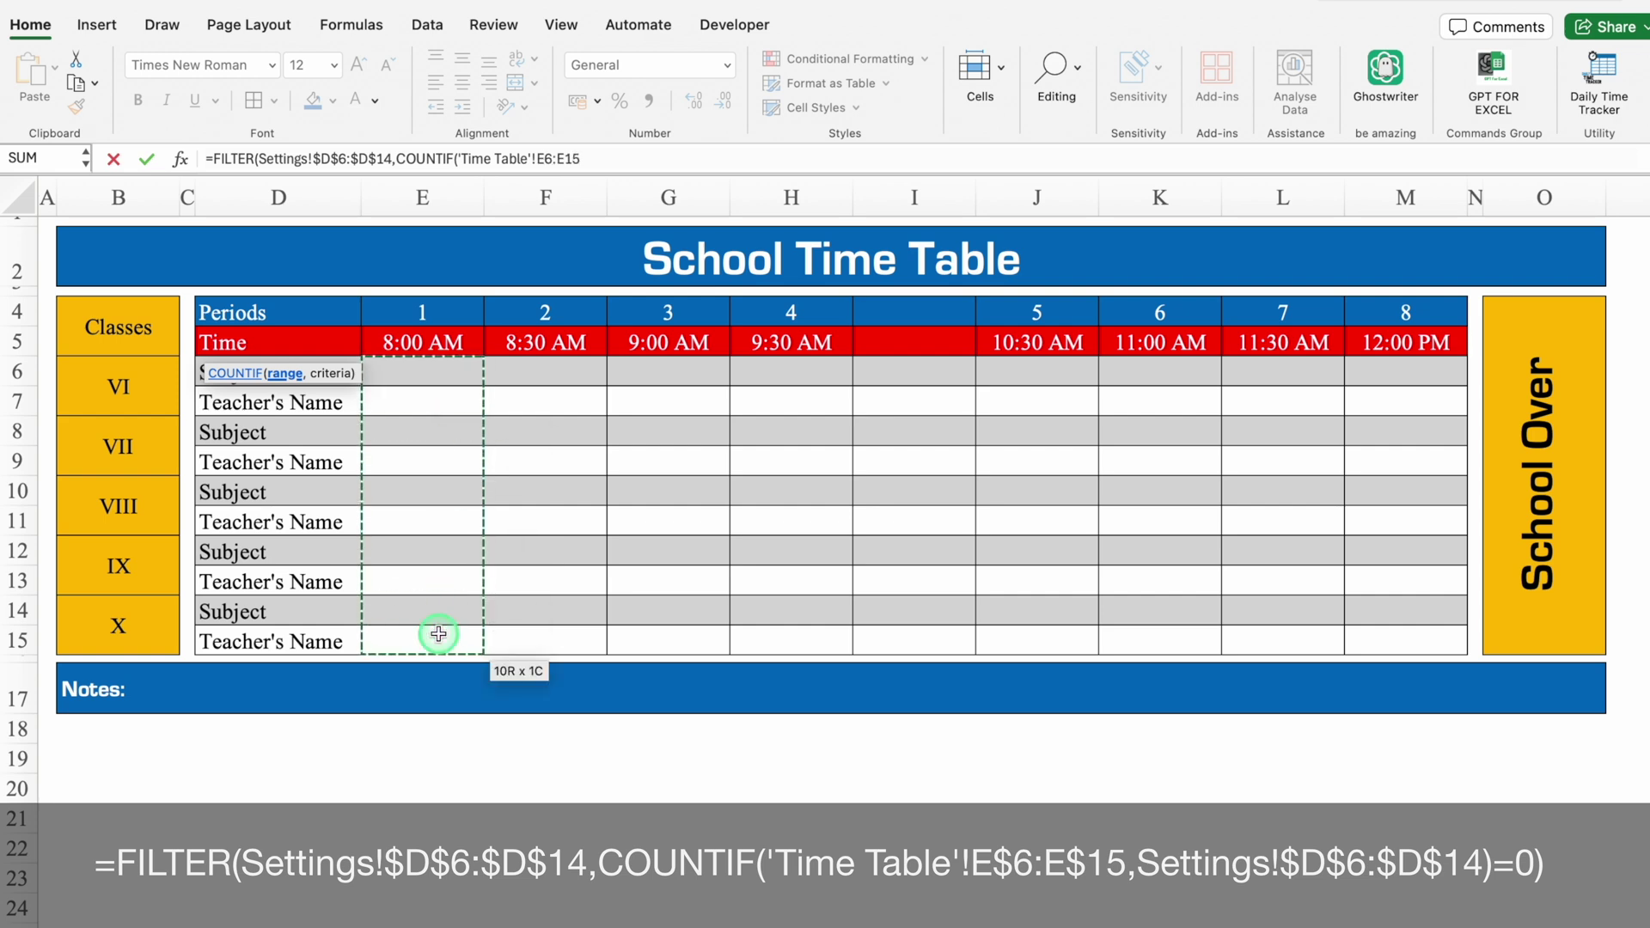
key(F4)
key(F4)
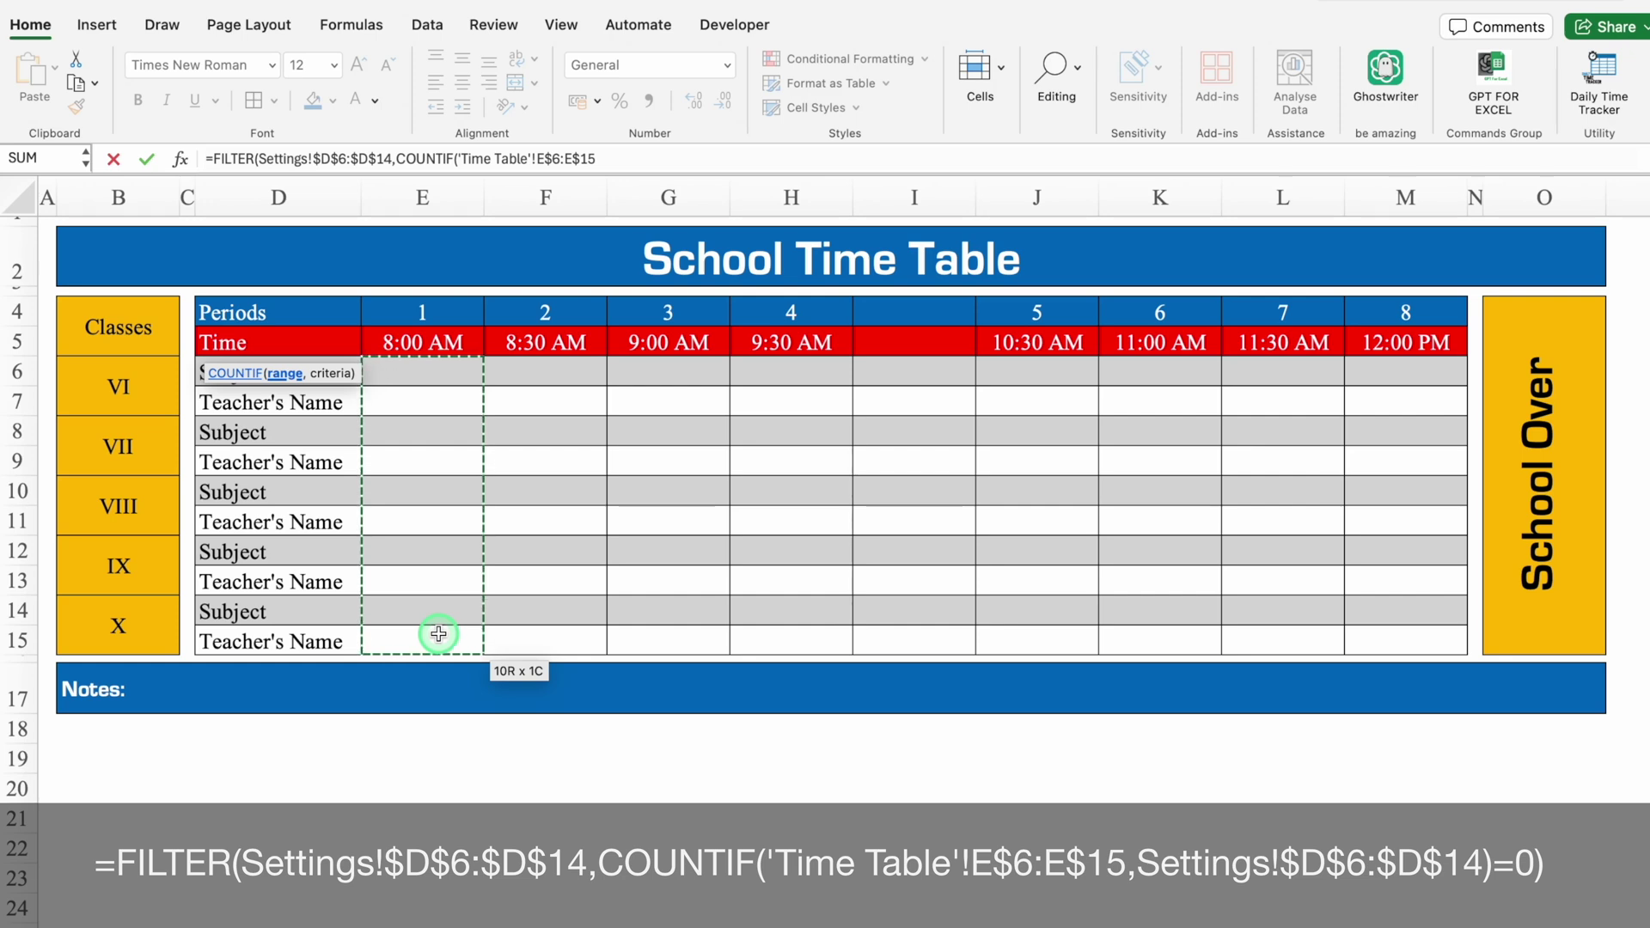
text(,)
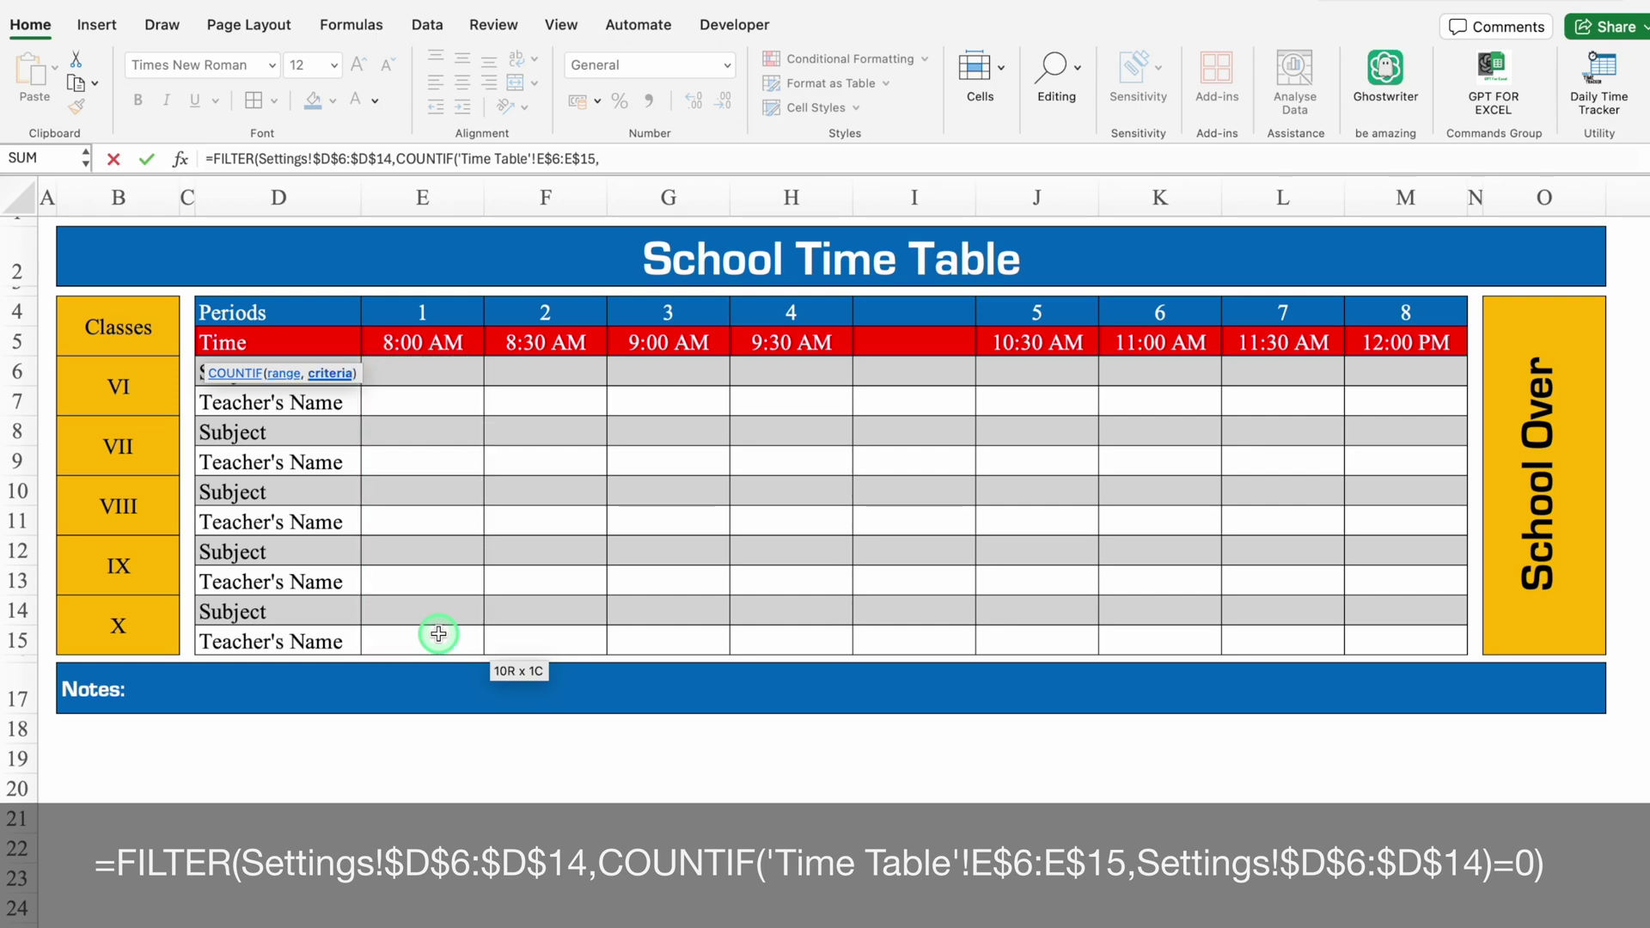
Step: Use Settings!$D$6:$D$14 as the COUNTIF criteria, compare the count with =0, and complete the formula in C5
click(215, 916)
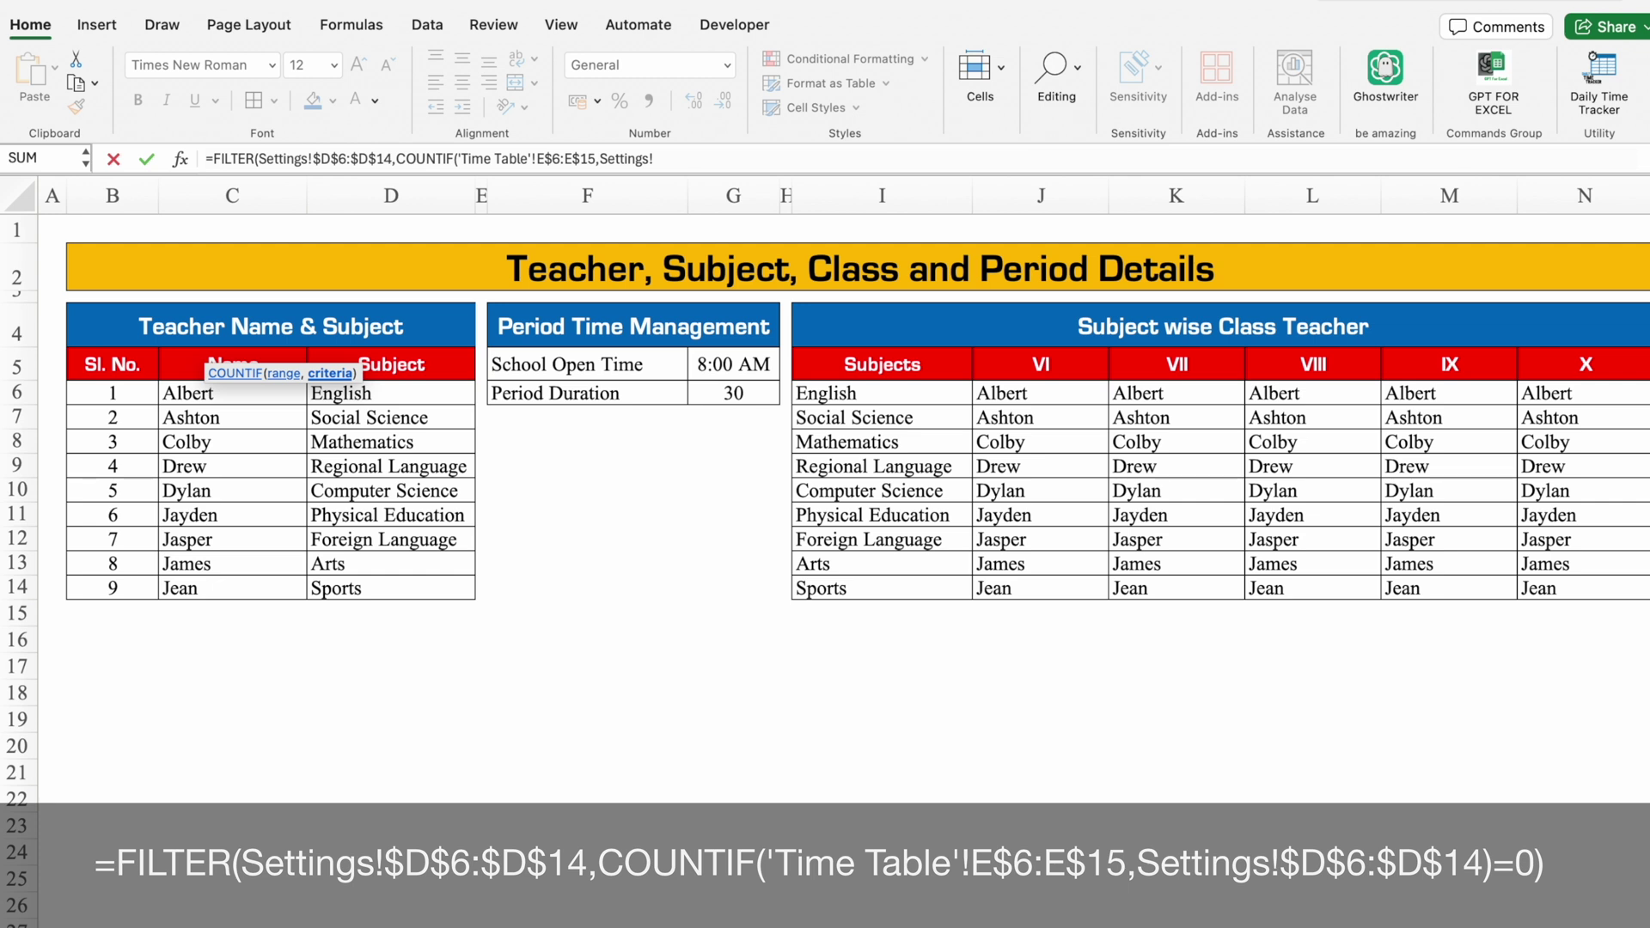
drag(424, 401, 425, 584)
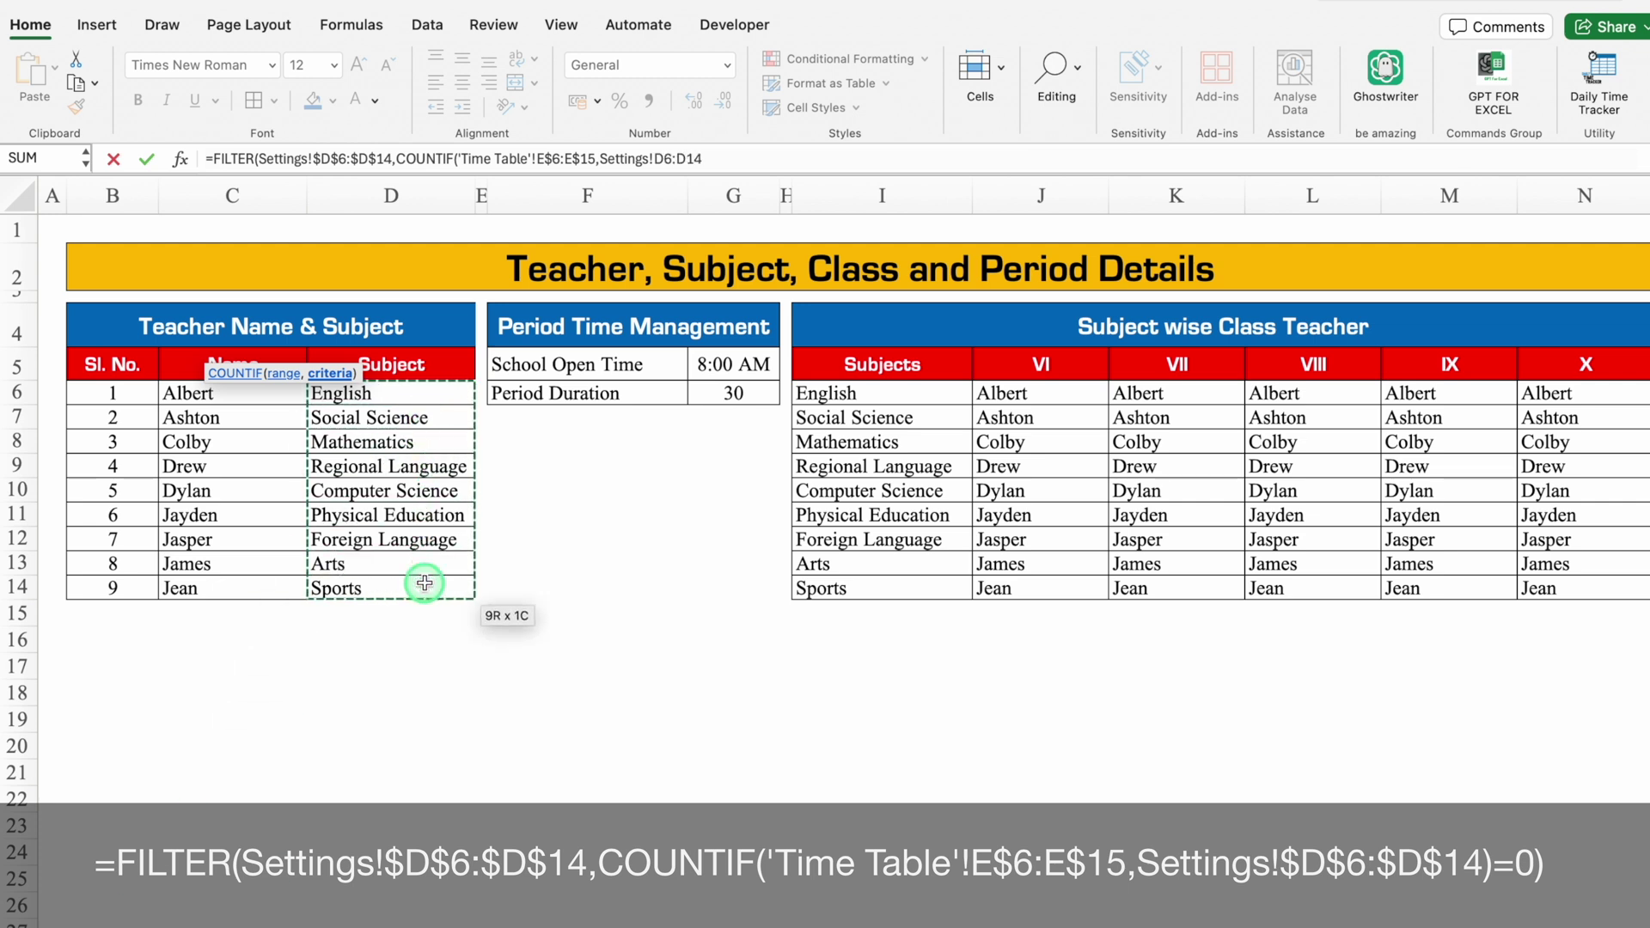
key(F4)
text())
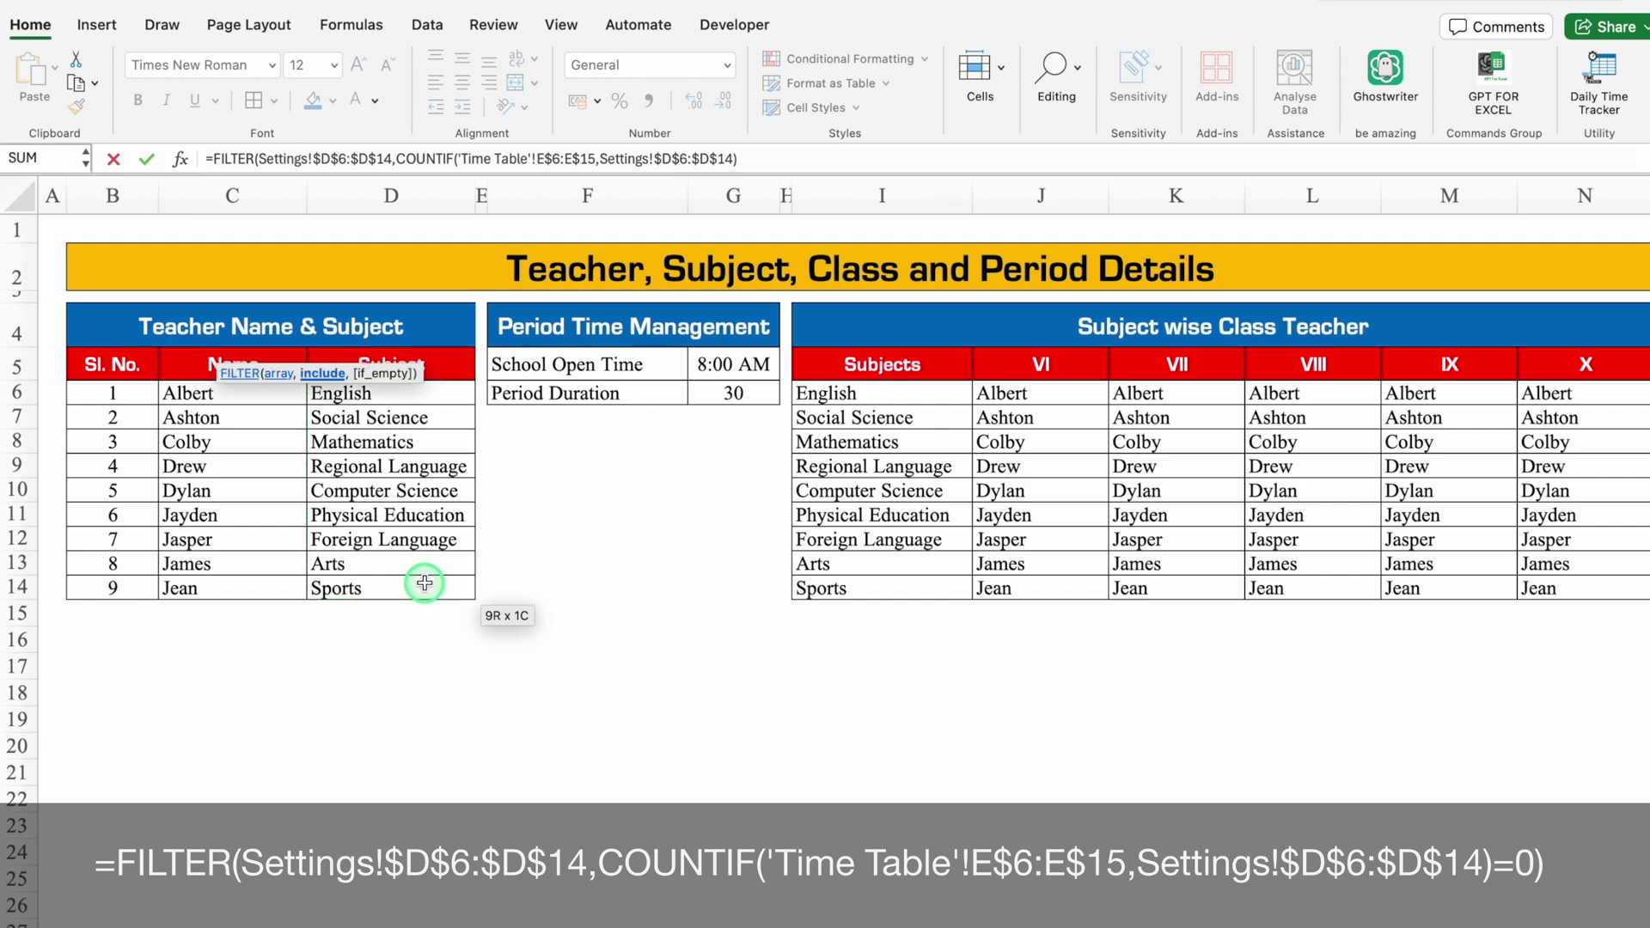
text(=0))
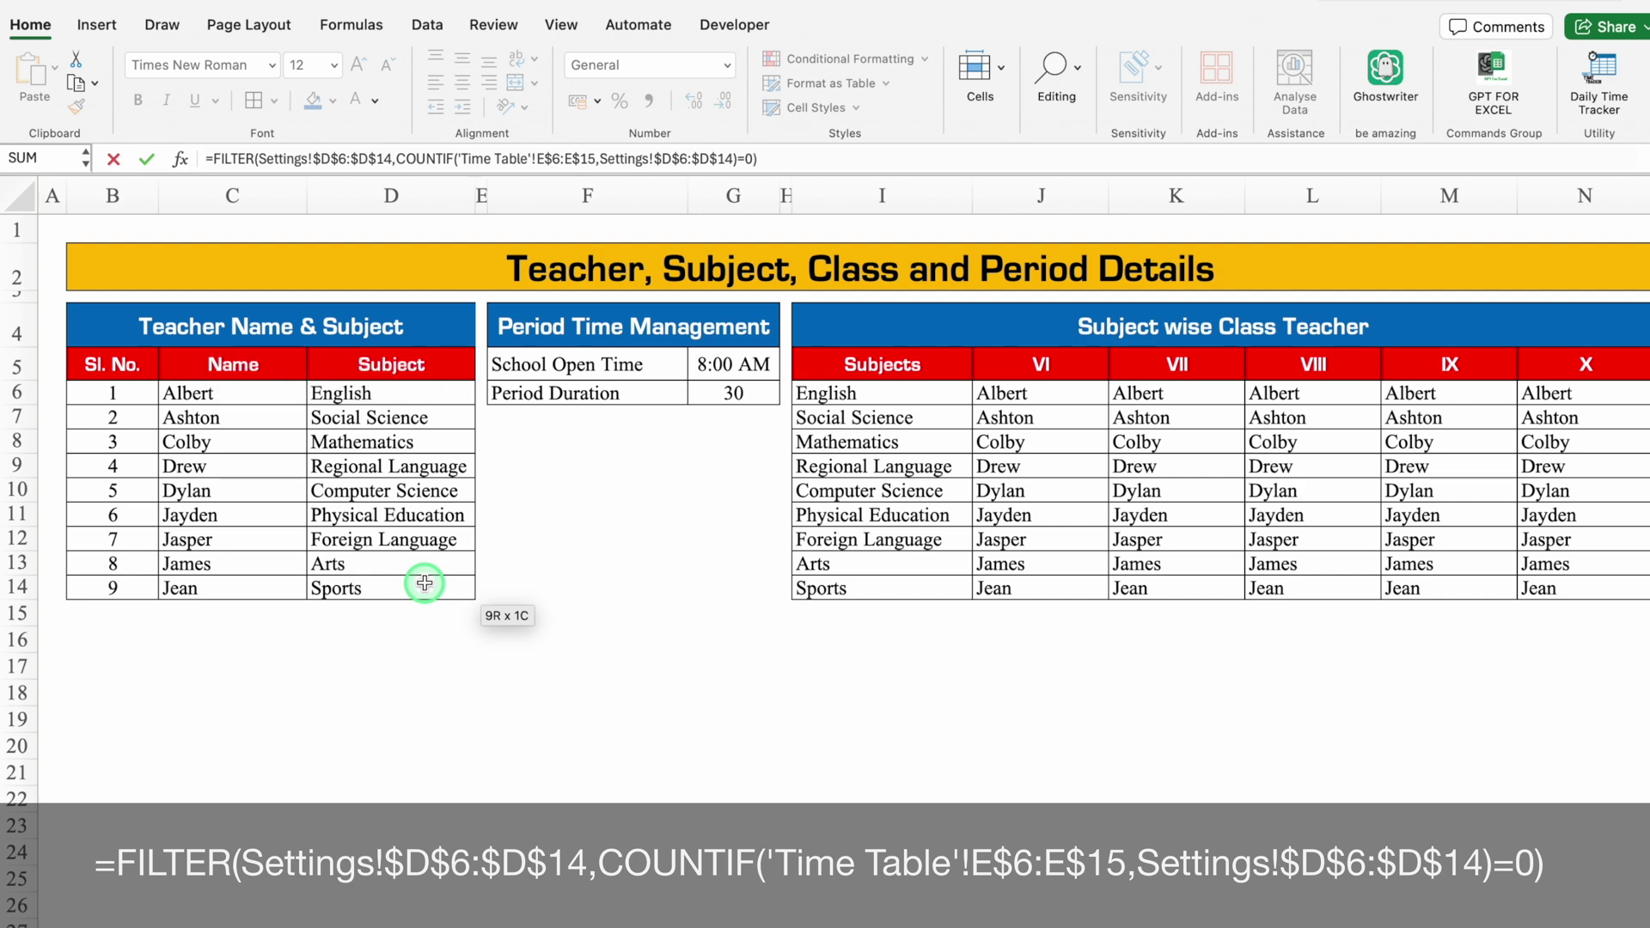
key(Return)
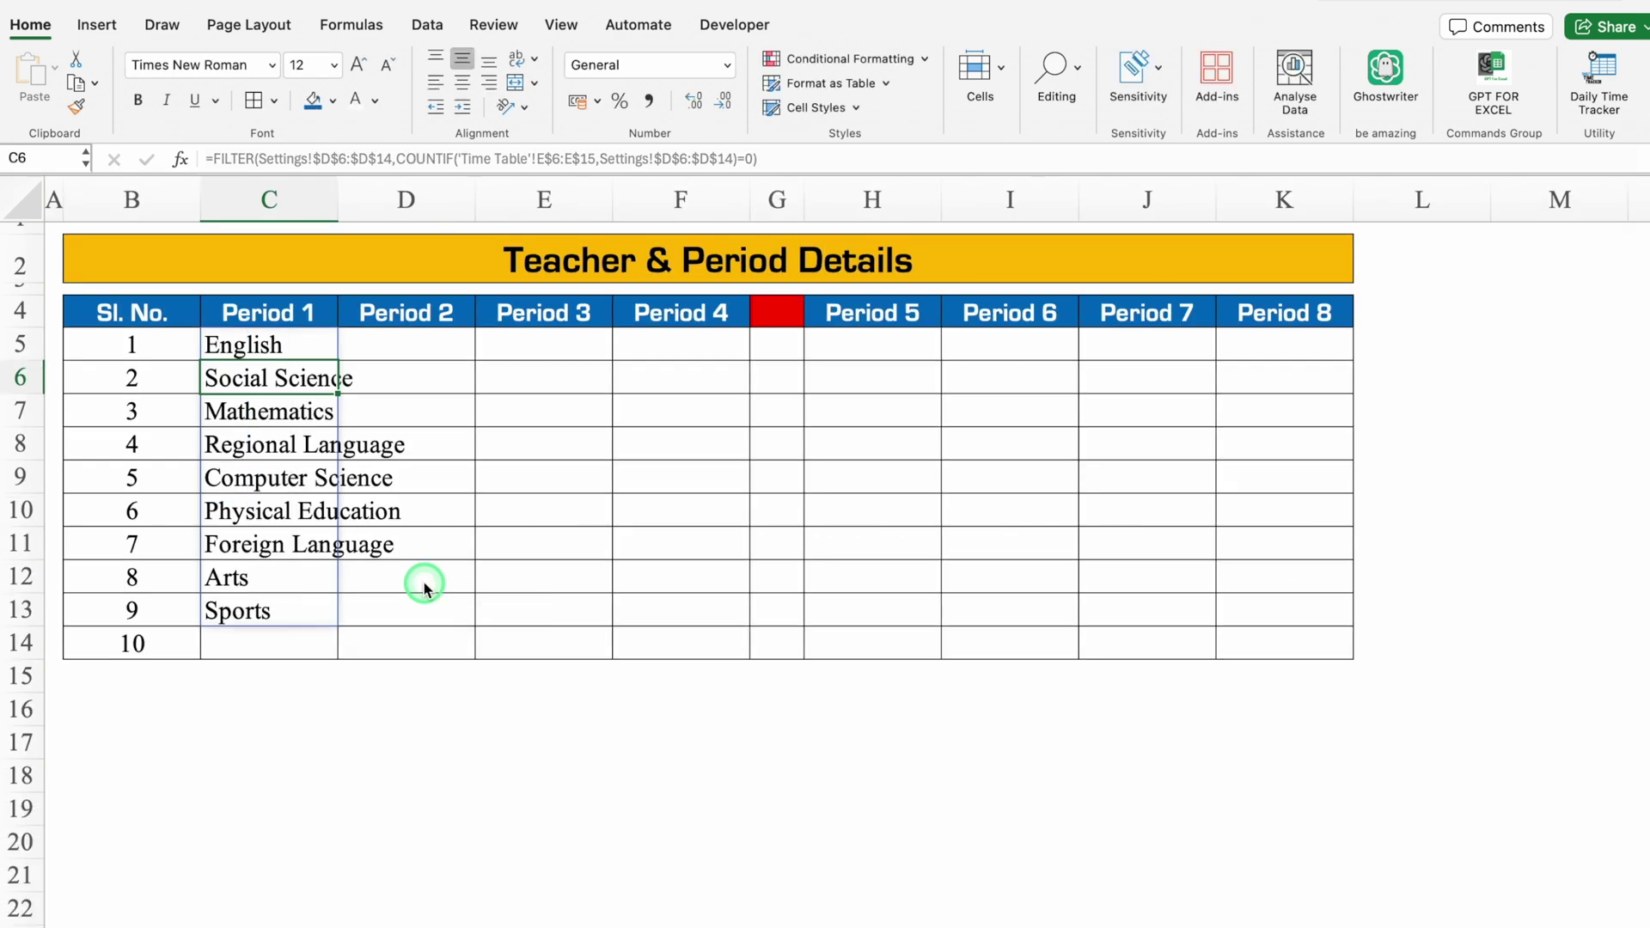
Step: Autofit column C to the subject names and fill the C5 formula across row 5 to K5
double_click(339, 196)
key(Up)
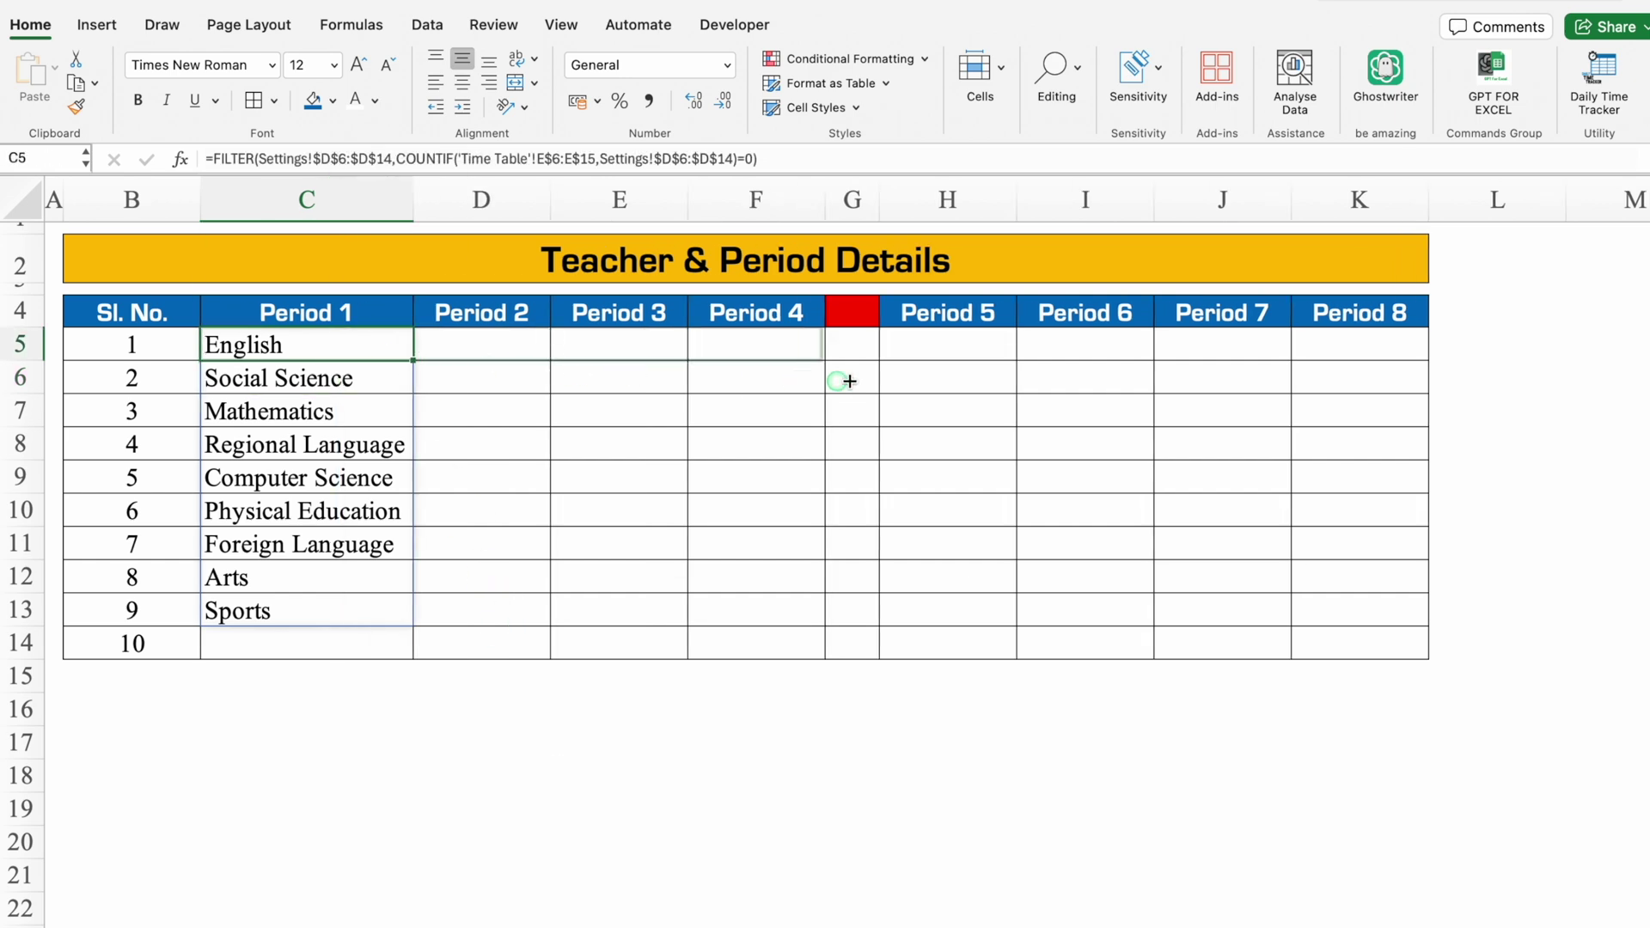
drag(983, 393, 1384, 405)
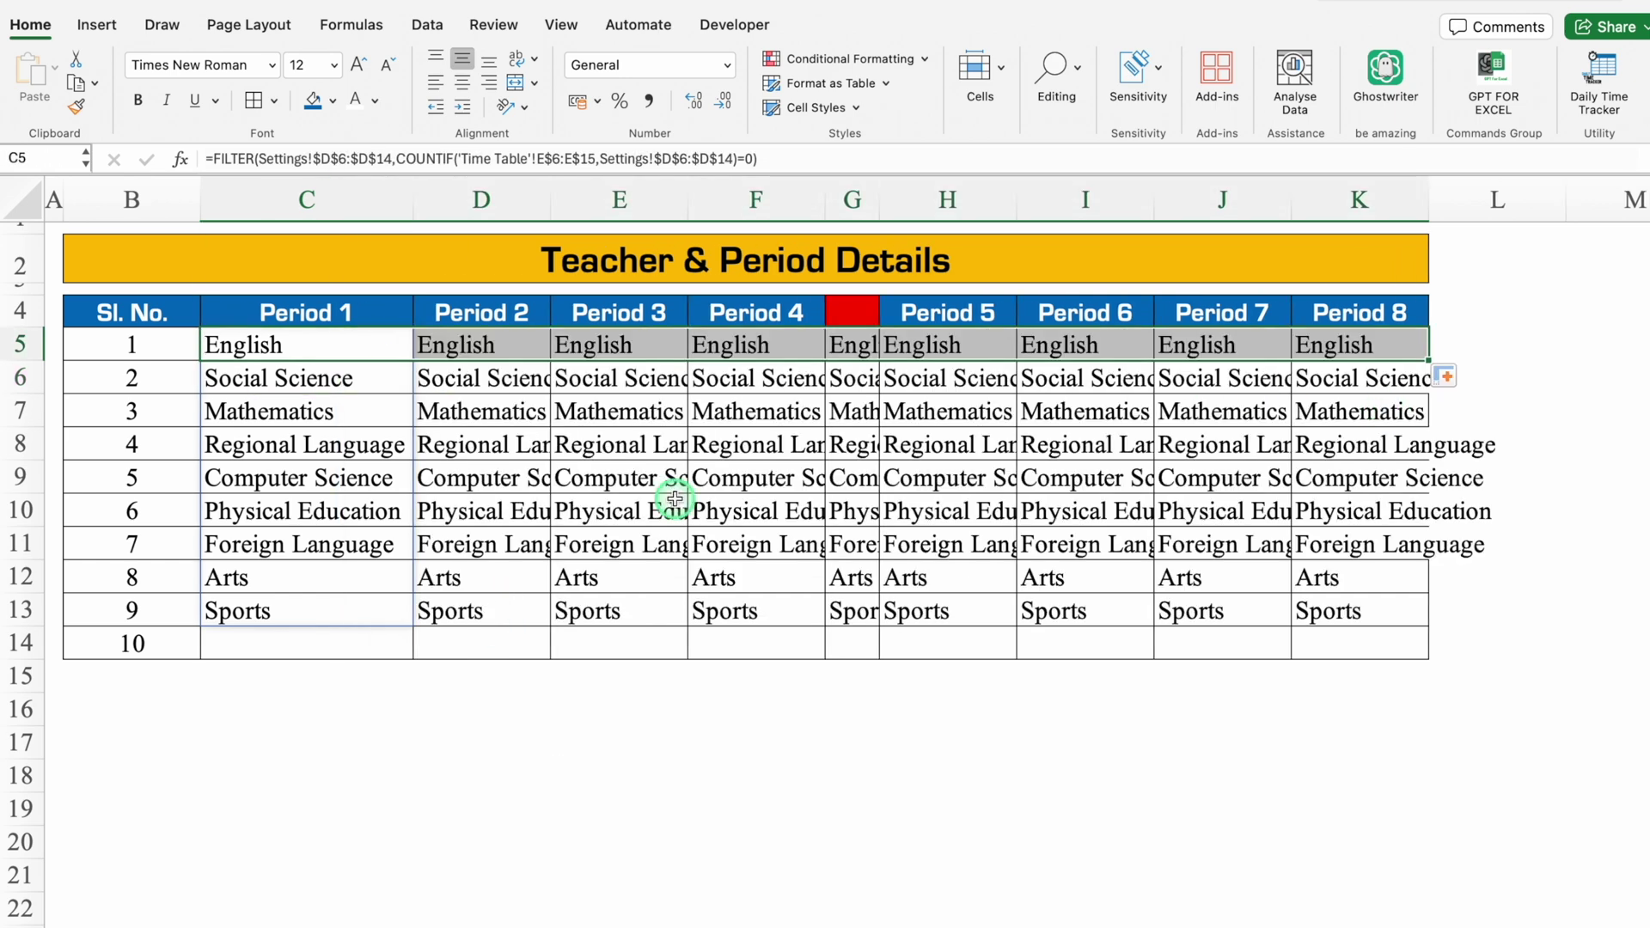
Step: Widen columns C through K equally so the longest subject names fit
drag(331, 198, 1383, 296)
drag(1292, 198, 1367, 196)
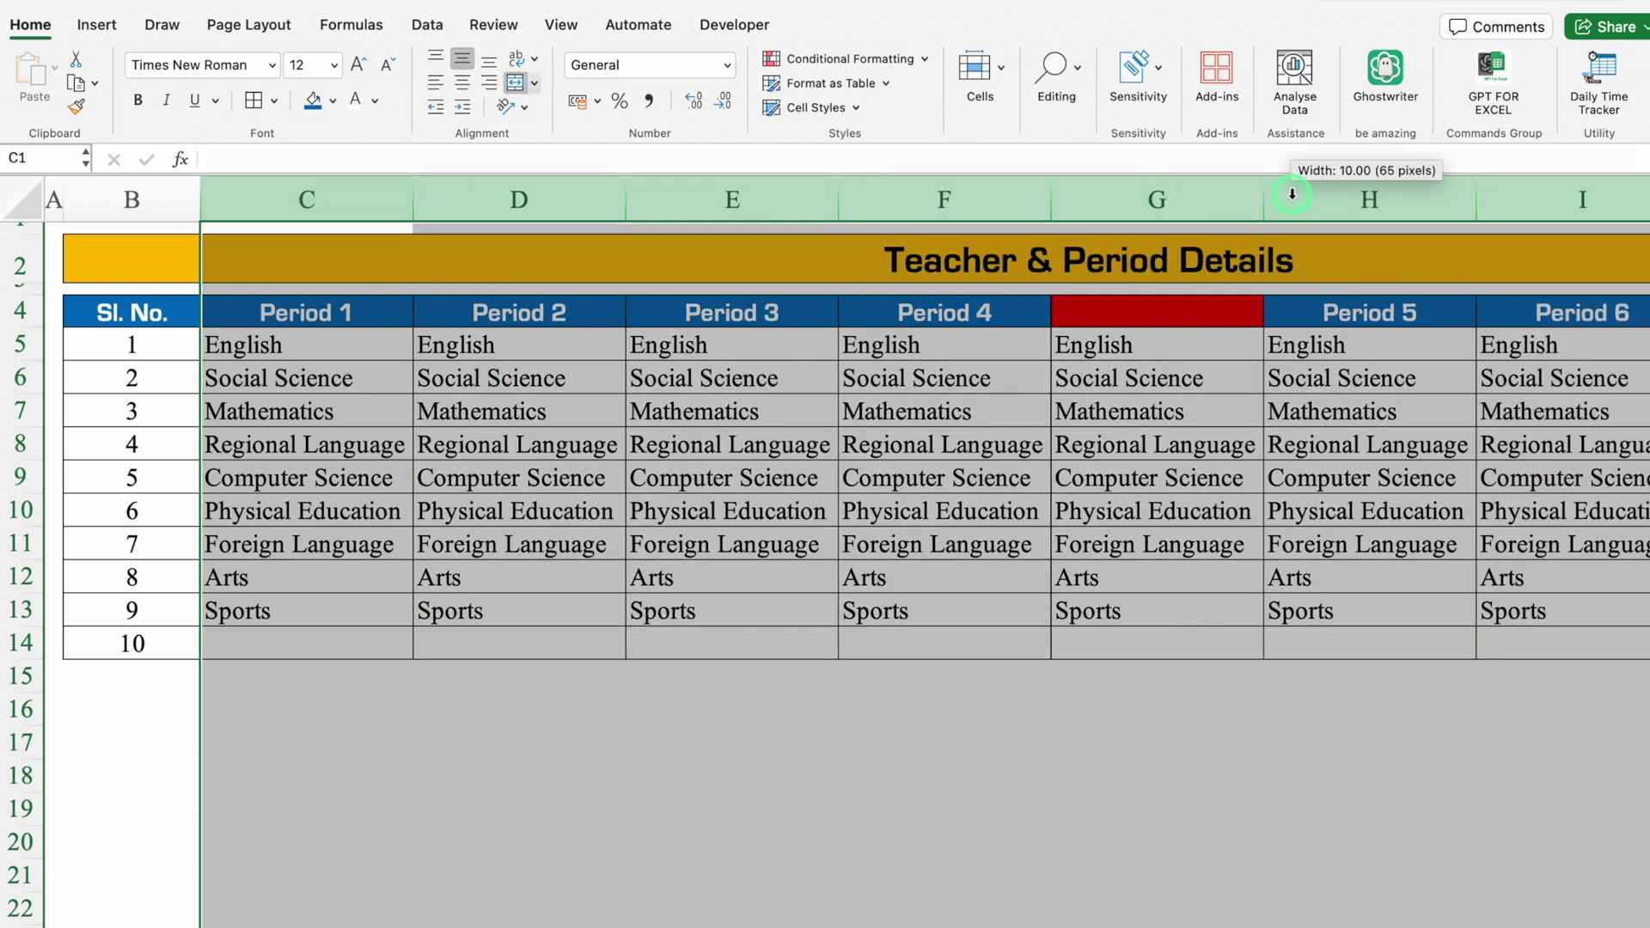
scroll(722, 911, down, 2)
click(951, 773)
Step: Delete the formula in G5 under the red break header and narrow the Sl. No. column B
click(994, 293)
click(987, 320)
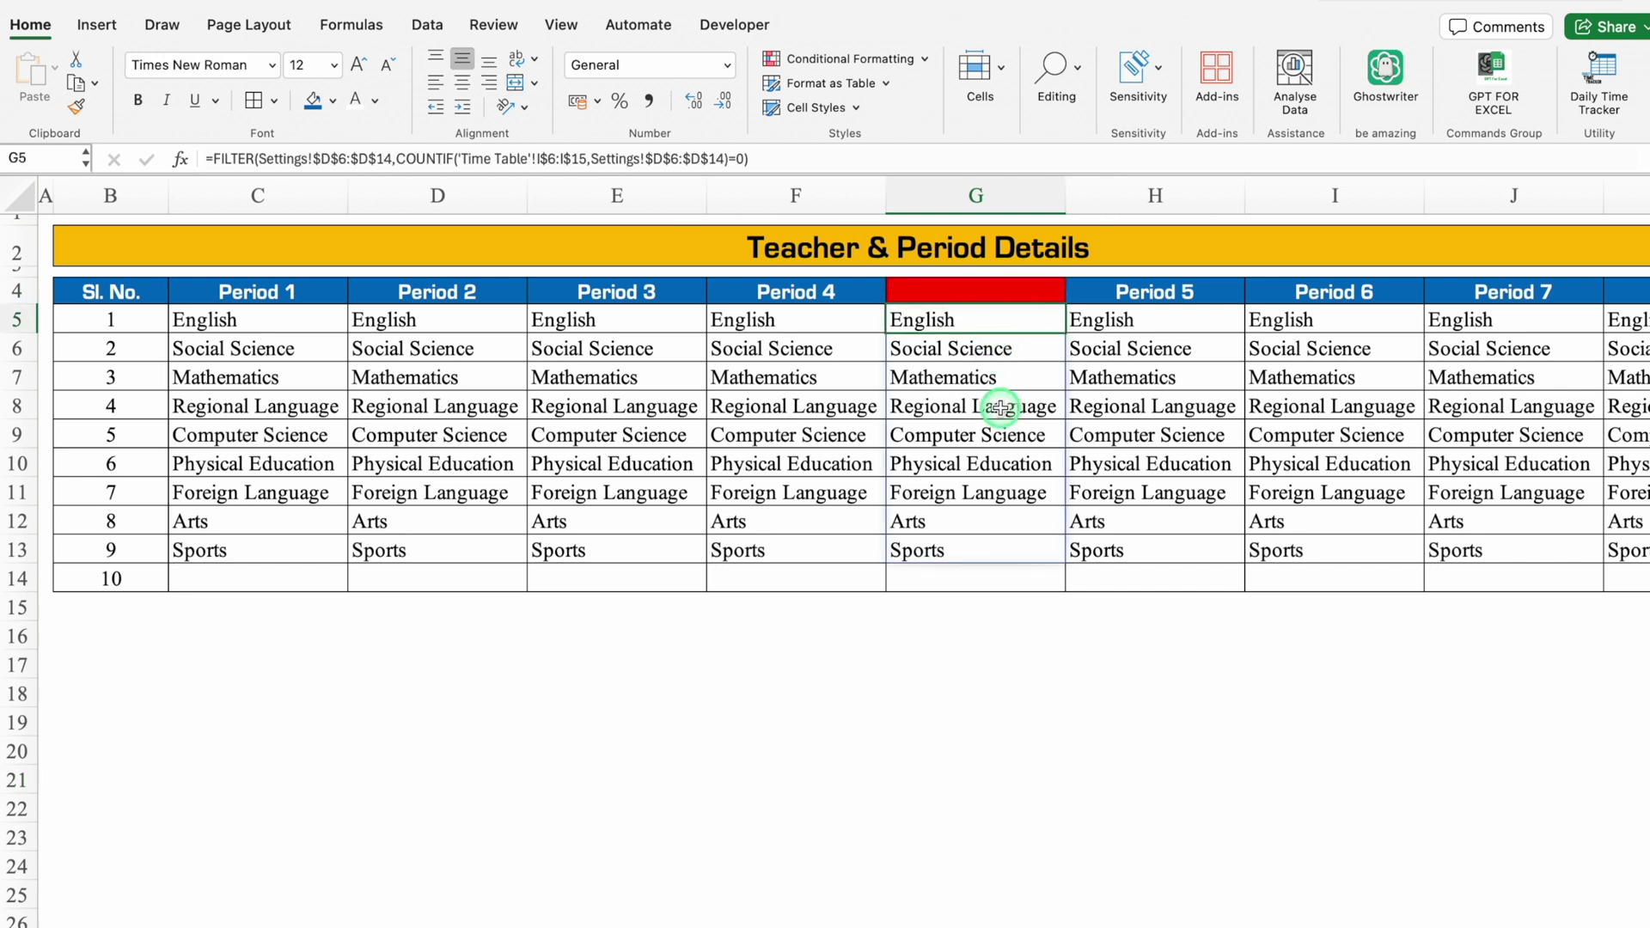
key(Delete)
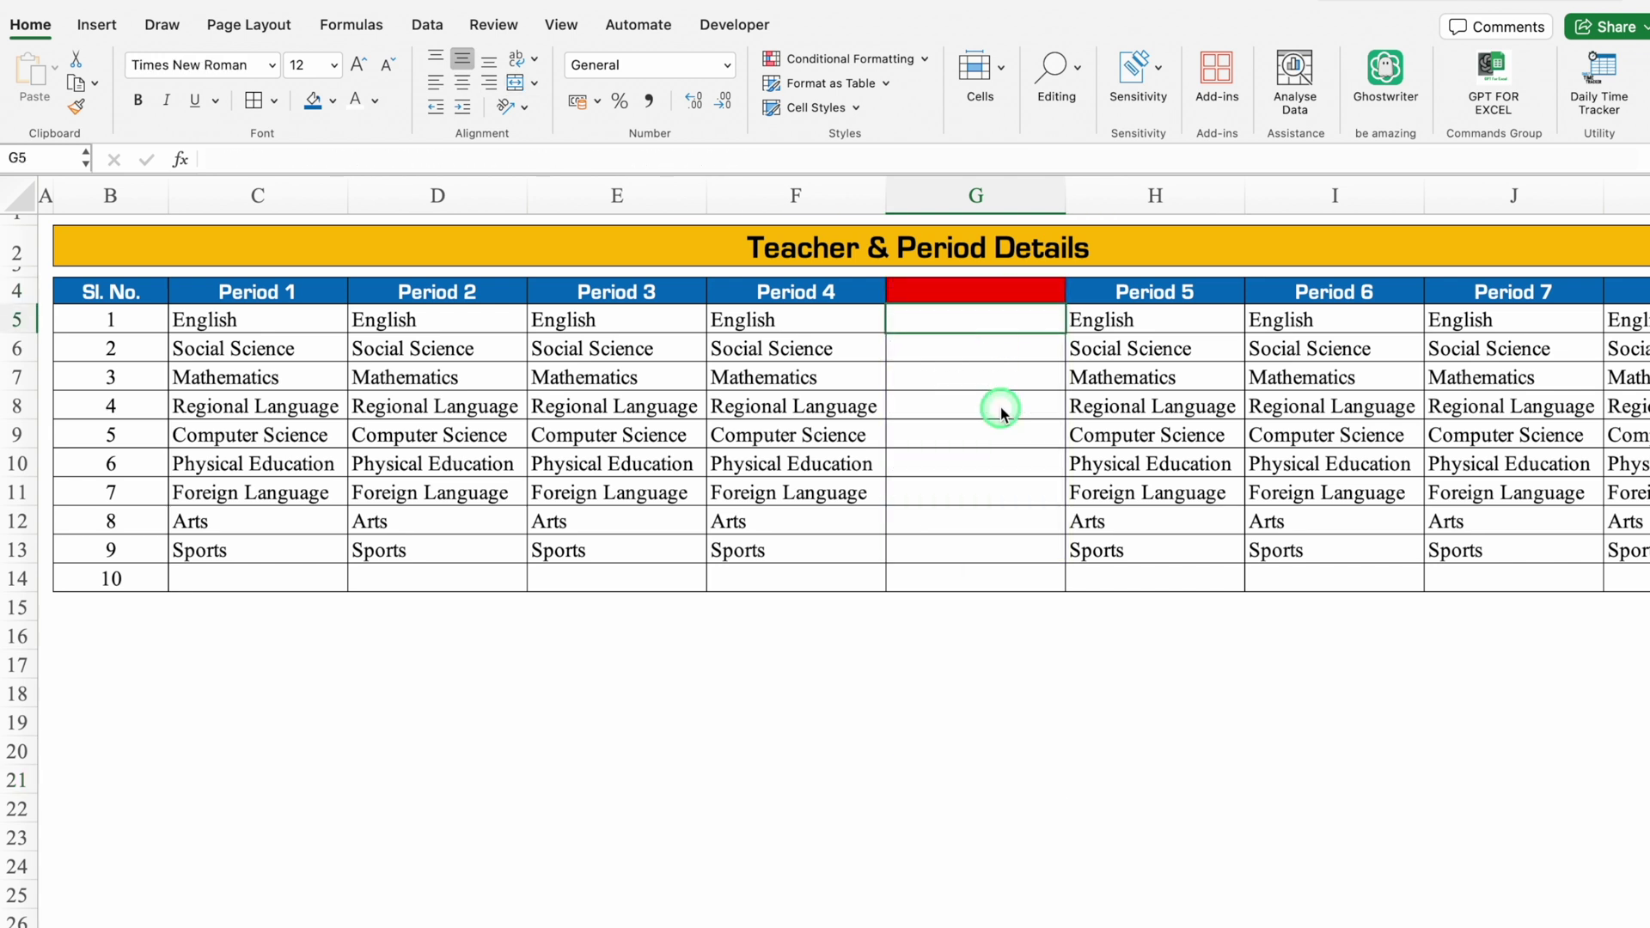
drag(169, 196, 127, 196)
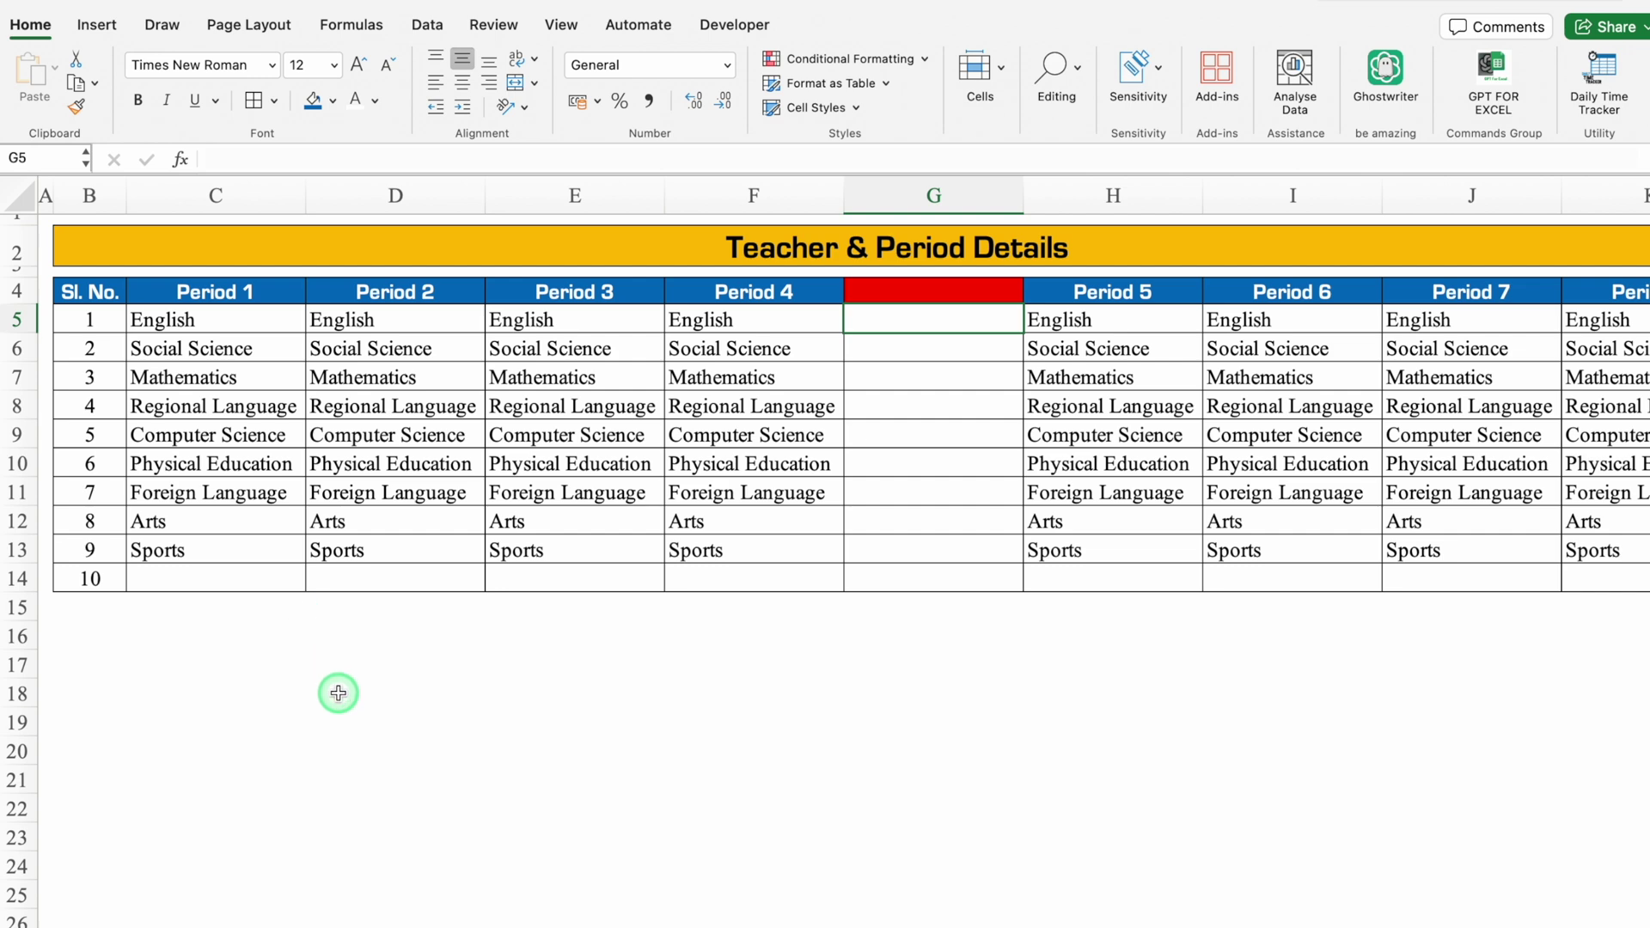
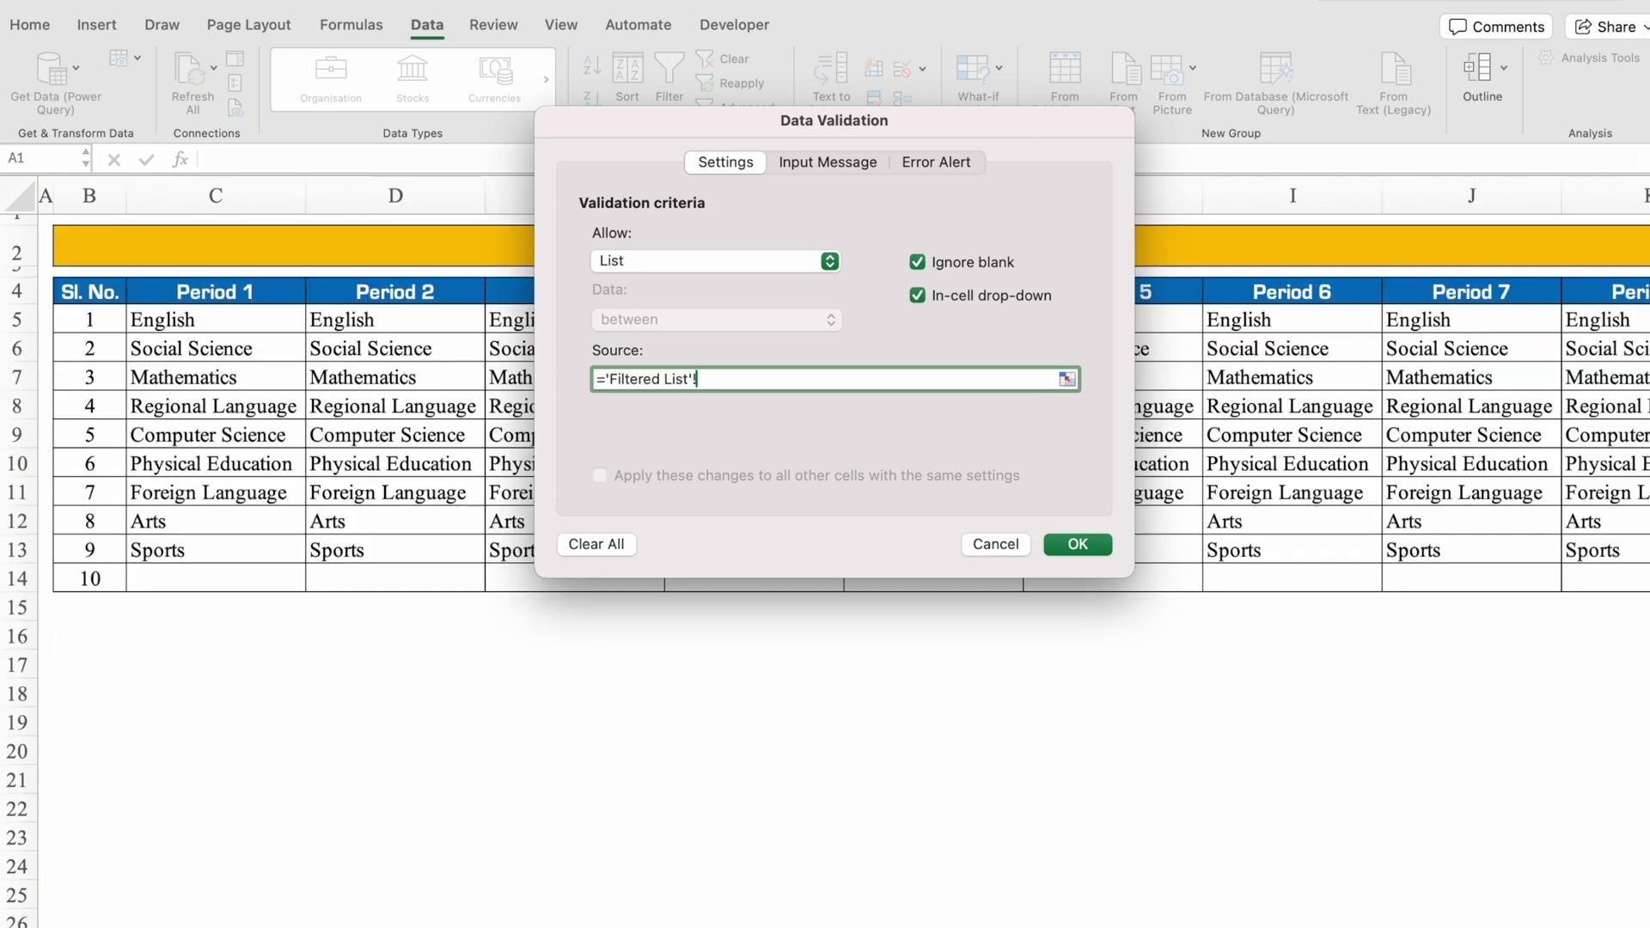
Step: Set the Period 1 subject cells' validation list source to ='Filtered List'!$C$5:$C$14 and apply it
click(222, 322)
drag(223, 323, 221, 578)
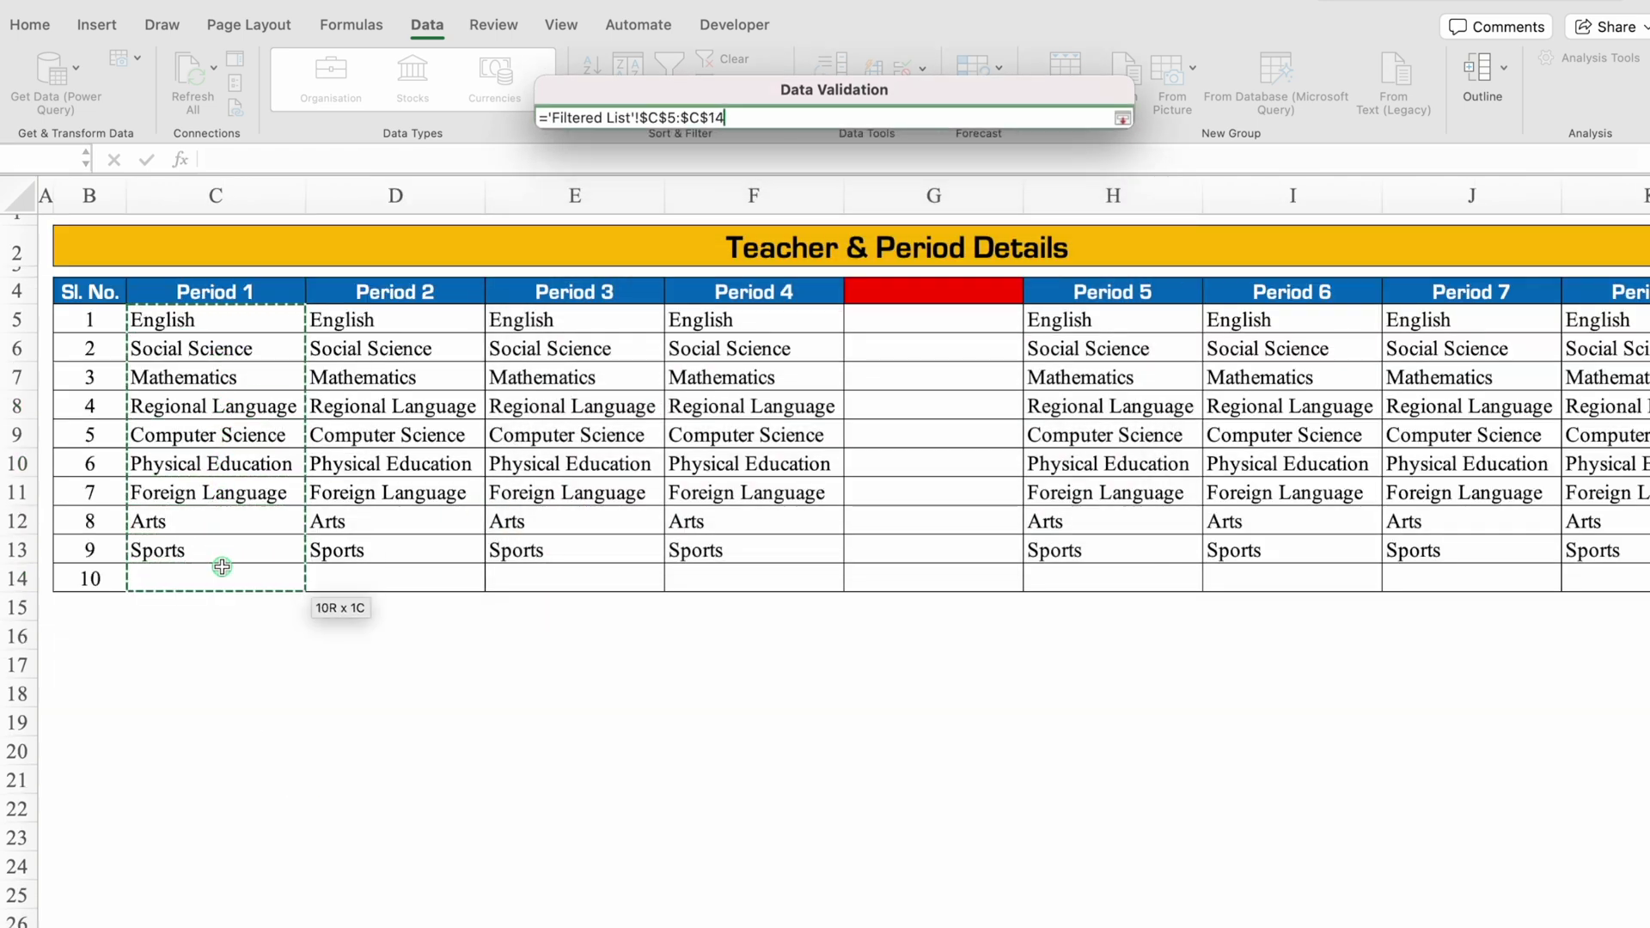
click(1081, 547)
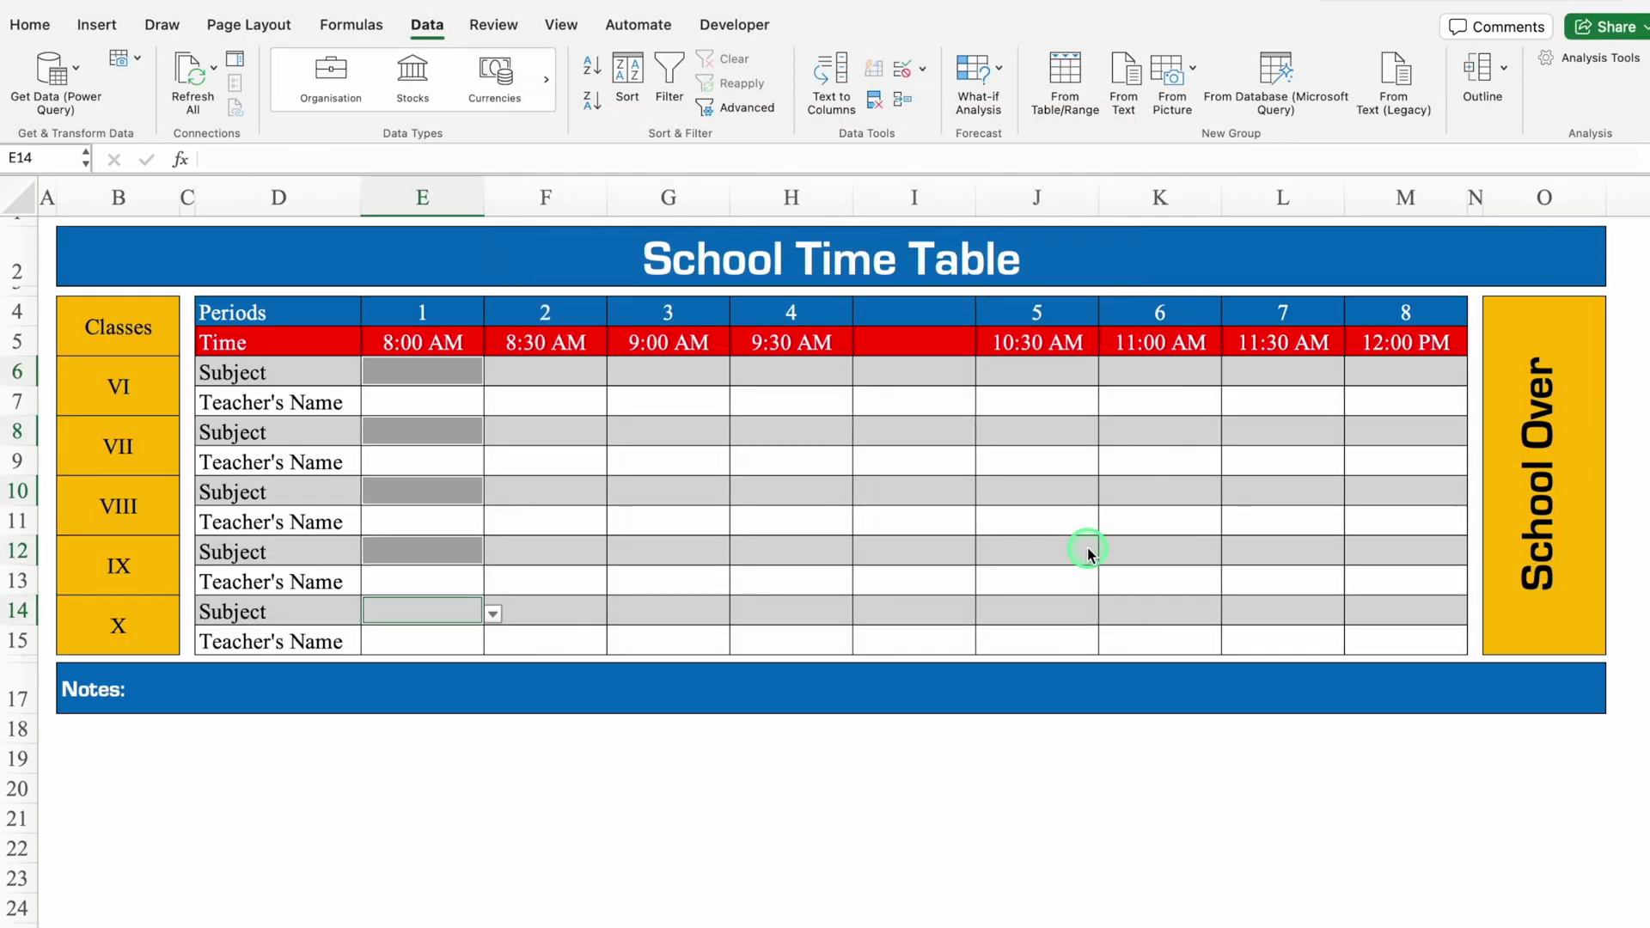
Step: Test the Period 1 lists by choosing English in E6 and checking the subjects offered in E8
click(479, 374)
click(494, 375)
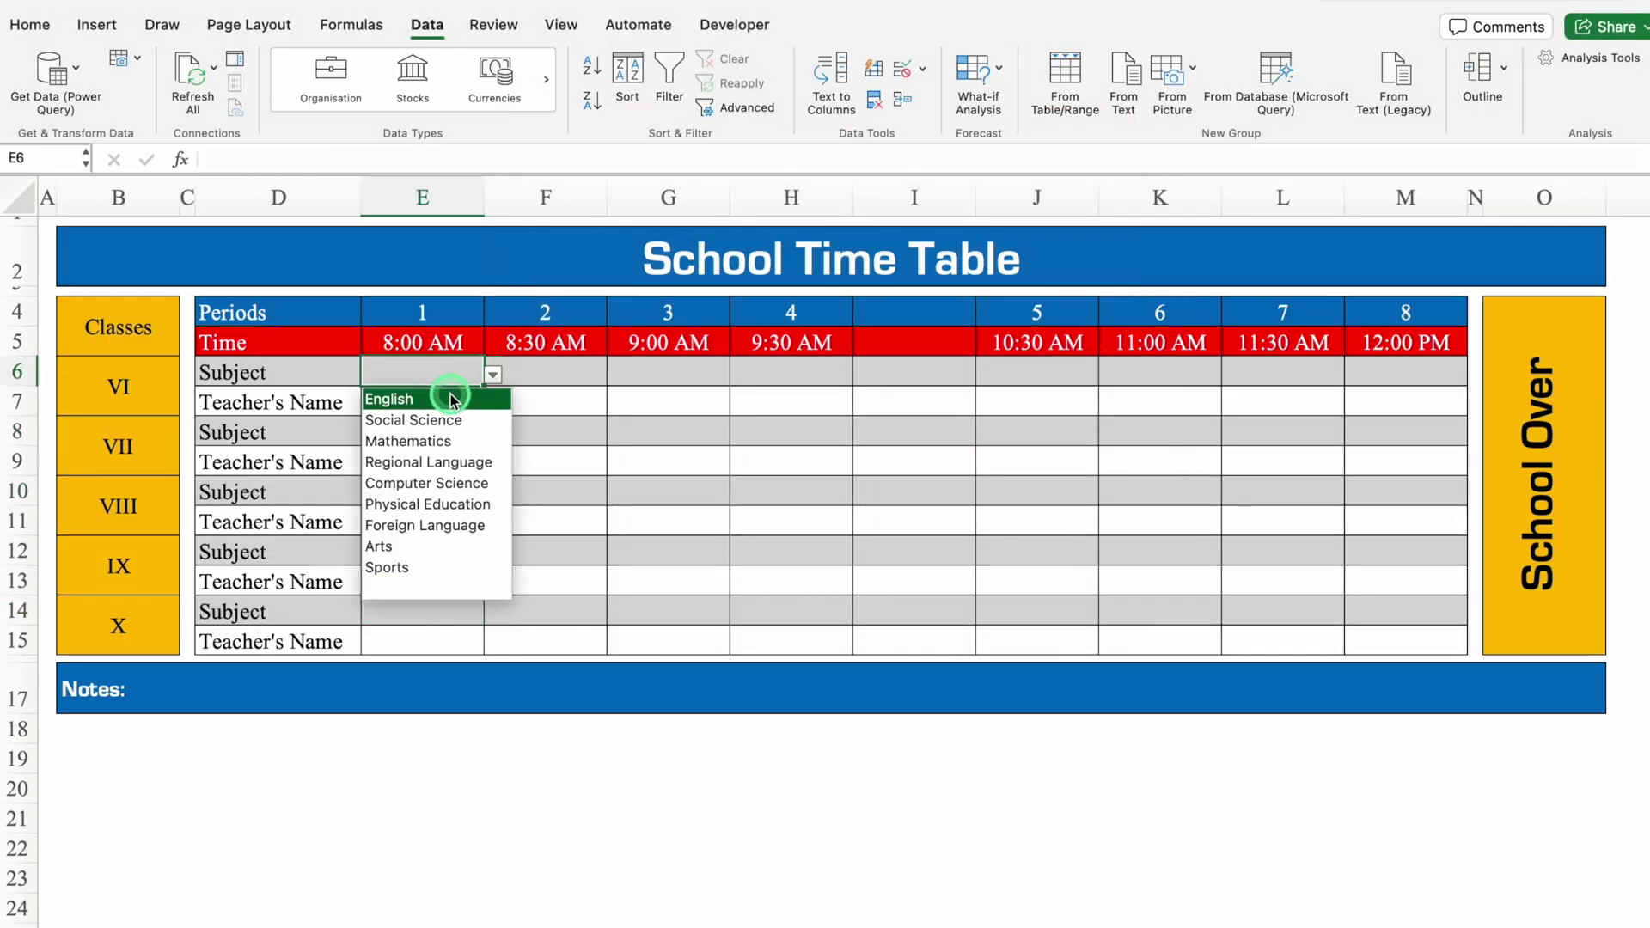
click(451, 400)
click(443, 428)
click(494, 437)
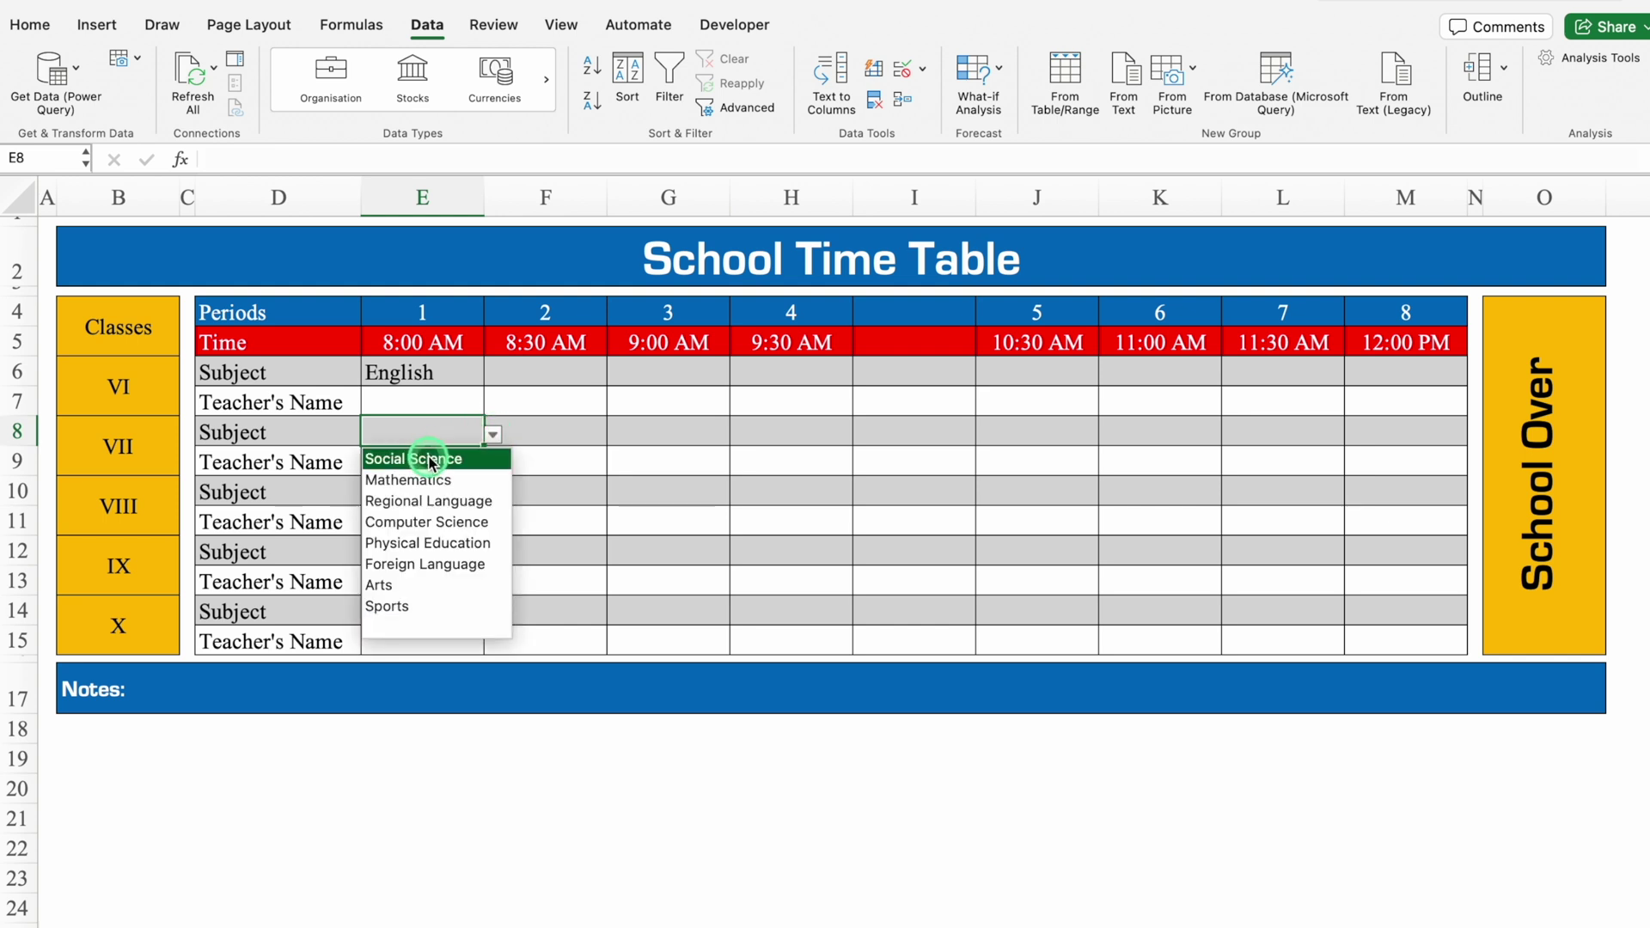
key(Escape)
Step: Clear English from E6 and recheck the subjects offered in E8
click(438, 372)
key(Delete)
click(453, 427)
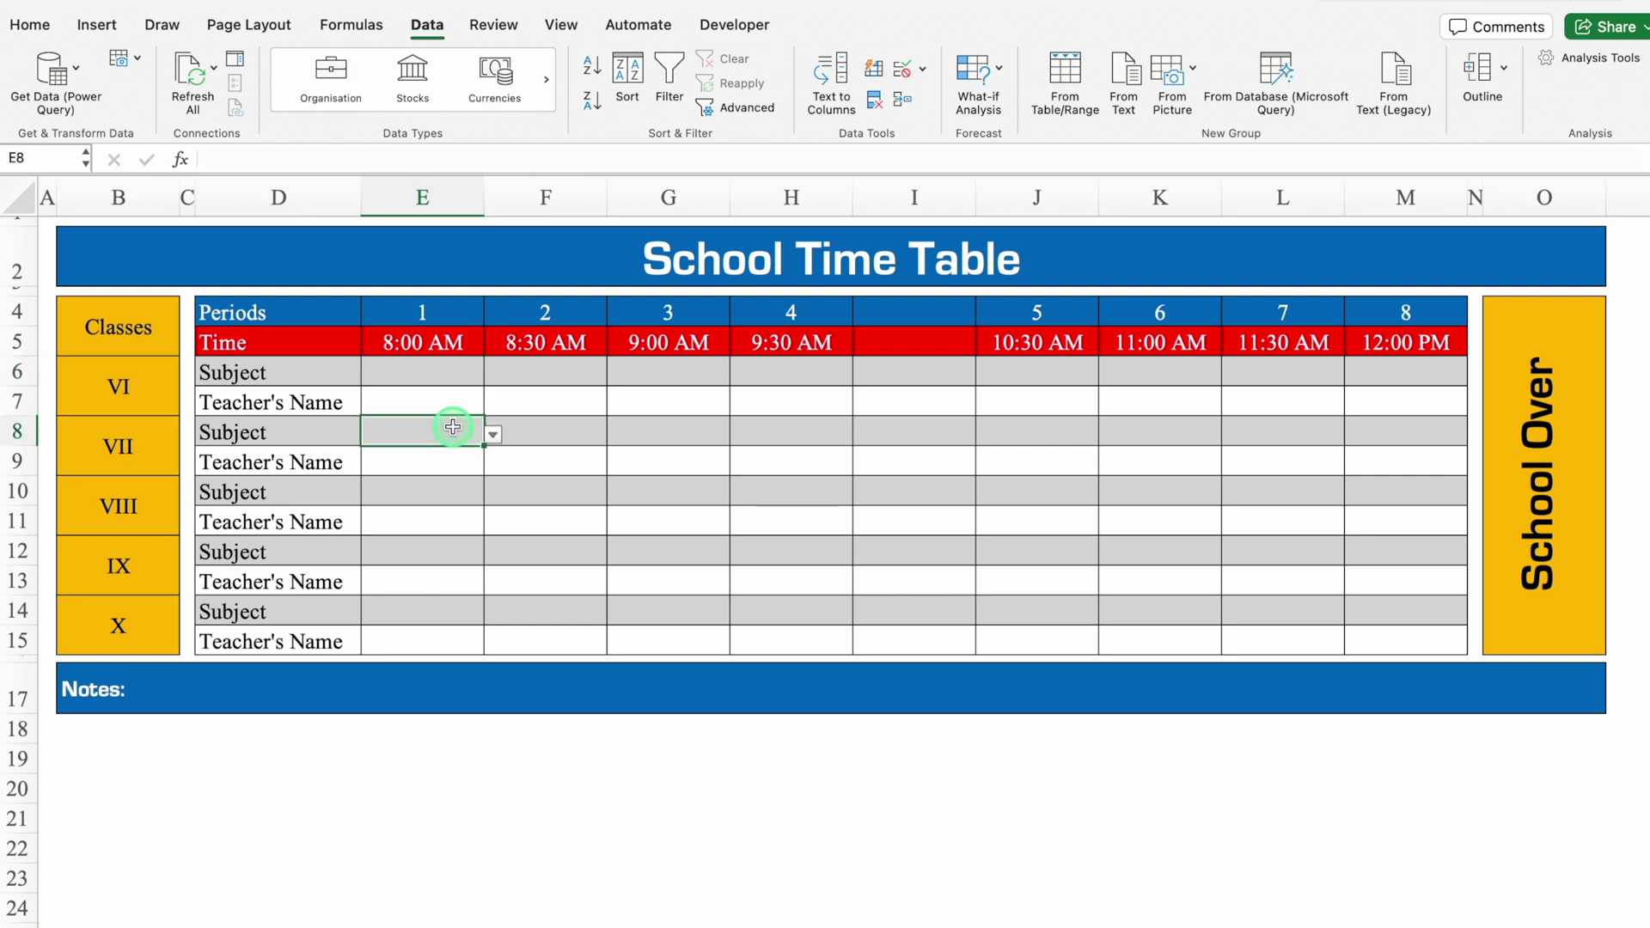
click(494, 435)
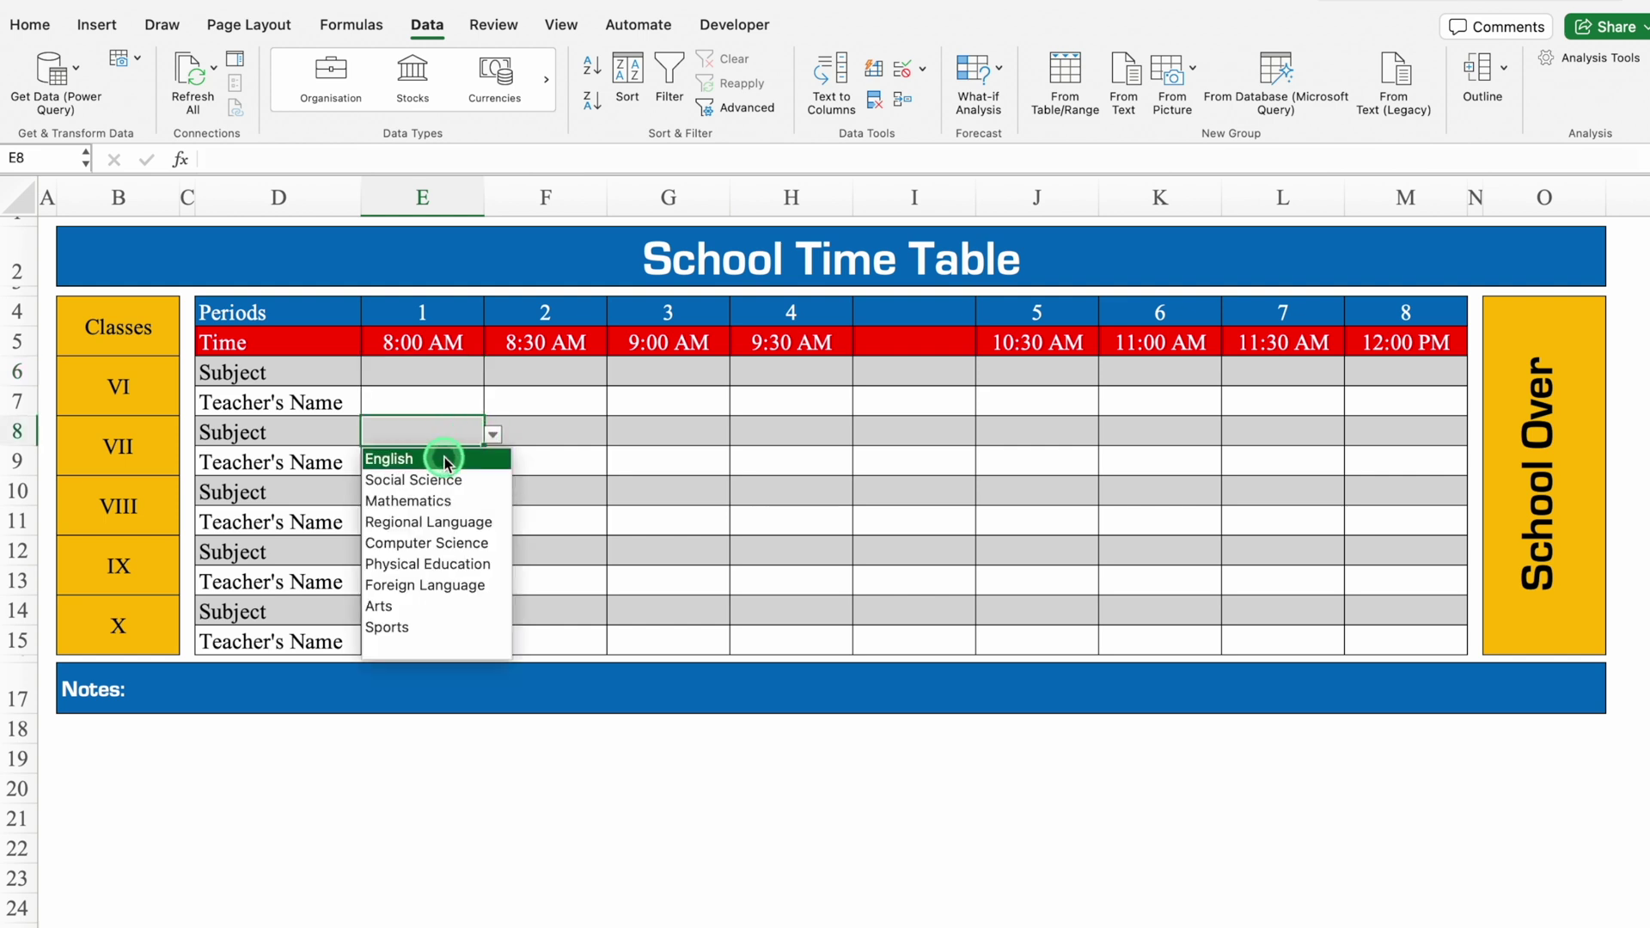
click(435, 372)
Step: Start a List data validation for the Period 2 subject cells F6, F8, F10, F12 and F14
click(545, 374)
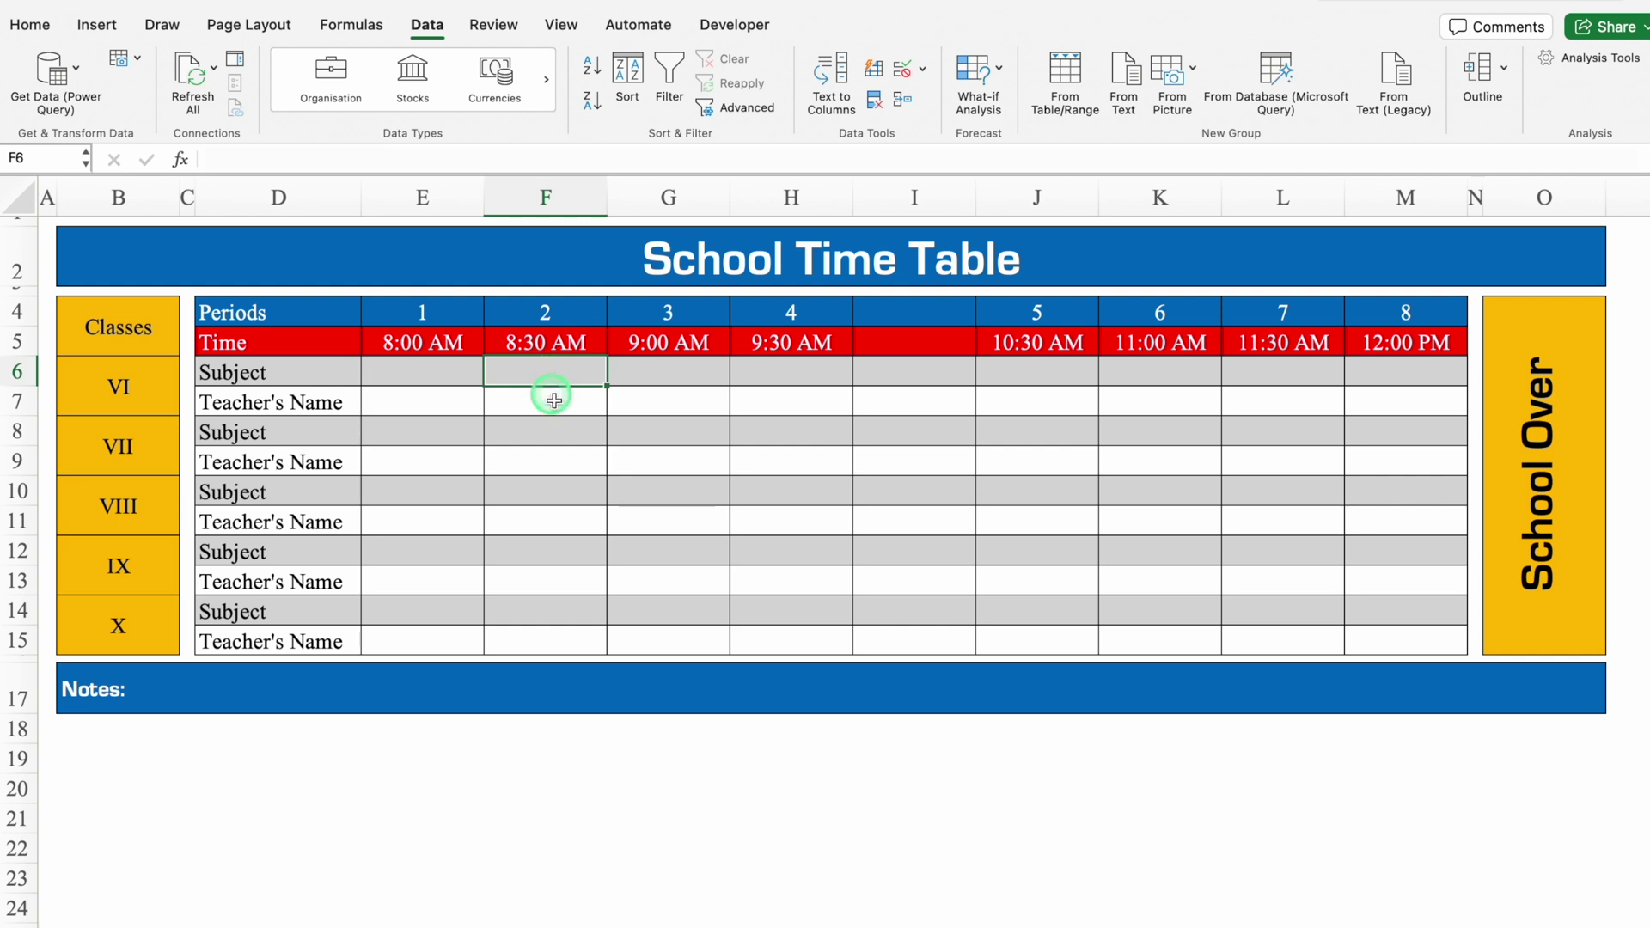
super+click(557, 430)
super+click(569, 490)
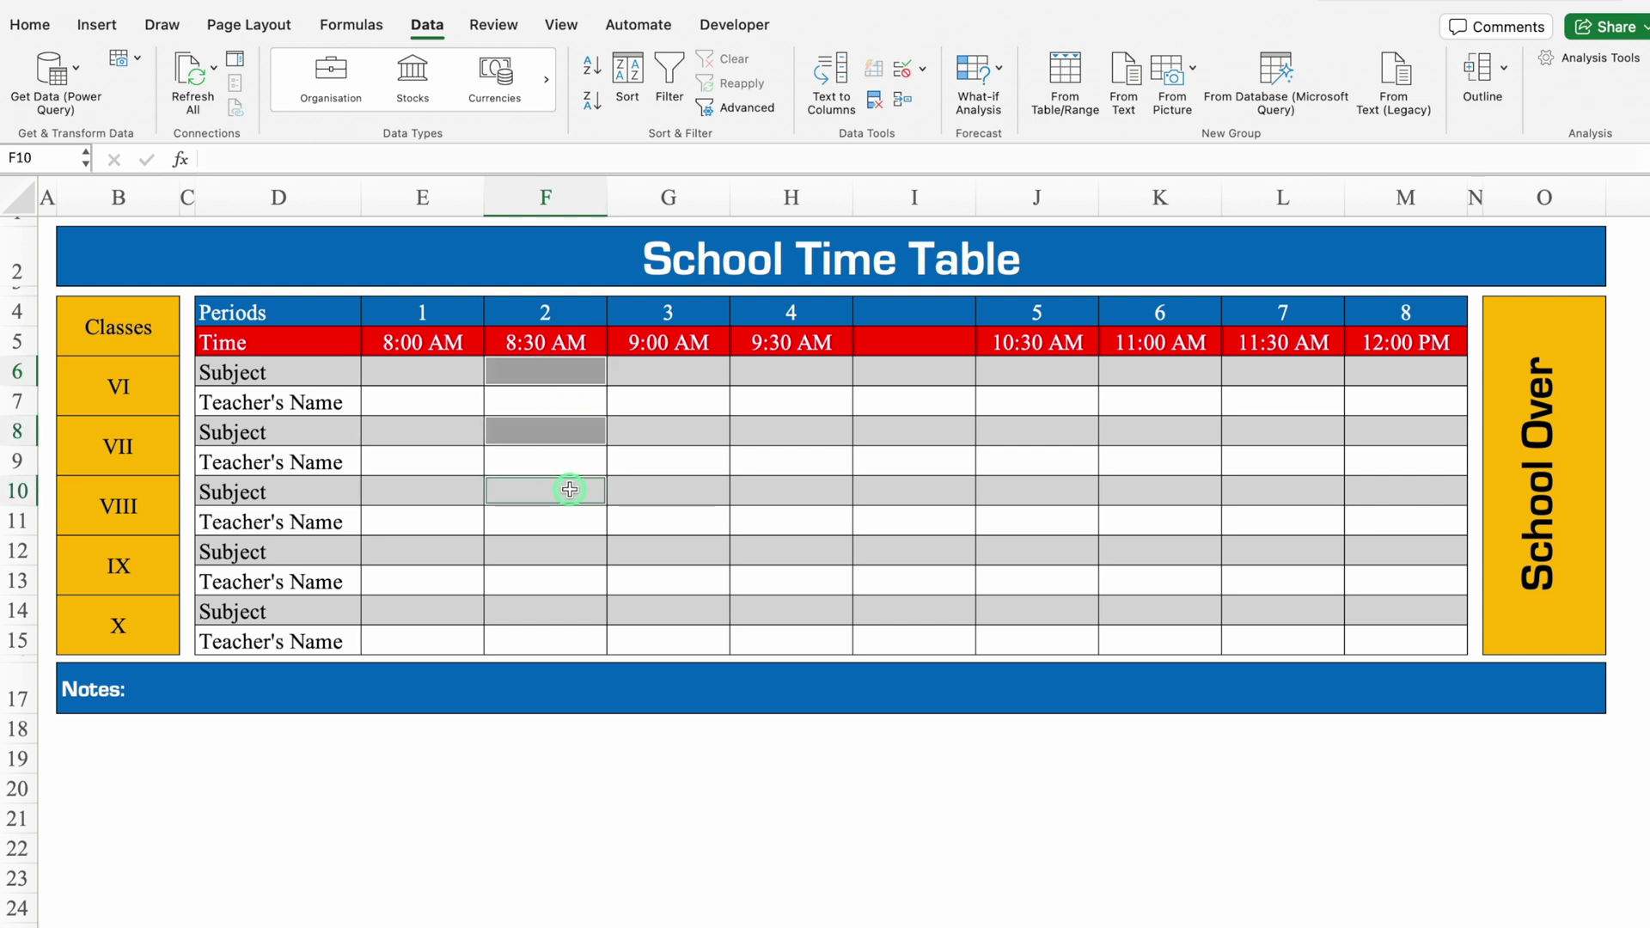
super+click(566, 550)
super+click(573, 606)
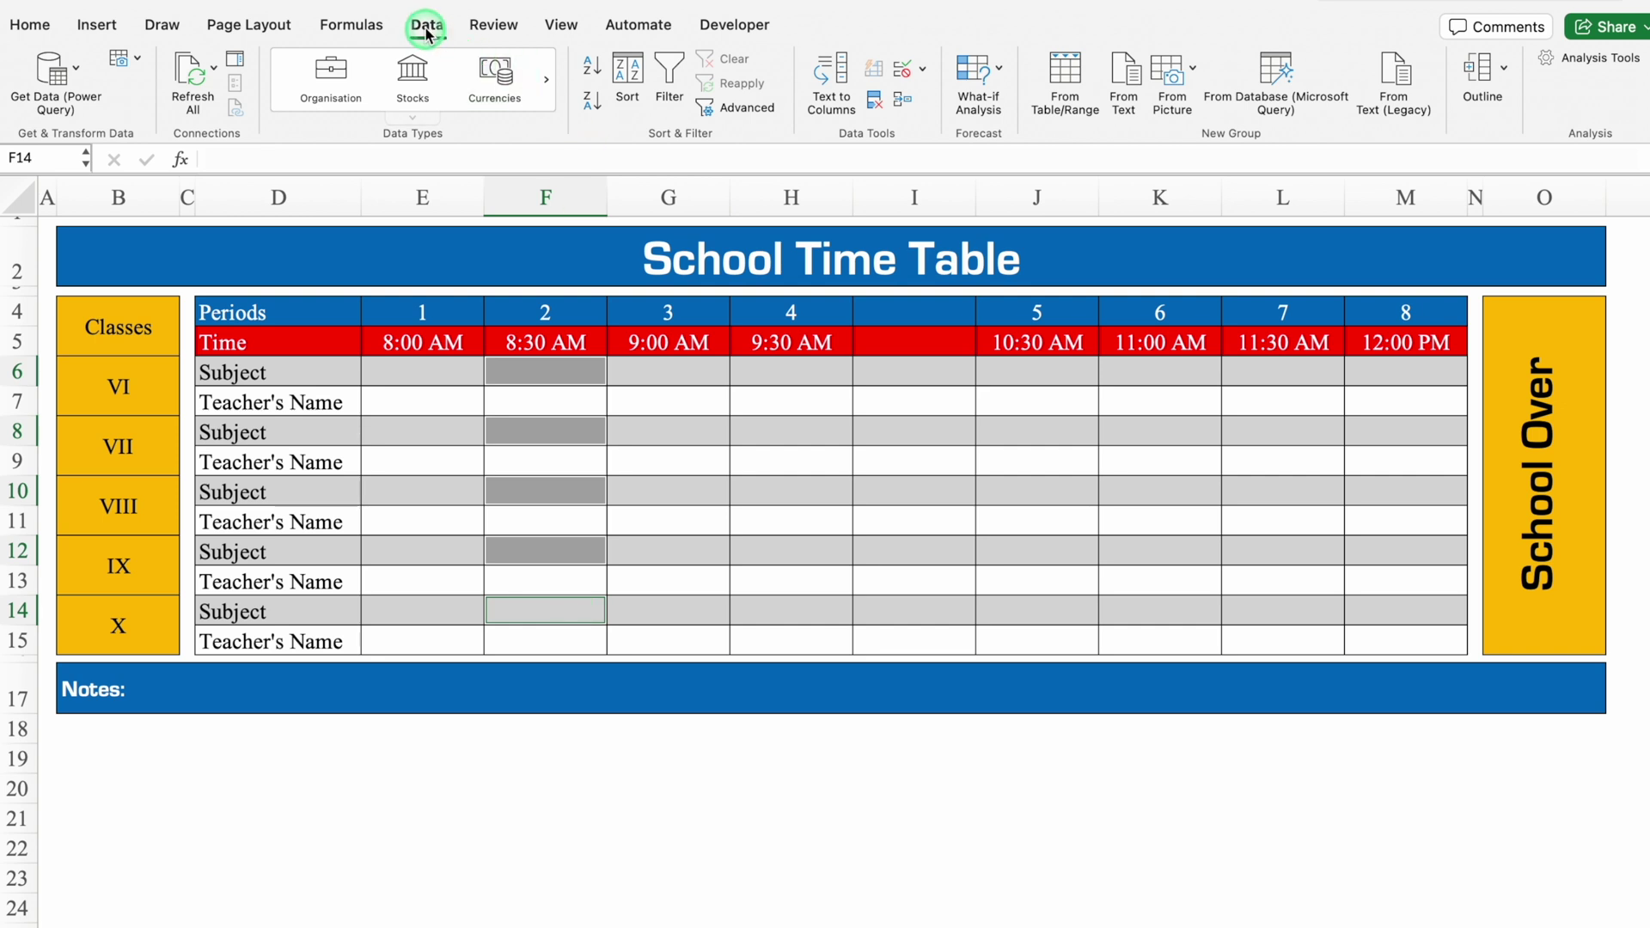
click(925, 71)
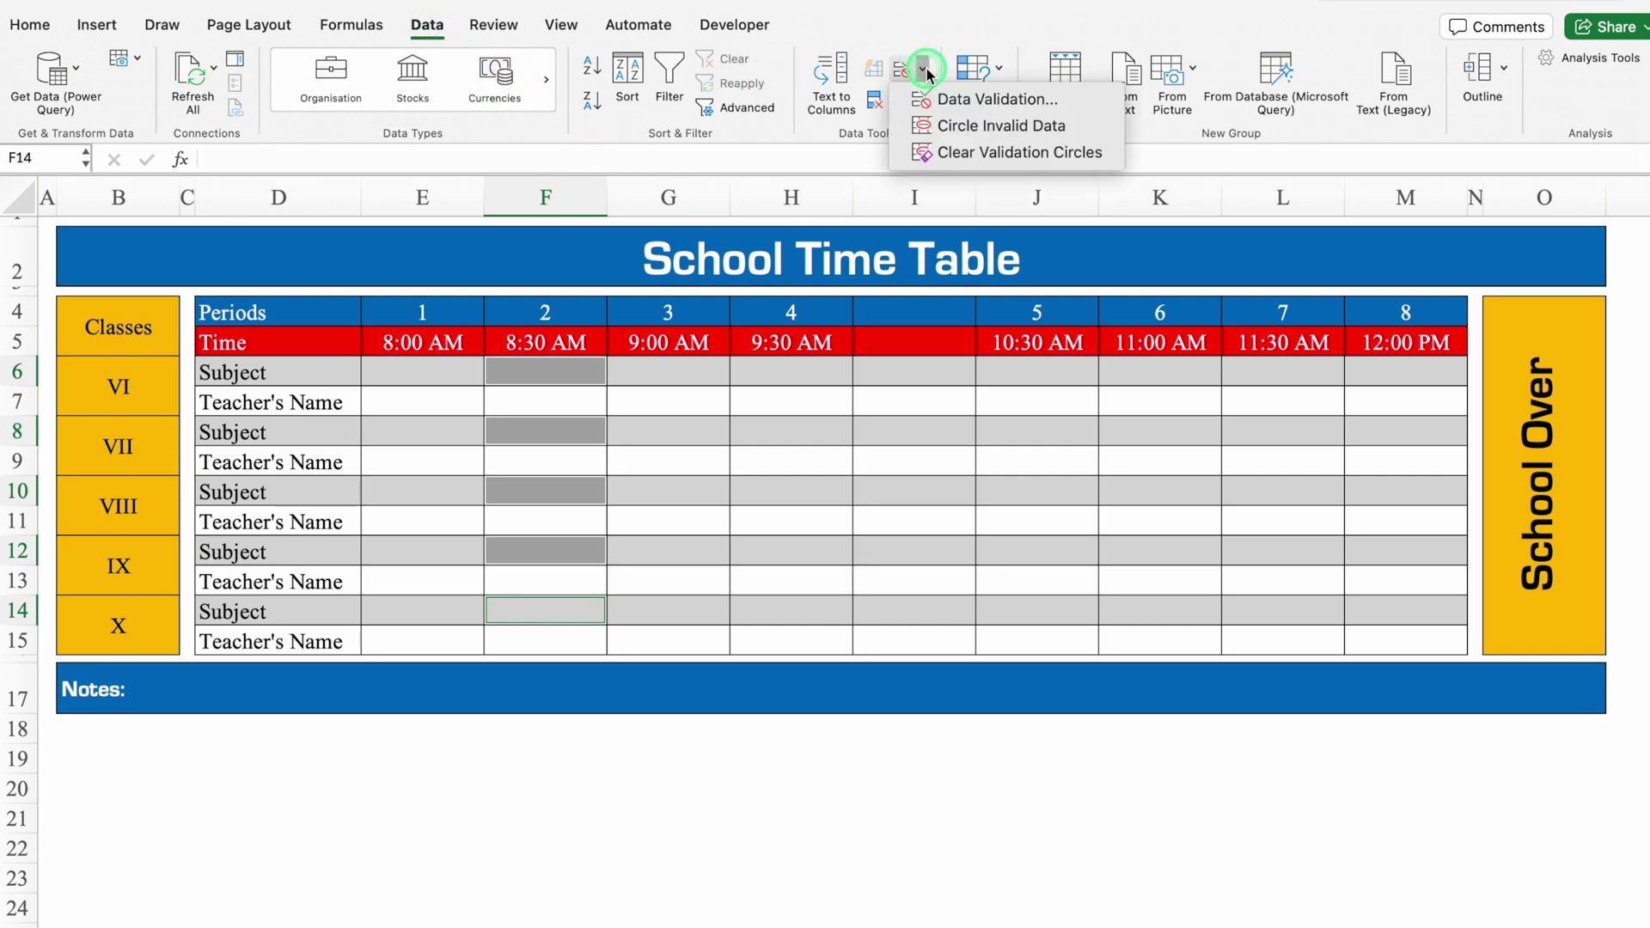
click(972, 99)
click(830, 262)
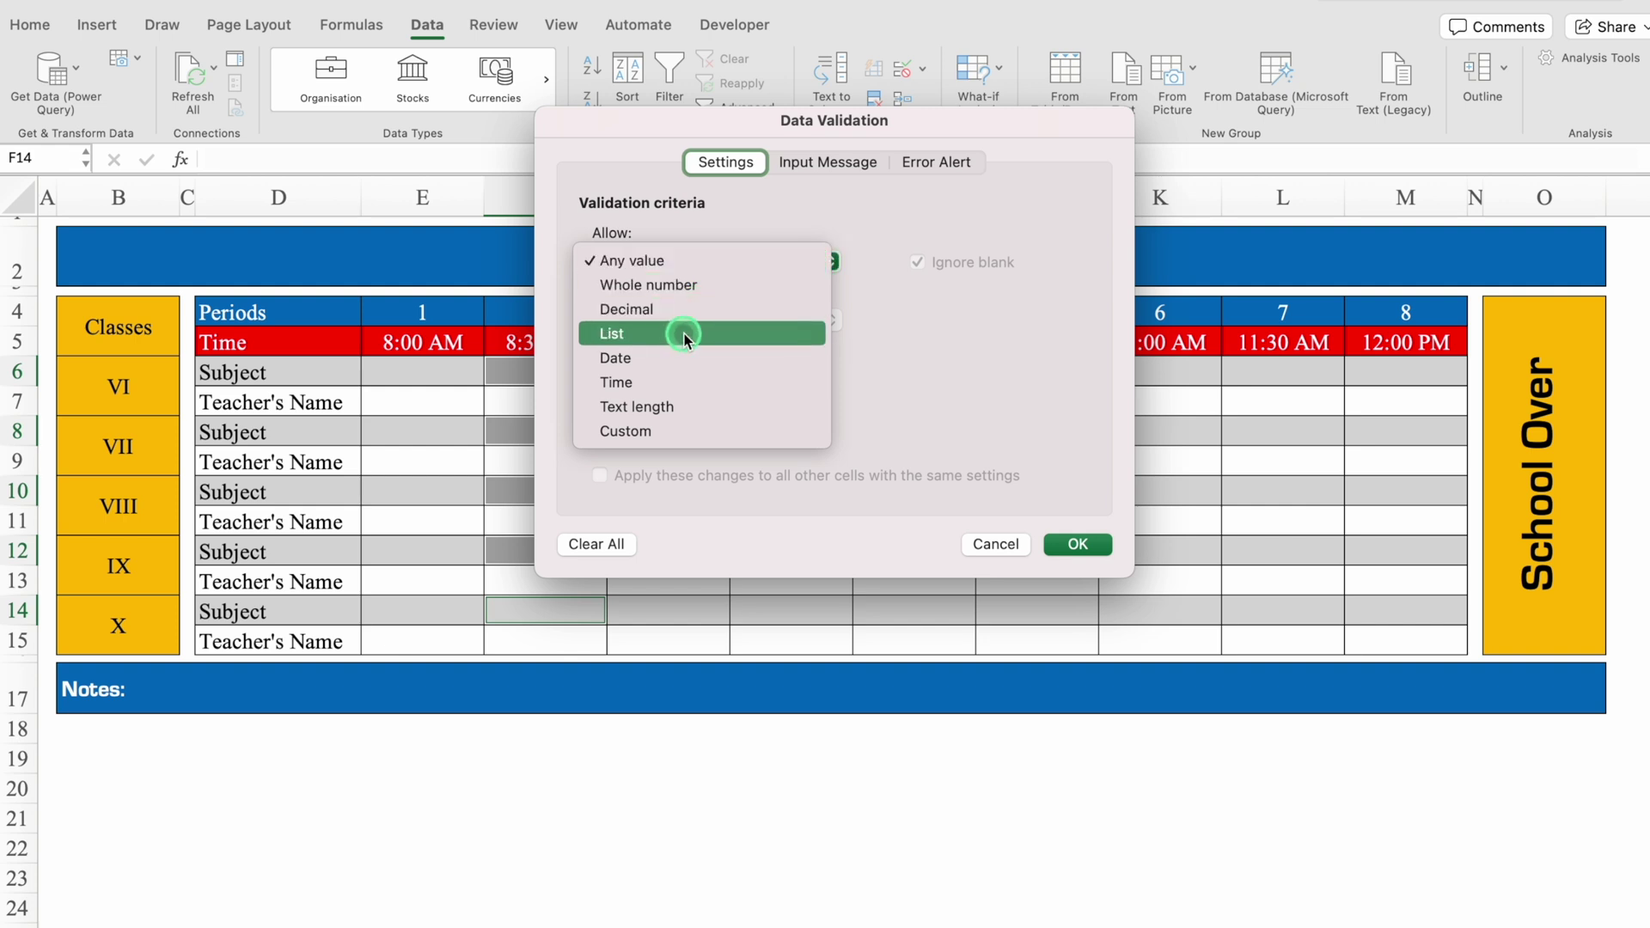
click(682, 332)
Step: Set the Period 2 validation list source to ='Filtered List'!$D$5:$D$14 and apply it
click(710, 376)
click(251, 804)
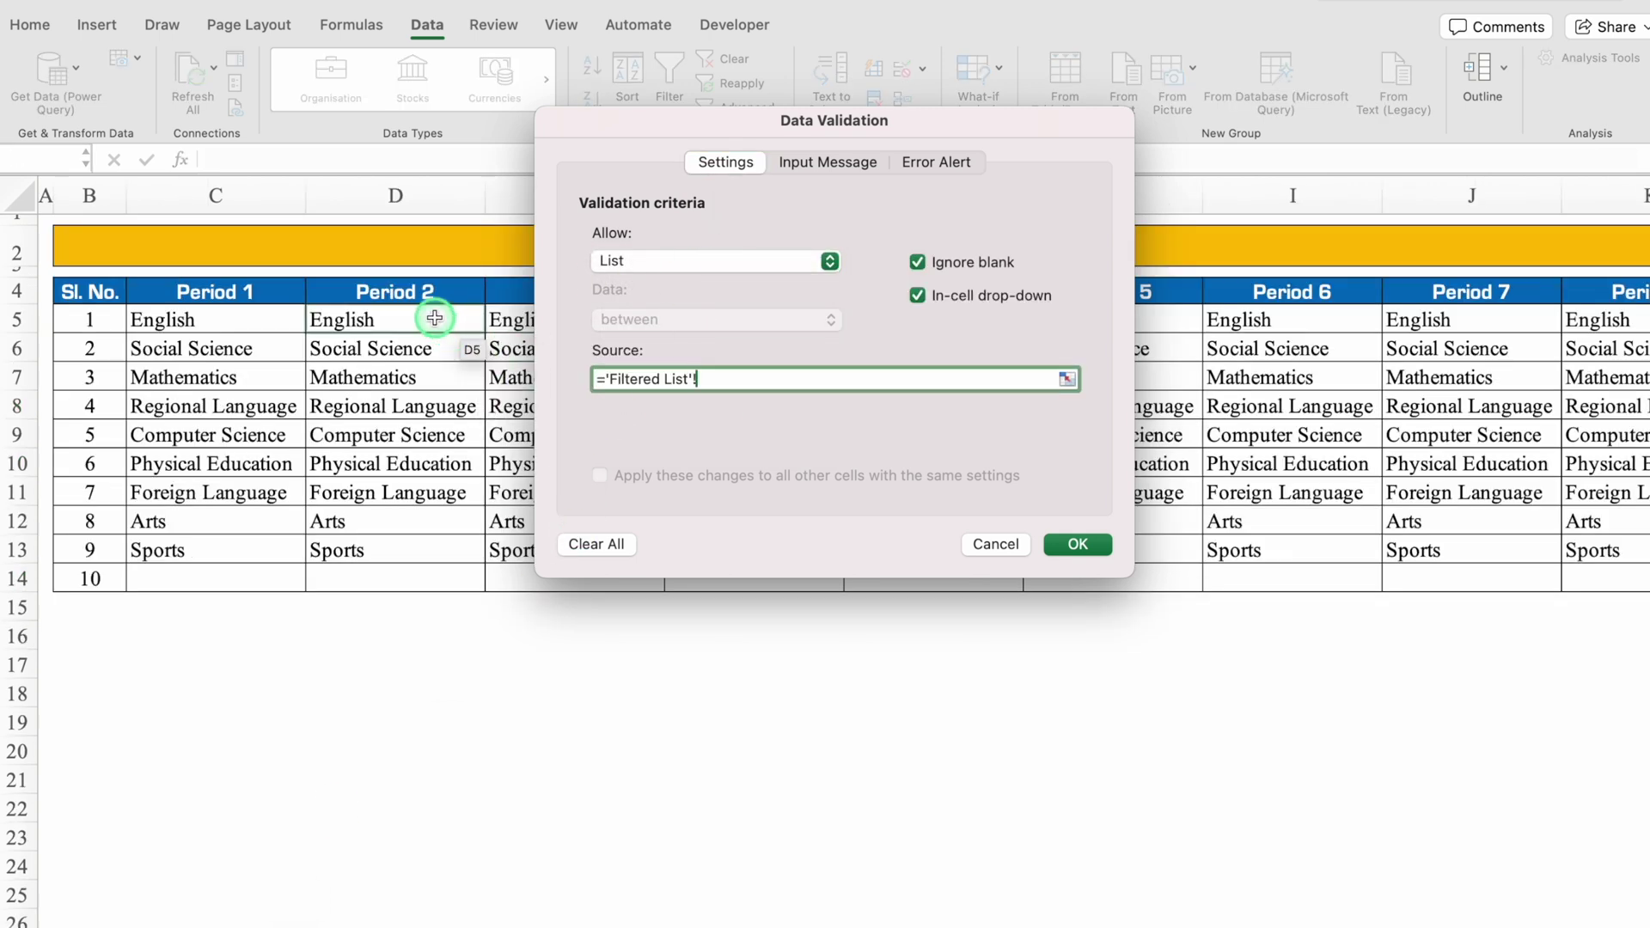
drag(435, 319, 423, 571)
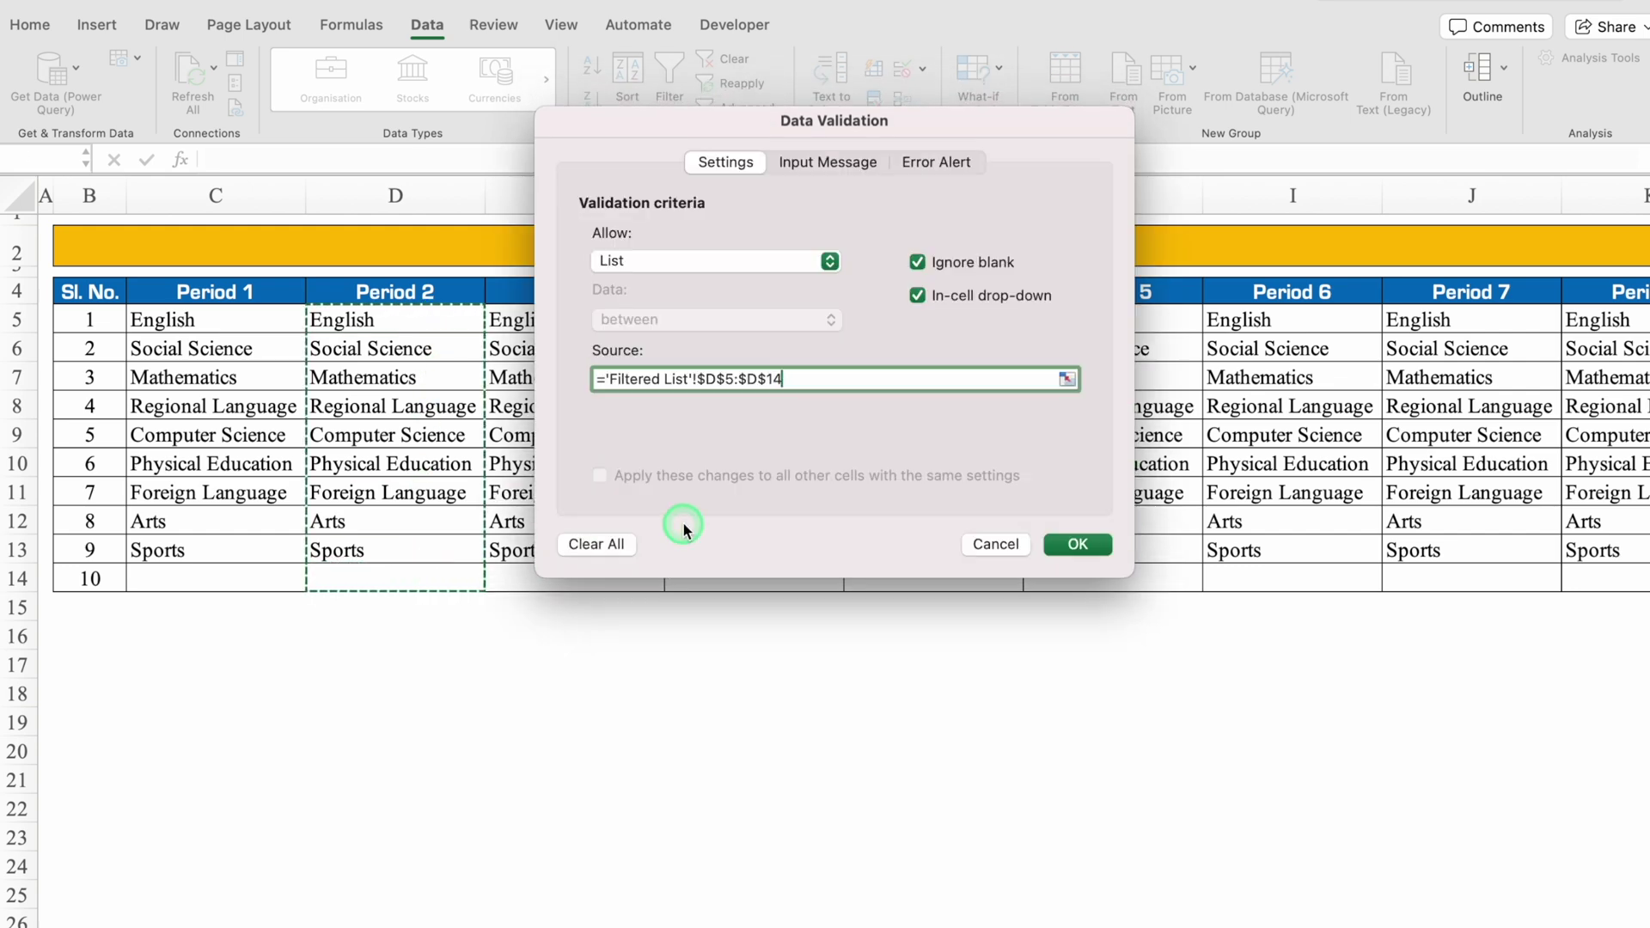
click(1092, 543)
Step: Test the Period 2 lists by choosing English in F6 and checking F8's options, and clear F6 again
click(579, 375)
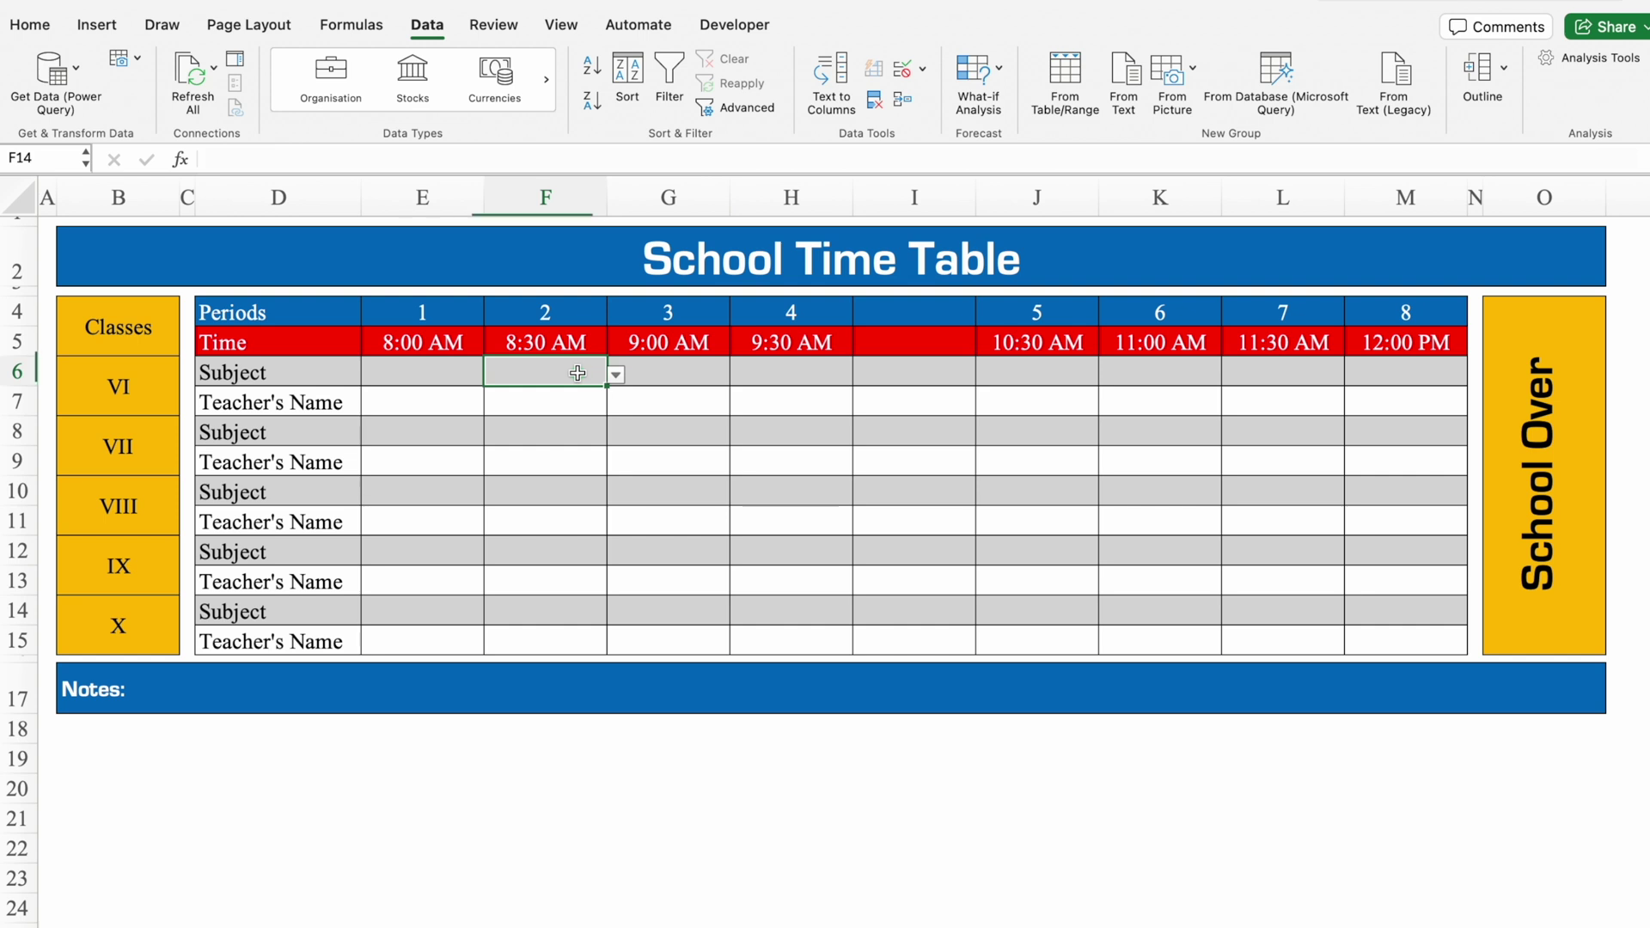
click(615, 374)
click(563, 401)
click(552, 428)
click(616, 434)
click(561, 387)
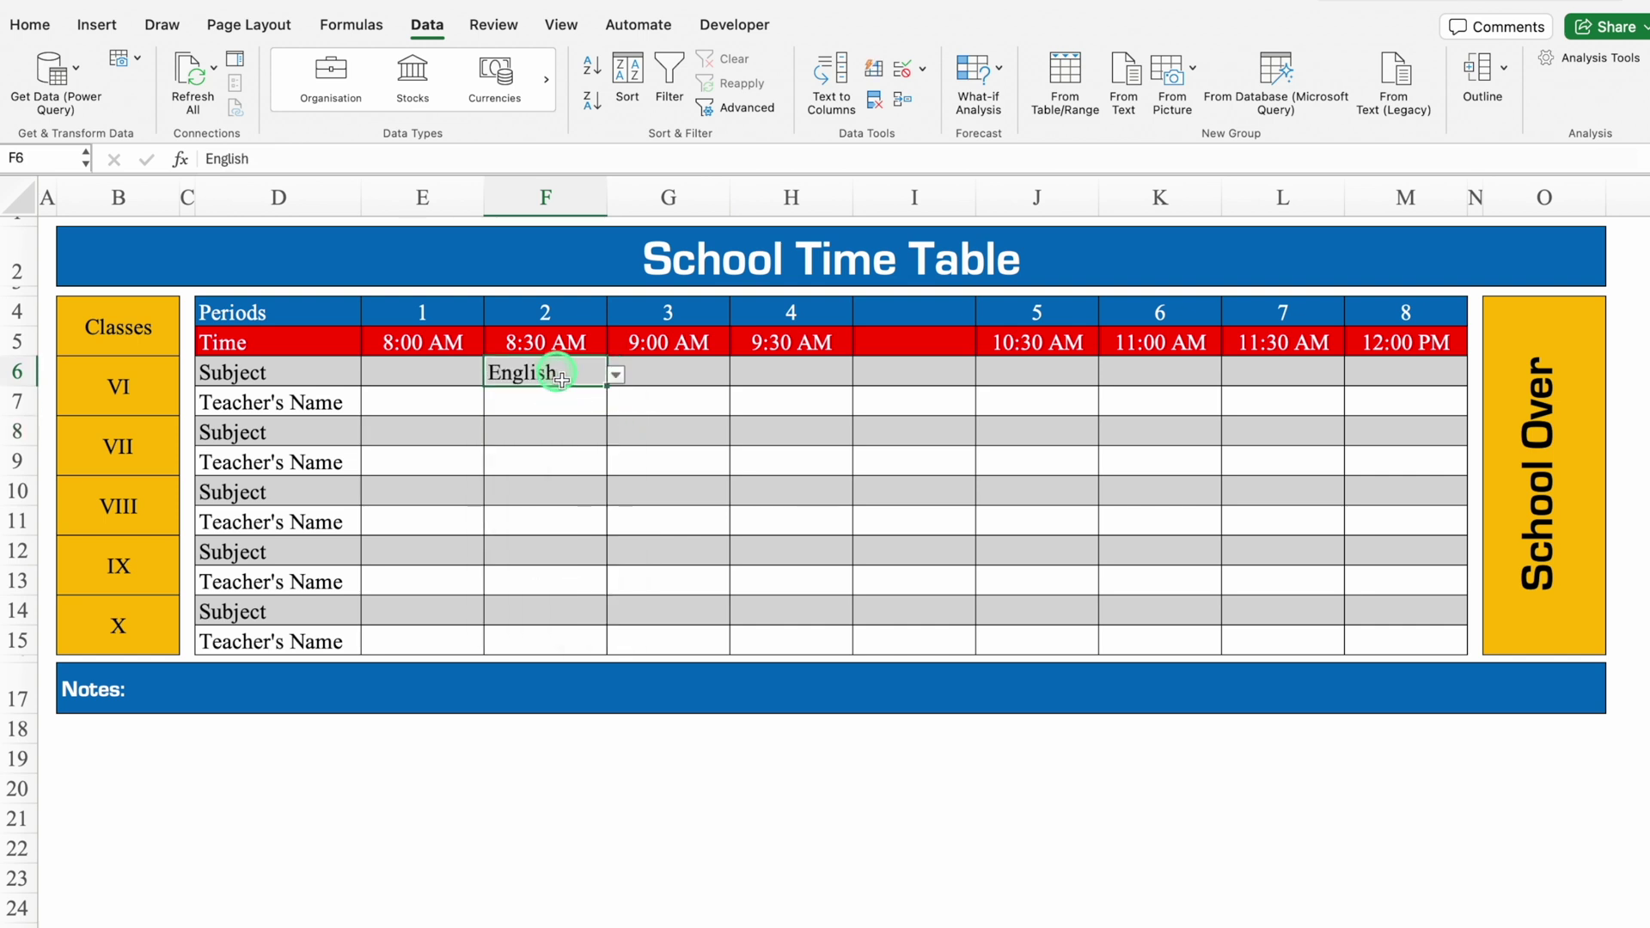
key(Delete)
Step: Check the subject drop-down list for class VI in Period 8, cell M6
click(680, 375)
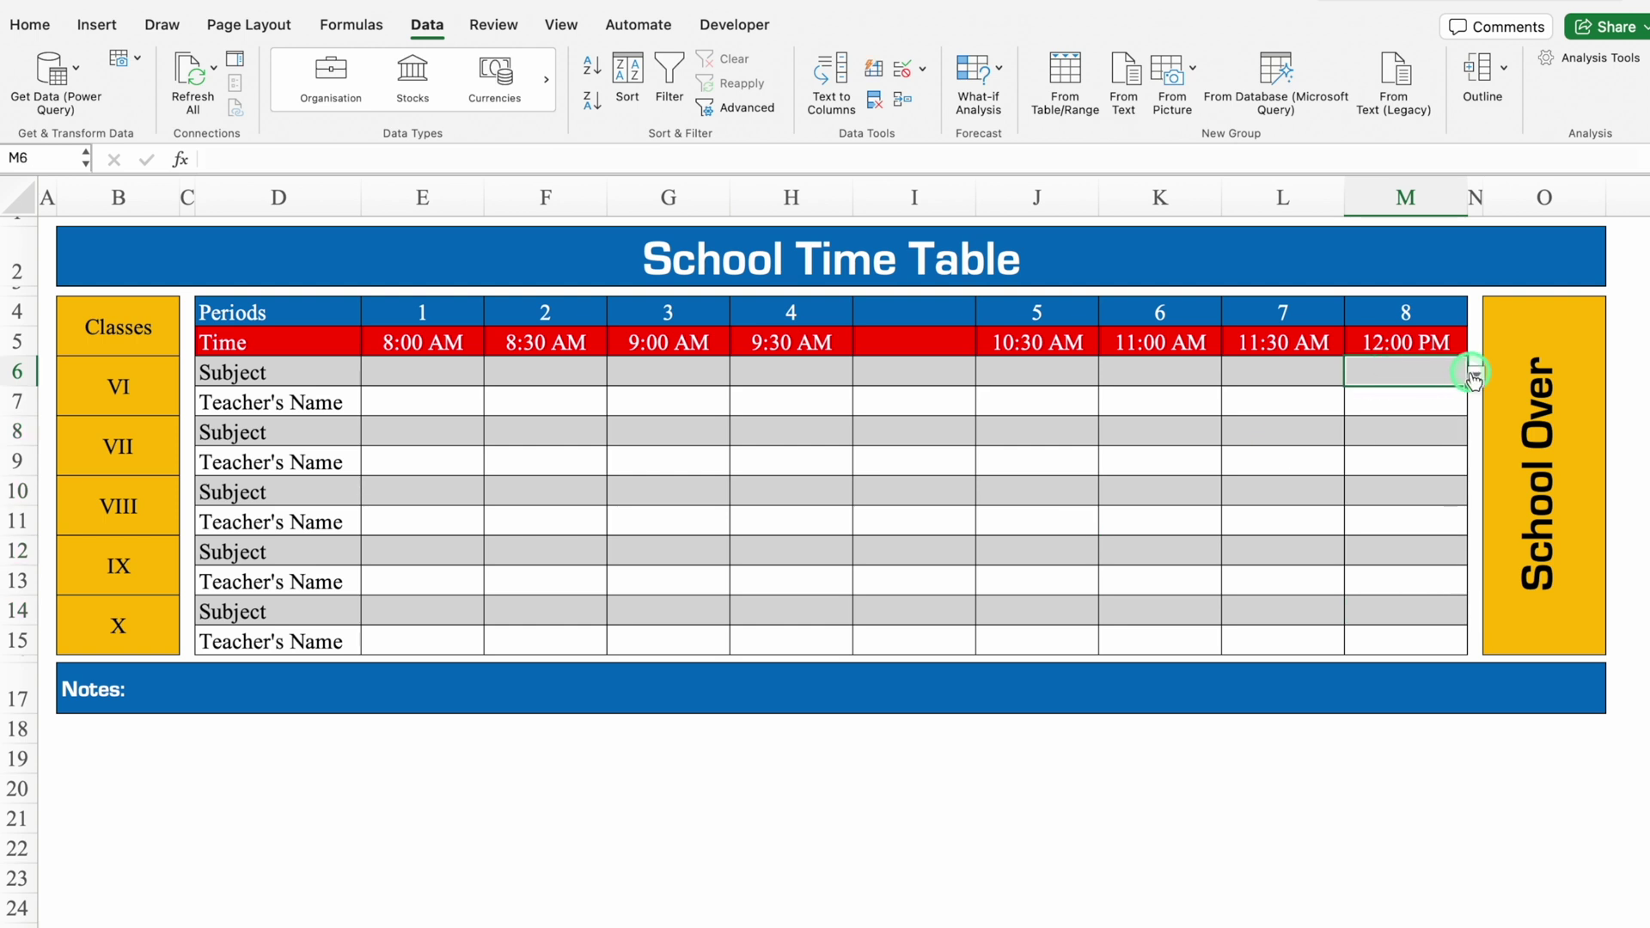
click(1475, 375)
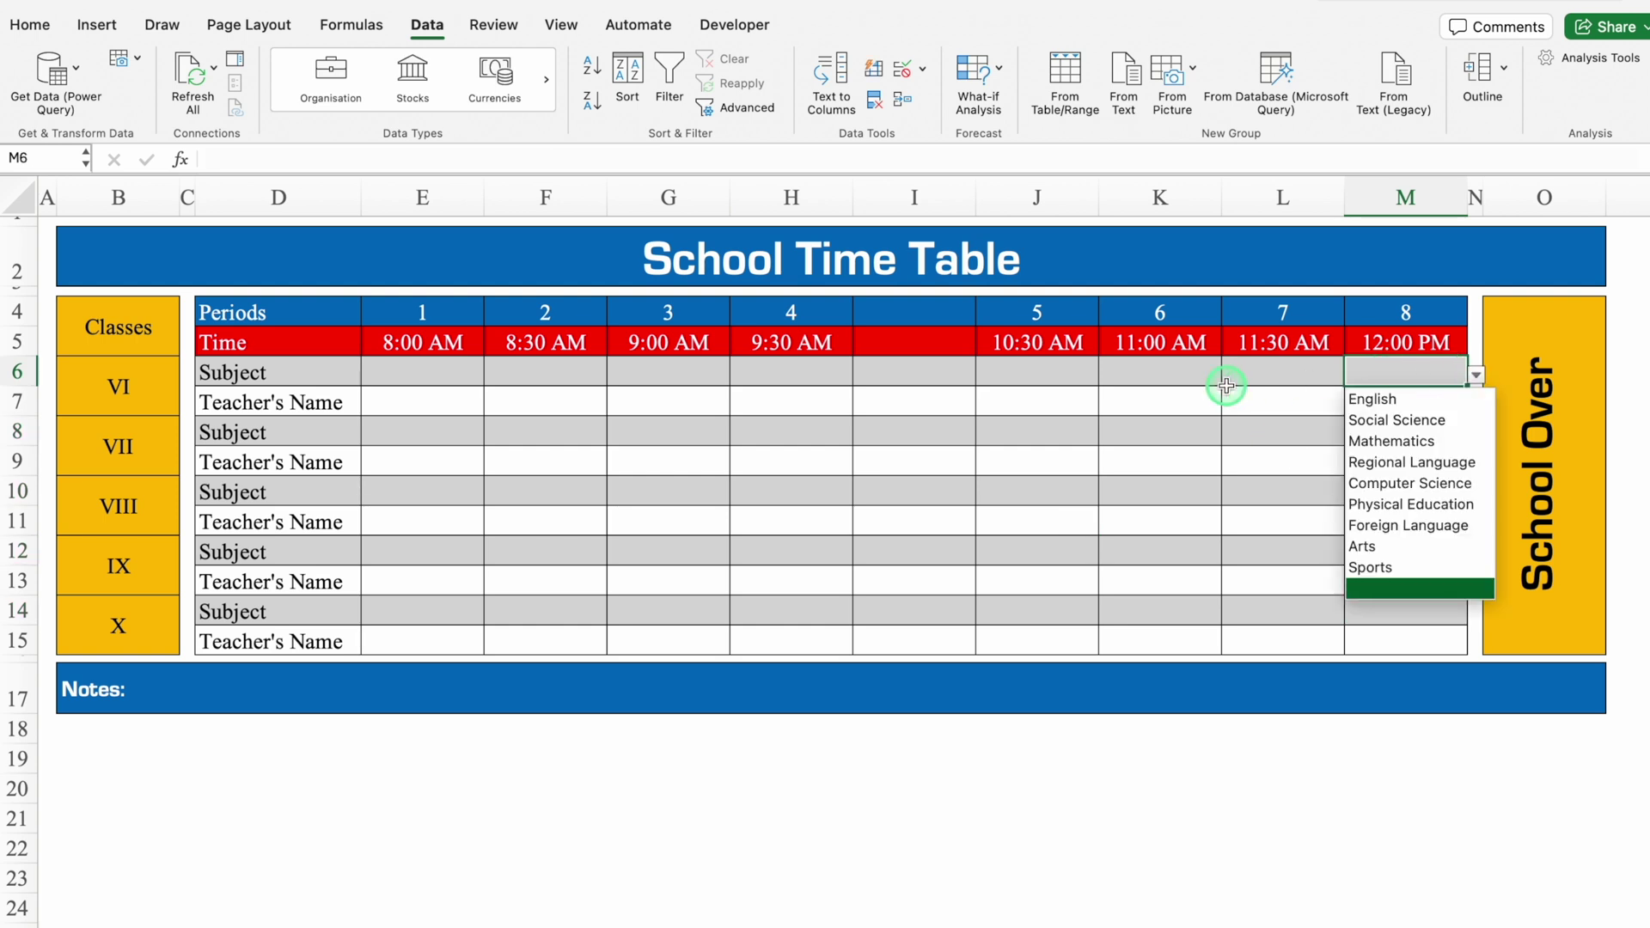
Step: Choose English as the Period 1 subject for class VI in cell E6
click(394, 371)
click(395, 371)
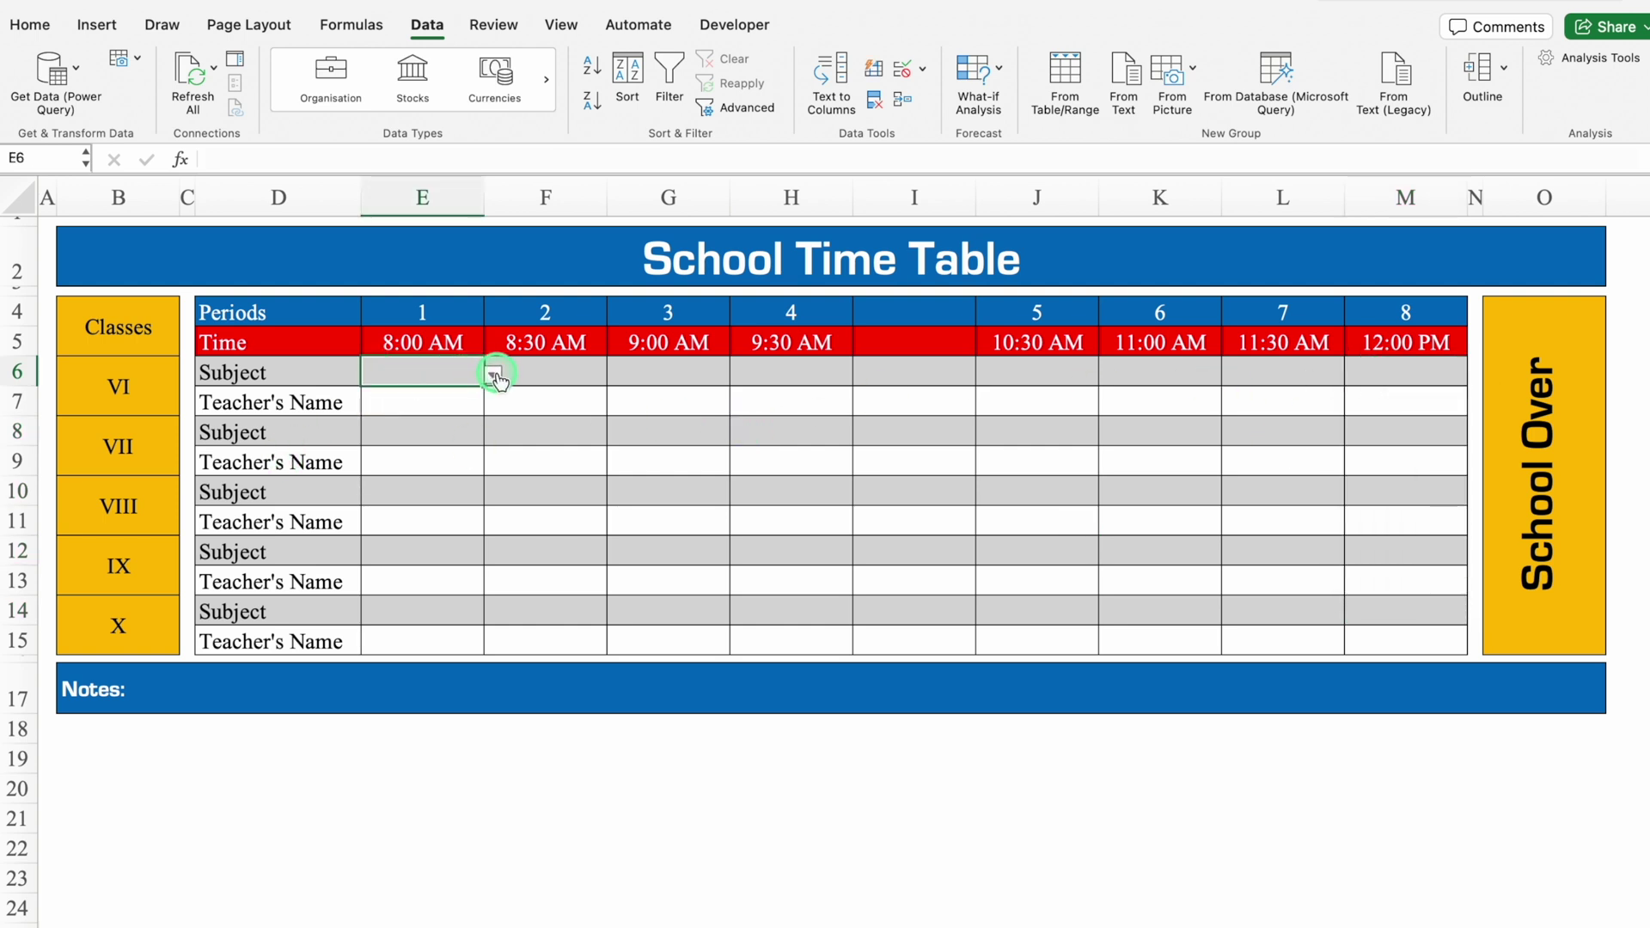
click(496, 377)
click(449, 394)
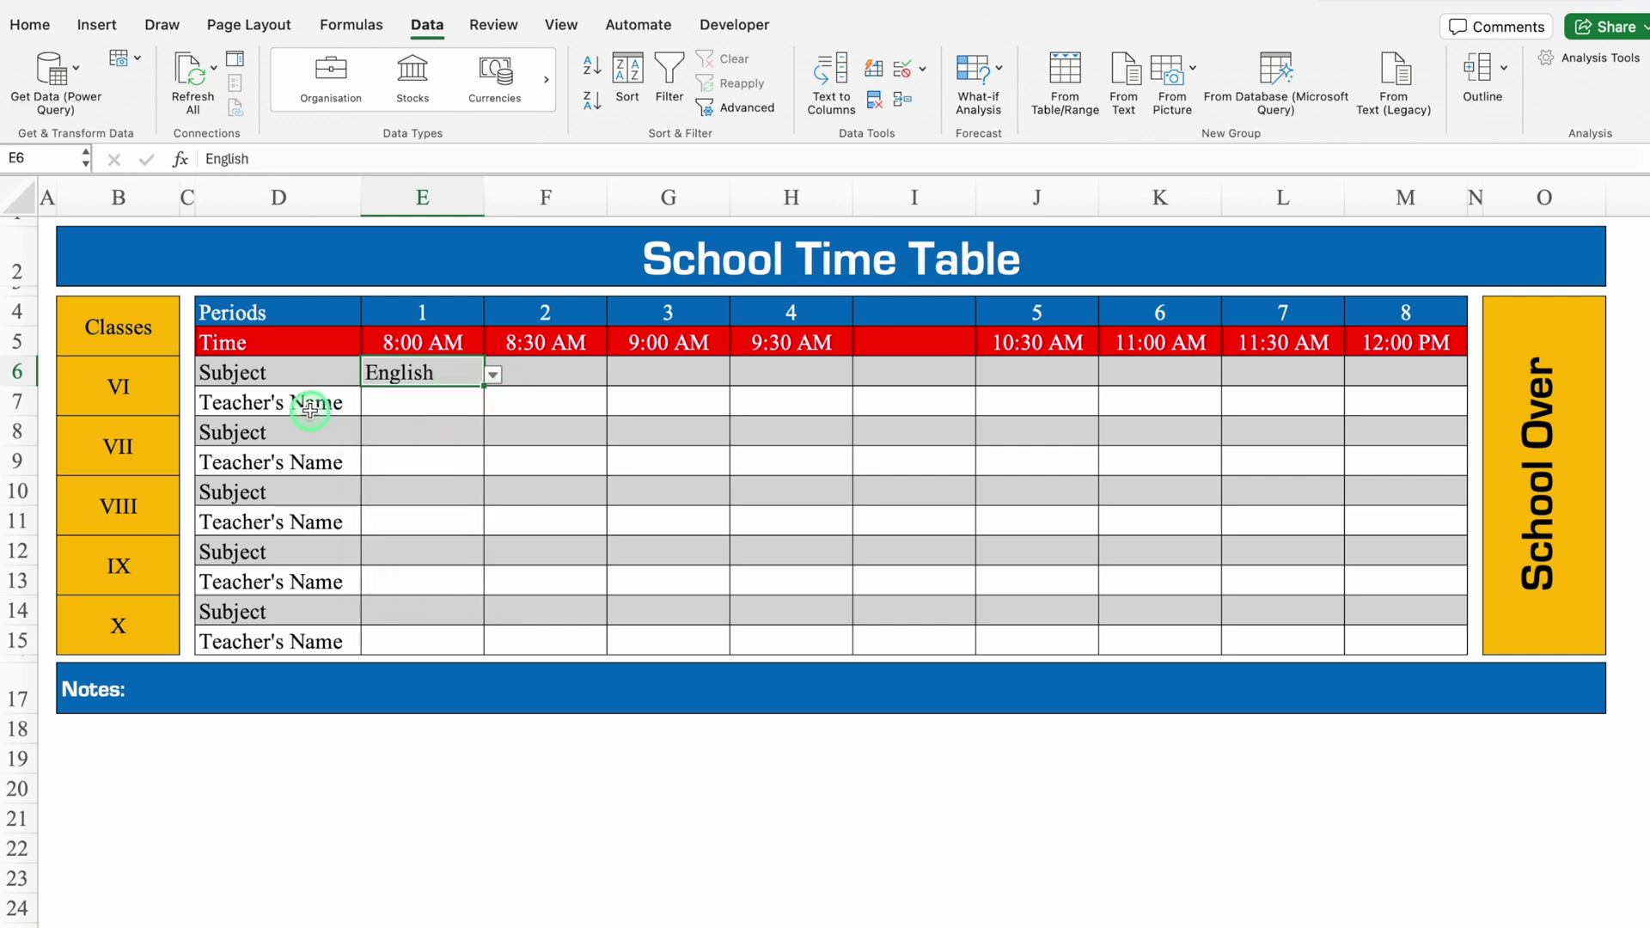
Step: Start an INDEX formula in the class VI teacher cell E7 with the absolute array Settings!$I$5:$N$14
click(419, 404)
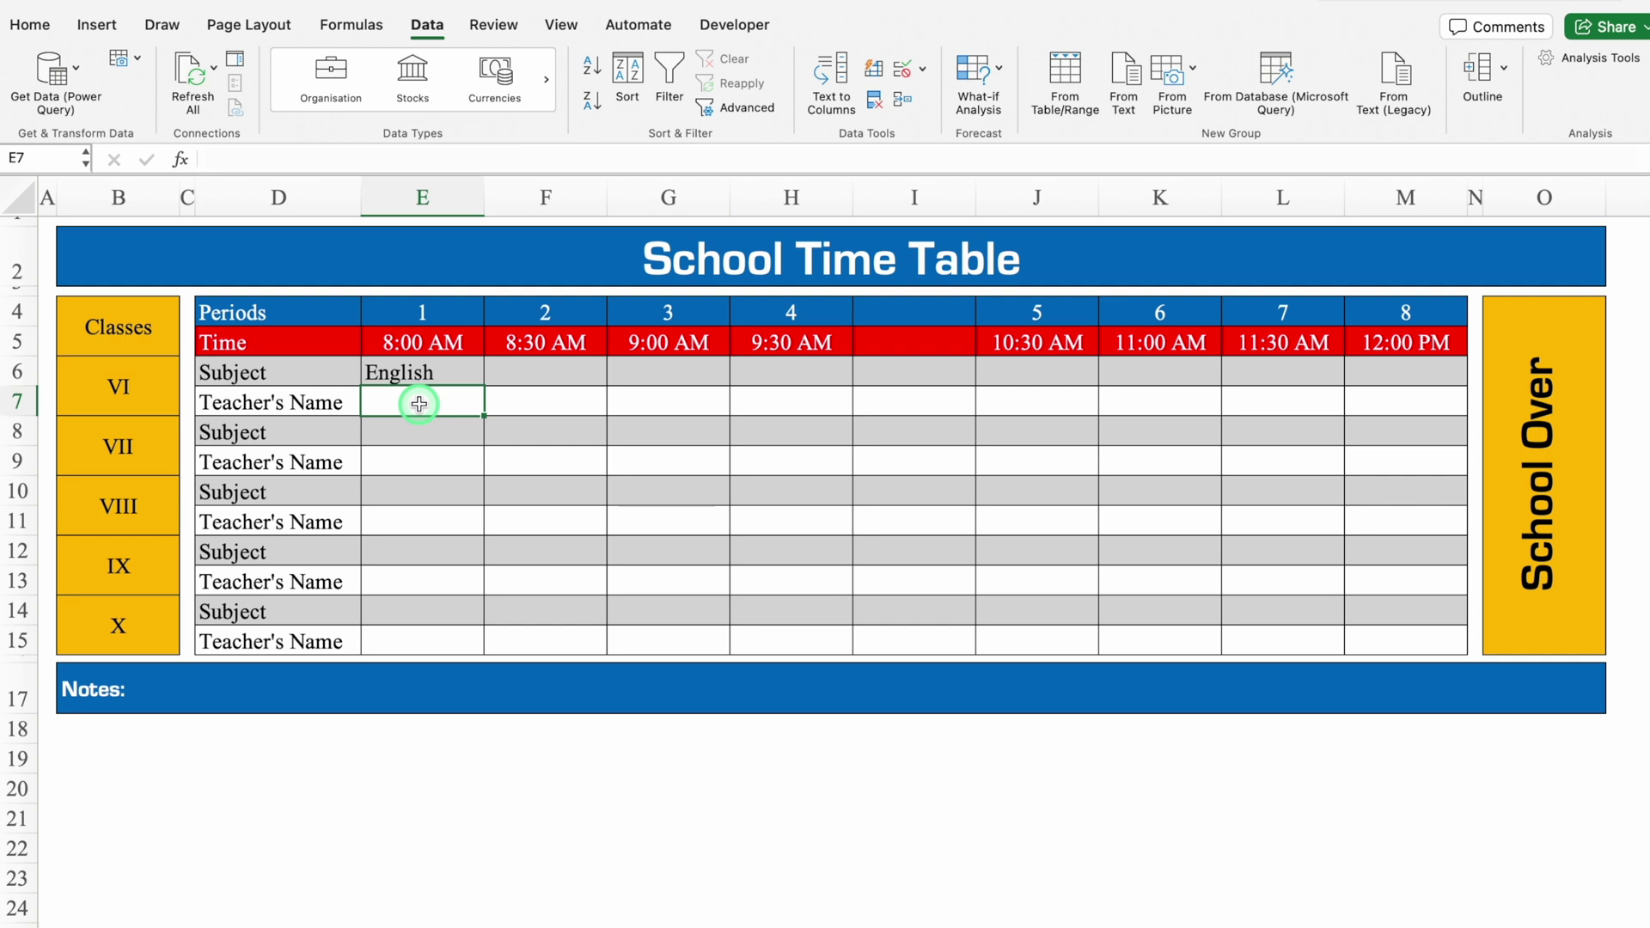
text(=ind)
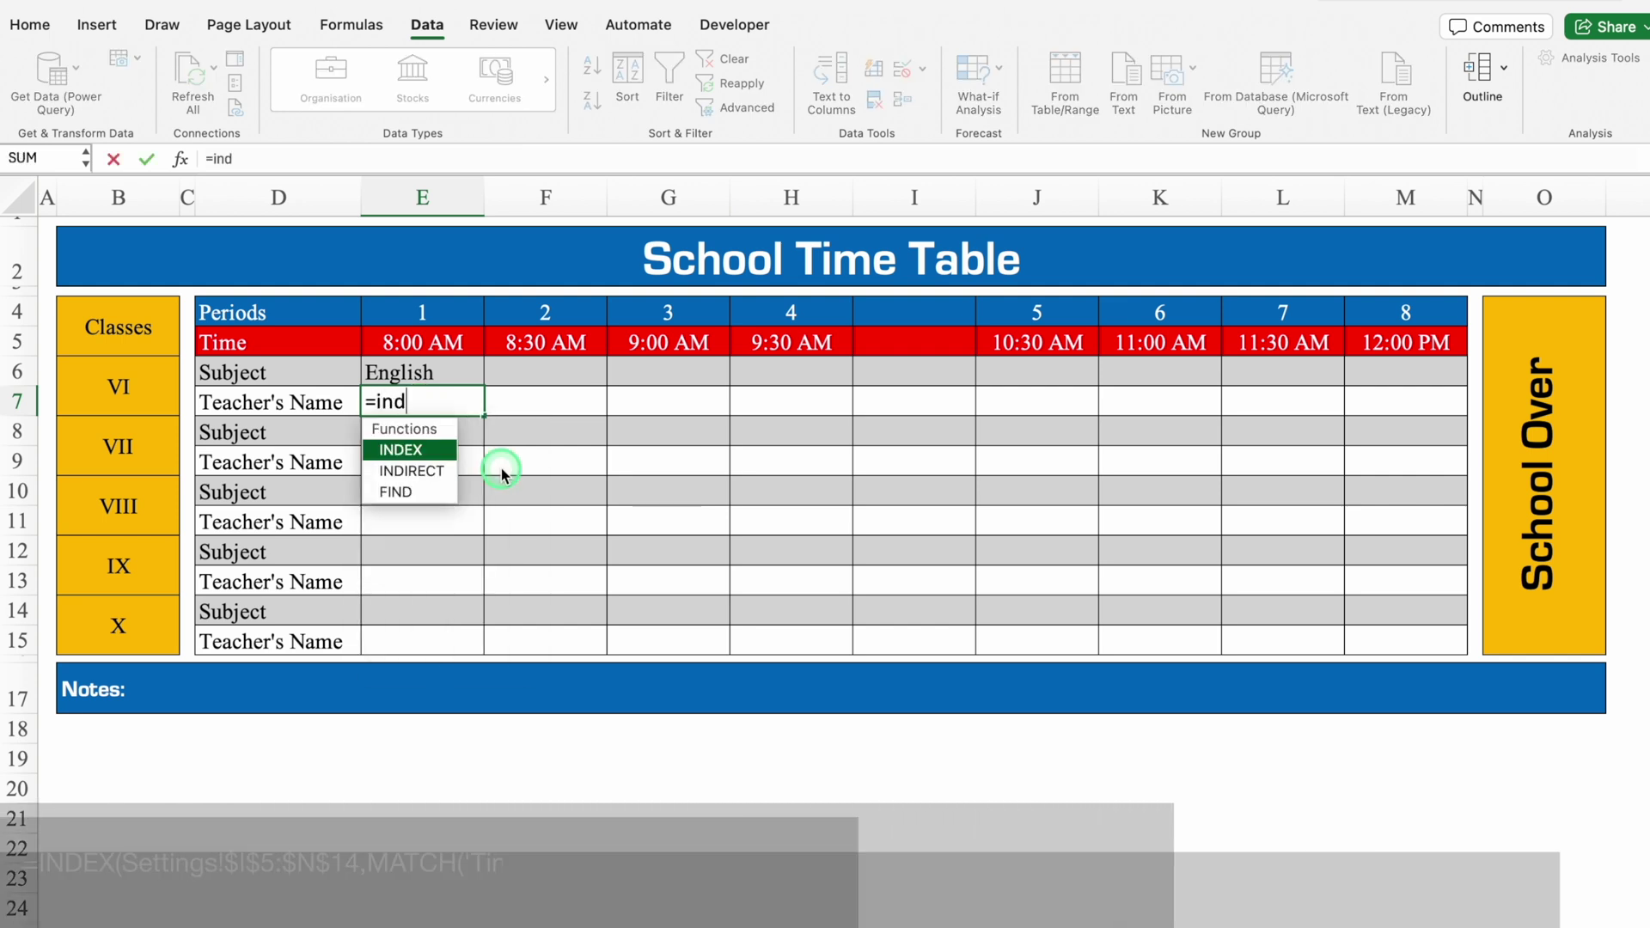
text(ex)
double_click(401, 452)
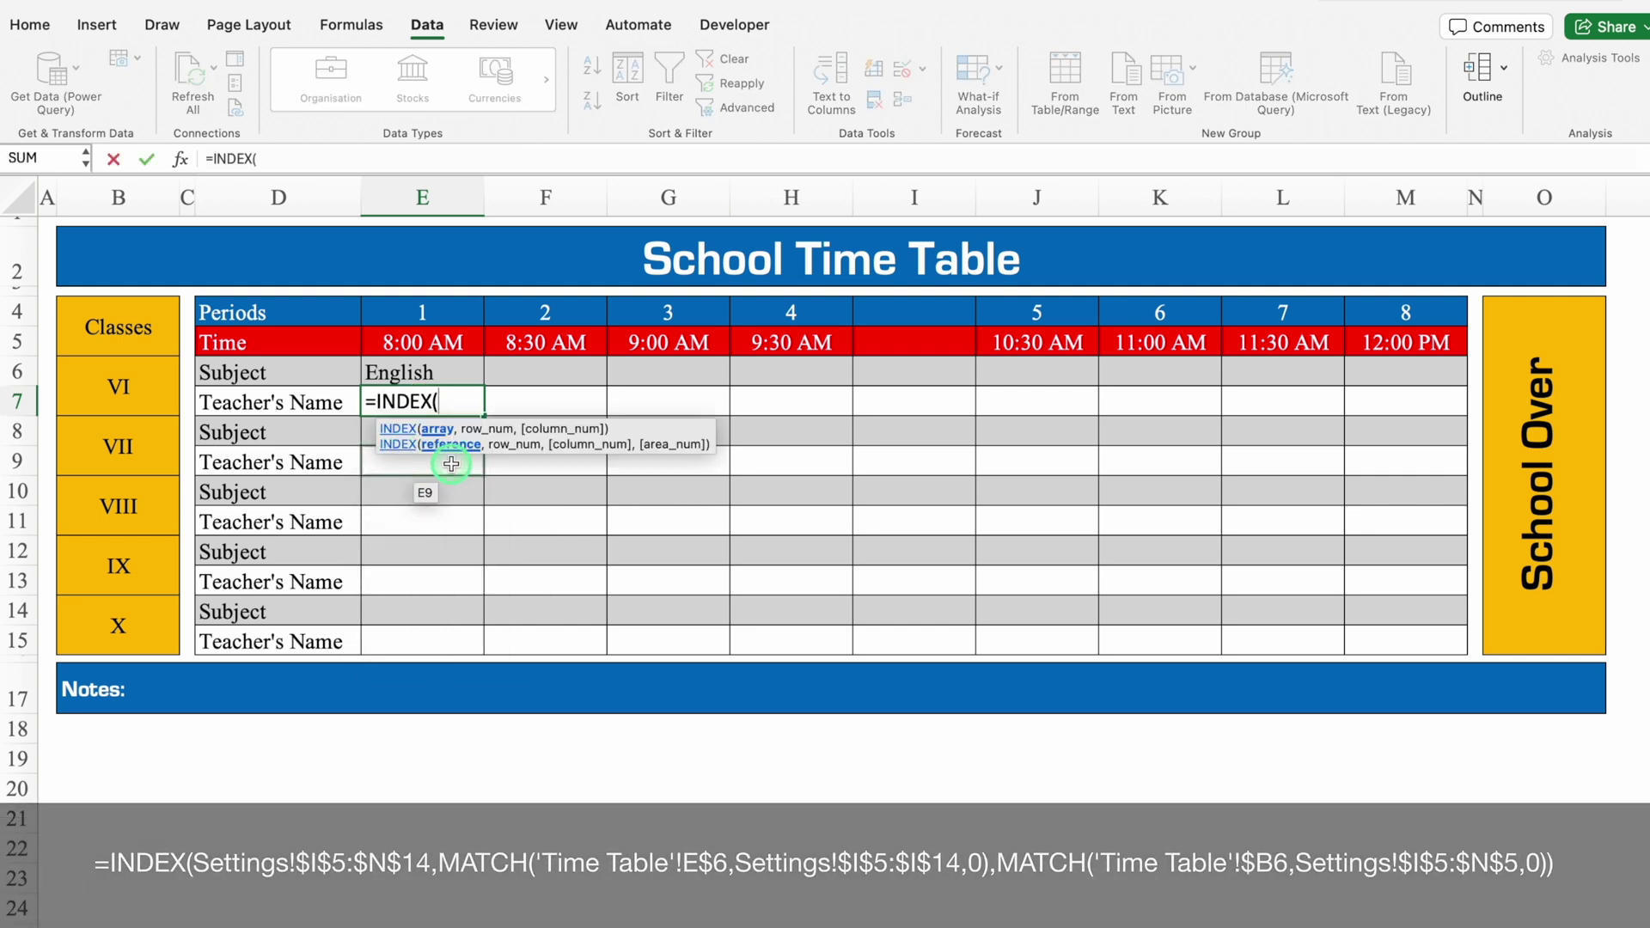
click(219, 915)
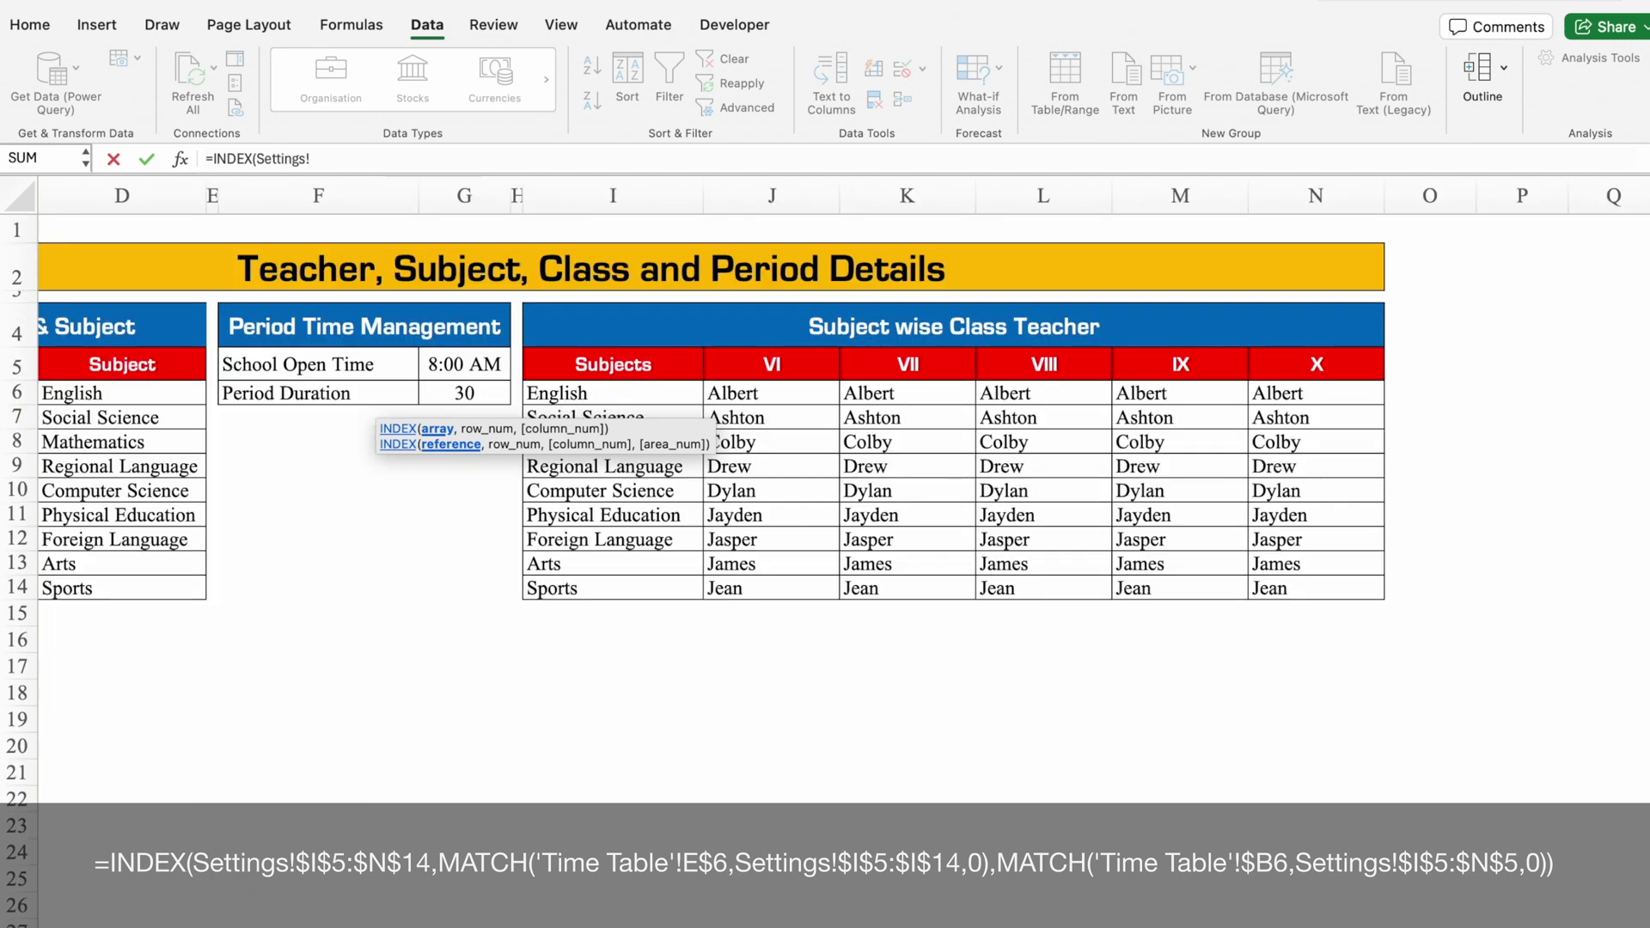
drag(652, 365, 1294, 601)
key(F4)
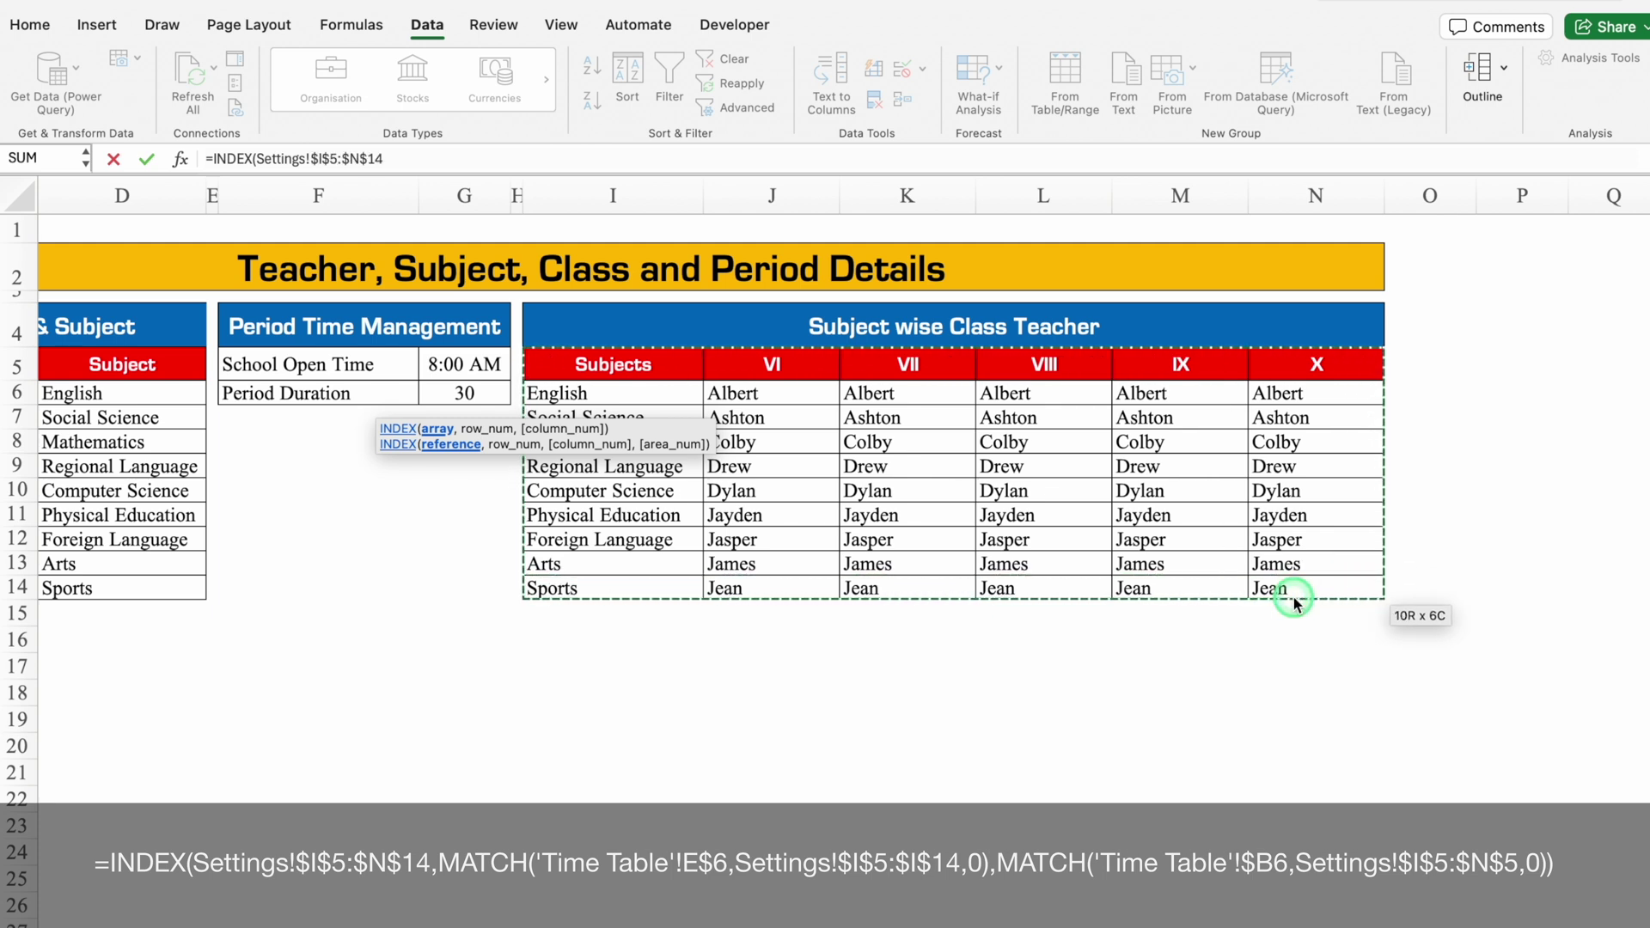
Step: Add a MATCH for the INDEX row number with 'Time Table'!E$6 as its lookup value
text(,match)
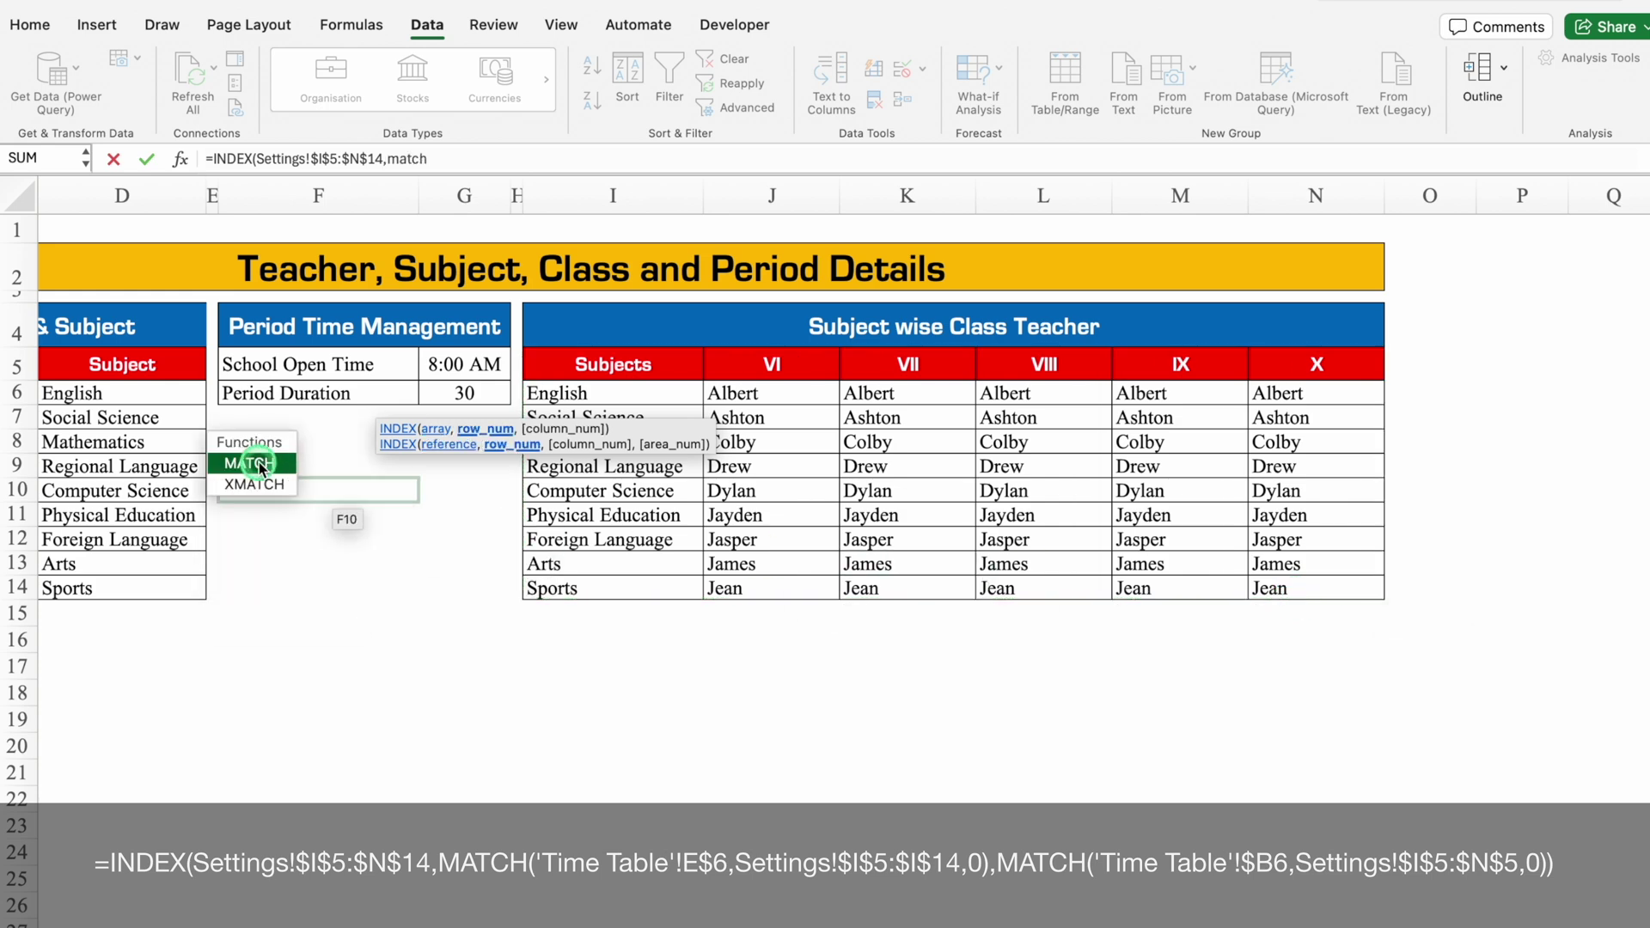
key(Tab)
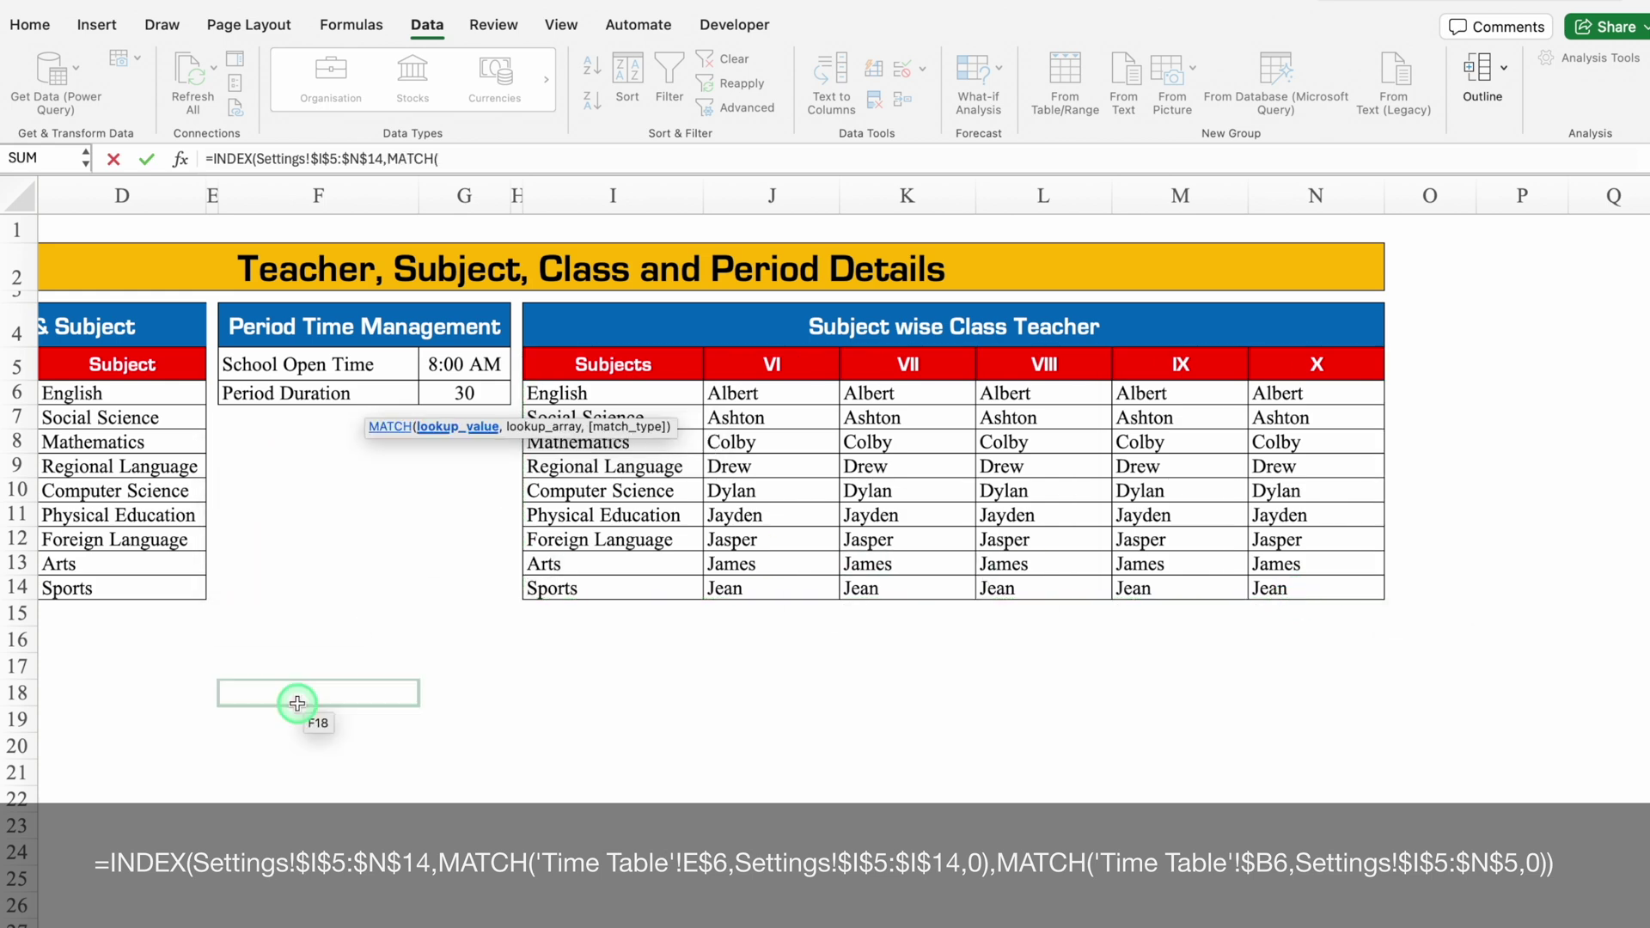
key(ctrl+Page_Up)
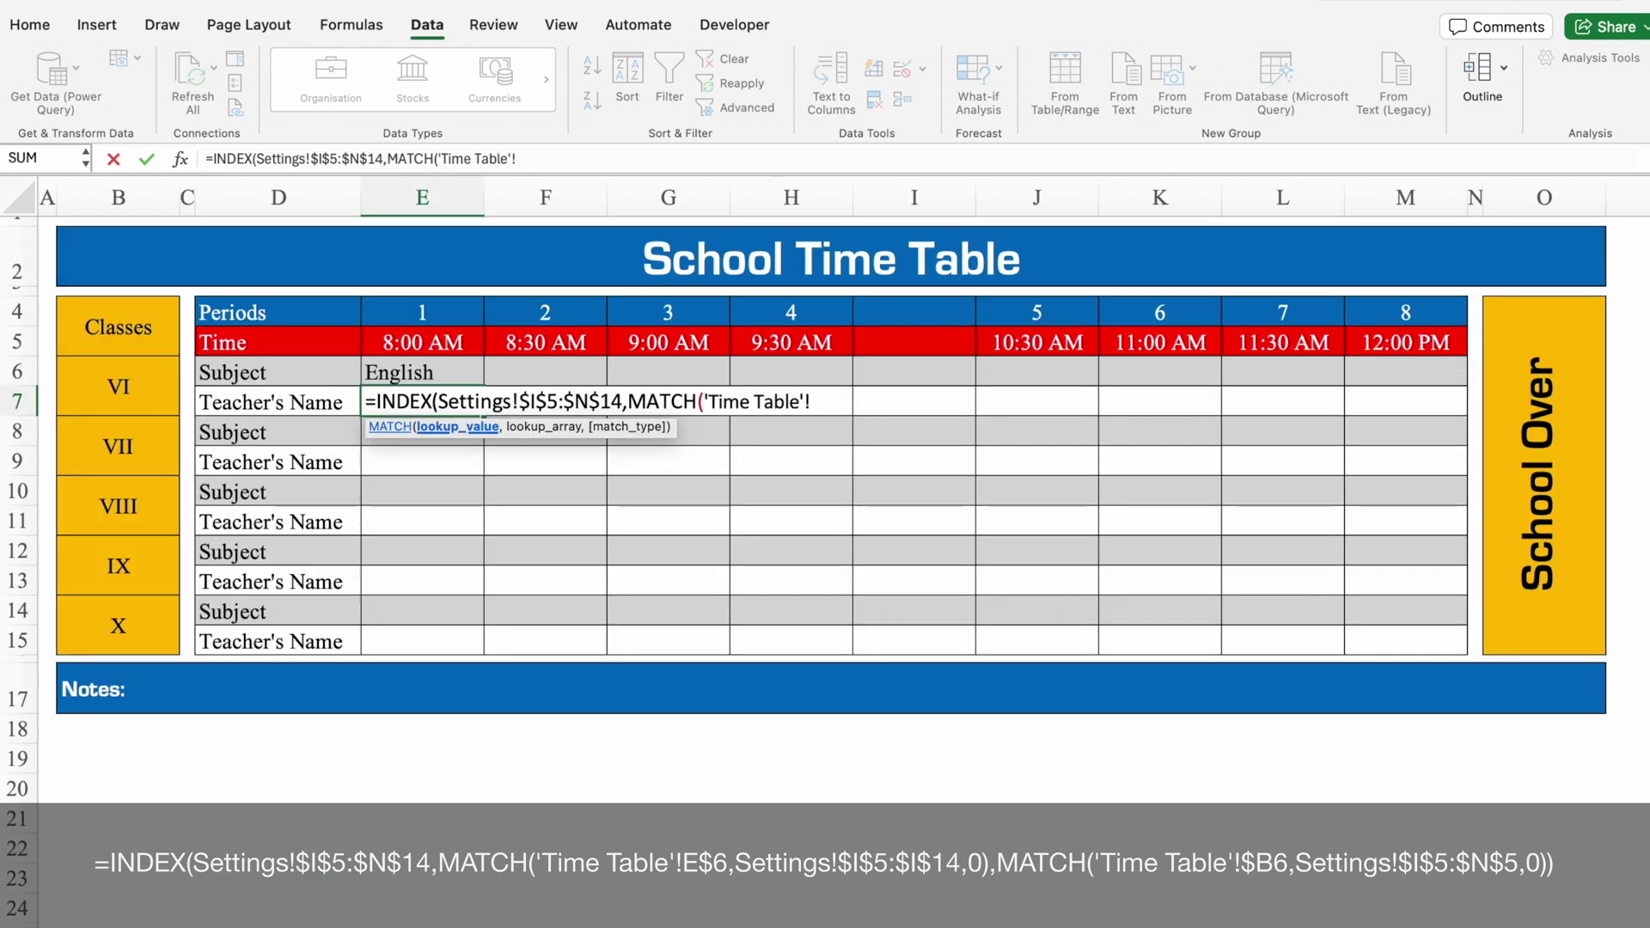
click(431, 372)
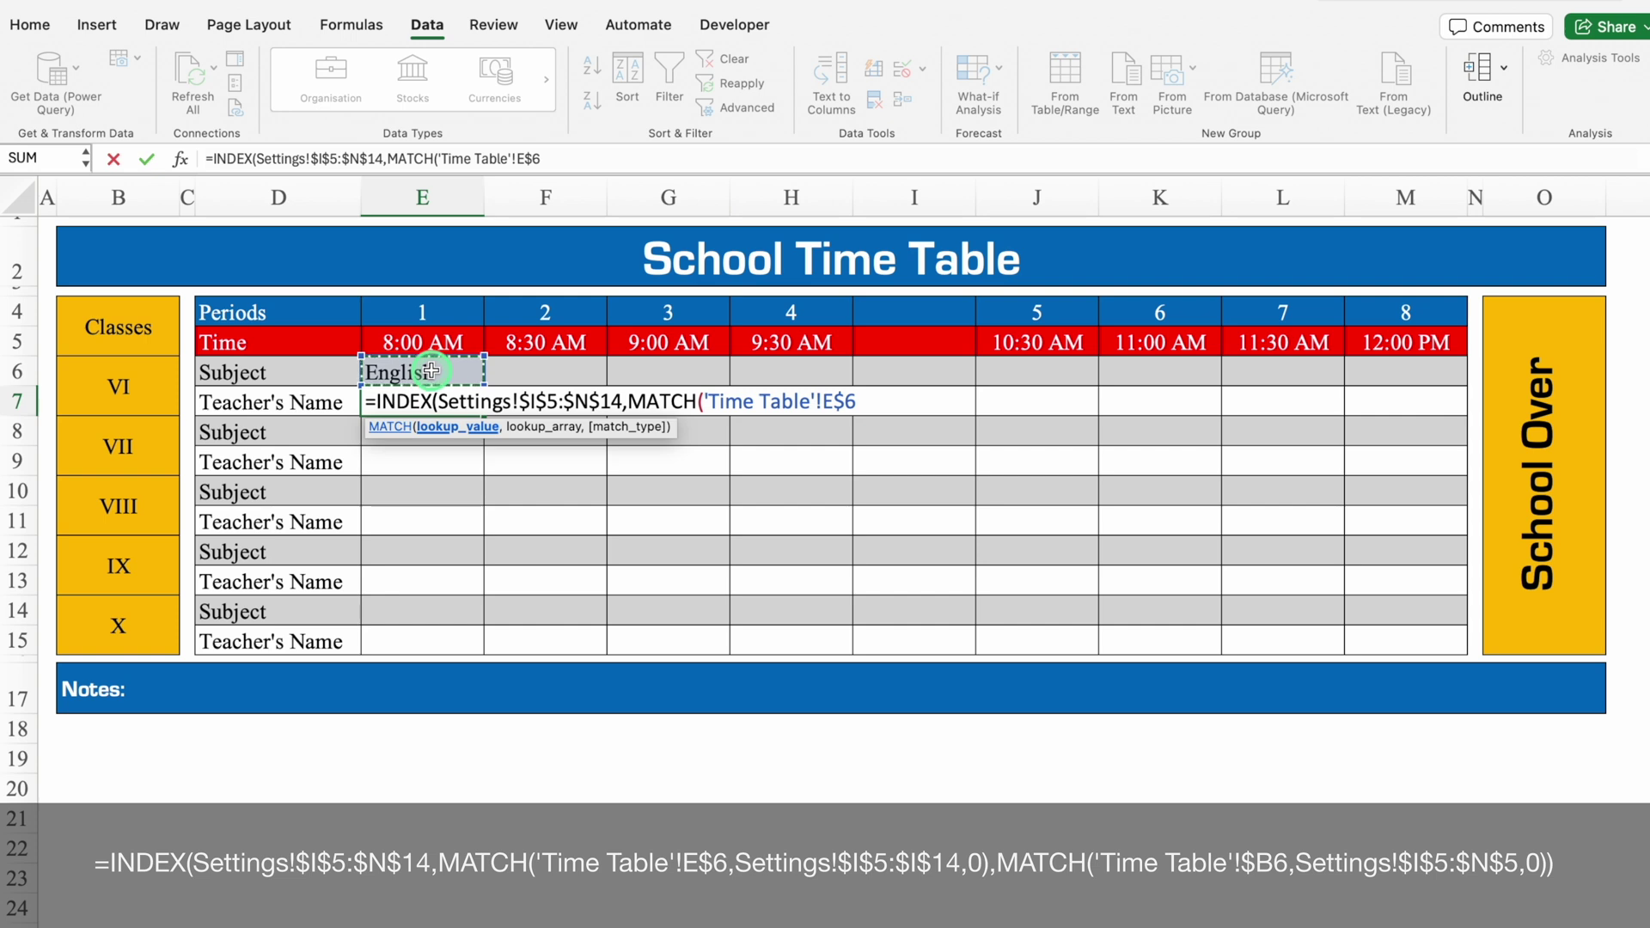
text(,)
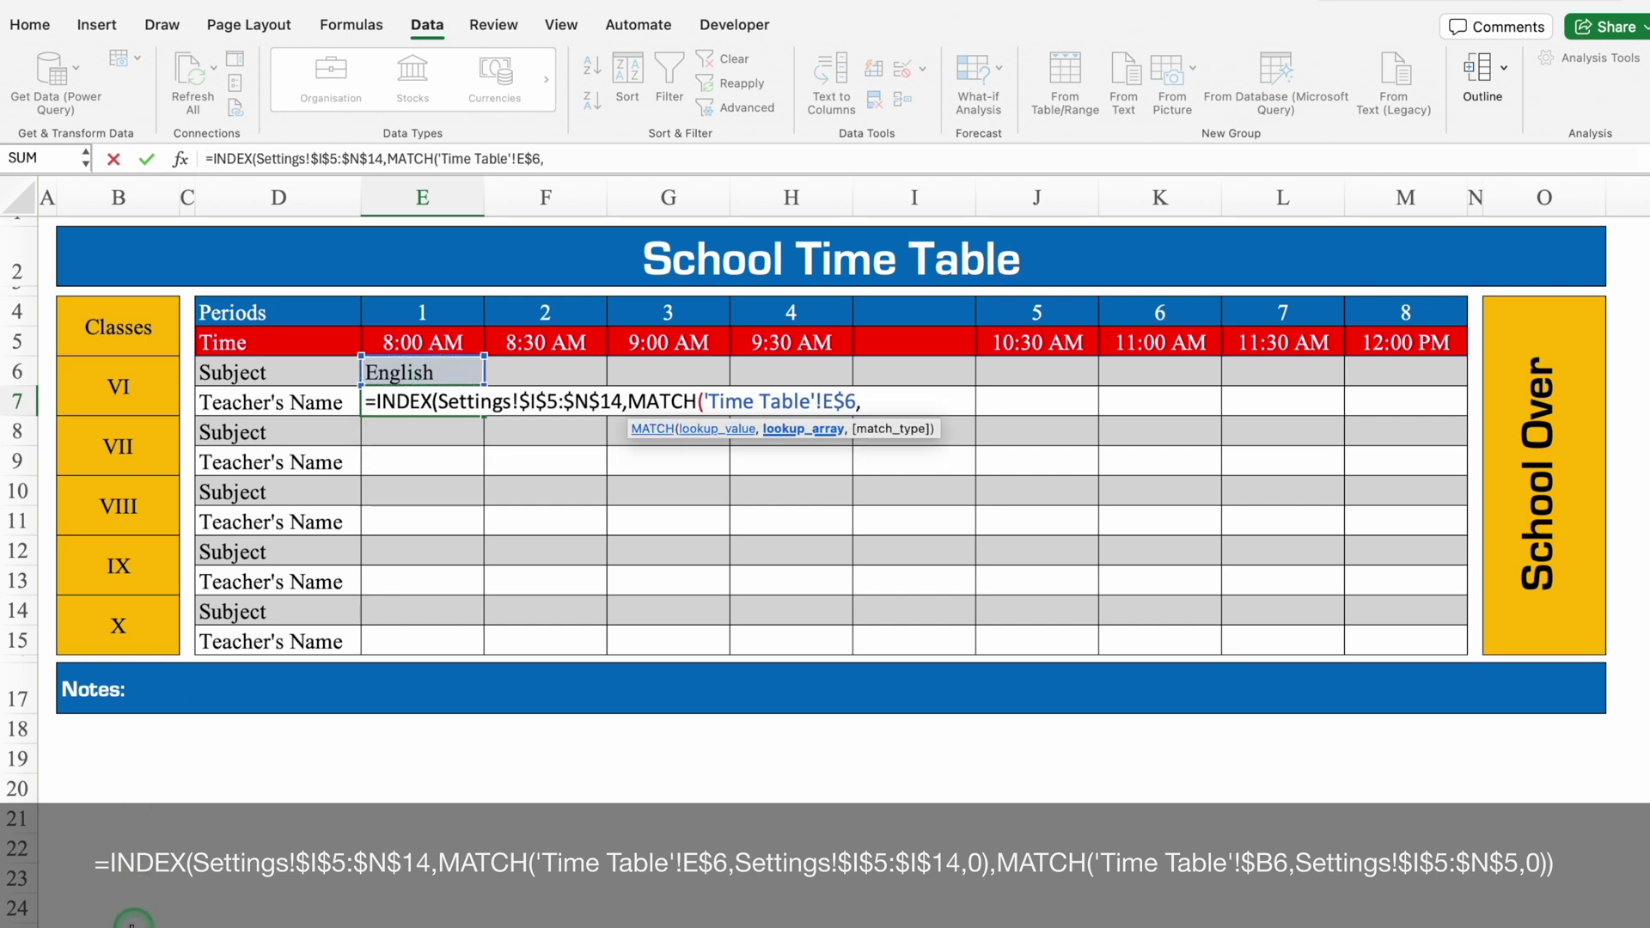
Step: Complete the row MATCH with lookup array Settings!$I$5:$I$14 and match type 0
click(224, 914)
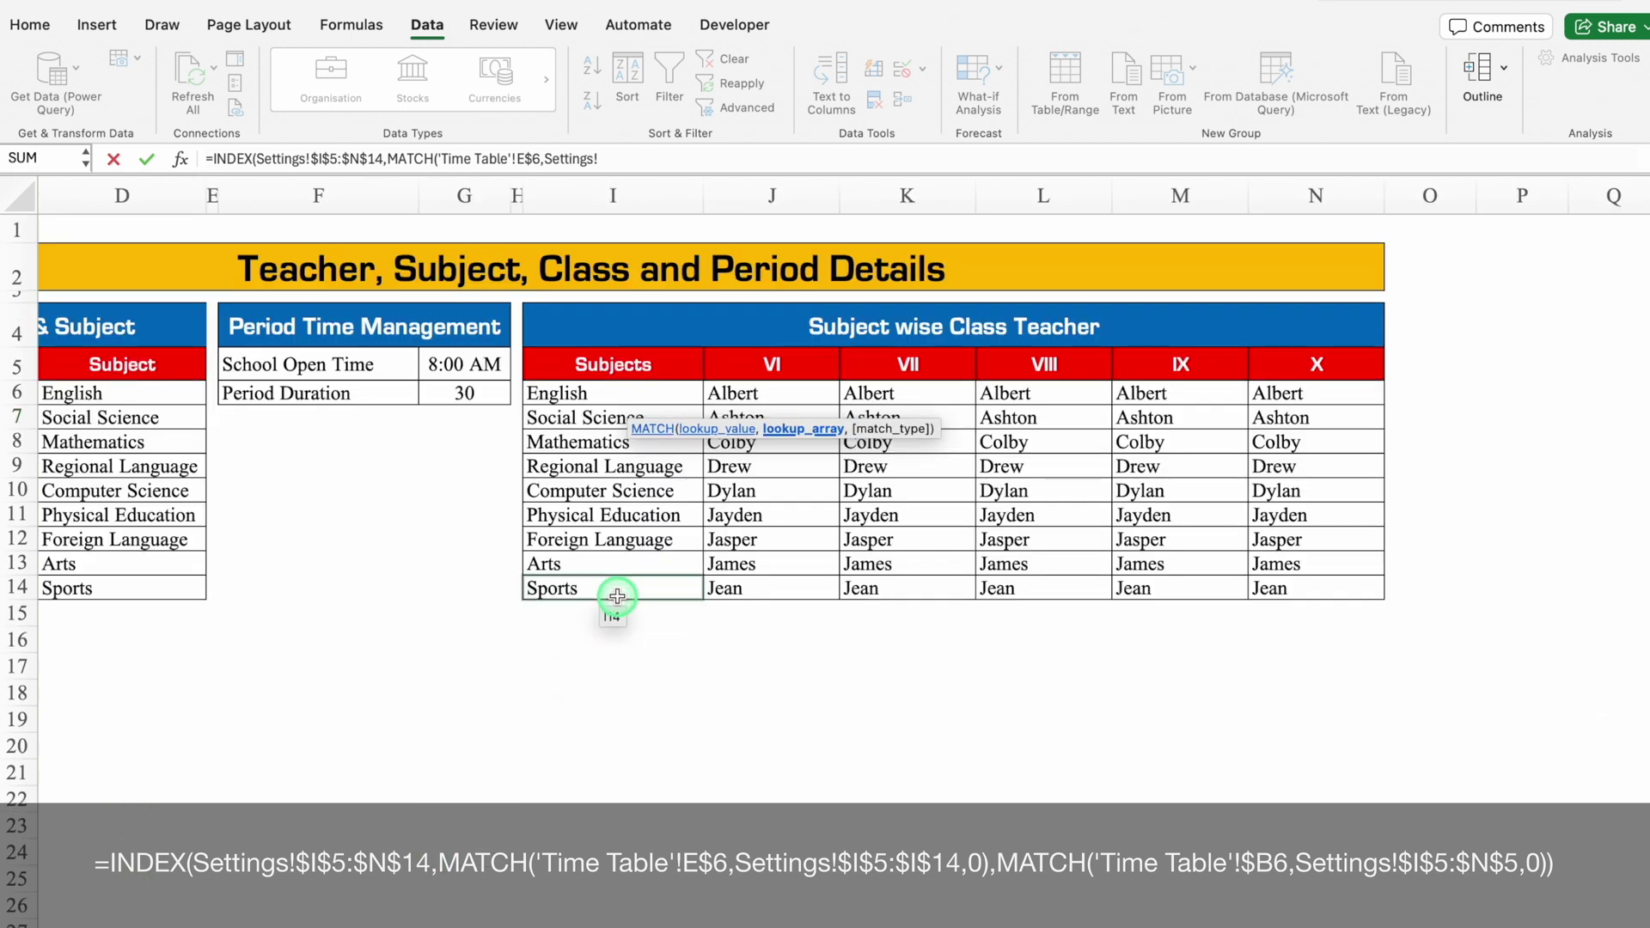
drag(625, 398, 626, 571)
drag(645, 361, 655, 591)
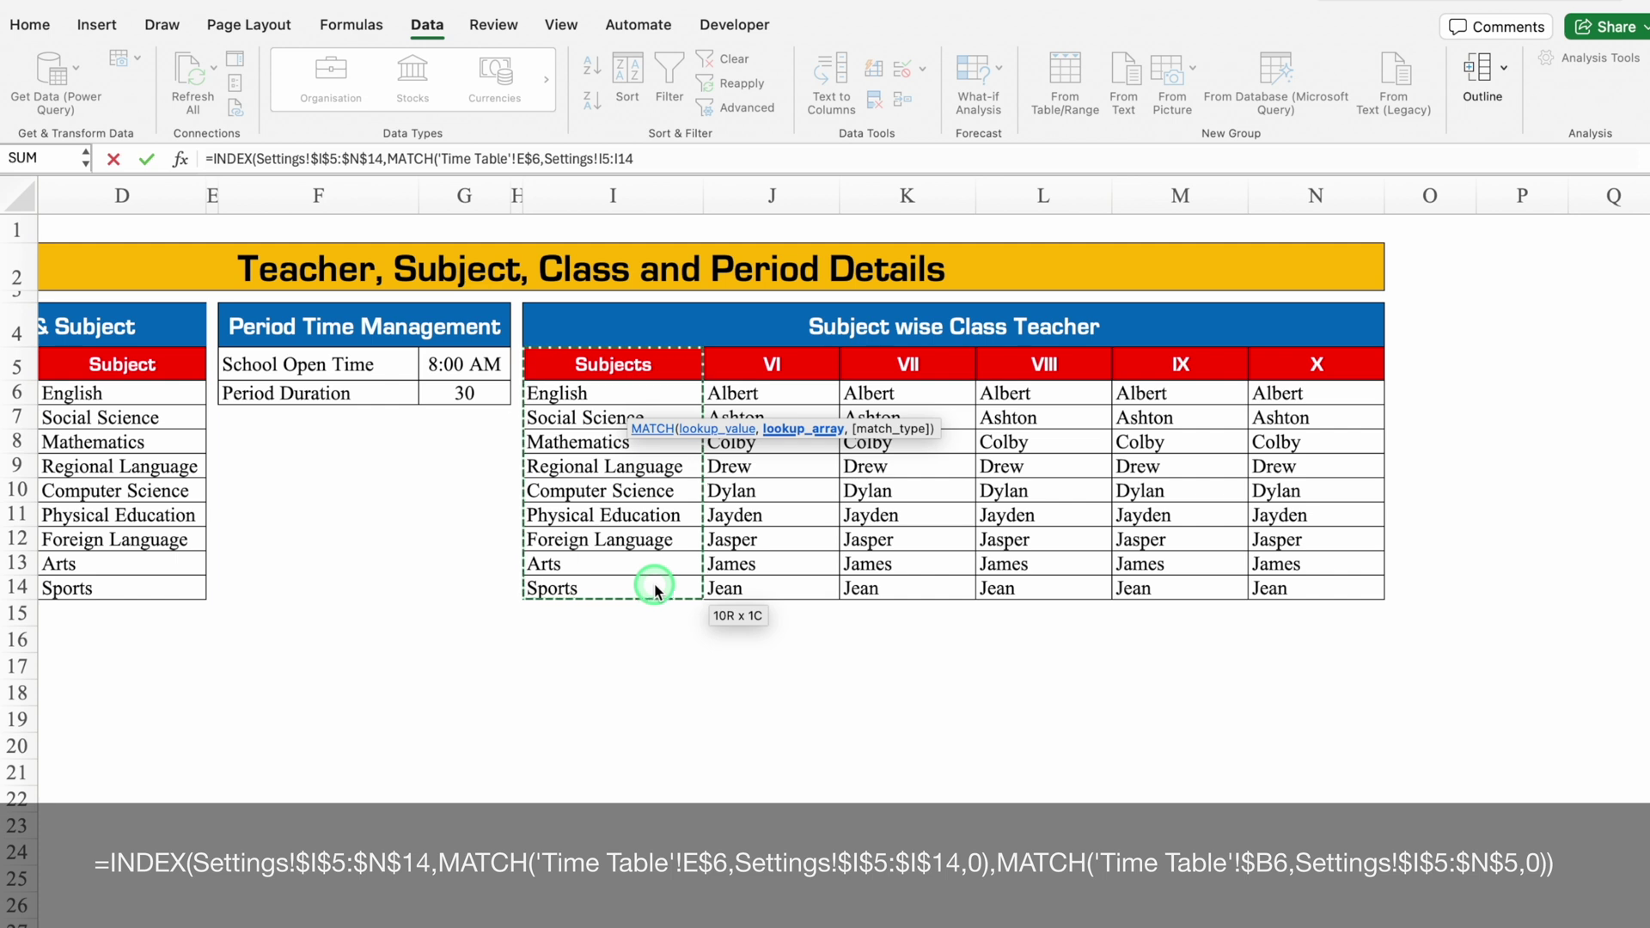
key(F4)
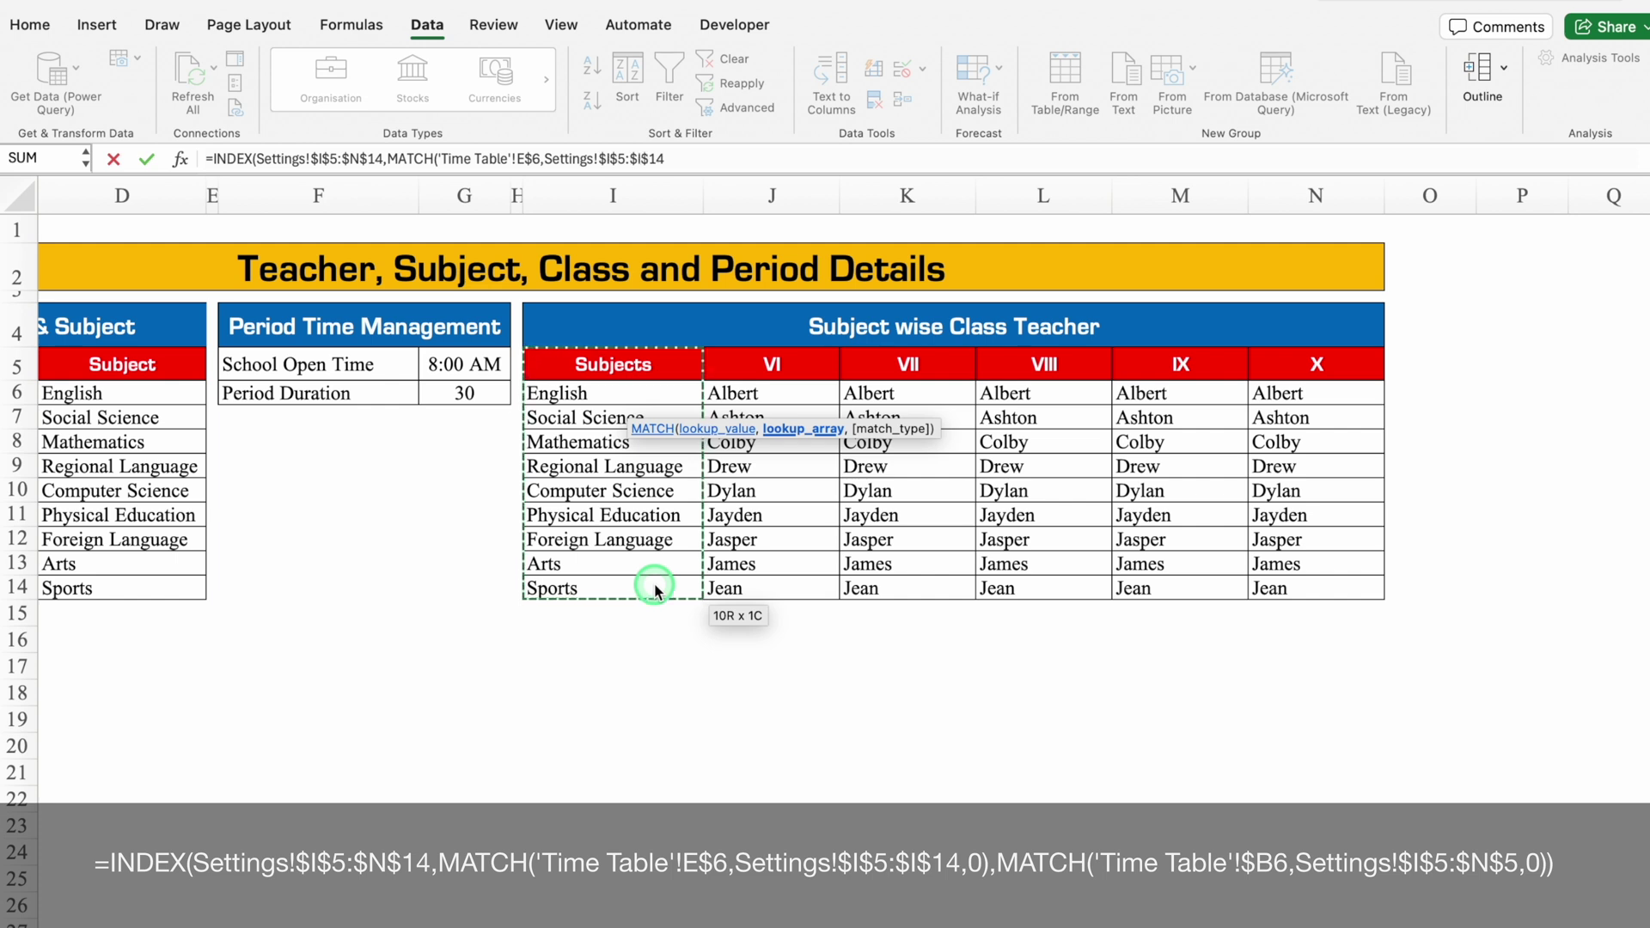
text(,)
double_click(383, 509)
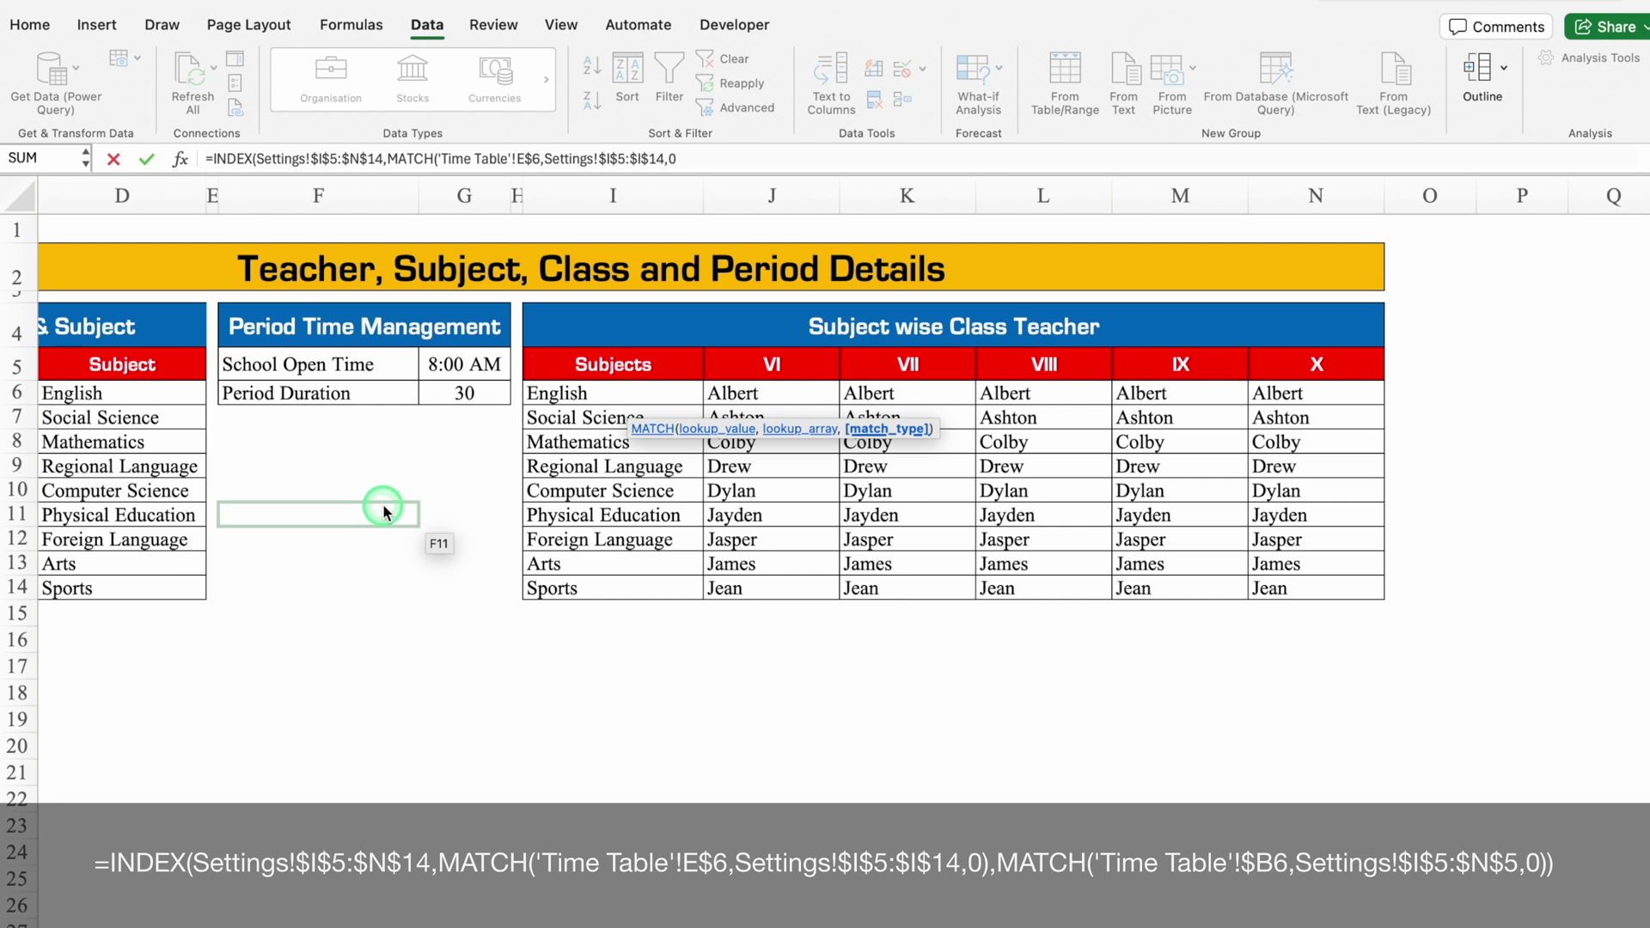
text(),)
Step: Add a second MATCH for the INDEX column number with the class cell 'Time Table'!$B6 as its lookup value
text(MAT)
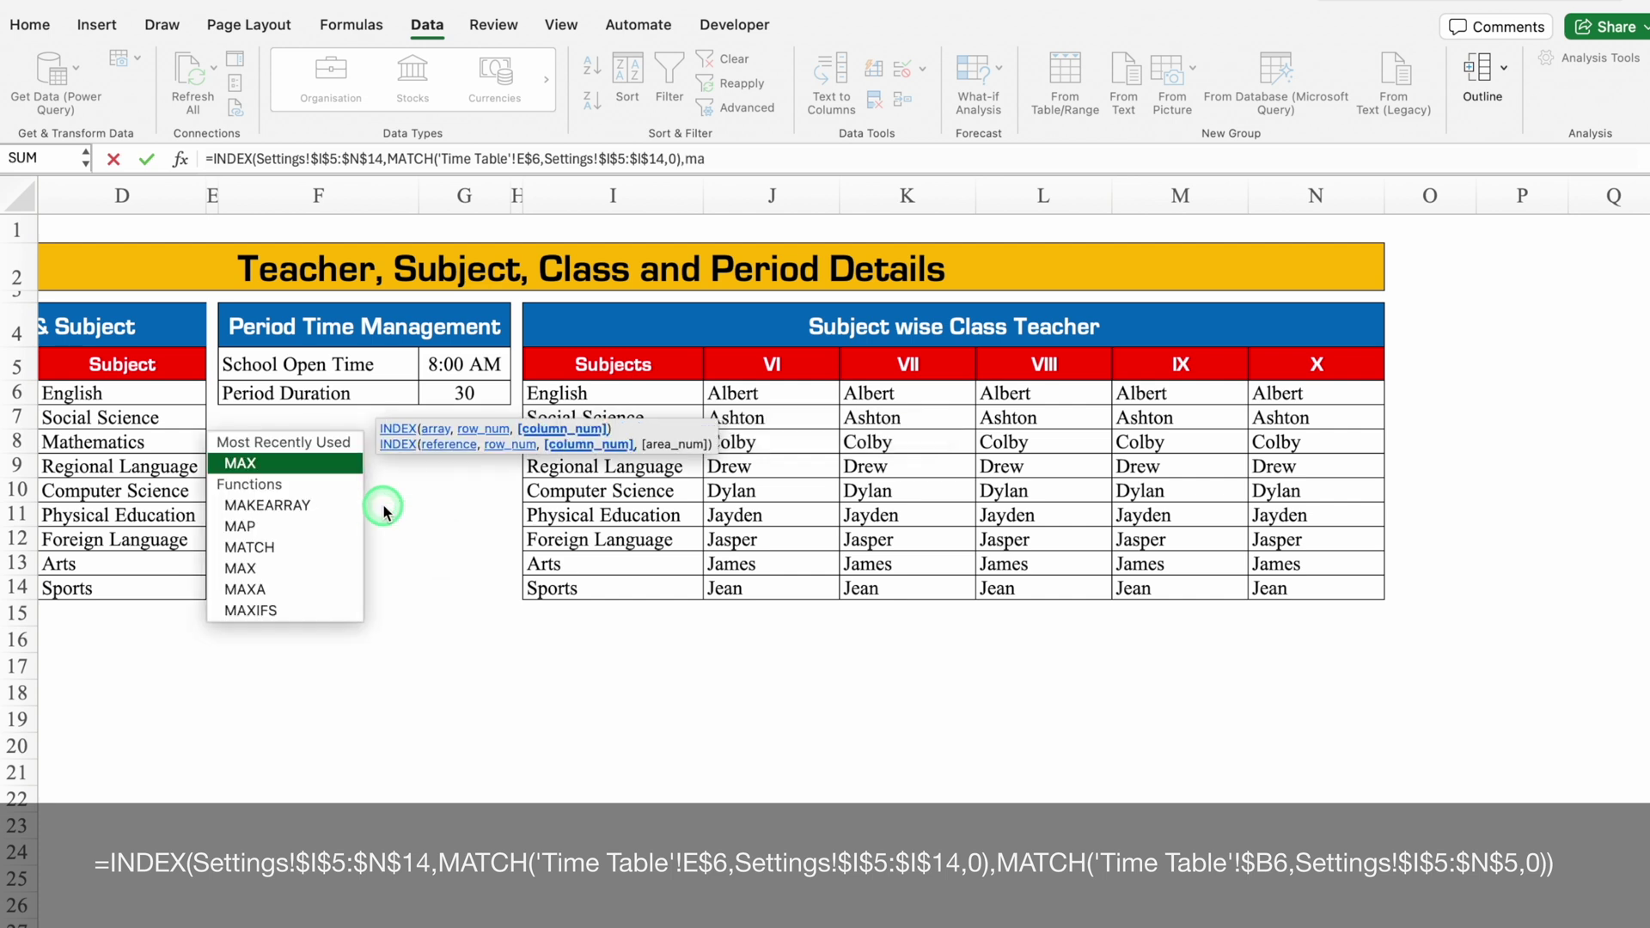
double_click(268, 470)
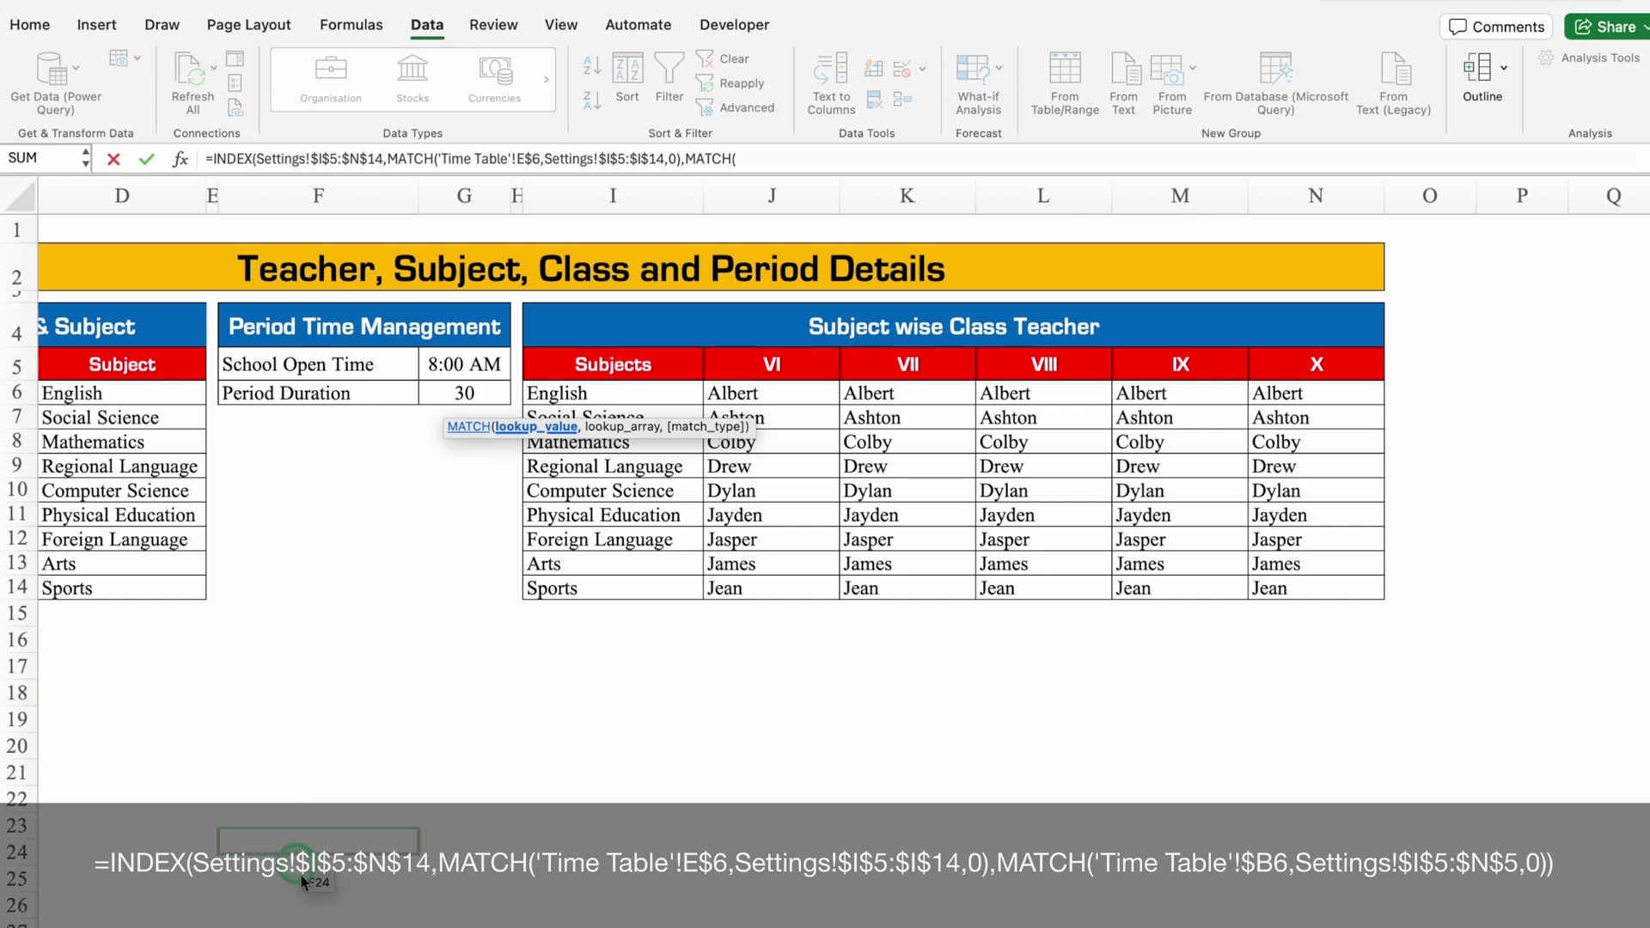
click(275, 920)
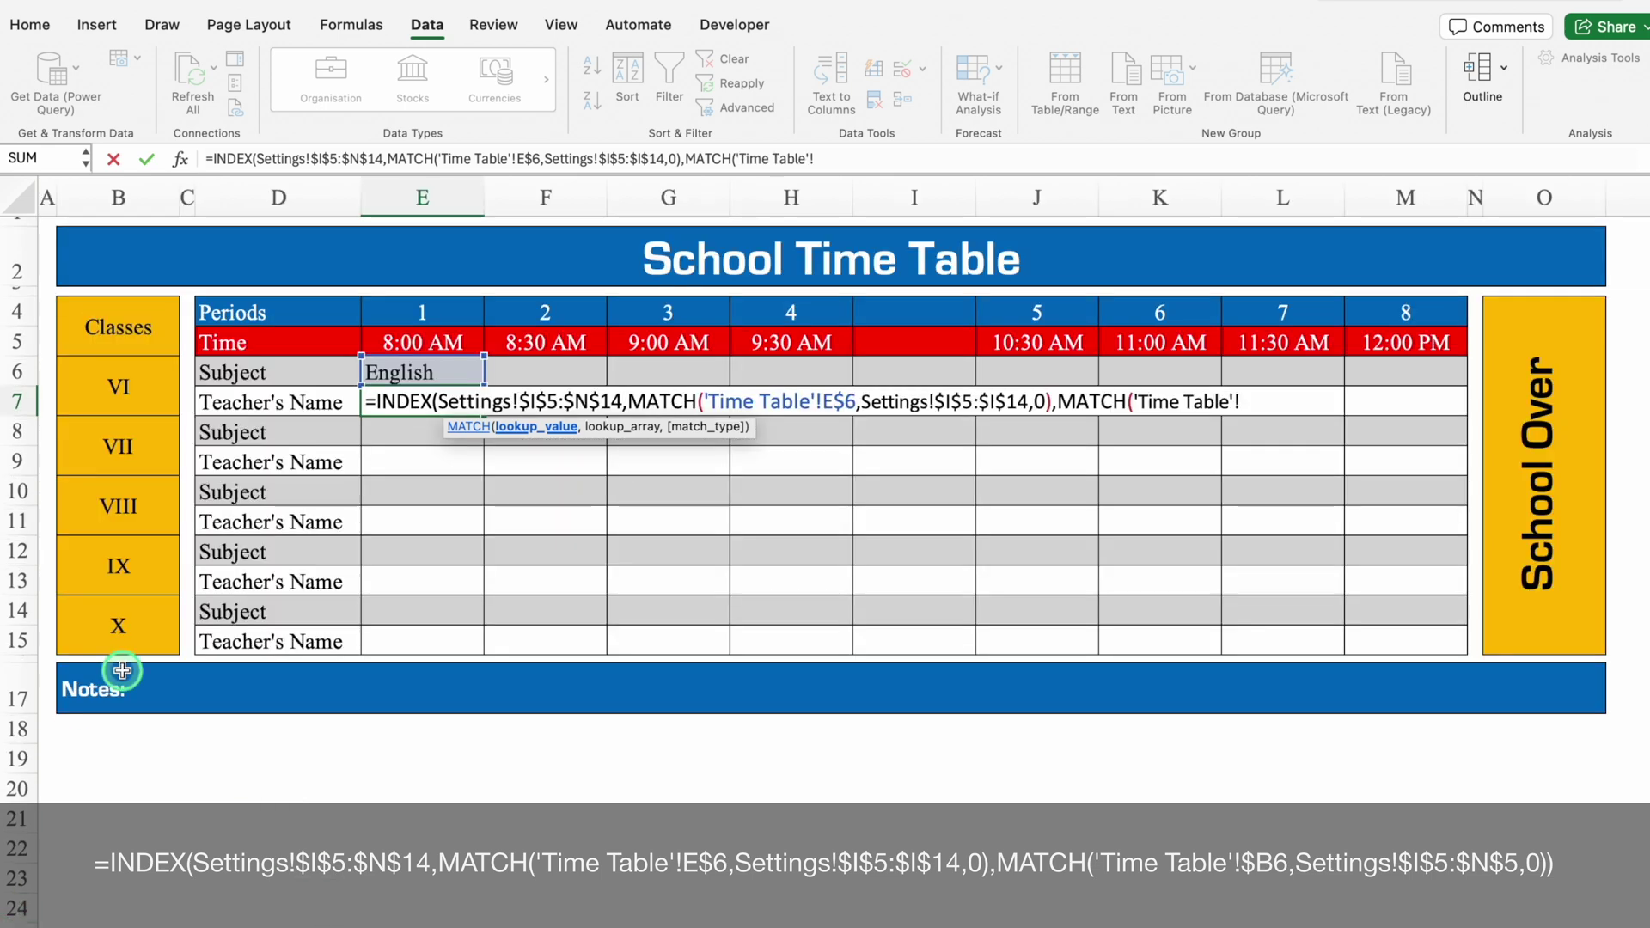
click(129, 378)
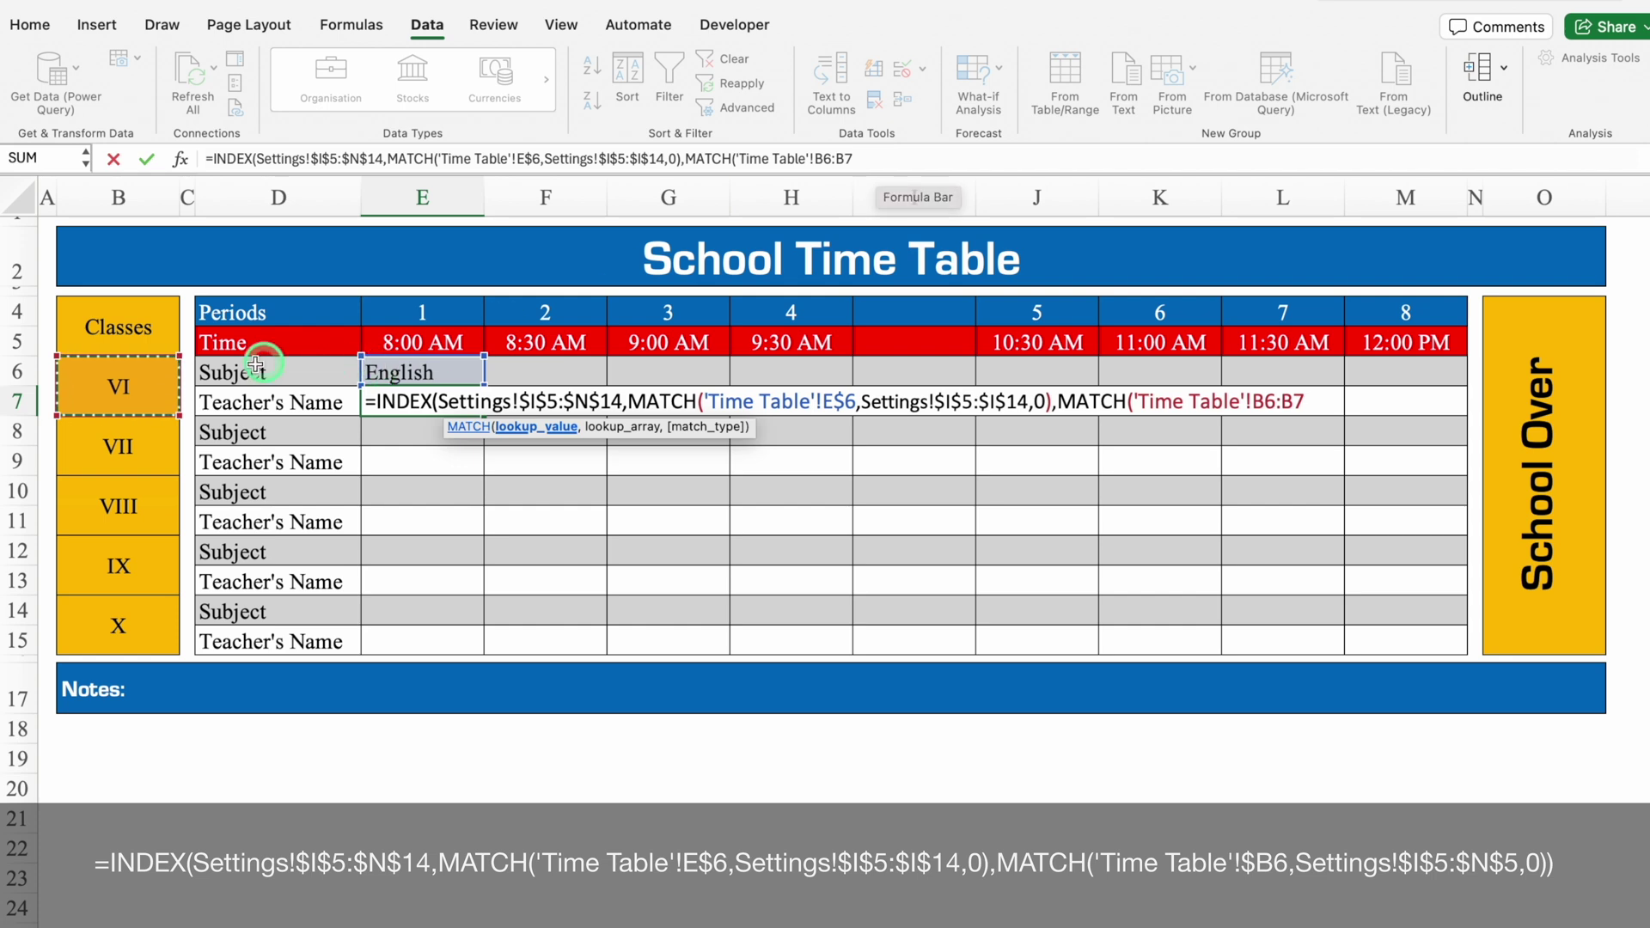
click(868, 158)
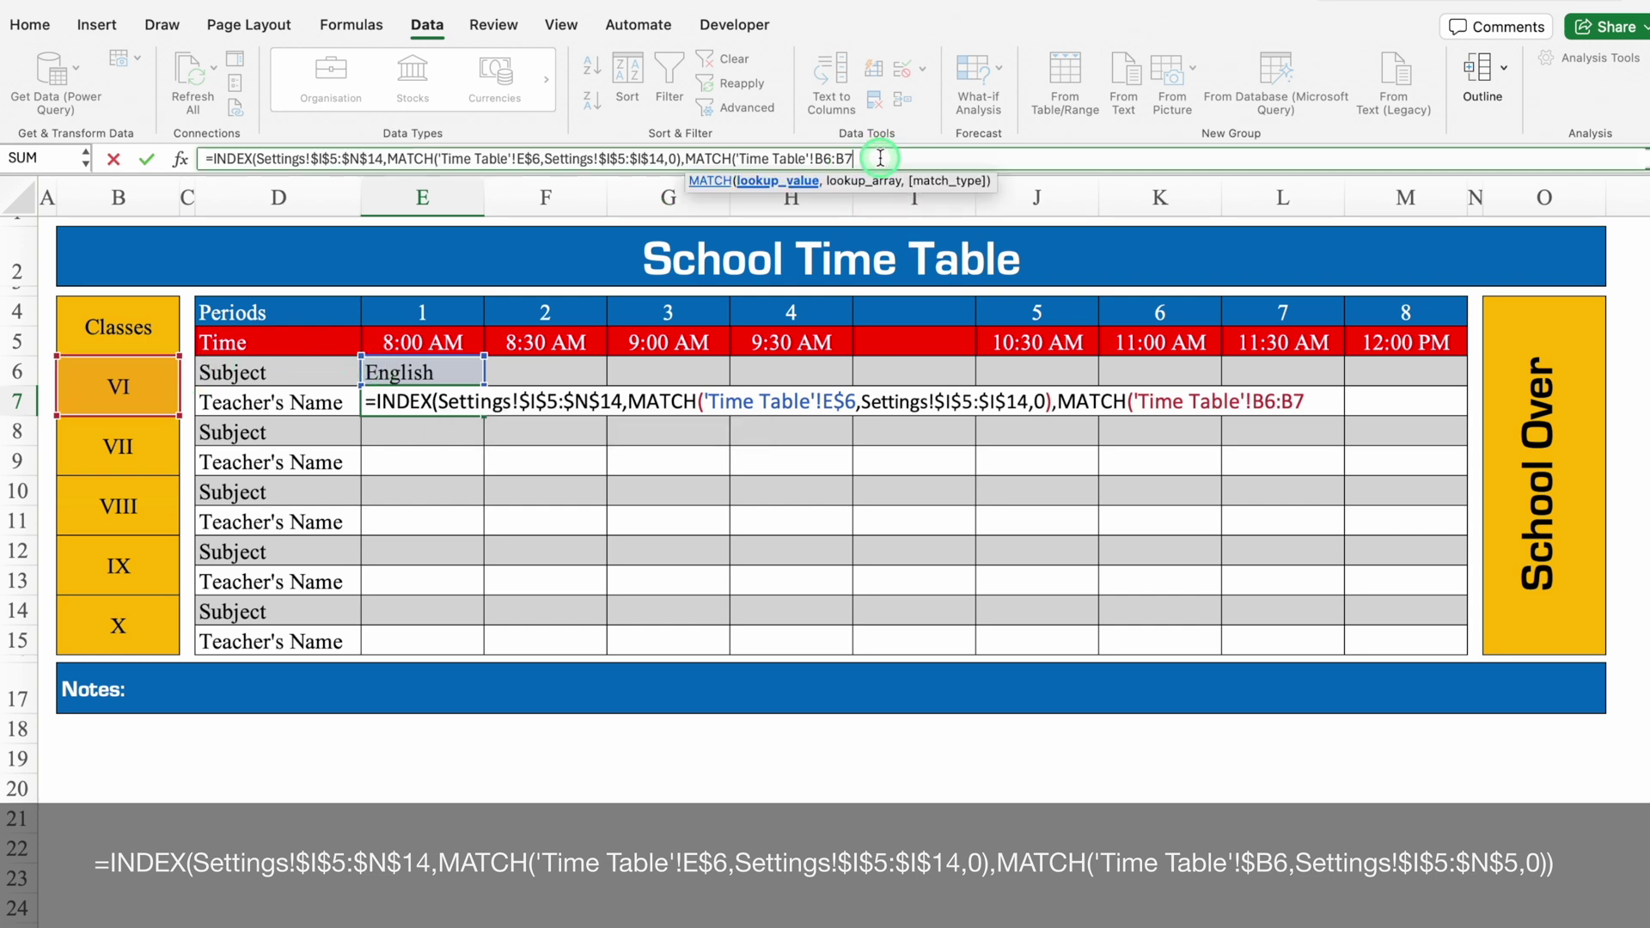
key(BackSpace)
key(BackSpace)
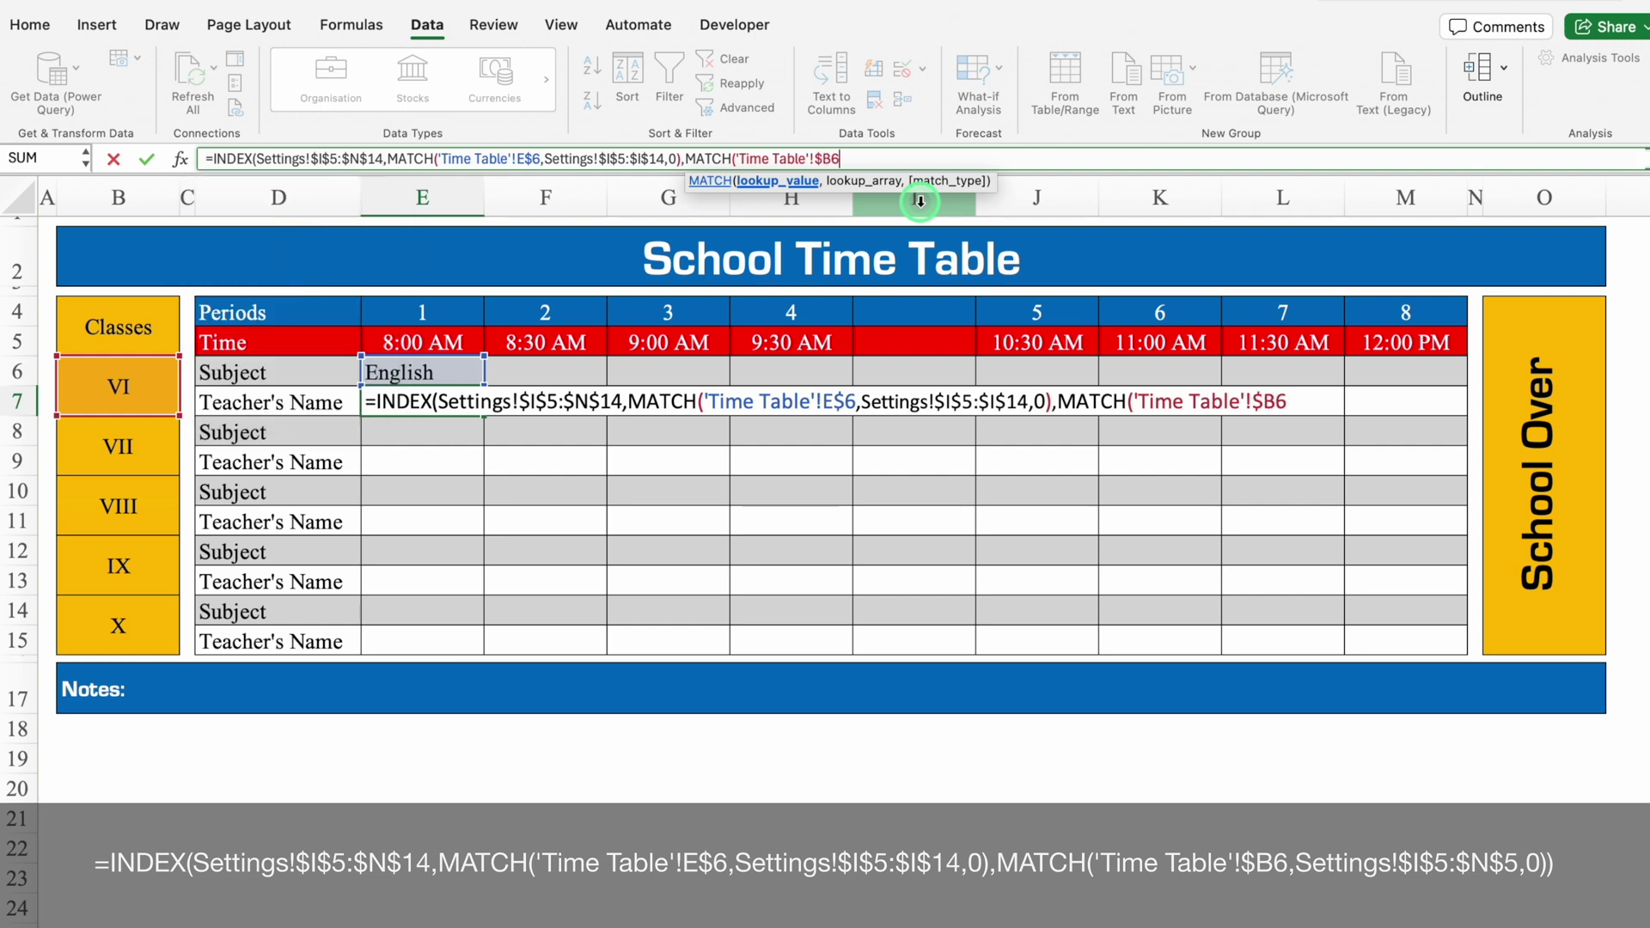
text(,)
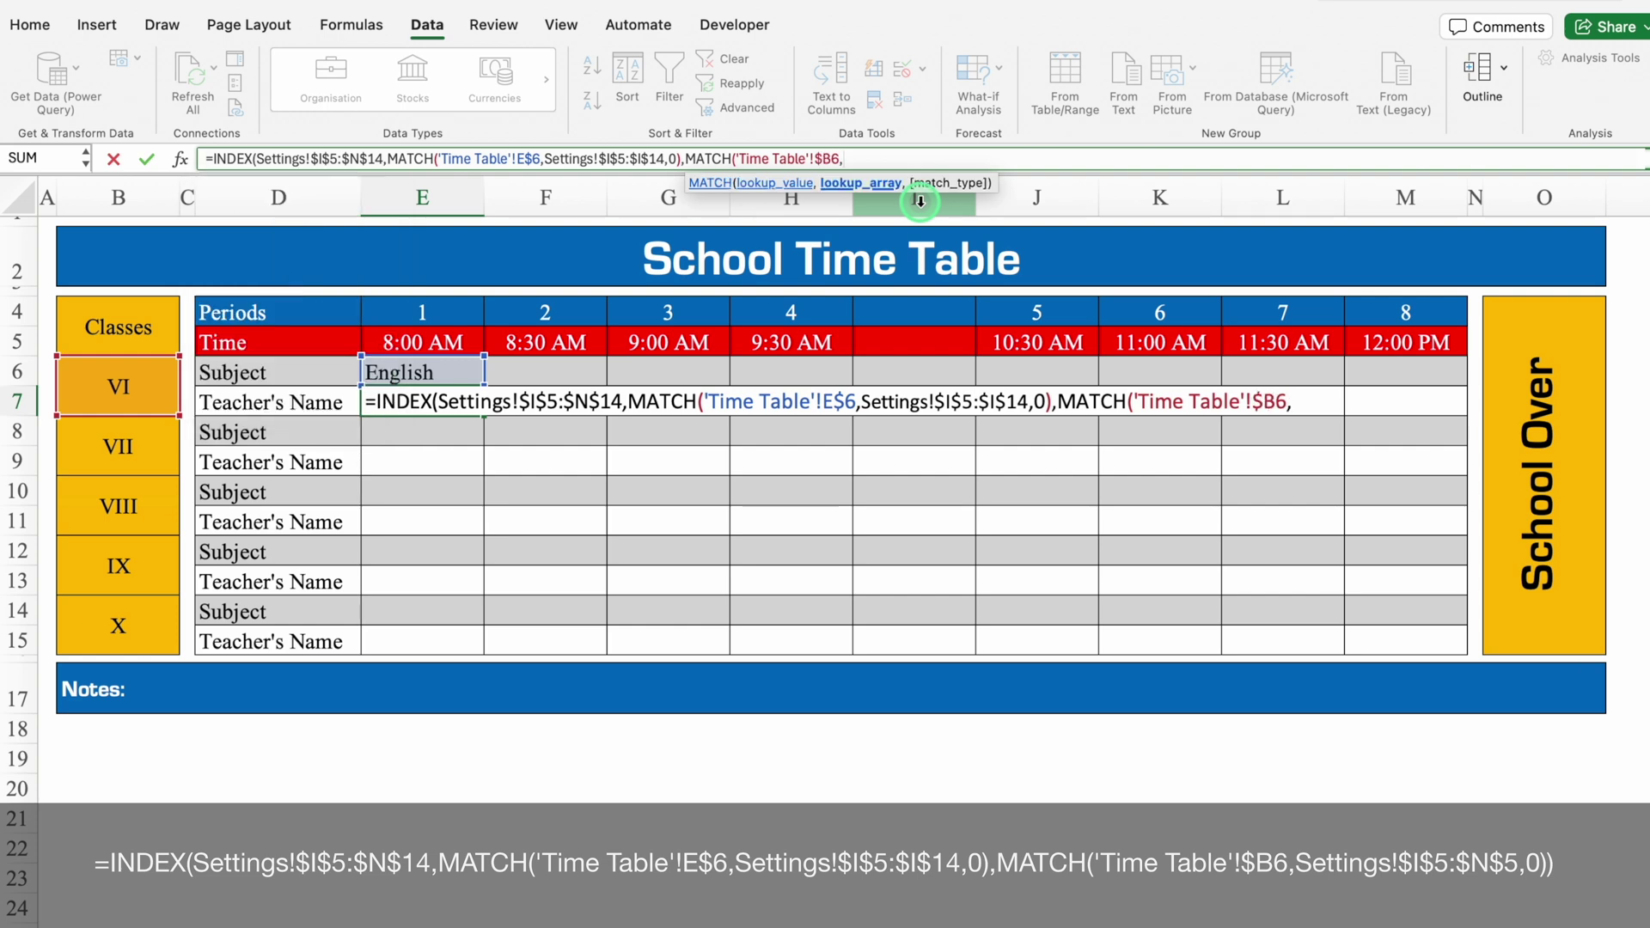
Step: Complete the column MATCH with lookup array Settings!$I$5:$N$5 and match type 0, and close the INDEX formula
click(198, 916)
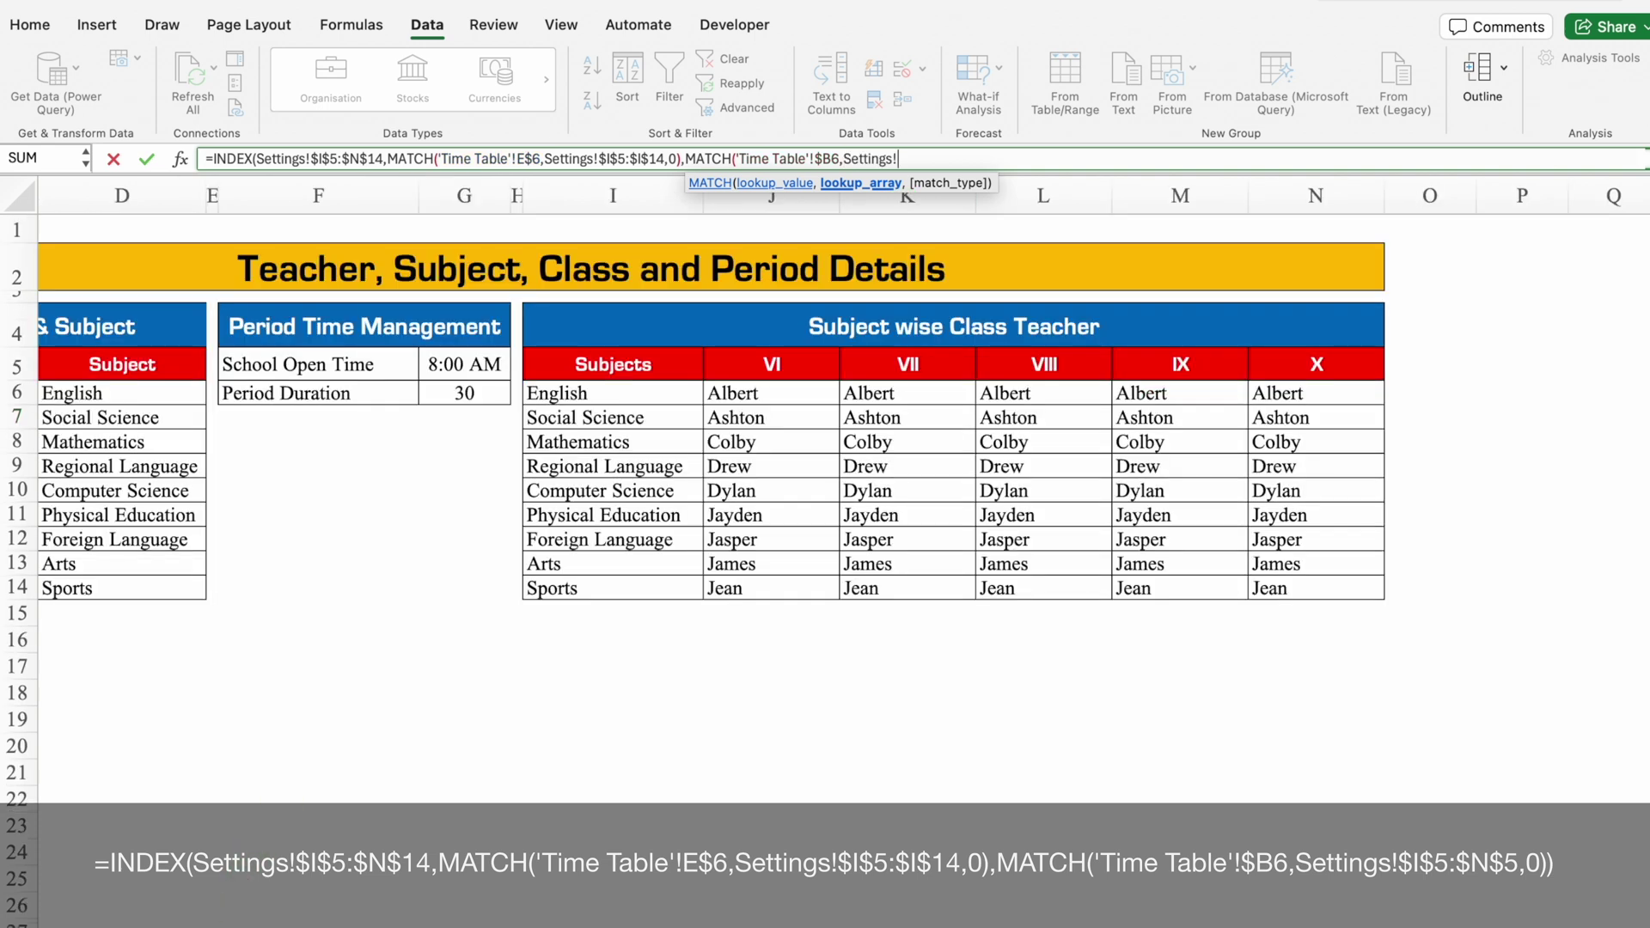
drag(674, 365, 1295, 362)
key(F4)
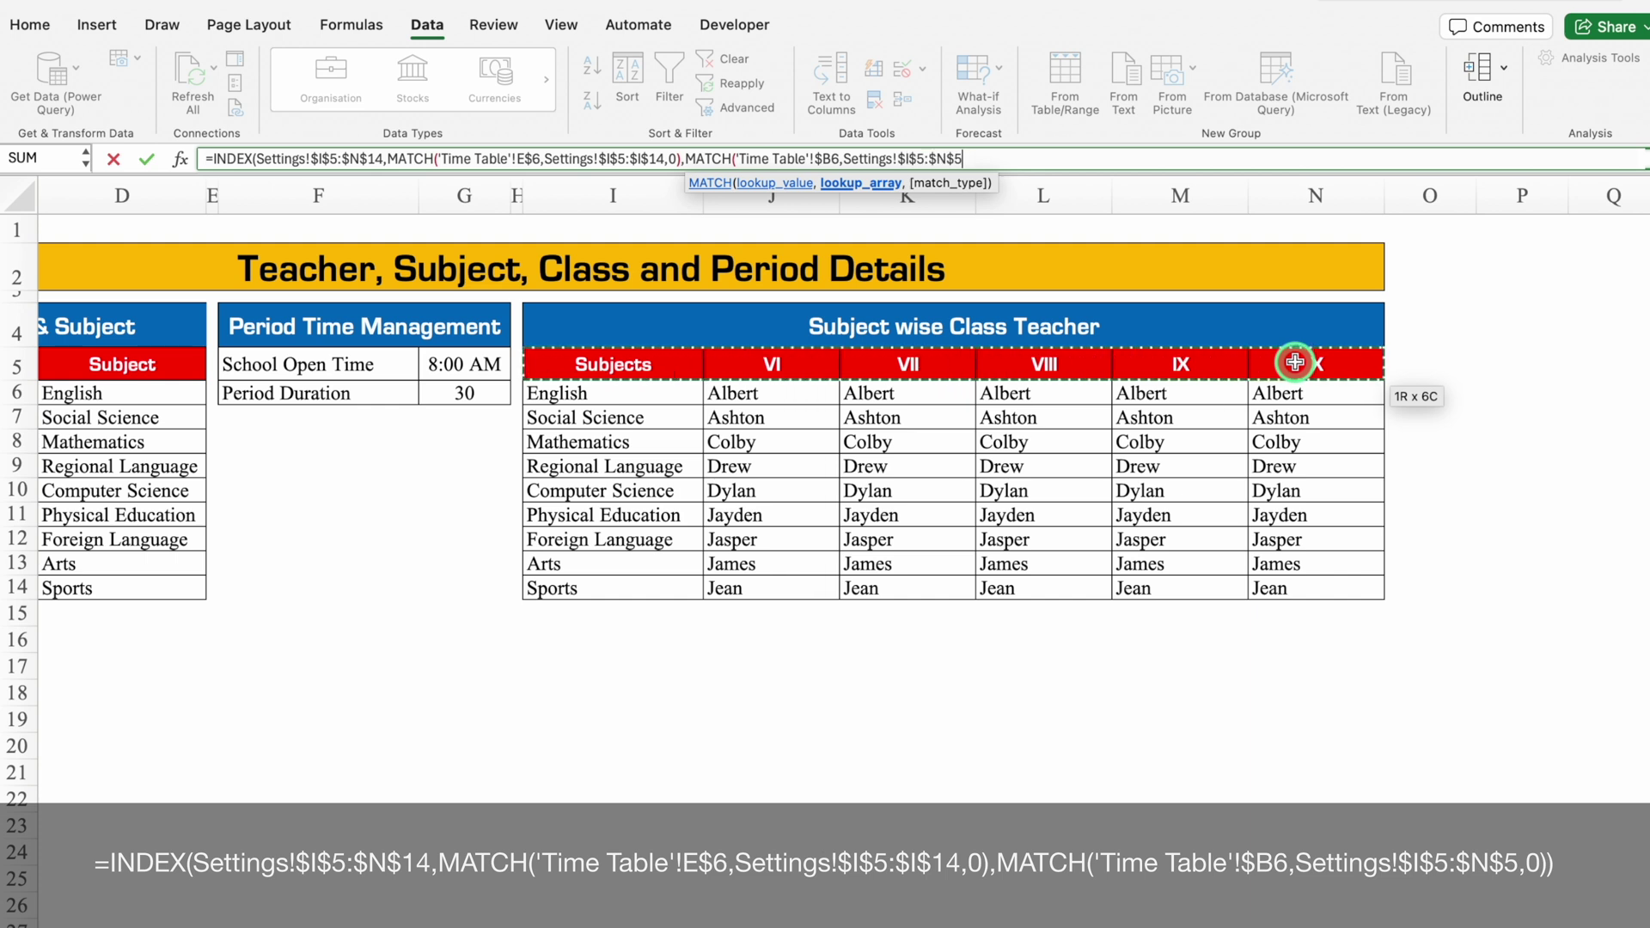
text(,0)
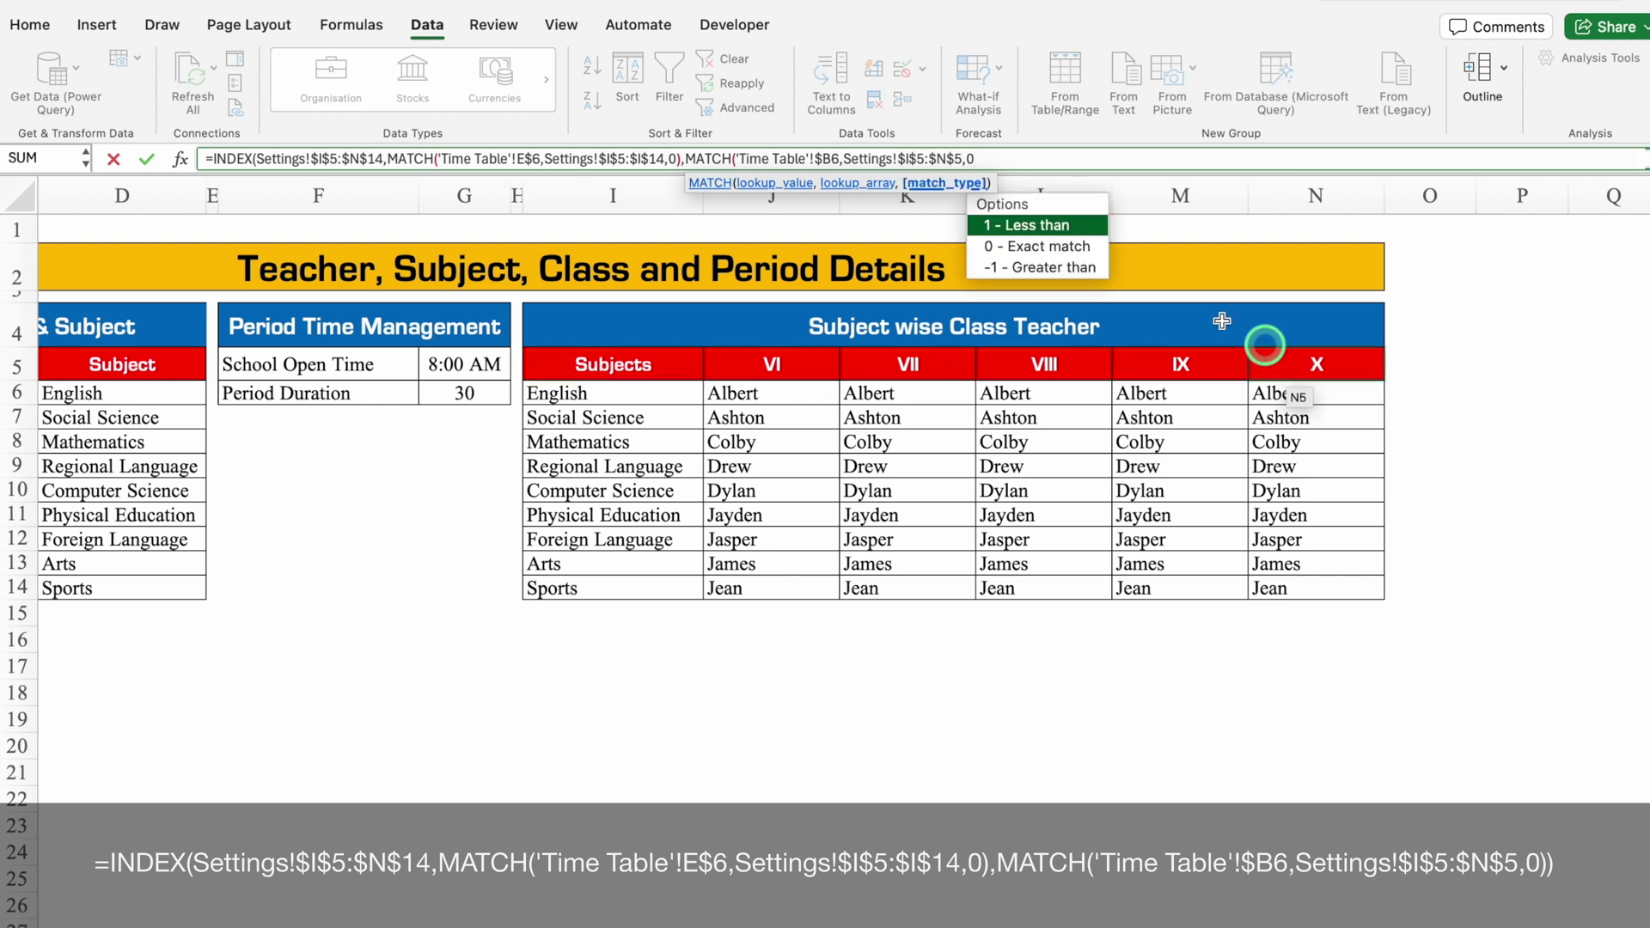
text())
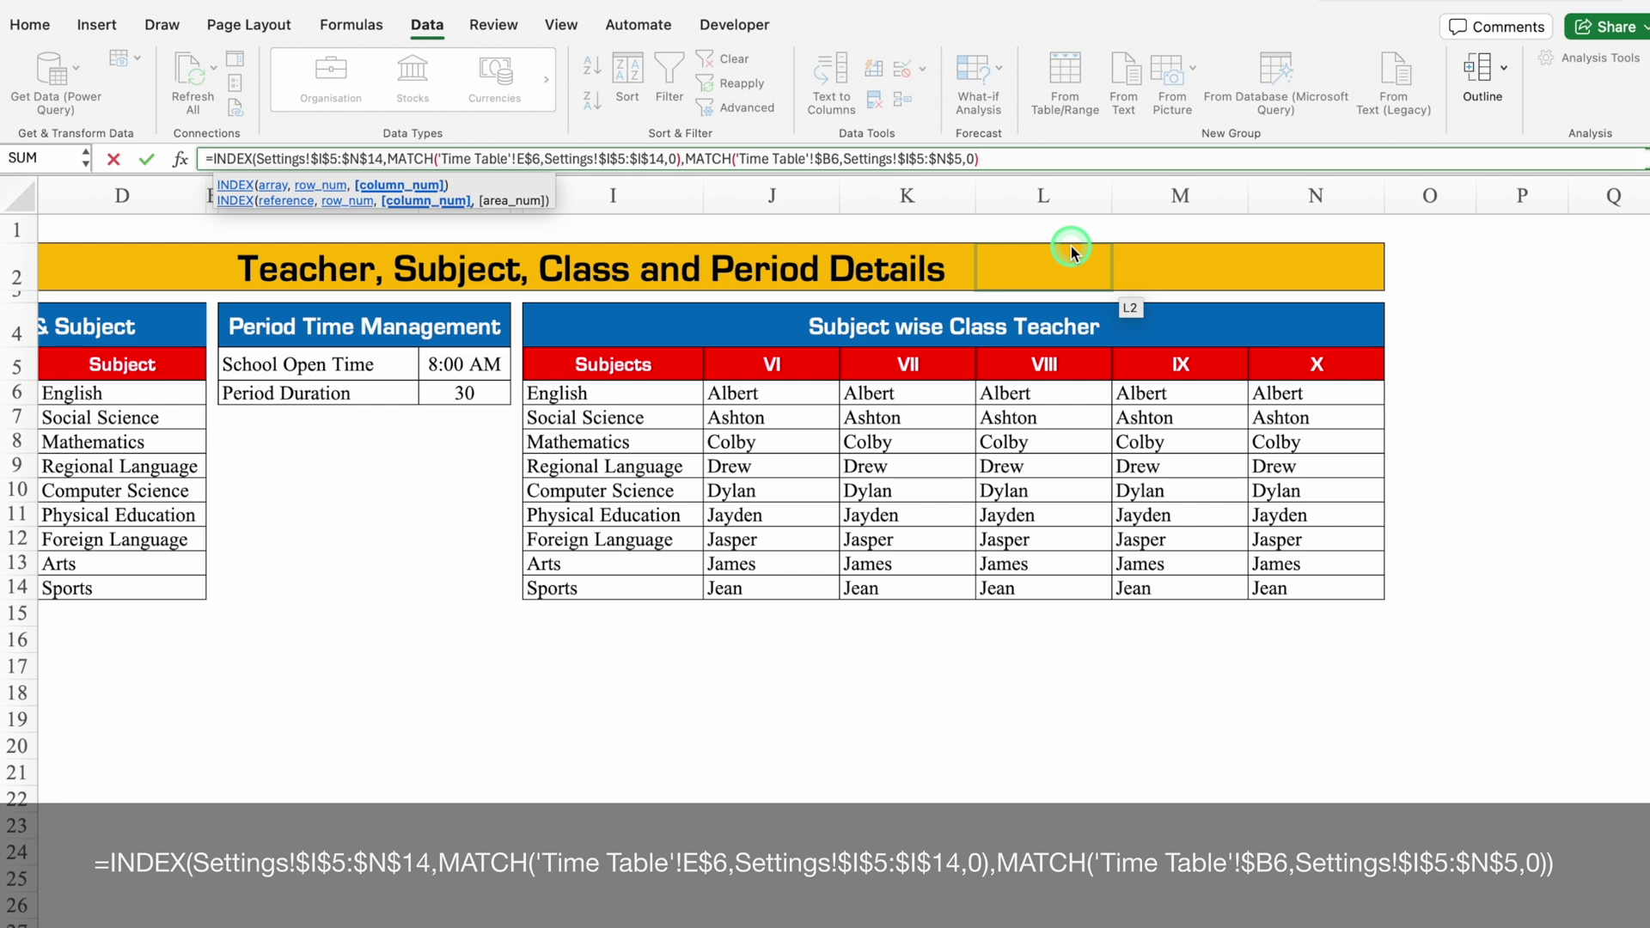
text())
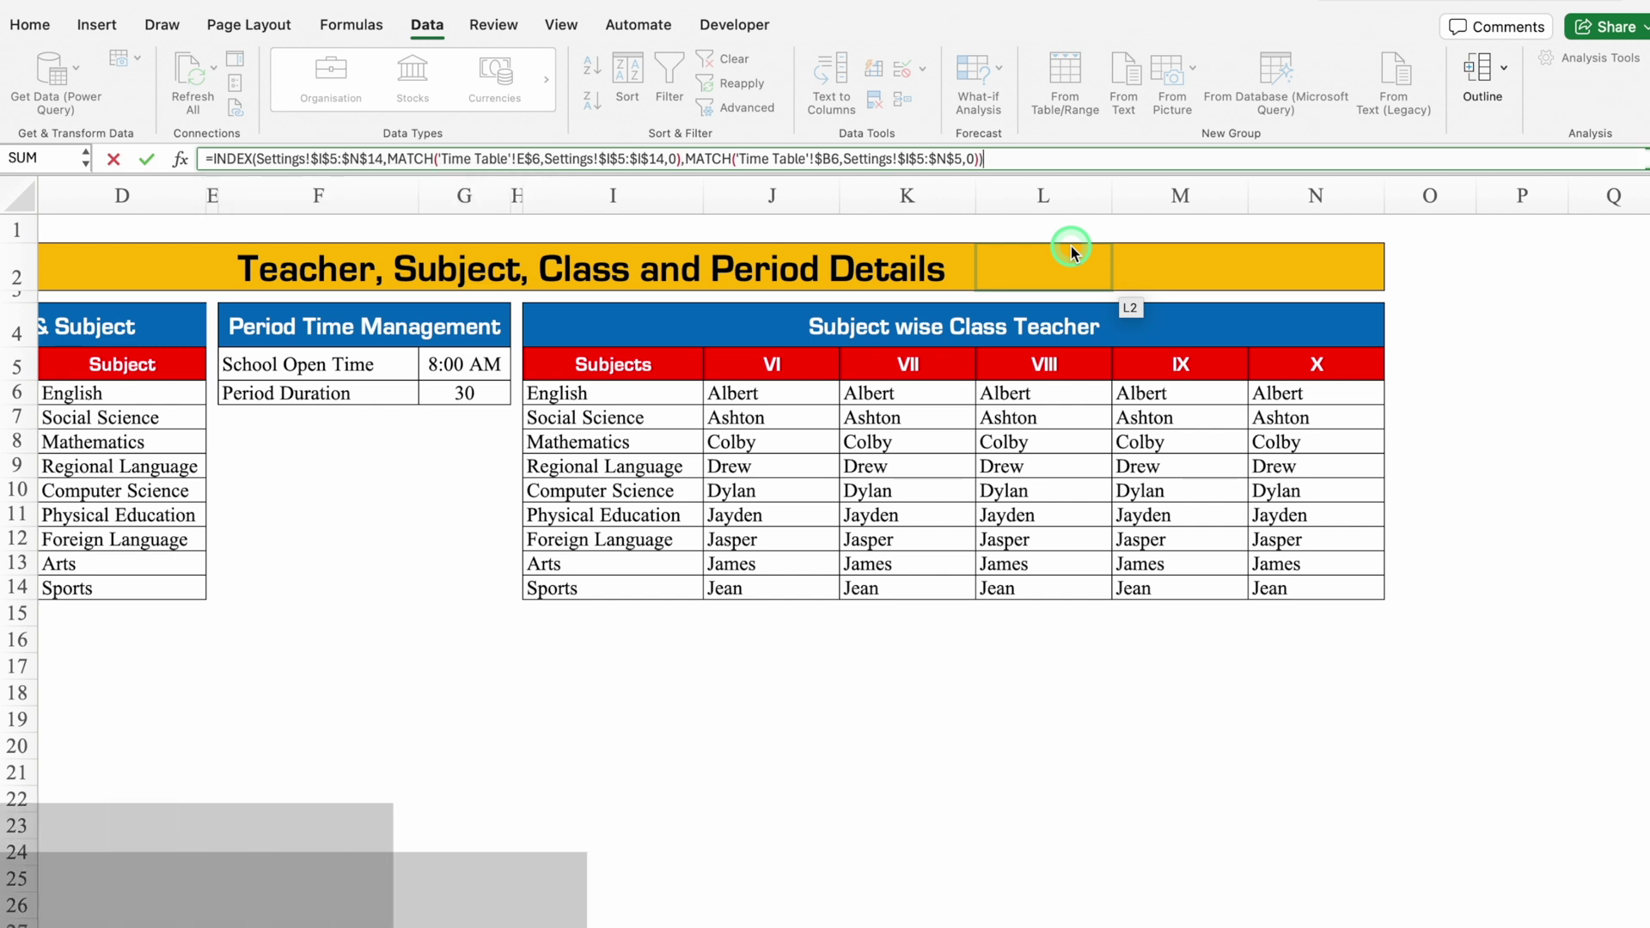
Step: Wrap the E7 INDEX formula in IFERROR with an empty text "" as the error value and enter it
click(218, 159)
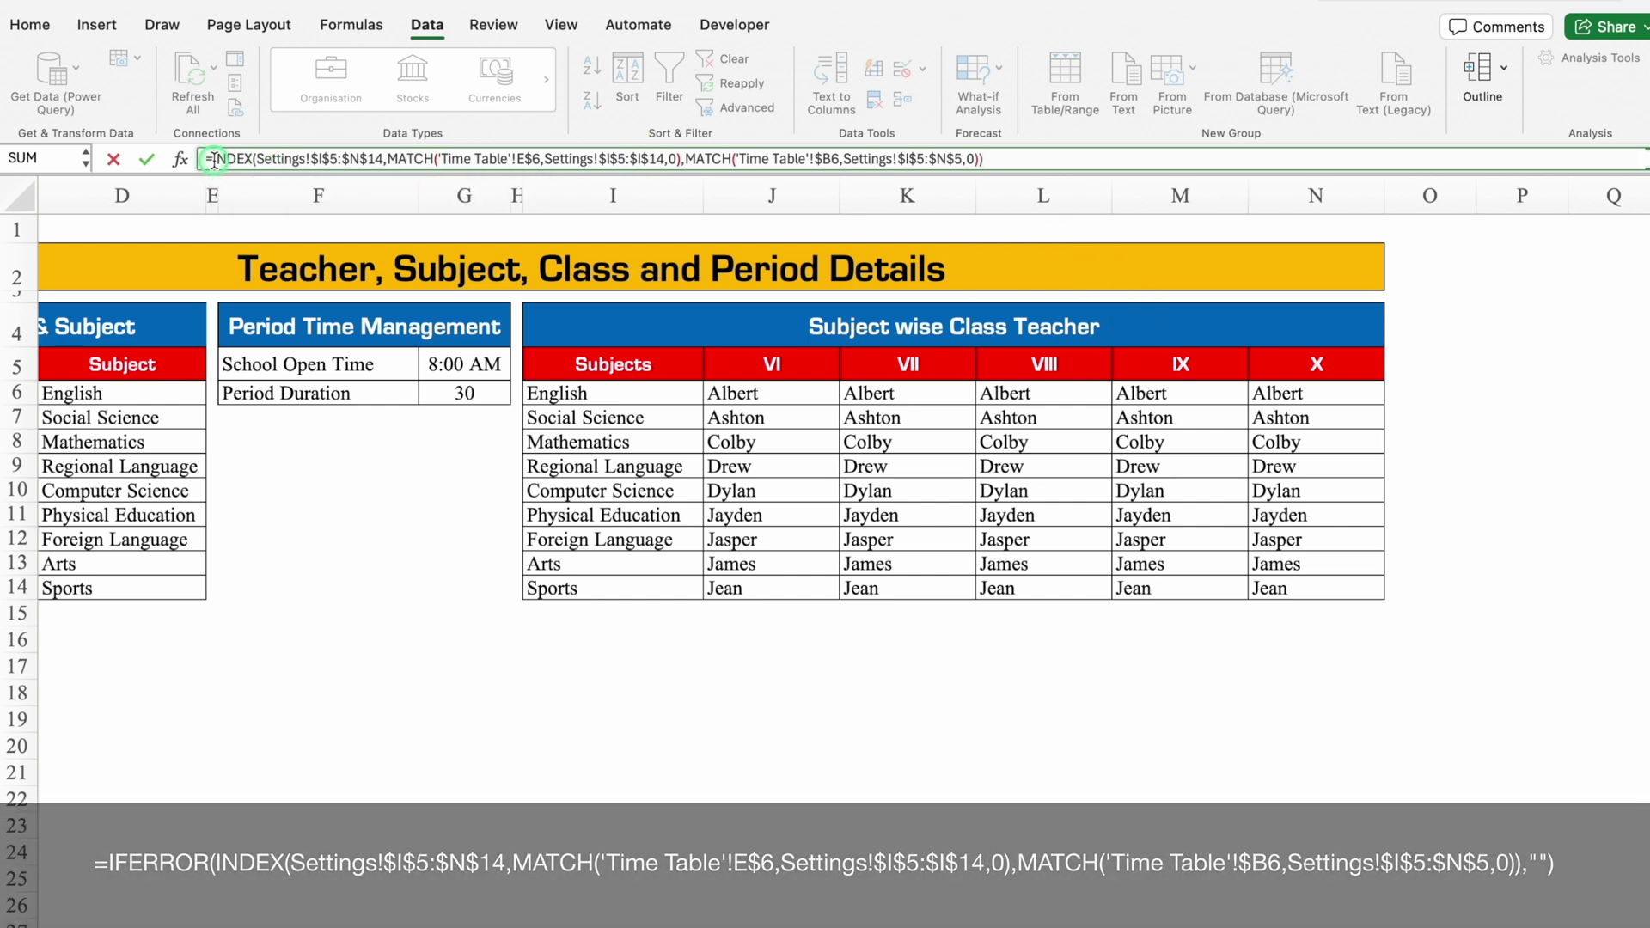
click(228, 217)
text(IF)
double_click(241, 209)
click(1102, 164)
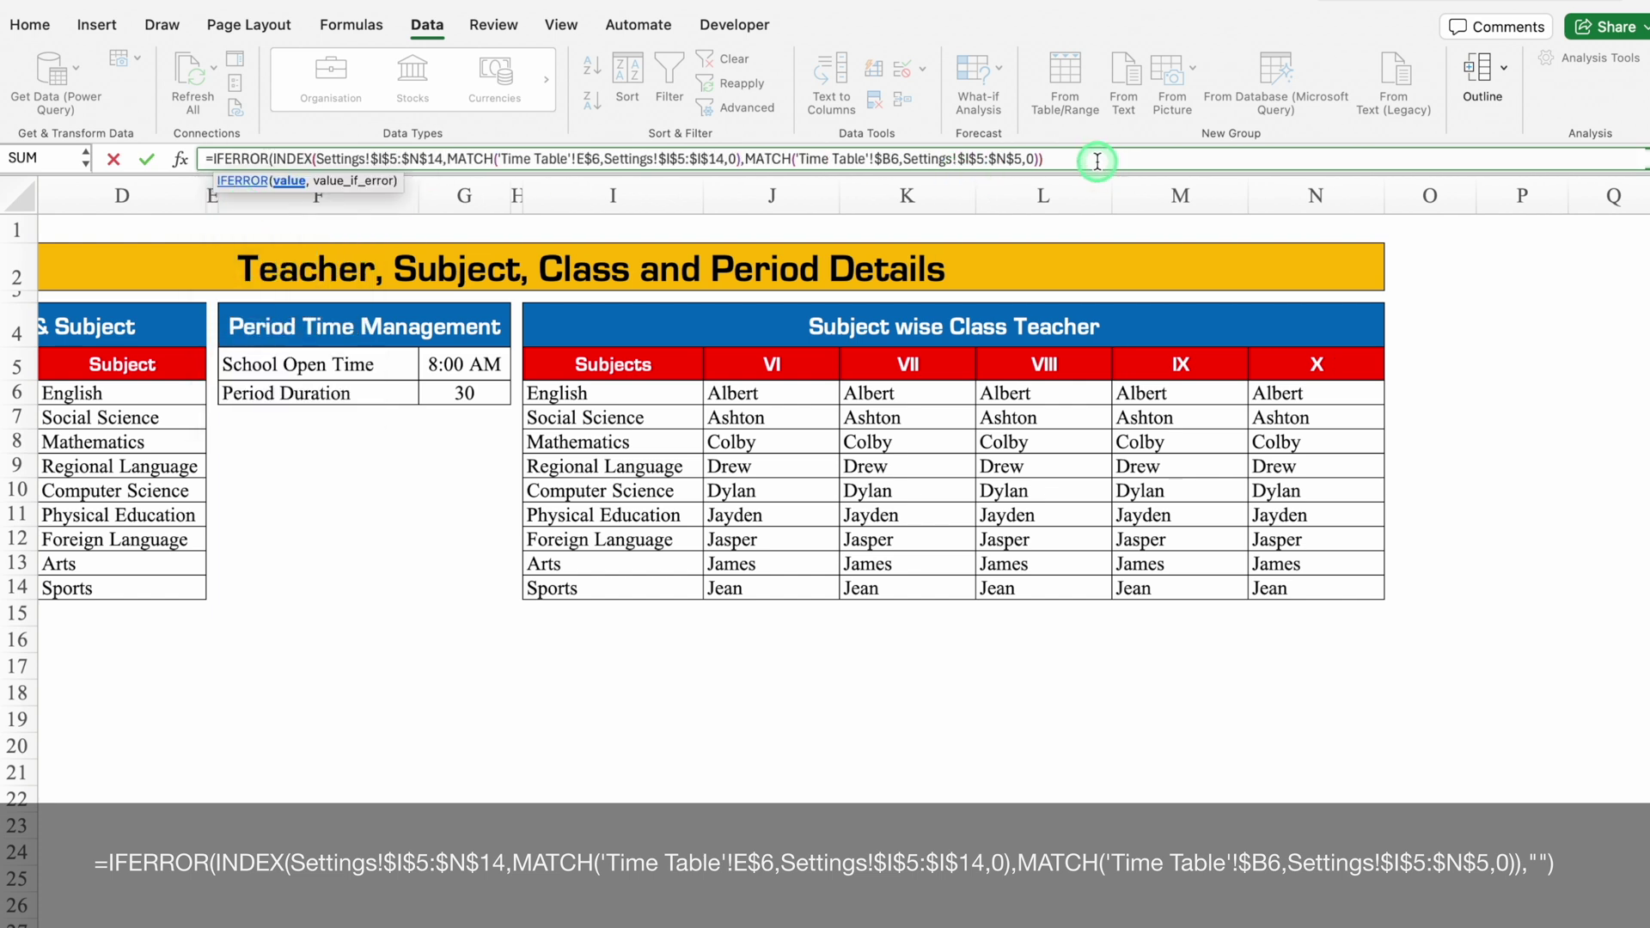
text(,)
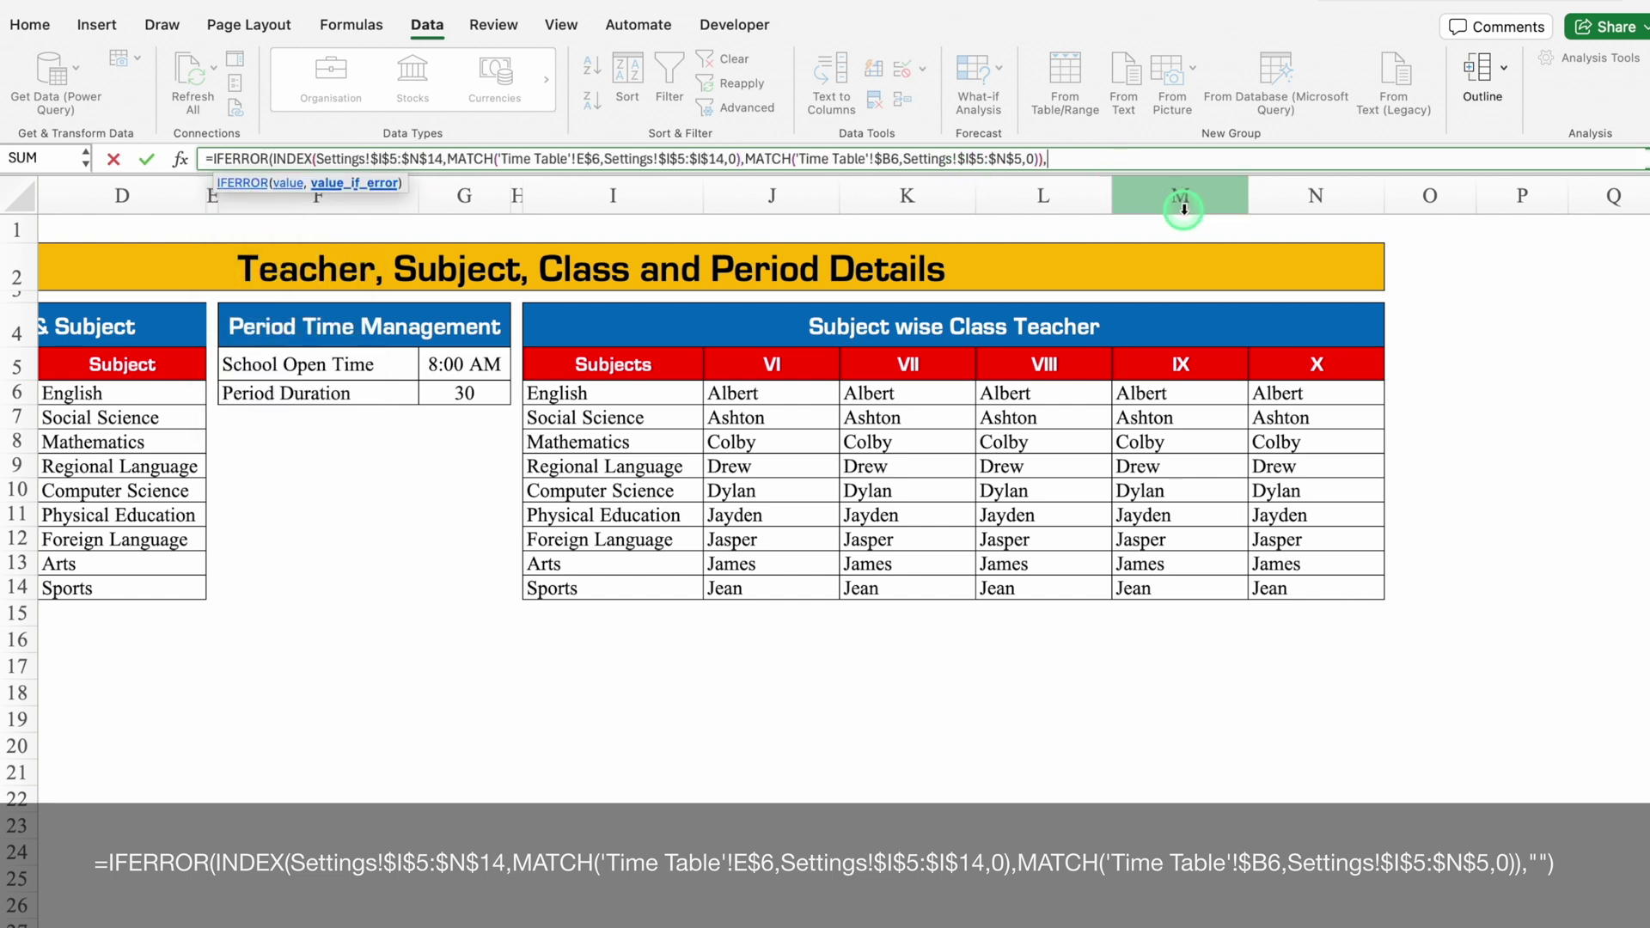
text(""))
key(Return)
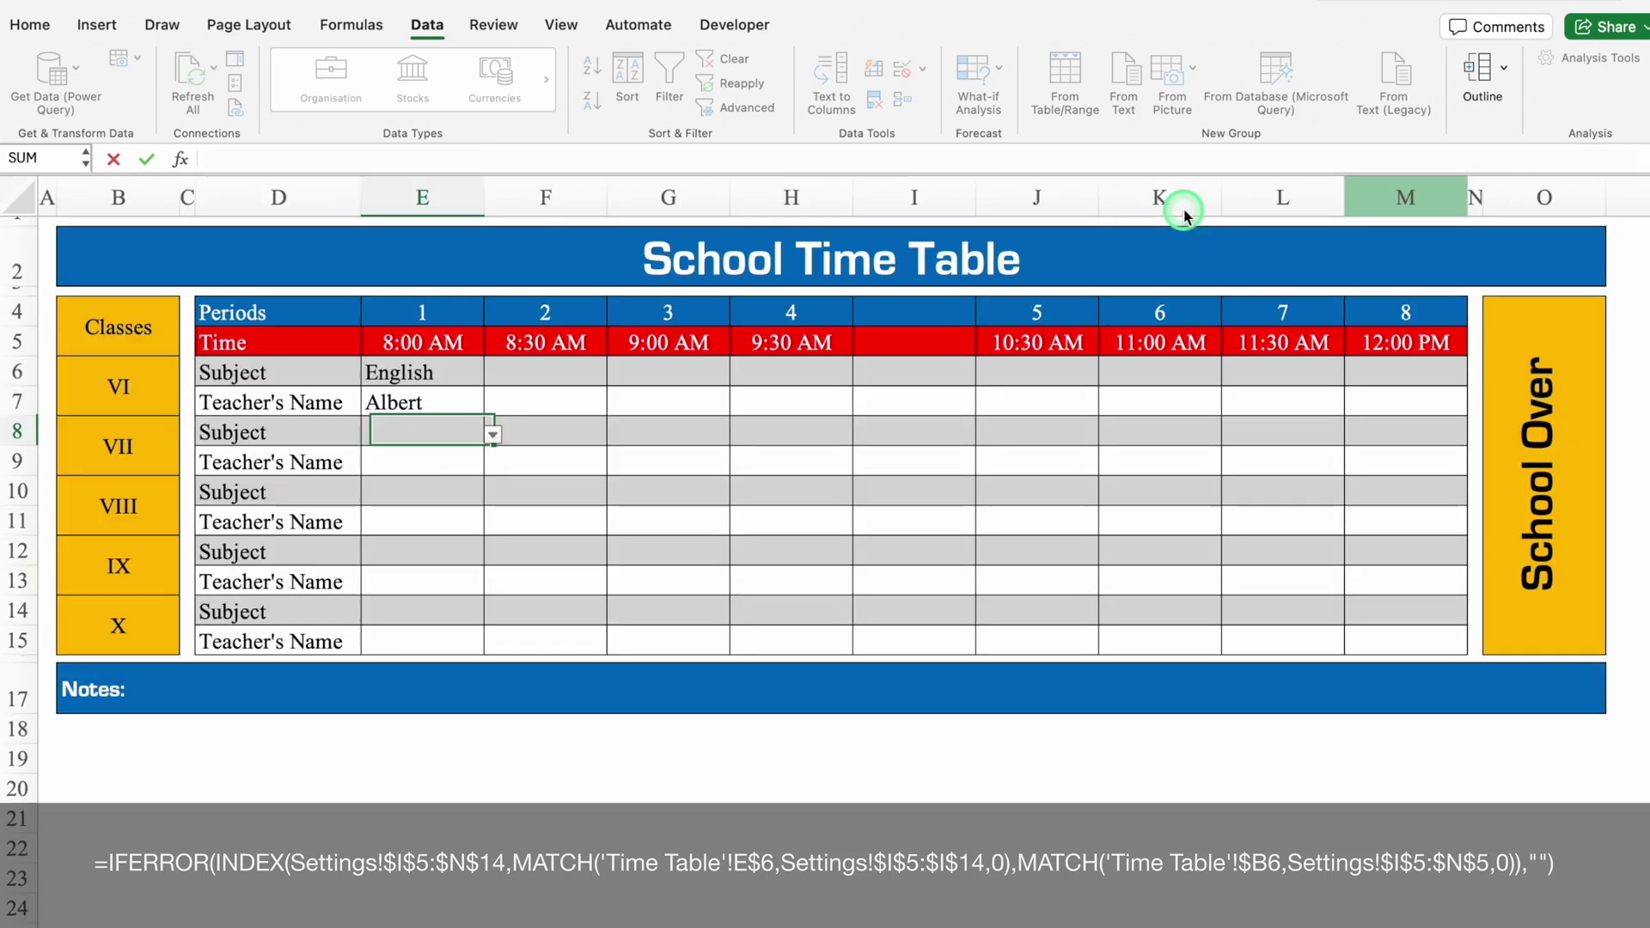
key(Up)
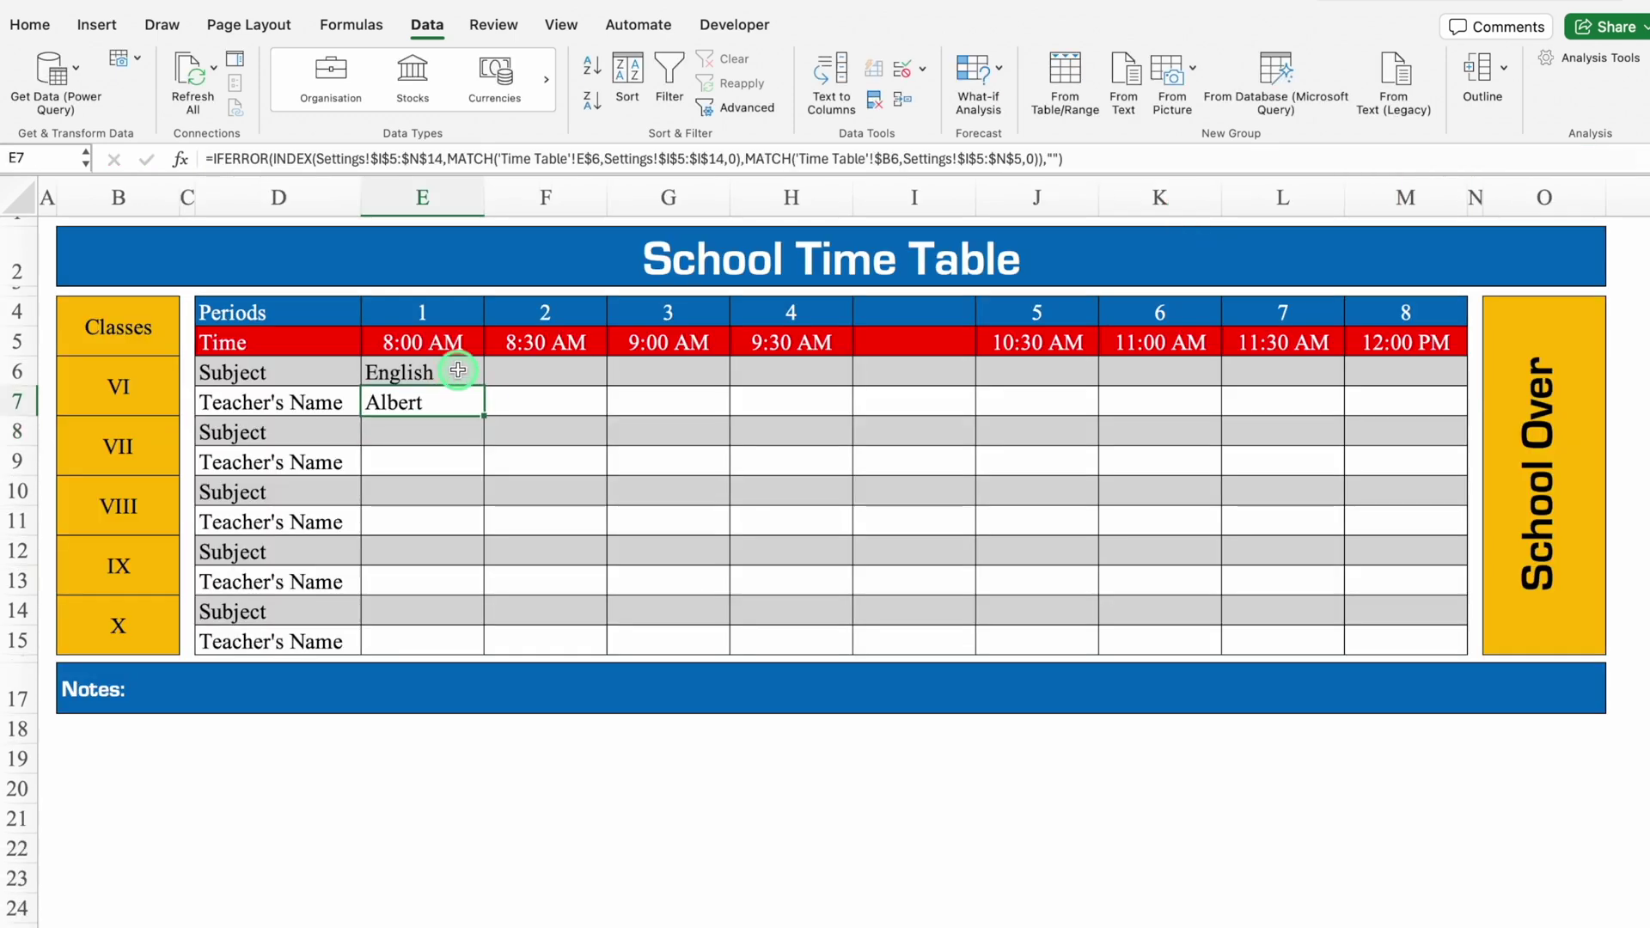
Step: Change the subject in E6 to Social Science and widen column E to fit it
click(458, 370)
click(493, 375)
click(458, 400)
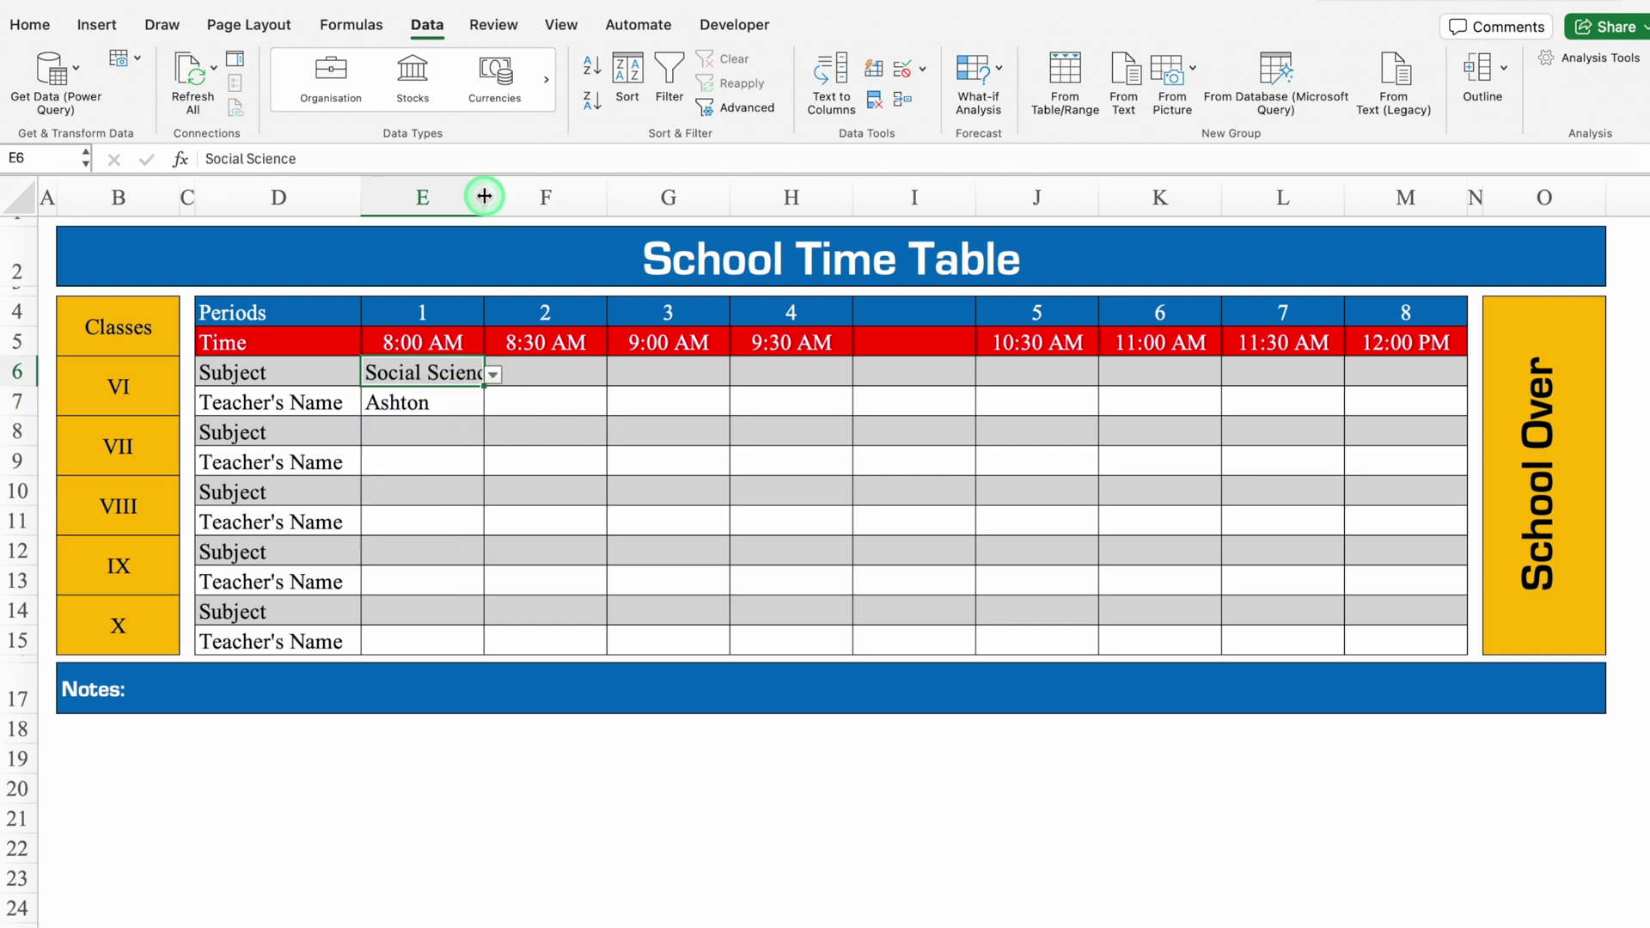
drag(485, 196, 505, 197)
click(453, 402)
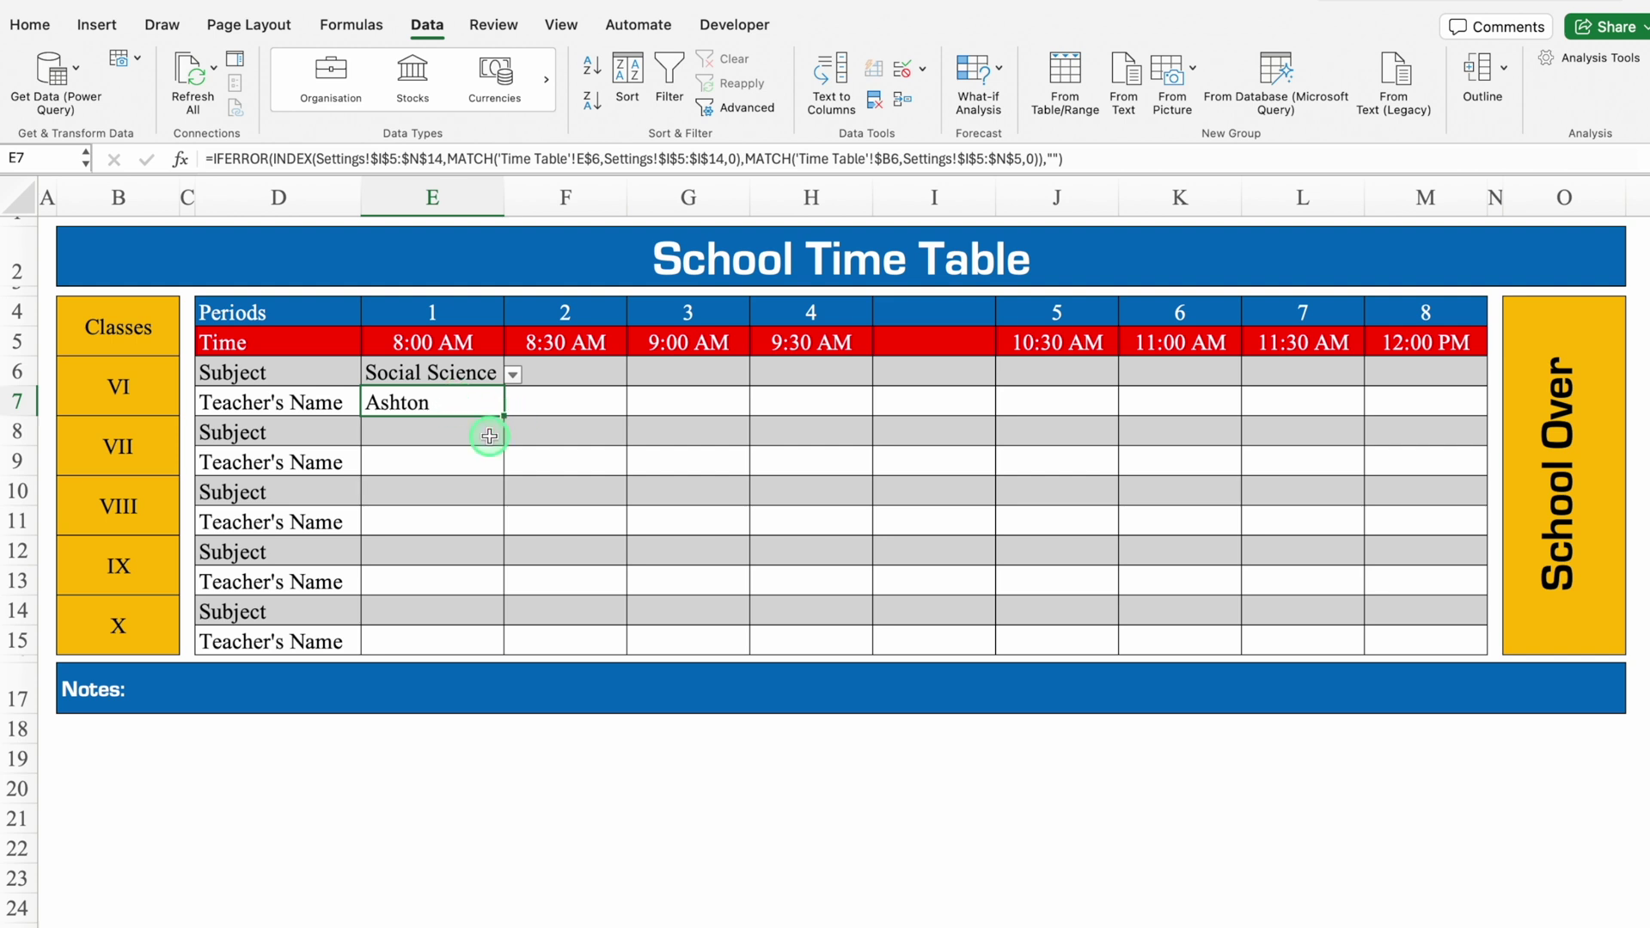
Step: Copy the teacher formula from E7 to E9 and change its subject lookup reference to E$8
key(ctrl+c)
click(449, 464)
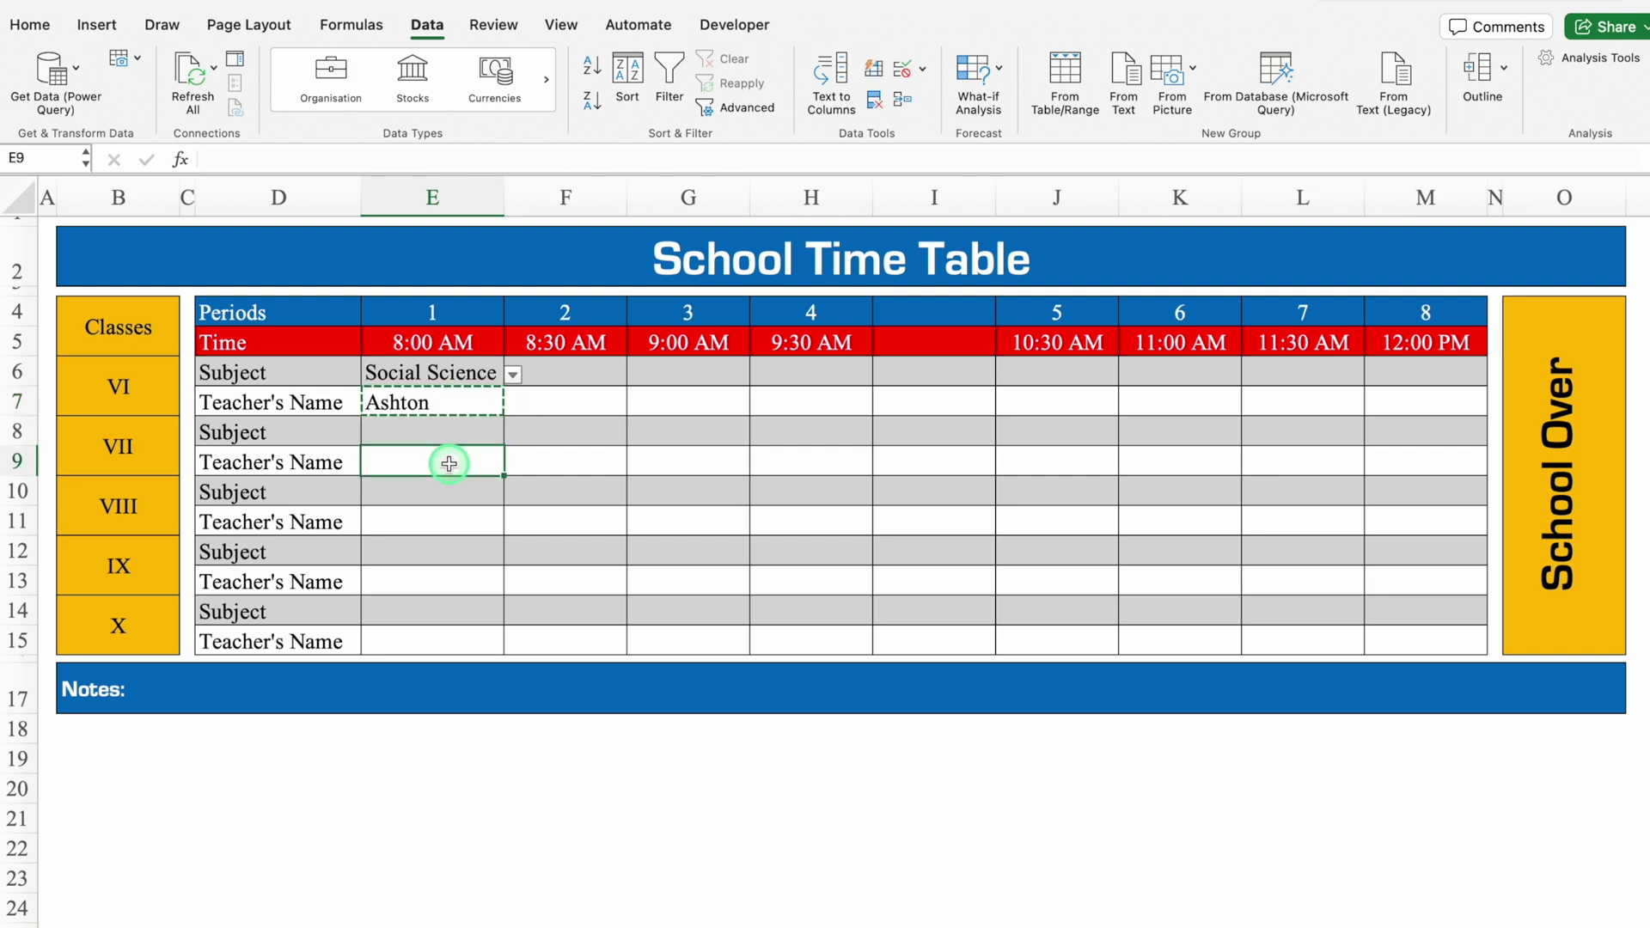
key(ctrl+v)
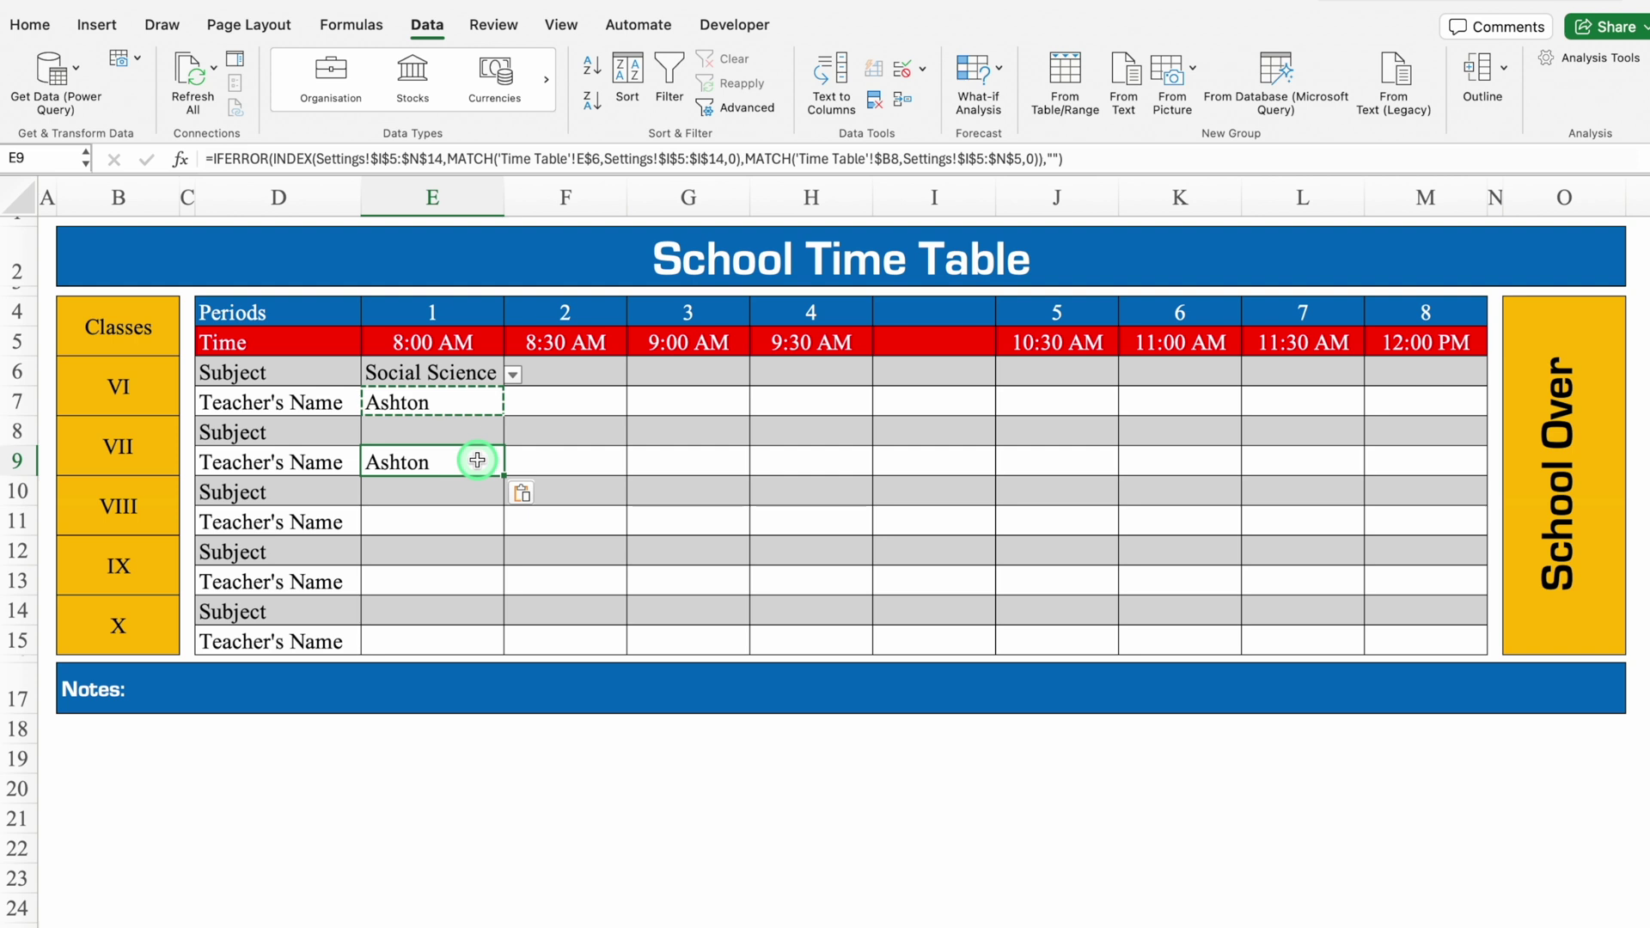
click(599, 160)
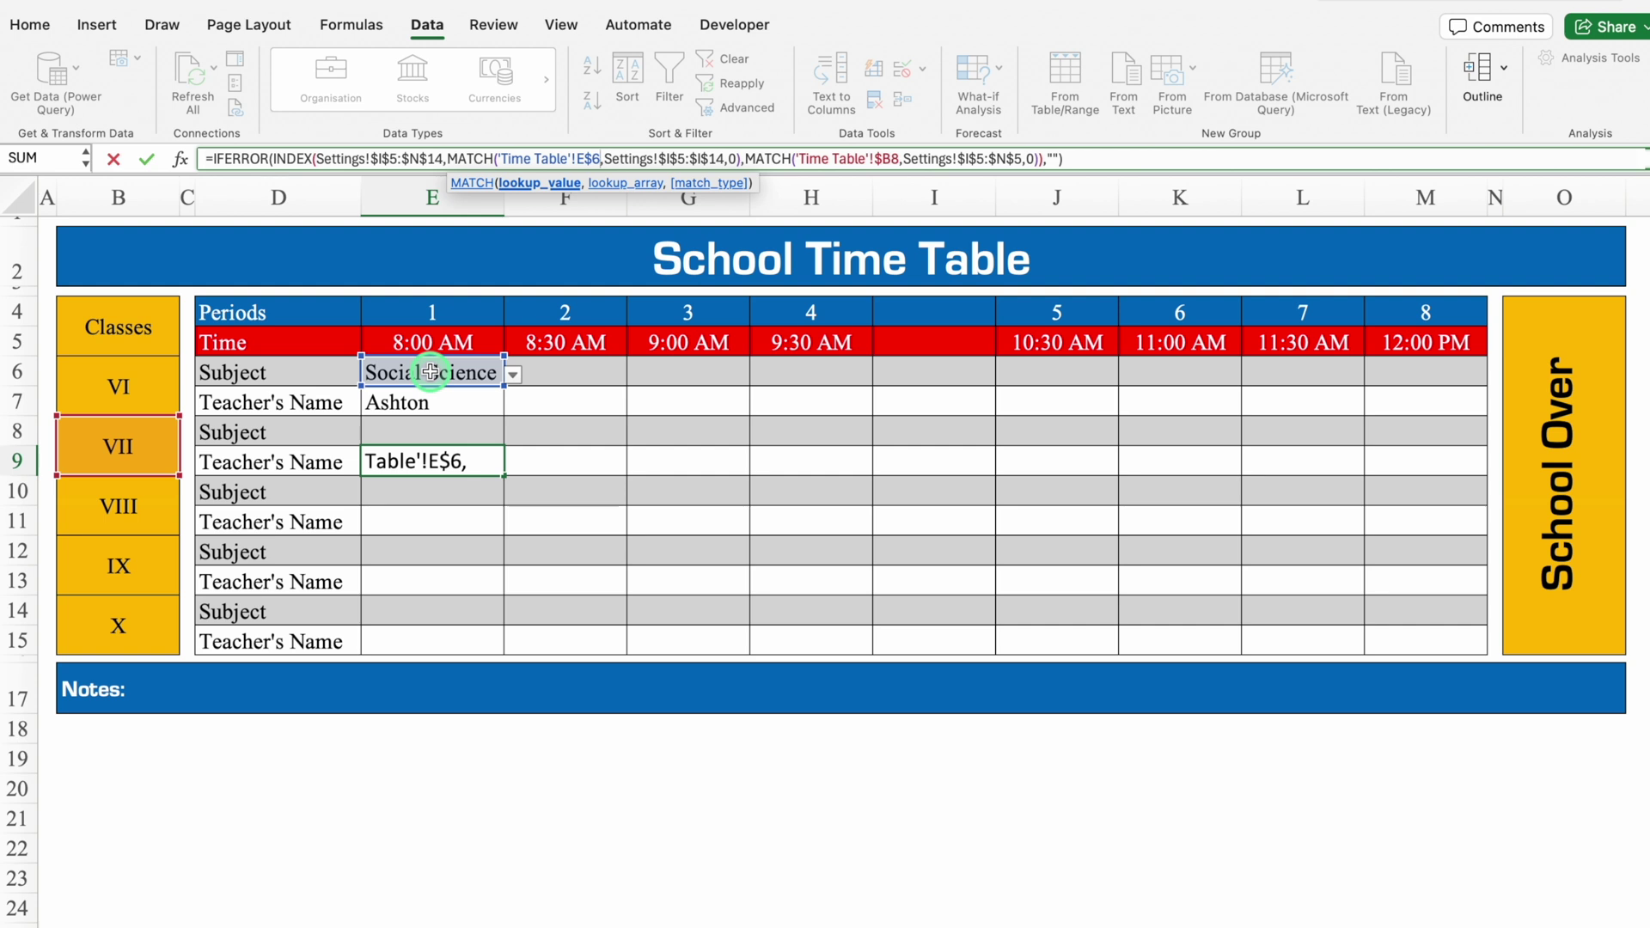
key(BackSpace)
click(418, 438)
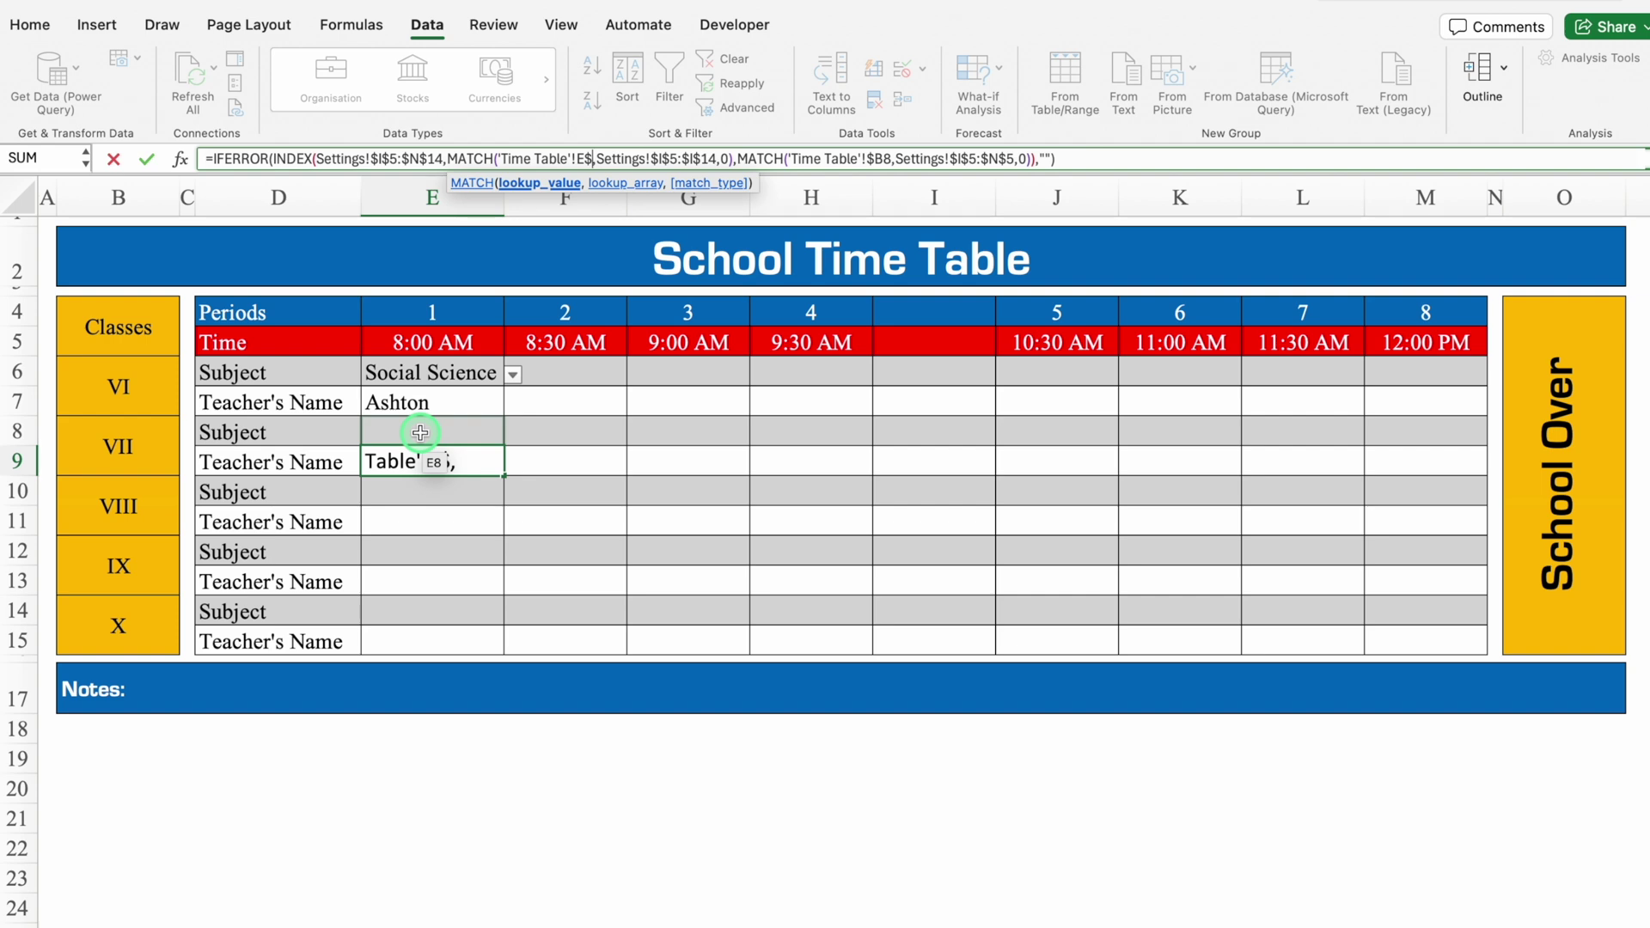
text(8)
key(Return)
Step: Choose the period 1 subjects English for class VII, Mathematics for VIII, Computer Science for IX and Foreign Language for X
click(422, 433)
click(513, 435)
click(456, 456)
click(451, 491)
click(513, 494)
click(429, 550)
click(432, 552)
click(513, 555)
click(430, 602)
click(433, 612)
click(430, 680)
Step: Copy the teacher formula from E9 to E11 and change its subject lookup reference to E$10
click(453, 460)
key(ctrl+c)
click(444, 521)
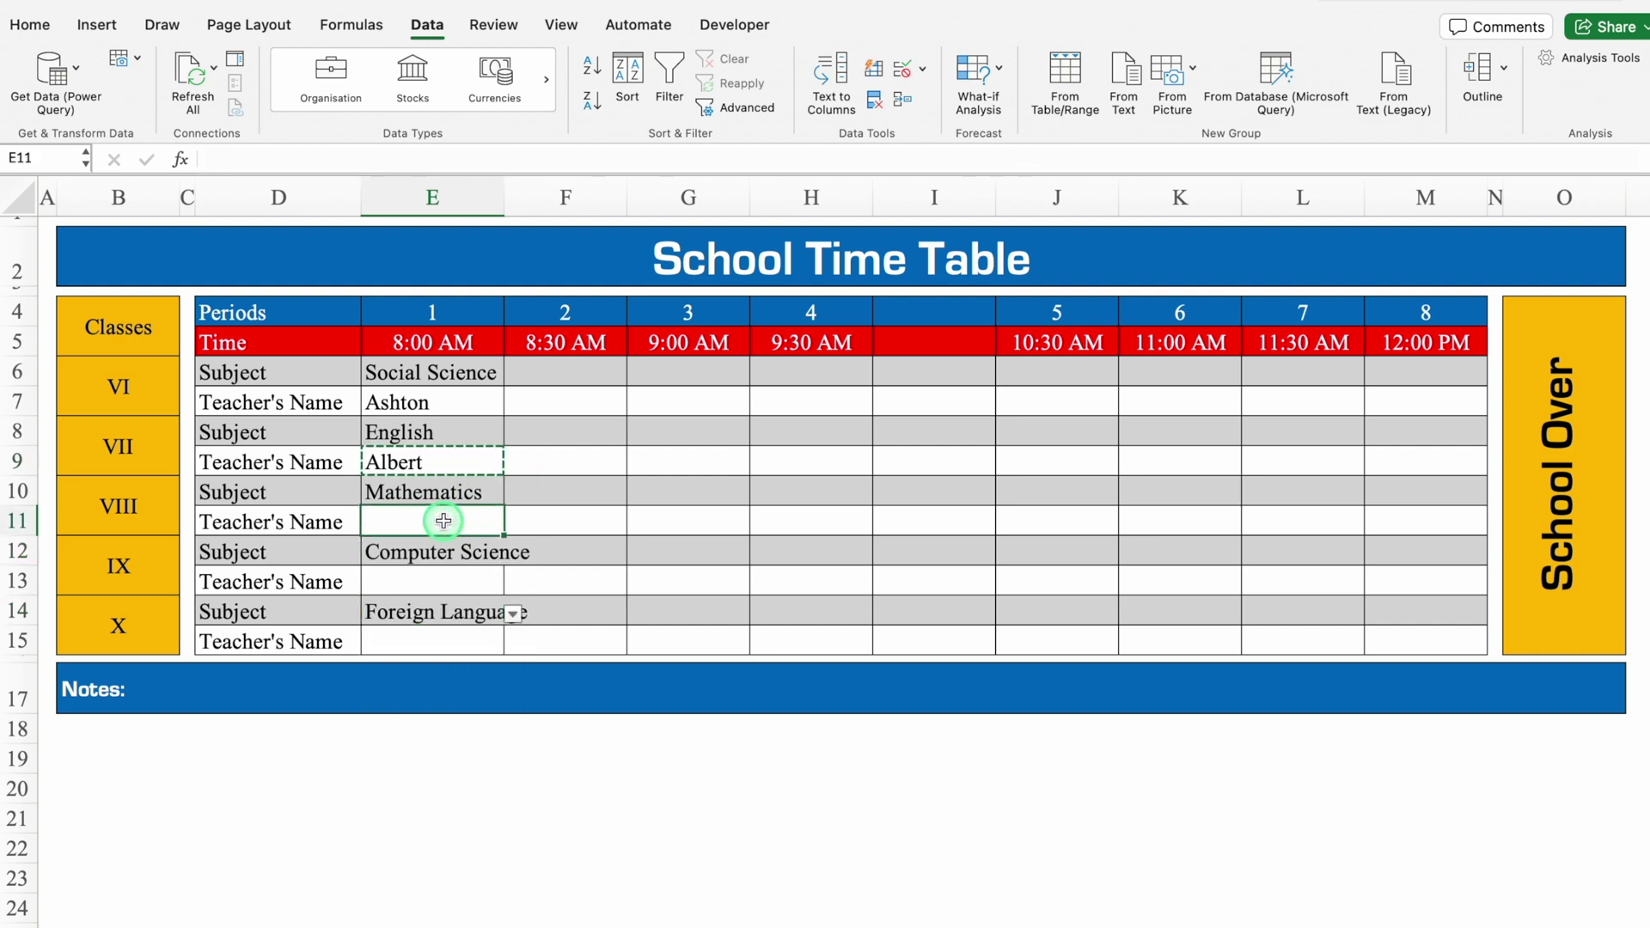
key(ctrl+v)
click(598, 159)
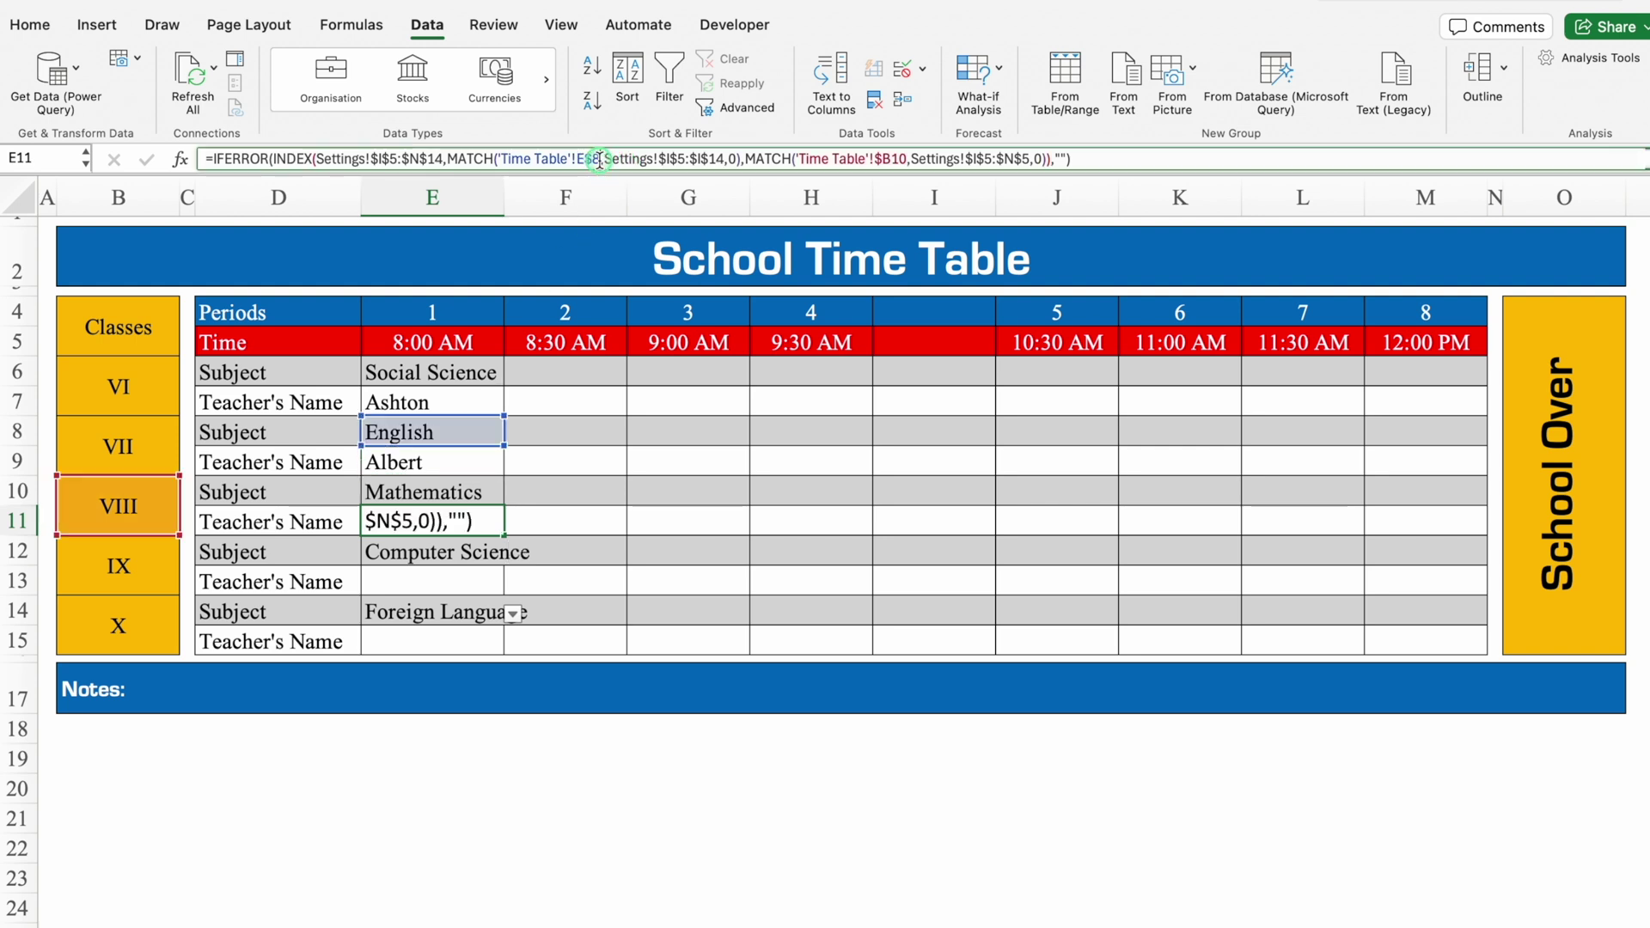
key(BackSpace)
key(BackSpace)
key(BackSpace)
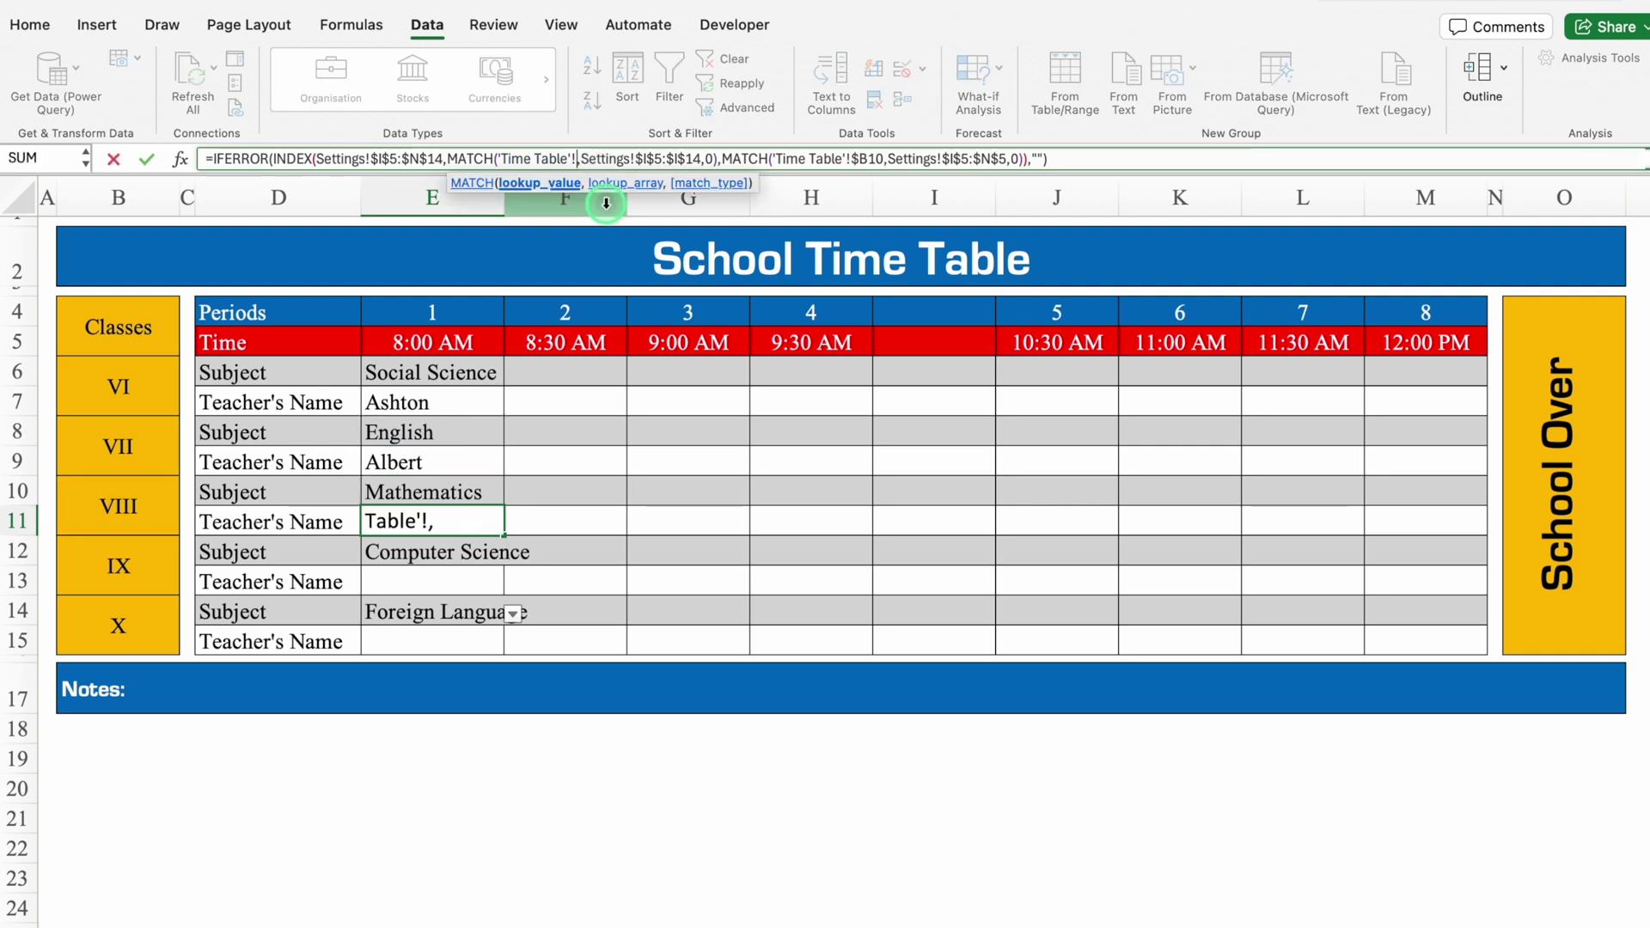
click(449, 484)
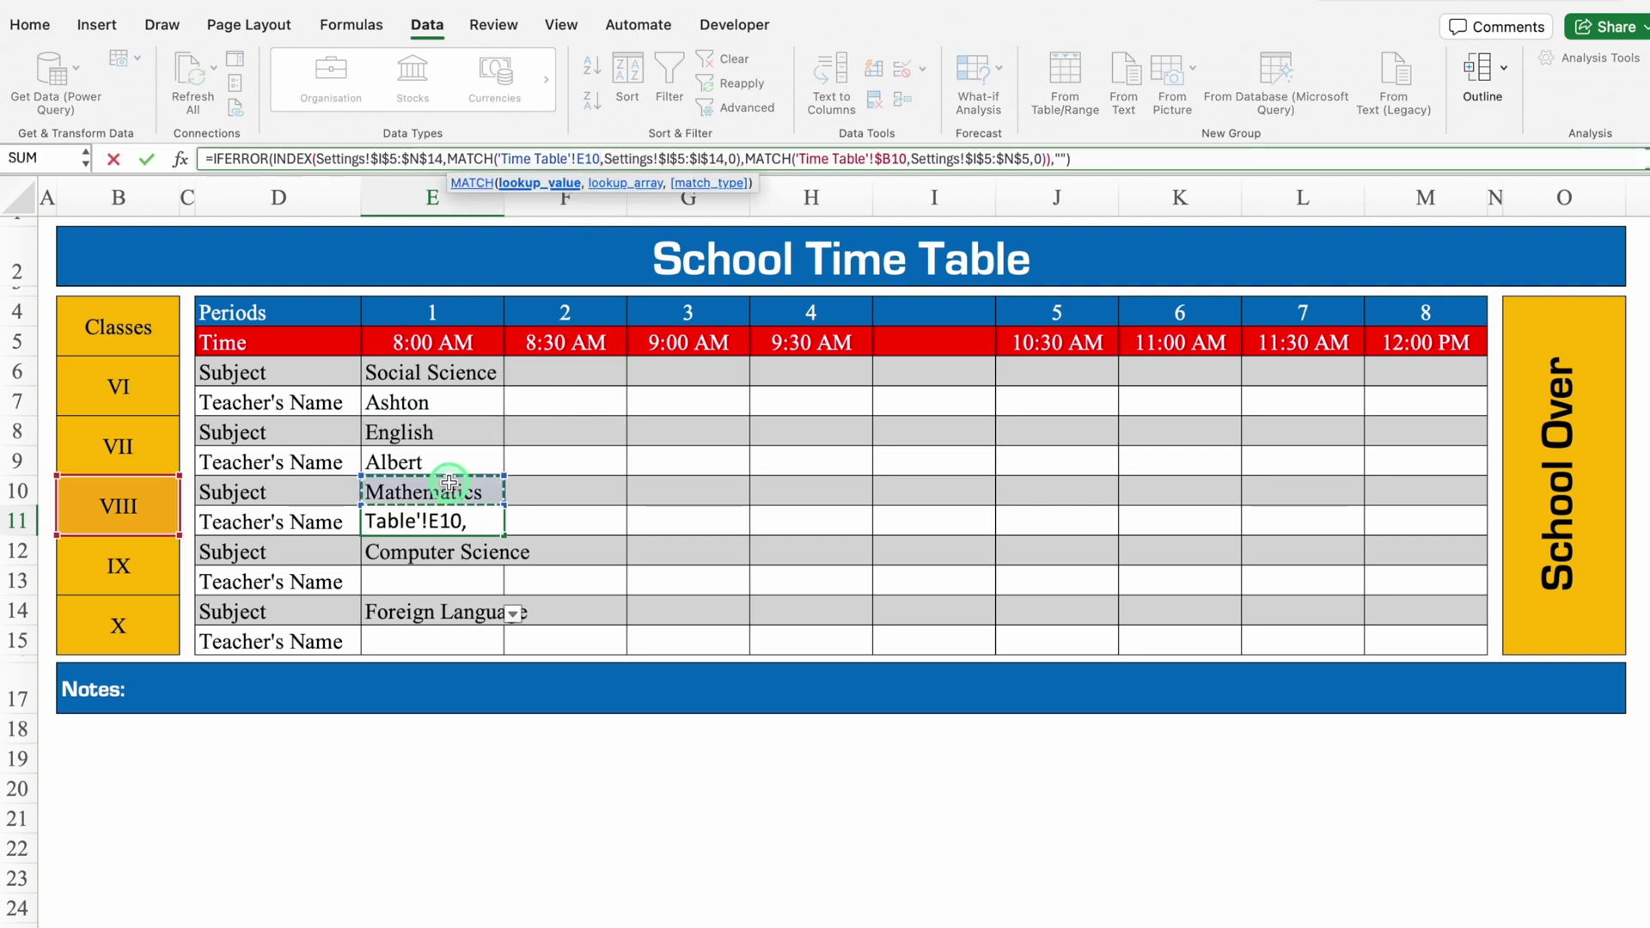
key(F4)
key(F4)
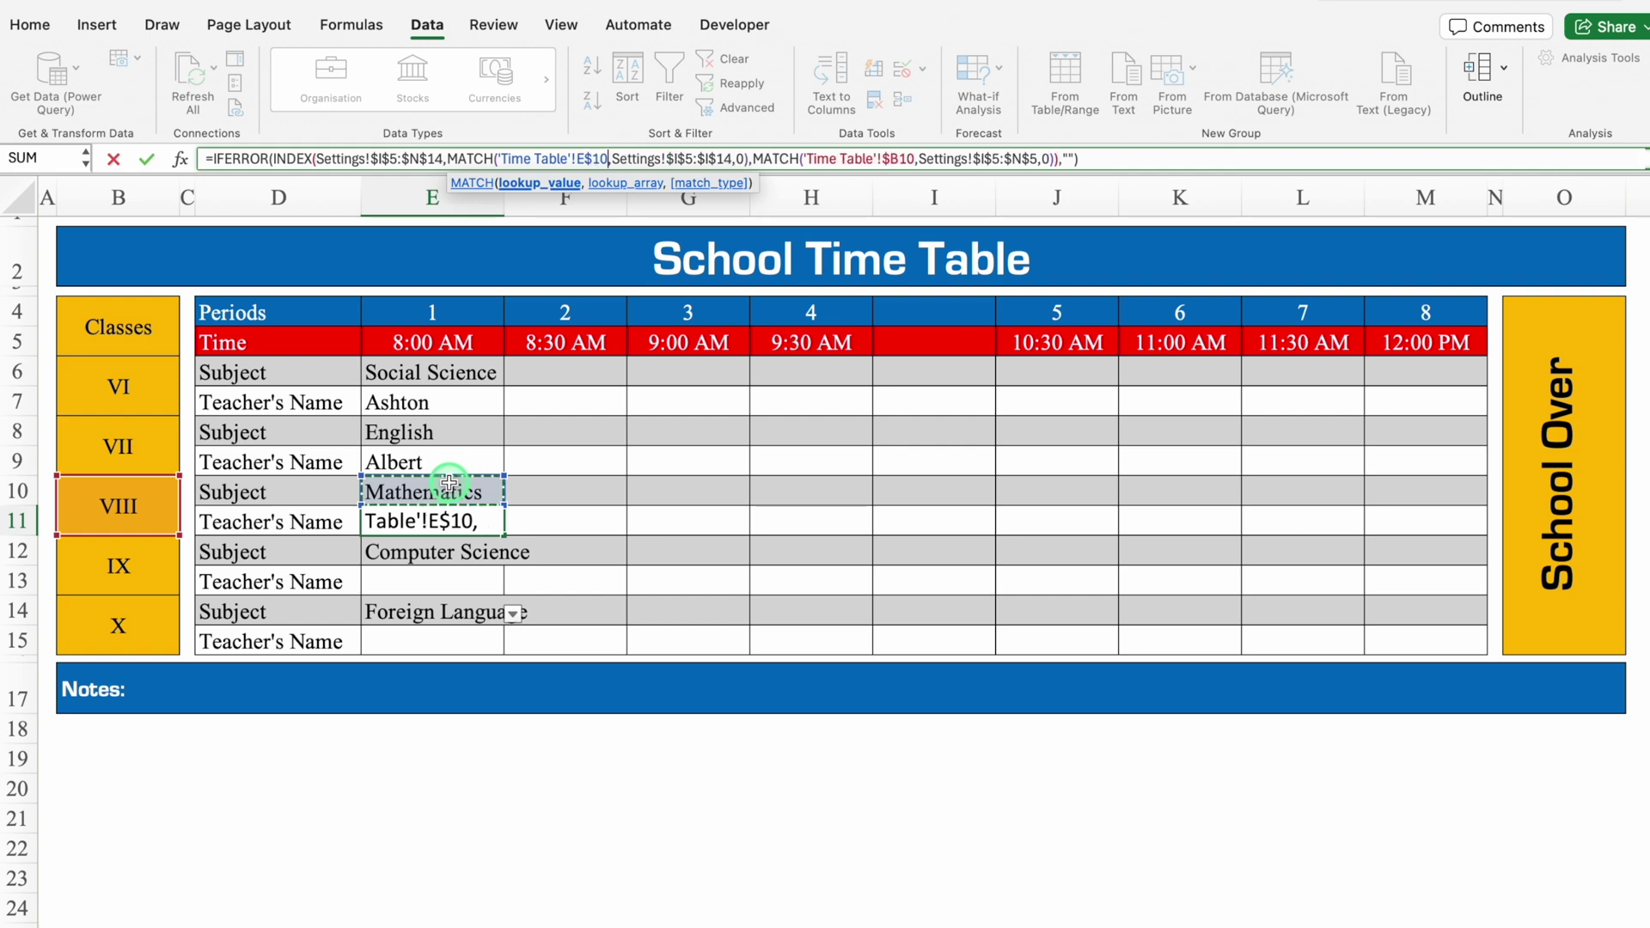
click(445, 572)
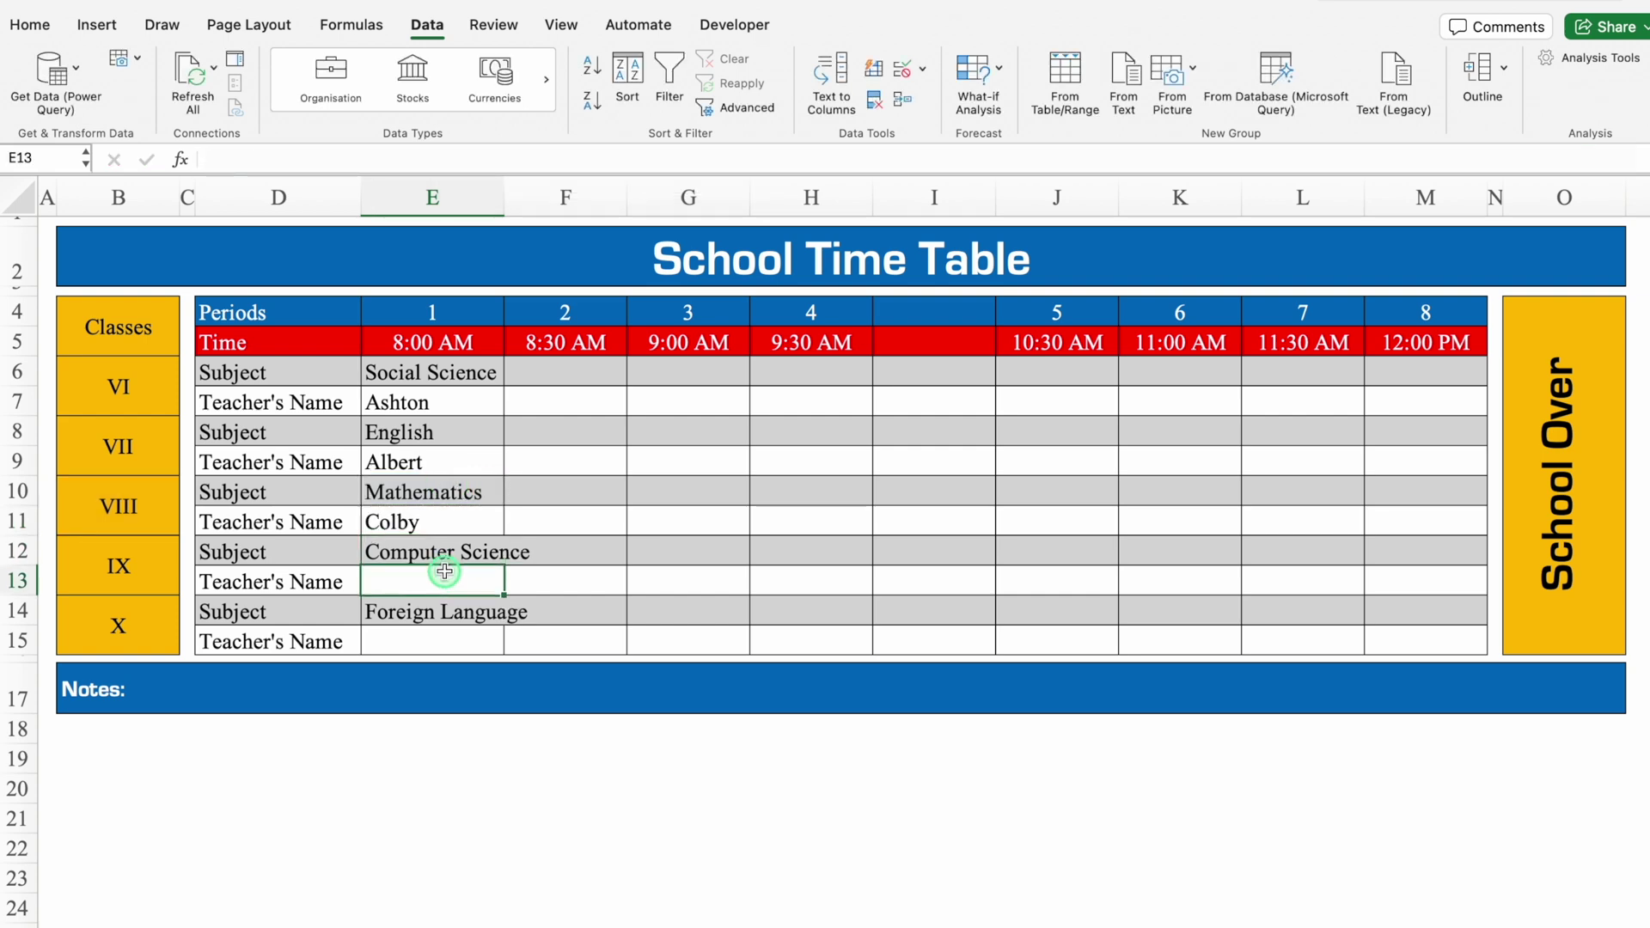
Step: Copy the teacher formula from E11 to E13 and change its subject lookup reference to E$12
click(434, 522)
key(super+c)
click(446, 580)
key(super+v)
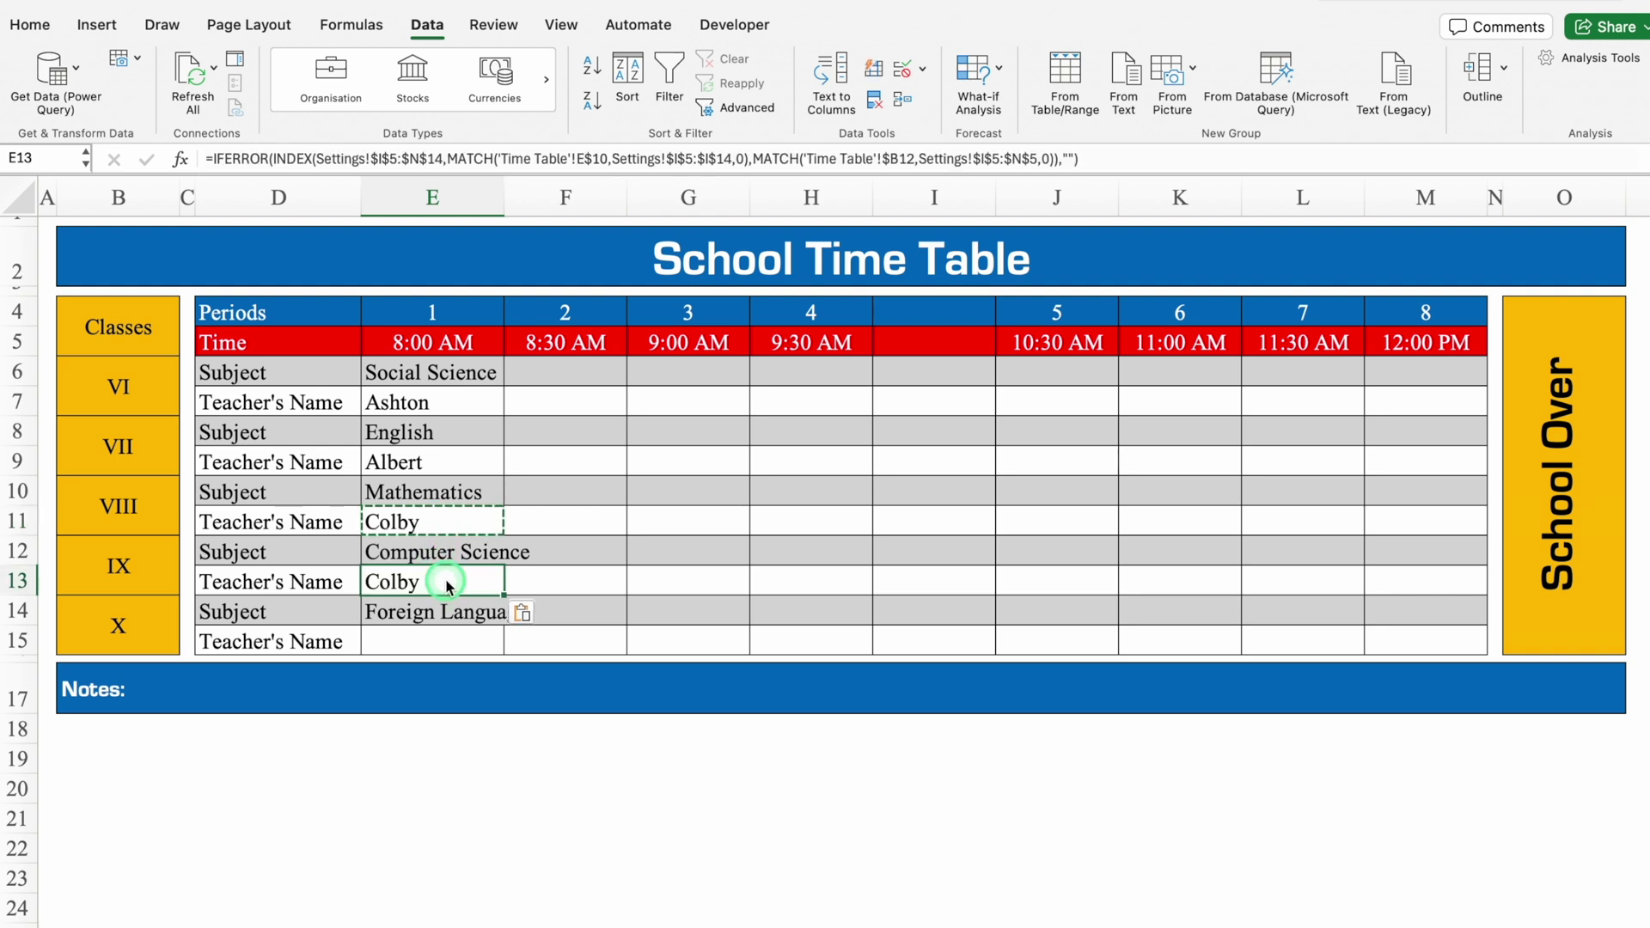
click(608, 159)
key(BackSpace)
key(BackSpace)
text(12)
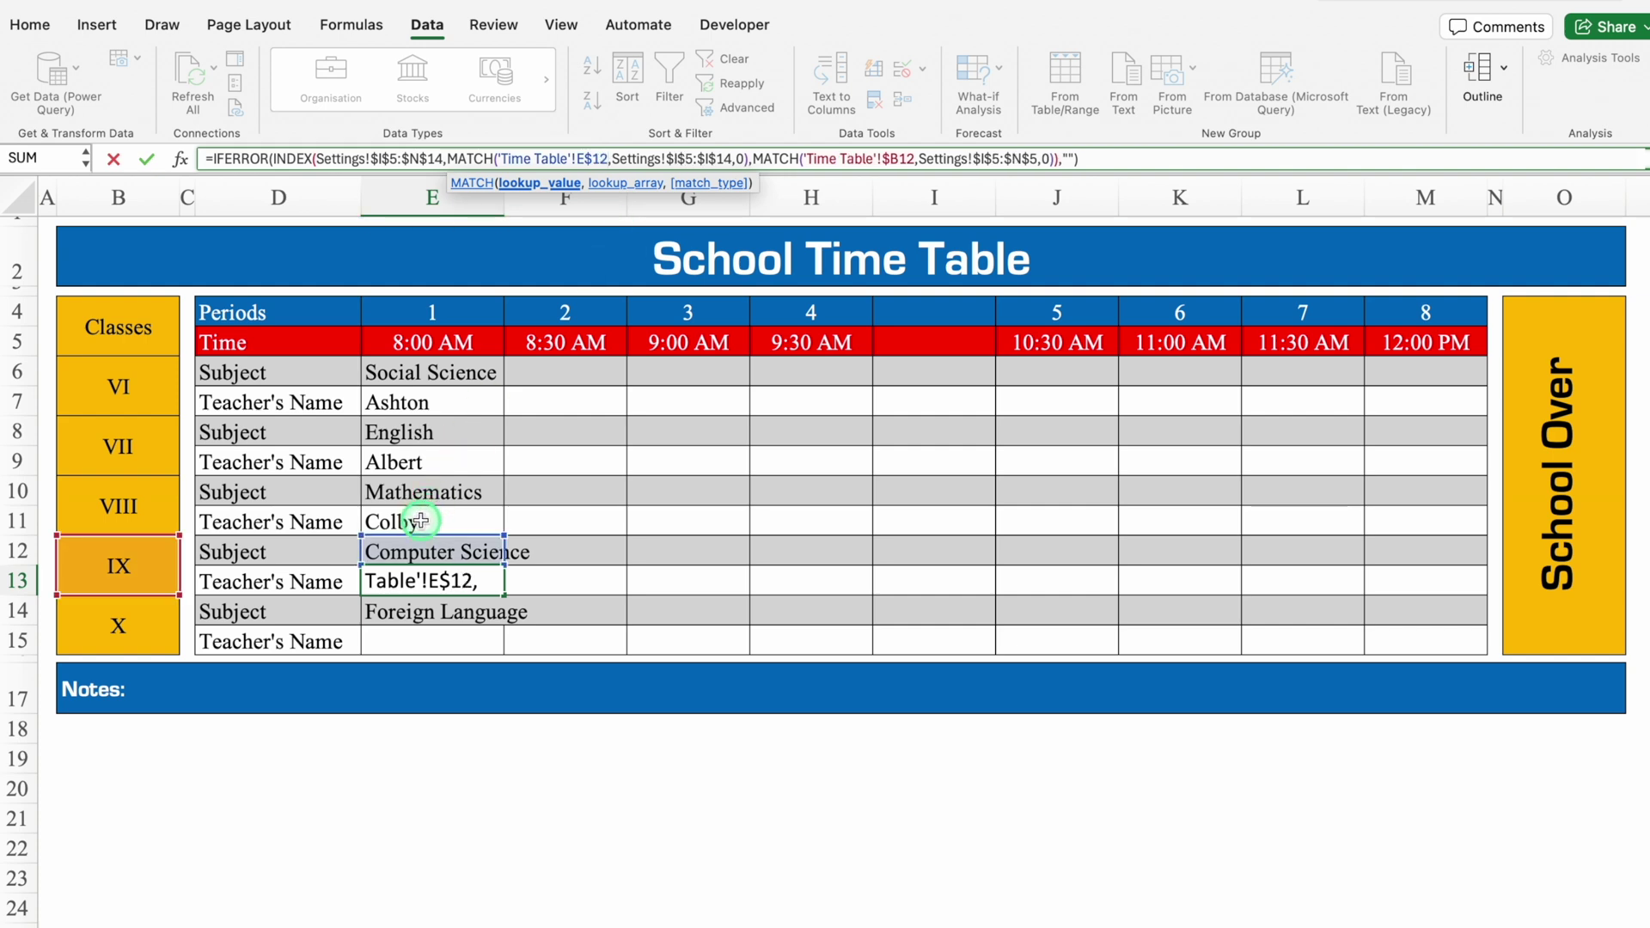
key(Return)
Step: Copy the teacher formula from E13 to E15 and change its subject lookup reference to E$14
click(423, 582)
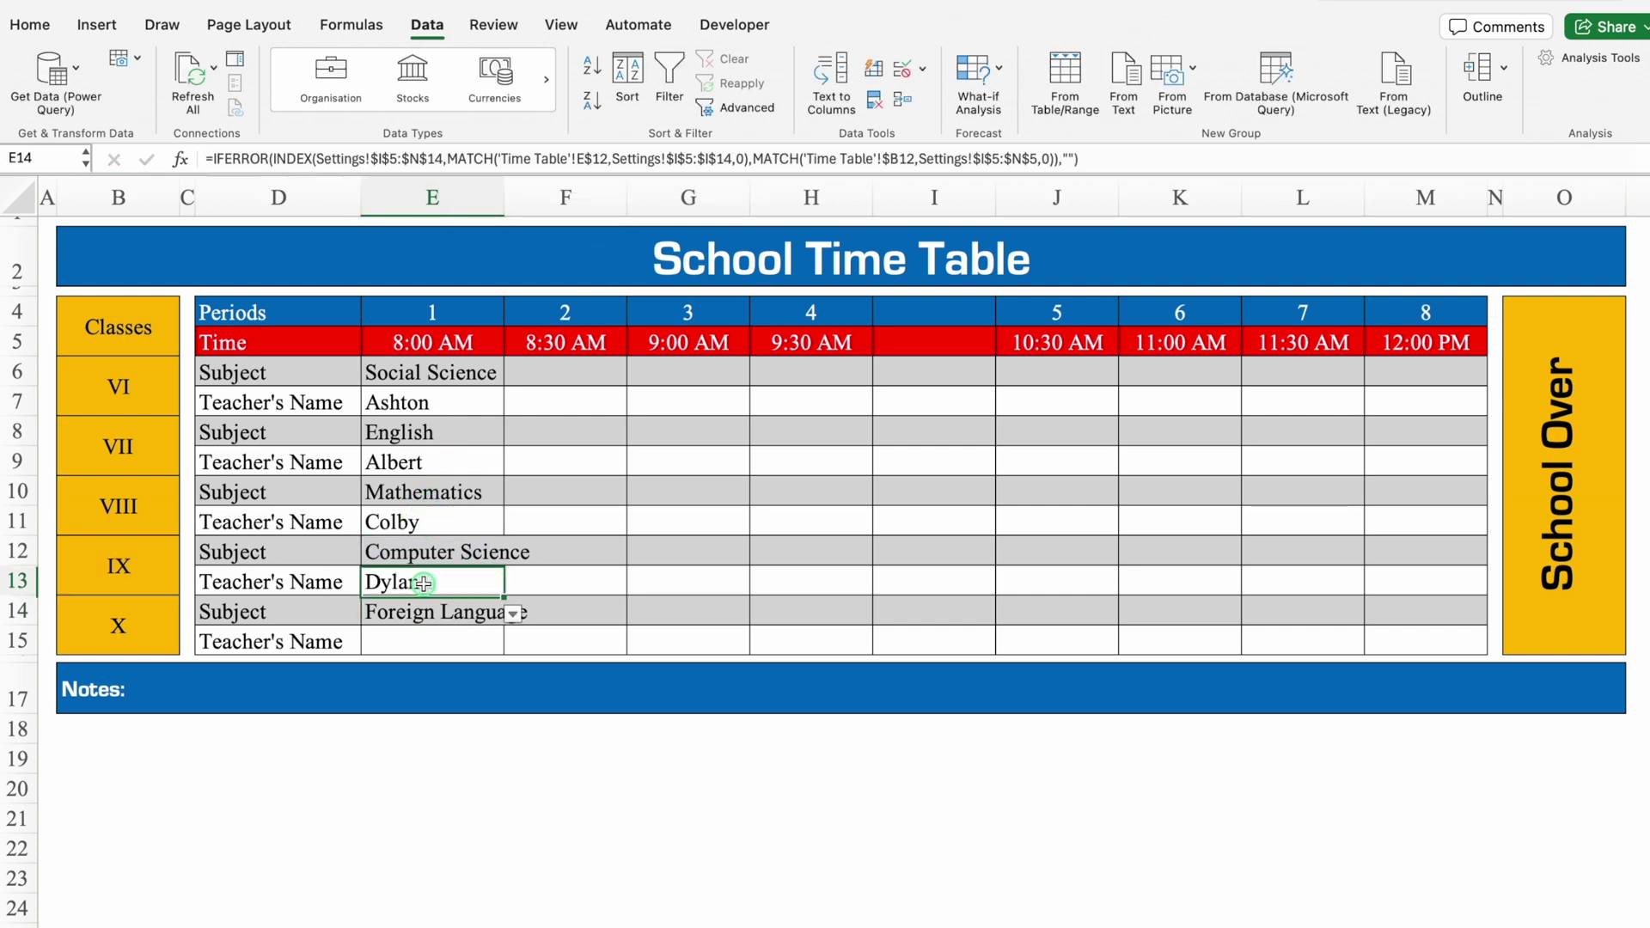
click(445, 638)
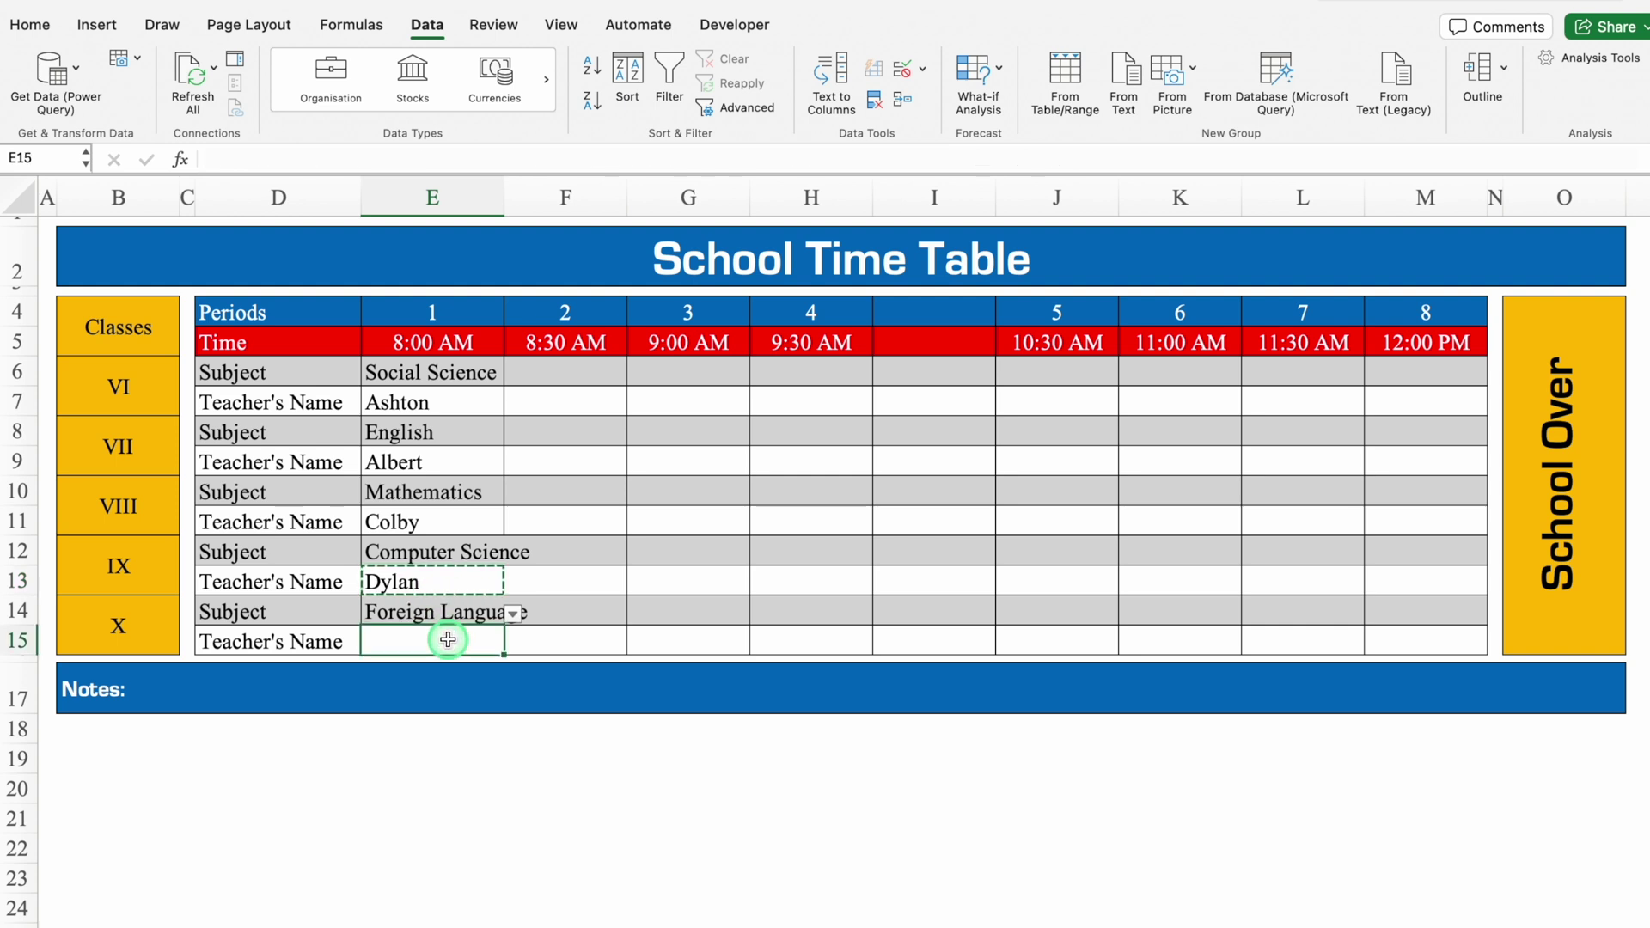
key(super+v)
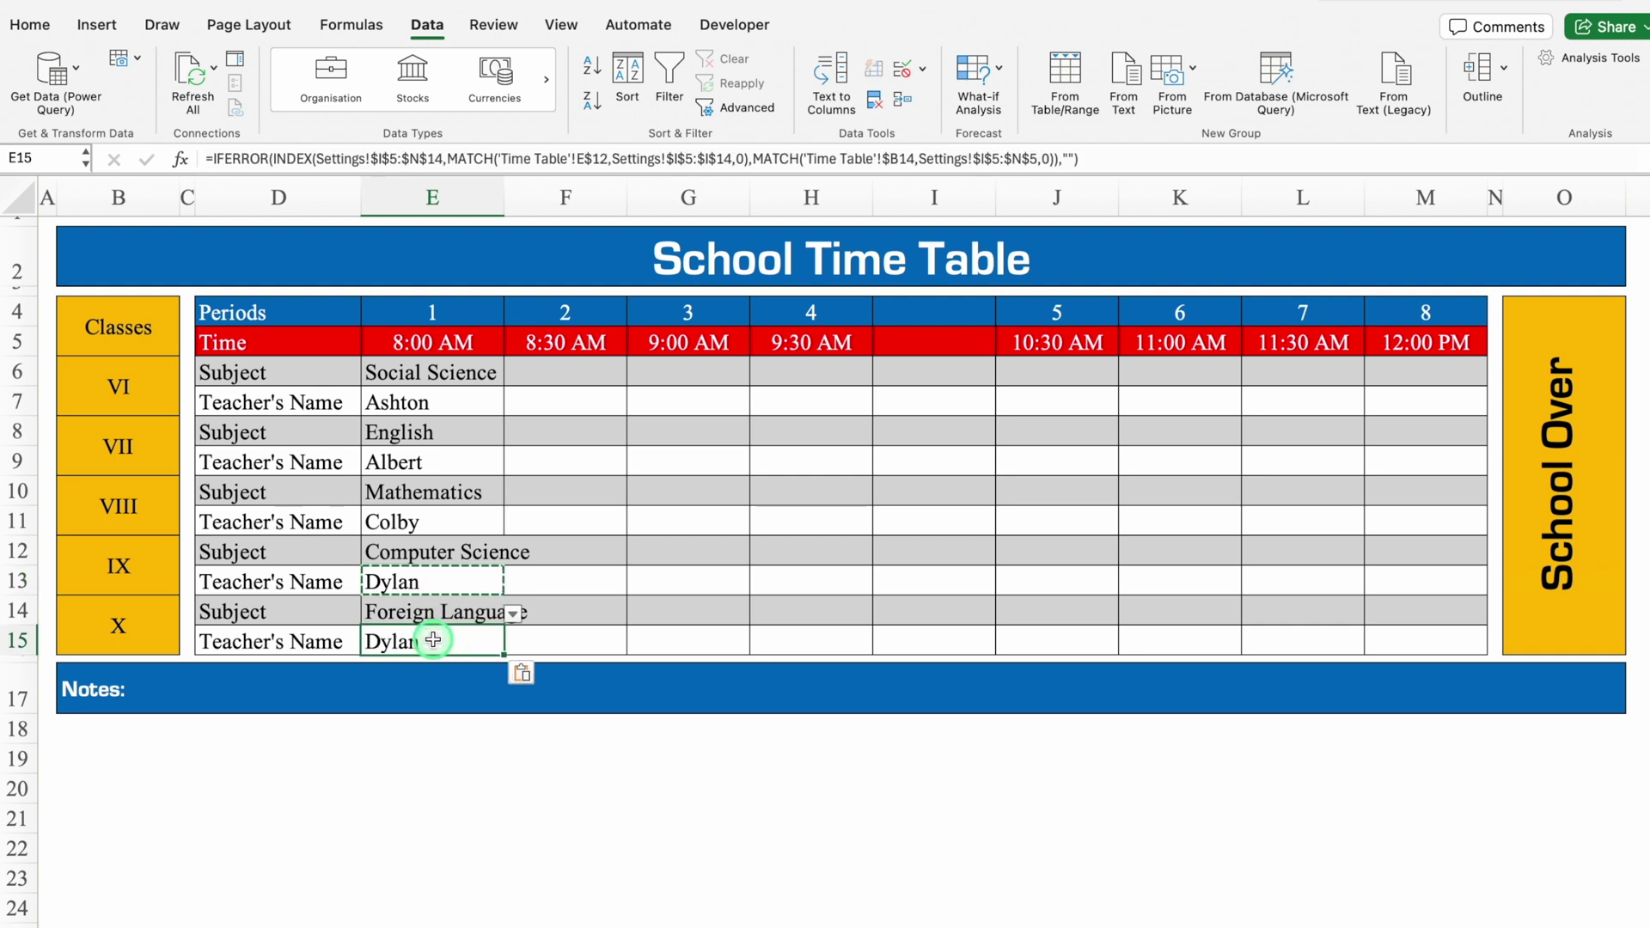
click(605, 159)
key(BackSpace)
key(BackSpace)
text(14)
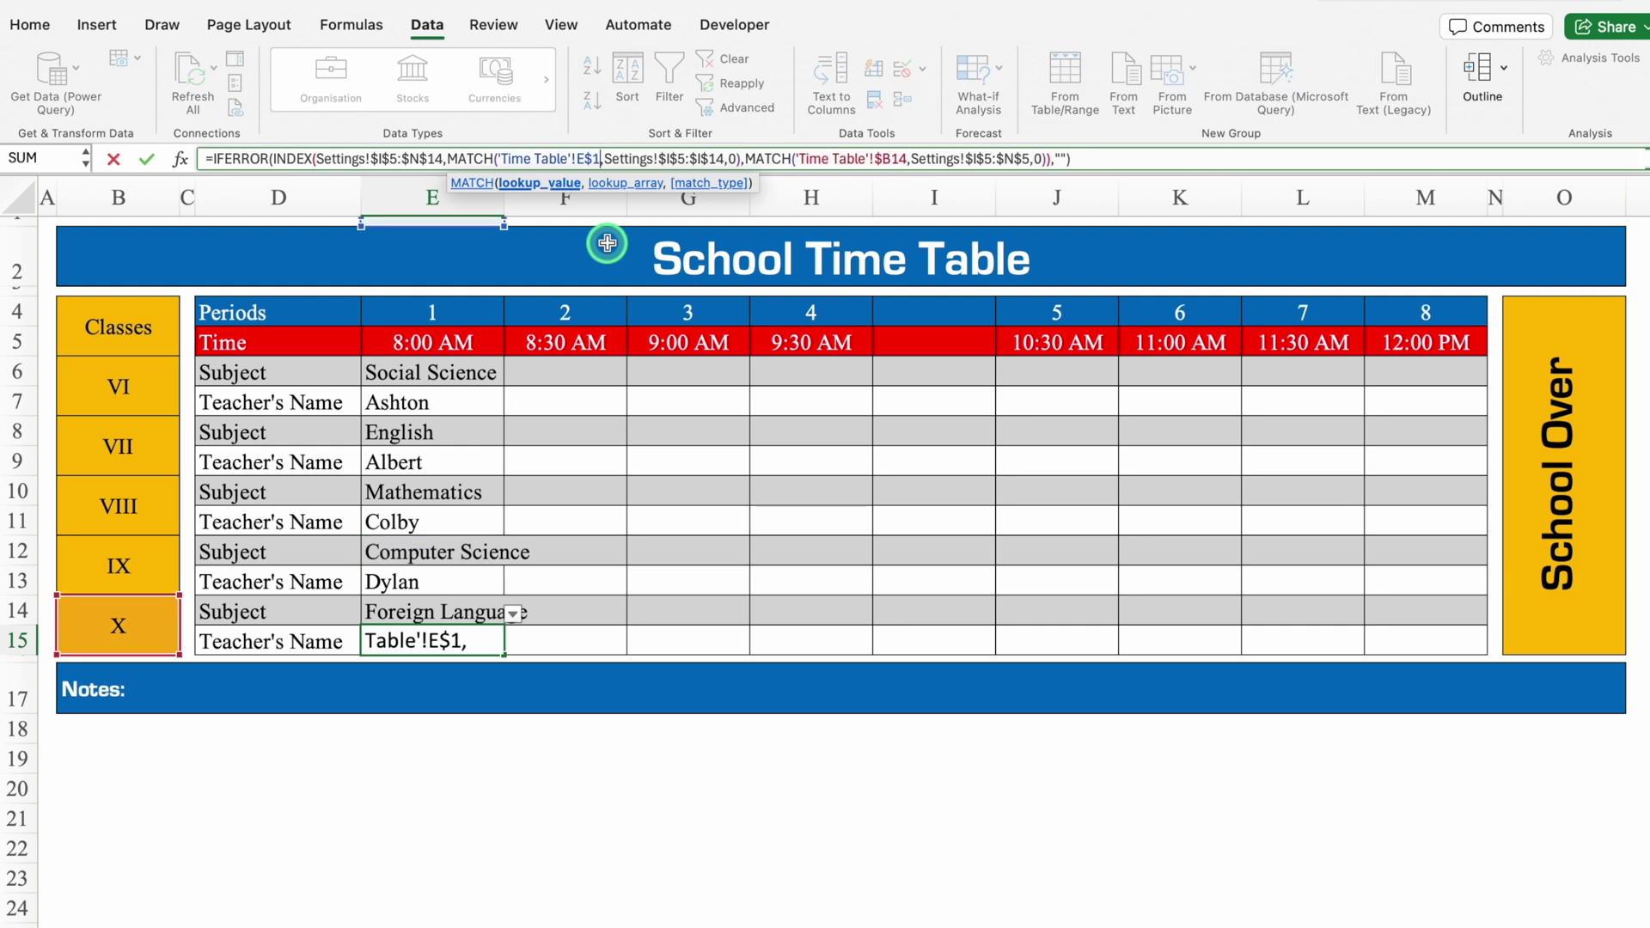
key(Return)
Step: Fill the teacher formulas in E7, E9, E11, E13 and E15 across to column M, and widen column E to fit its subjects
click(469, 400)
drag(504, 416, 1466, 439)
click(468, 462)
drag(503, 476, 1467, 482)
click(468, 522)
drag(504, 535, 1465, 525)
click(469, 582)
drag(504, 595, 1465, 589)
click(468, 642)
drag(505, 655, 1466, 654)
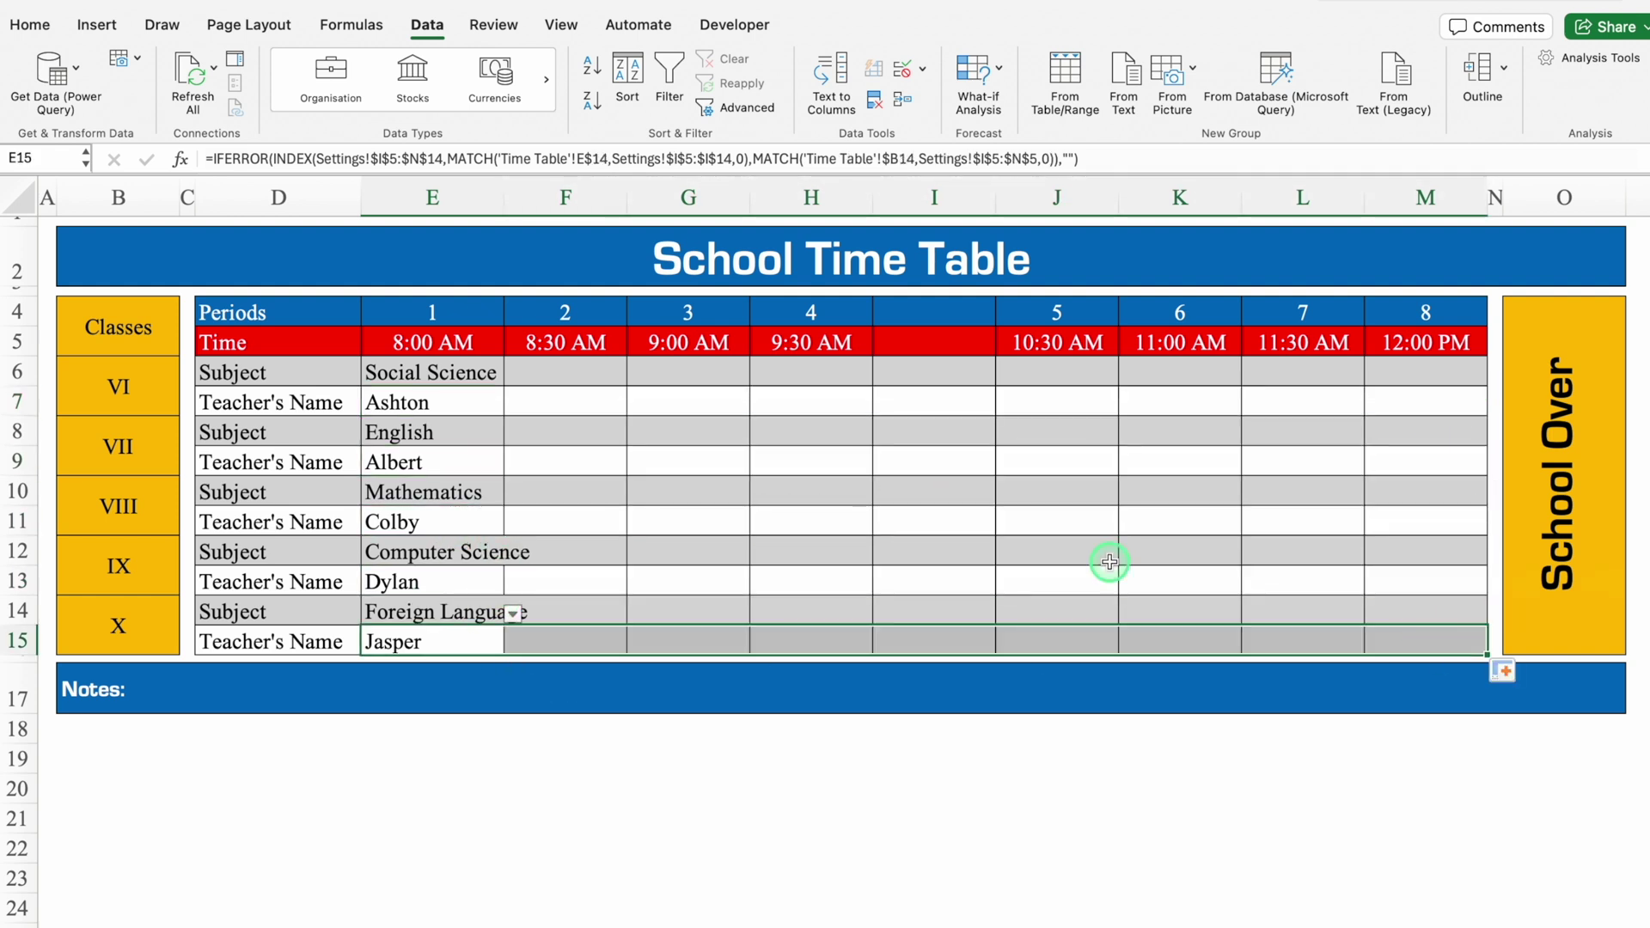
drag(504, 200, 536, 200)
click(844, 878)
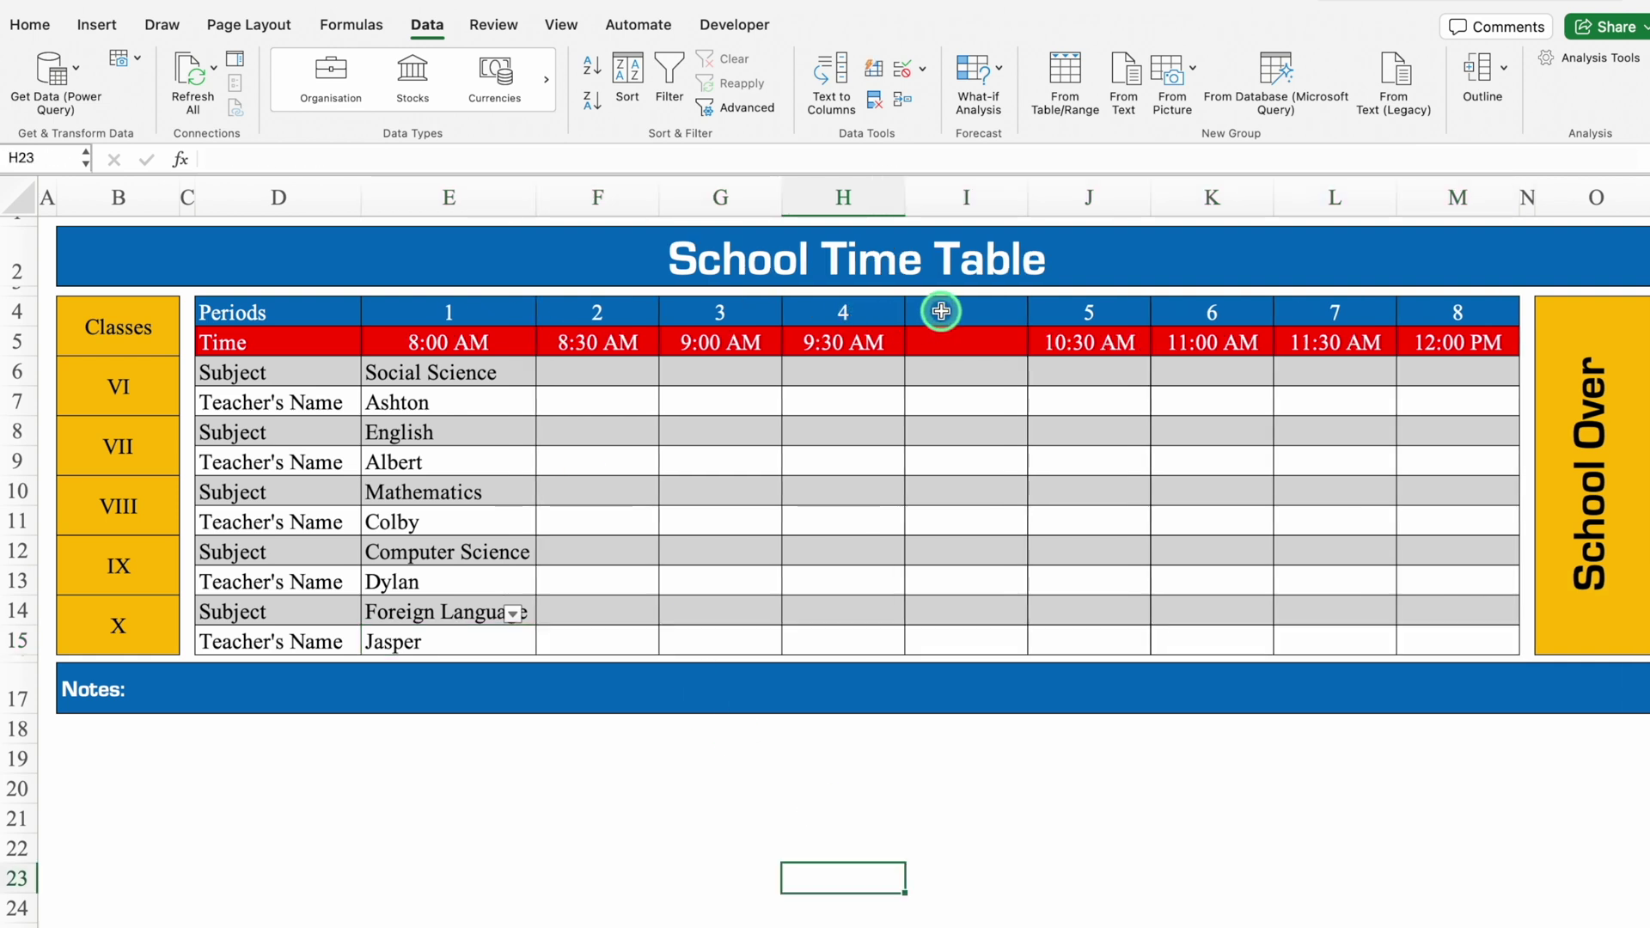
Step: Merge I4:I15 between periods 4 and 5 into one cell with orange fill and black font colour
drag(954, 312, 967, 631)
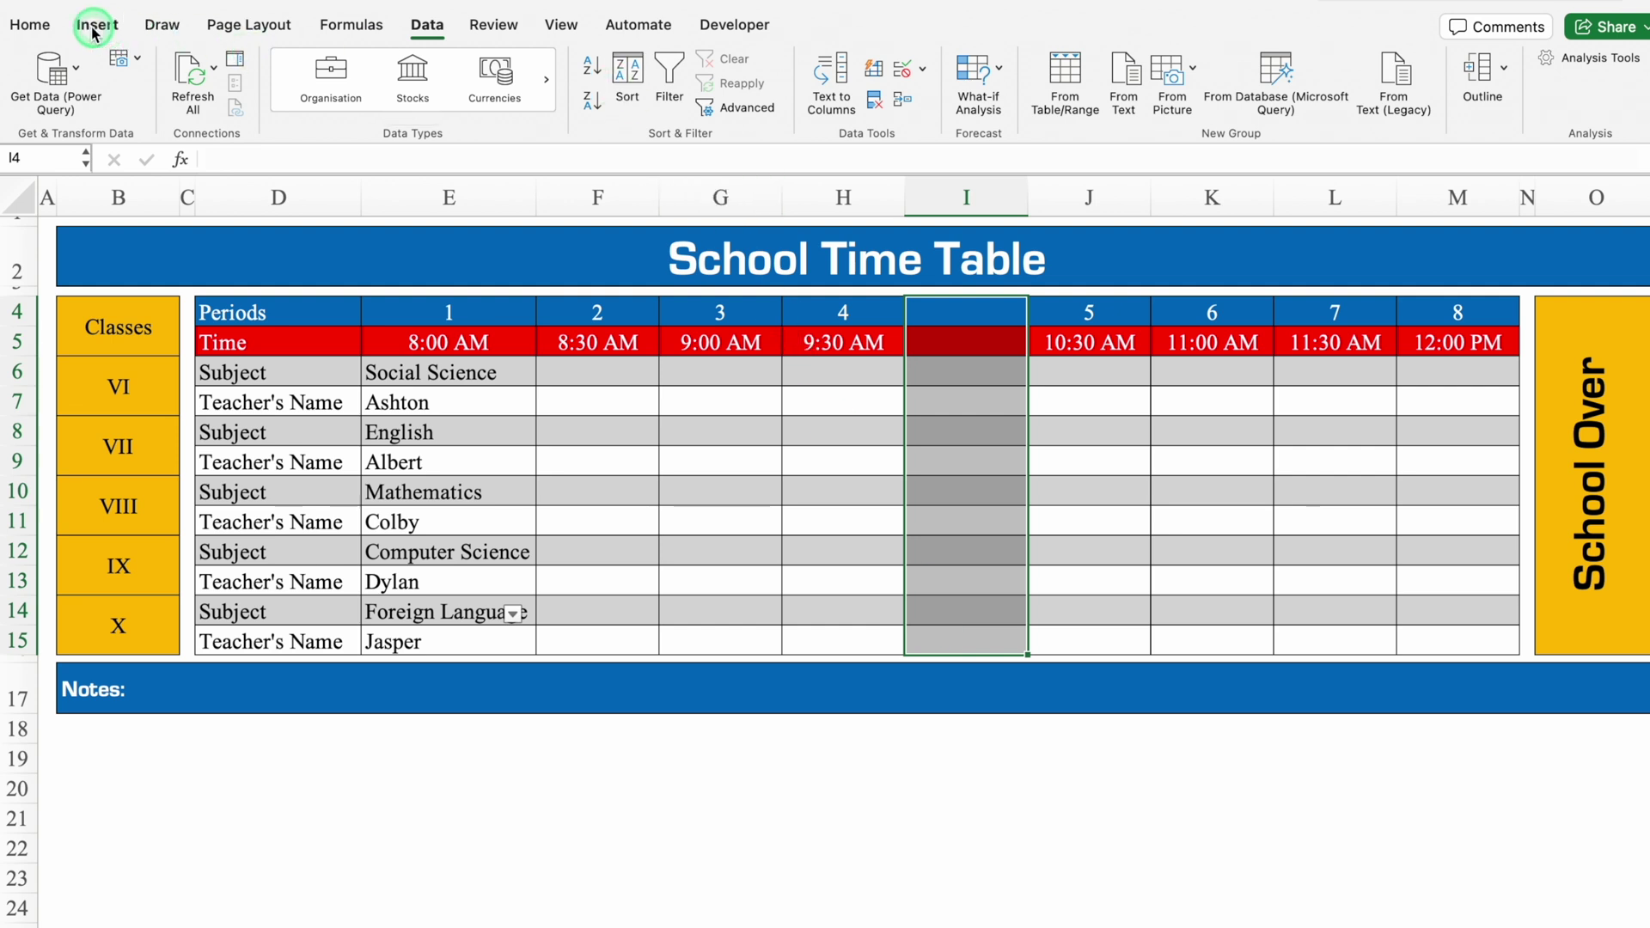
click(31, 25)
click(516, 82)
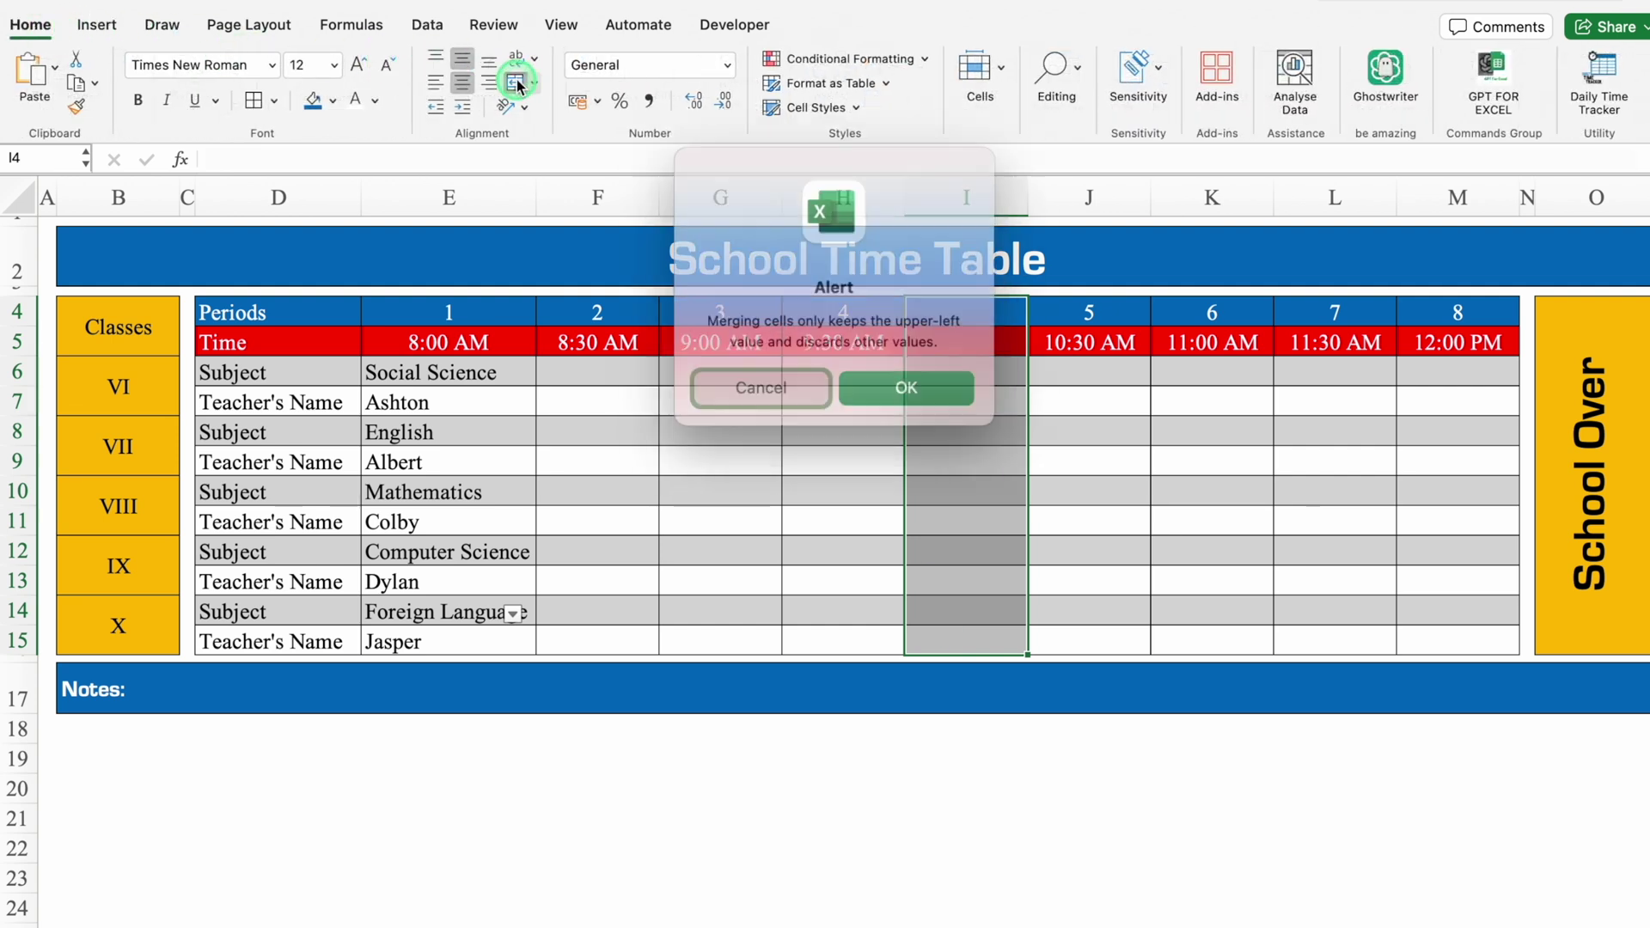
click(886, 377)
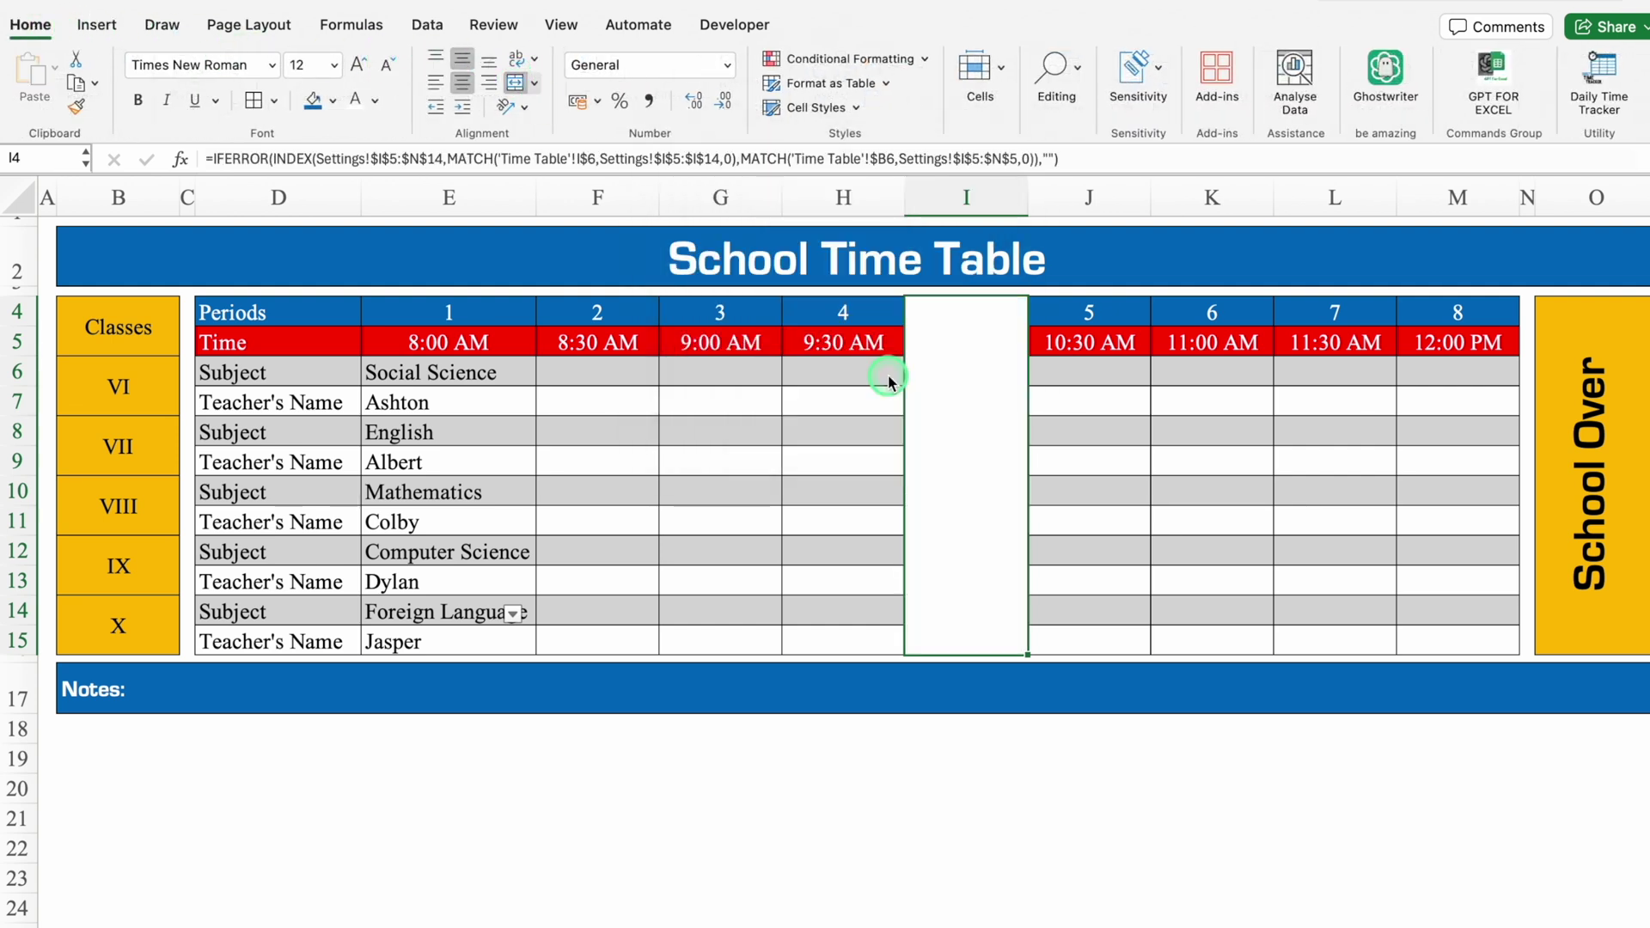
click(332, 101)
click(361, 351)
click(375, 100)
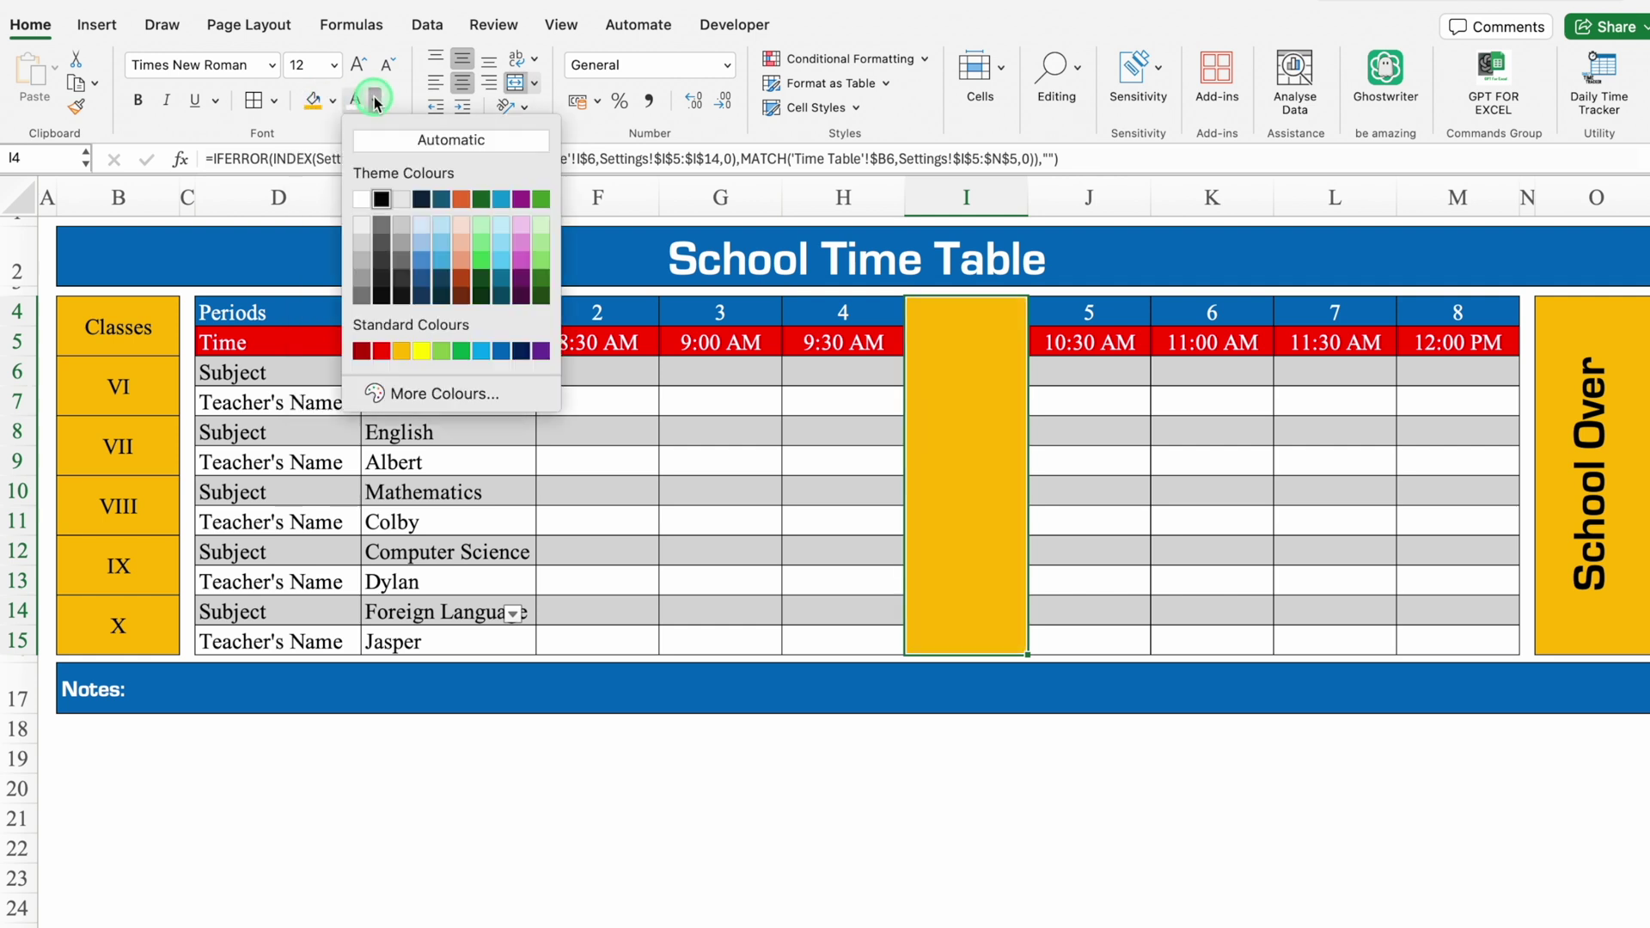
click(383, 200)
Step: Enter Lunch Break in the merged cell between periods 4 and 5
text(L)
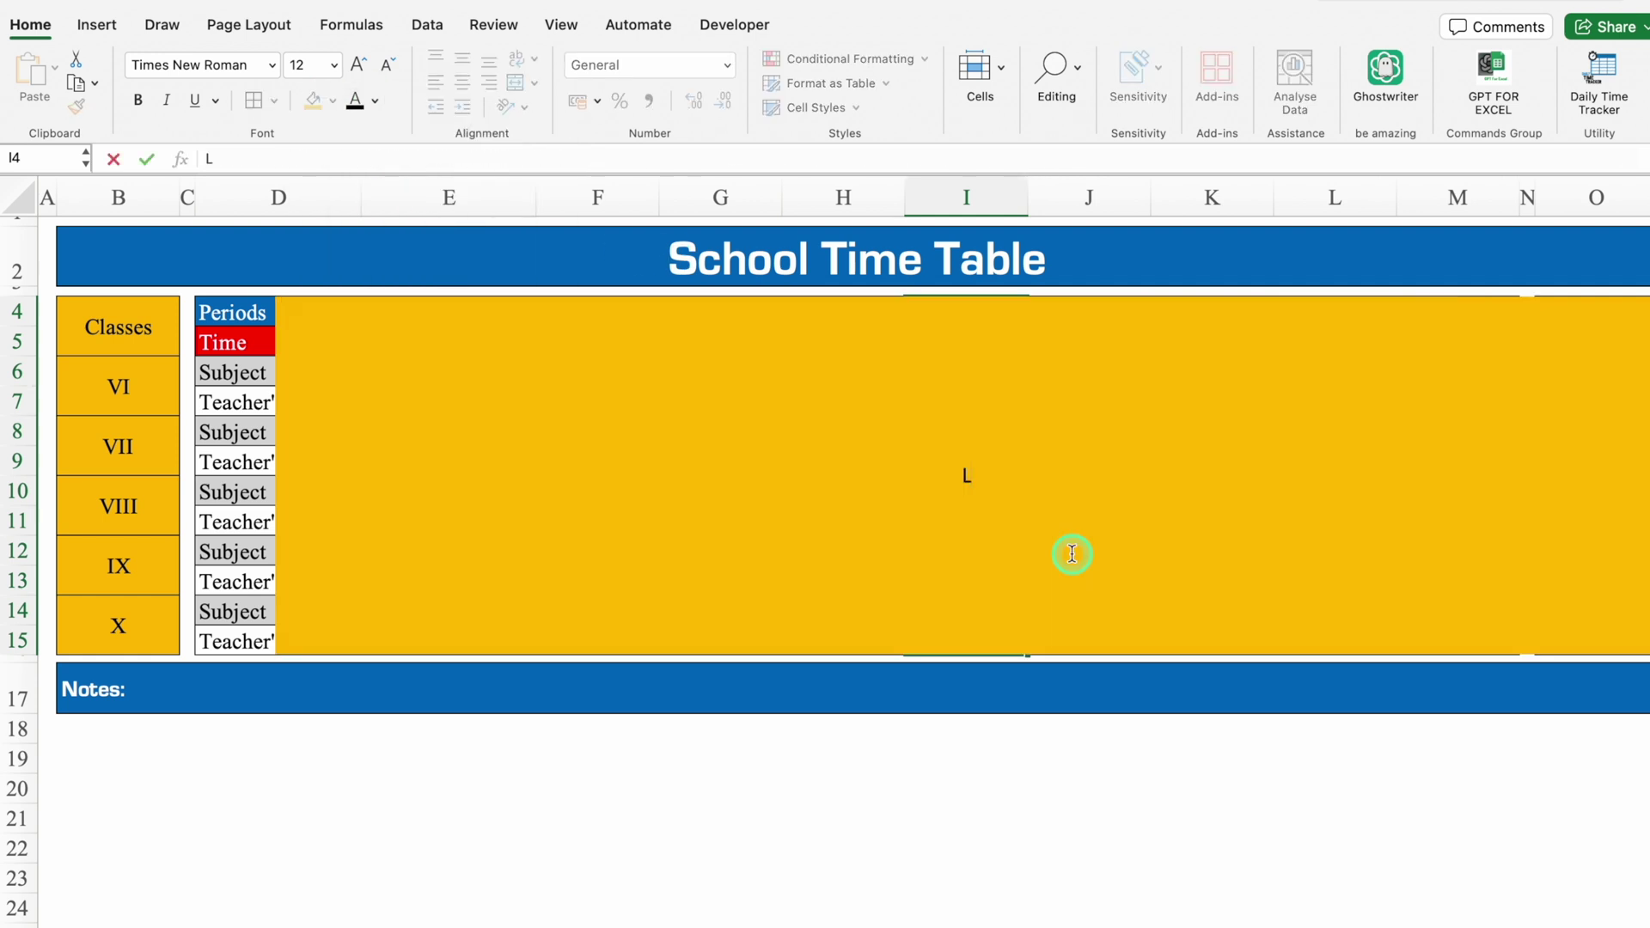
text(unch Break)
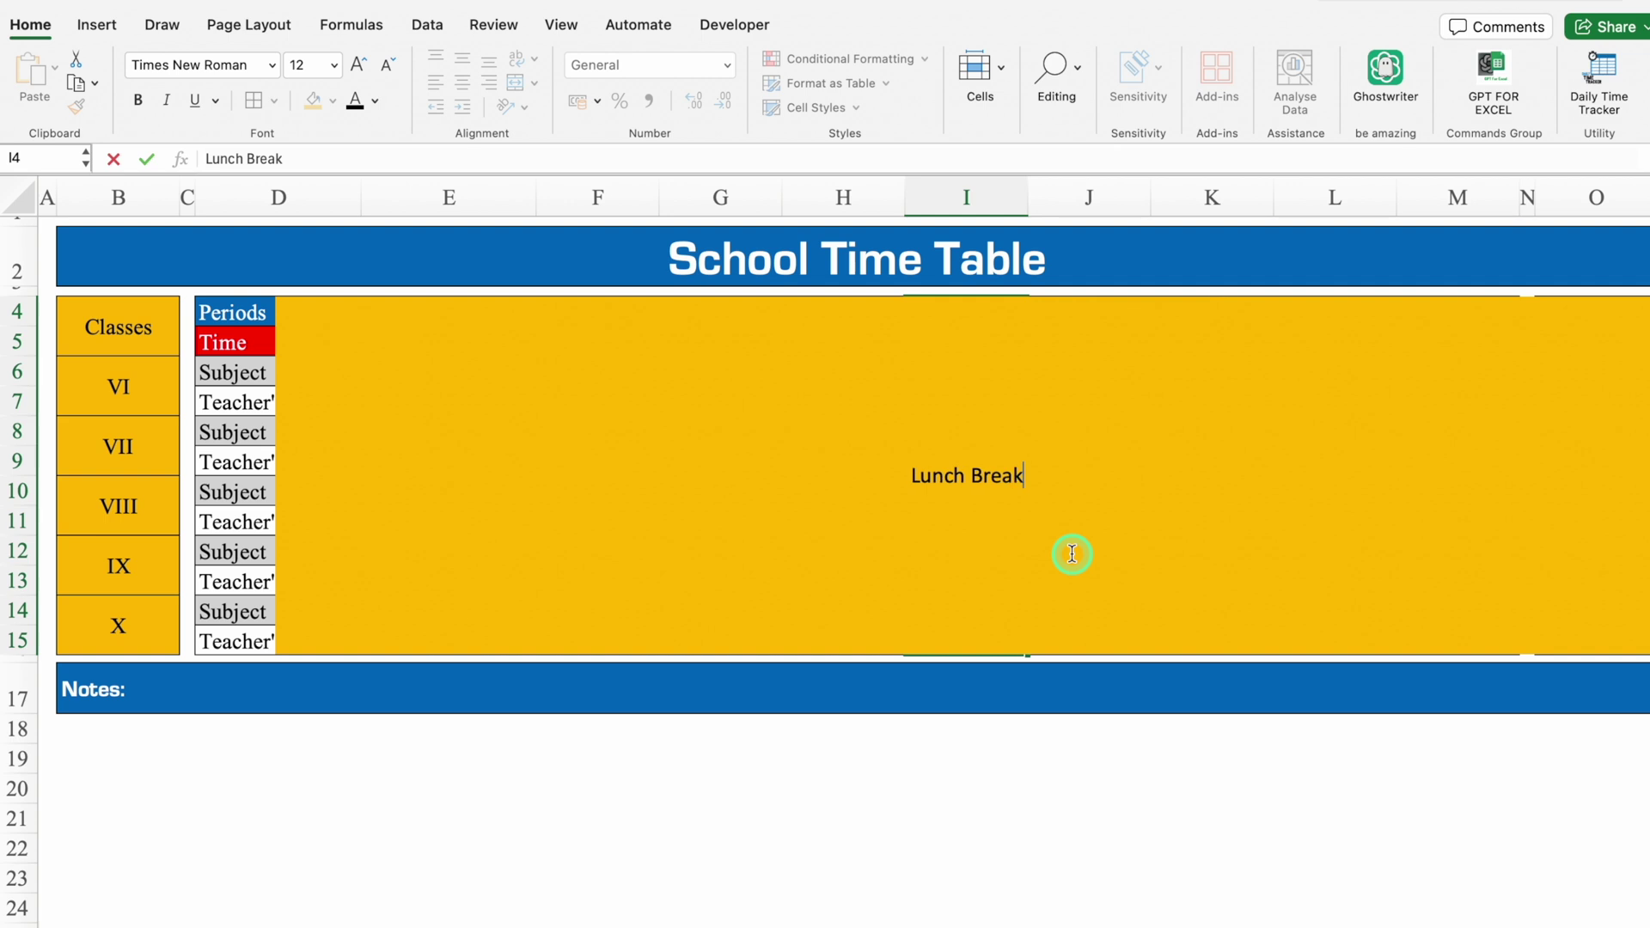
key(ctrl+Return)
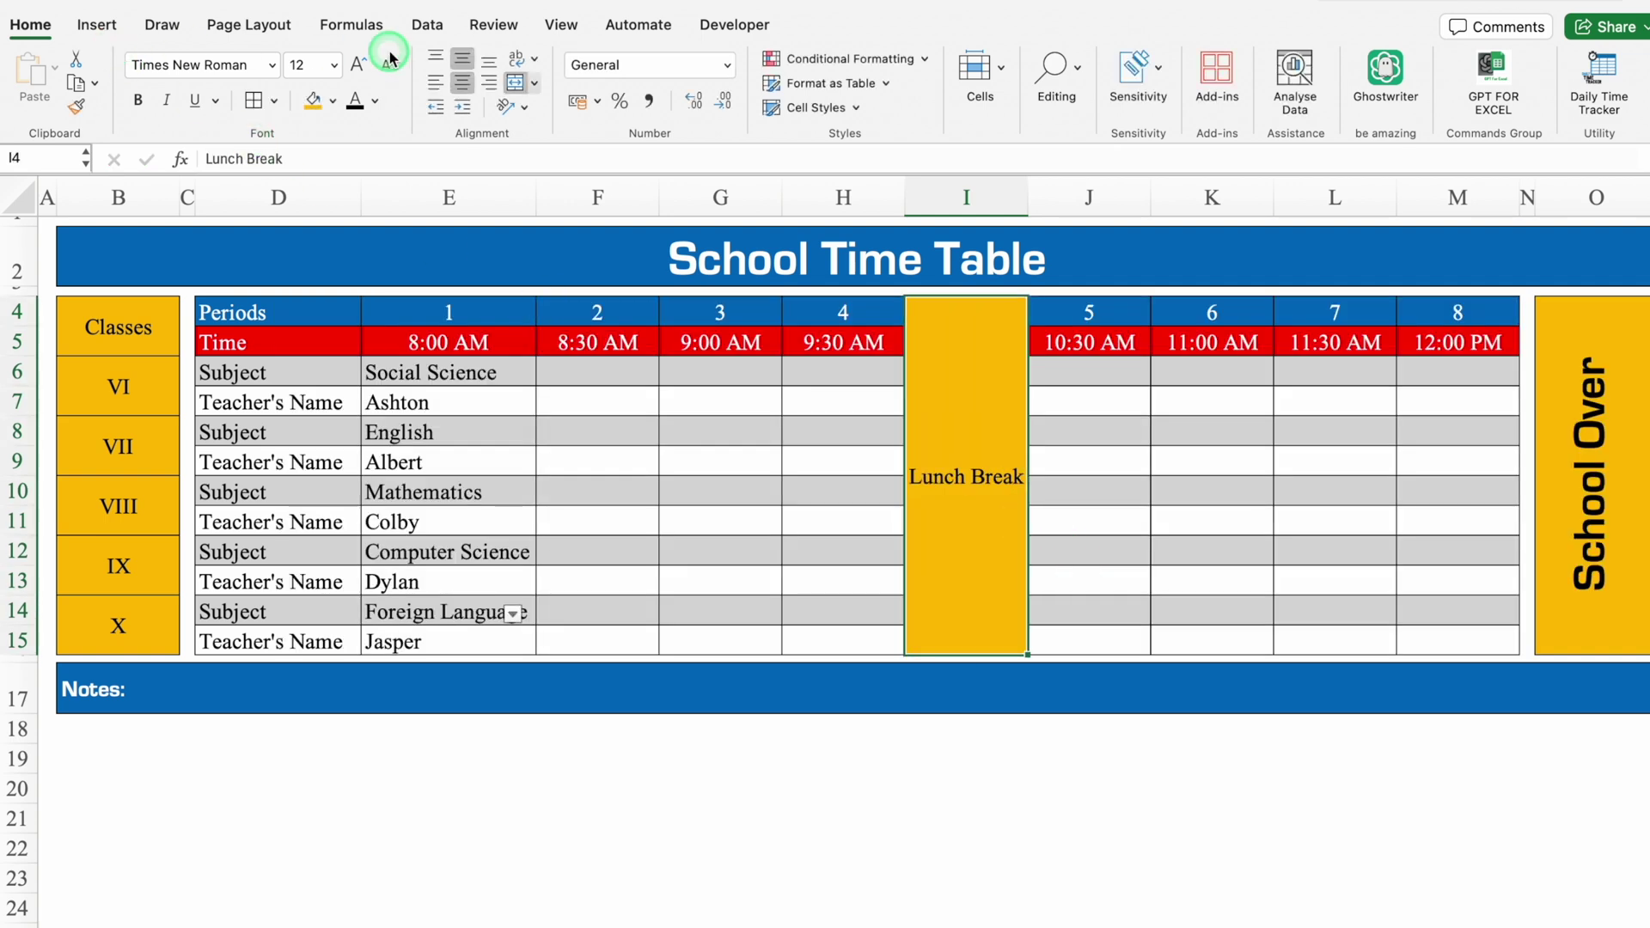
Step: Rotate the Lunch Break text up and enlarge its font by four size increments
click(526, 107)
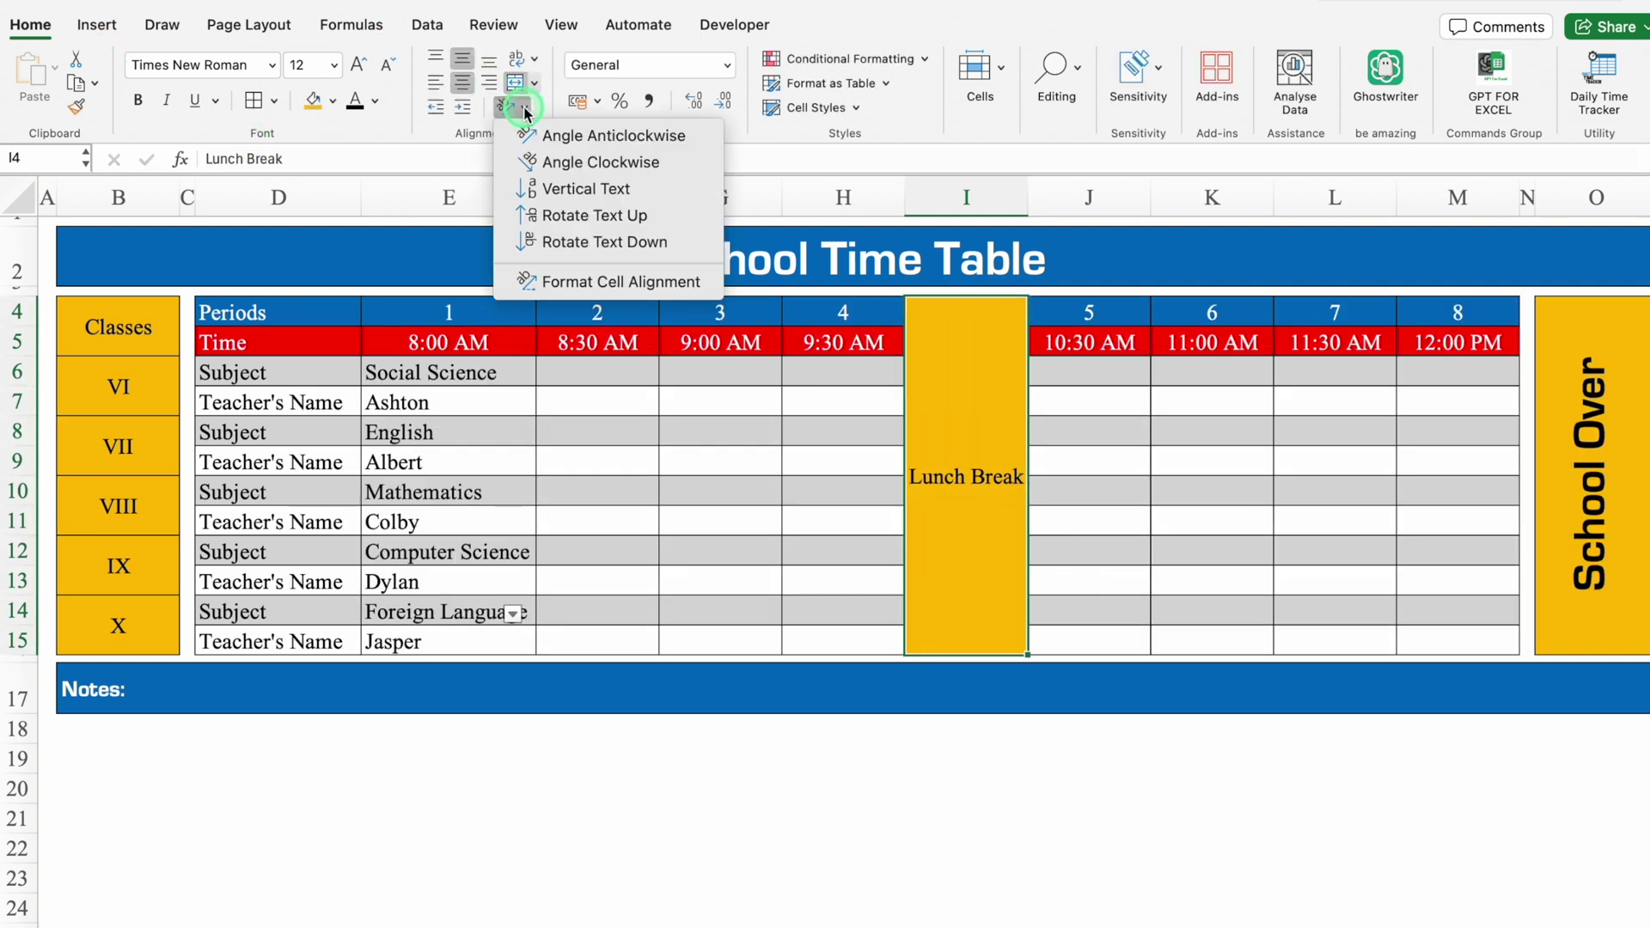
click(578, 214)
click(358, 67)
click(359, 67)
click(358, 66)
click(358, 66)
Step: Narrow the Lunch Break column I and the School Over column O
drag(1028, 198, 952, 211)
click(891, 730)
drag(1584, 196, 1527, 200)
click(1178, 877)
Step: Choose Social Science in G6 and Foreign Language in G10 for period 3, and widen column G to fit them
click(722, 369)
click(789, 374)
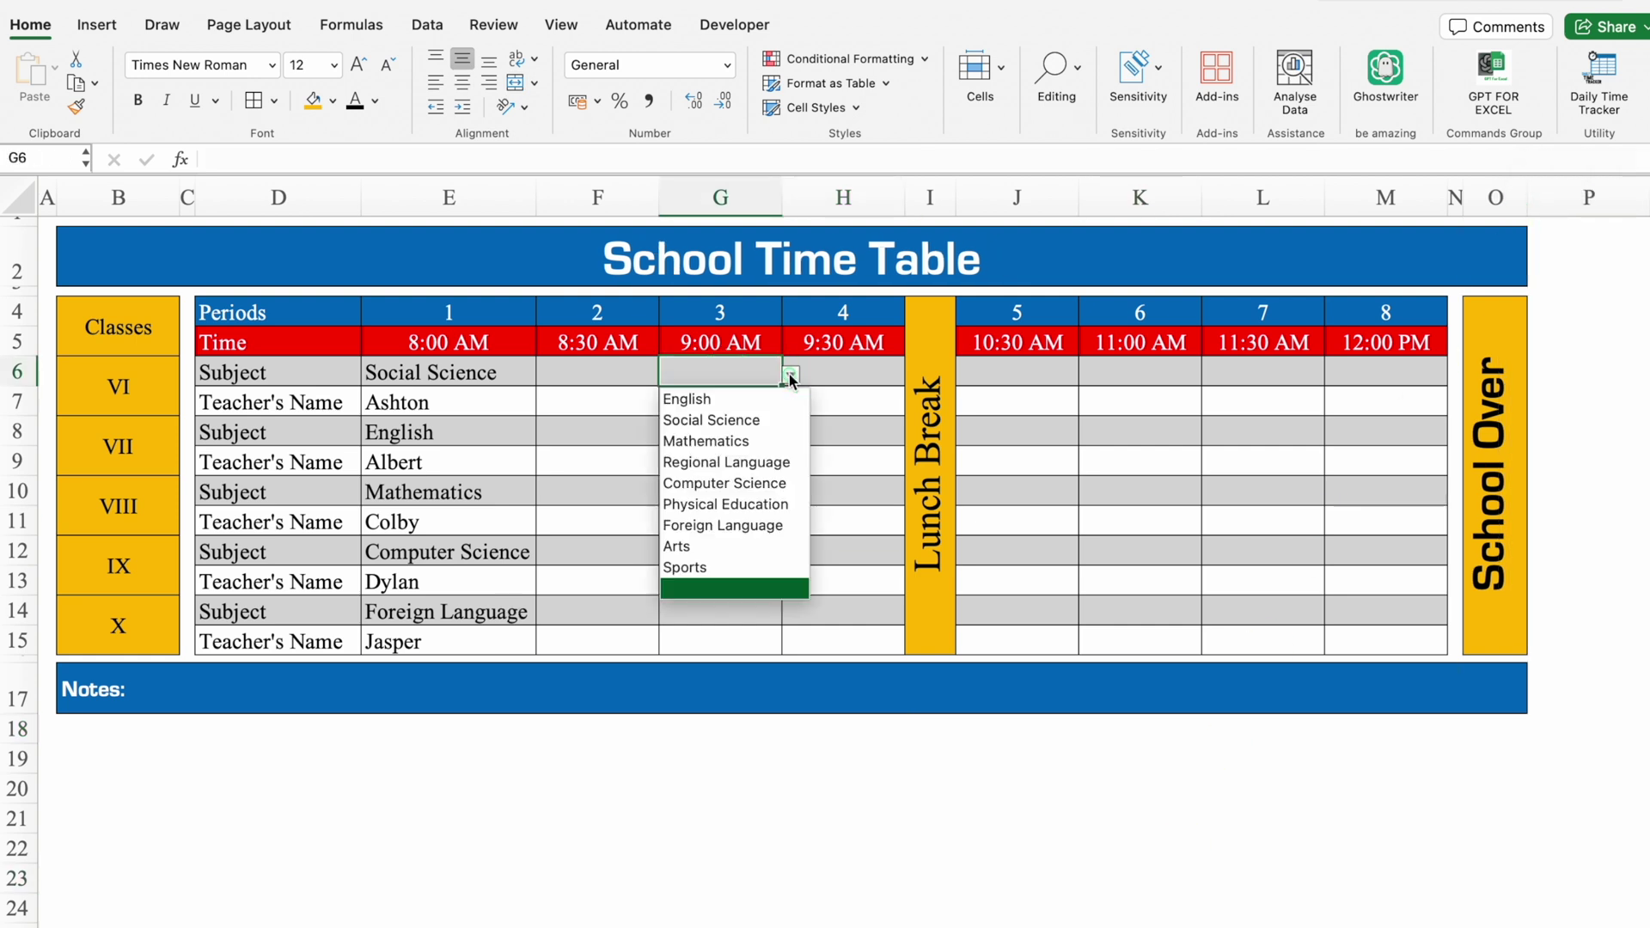
click(733, 422)
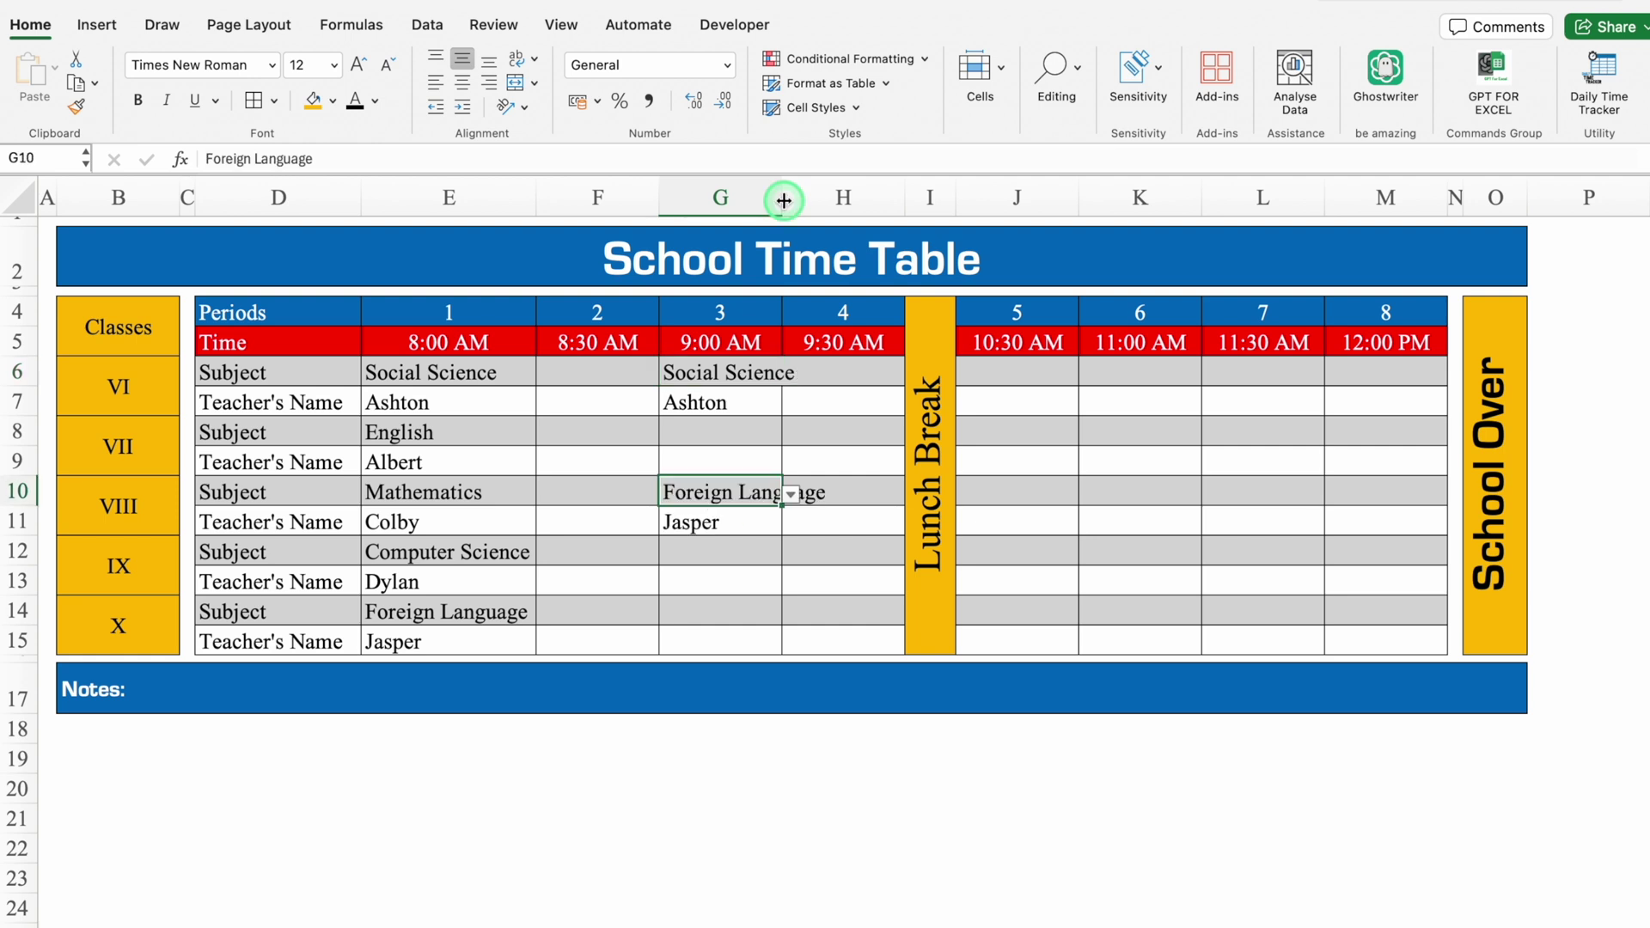
drag(784, 199, 835, 200)
click(736, 760)
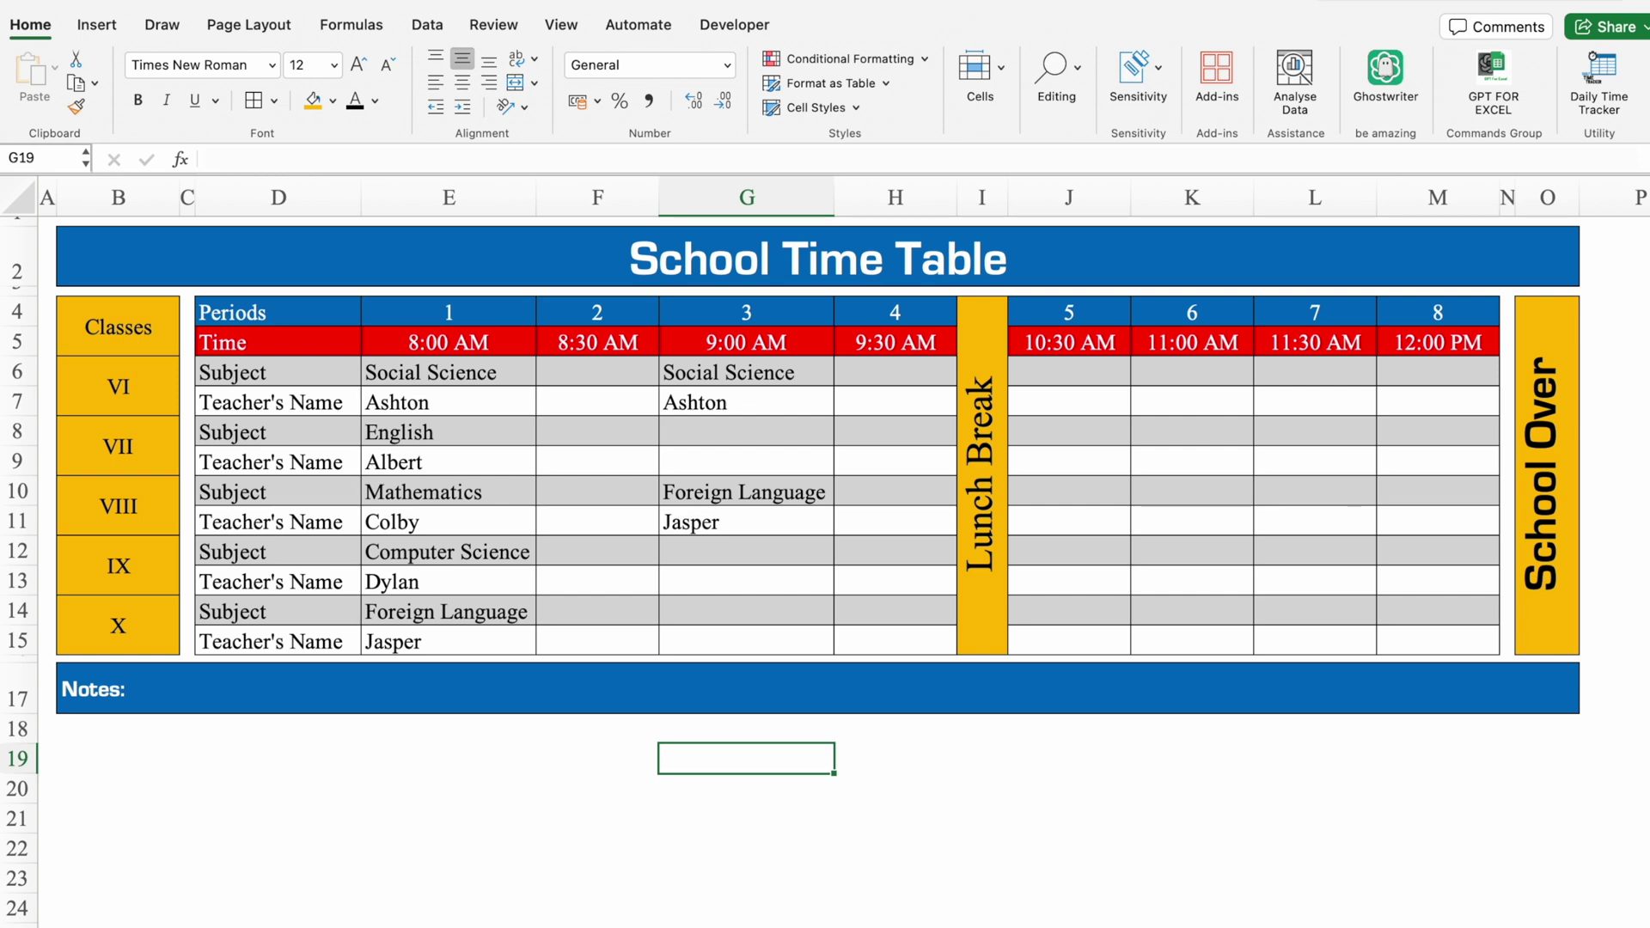
Step: On the Teacher & Period Details sheet, copy the period table B4:K14 to B16 and clear the copied formulas in C17:K17
key(ctrl+Page_Down)
scroll(825, 430, left, 2)
drag(89, 292, 1599, 550)
key(super+c)
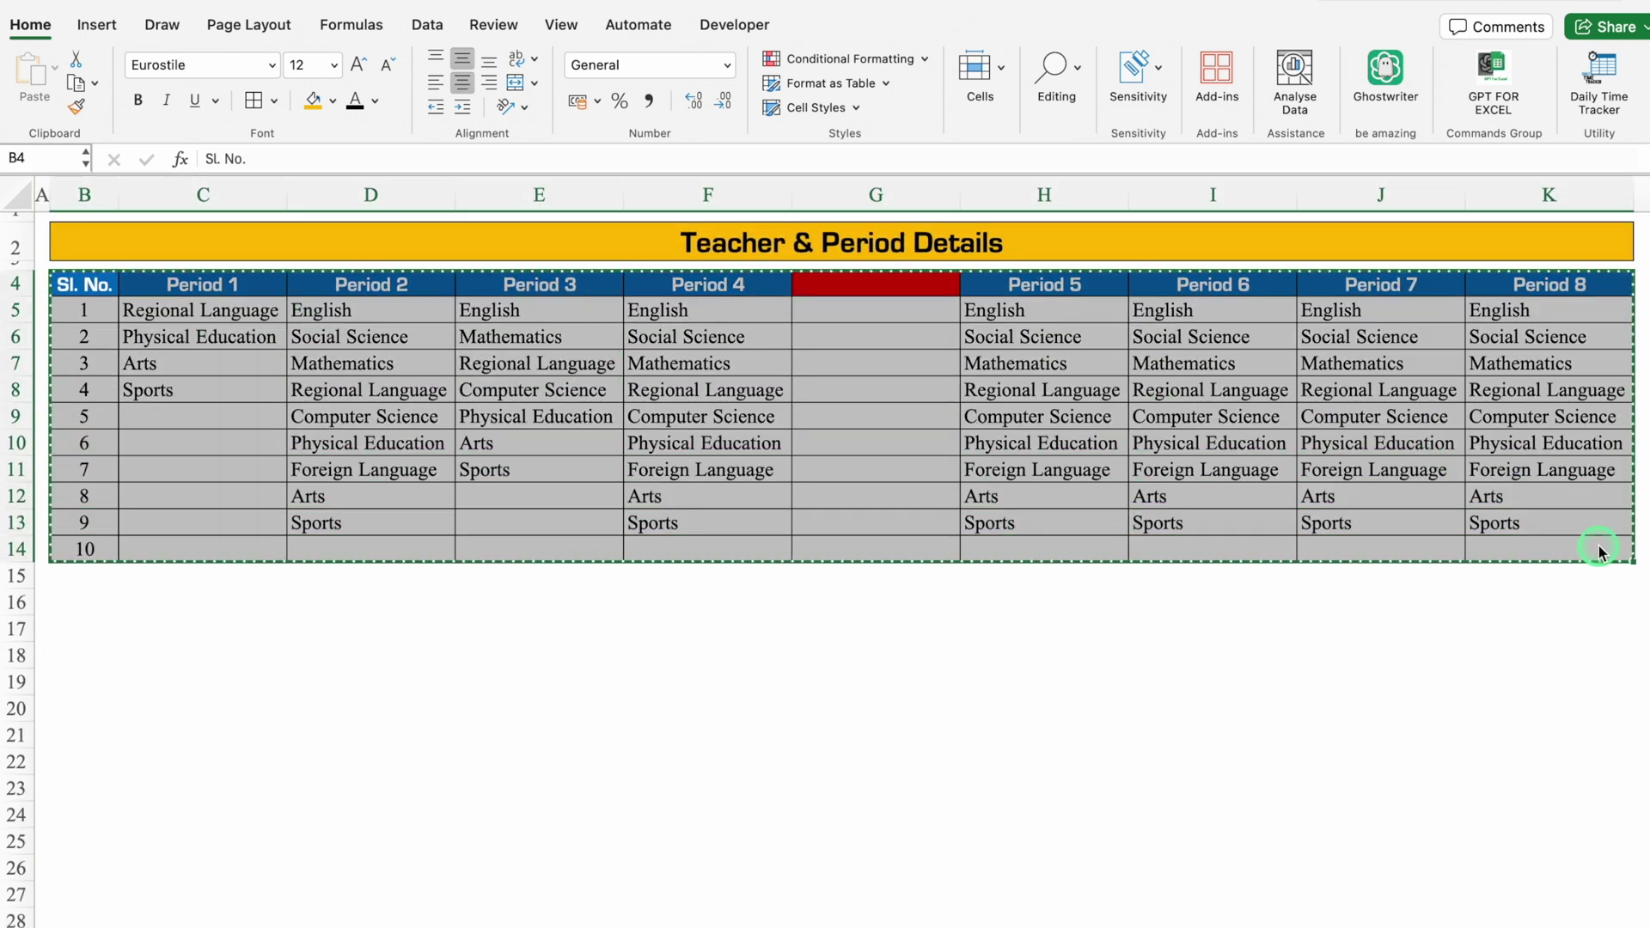
click(89, 608)
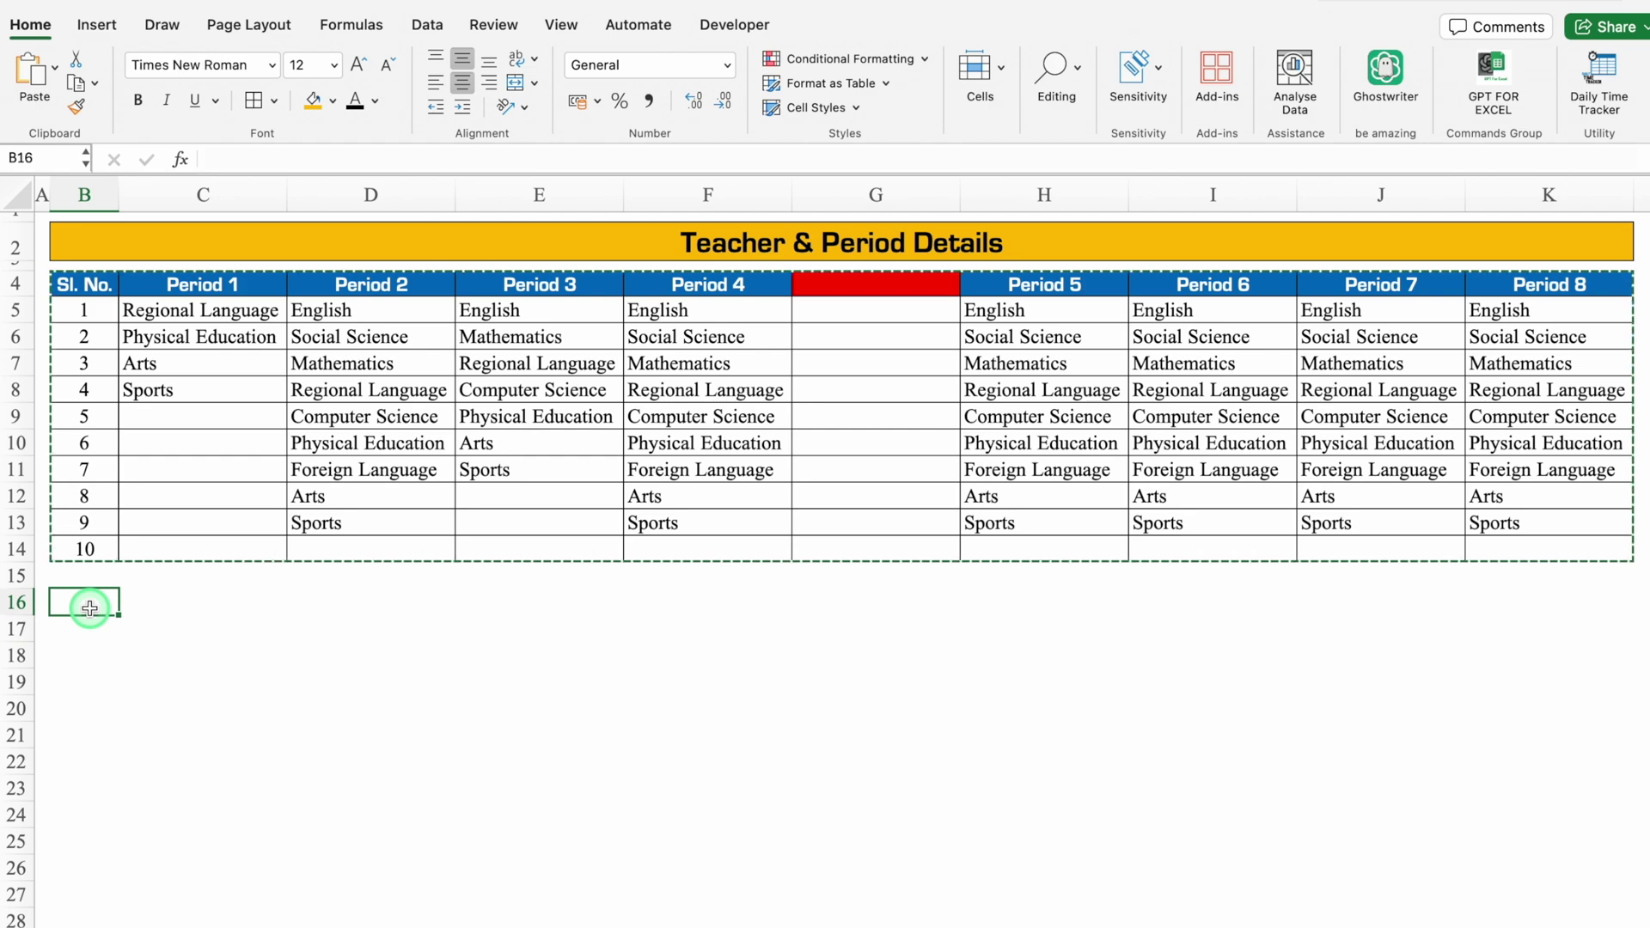
key(super+v)
drag(171, 628, 1558, 637)
key(Delete)
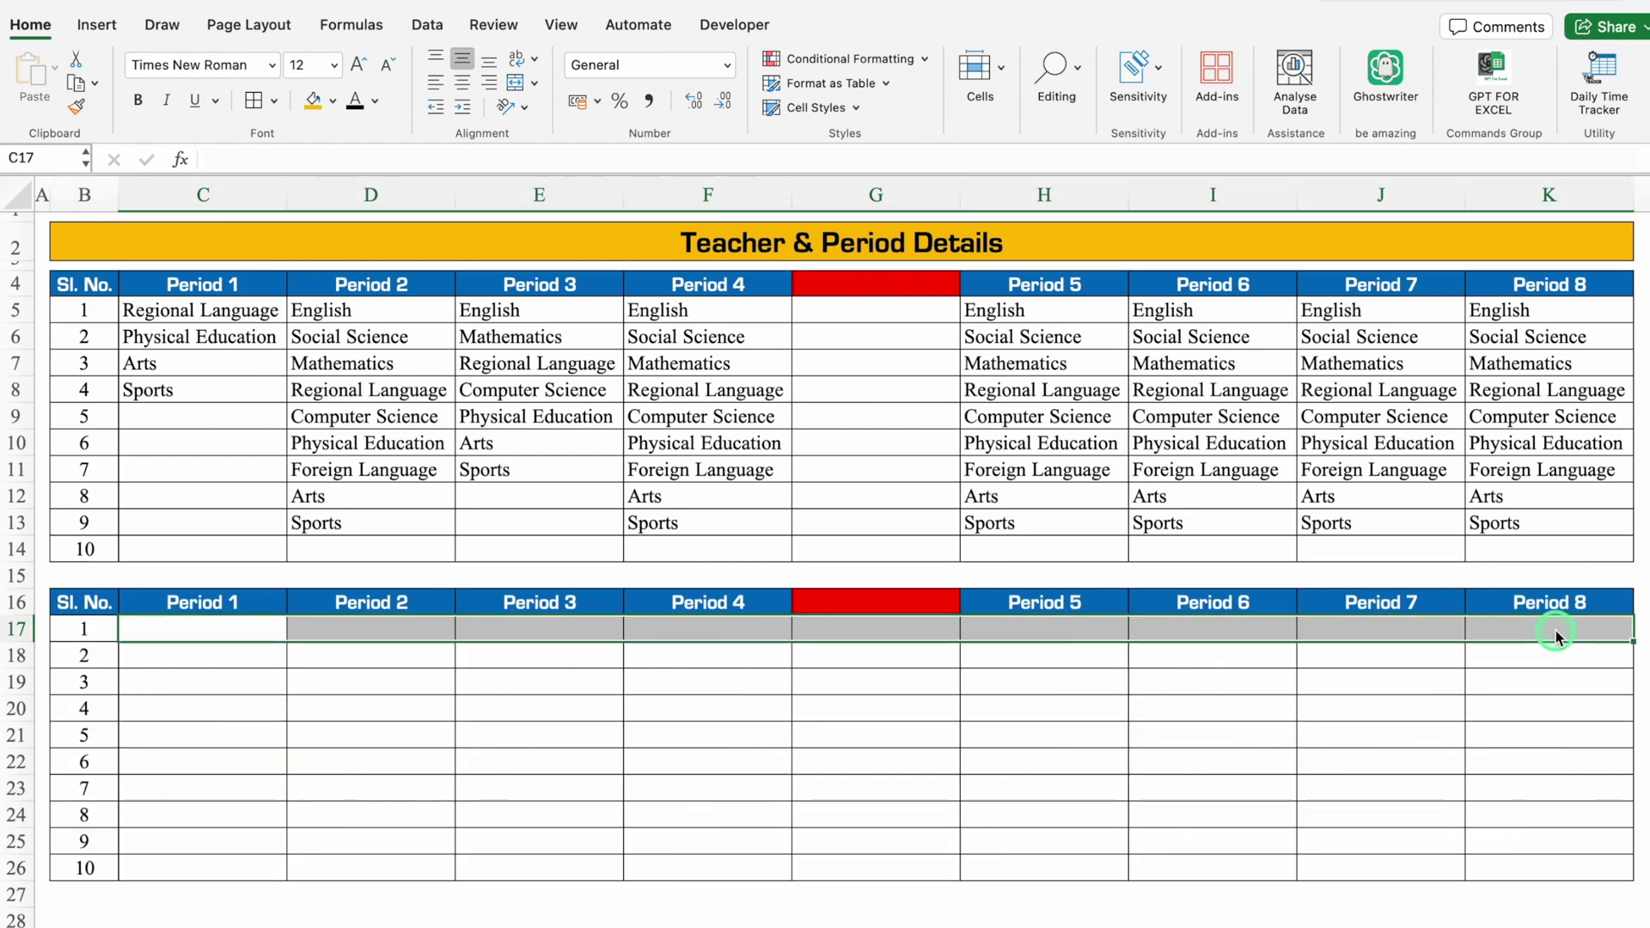
Step: Copy the condition COUNTIF('Time Table'!E$6:E$15,Settings!$D$6:$D$14)=0 from the FILTER formula in C5, leaving that formula unedited
click(275, 632)
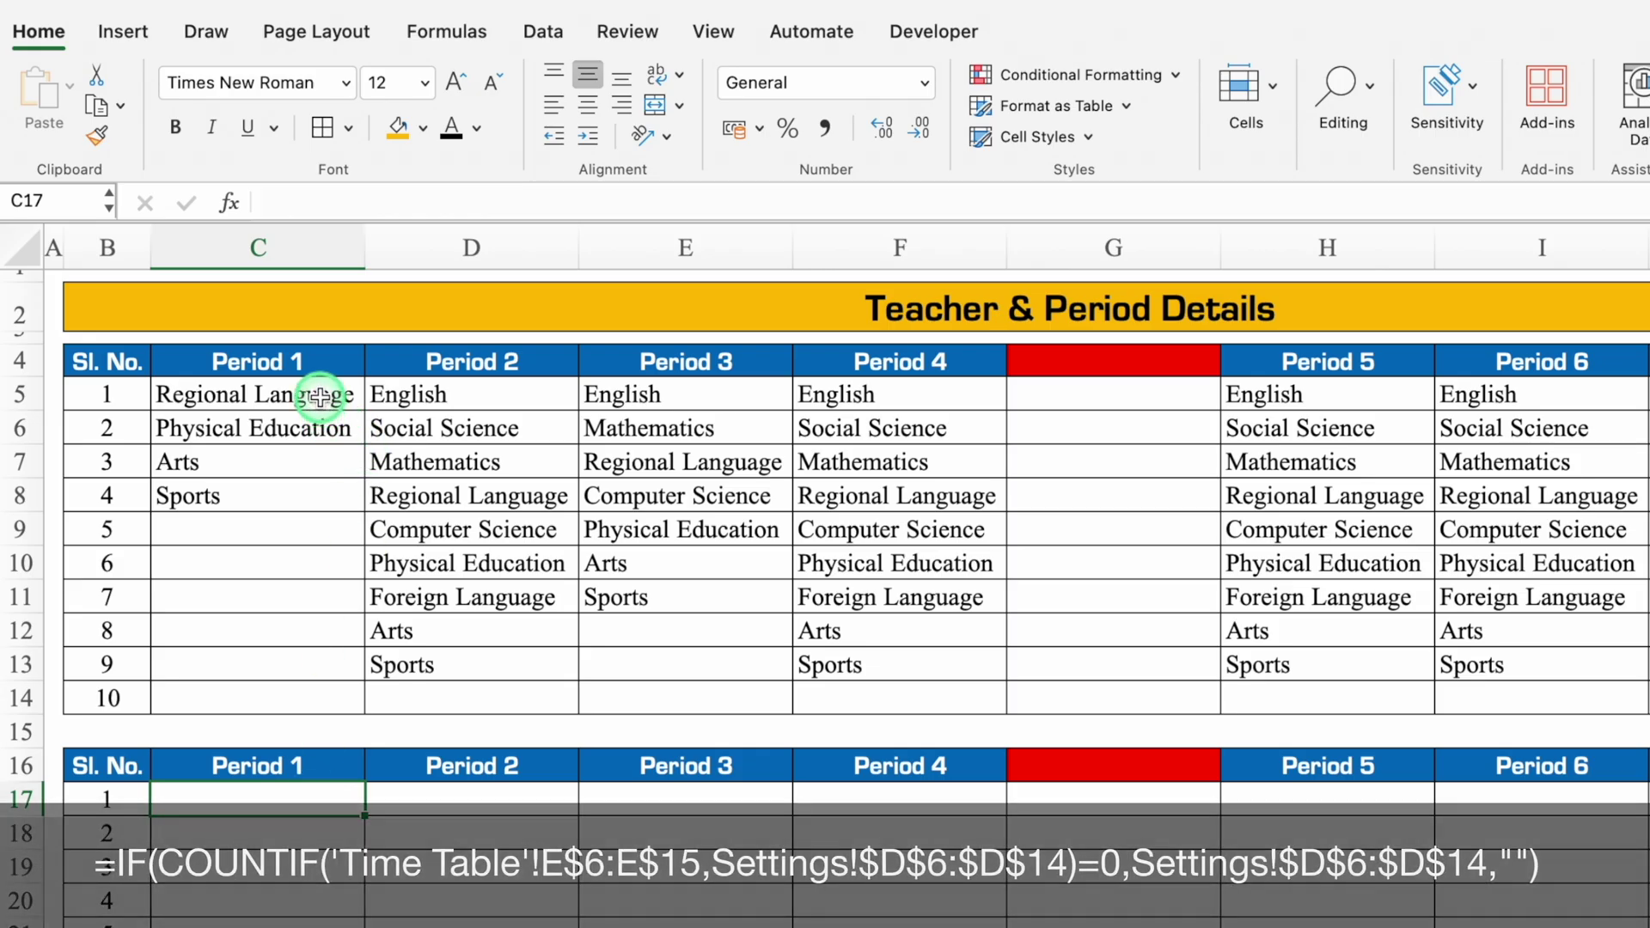
click(320, 396)
drag(963, 202, 505, 203)
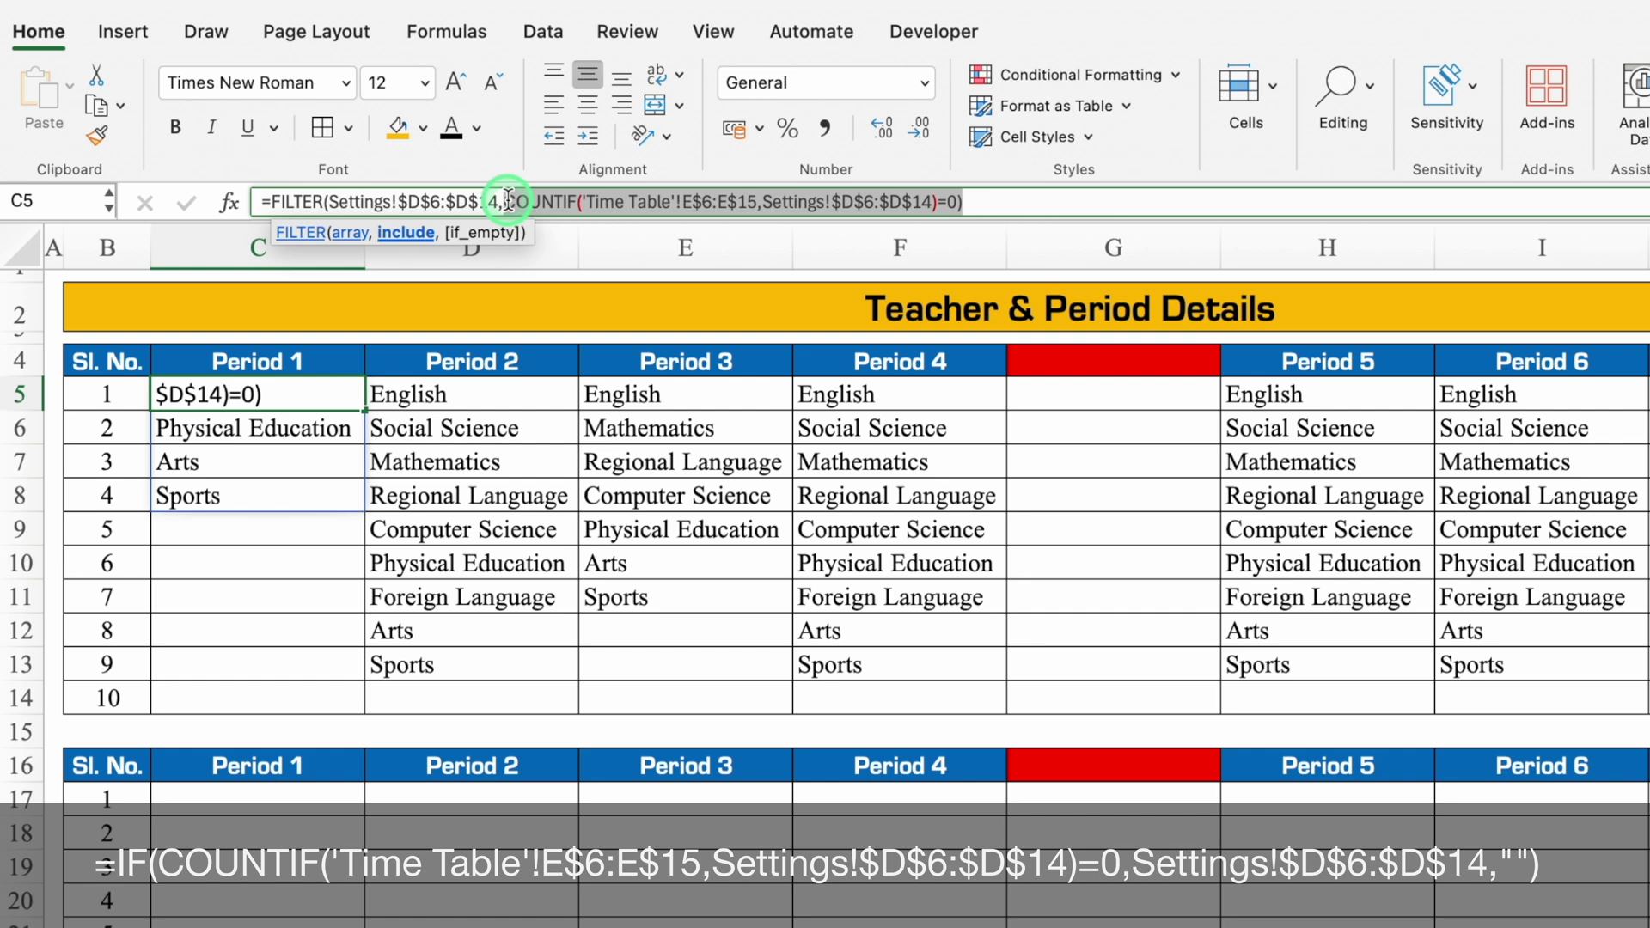
key(Escape)
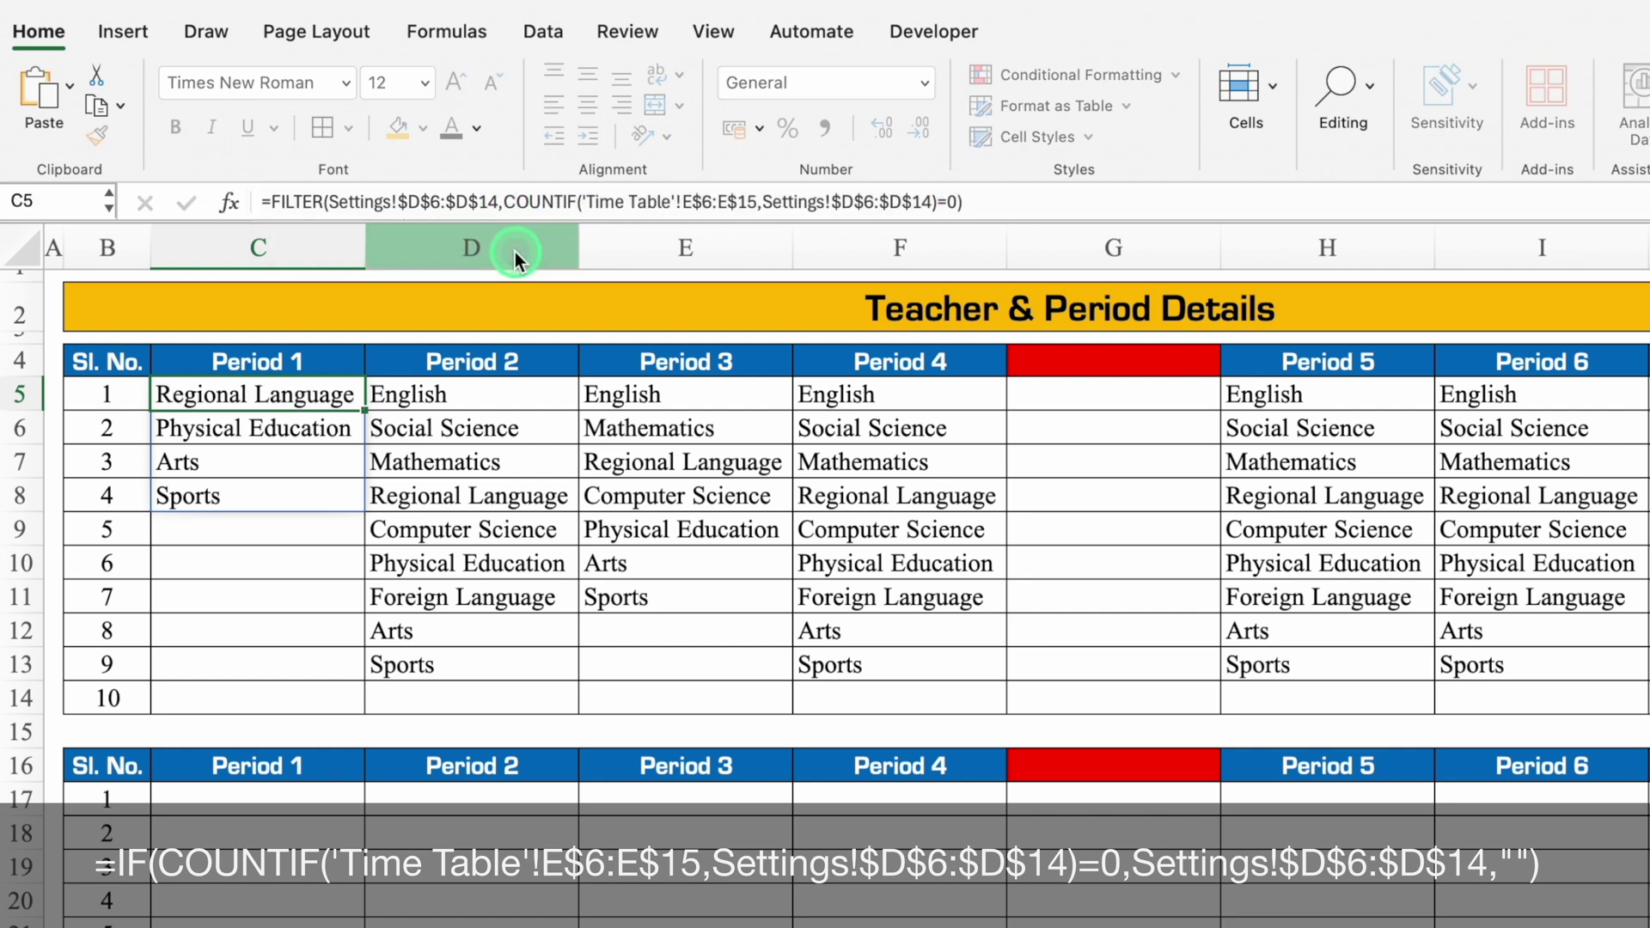
Step: Start an IF formula in C17, using the copied COUNTIF condition as its logical test
click(313, 801)
text(=)
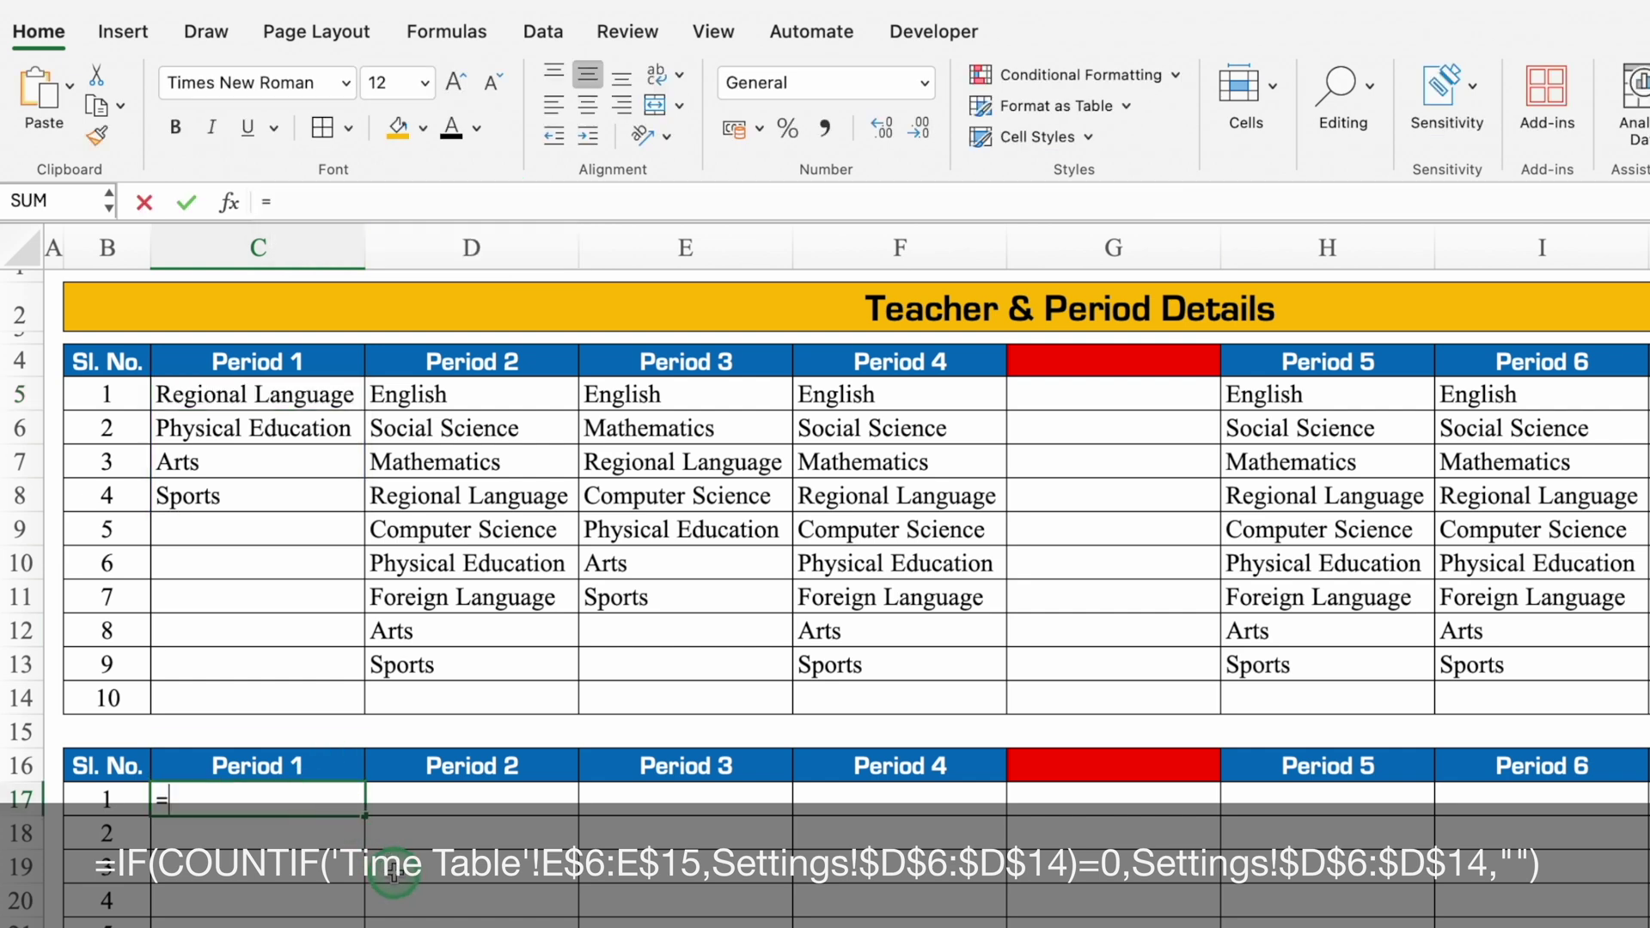
text(if)
double_click(296, 864)
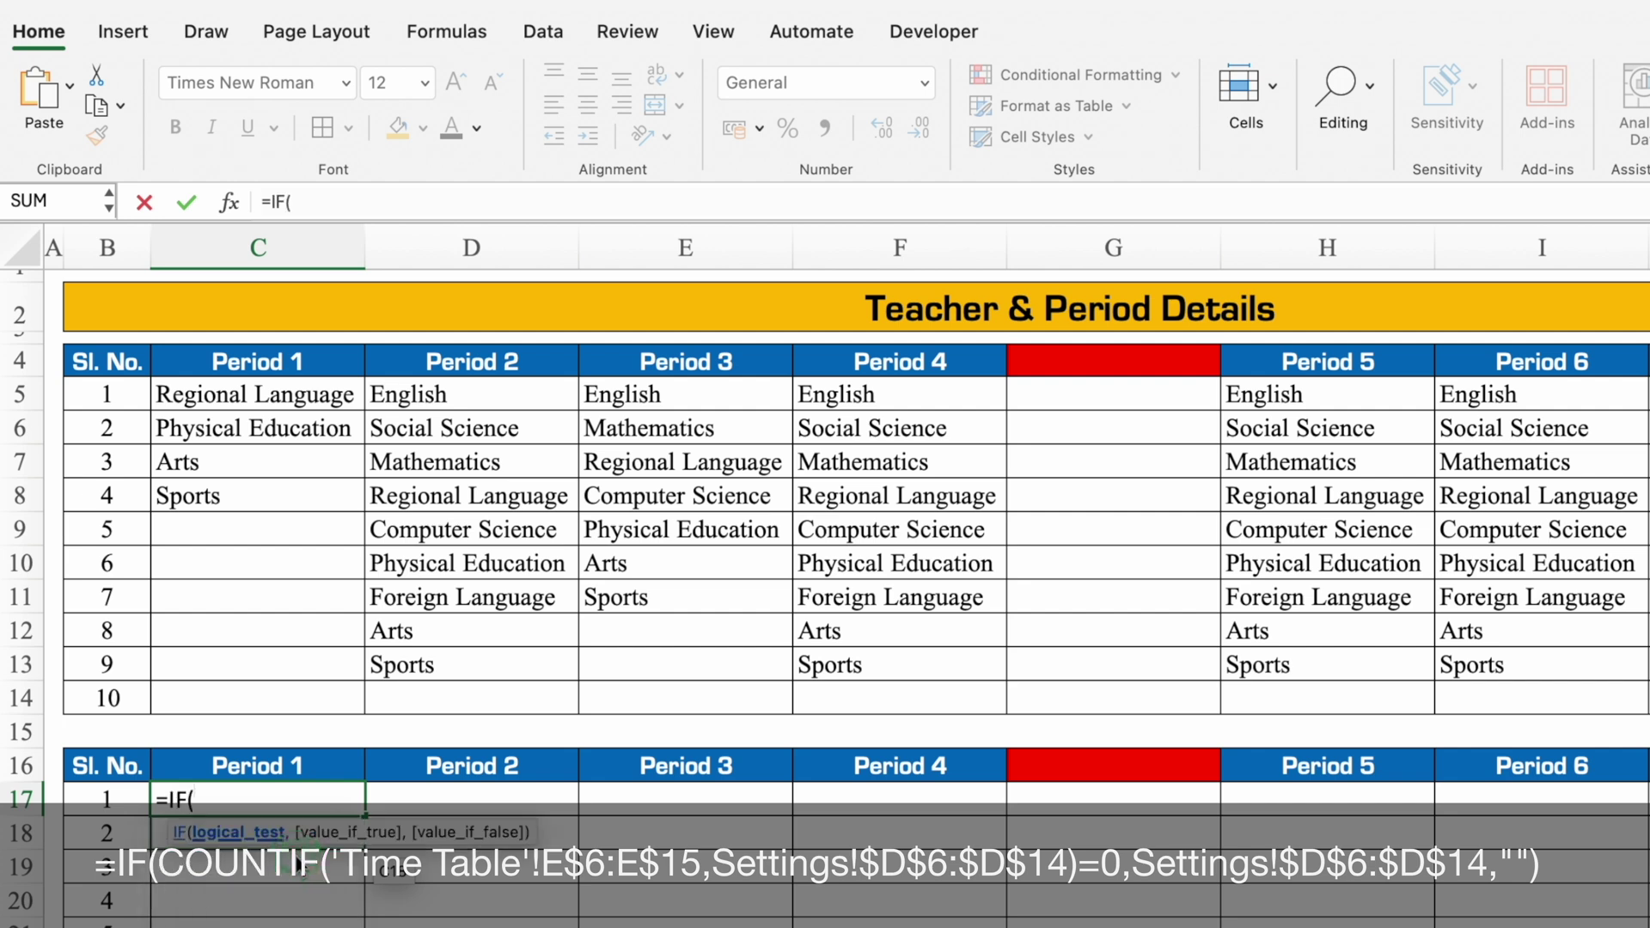
click(431, 783)
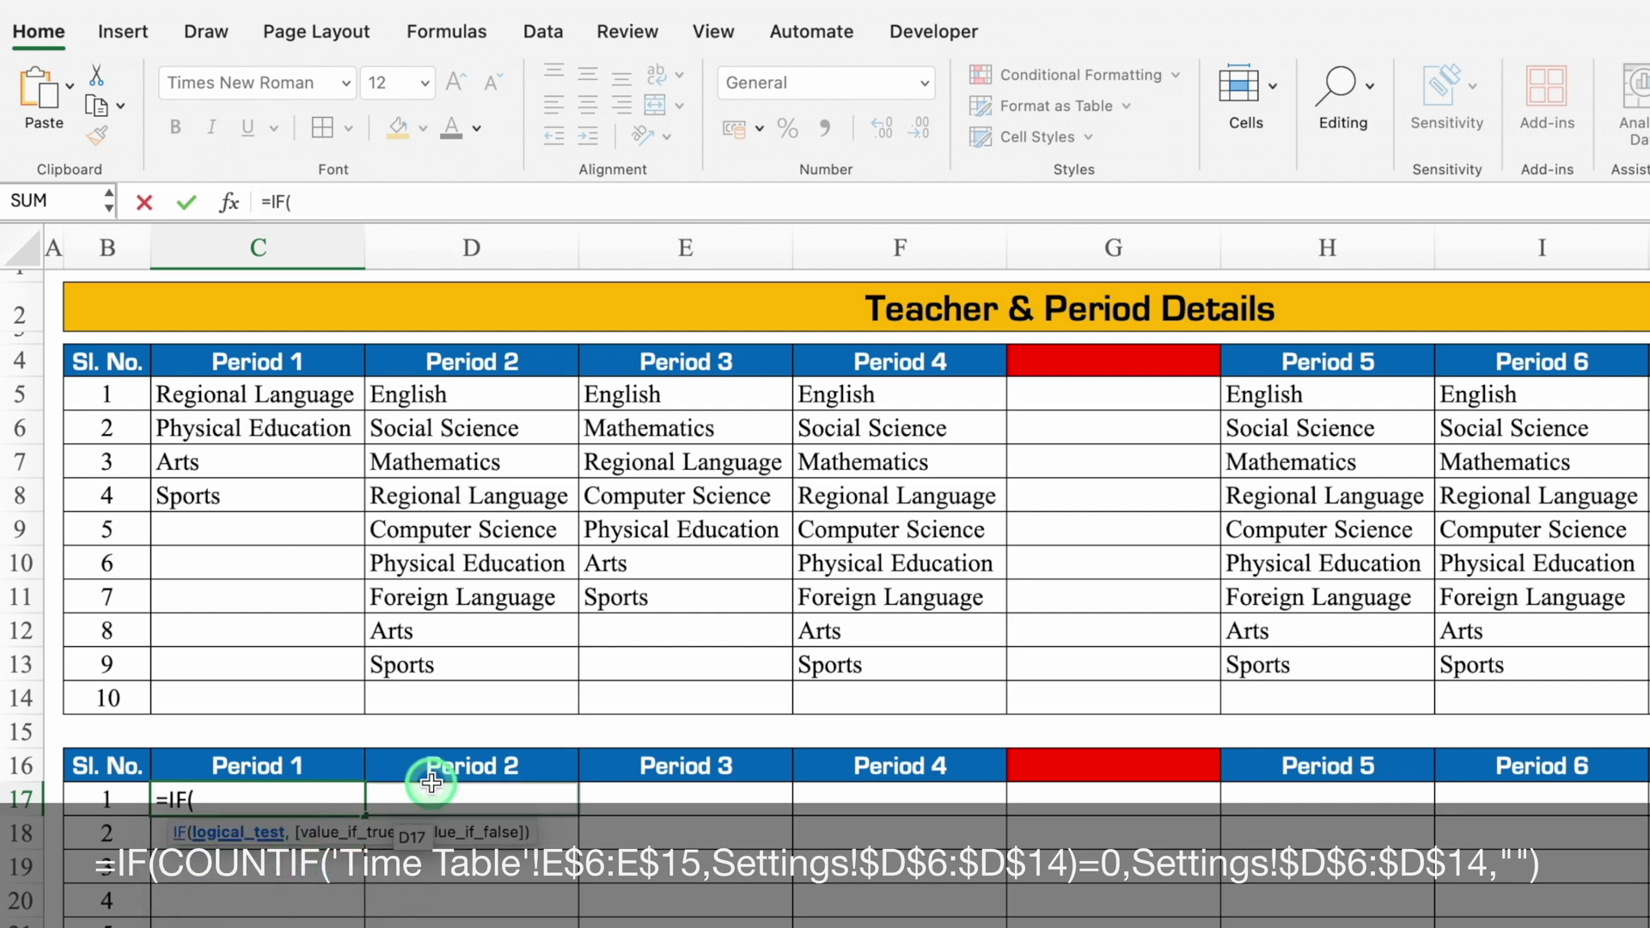
key(super+v)
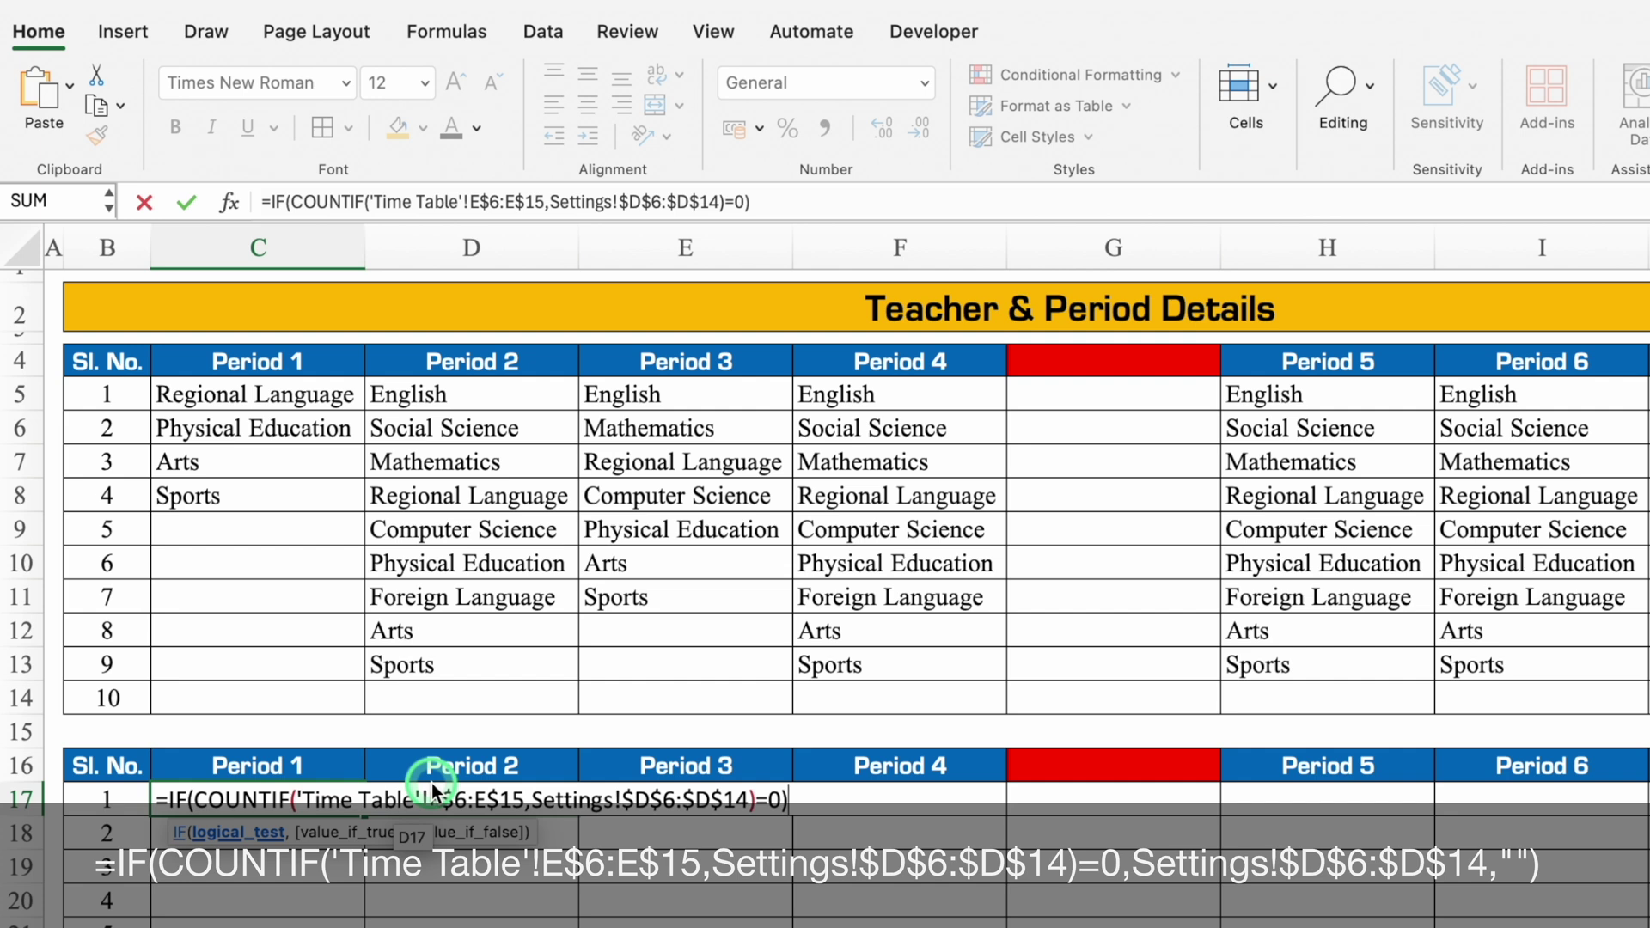
Step: Complete the C17 formula with Settings!D6:D14 as the true value and "" as the false value
text(,)
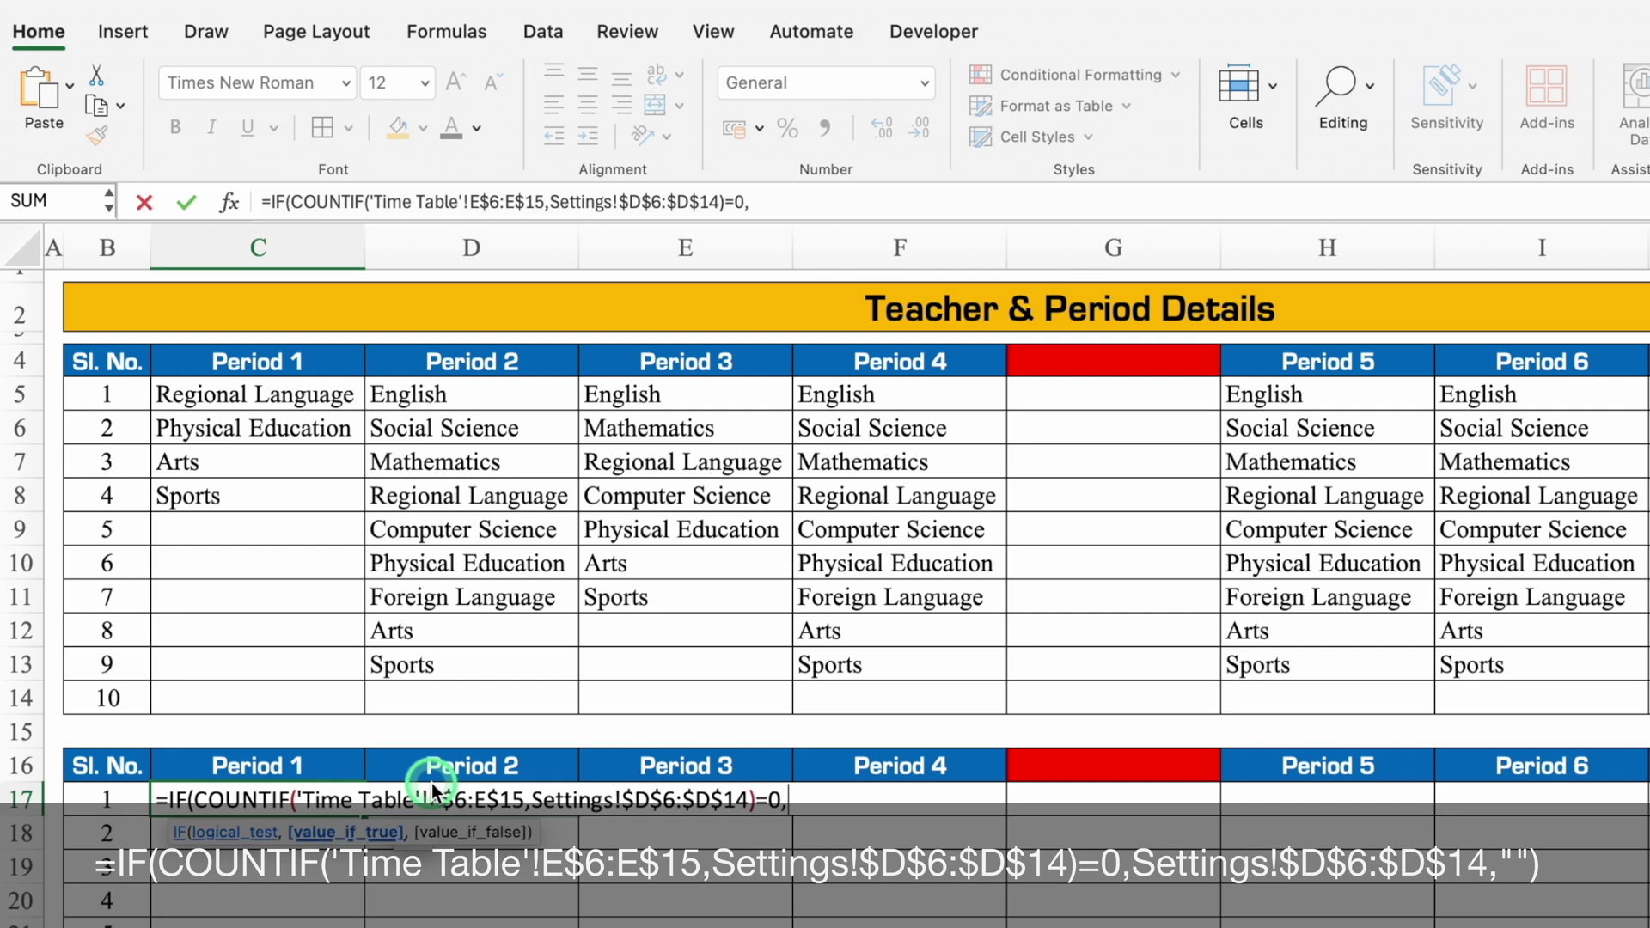
key(ctrl+Page_Down)
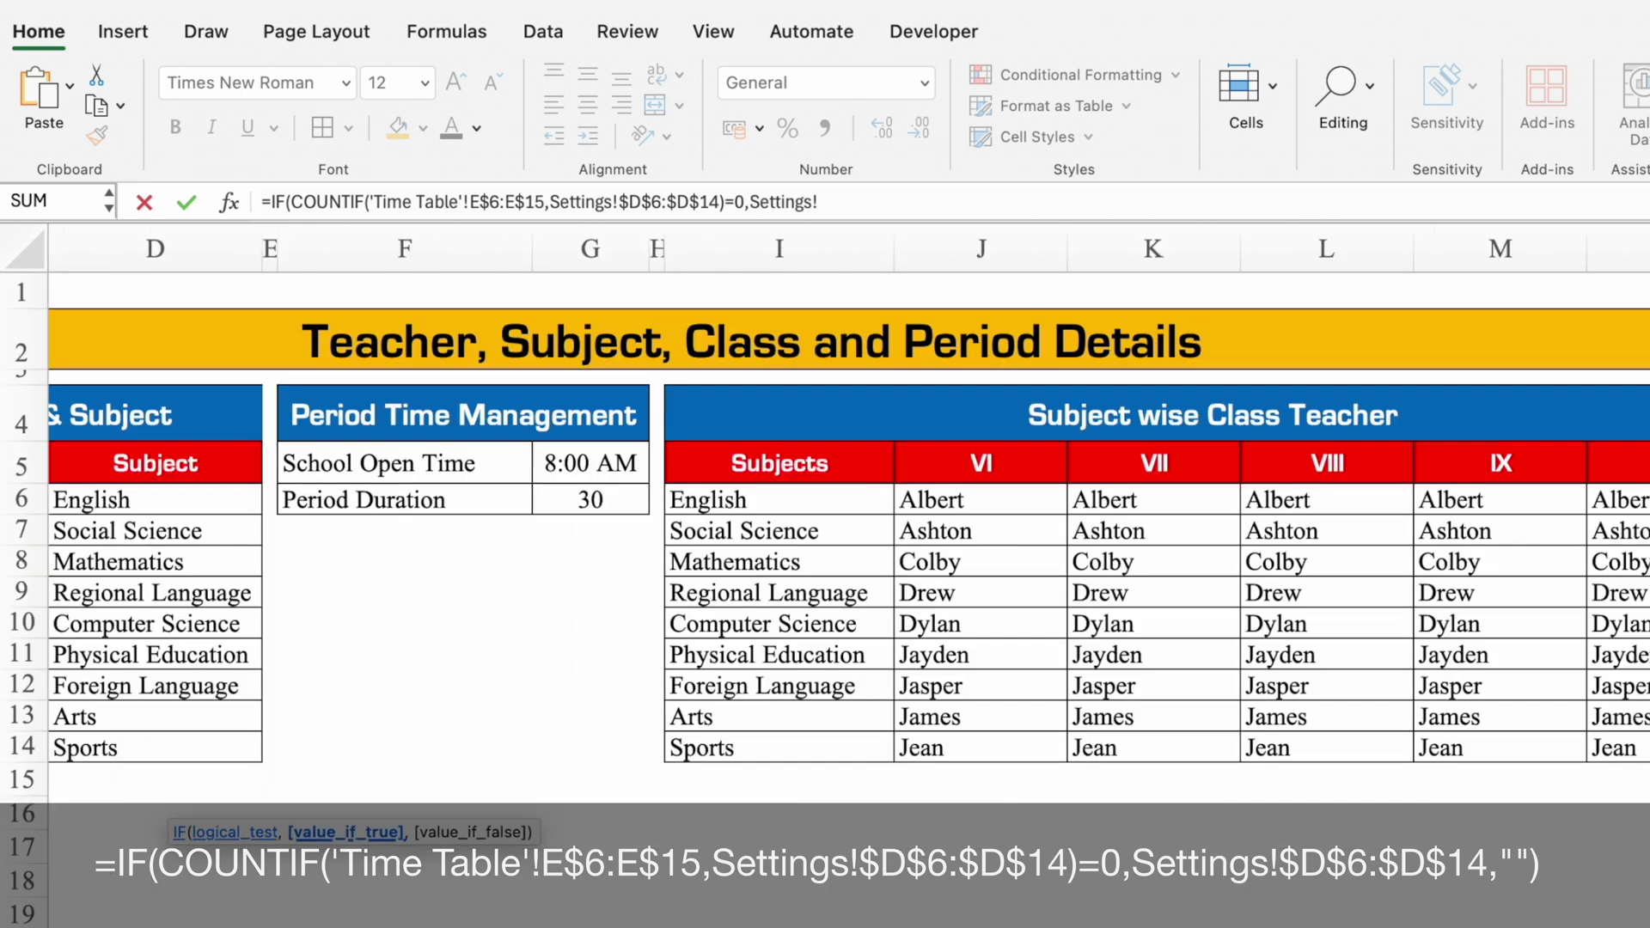
scroll(825, 516, left, 5)
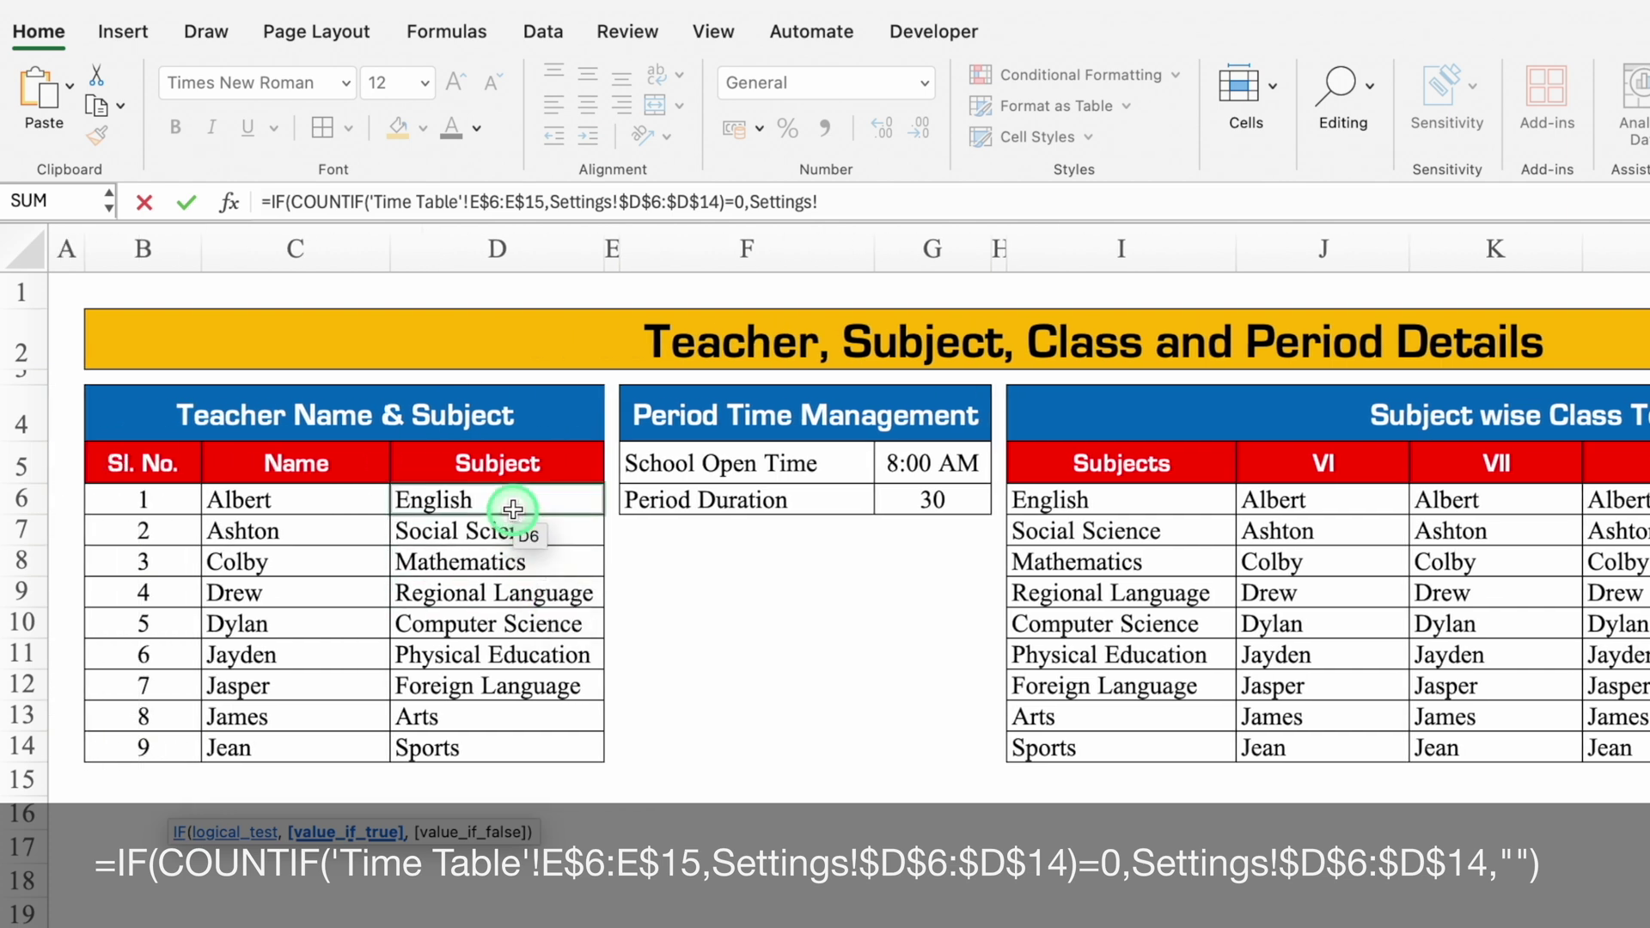
drag(514, 502, 517, 748)
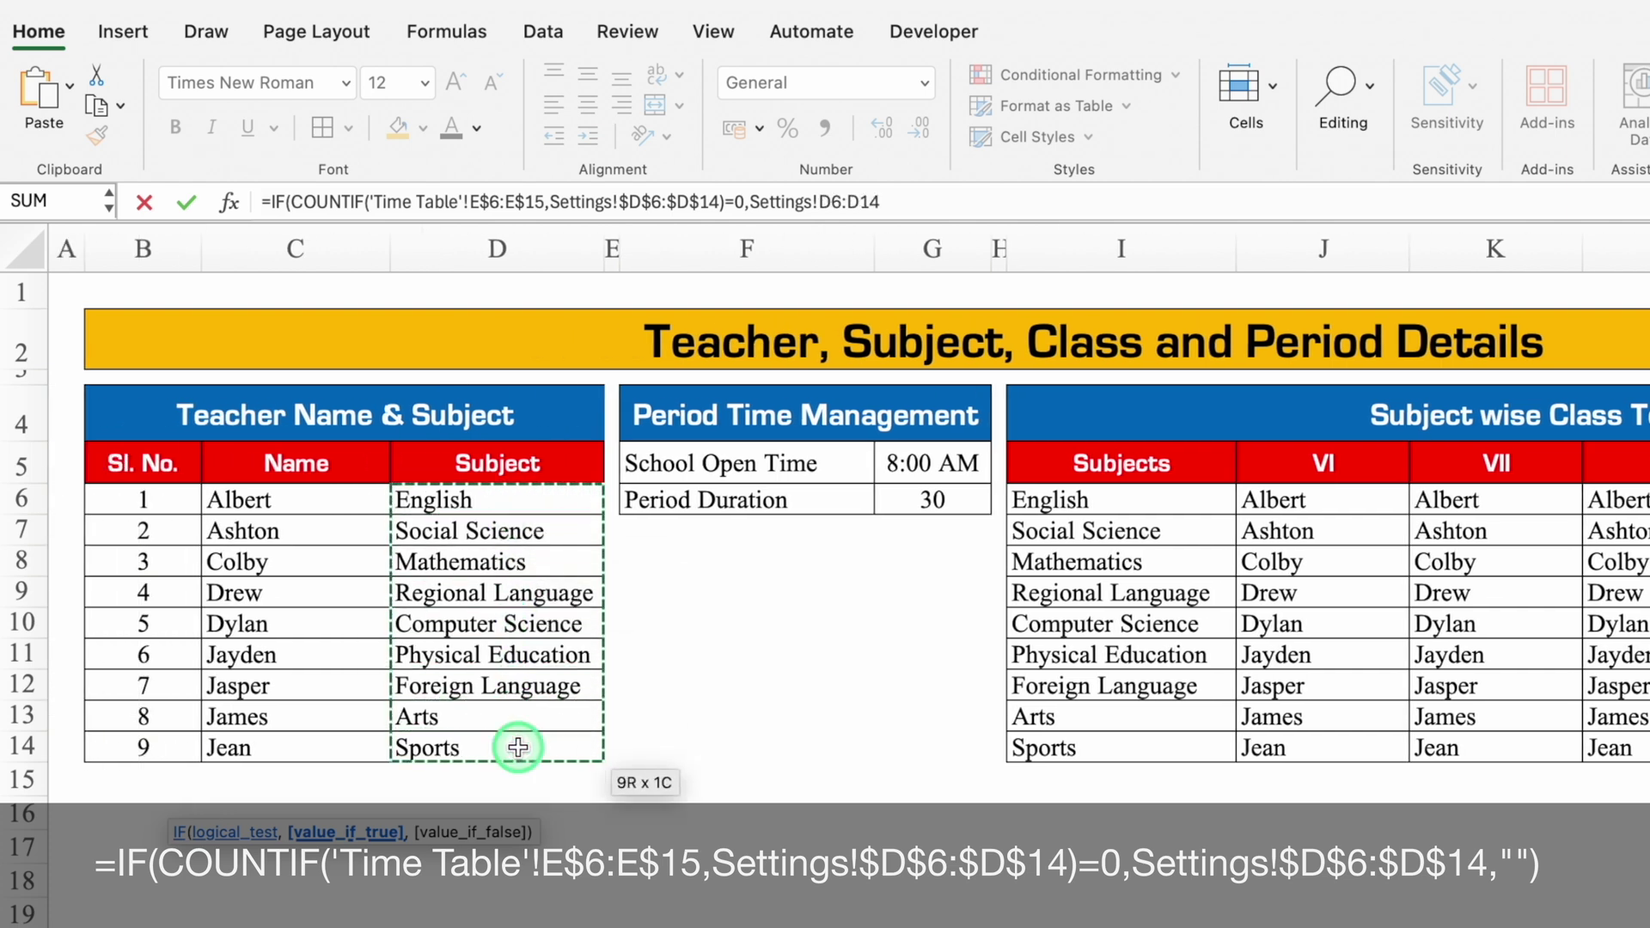
text(,)
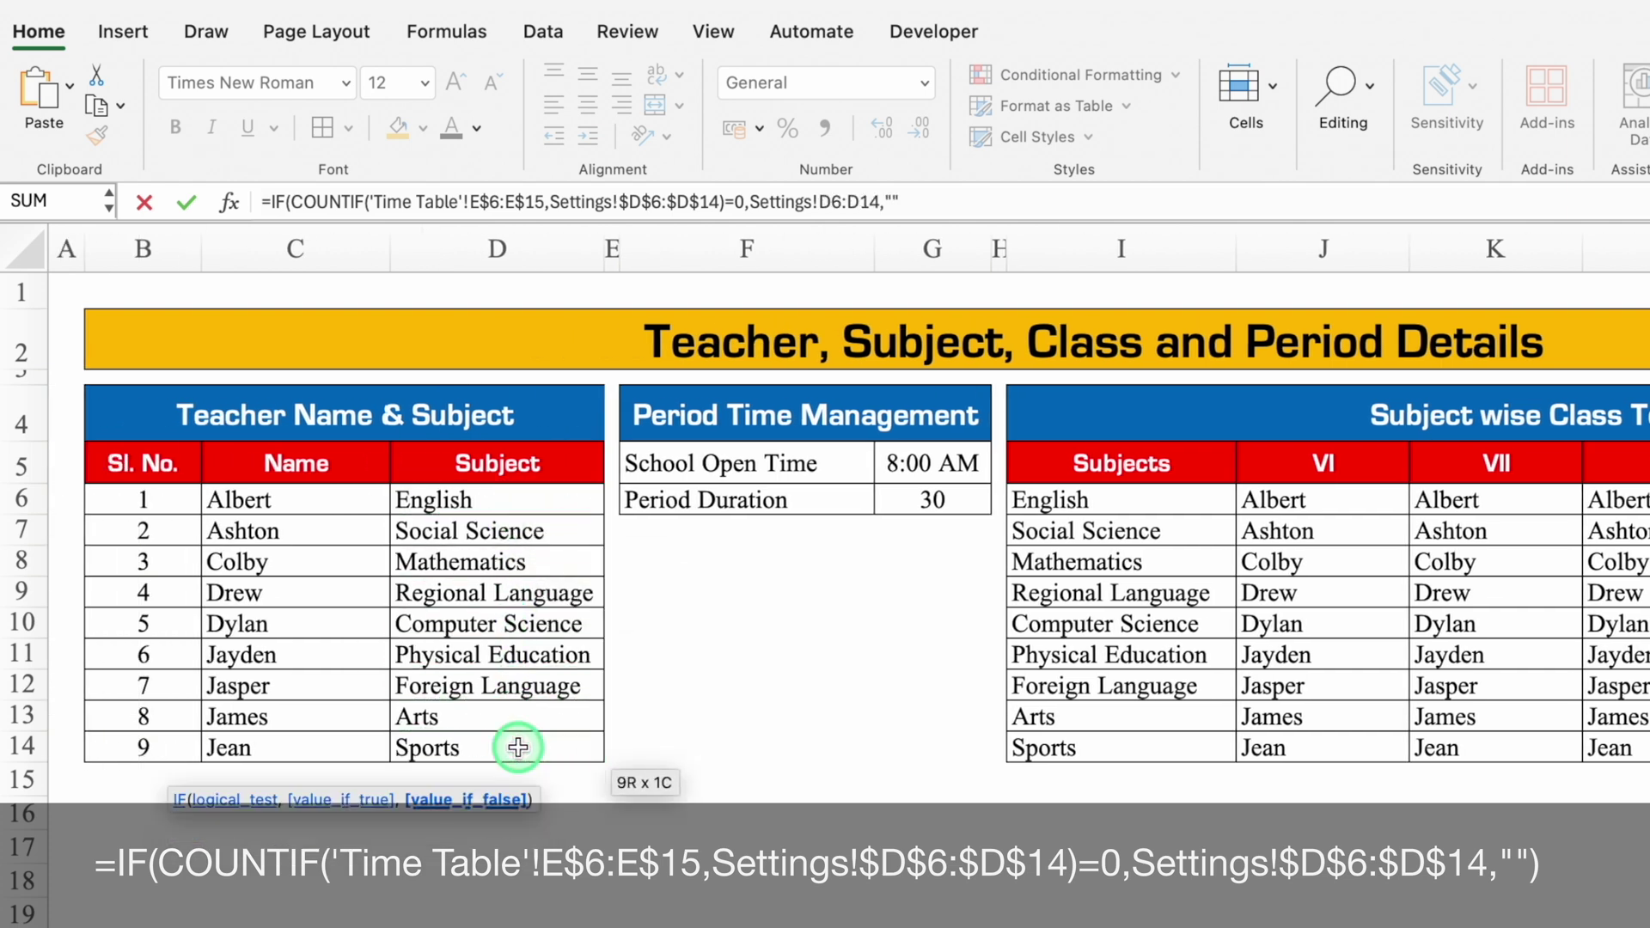
text(""))
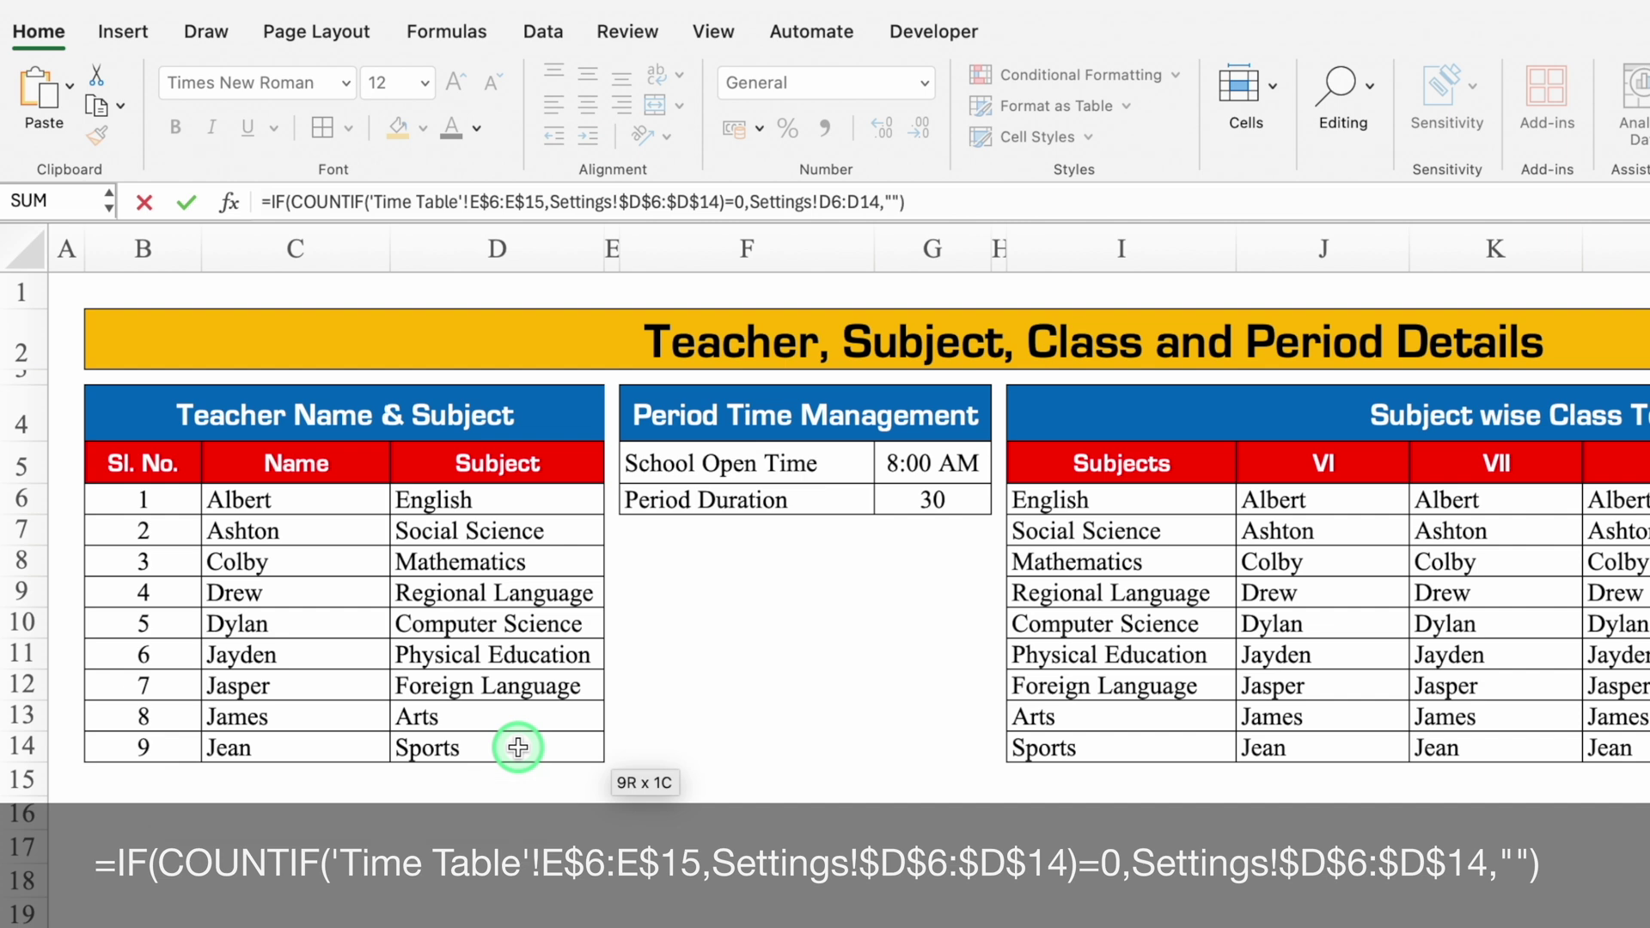
key(Return)
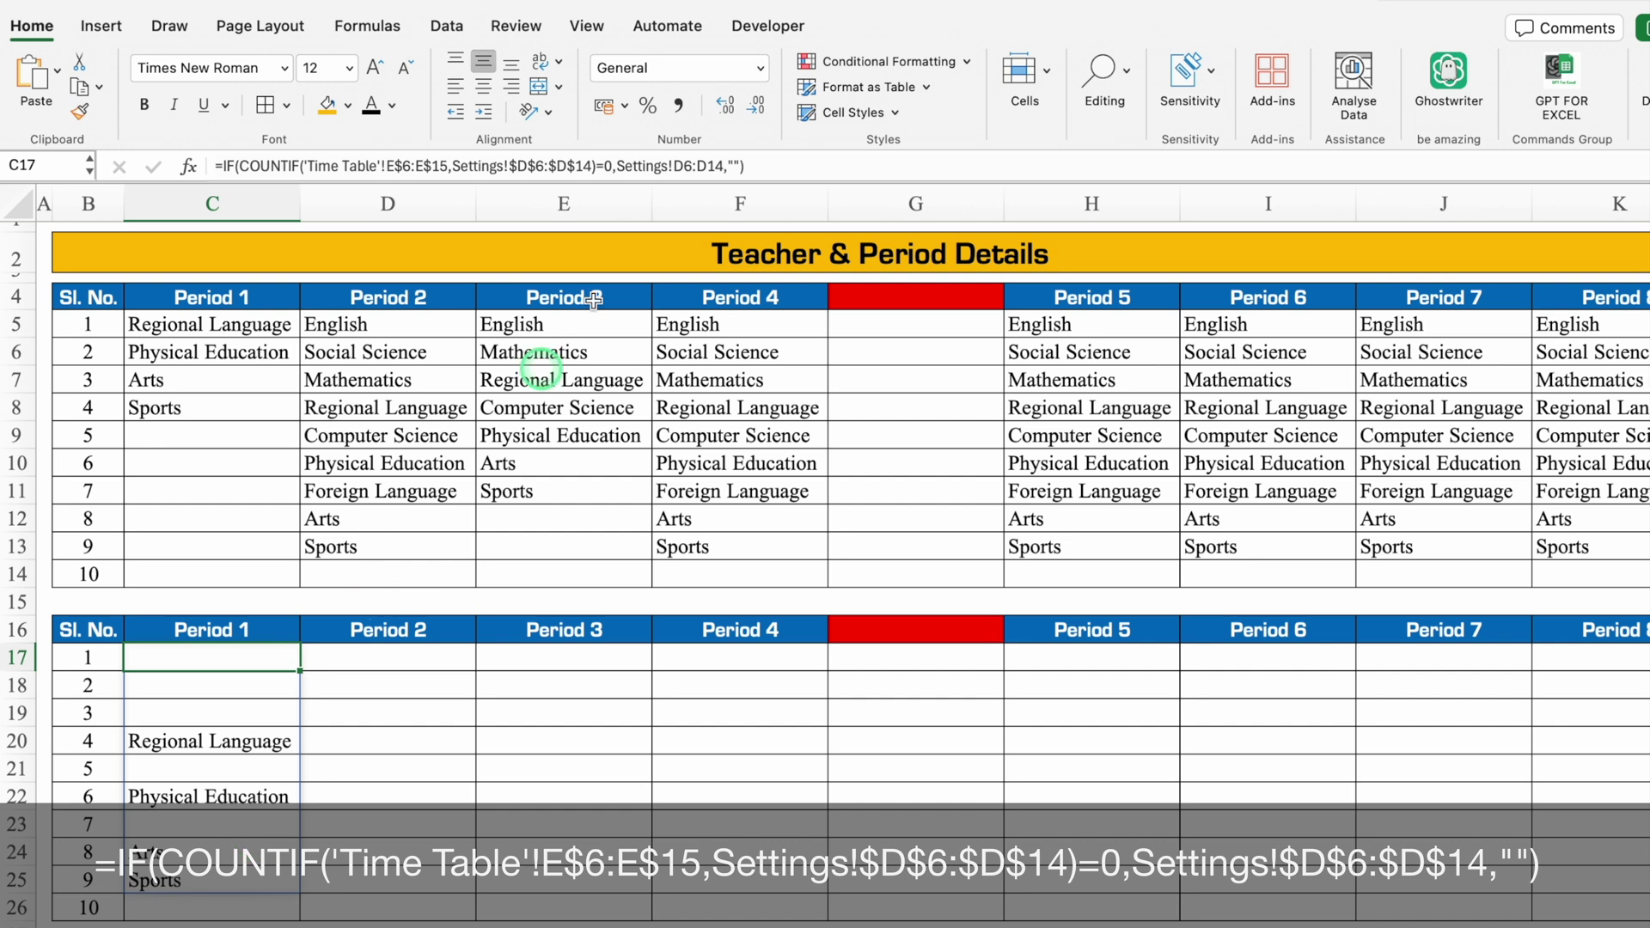
Step: Make the D6:D14 reference in C17's formula absolute as $D$6:$D$14, and fill the formula right through K17
click(724, 168)
drag(724, 168, 676, 167)
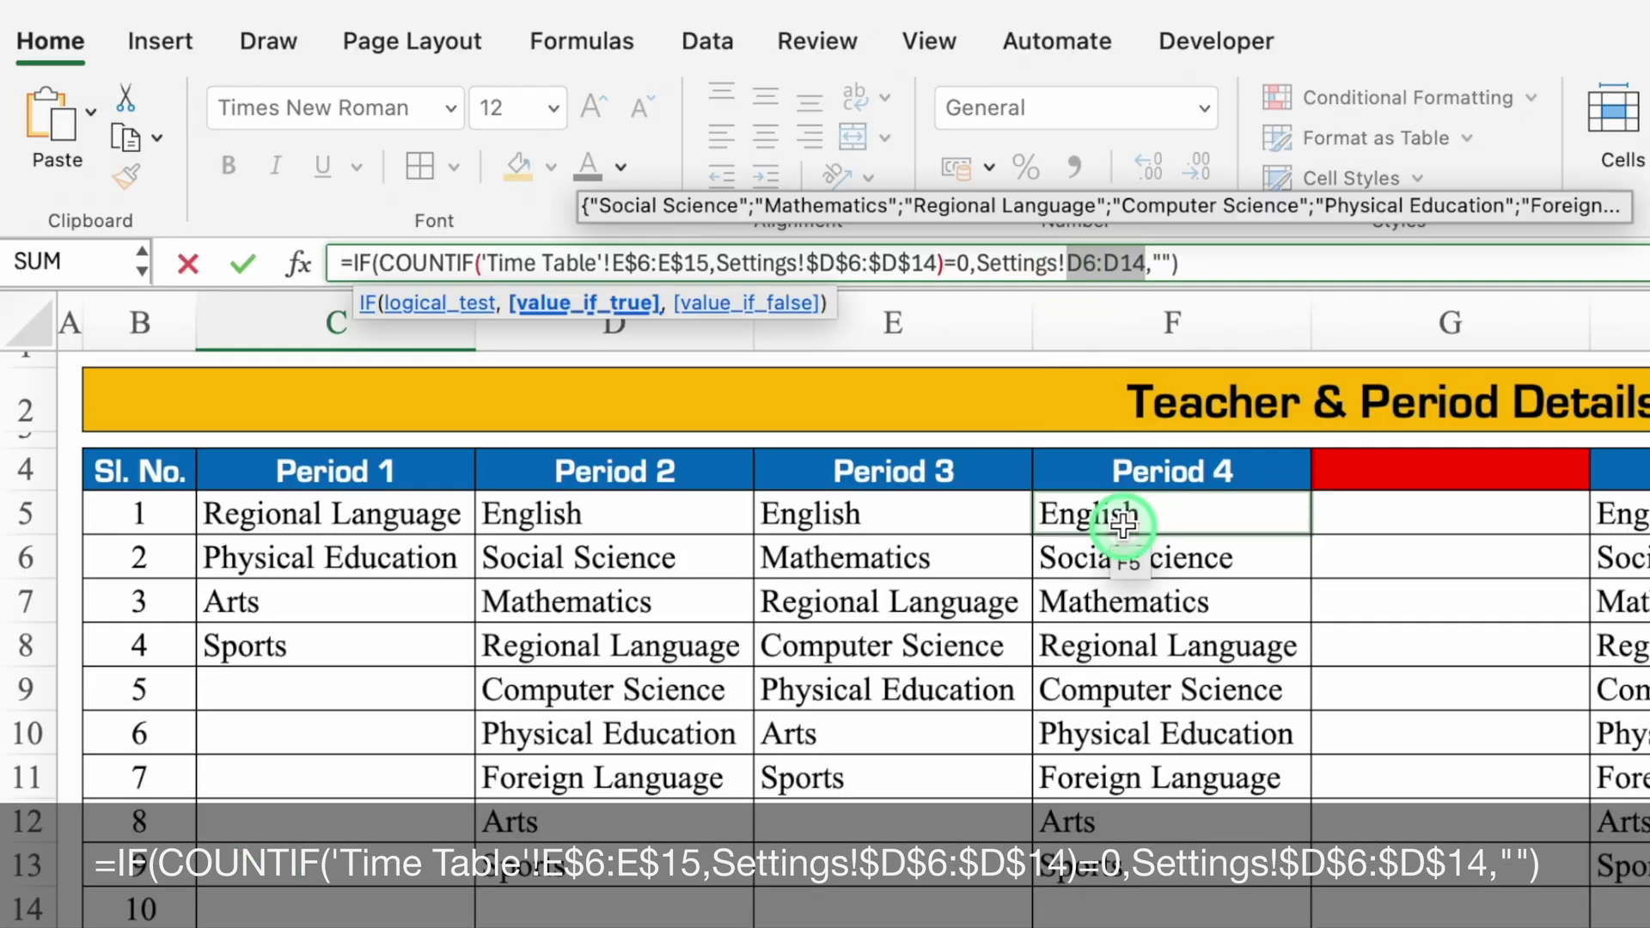
key(F4)
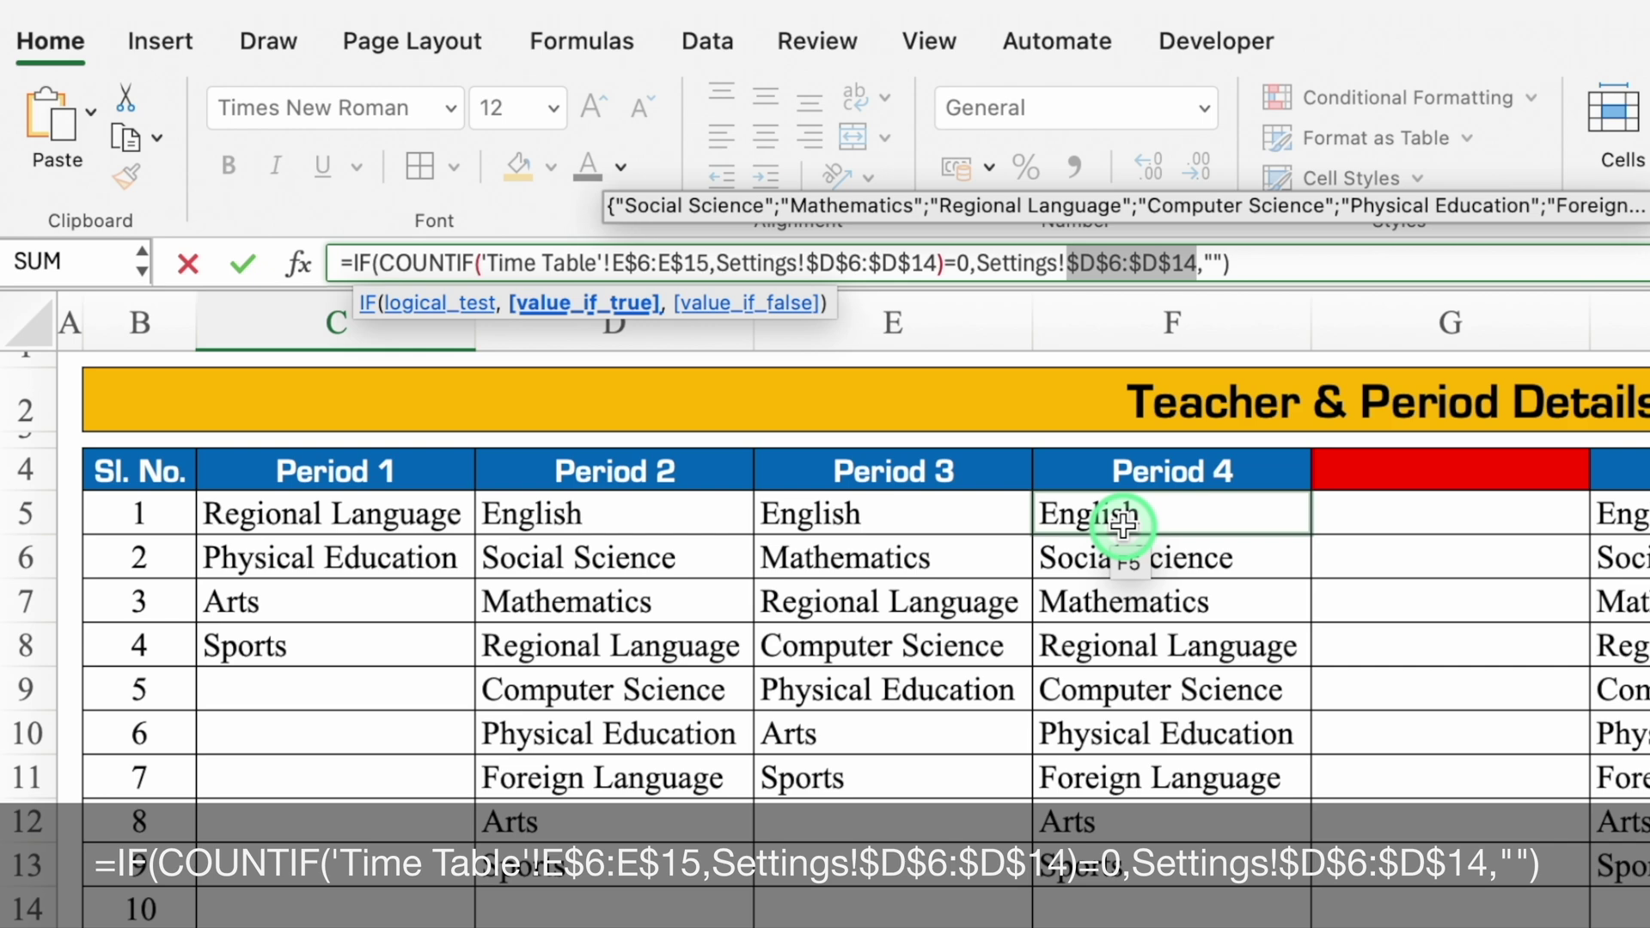
key(Return)
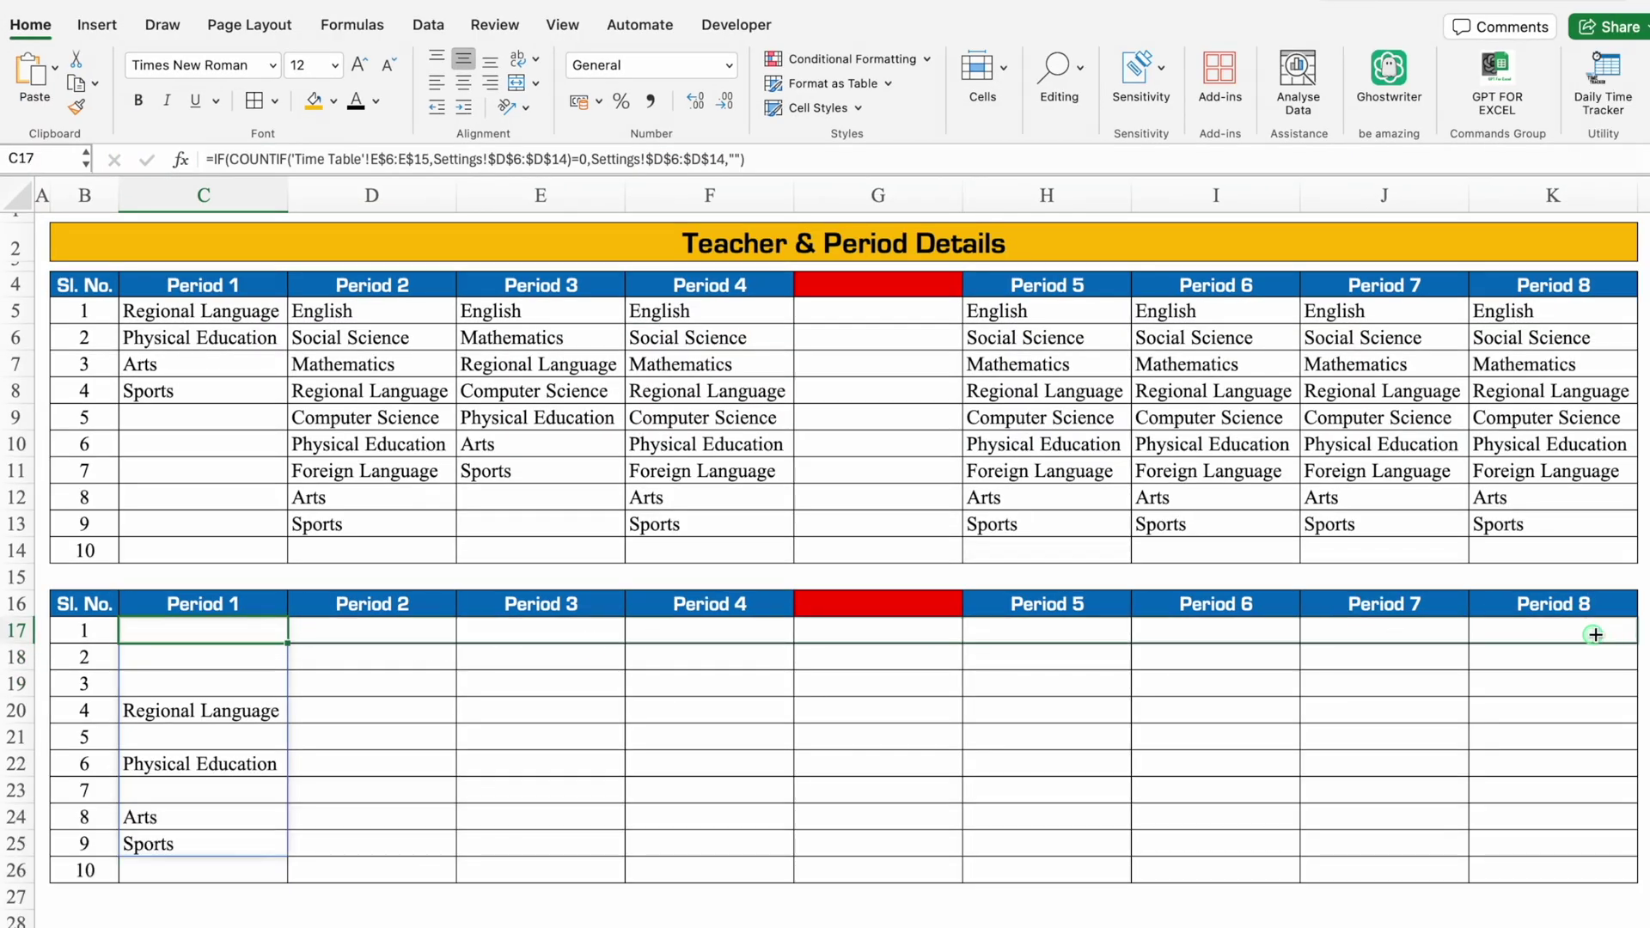
shift+click(1605, 635)
key(ctrl+r)
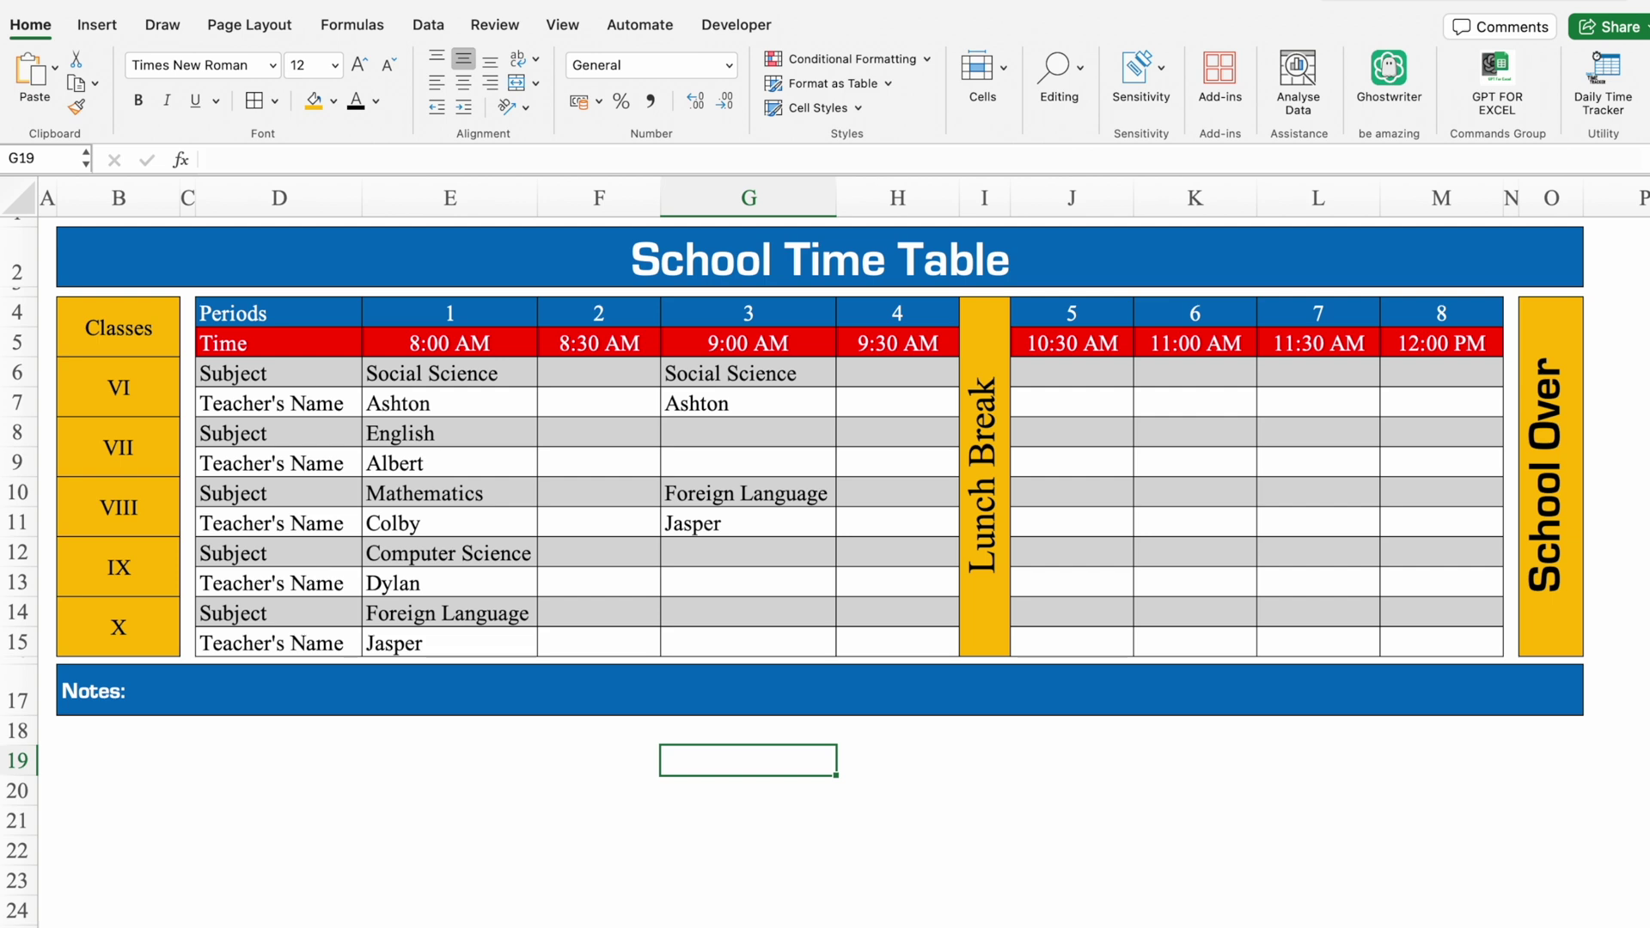
Step: On the School Time Table sheet, set the list validation source of E6 to ='Filtered List'!$C$17:$C$26
click(333, 927)
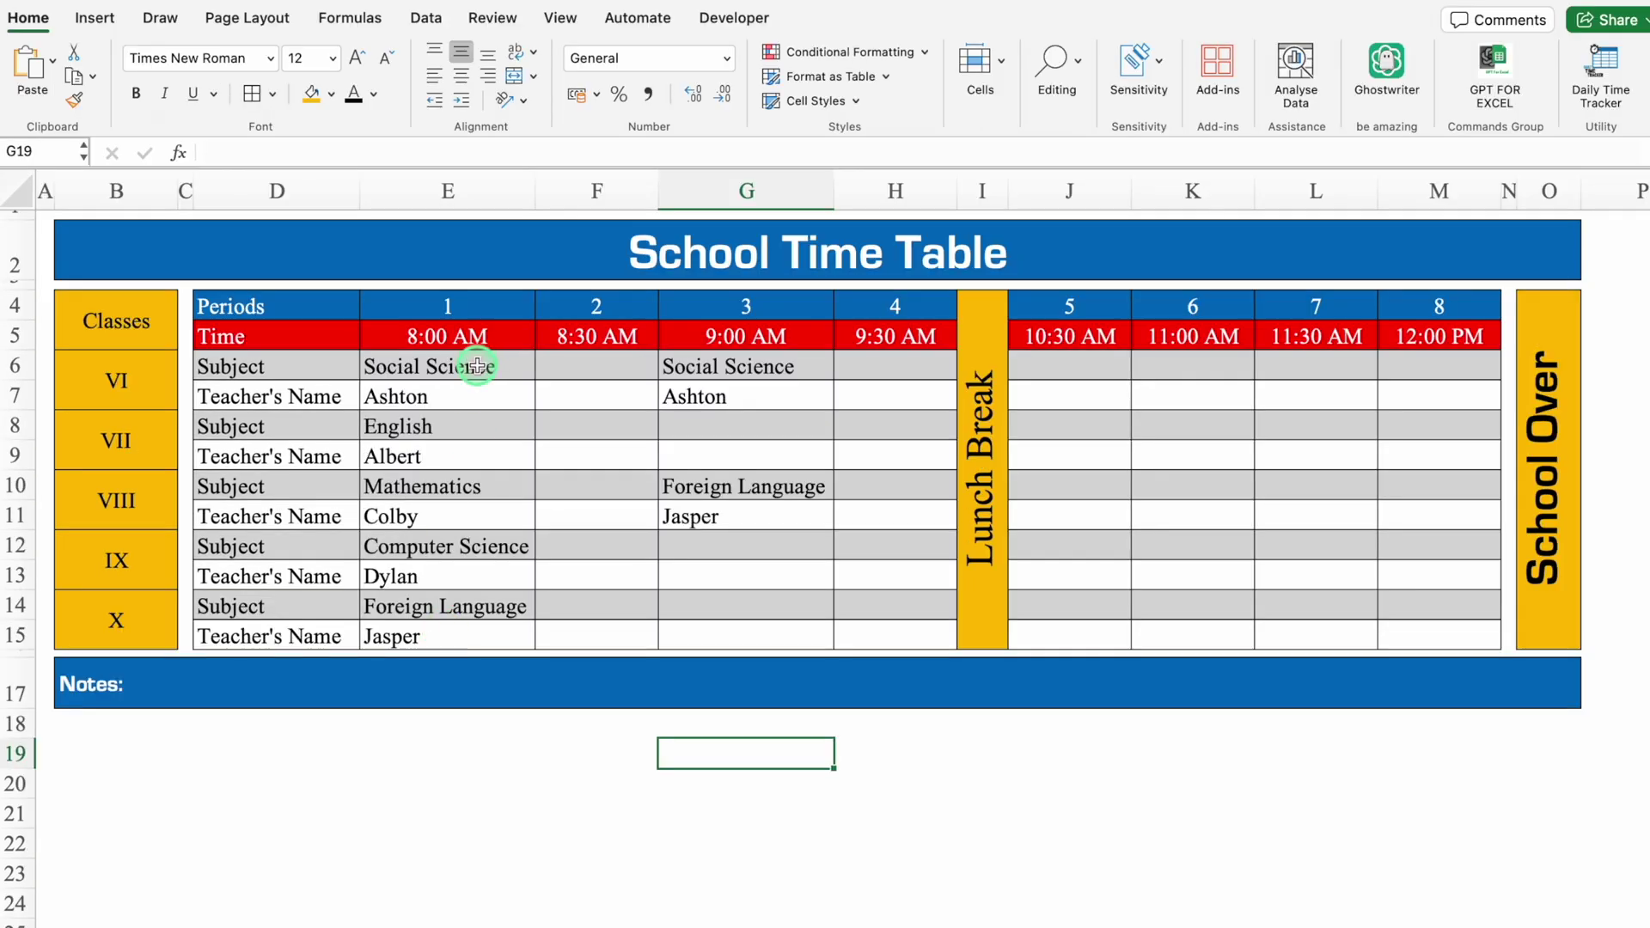
click(478, 310)
click(426, 20)
click(918, 62)
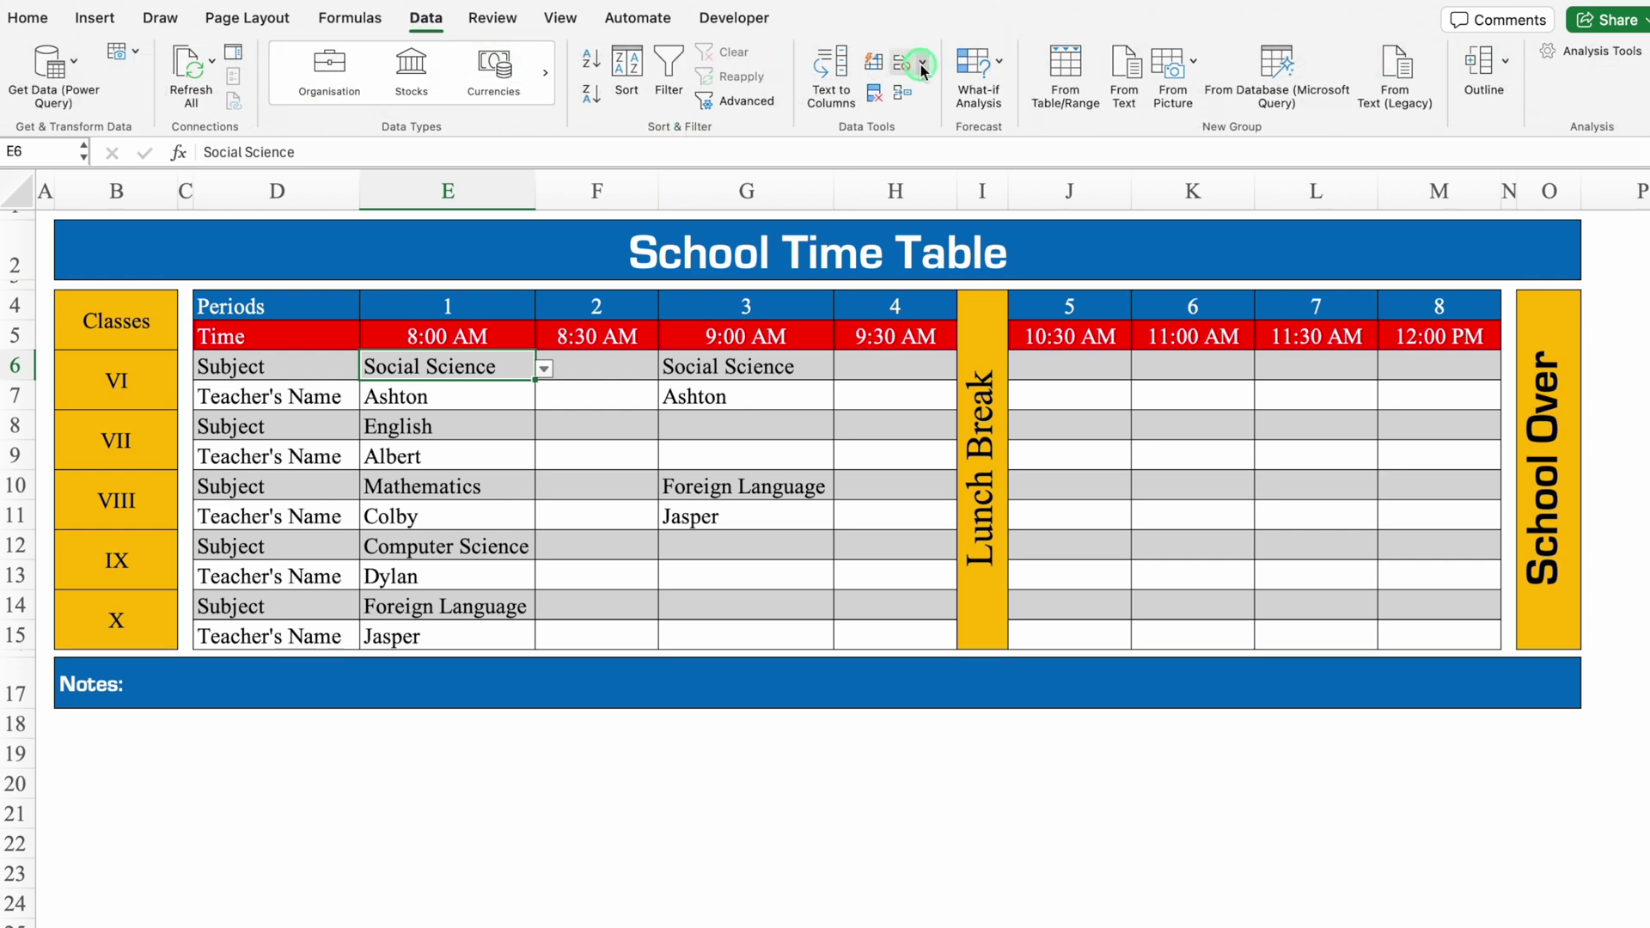
click(971, 93)
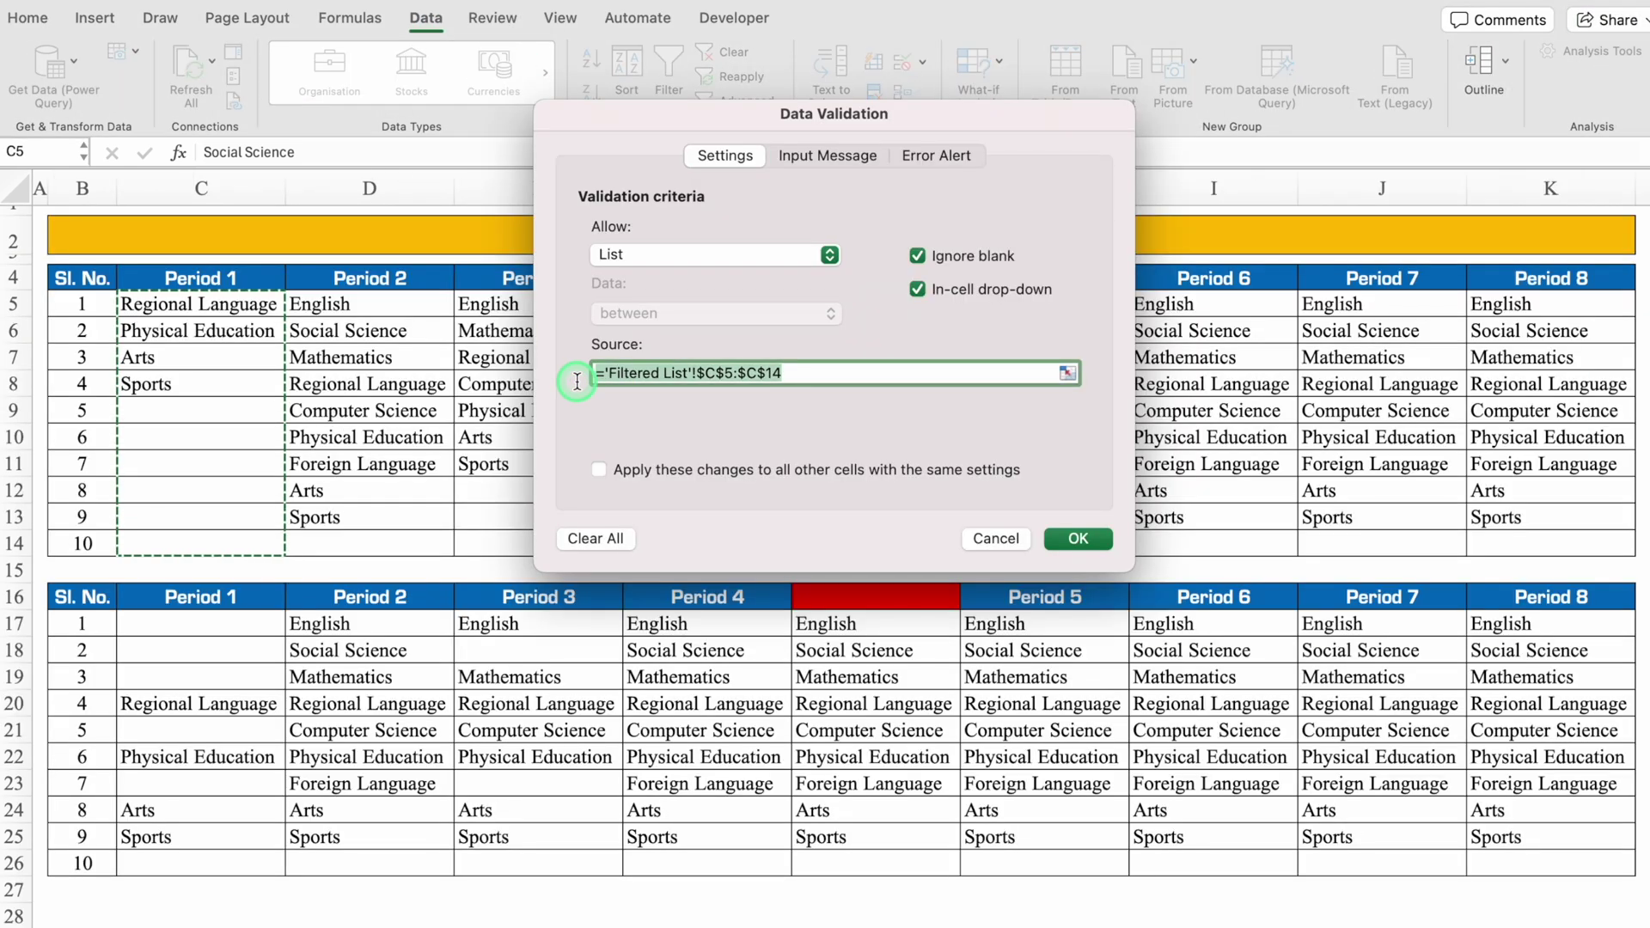
key(BackSpace)
click(240, 631)
drag(240, 631, 259, 855)
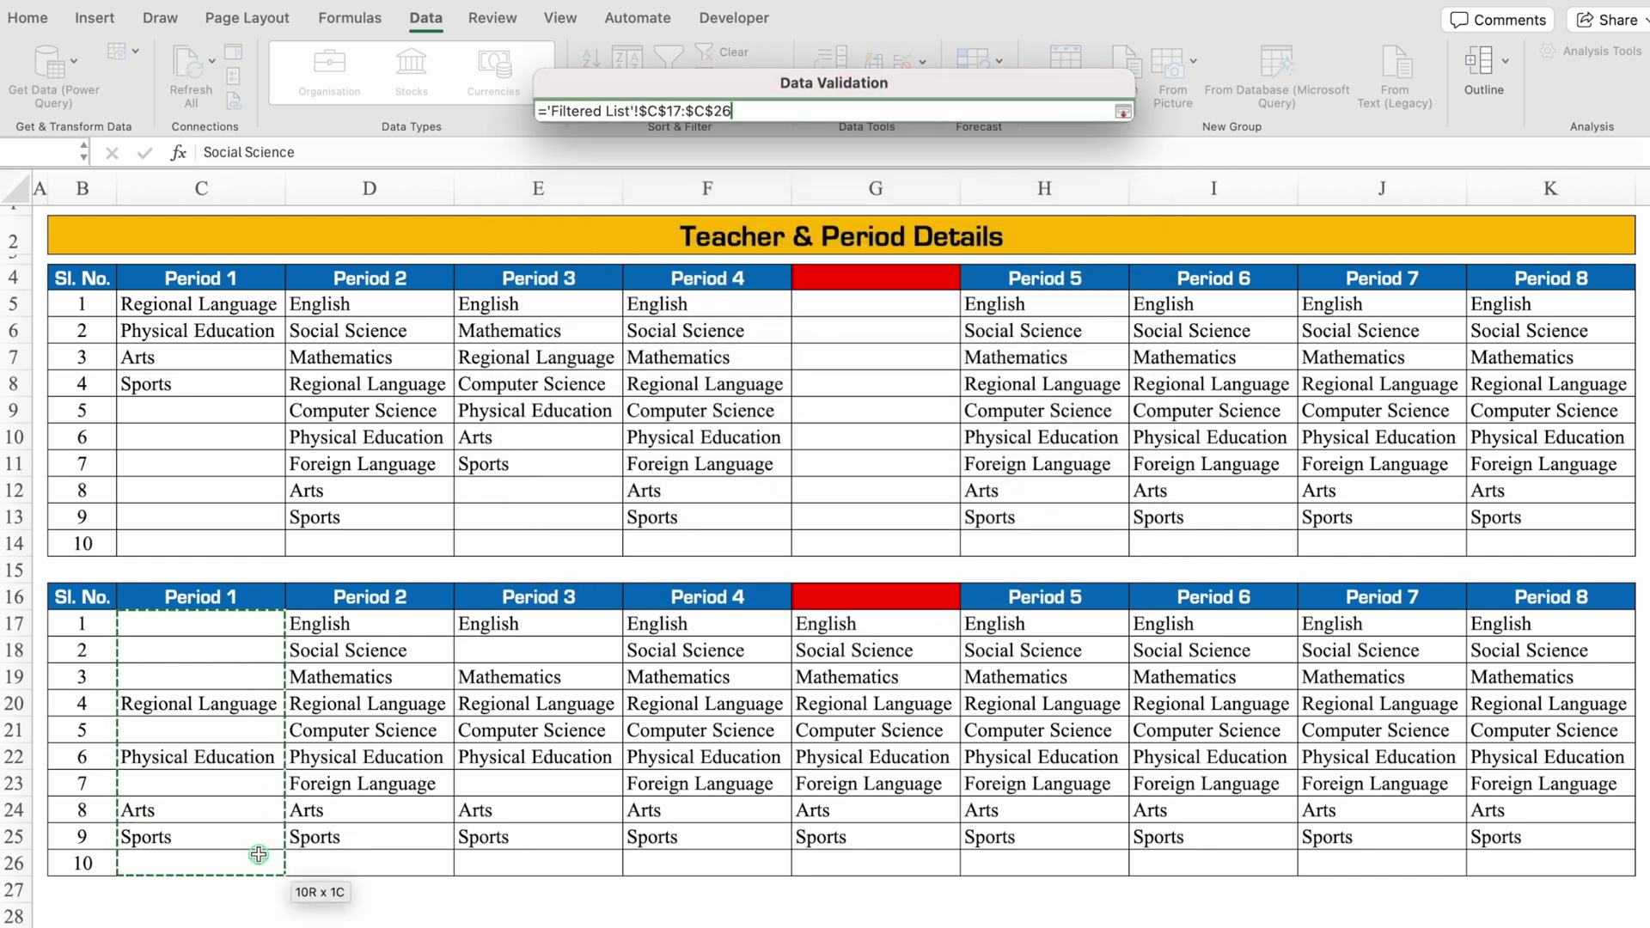
click(1066, 535)
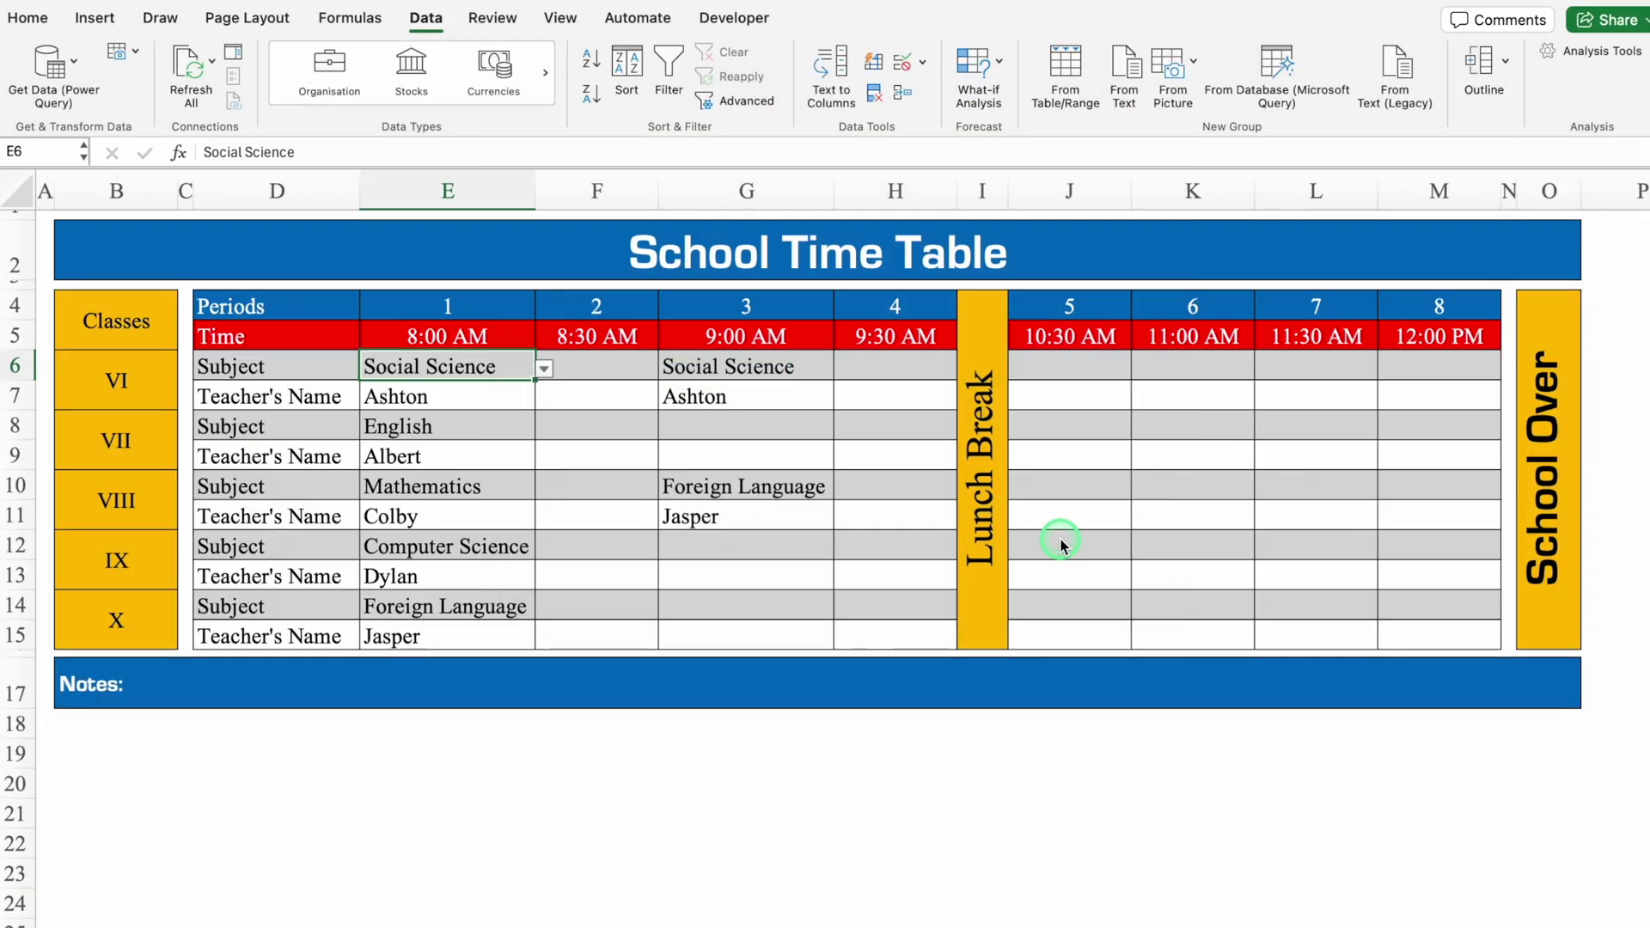
Step: On the Filtered List sheet, merge and centre G4:G14 and enter LUNCH BREAK in it
key(Down)
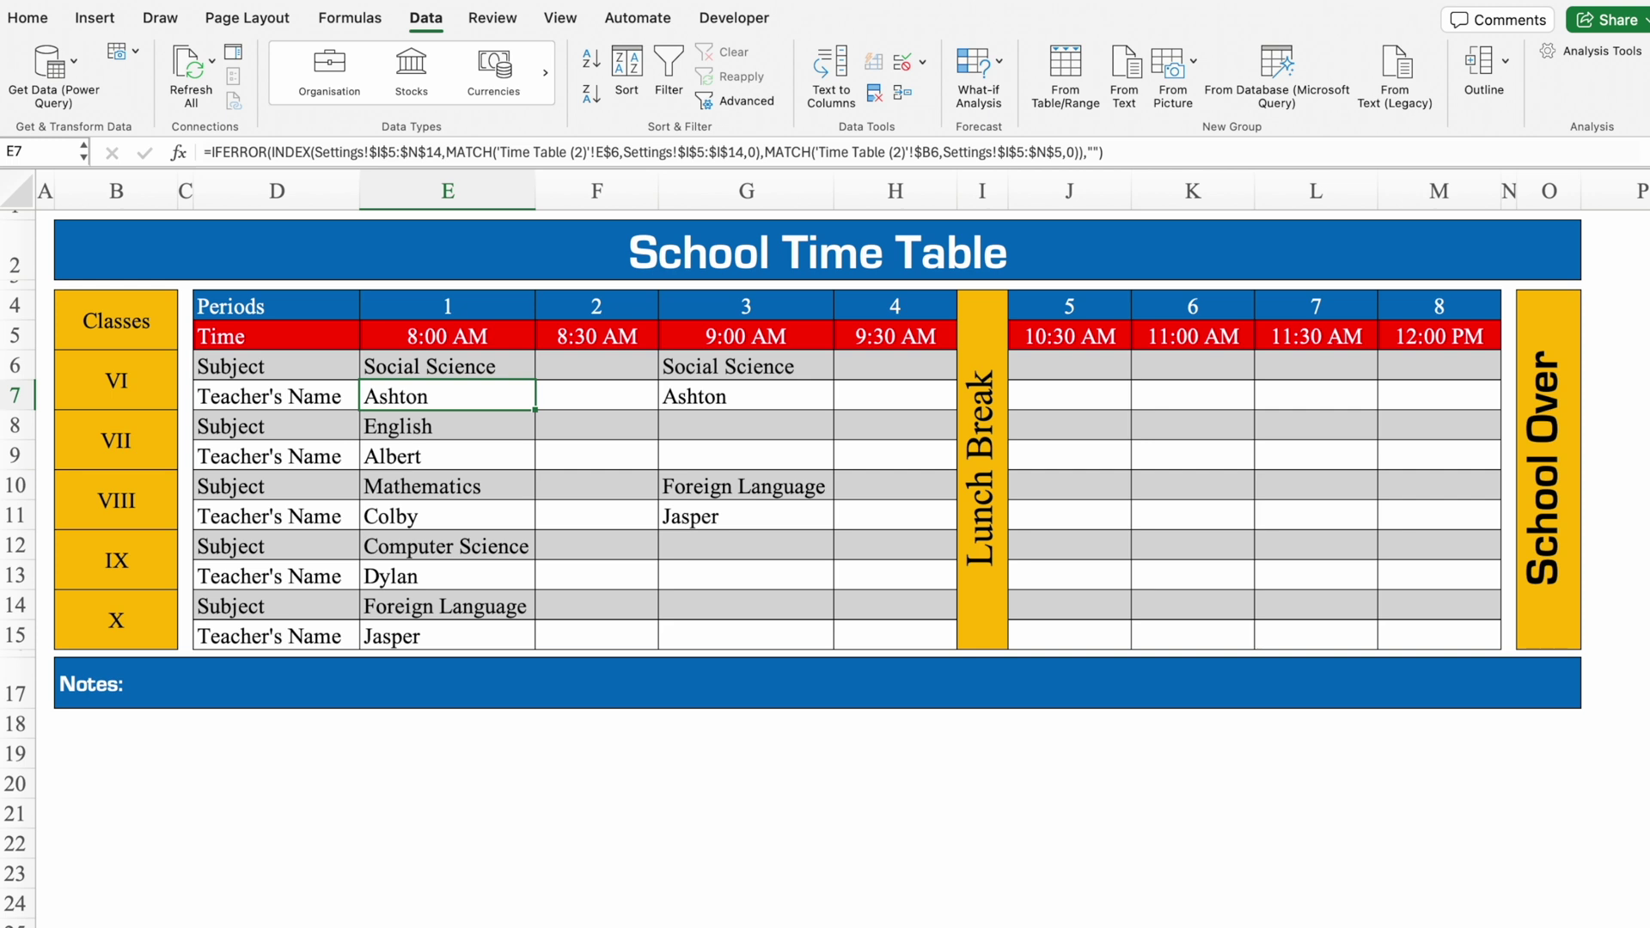
click(745, 753)
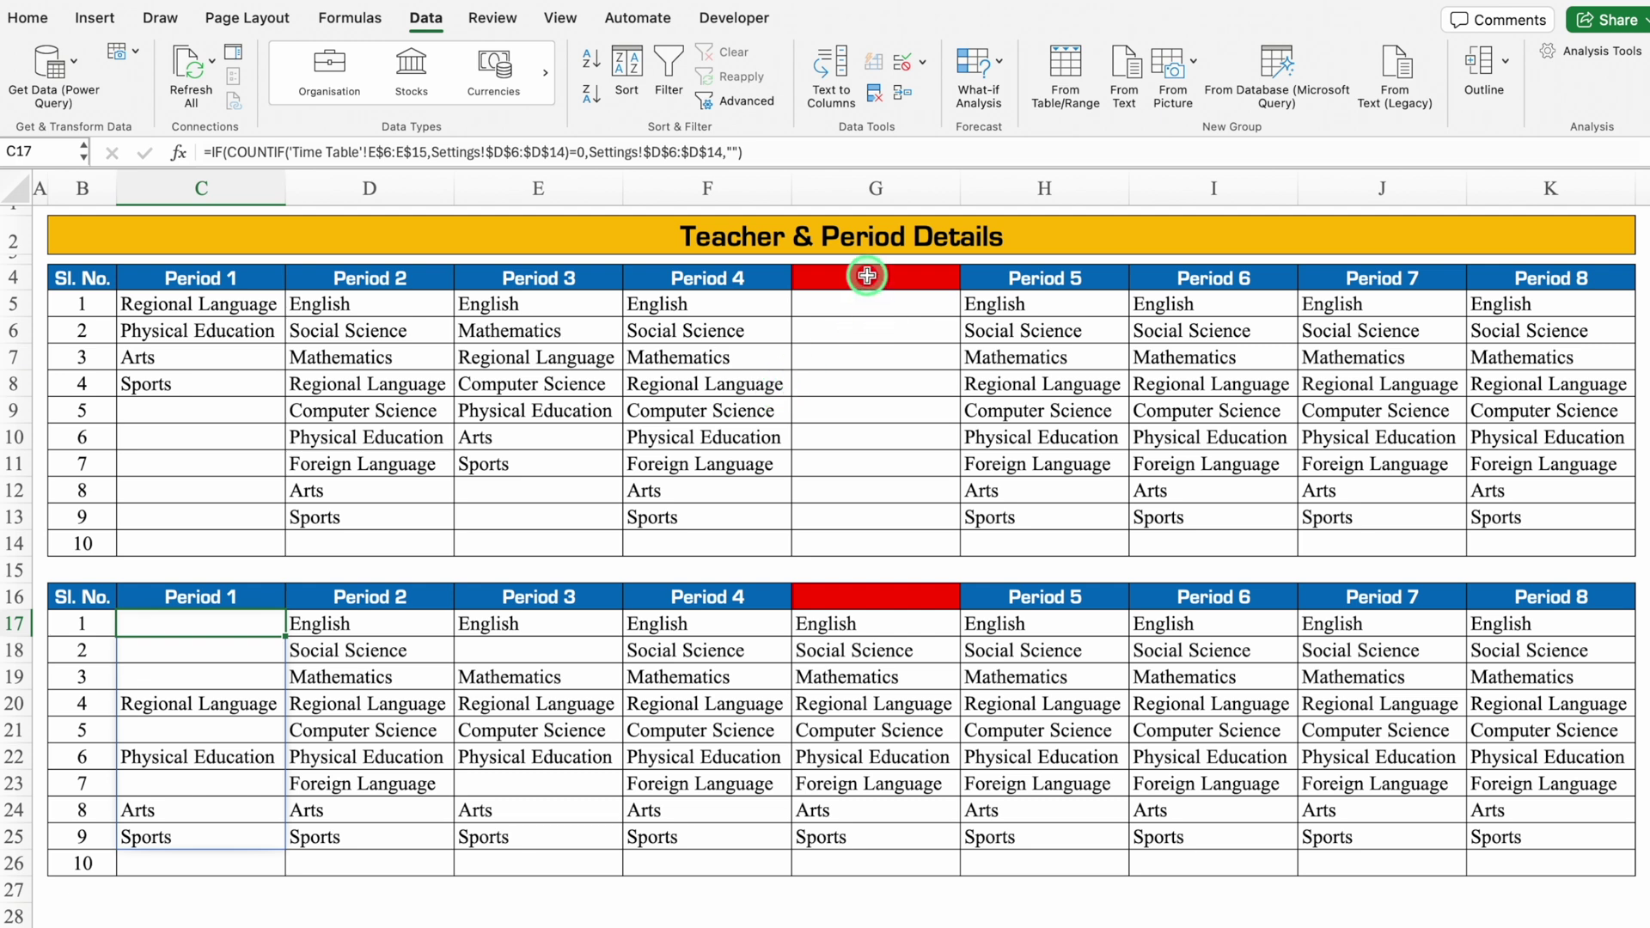
drag(870, 273, 863, 533)
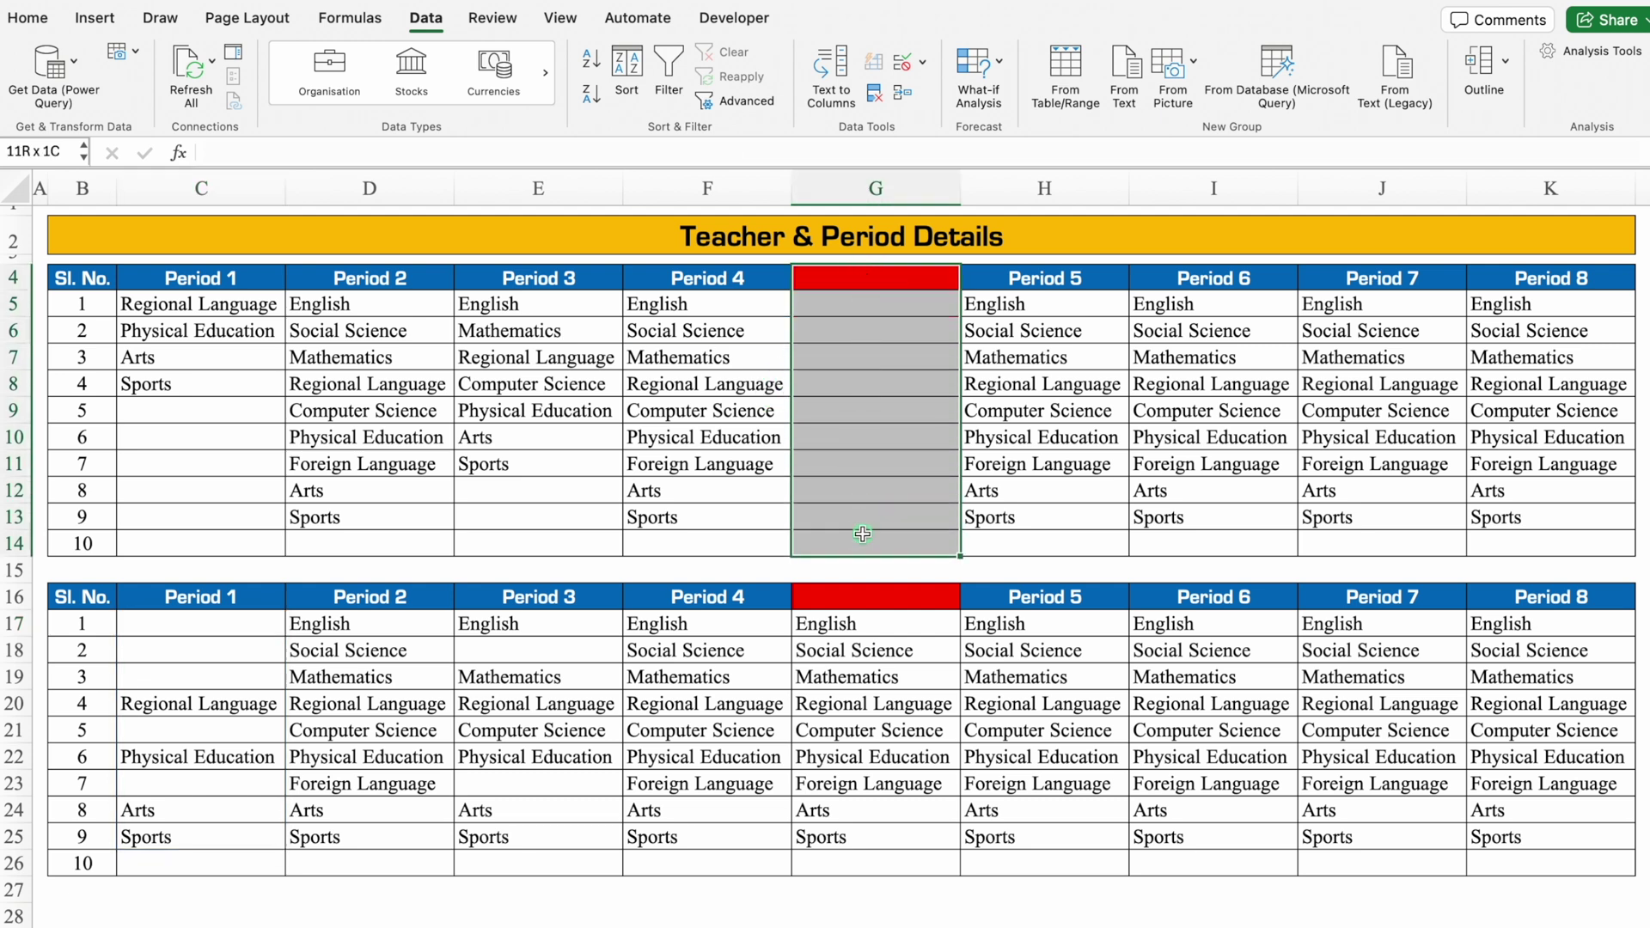
click(28, 18)
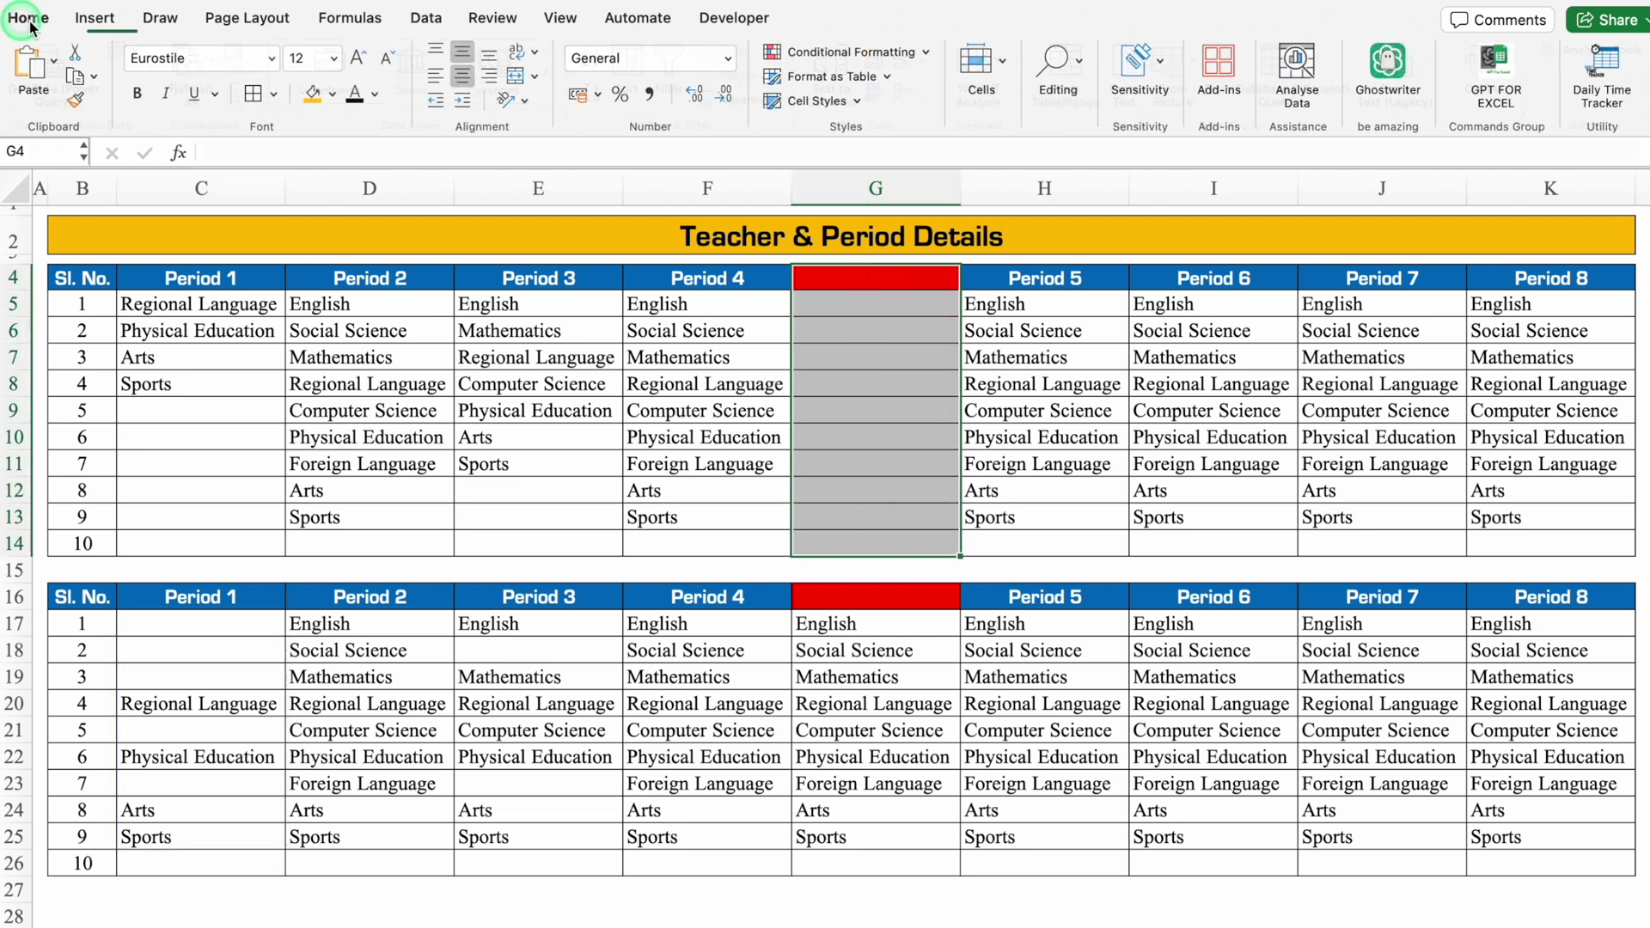
click(514, 76)
text(LUNCH BREAK)
key(Return)
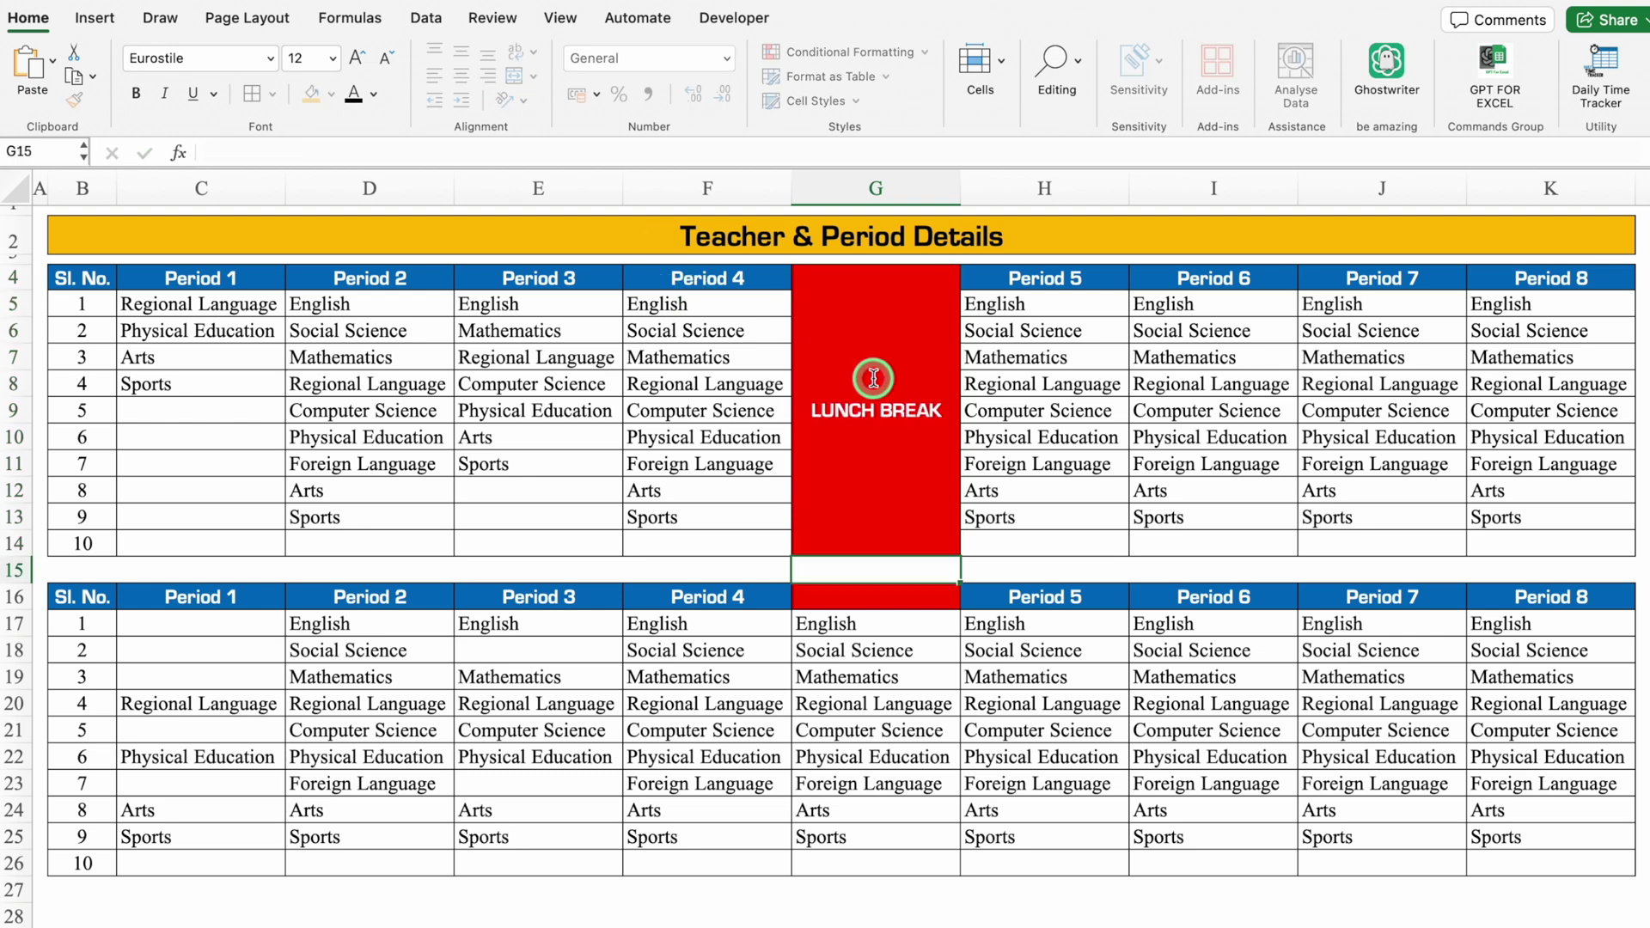
Step: Rotate the LUNCH BREAK text up, copy the merged block over G16:G26, and return to the School Time Table sheet
click(516, 101)
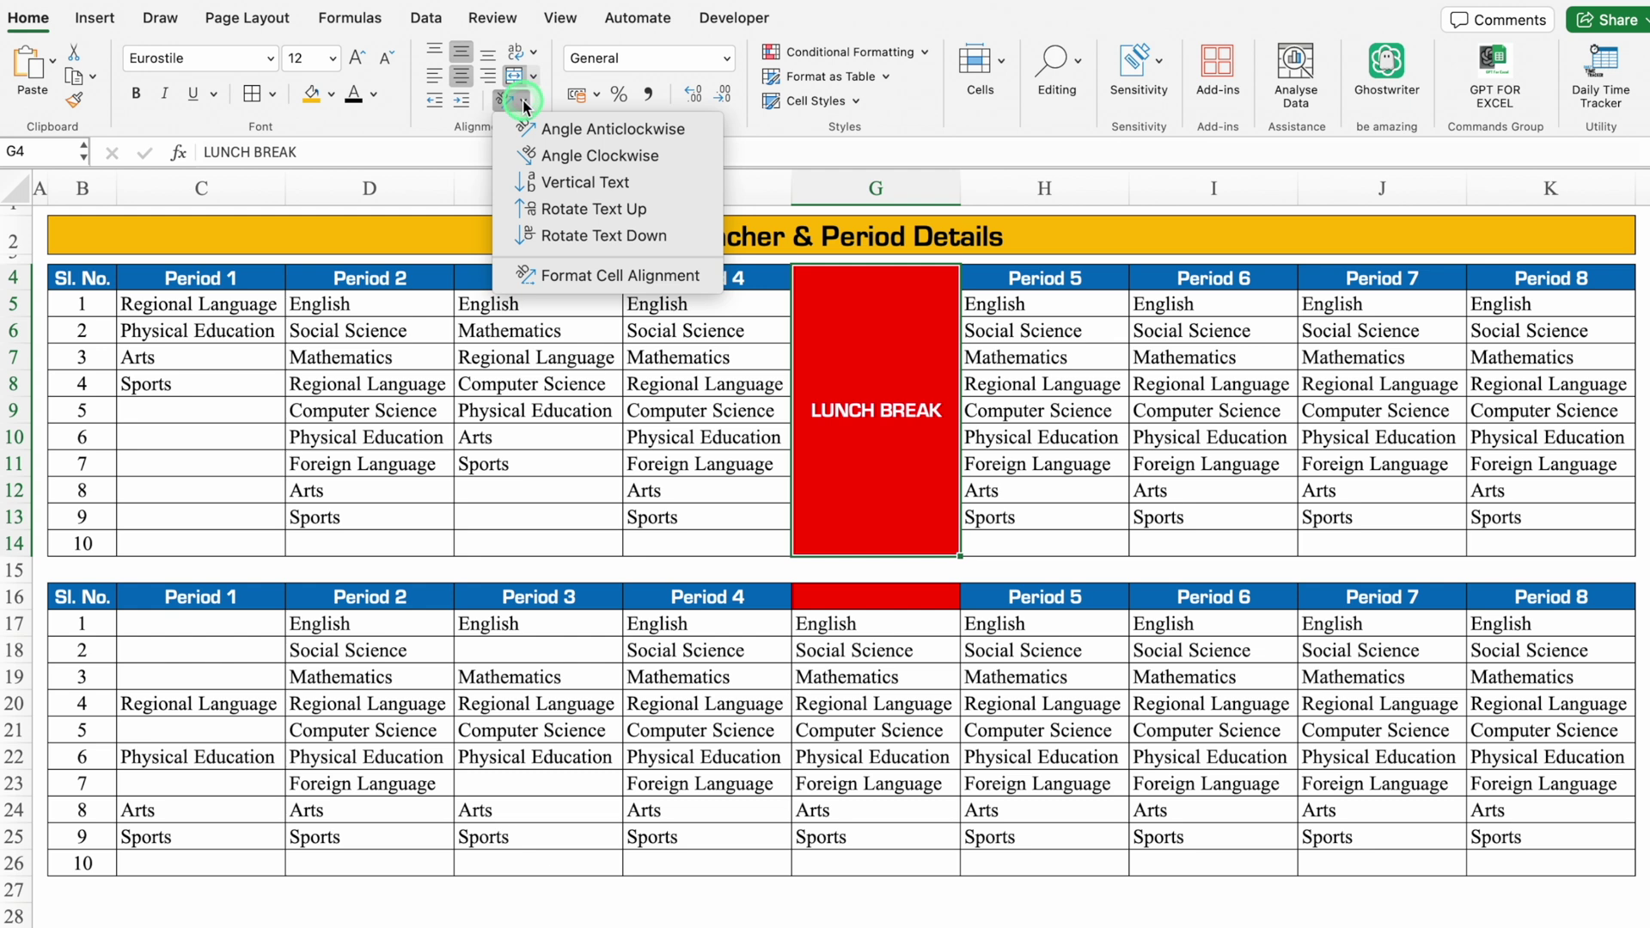
click(573, 206)
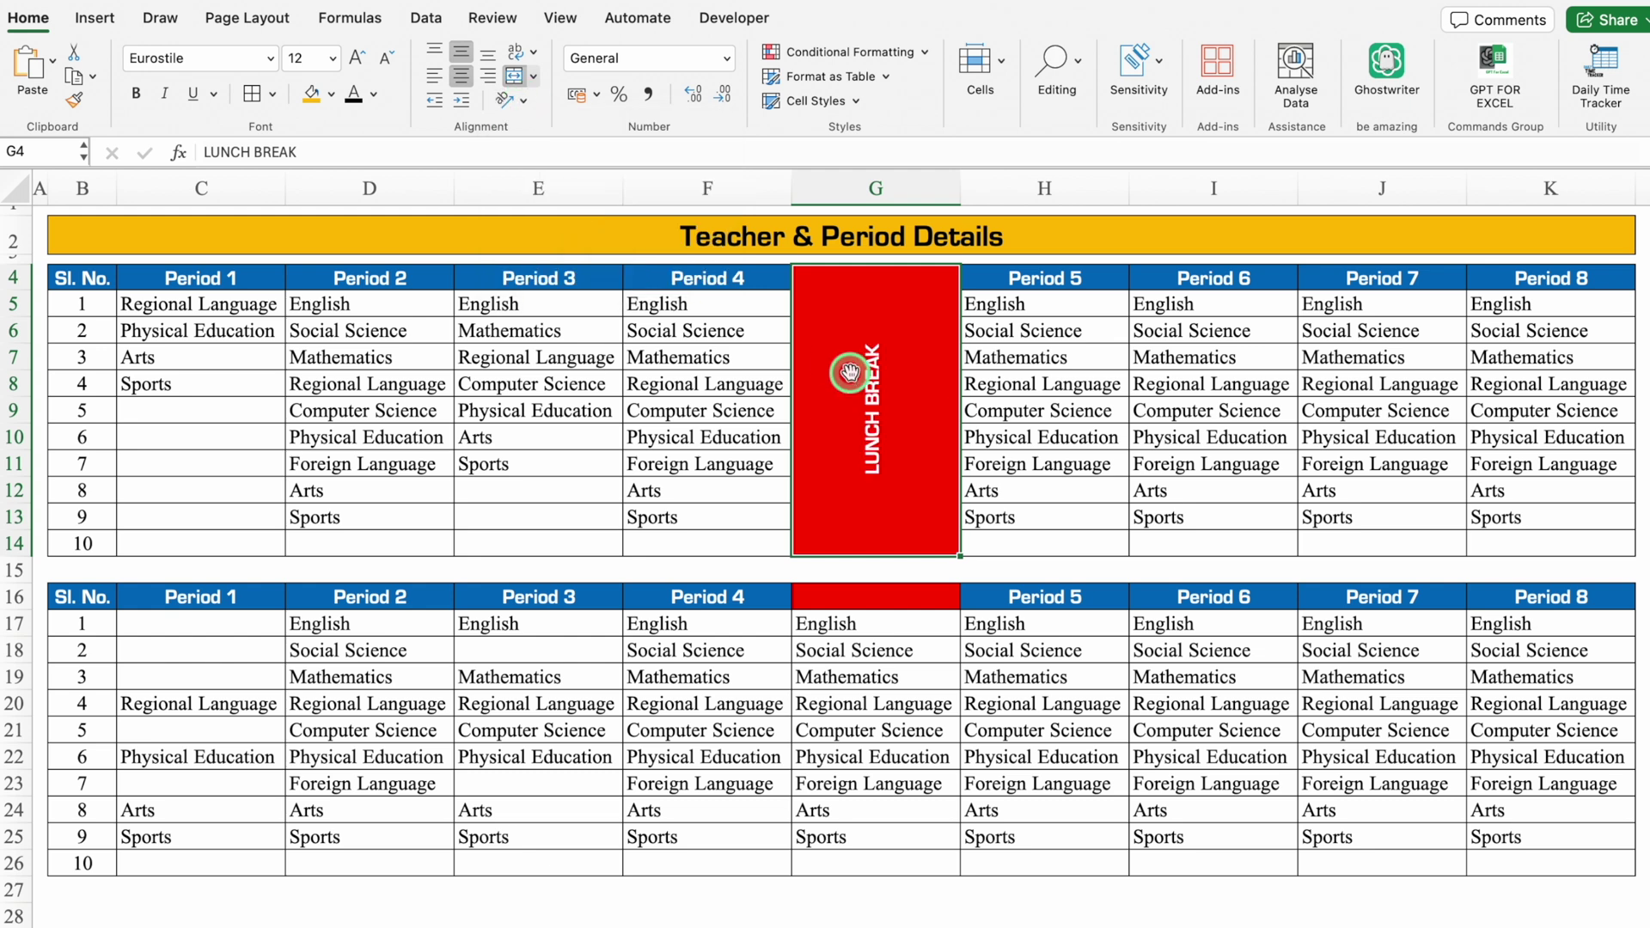
key(super+c)
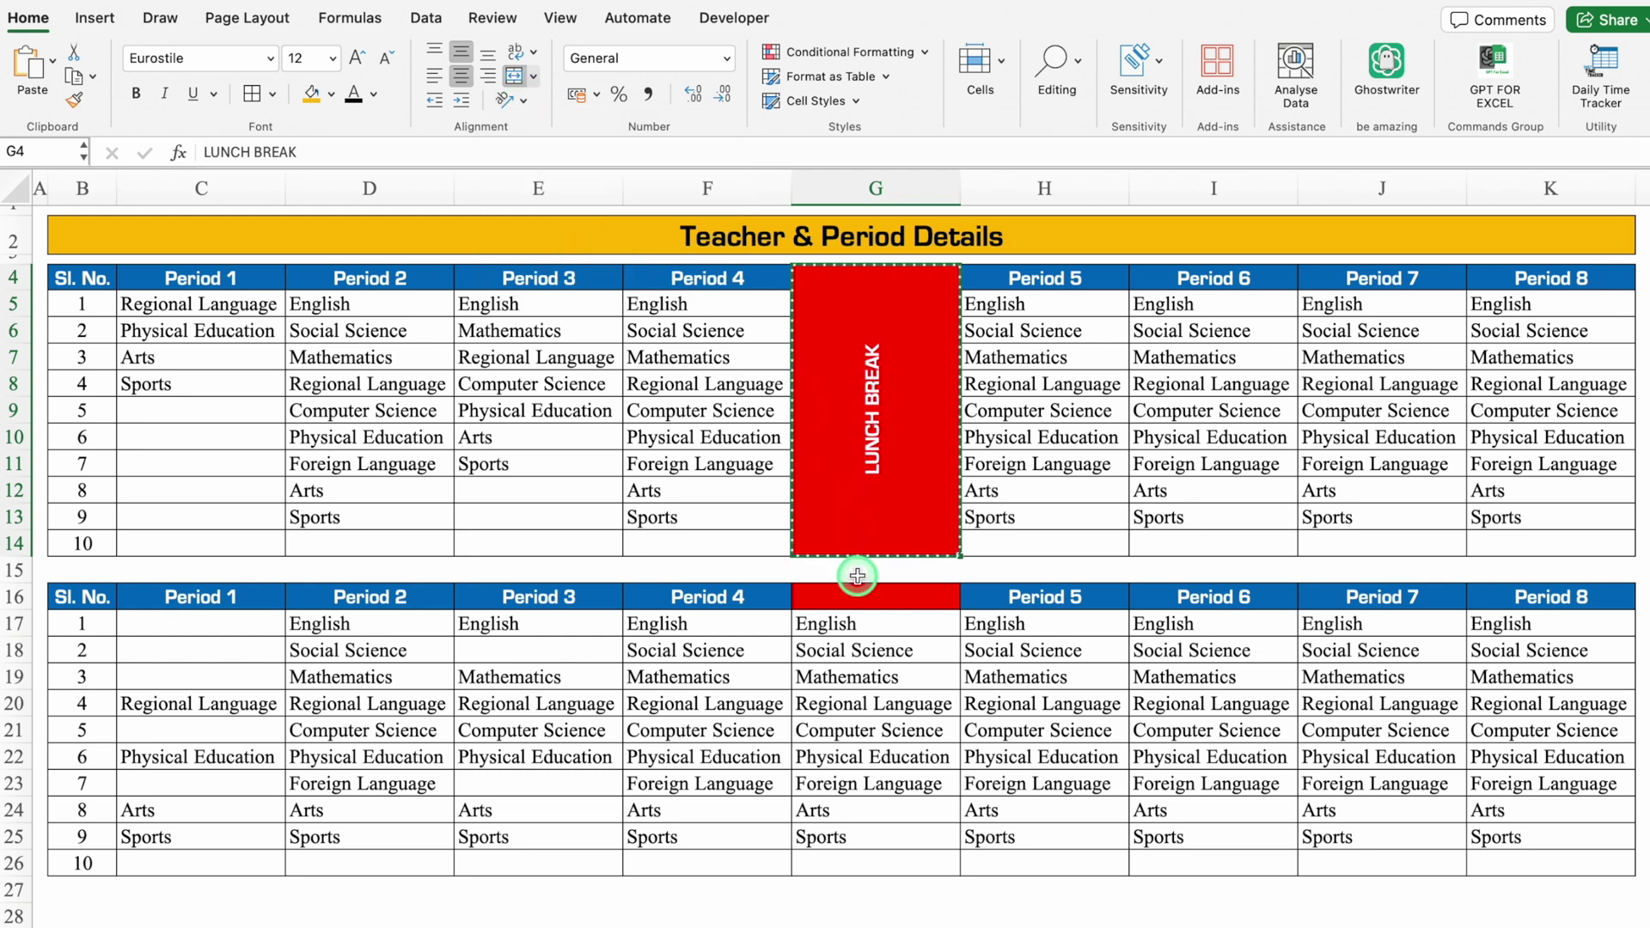
drag(866, 600, 870, 860)
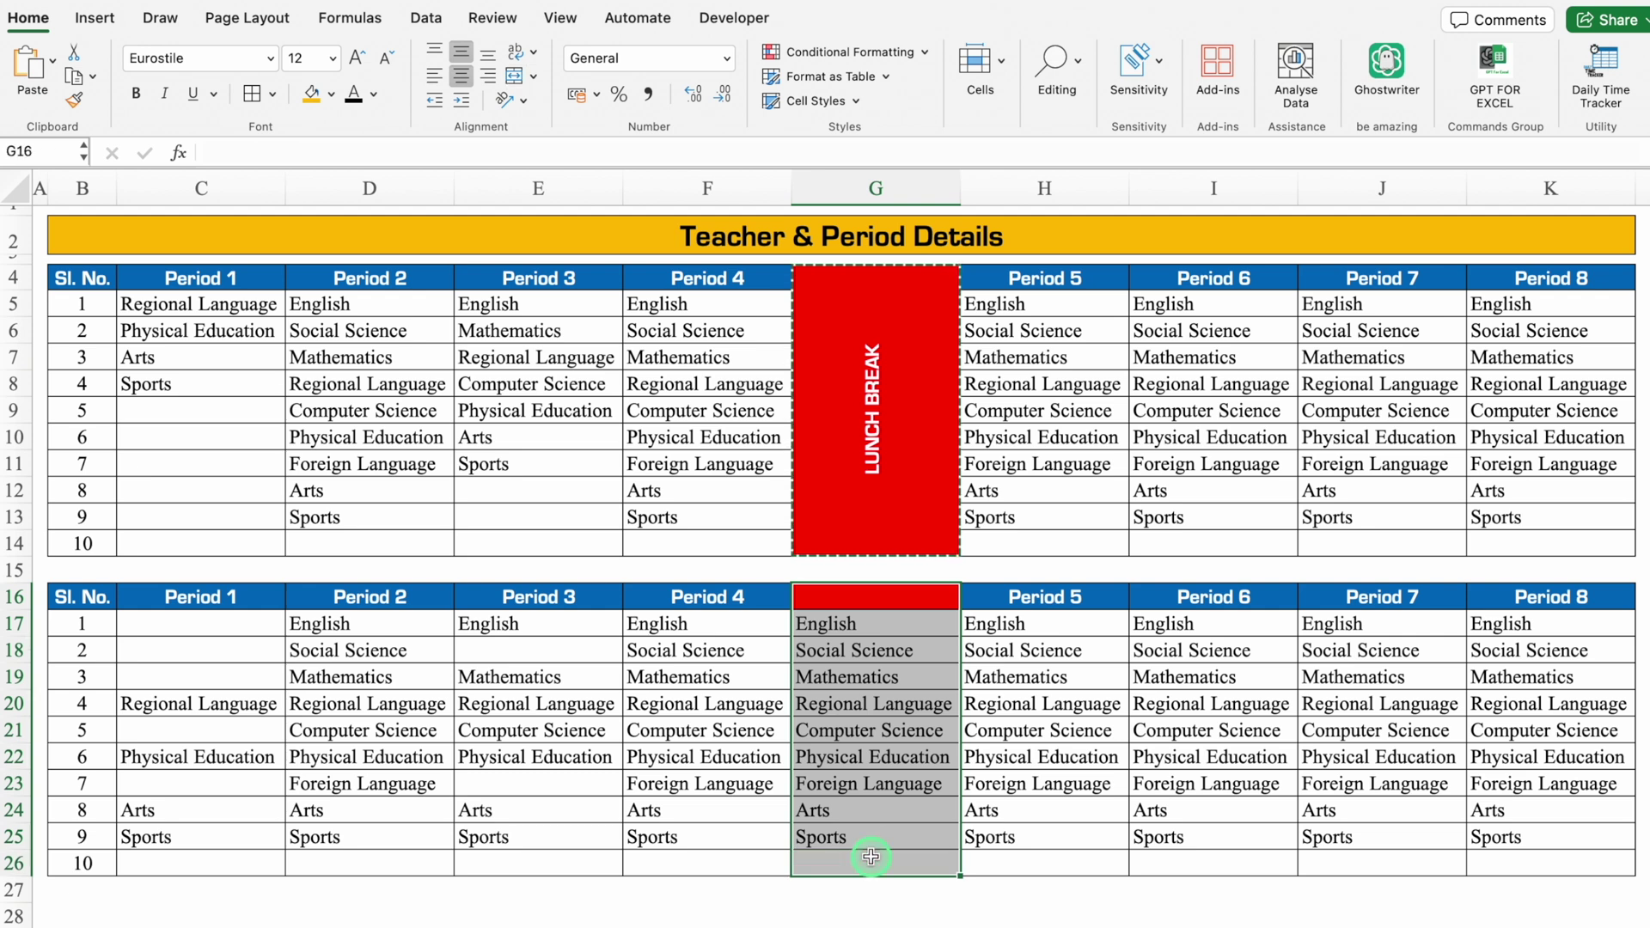
key(super+v)
click(550, 924)
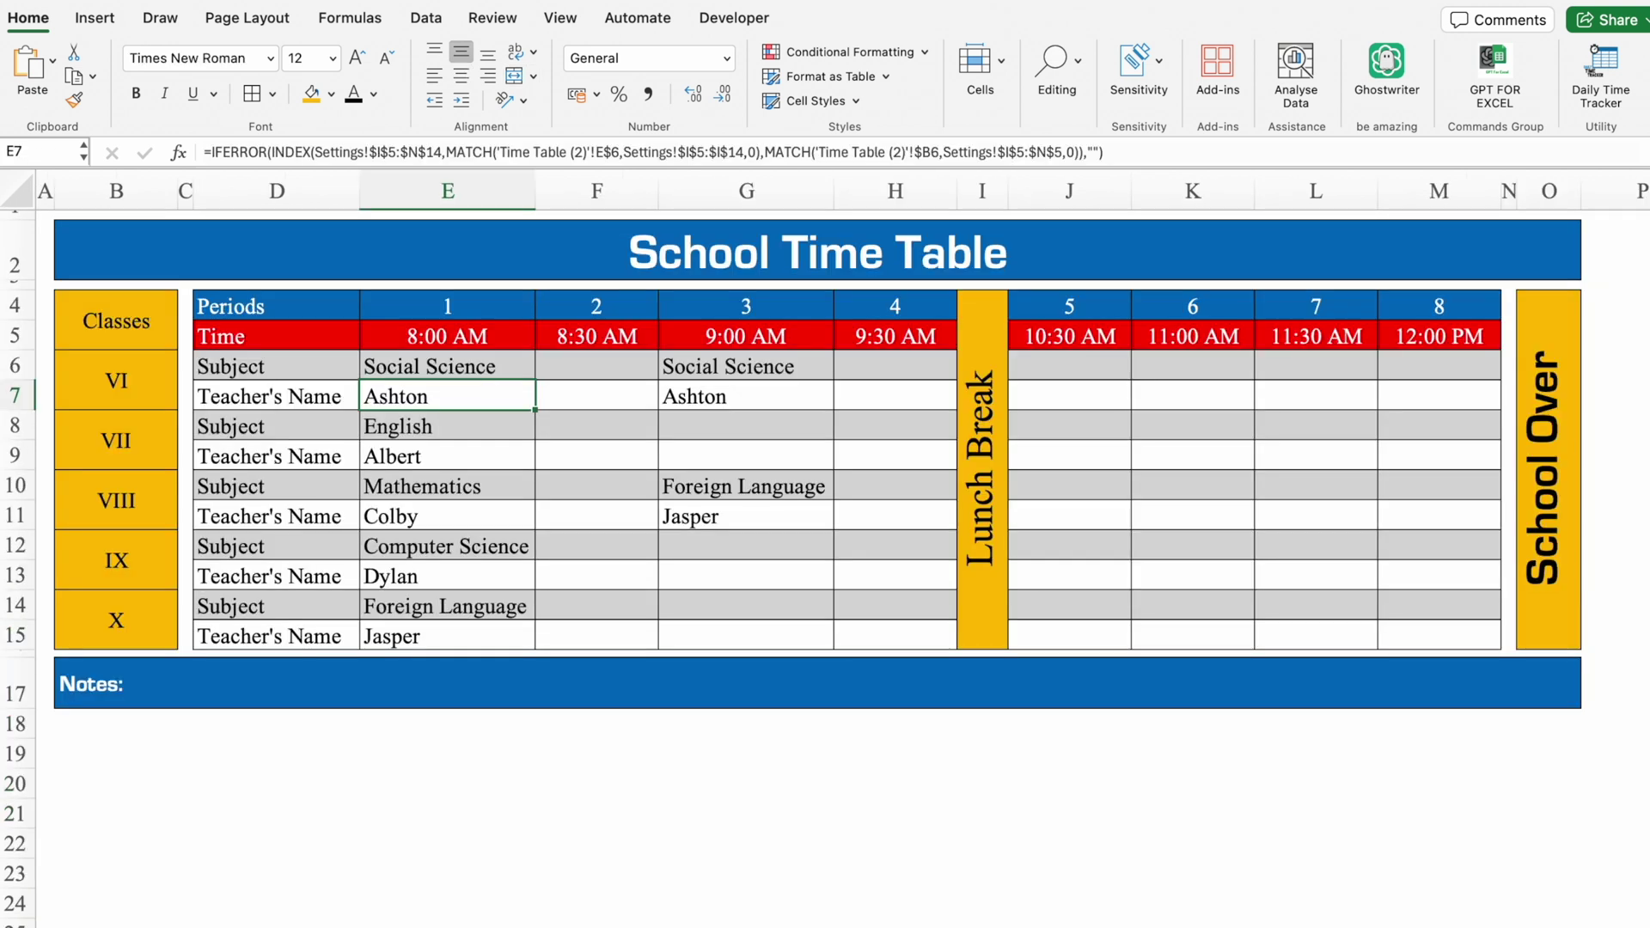